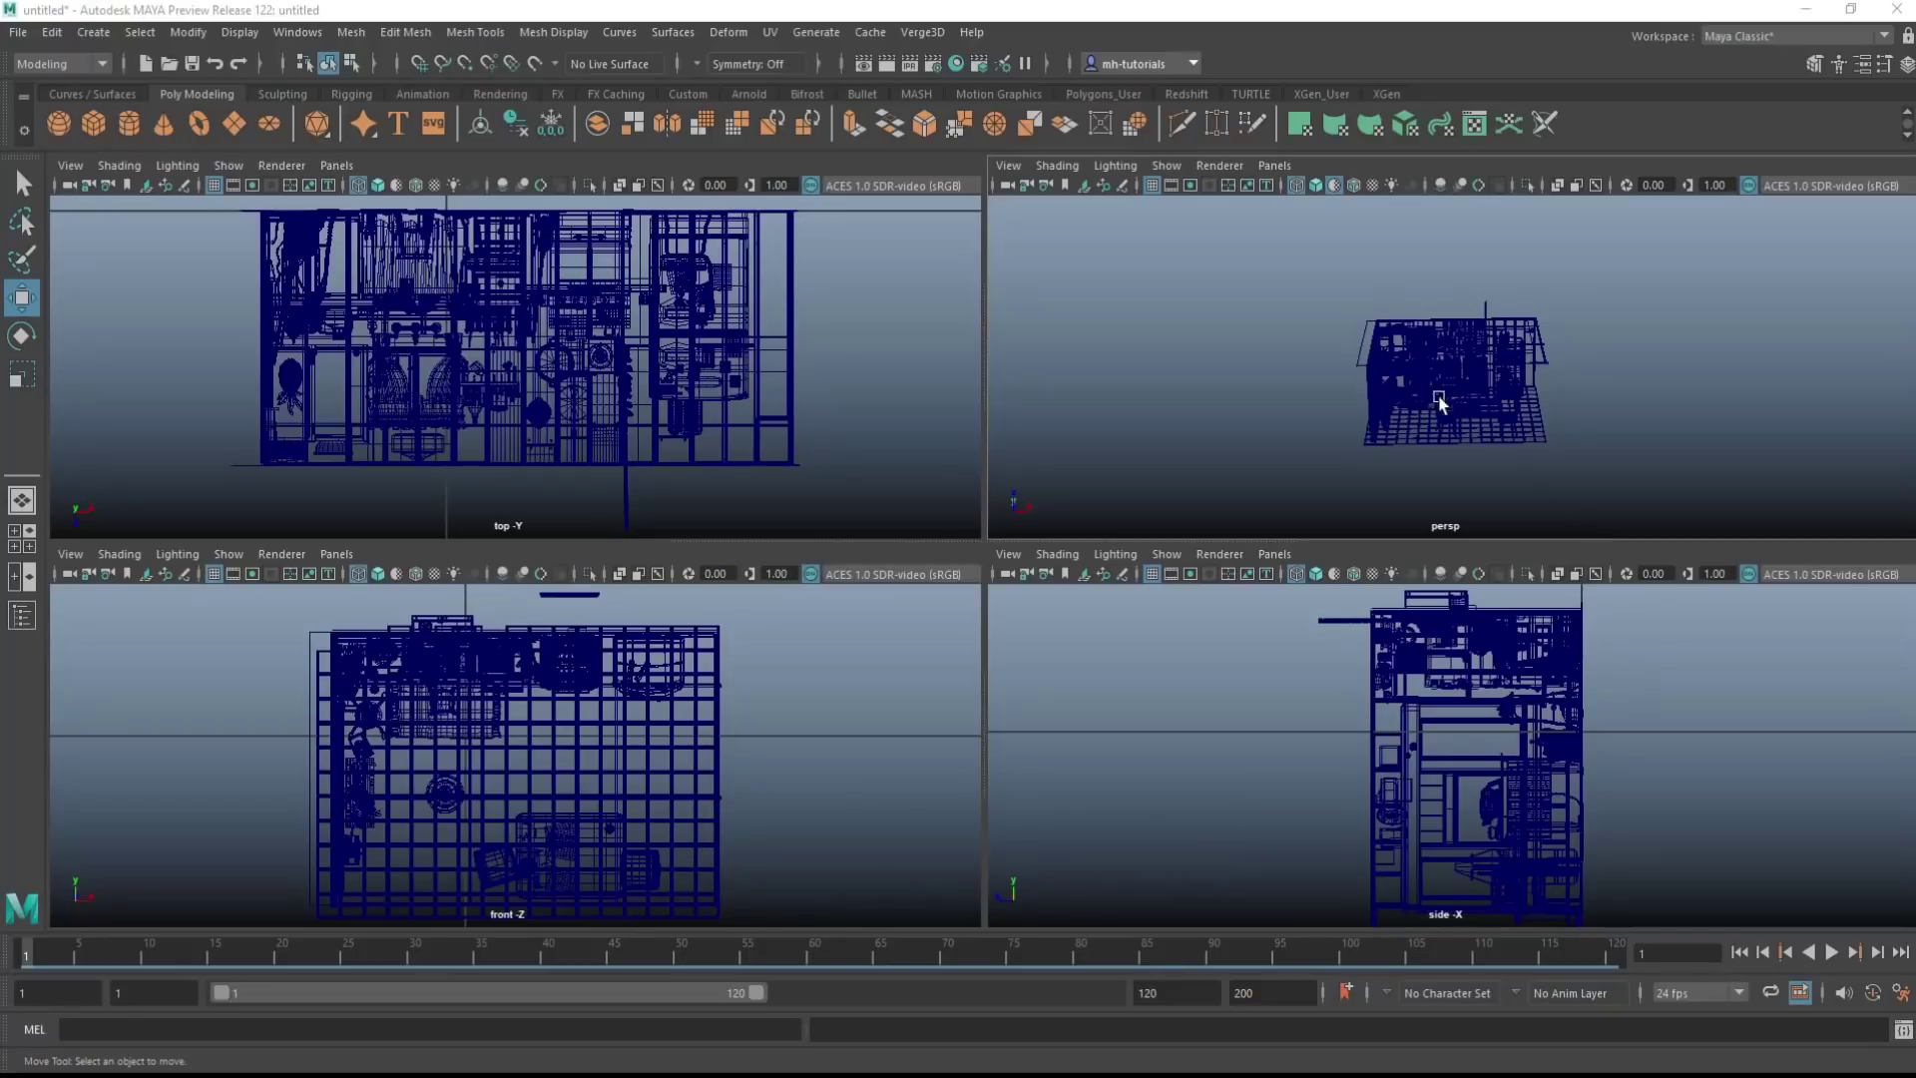
pyautogui.click(18, 32)
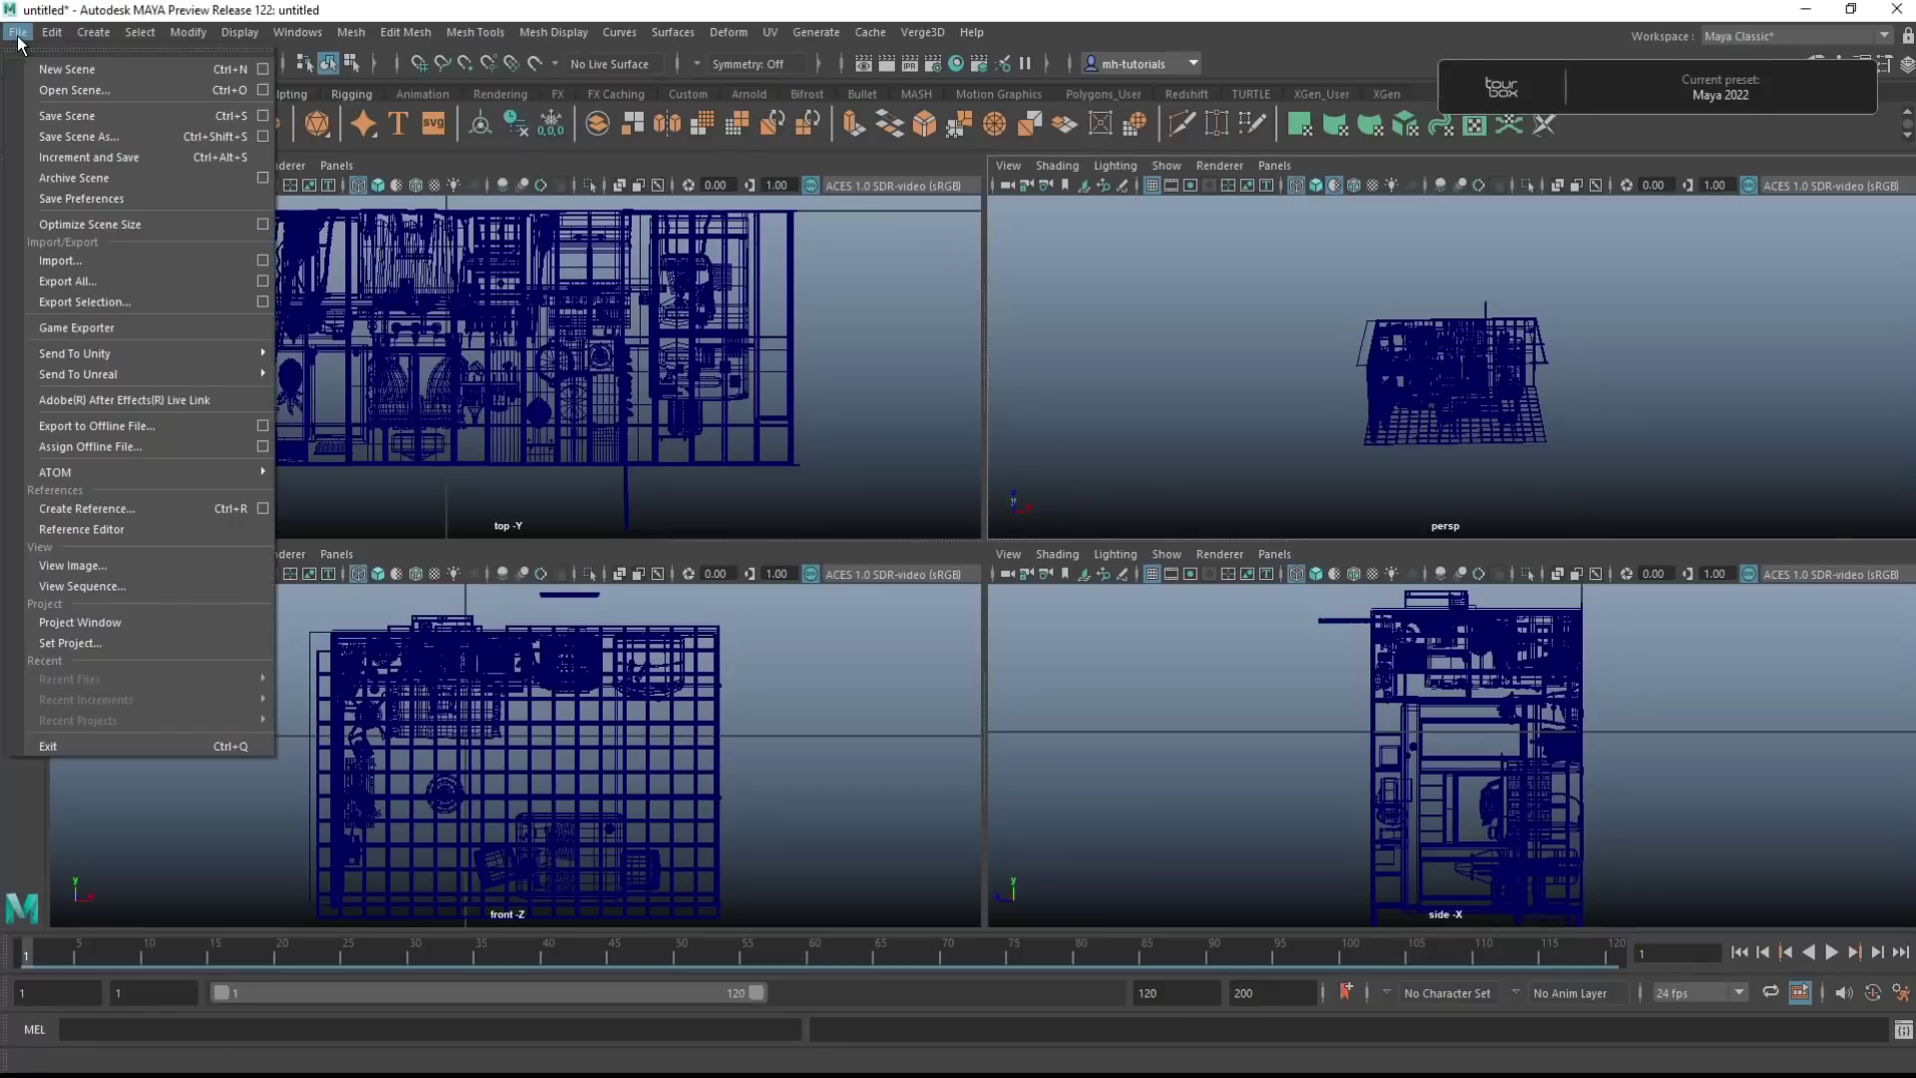
pyautogui.click(93, 32)
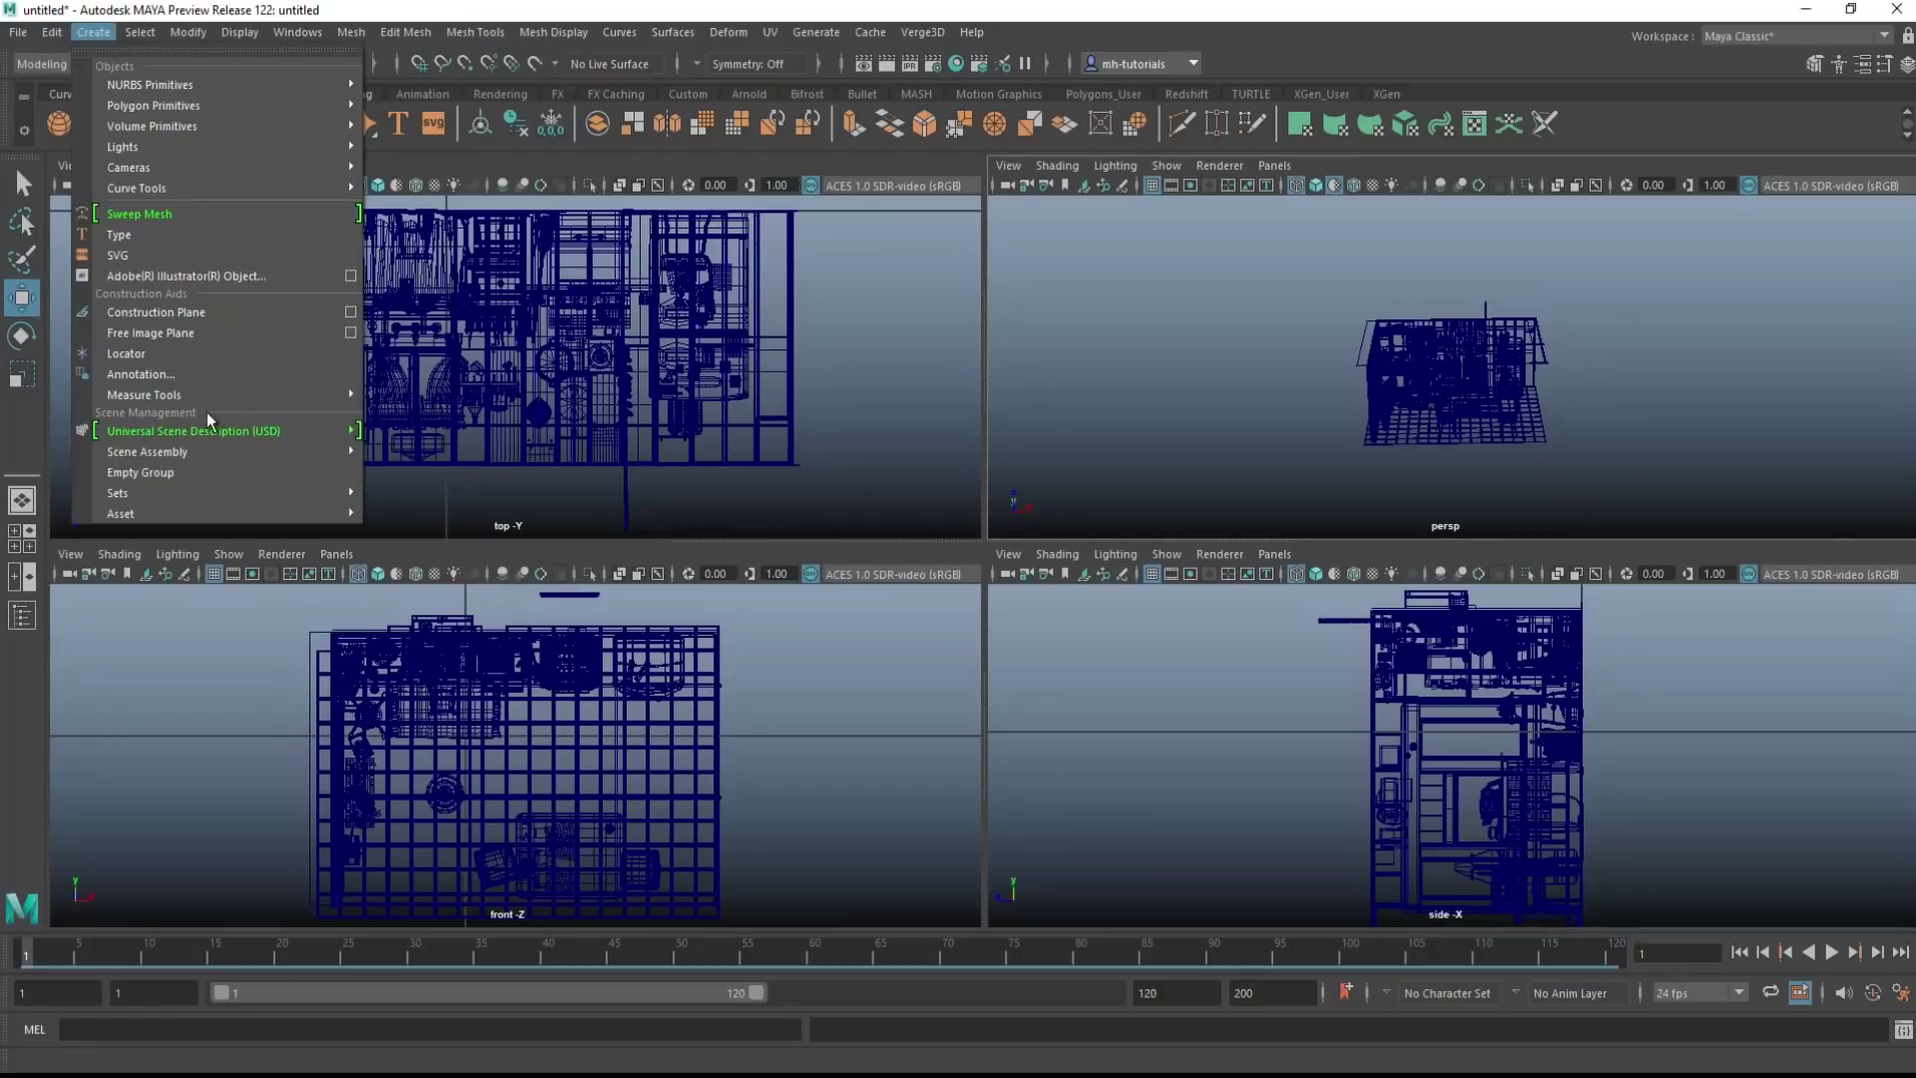
pyautogui.moveTo(240, 32)
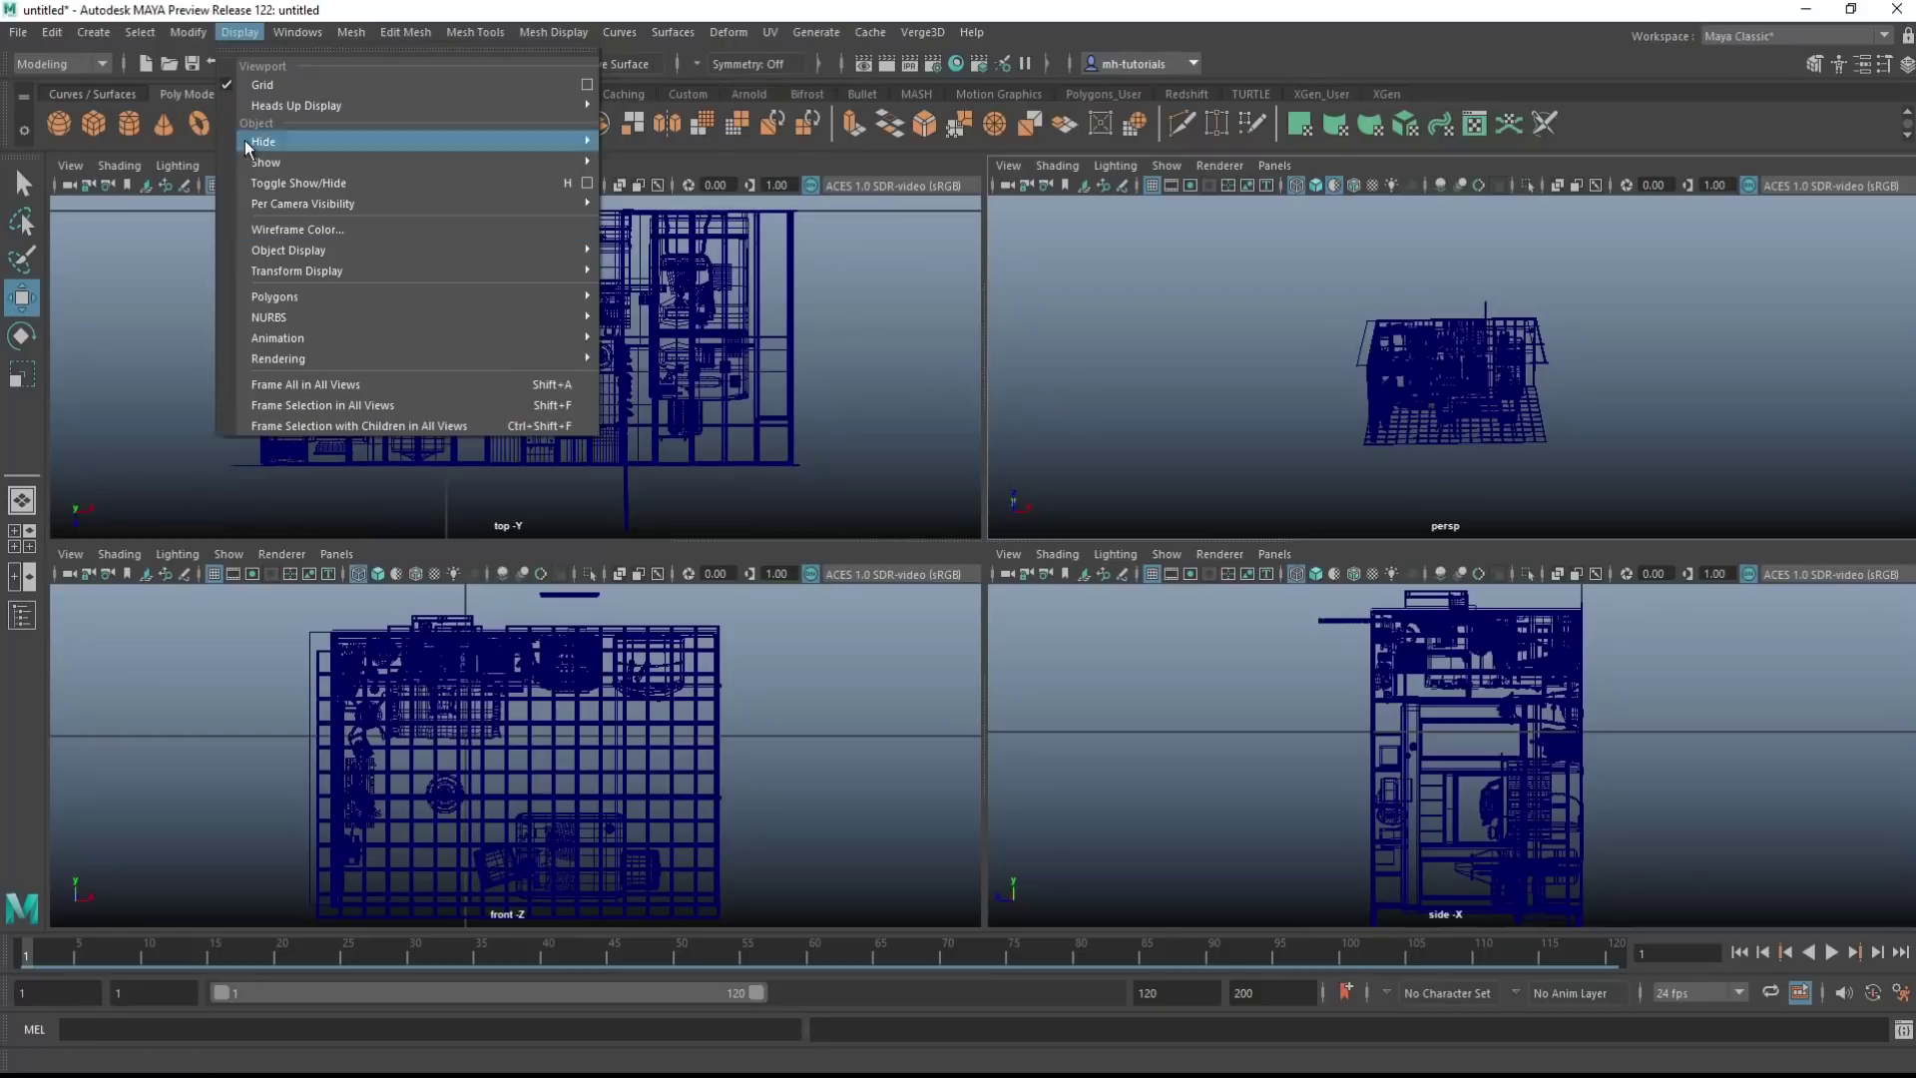
pyautogui.moveTo(93, 32)
pyautogui.moveTo(124, 458)
pyautogui.moveTo(226, 435)
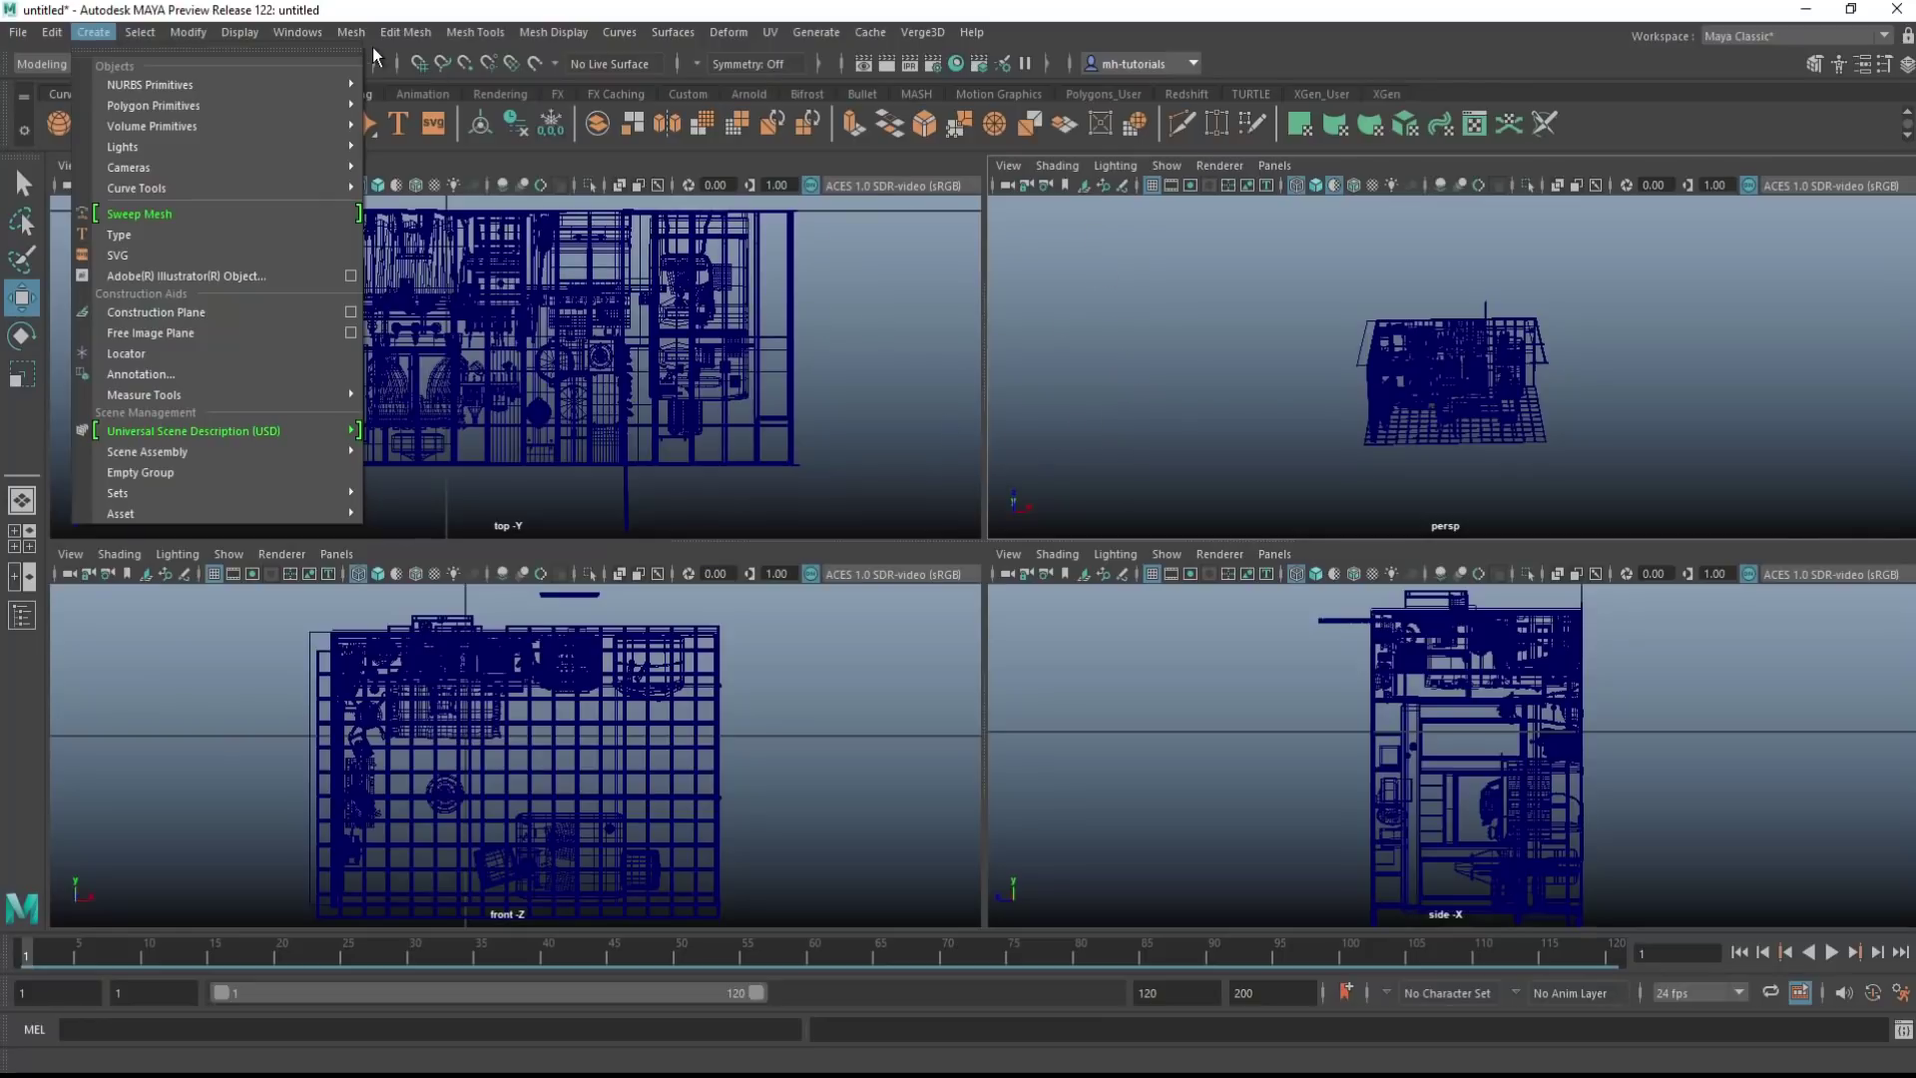
pyautogui.click(93, 31)
pyautogui.click(167, 34)
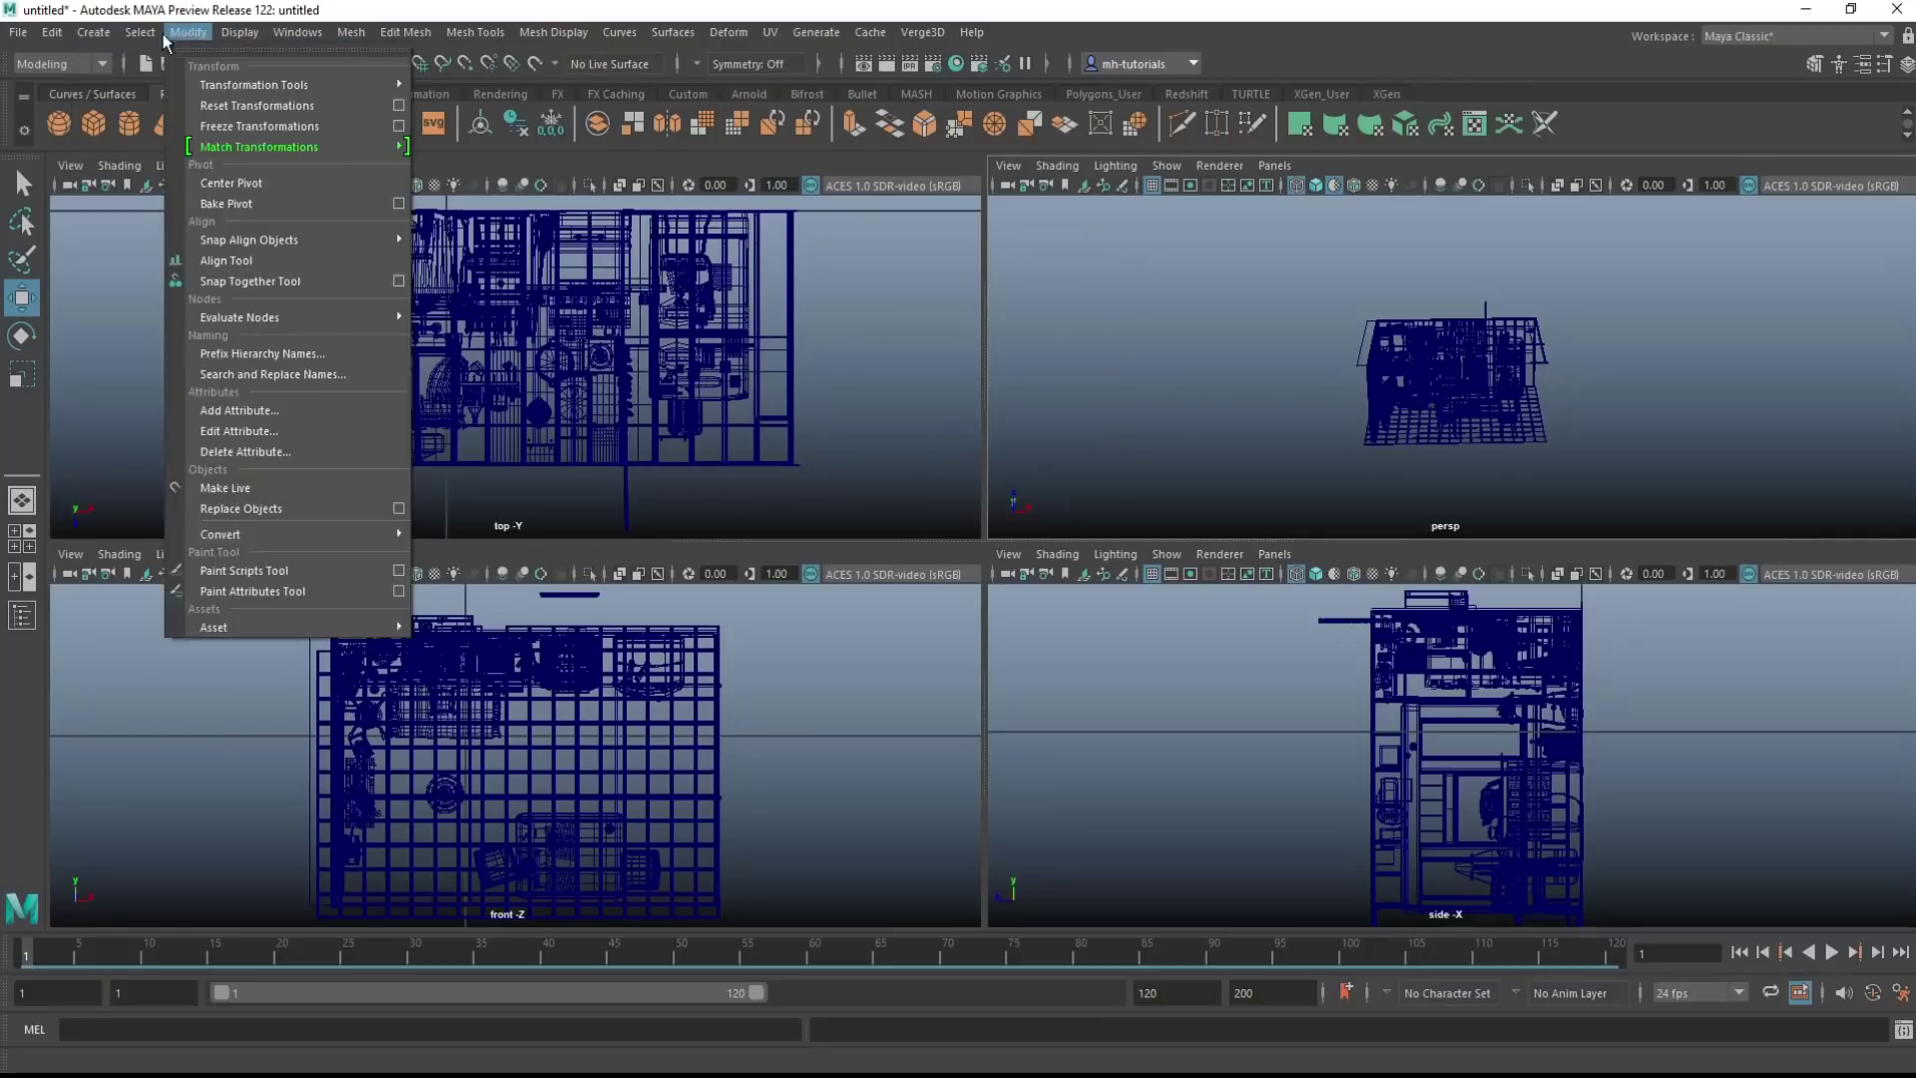
pyautogui.click(351, 31)
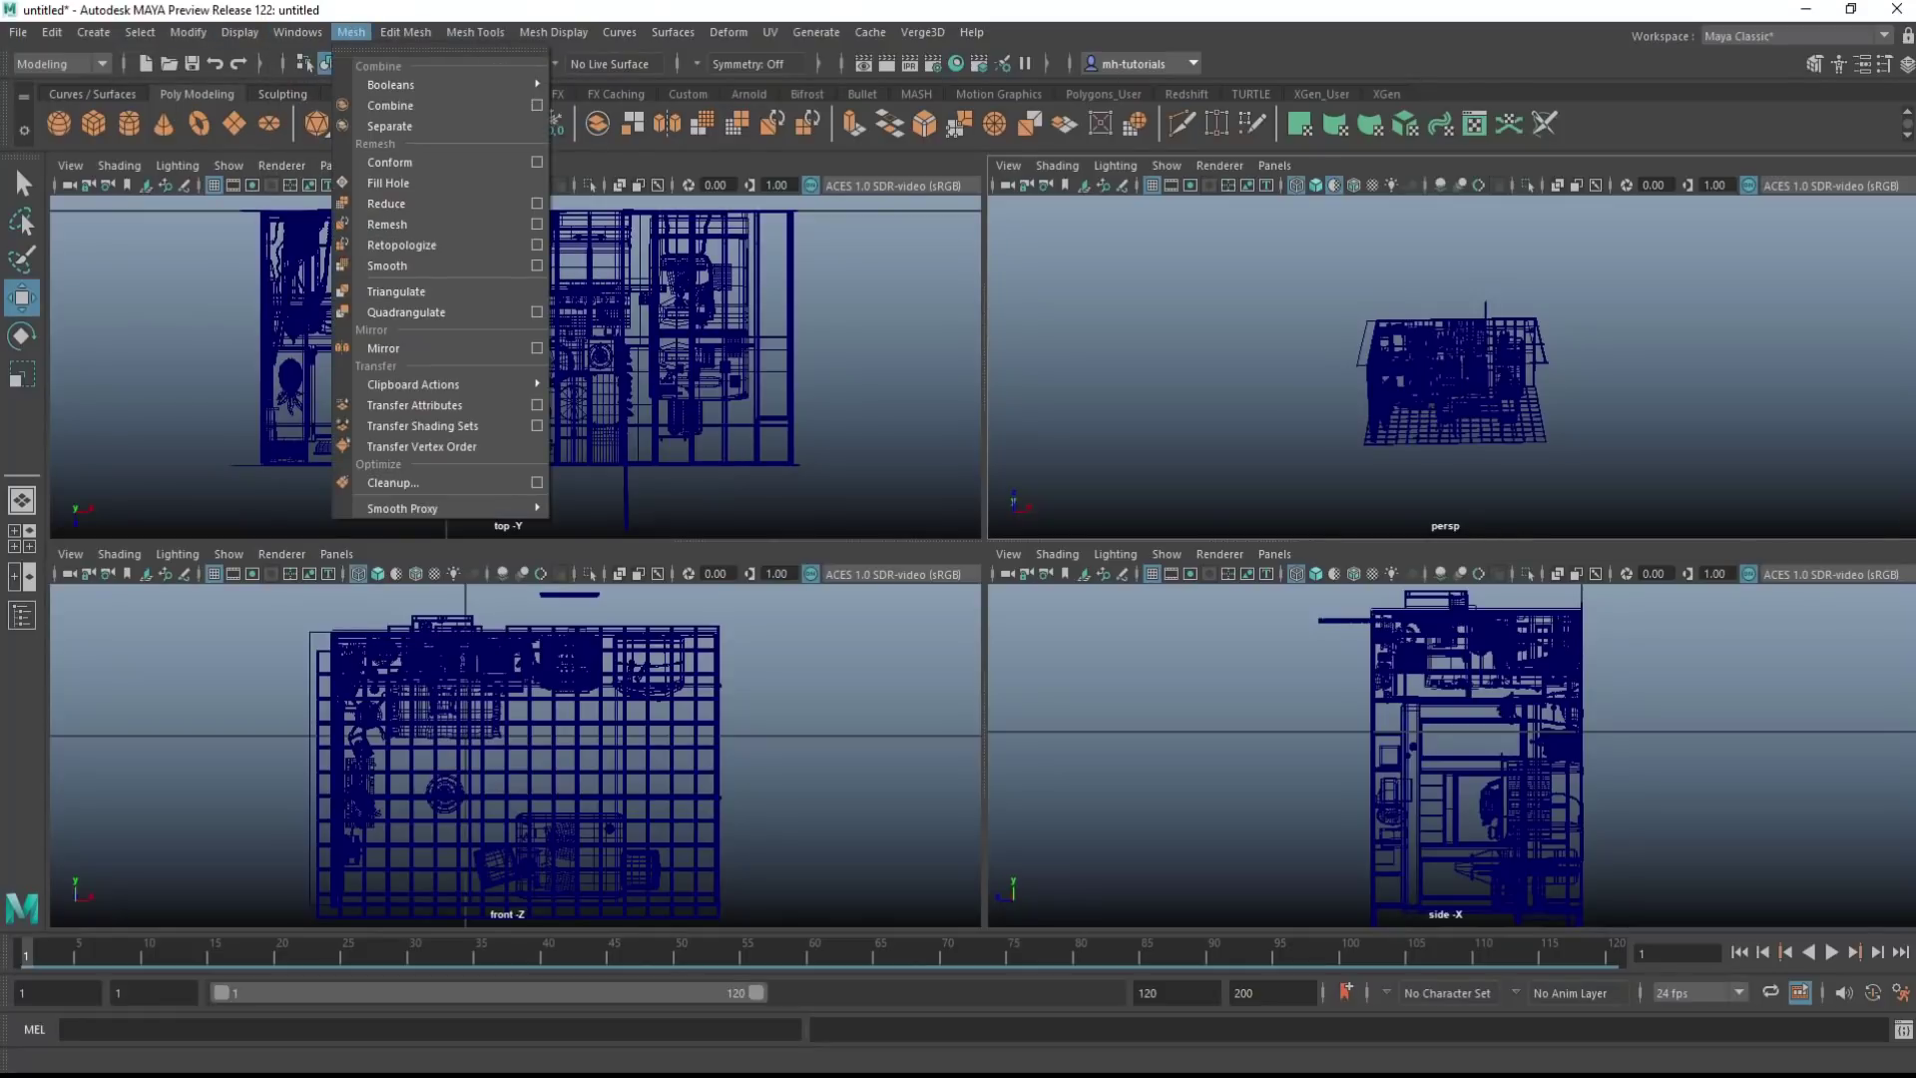
# Search the Plug-in Manager for mayausd to check the USD plug-in's load settings, and close the manager
pyautogui.click(298, 31)
pyautogui.moveTo(365, 230)
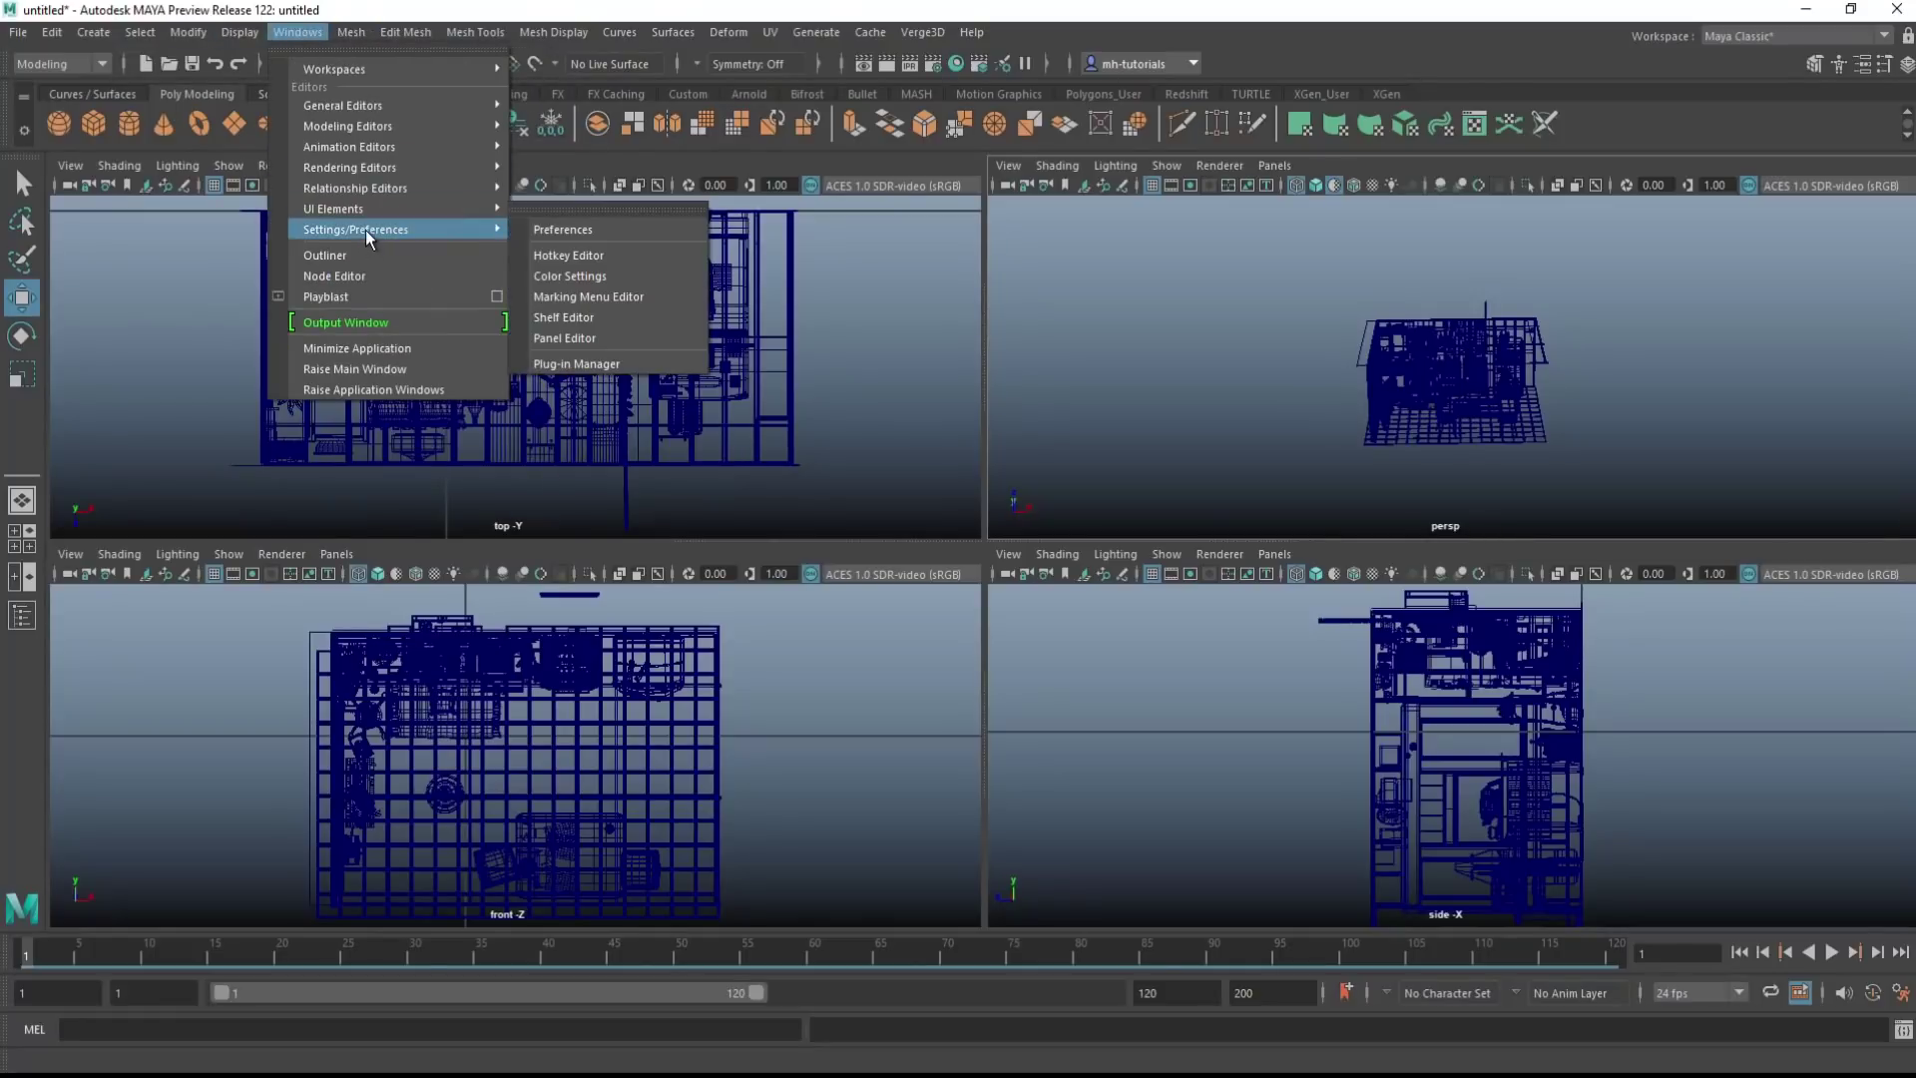
pyautogui.click(615, 365)
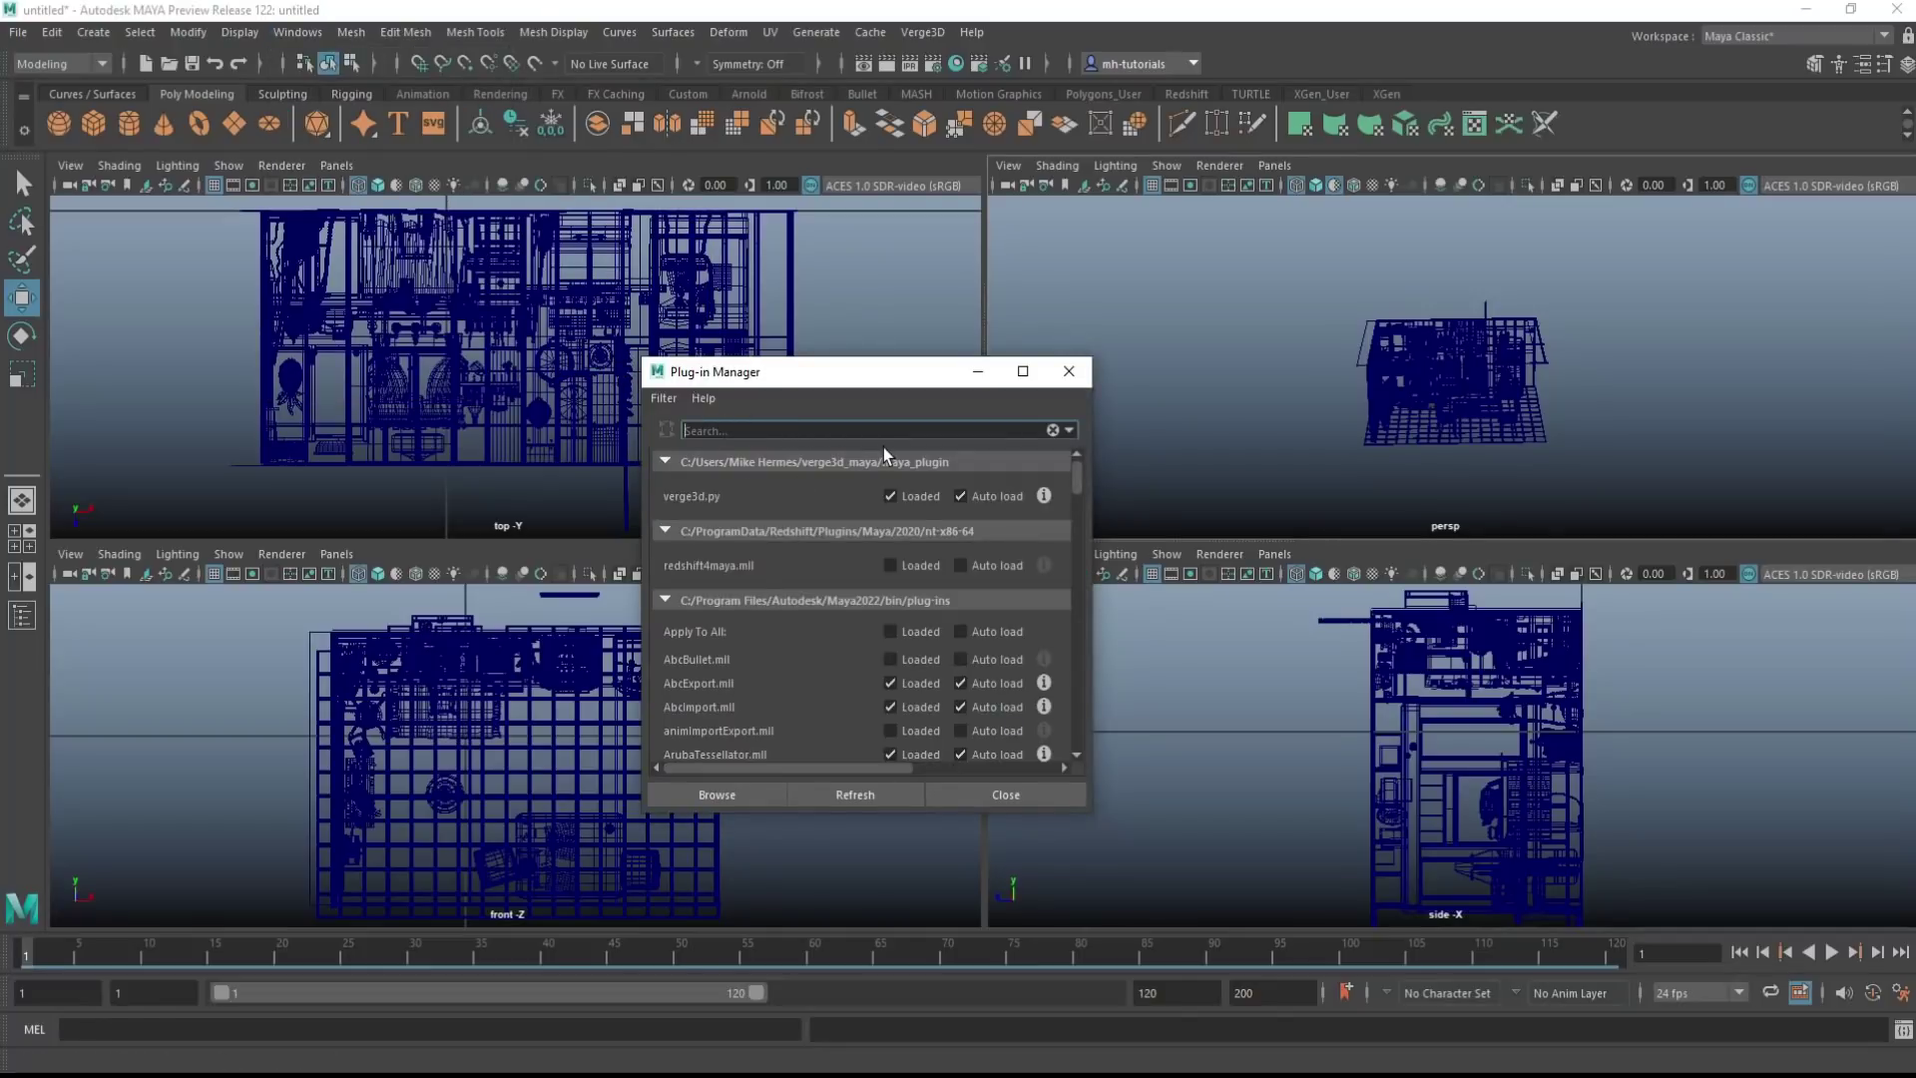
pyautogui.write('maya')
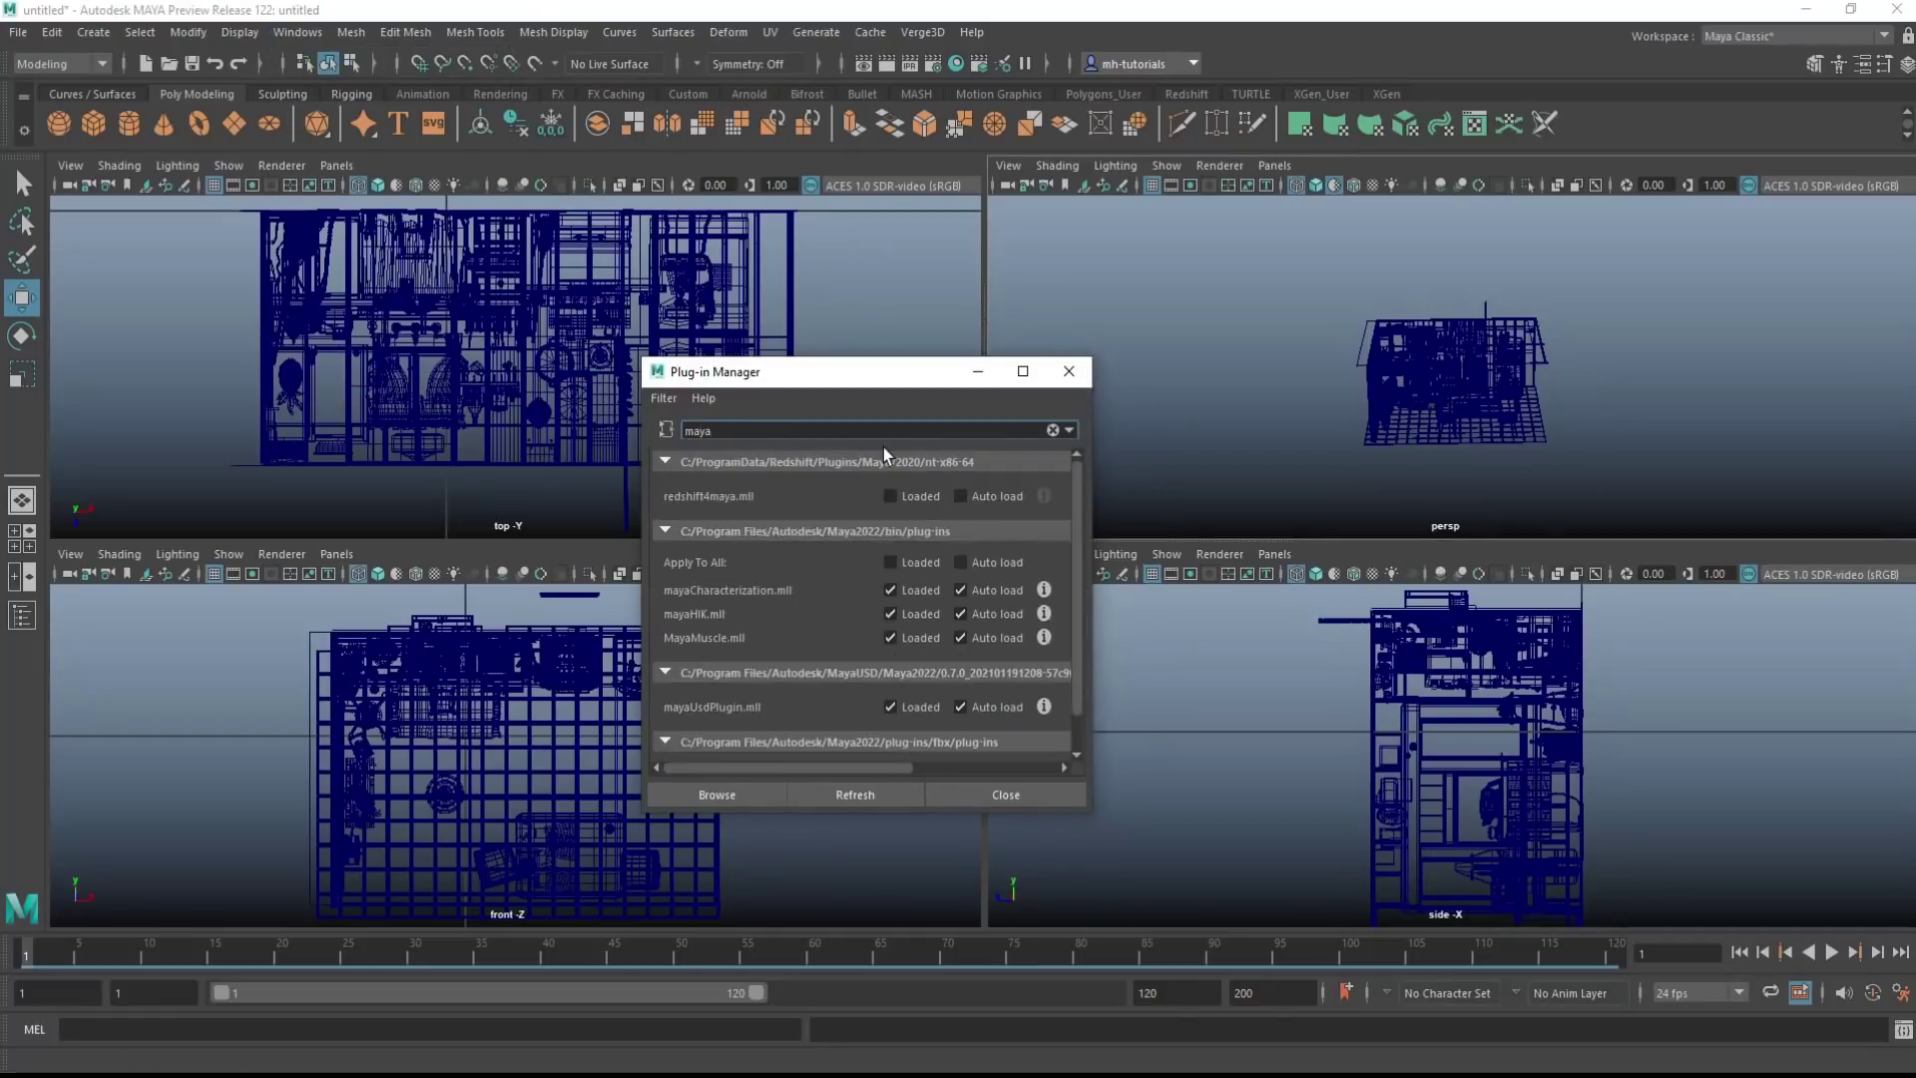
pyautogui.write('usd')
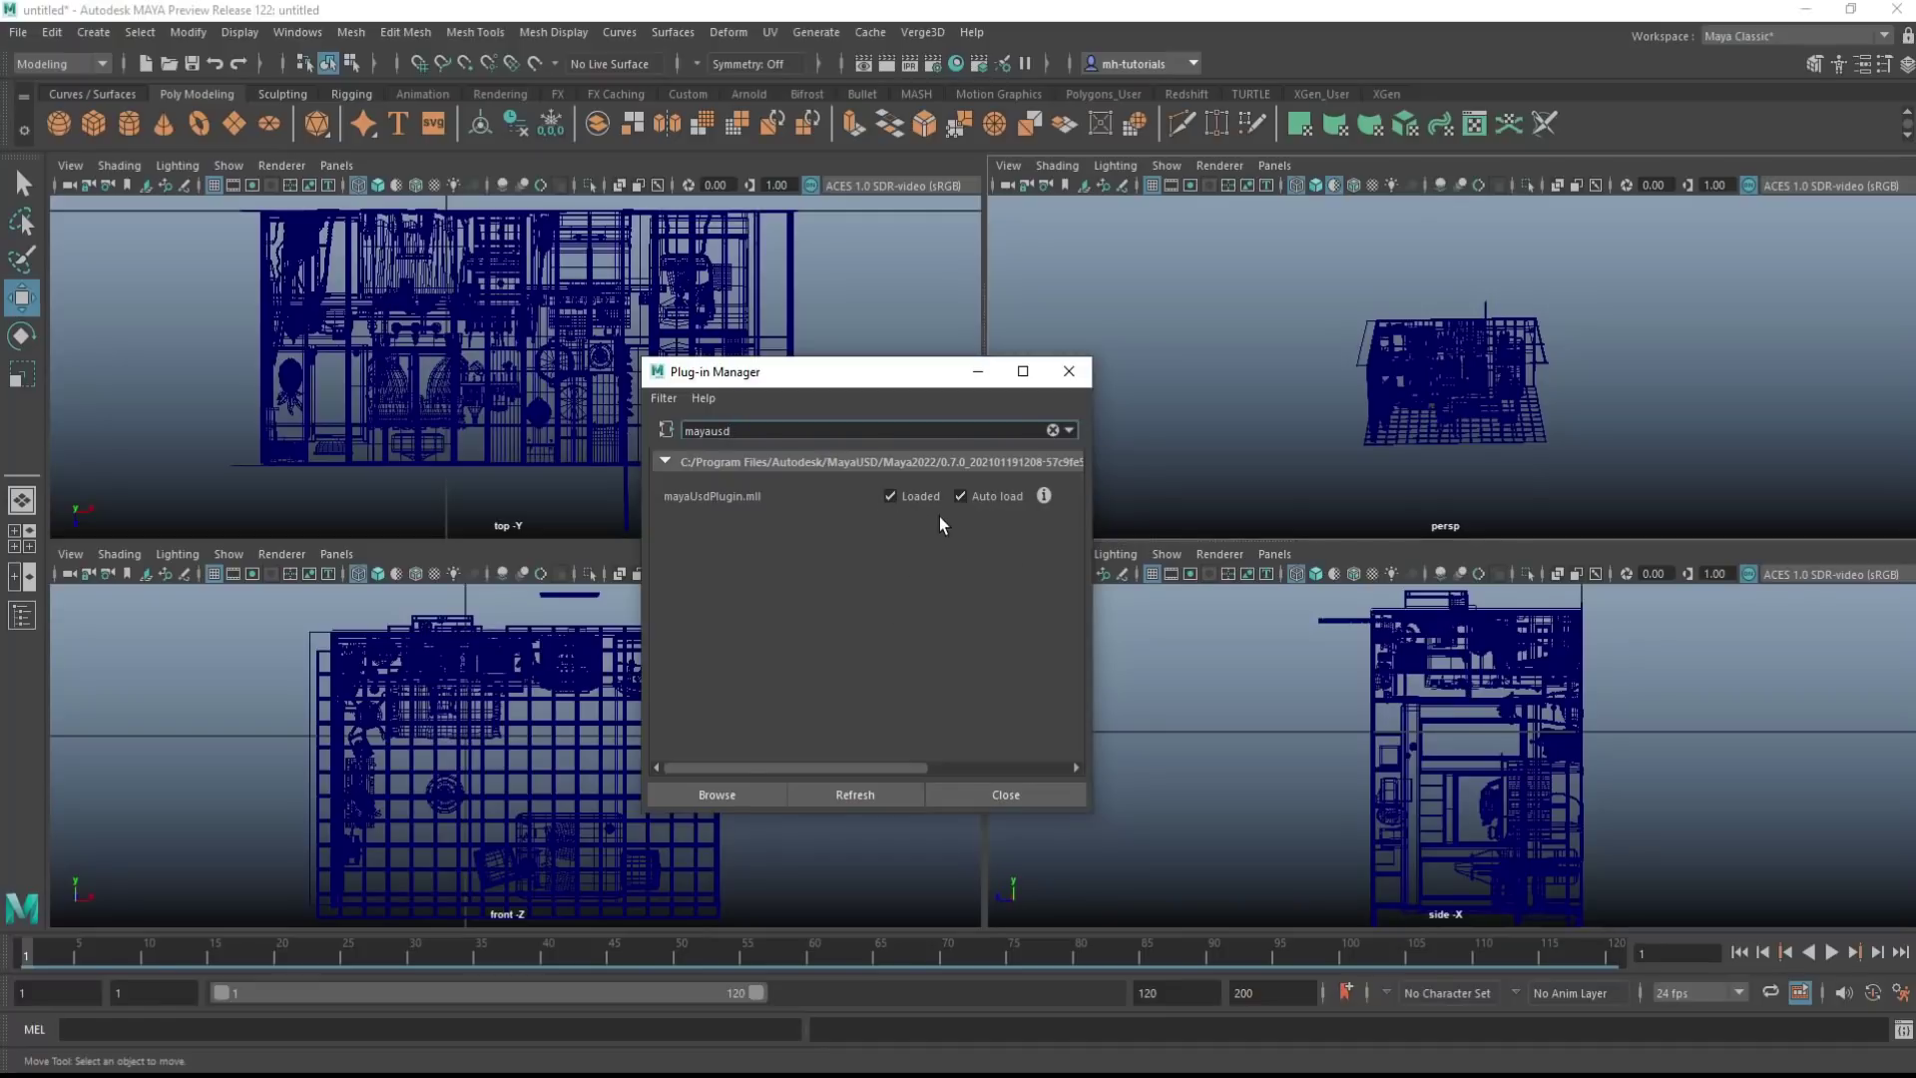
pyautogui.click(1072, 377)
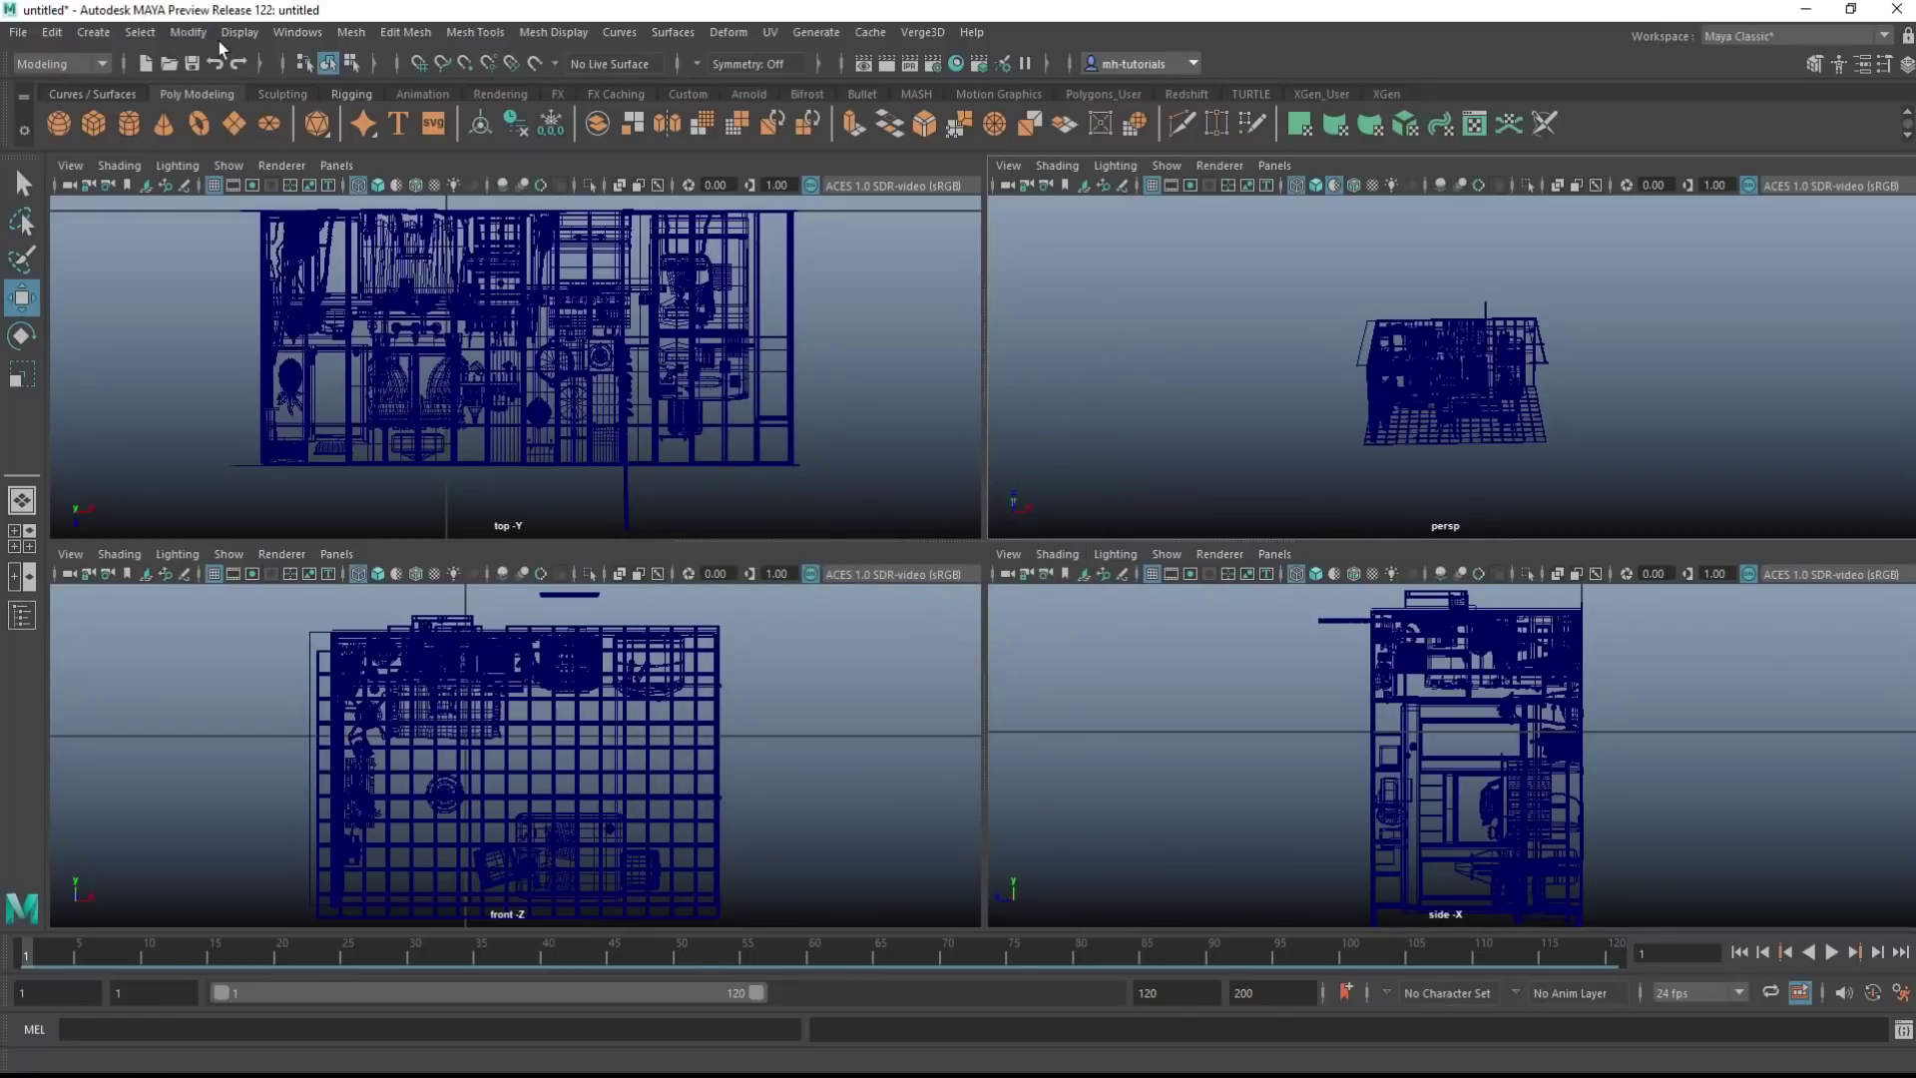
# Inspect the import options for the USD Import file type and close them without importing
pyautogui.click(93, 31)
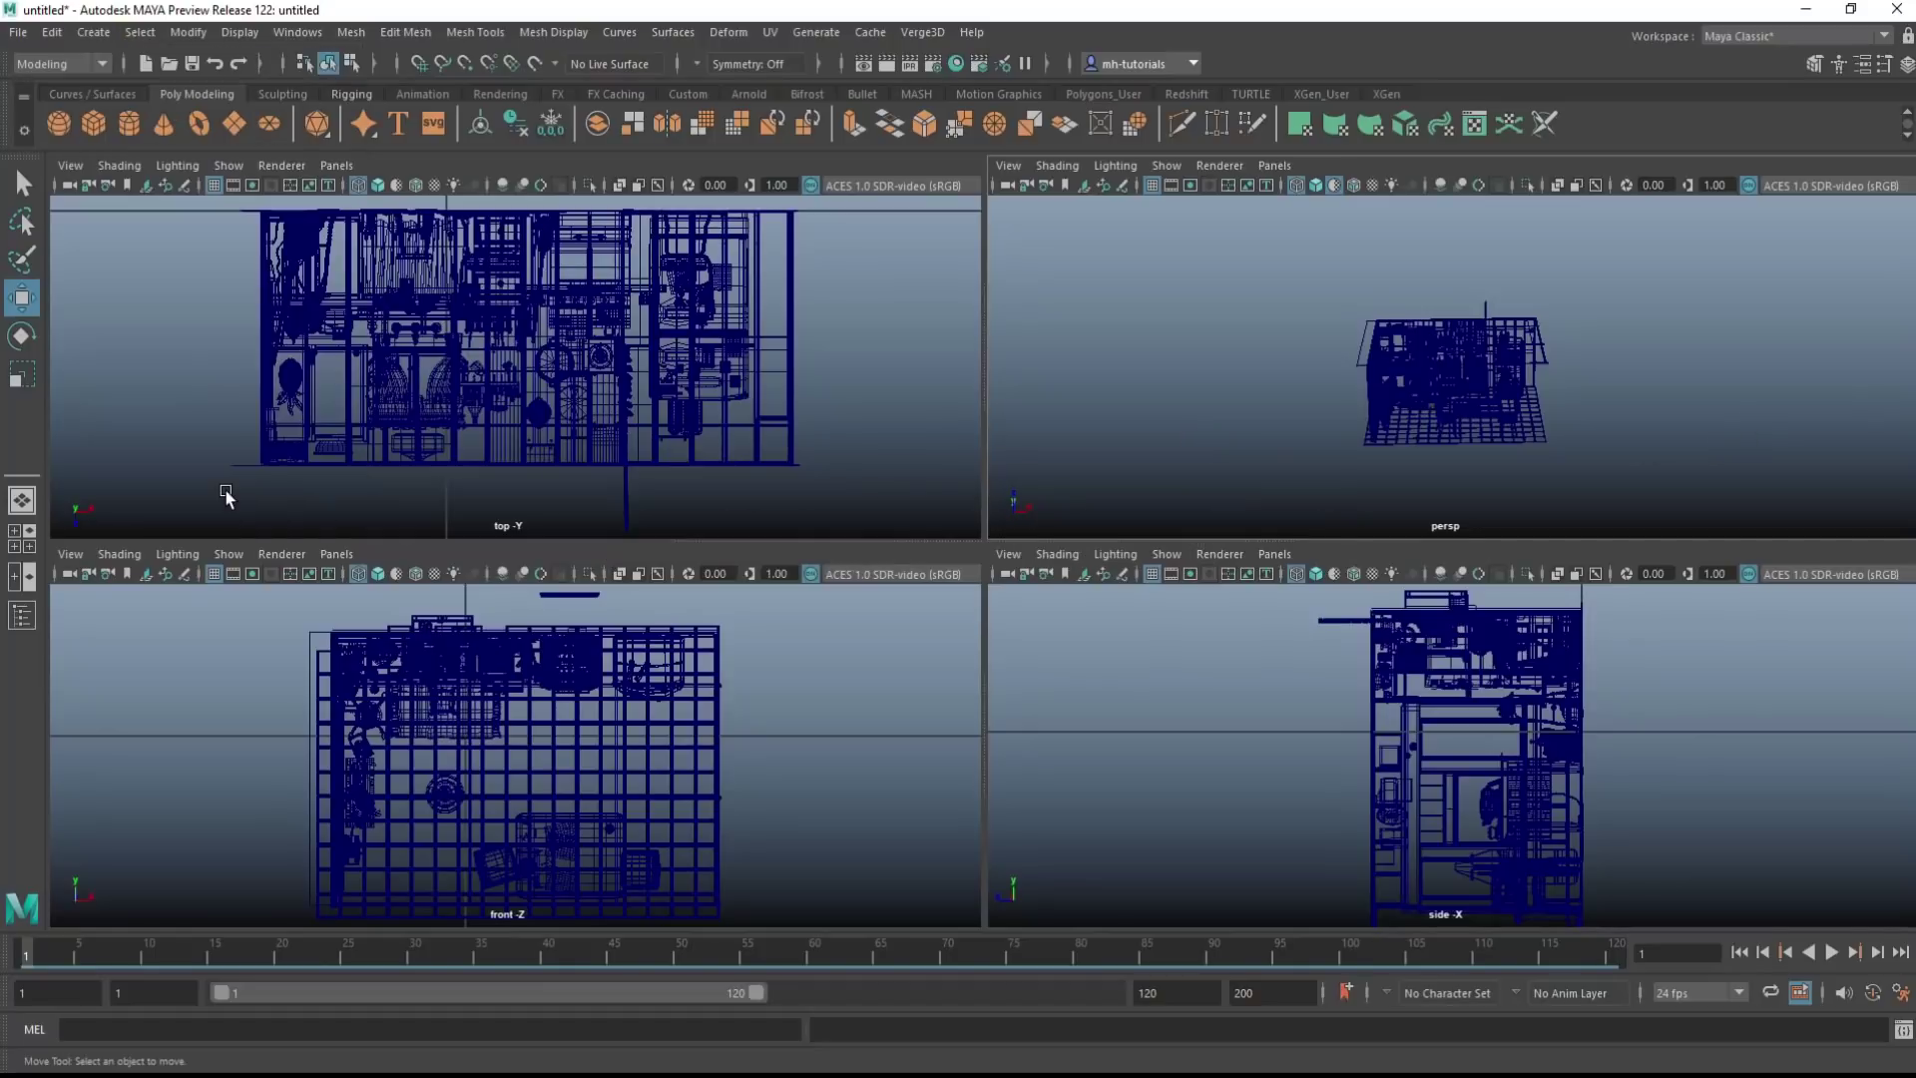
pyautogui.press('Escape')
pyautogui.click(18, 36)
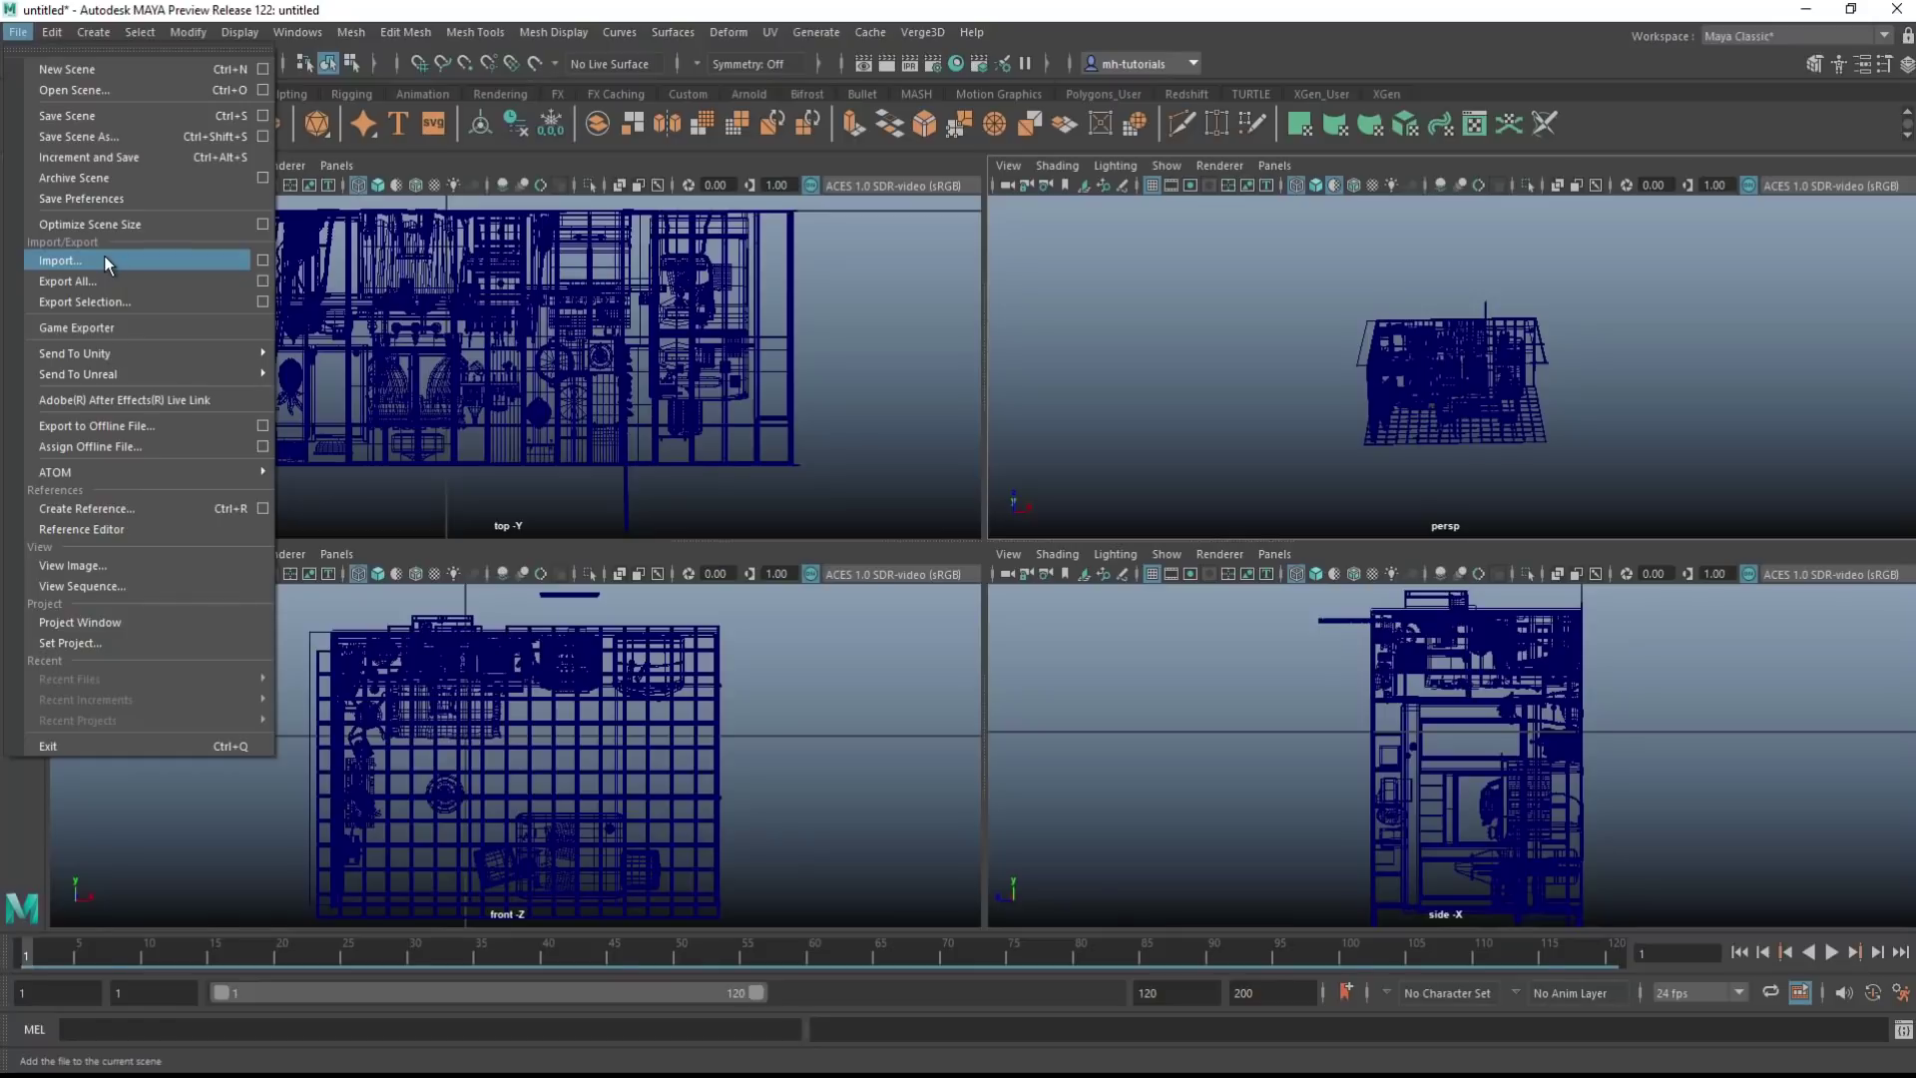
pyautogui.click(262, 261)
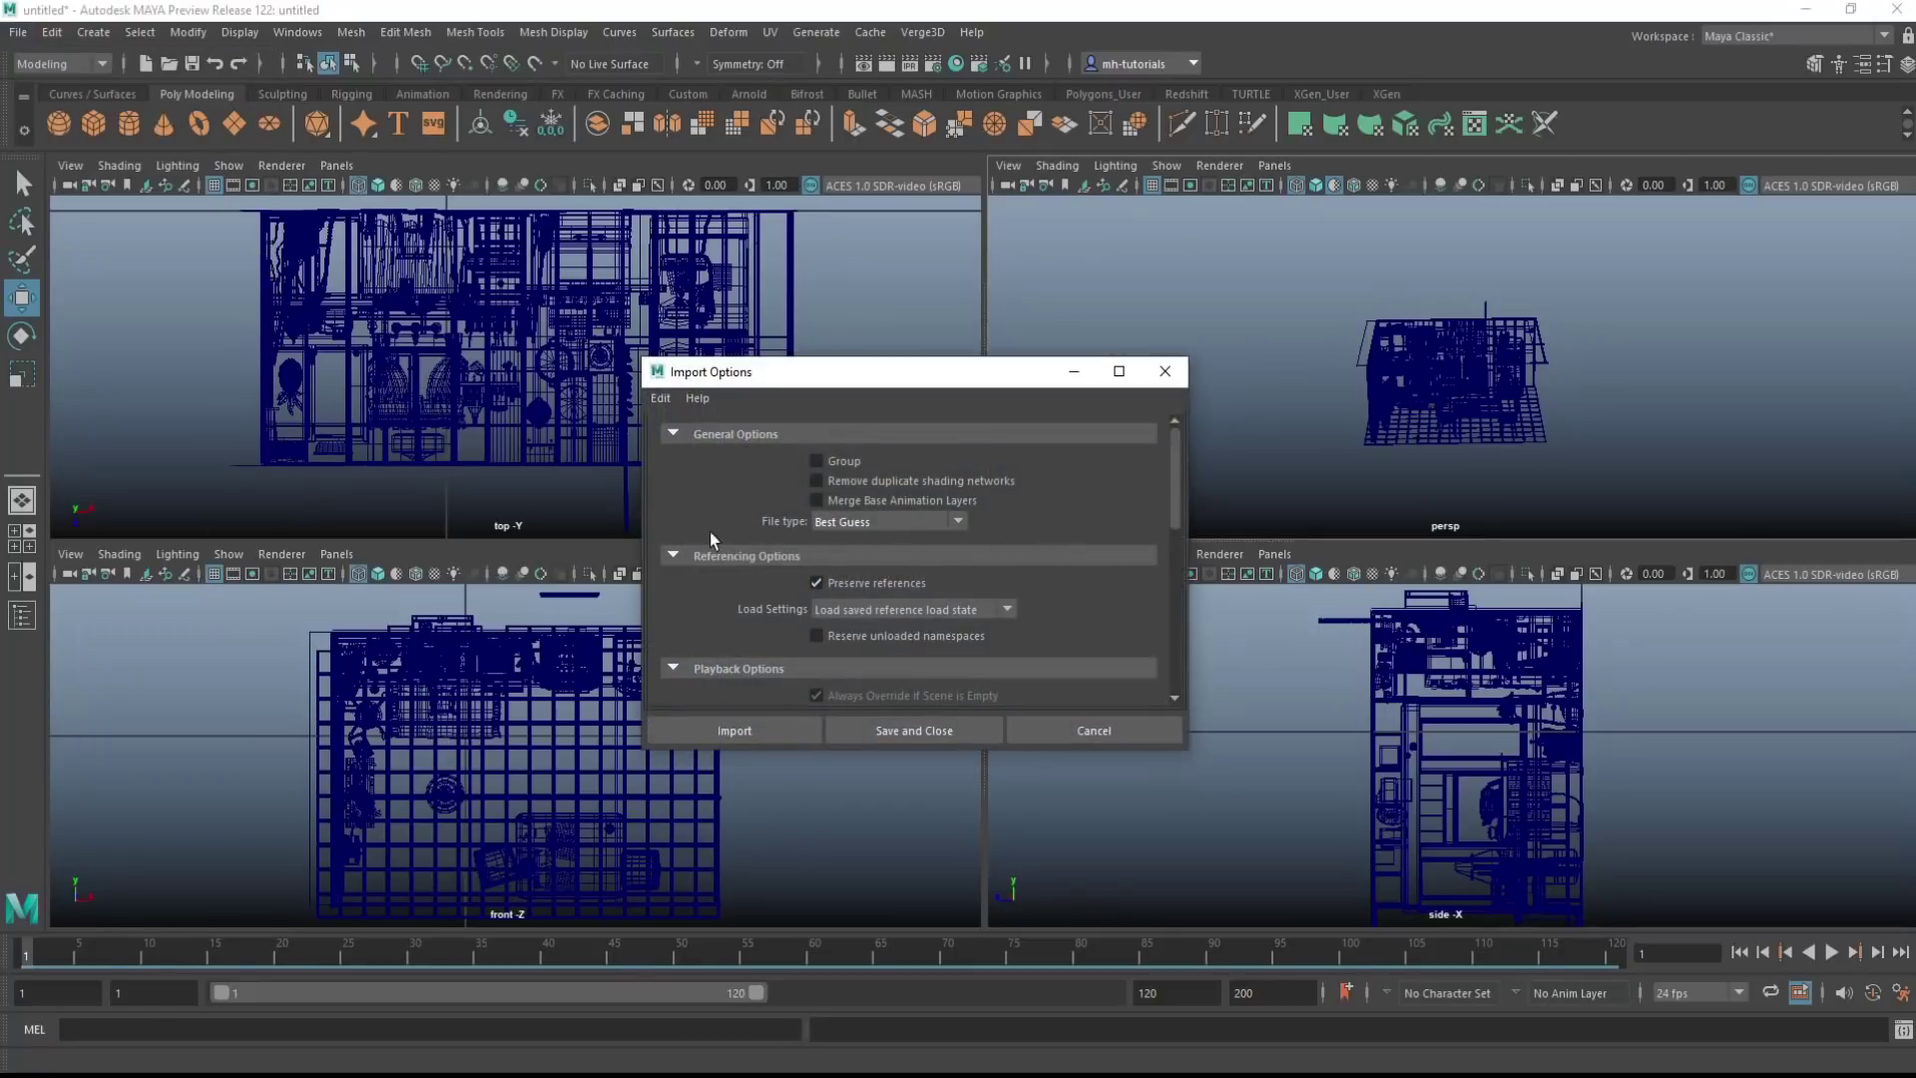
pyautogui.click(964, 523)
pyautogui.scroll(-5, 877, 607)
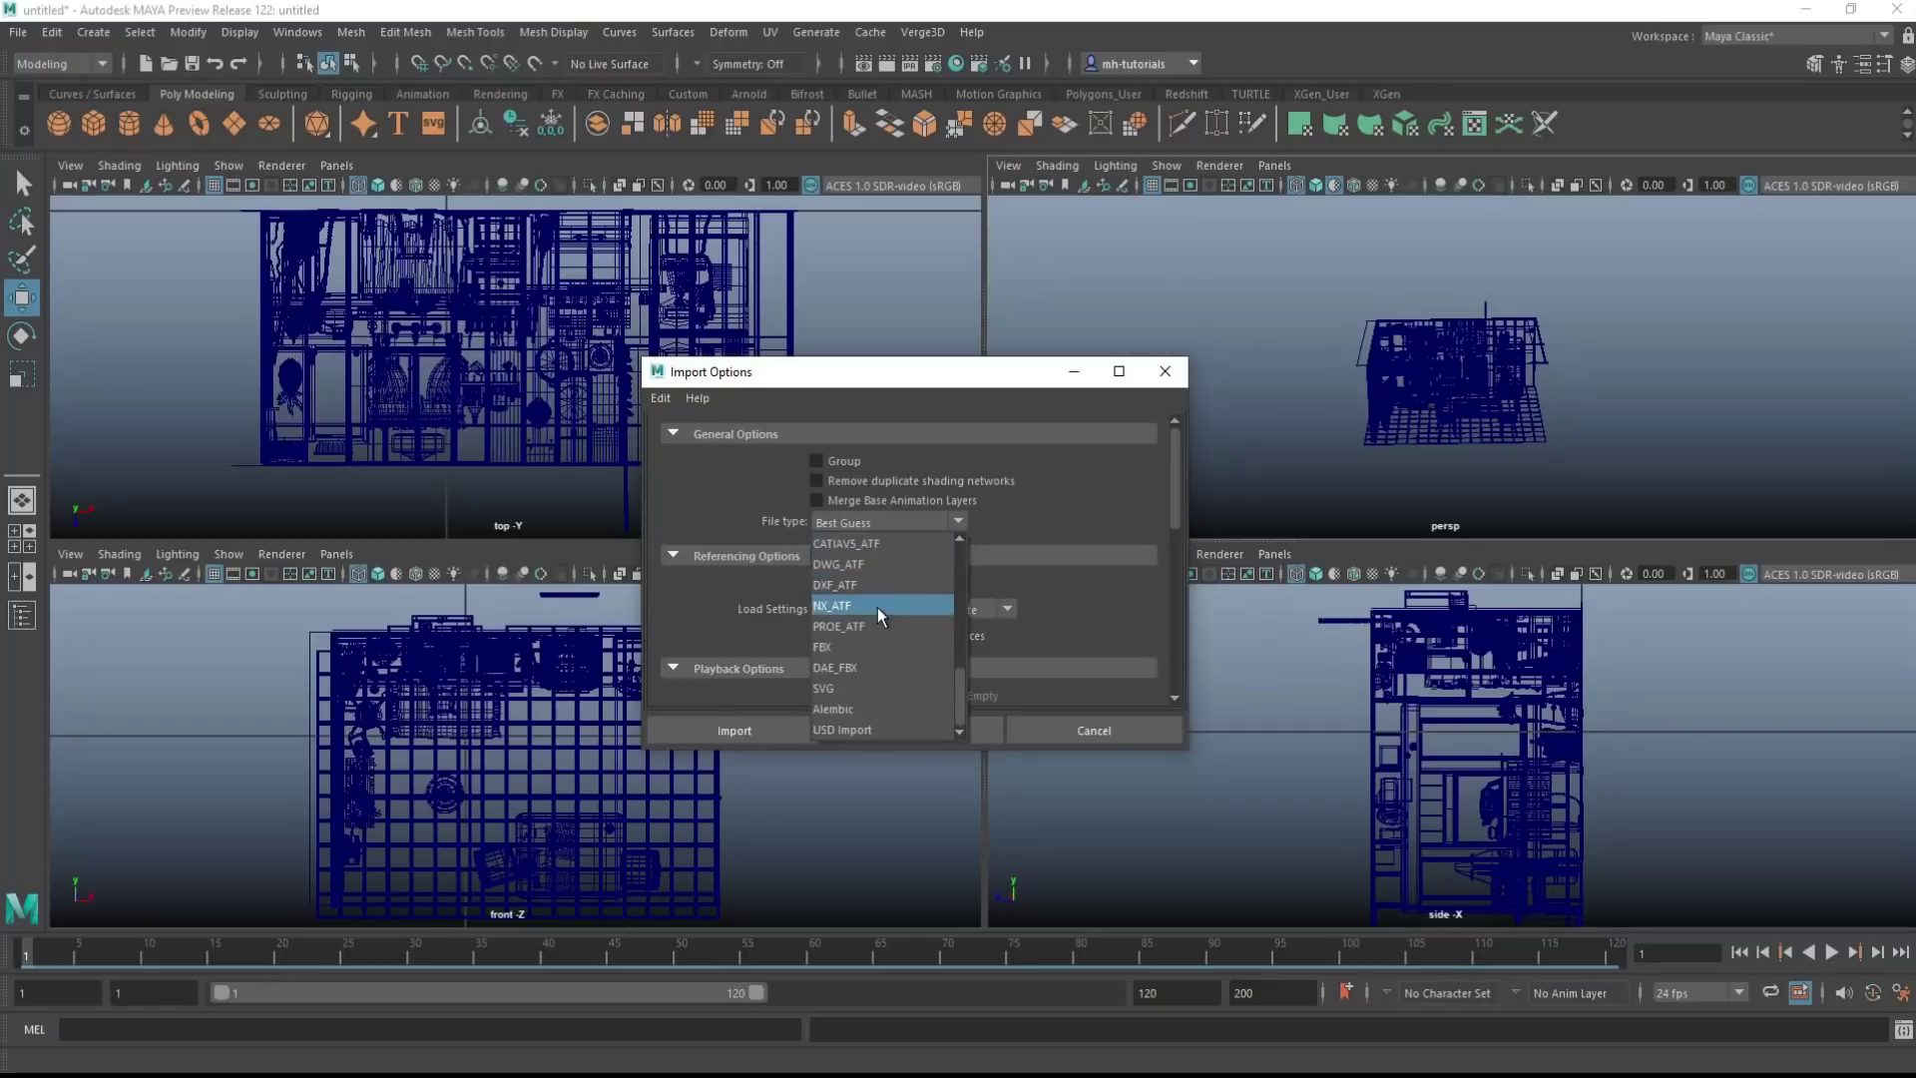
pyautogui.click(883, 727)
pyautogui.scroll(-2, 817, 684)
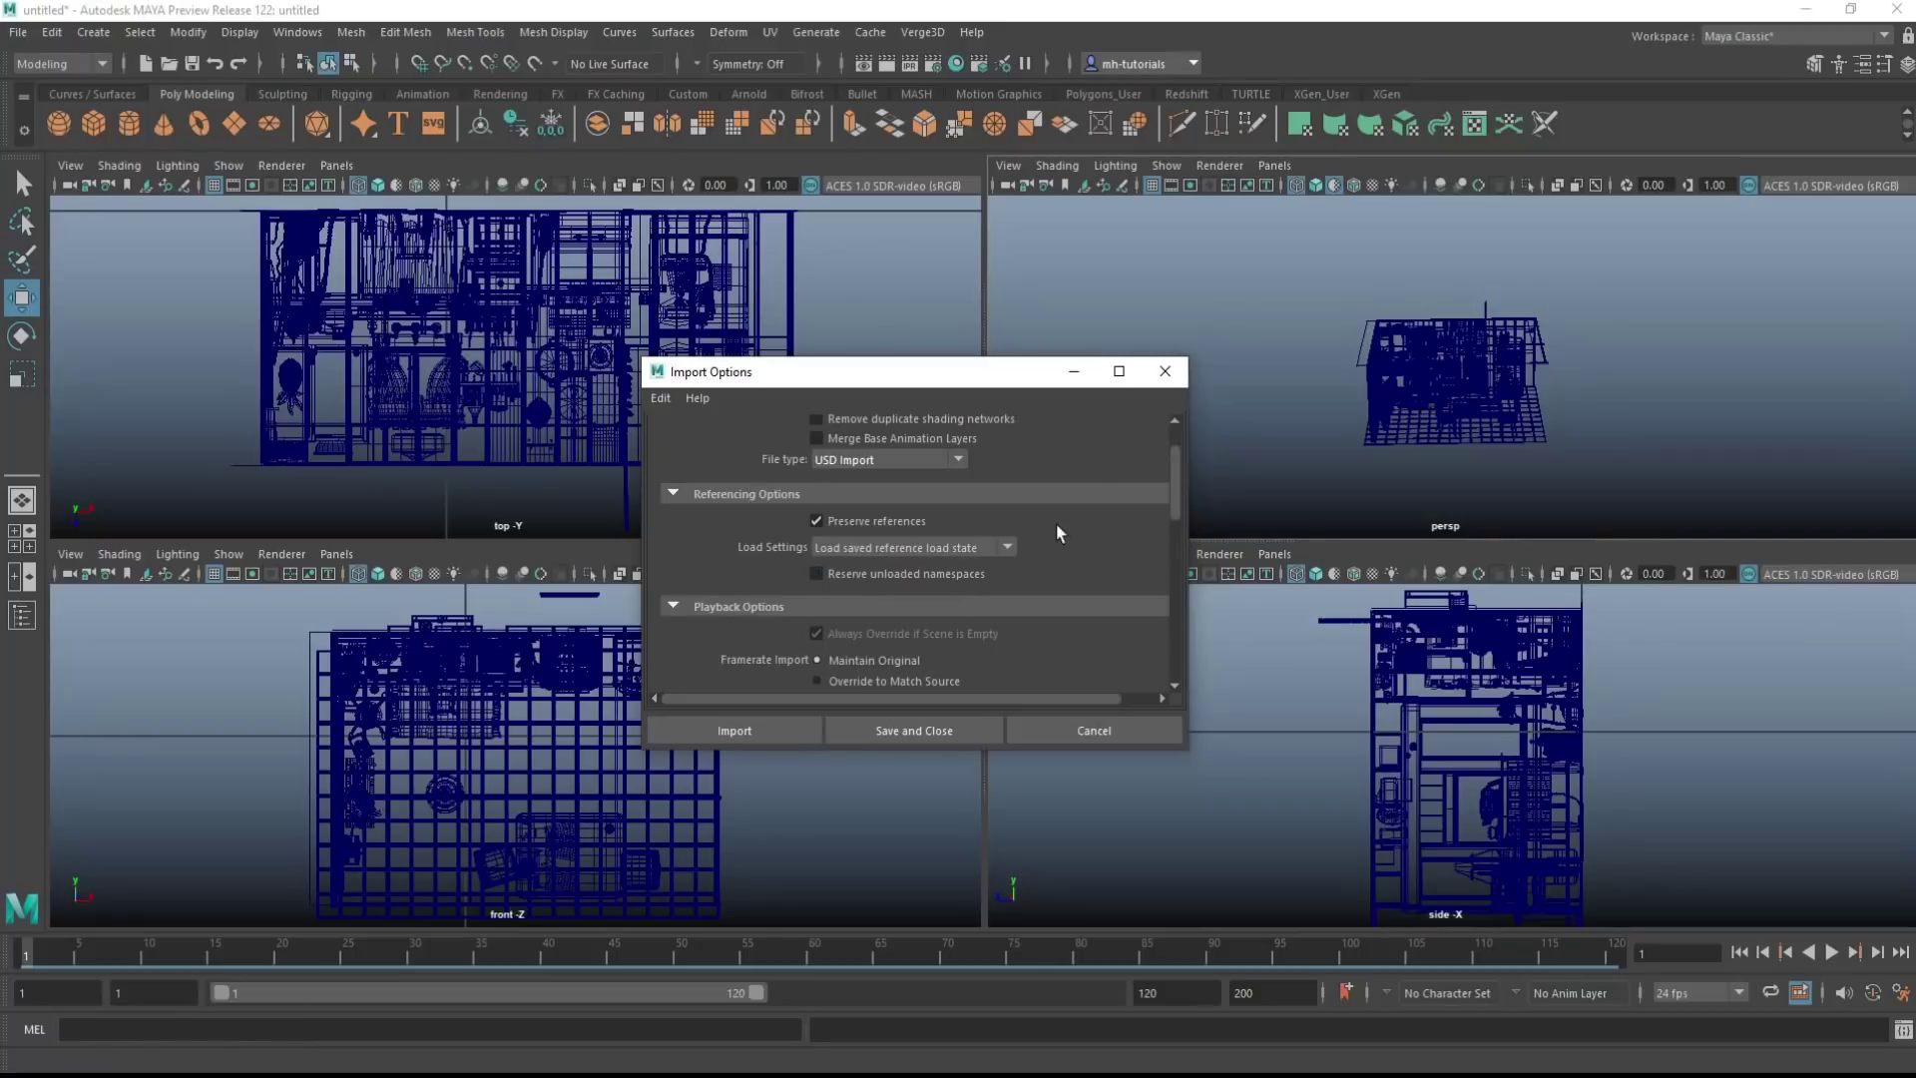
pyautogui.click(1165, 371)
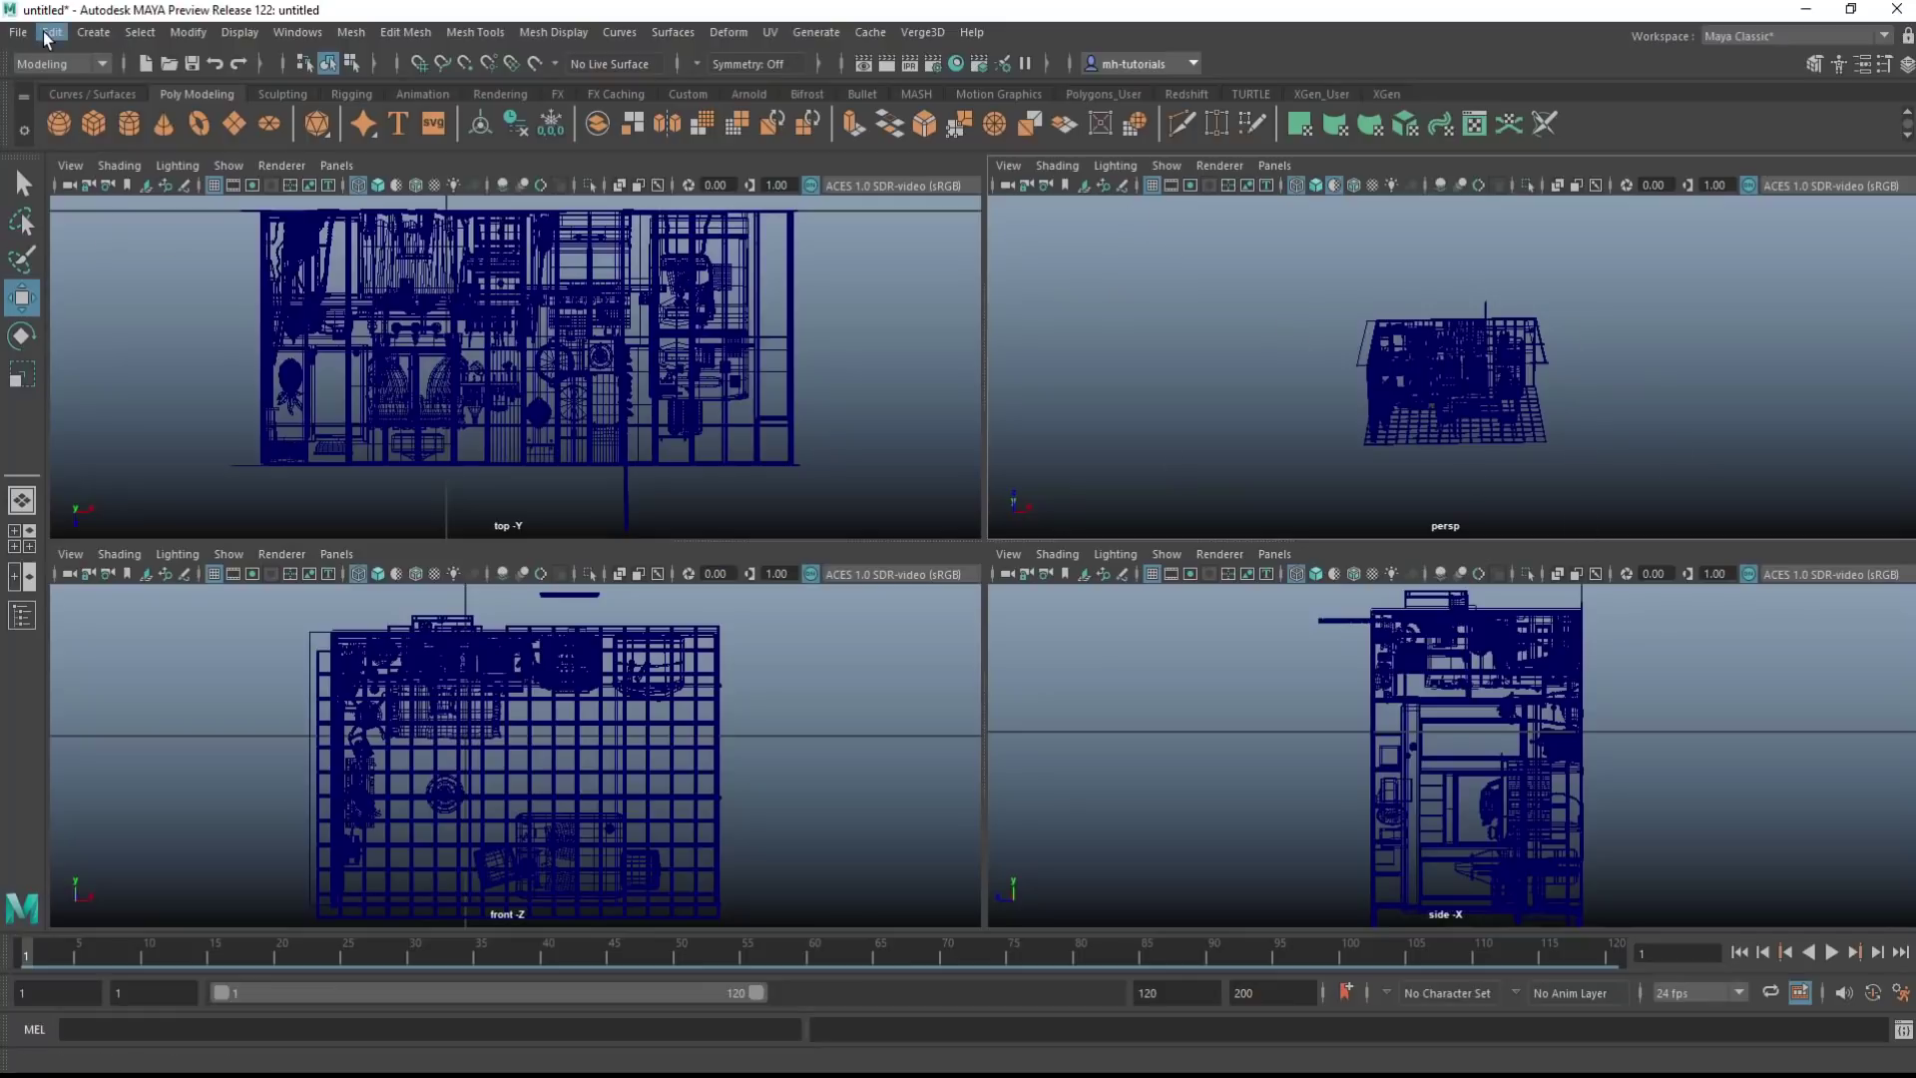
# Start a new scene without saving the changes to the current one
pyautogui.click(18, 32)
pyautogui.click(68, 69)
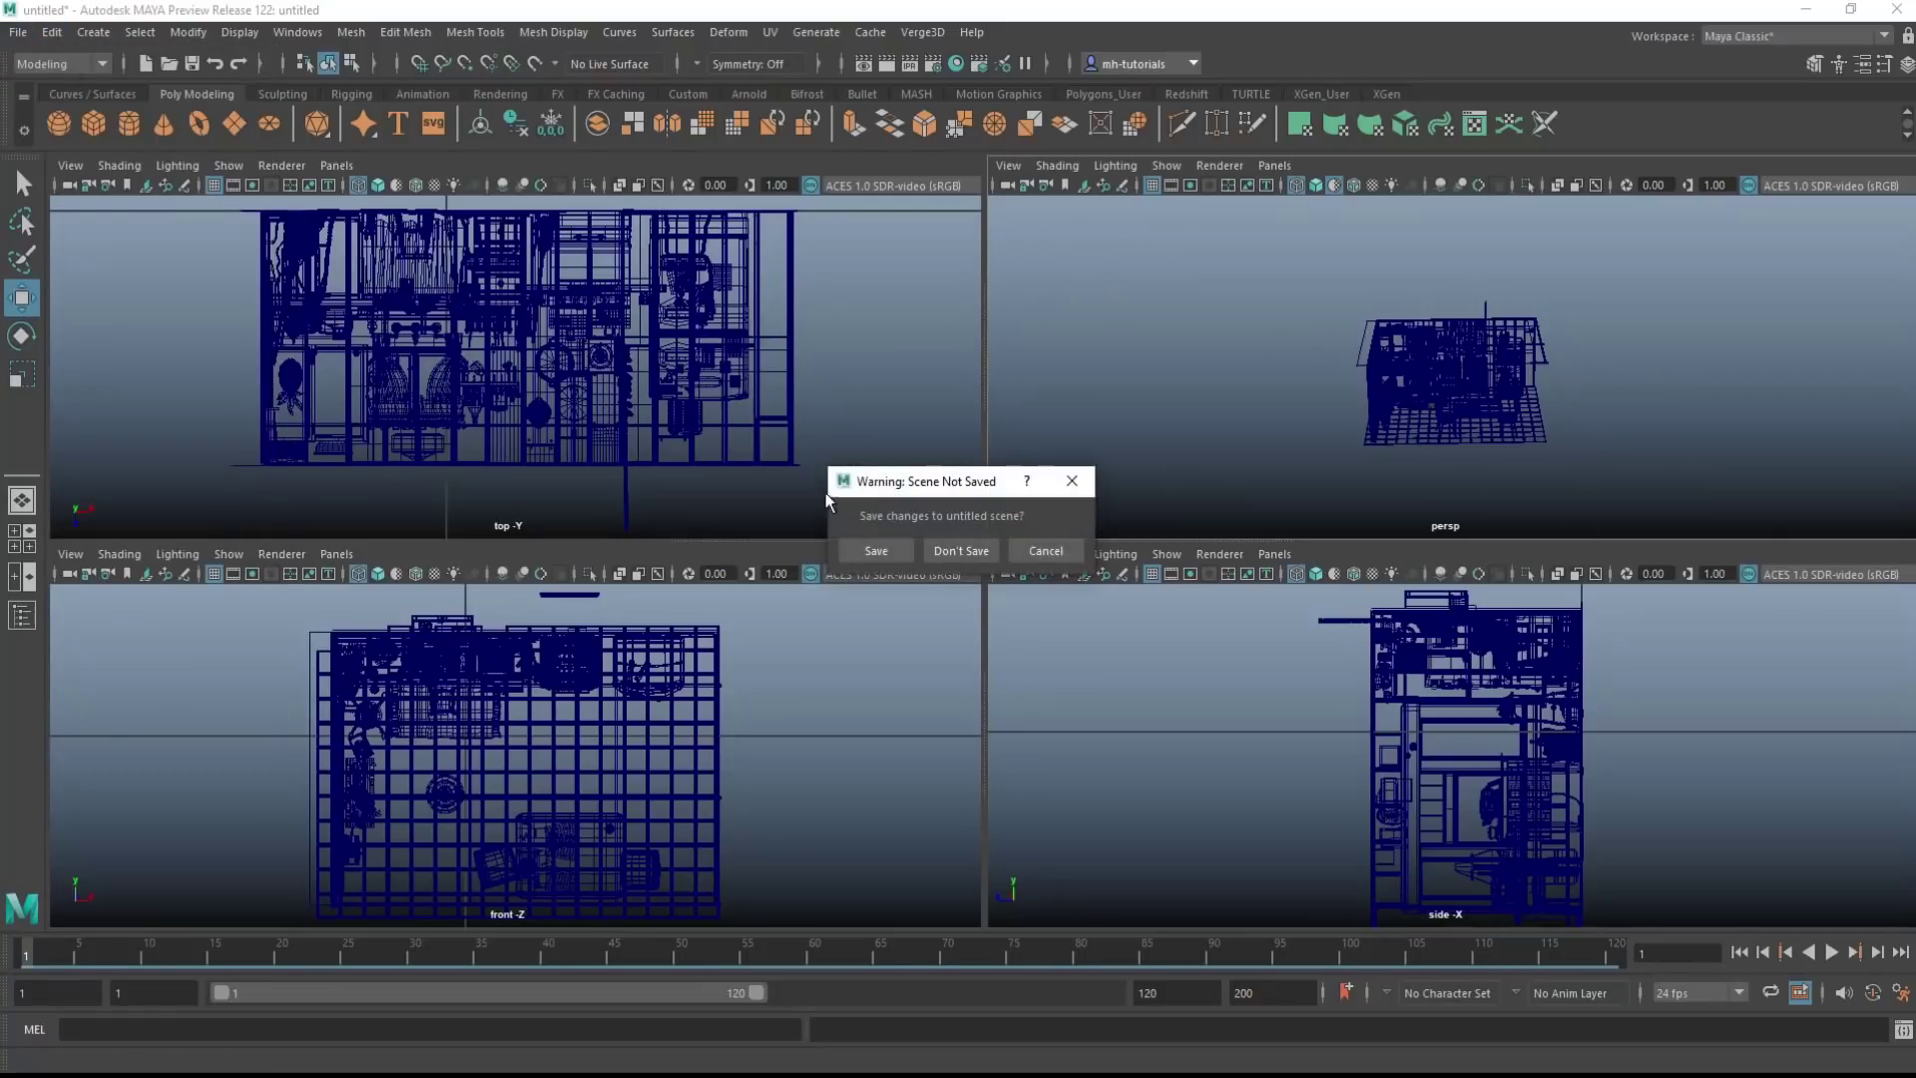
pyautogui.click(972, 551)
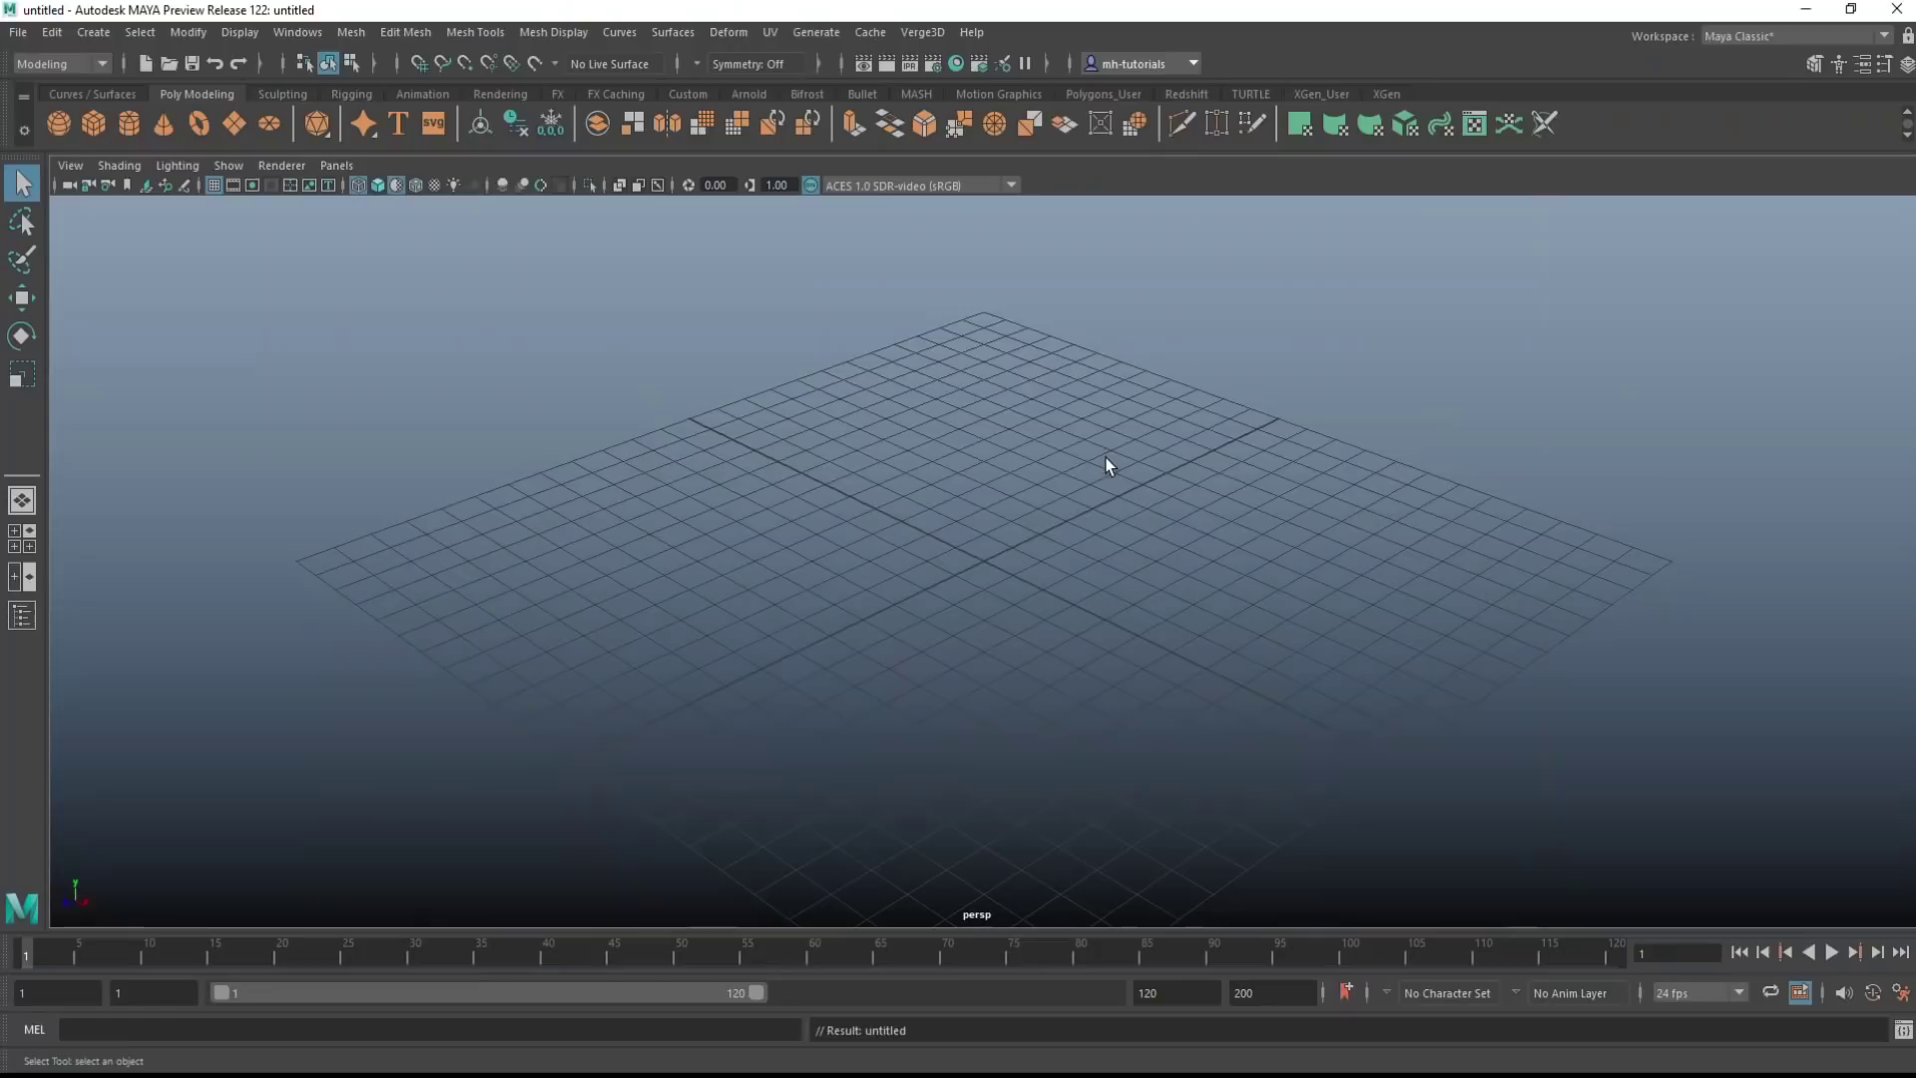
# Create a polygon cube and inspect its Export Selection options for the USD Export file type, without exporting
pyautogui.click(93, 123)
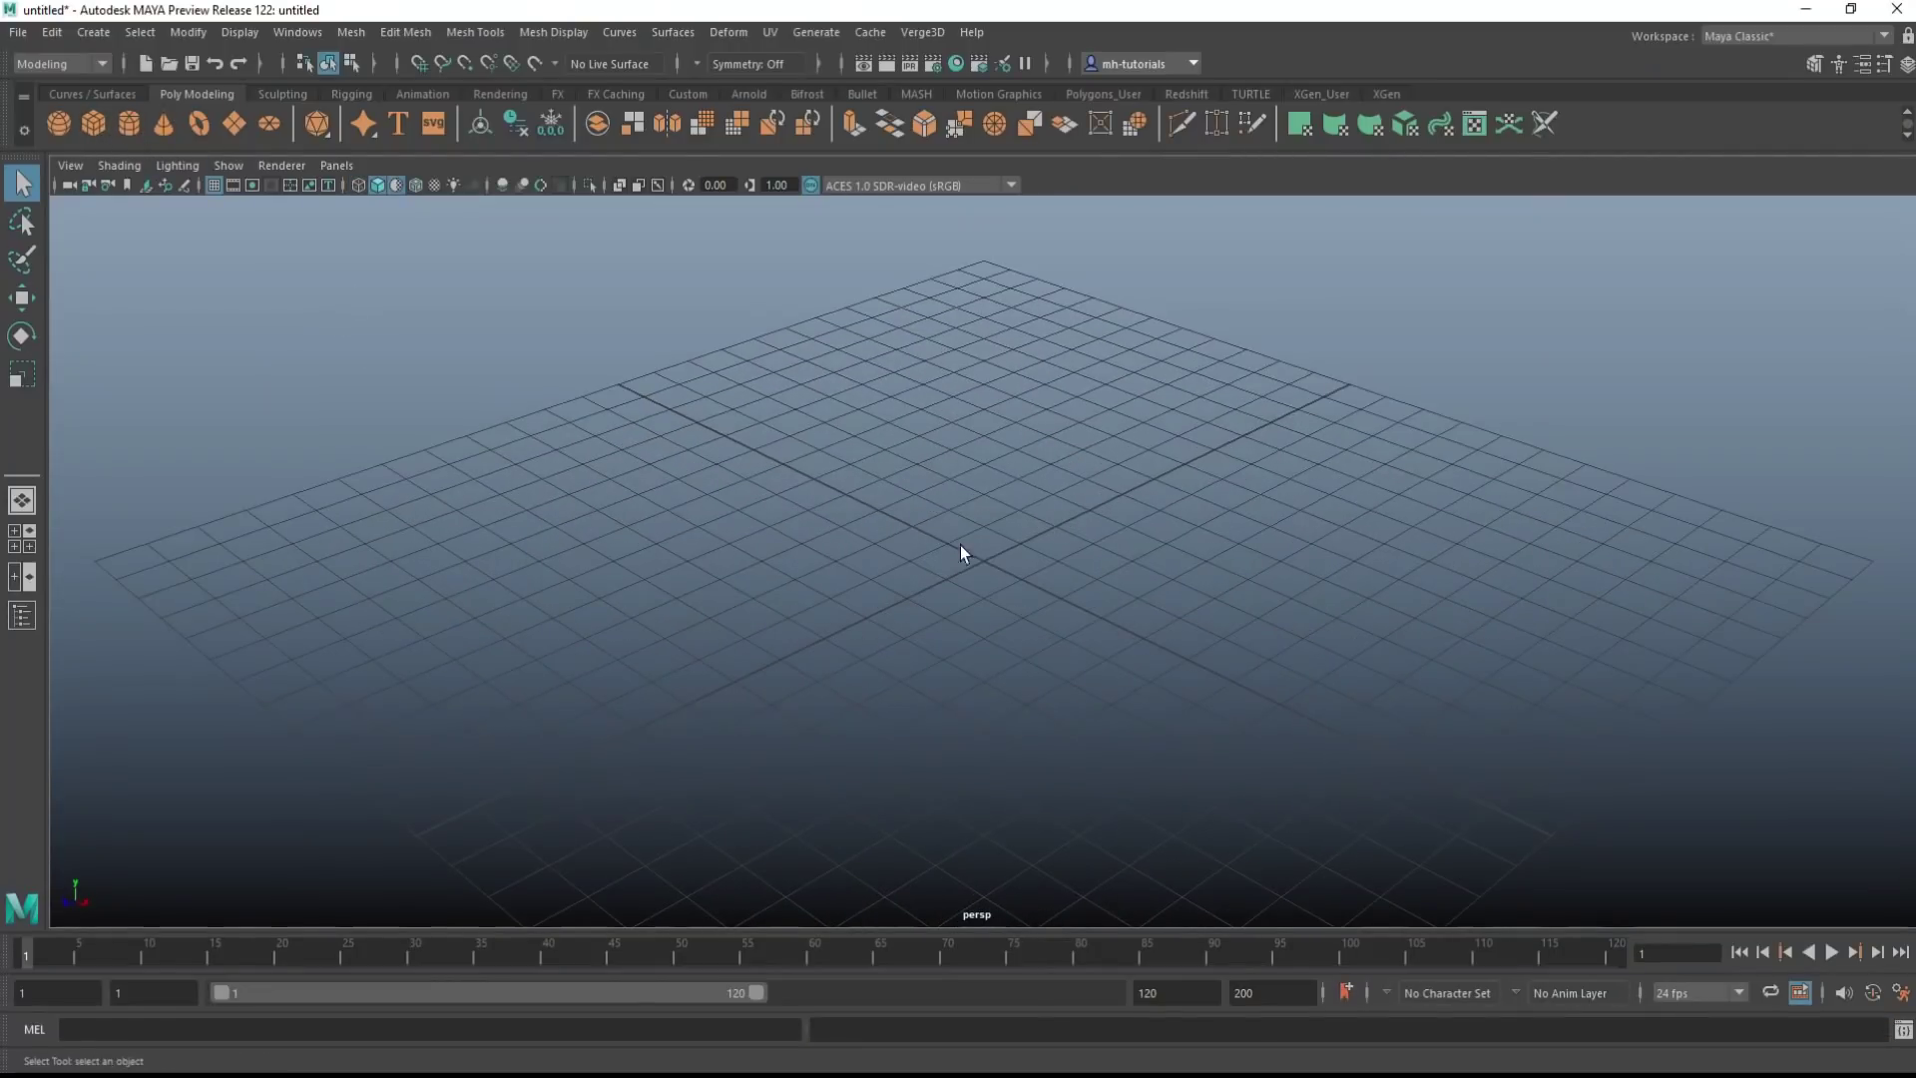
pyautogui.scroll(3, 1078, 767)
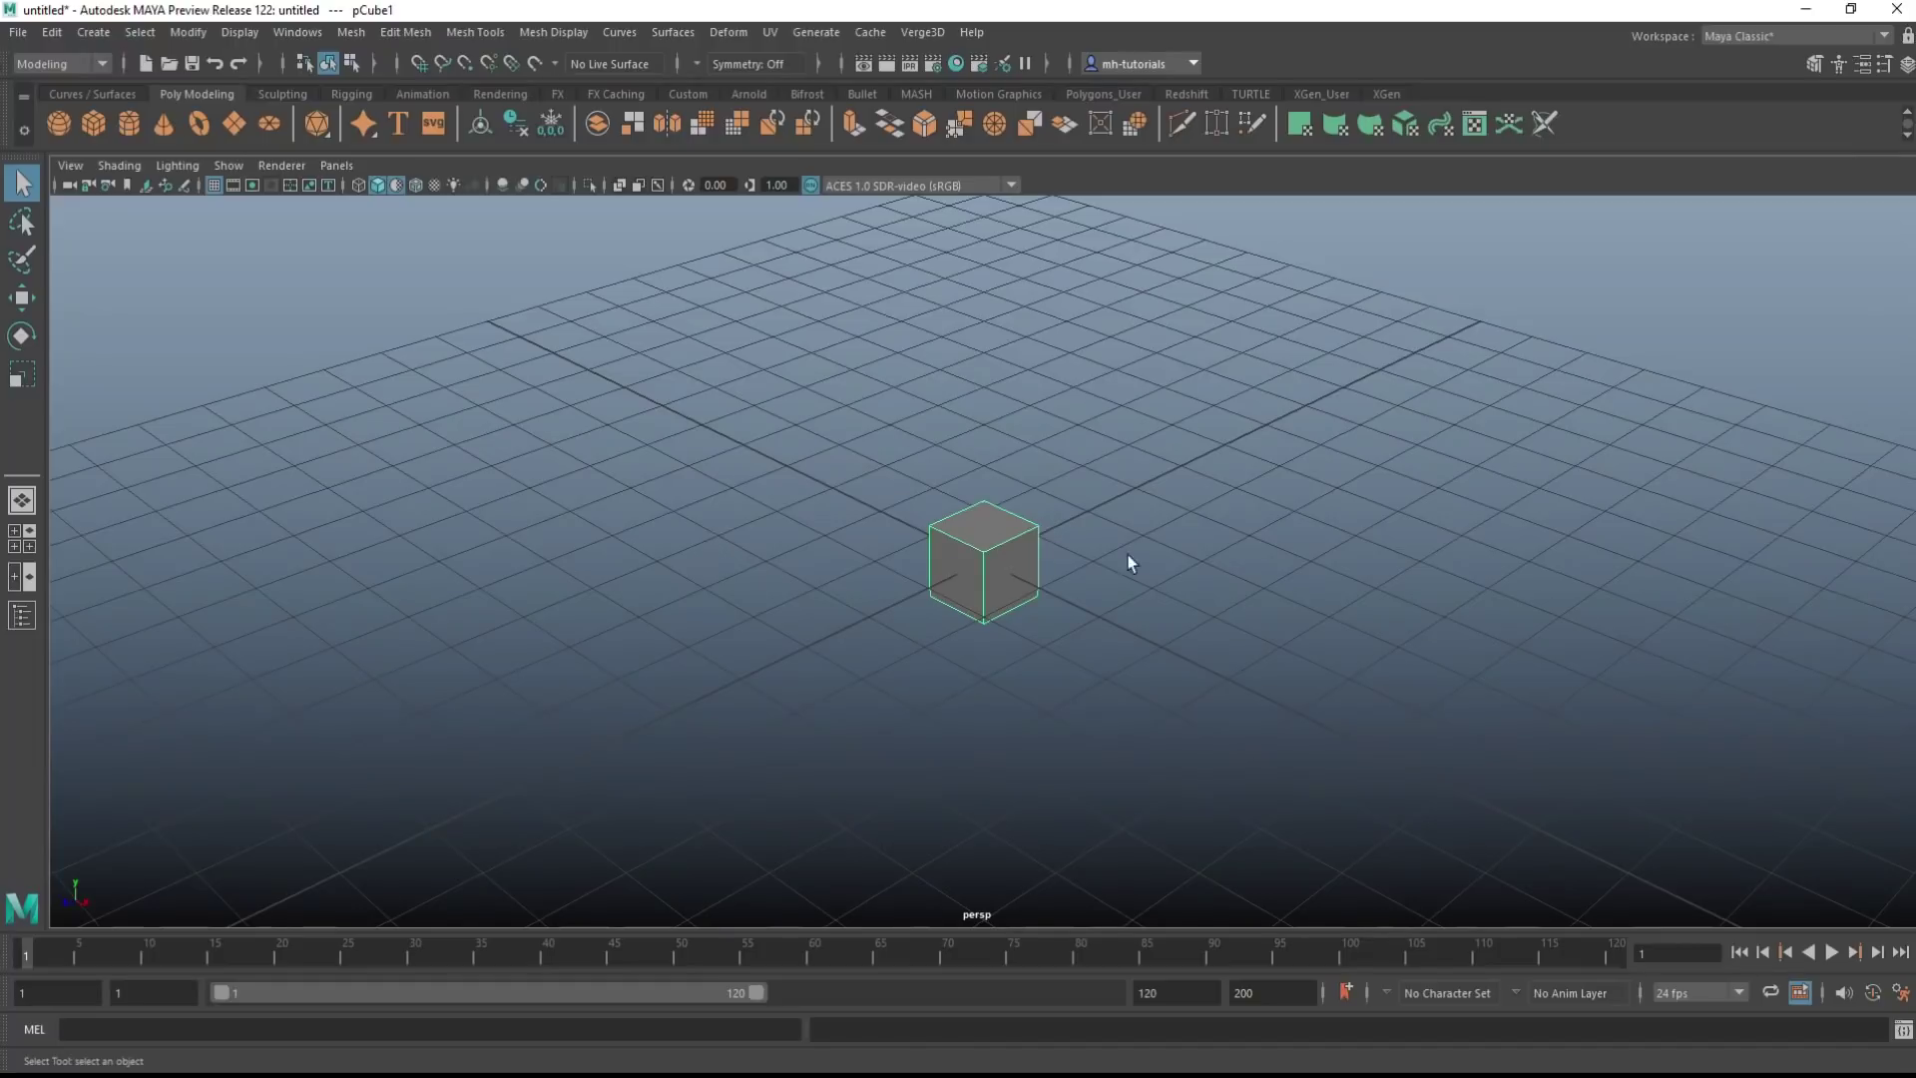
pyautogui.click(22, 38)
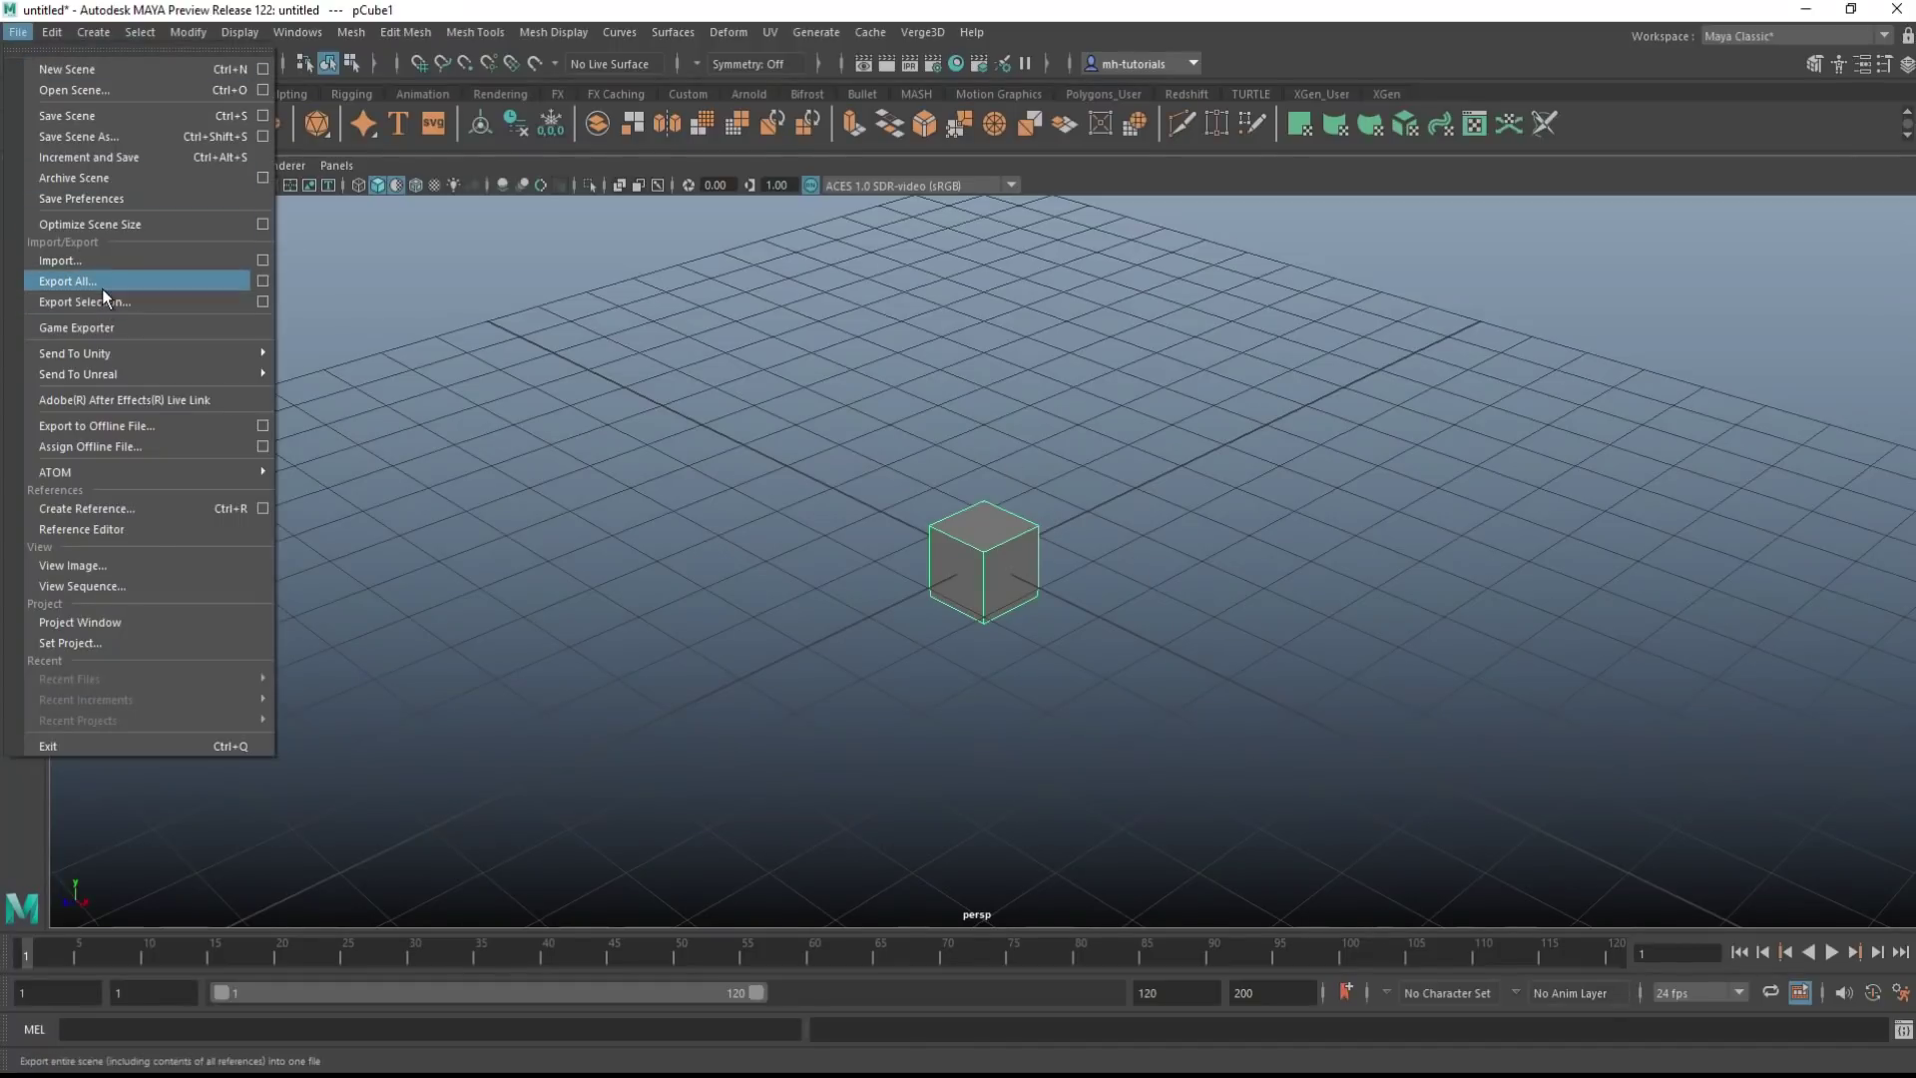
pyautogui.click(265, 303)
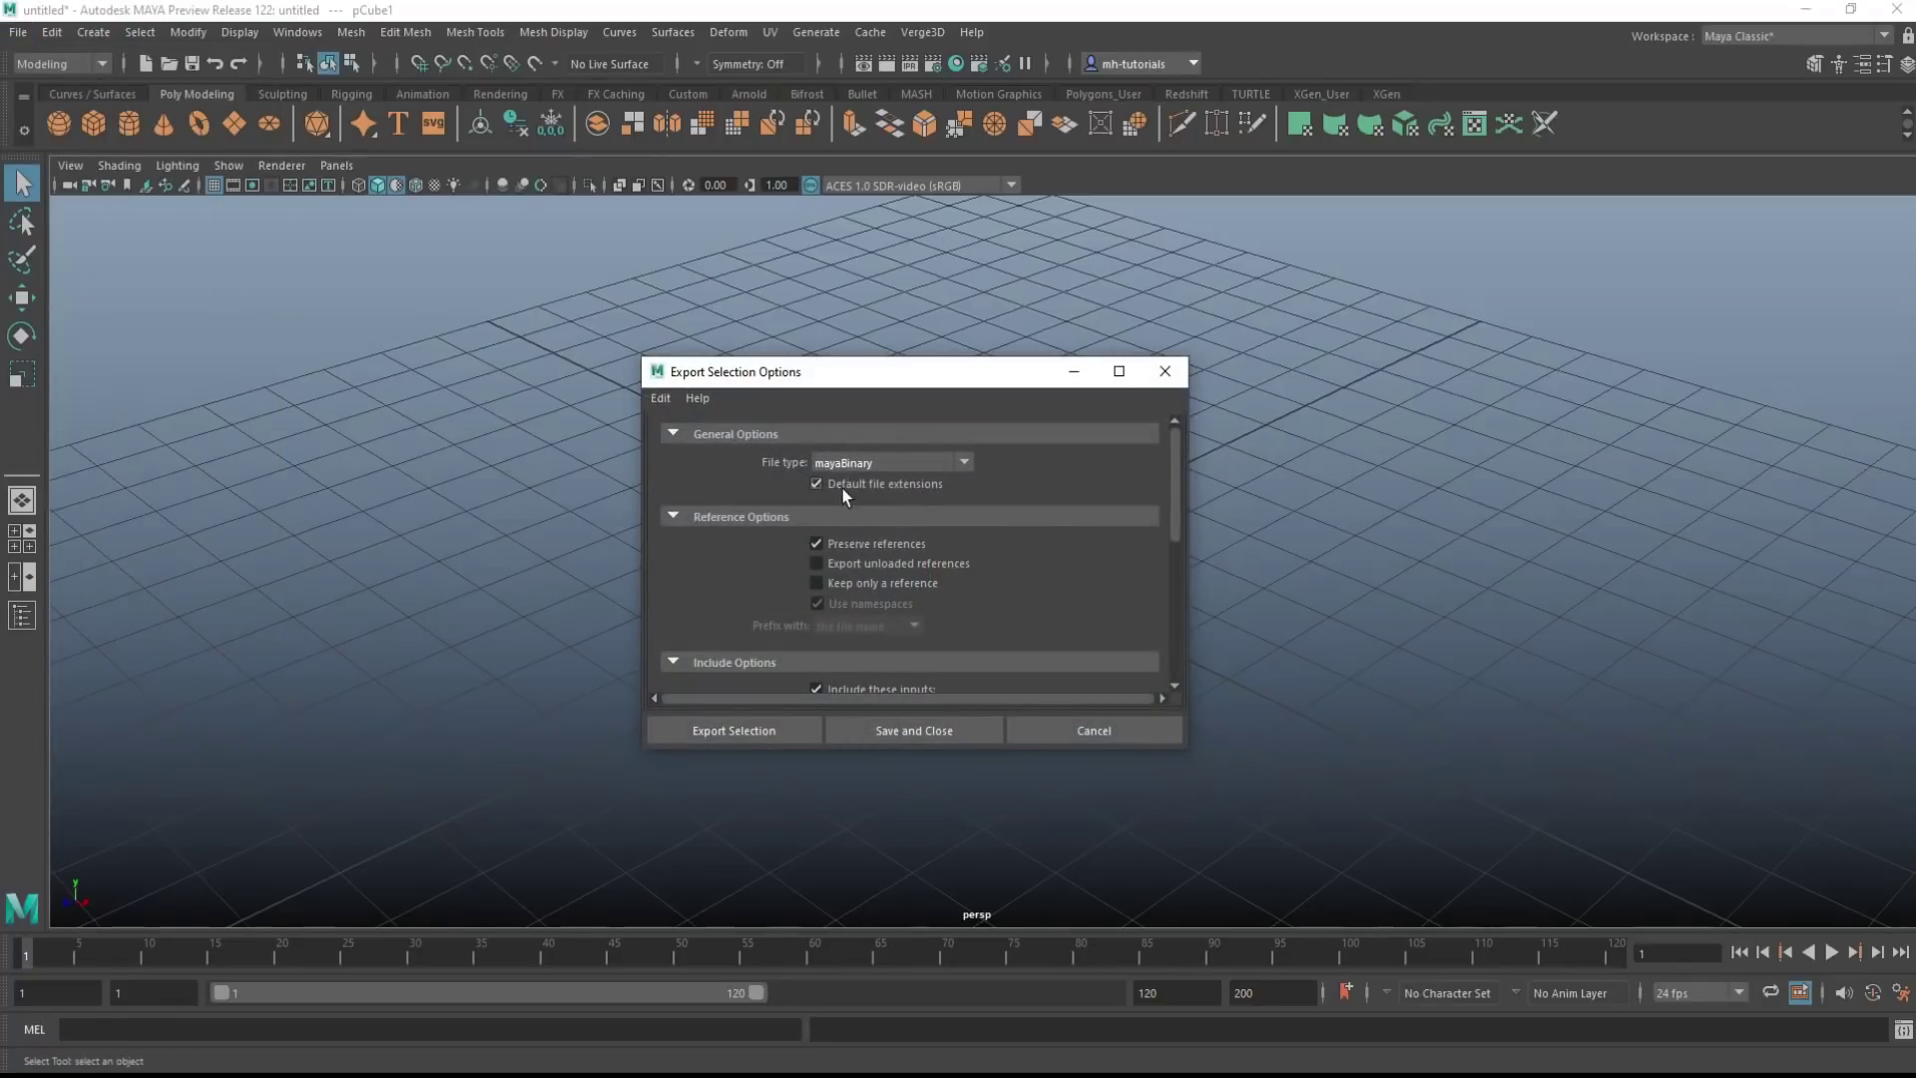
pyautogui.click(963, 463)
pyautogui.scroll(-5, 930, 515)
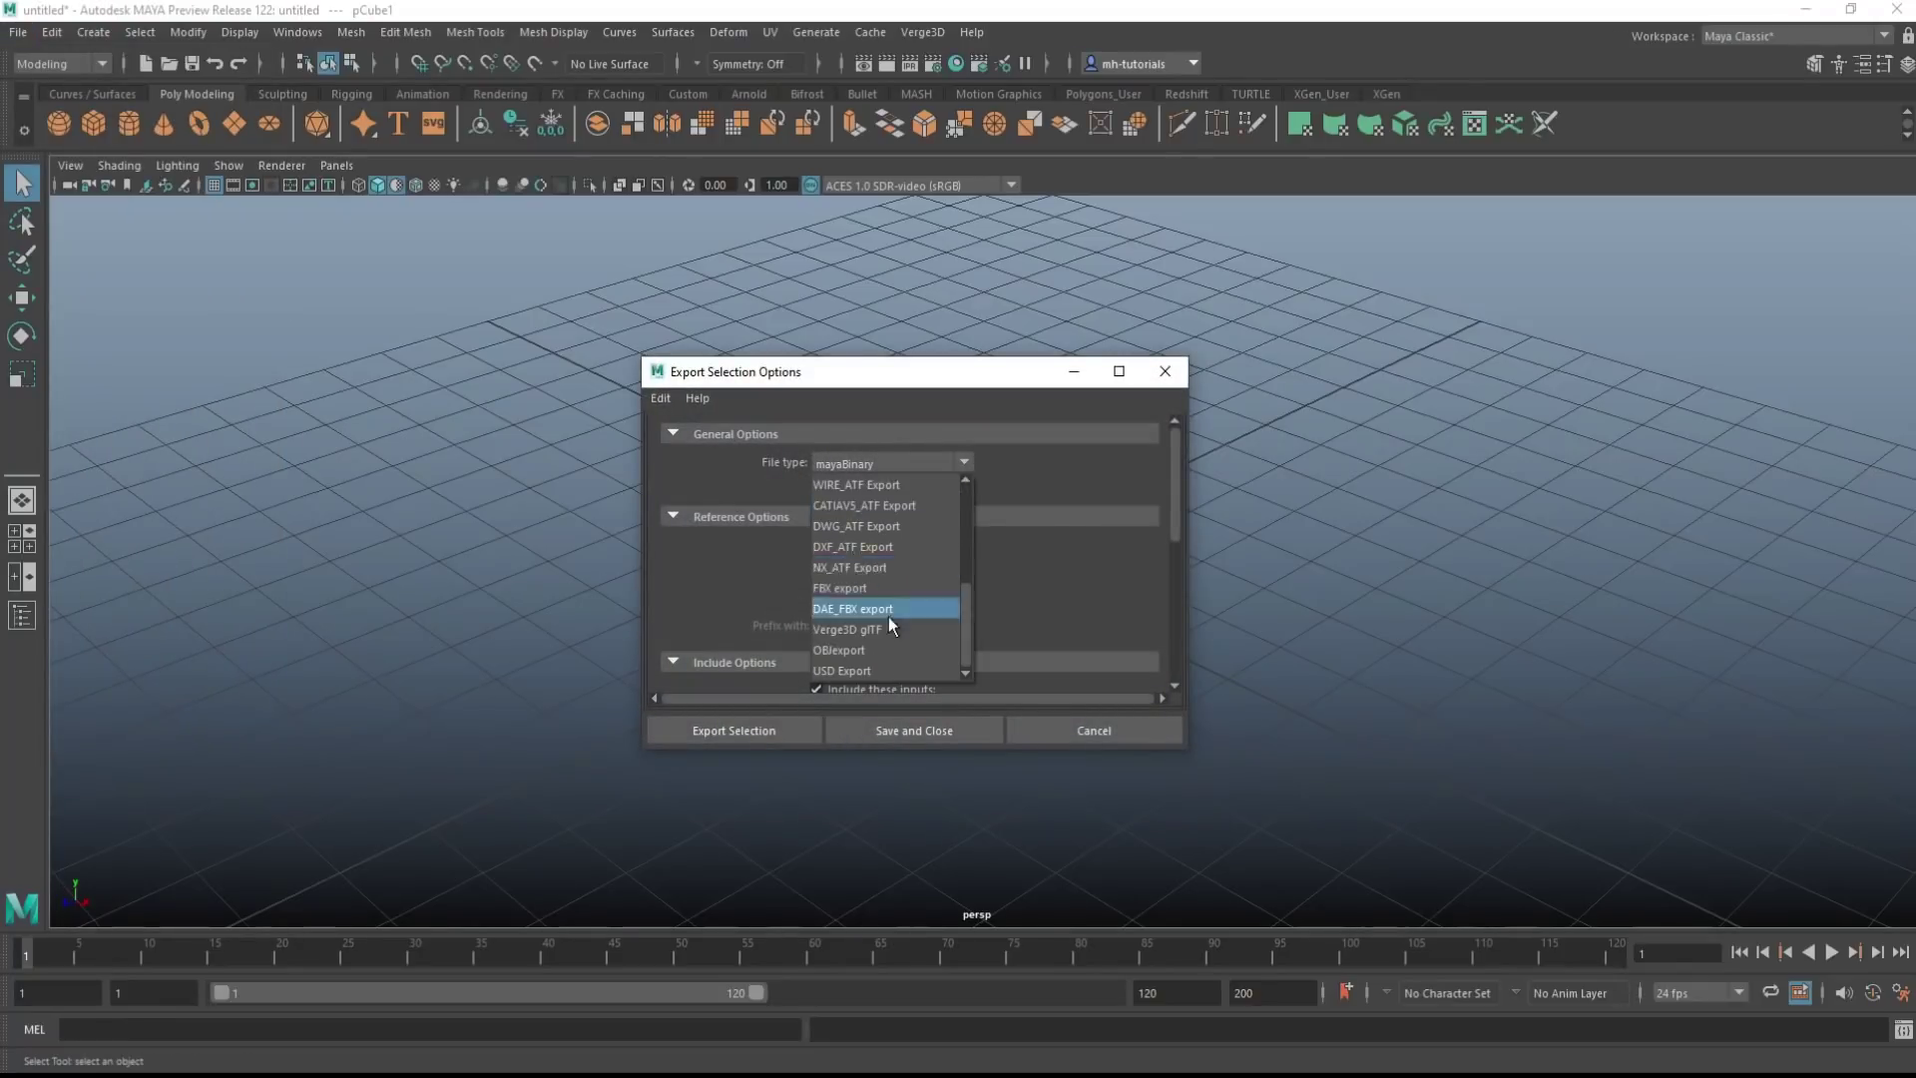
pyautogui.click(867, 670)
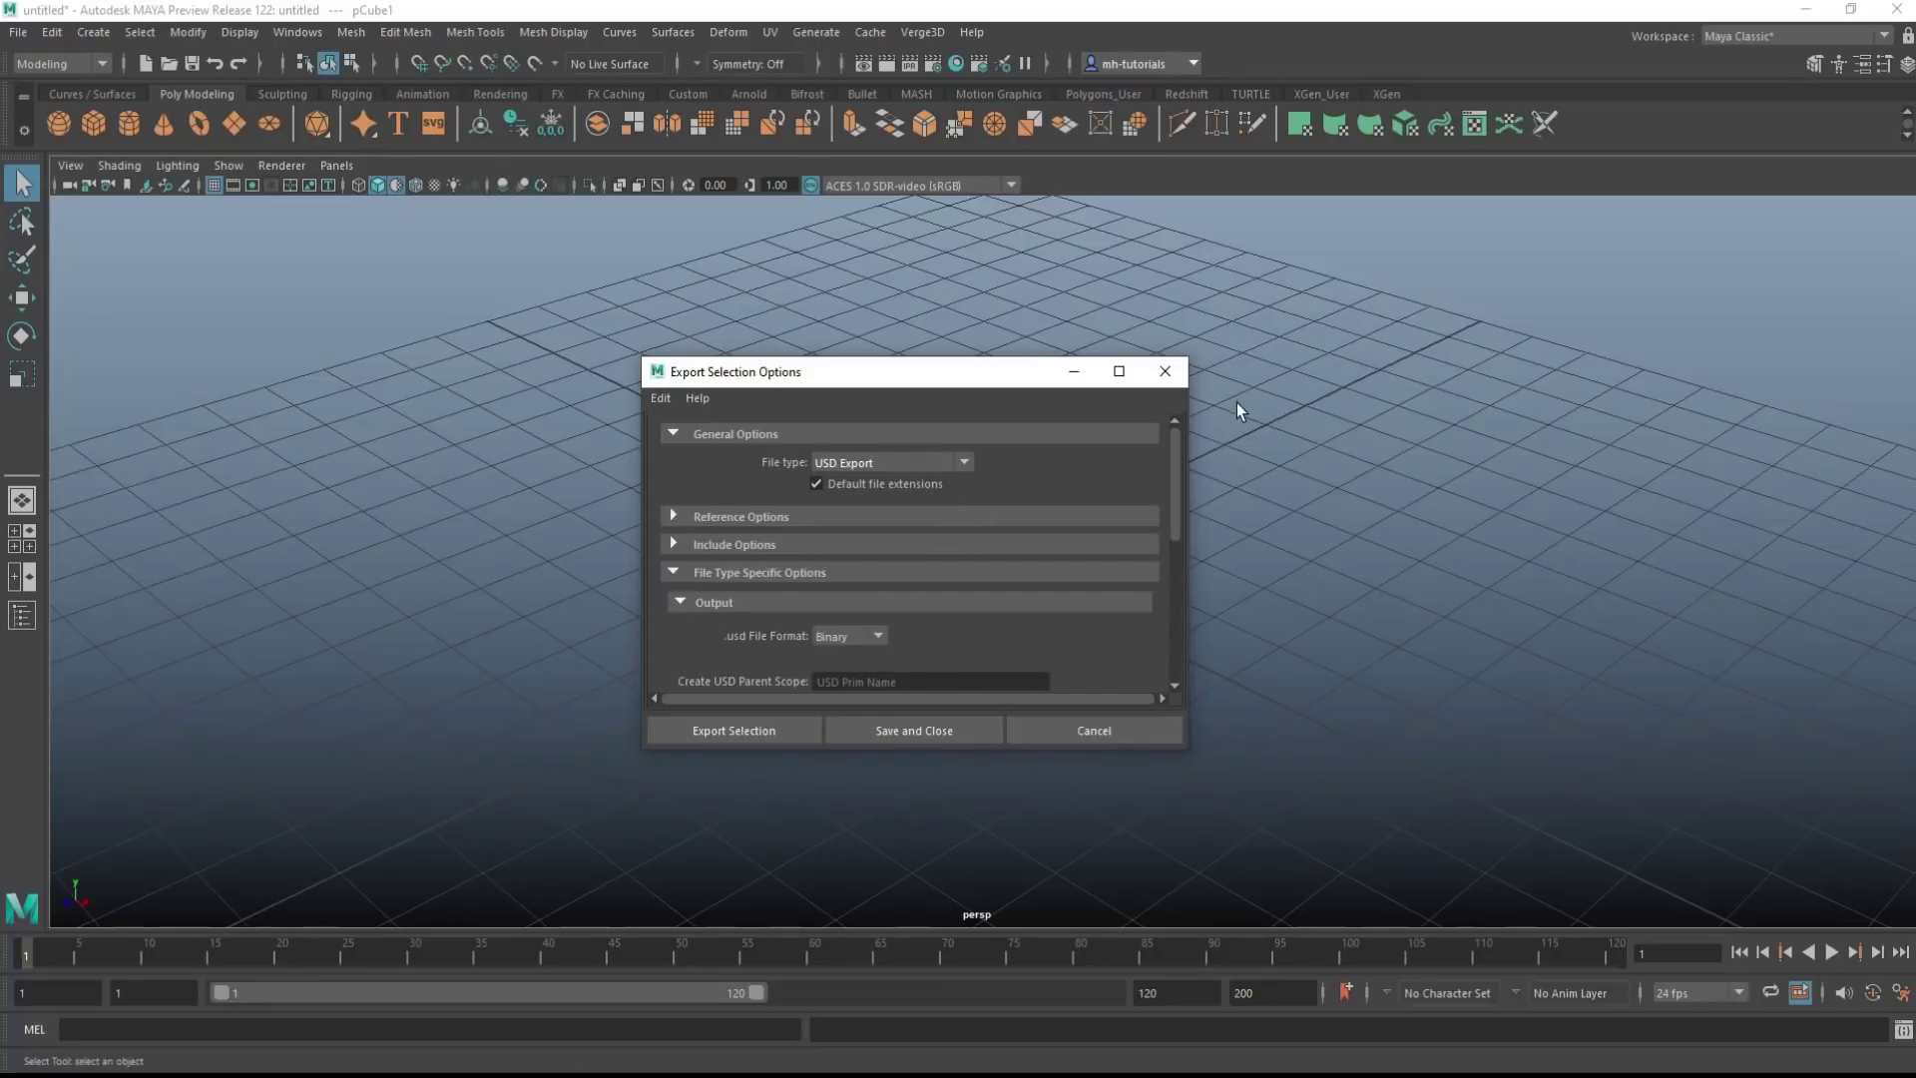
pyautogui.click(1181, 383)
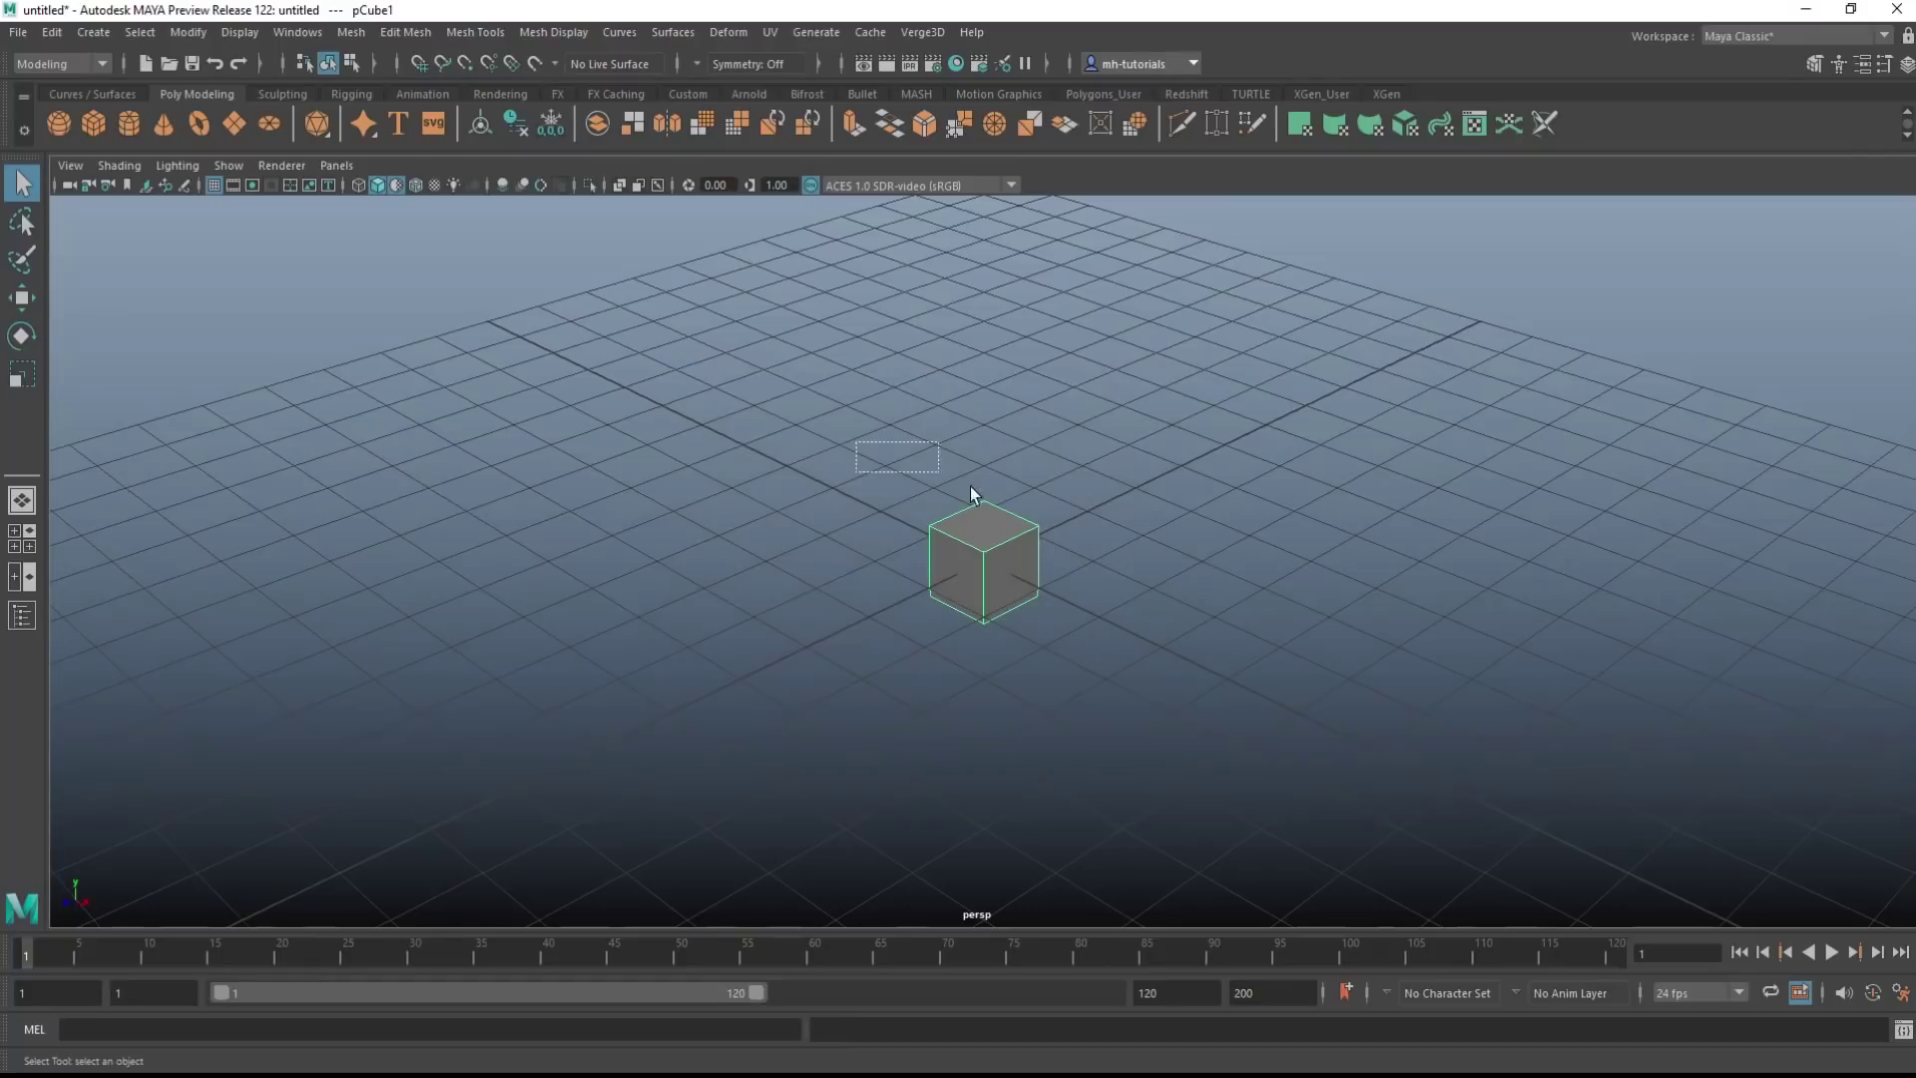
# Delete the polygon cube from the scene
pyautogui.press('Delete')
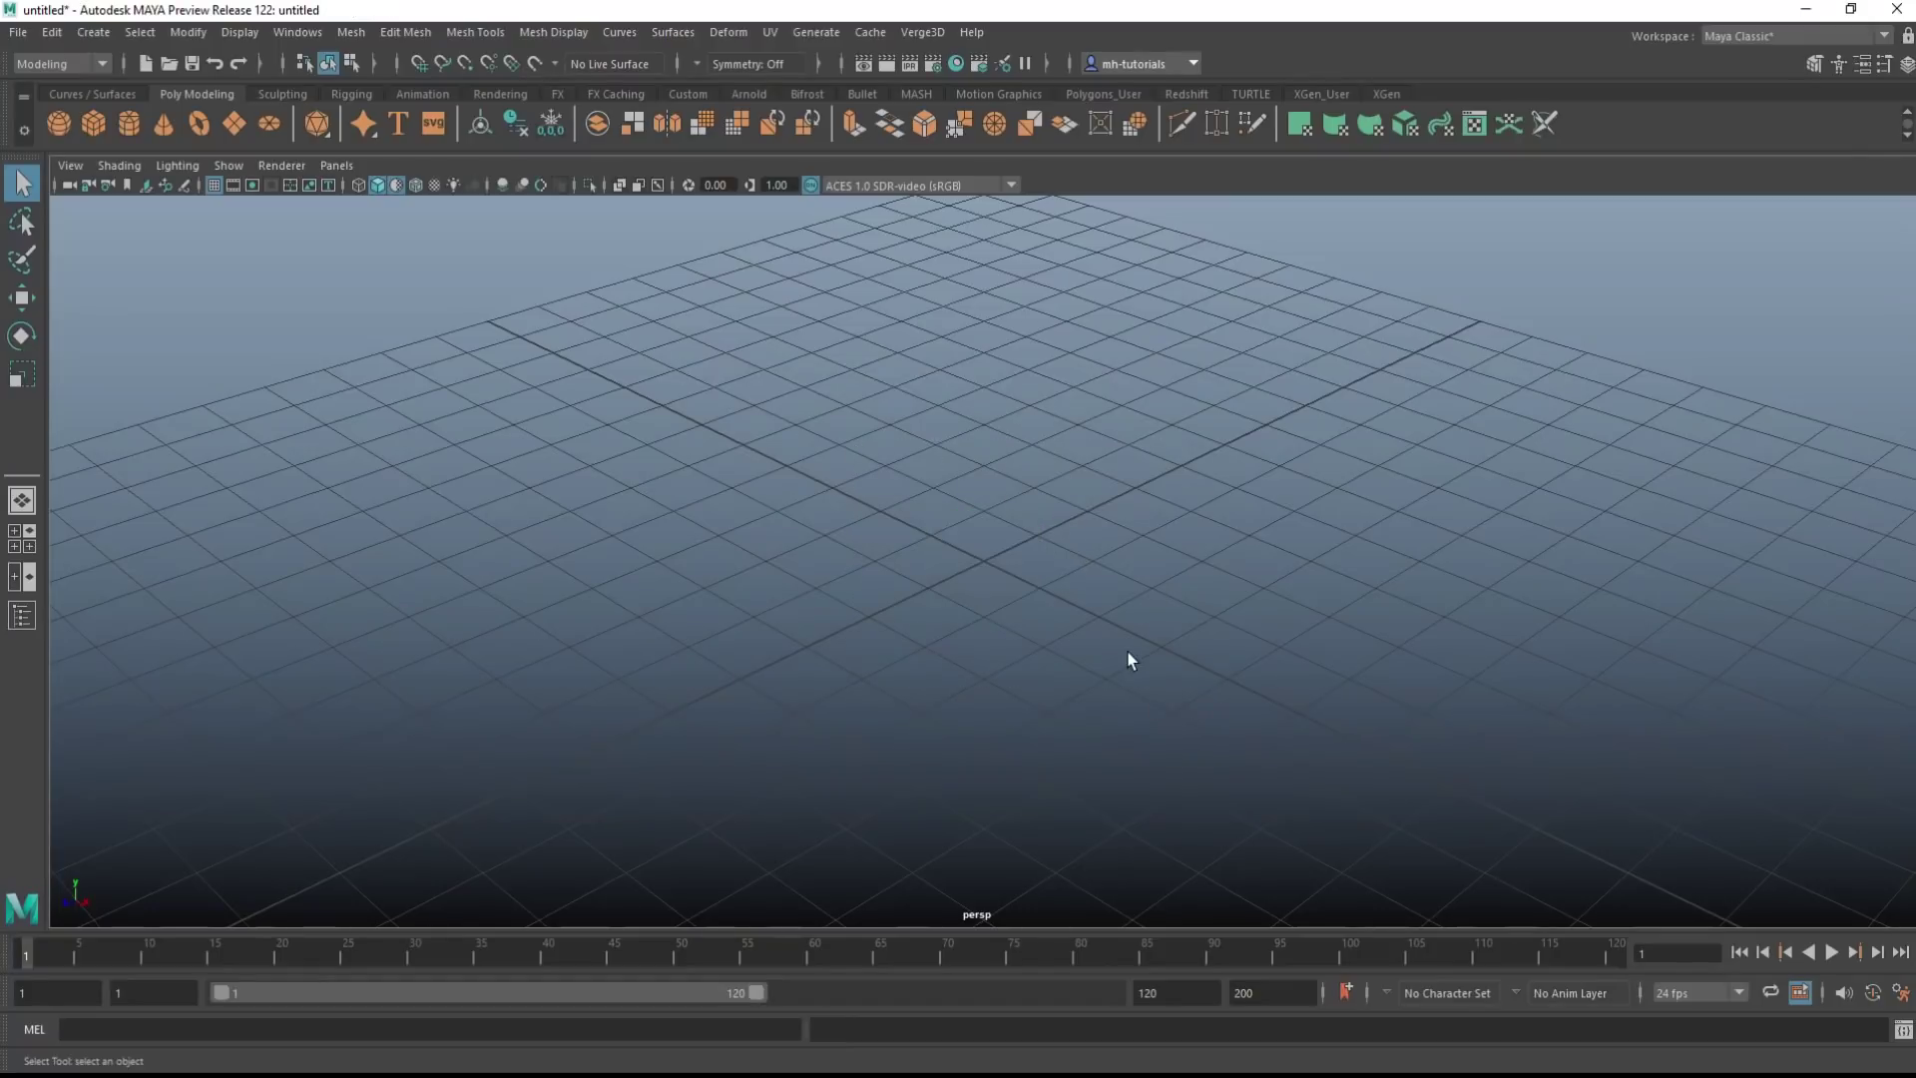
pyautogui.scroll(-5, 898, 644)
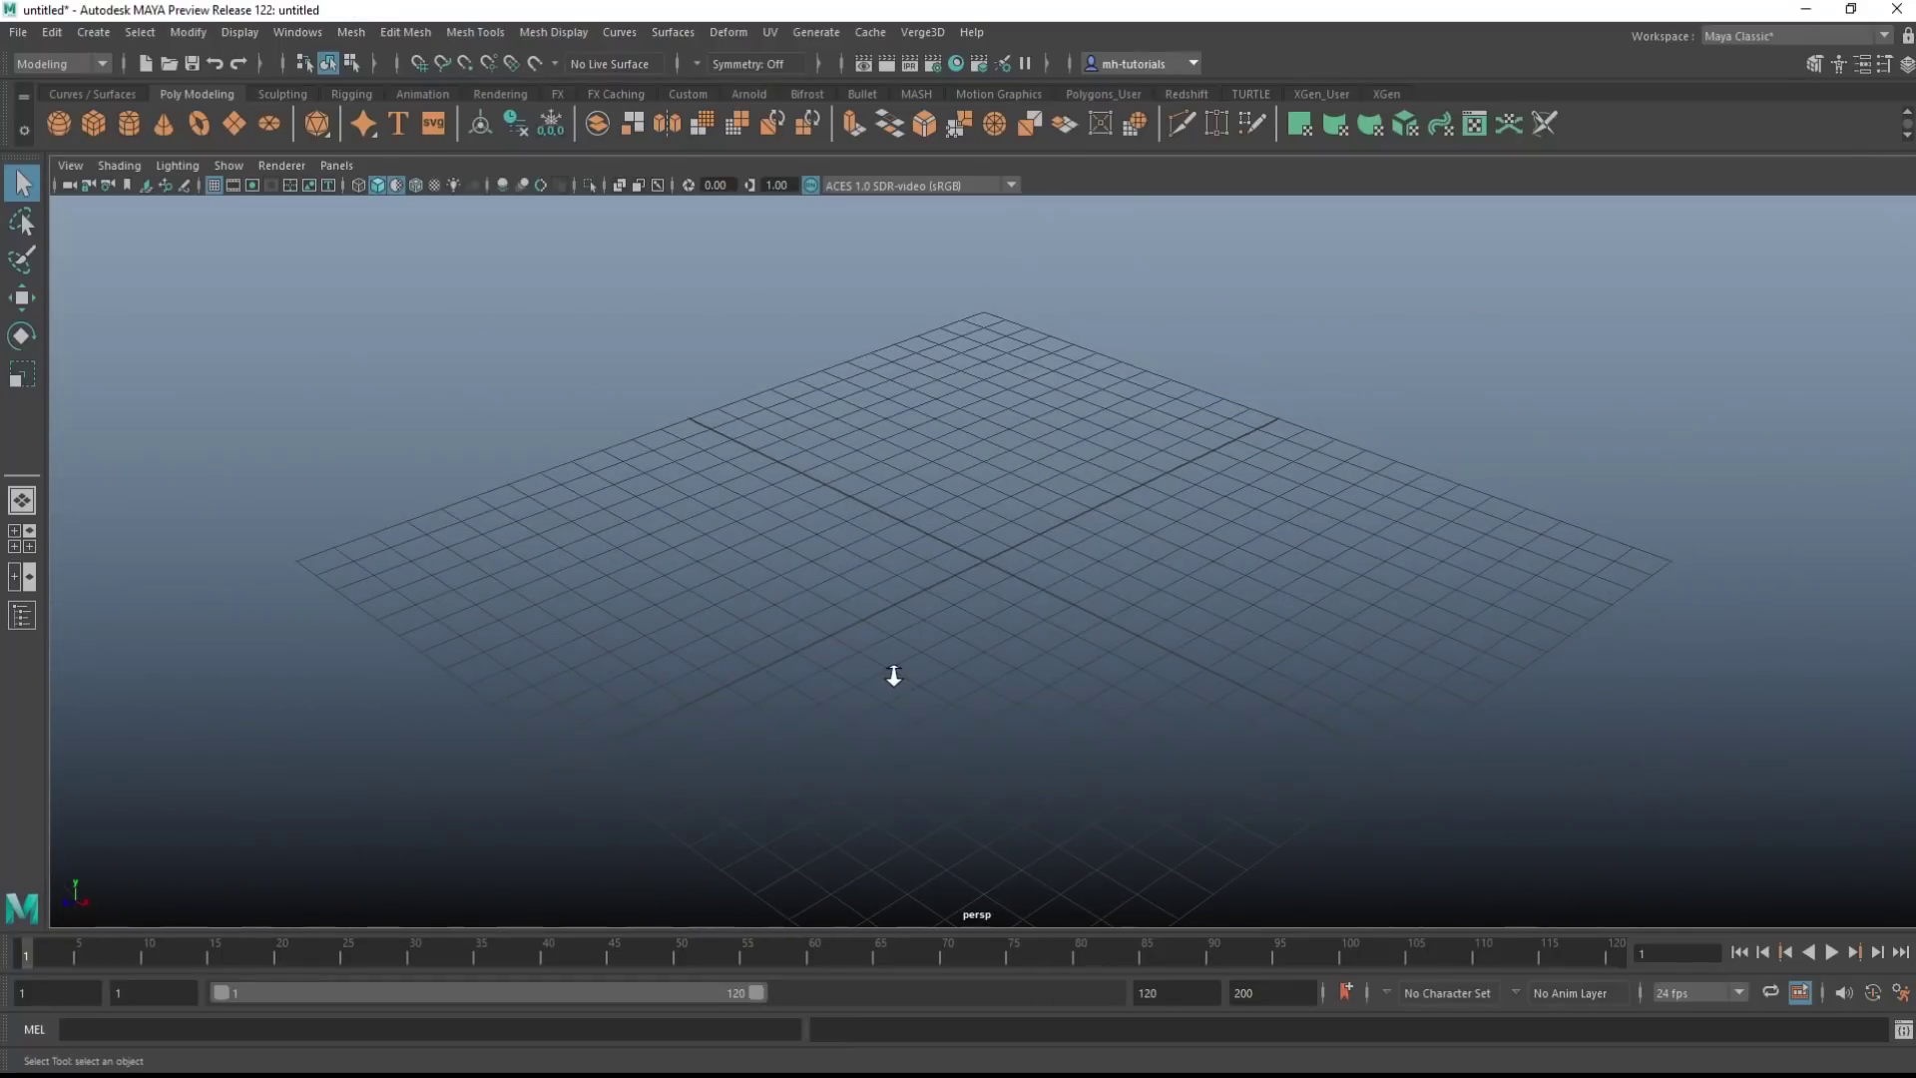
pyautogui.scroll(-3, 894, 673)
pyautogui.scroll(2, 894, 674)
pyautogui.moveTo(889, 693)
pyautogui.keyDown('alt'); pyautogui.mouseDown()
pyautogui.moveTo(941, 675)
pyautogui.moveTo(916, 677)
pyautogui.mouseUp(); pyautogui.keyUp('alt')
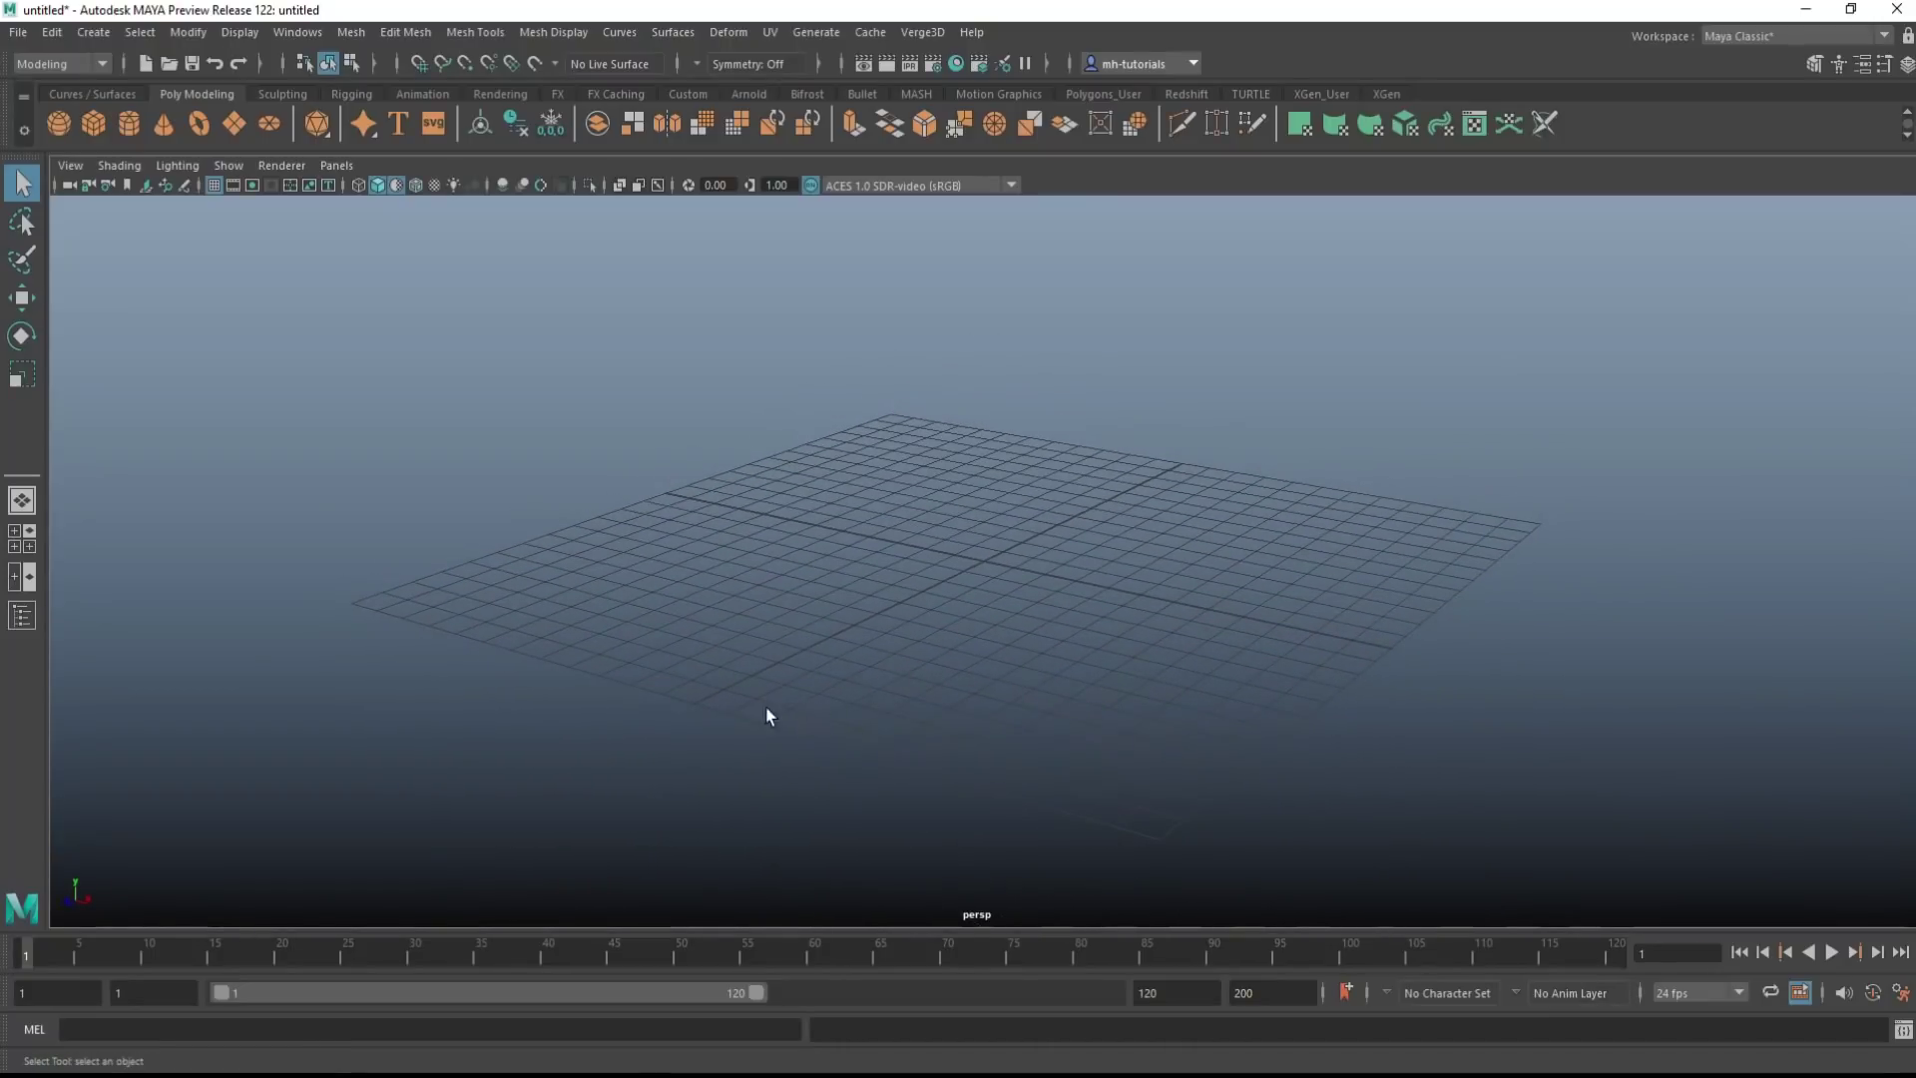
# Inspect the options for creating a USD stage from a file and cancel without creating one
pyautogui.click(85, 36)
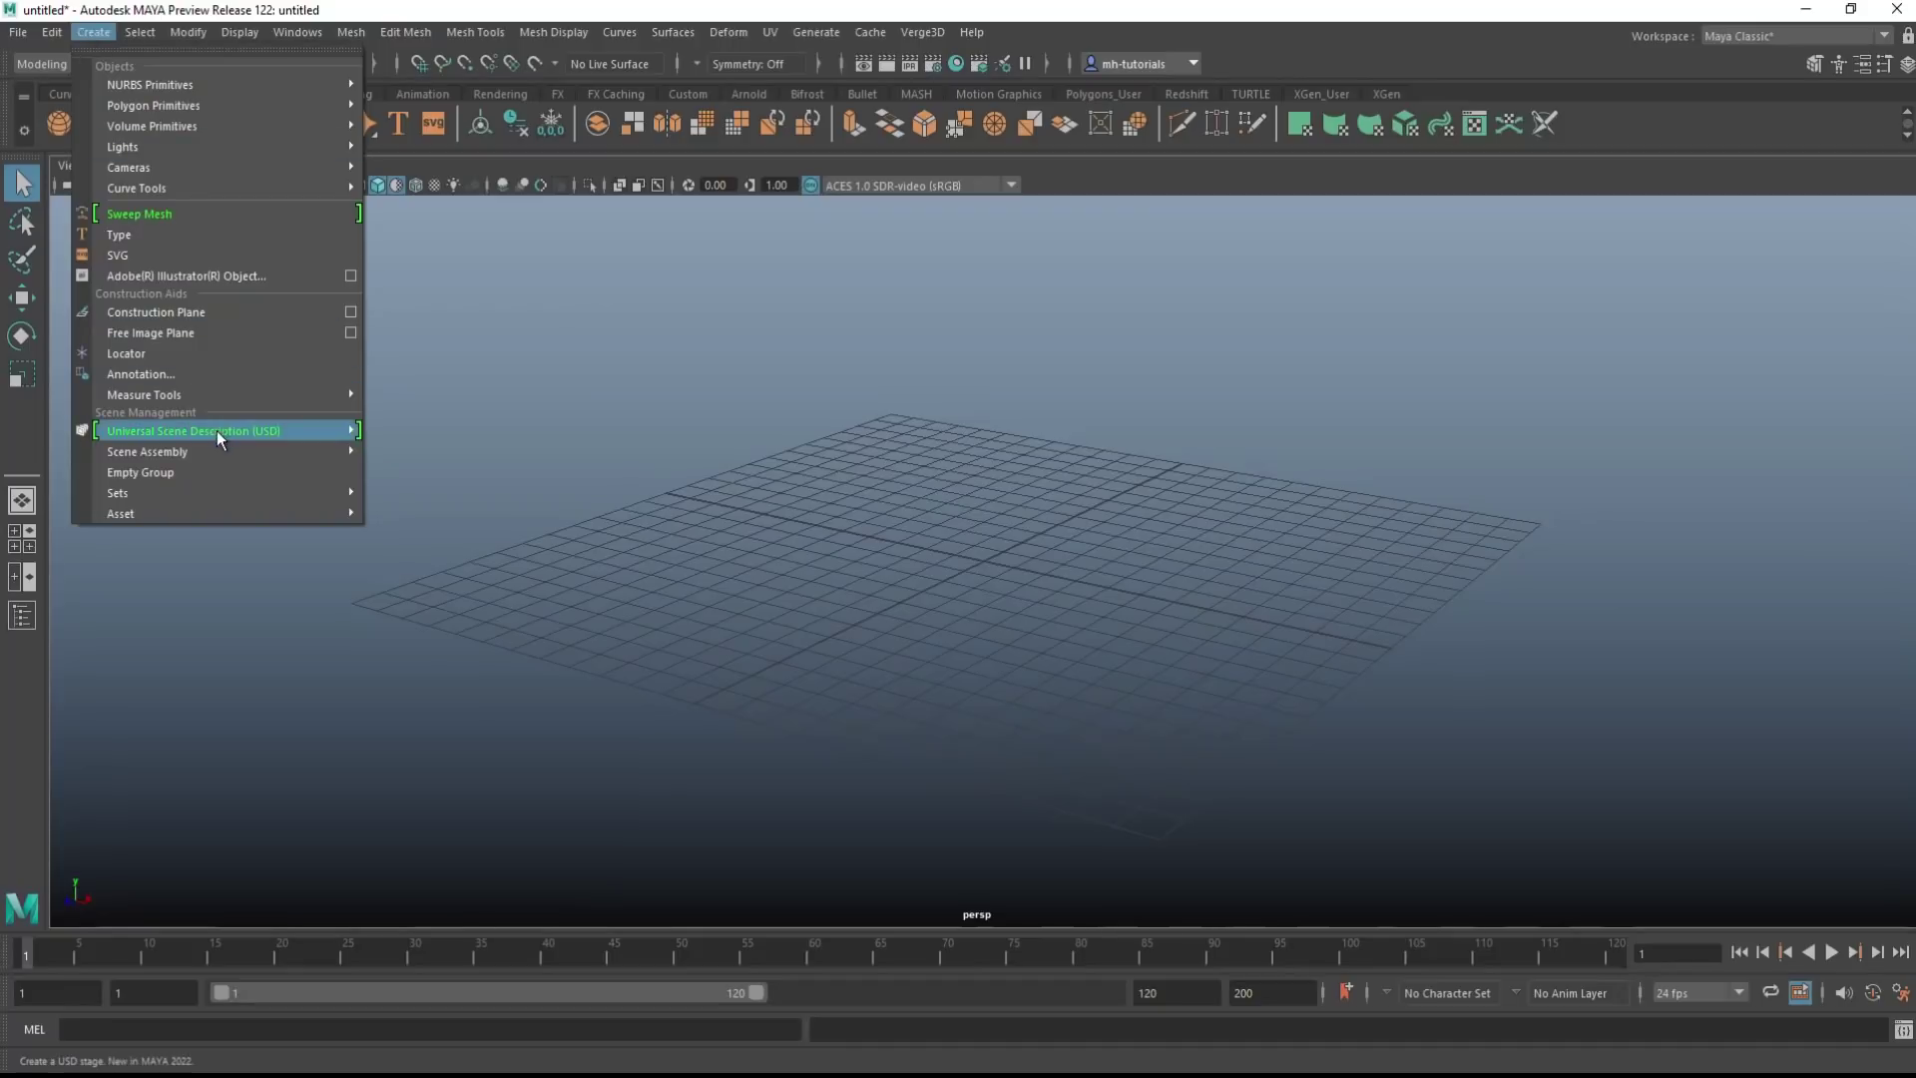
pyautogui.moveTo(218, 431)
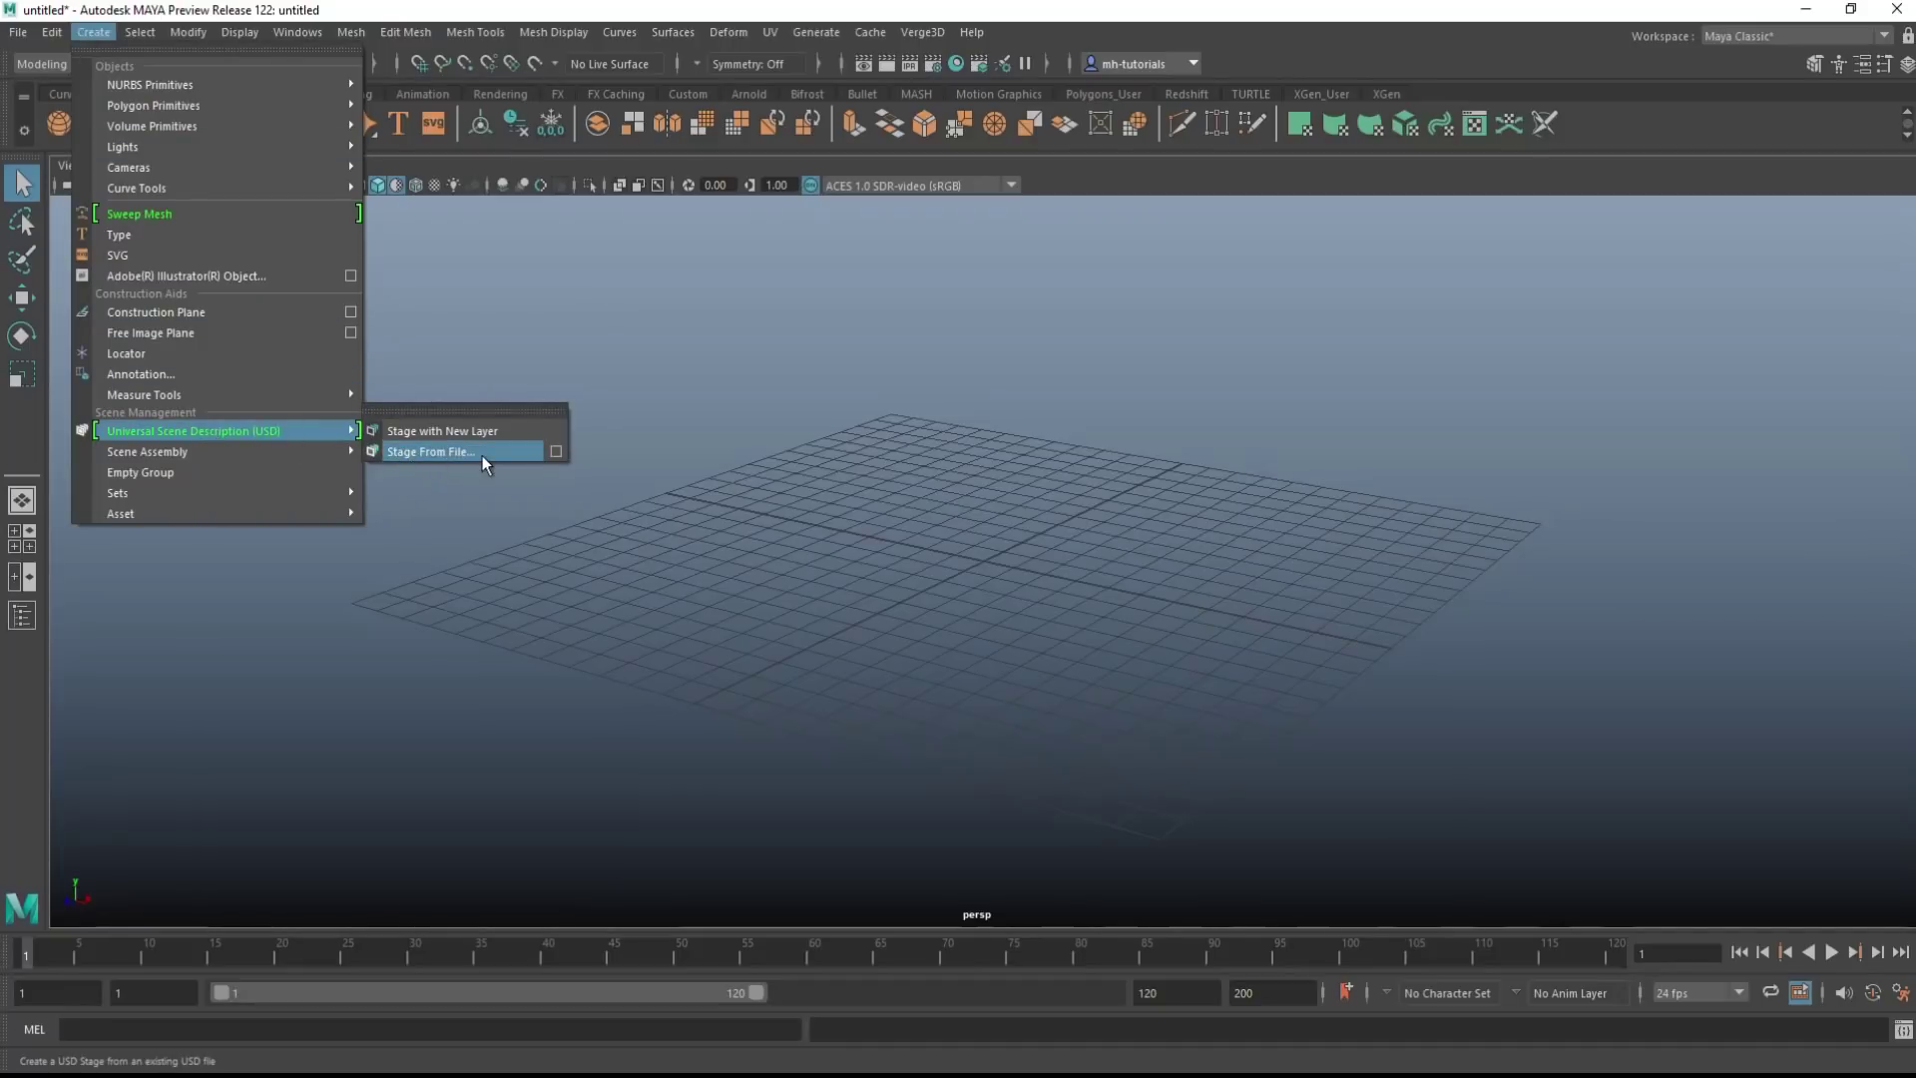
pyautogui.click(559, 454)
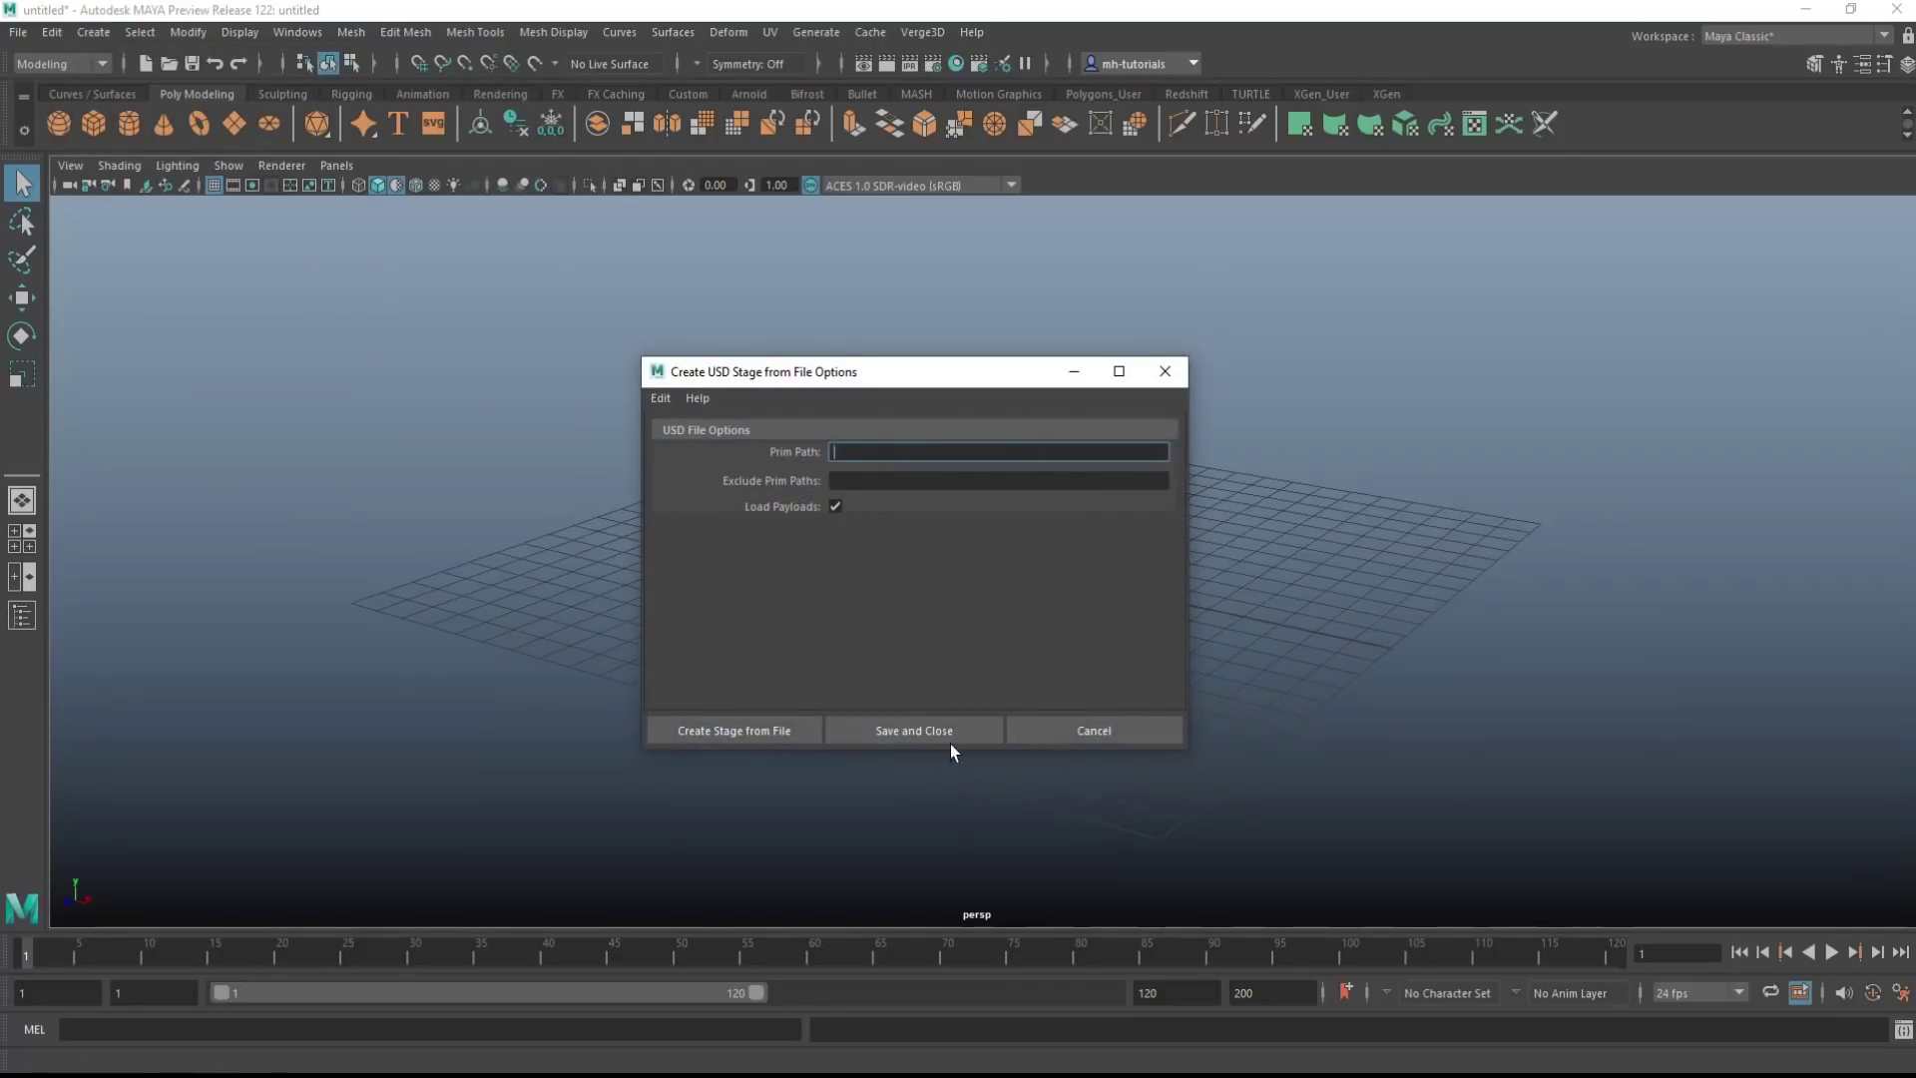
pyautogui.click(1113, 735)
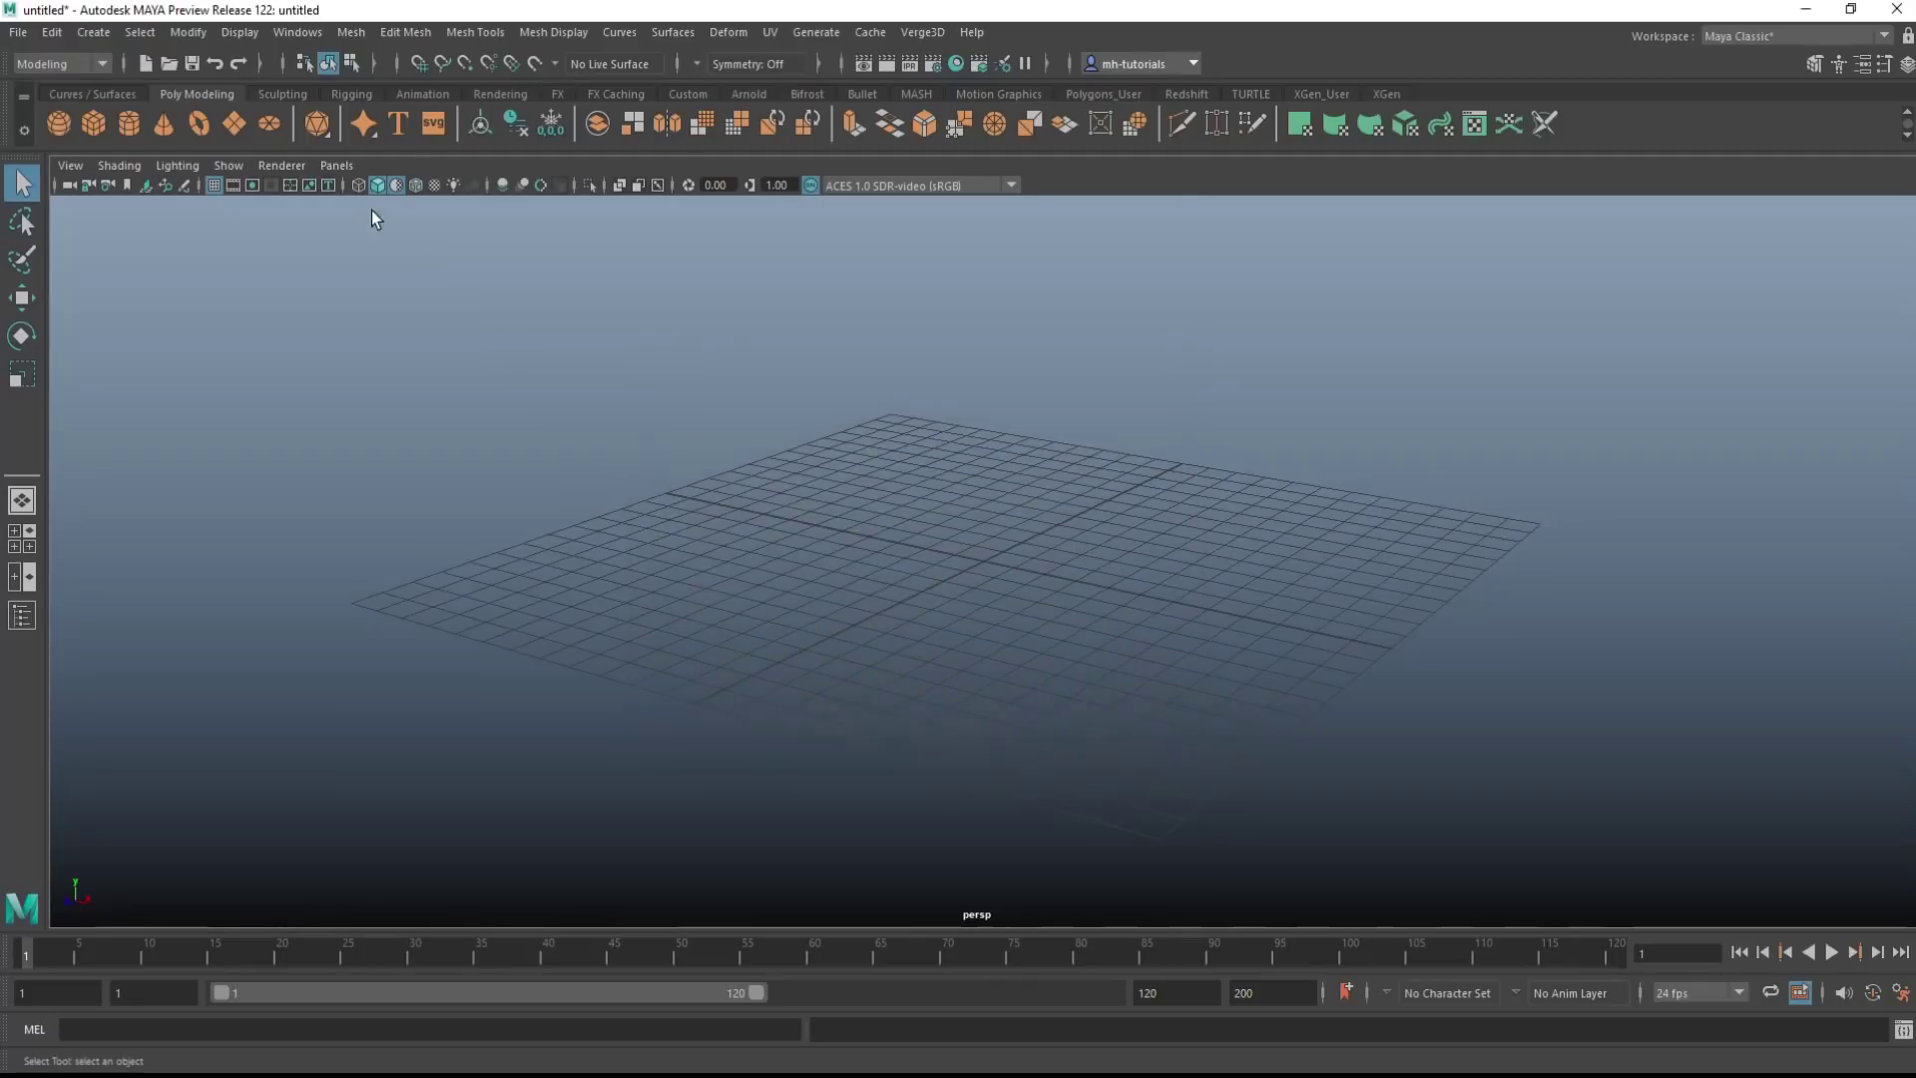
# Create a USD stage from the Kitchen_set.usd file, keeping Load Payloads enabled
pyautogui.click(109, 35)
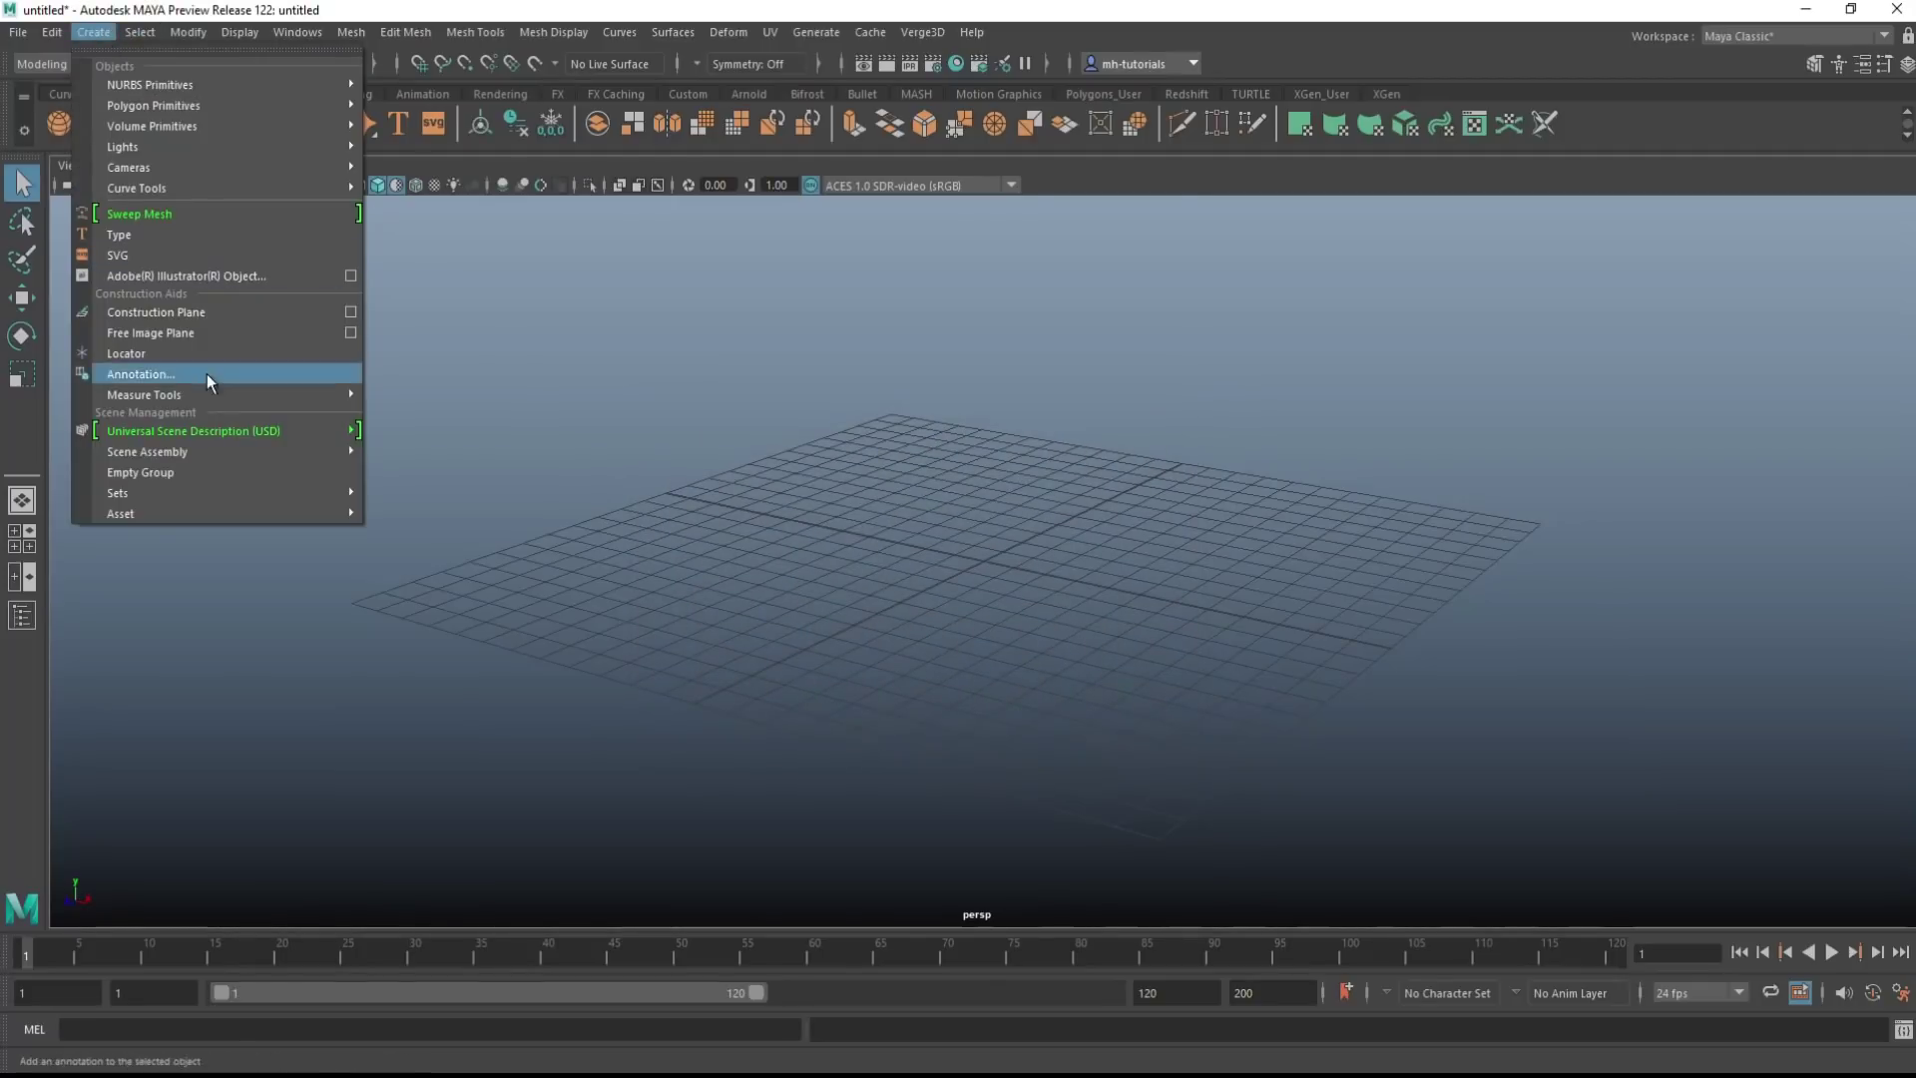
pyautogui.moveTo(200, 430)
pyautogui.click(450, 452)
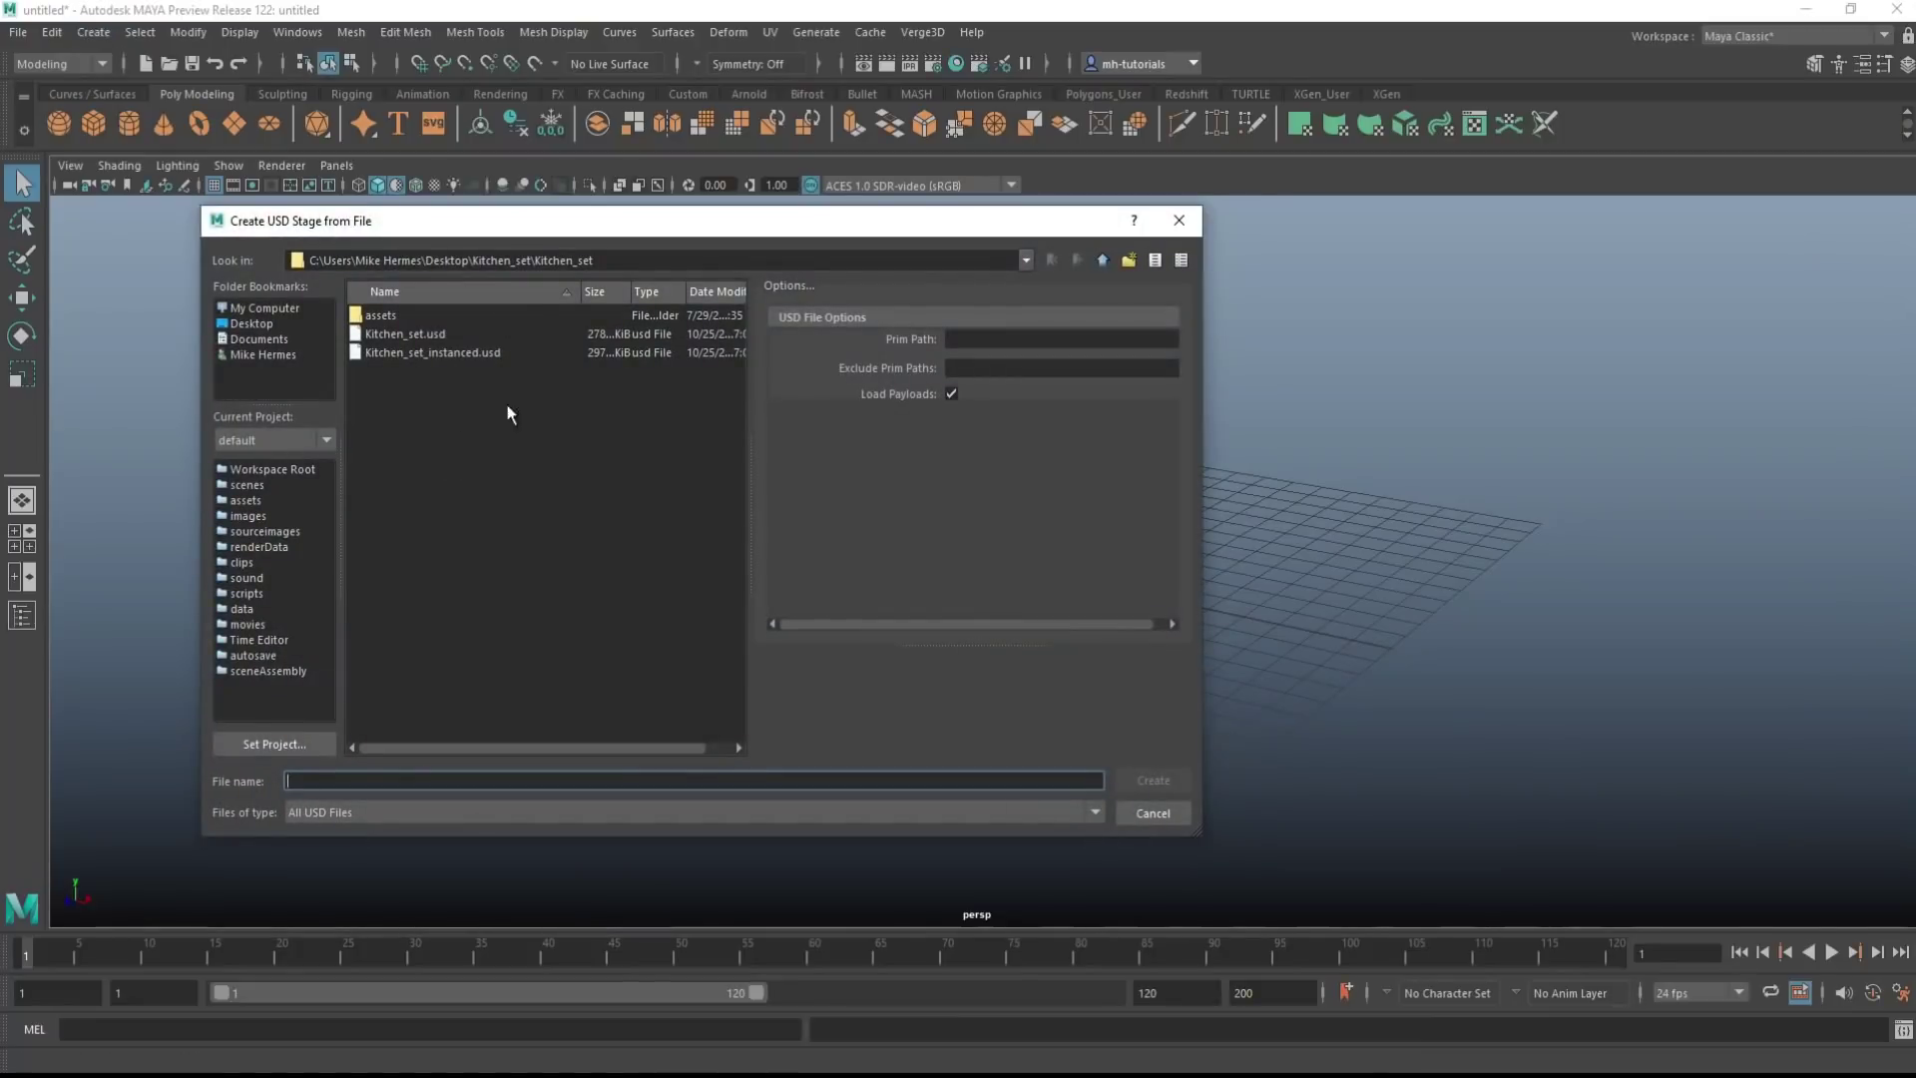
pyautogui.click(422, 333)
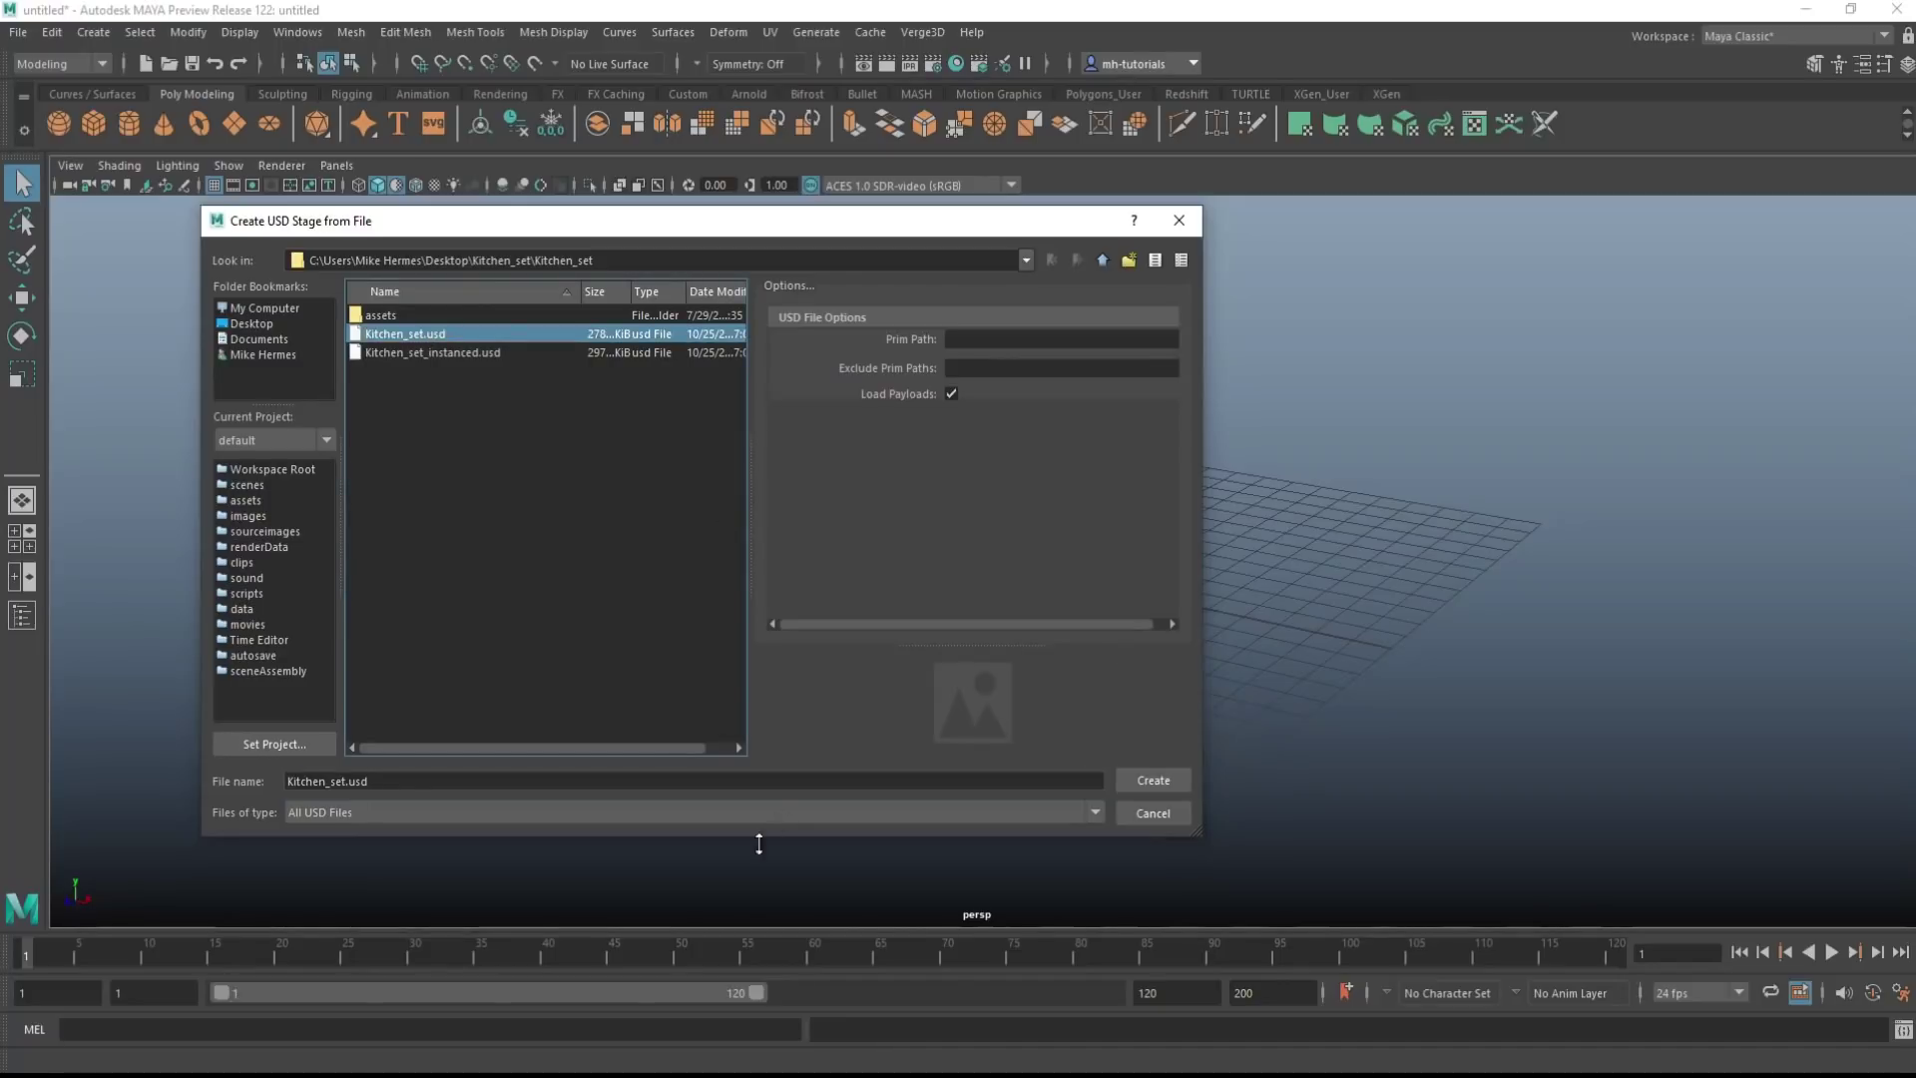
pyautogui.click(1153, 780)
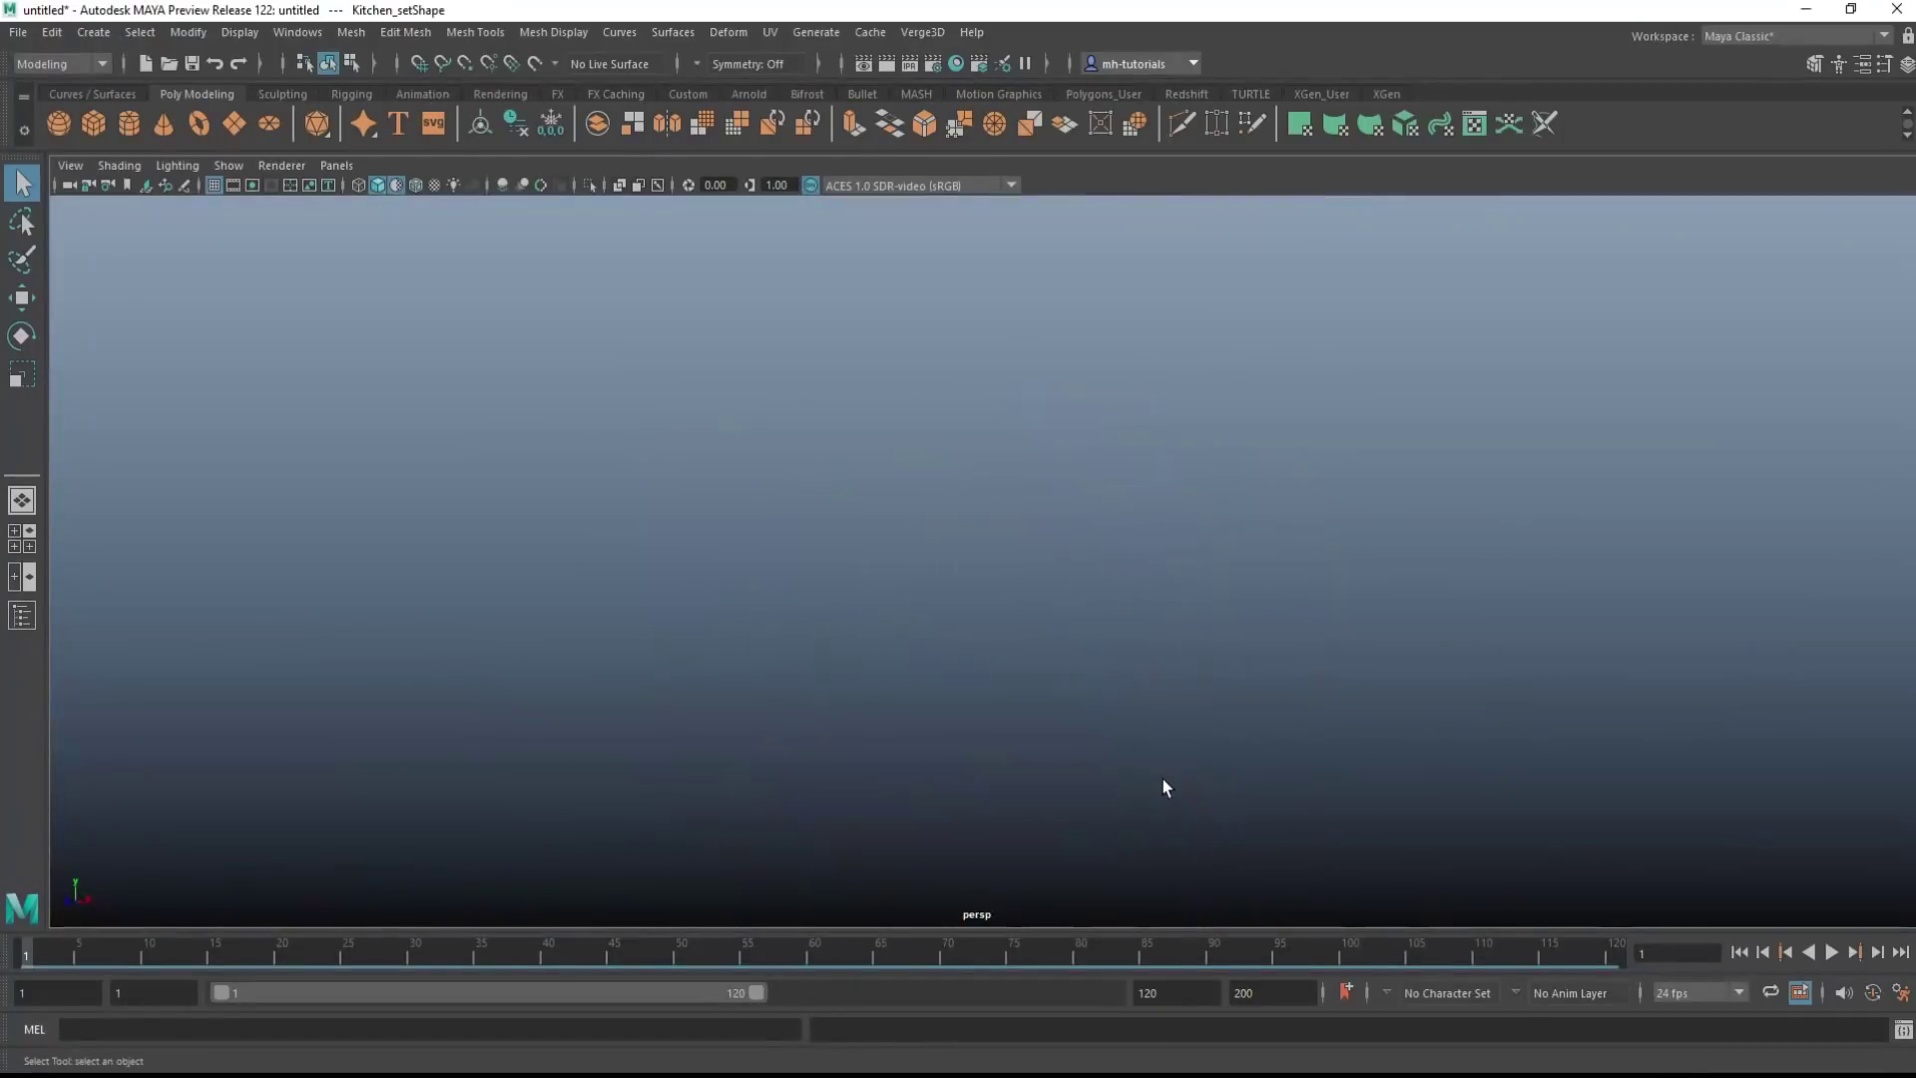
# Examine the loaded kitchen set from several angles and distances, including a close look at the table area
pyautogui.keyDown('alt'); pyautogui.moveTo(1276, 757); pyautogui.dragTo(1450, 569); pyautogui.keyUp('alt')
pyautogui.click(1429, 662)
pyautogui.scroll(3, 1428, 679)
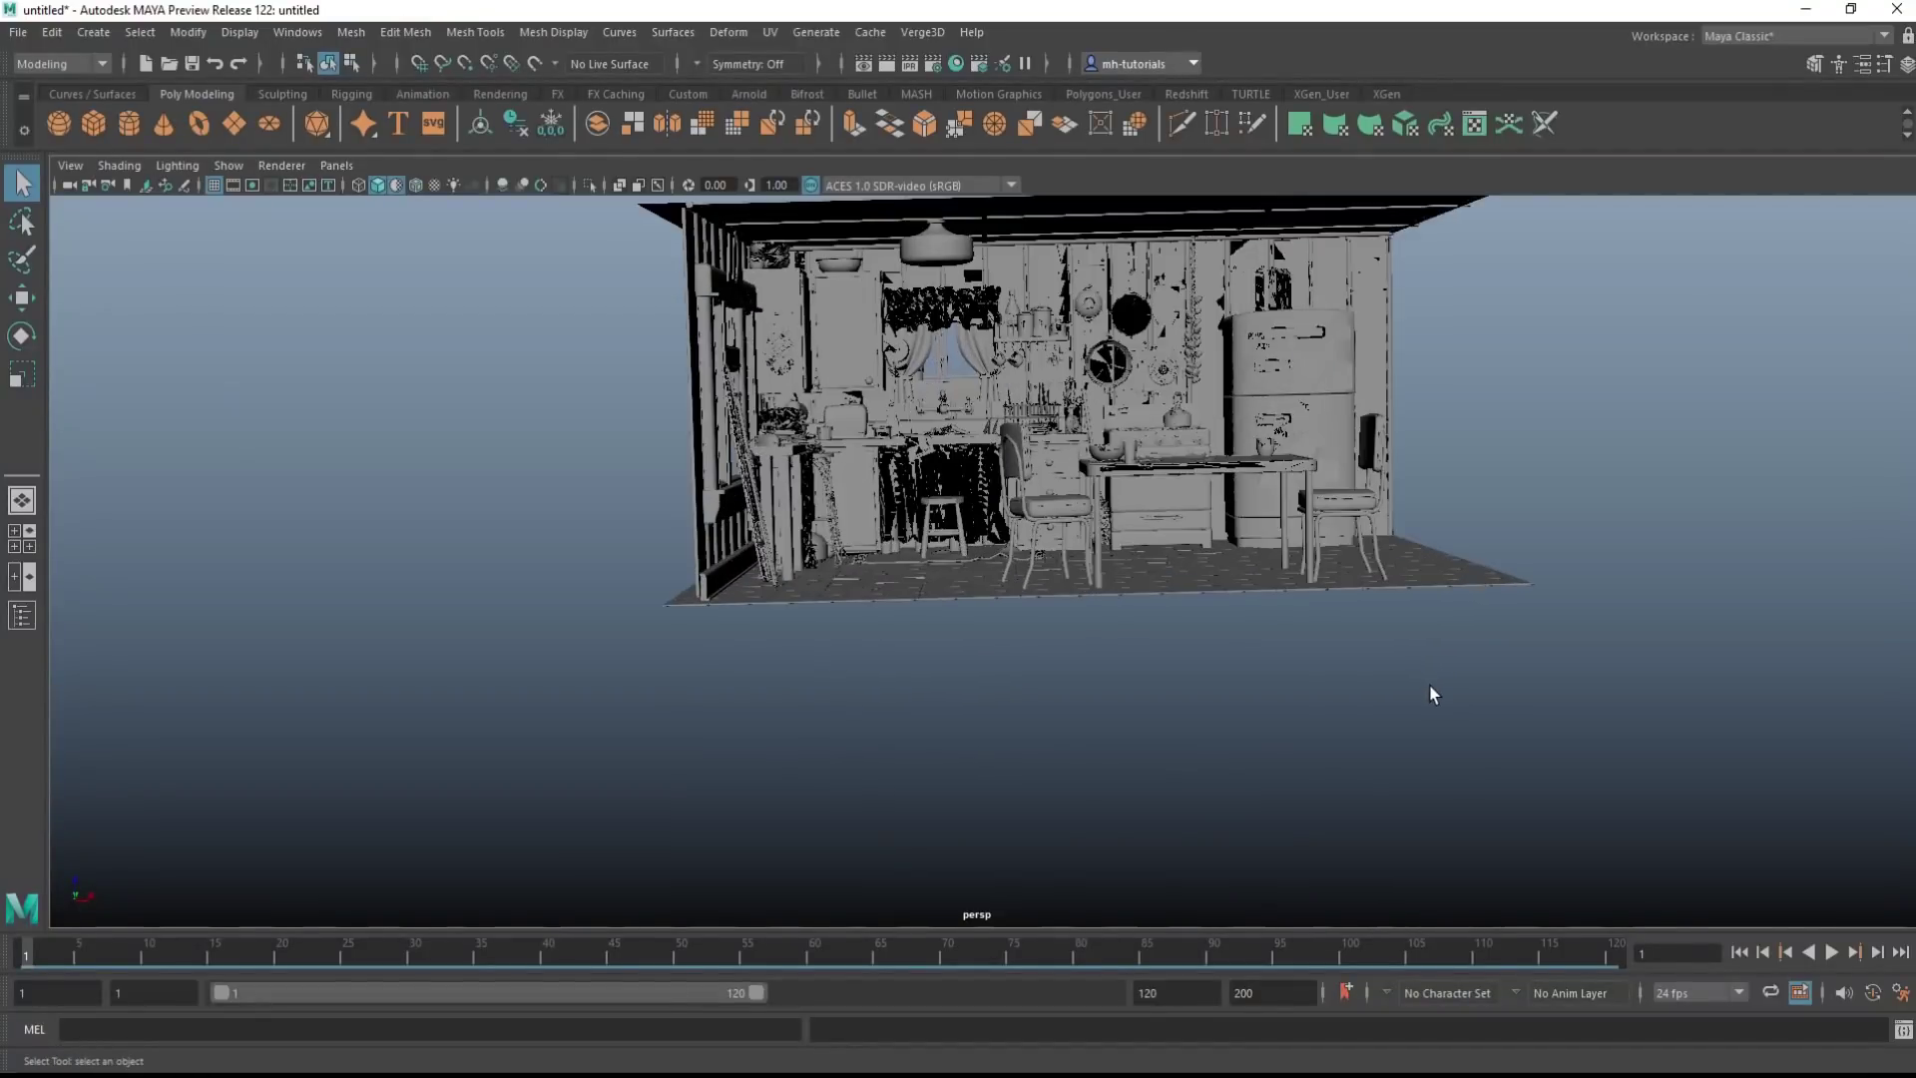
pyautogui.keyDown('alt'); pyautogui.moveTo(1428, 693); pyautogui.dragTo(1194, 793); pyautogui.keyUp('alt')
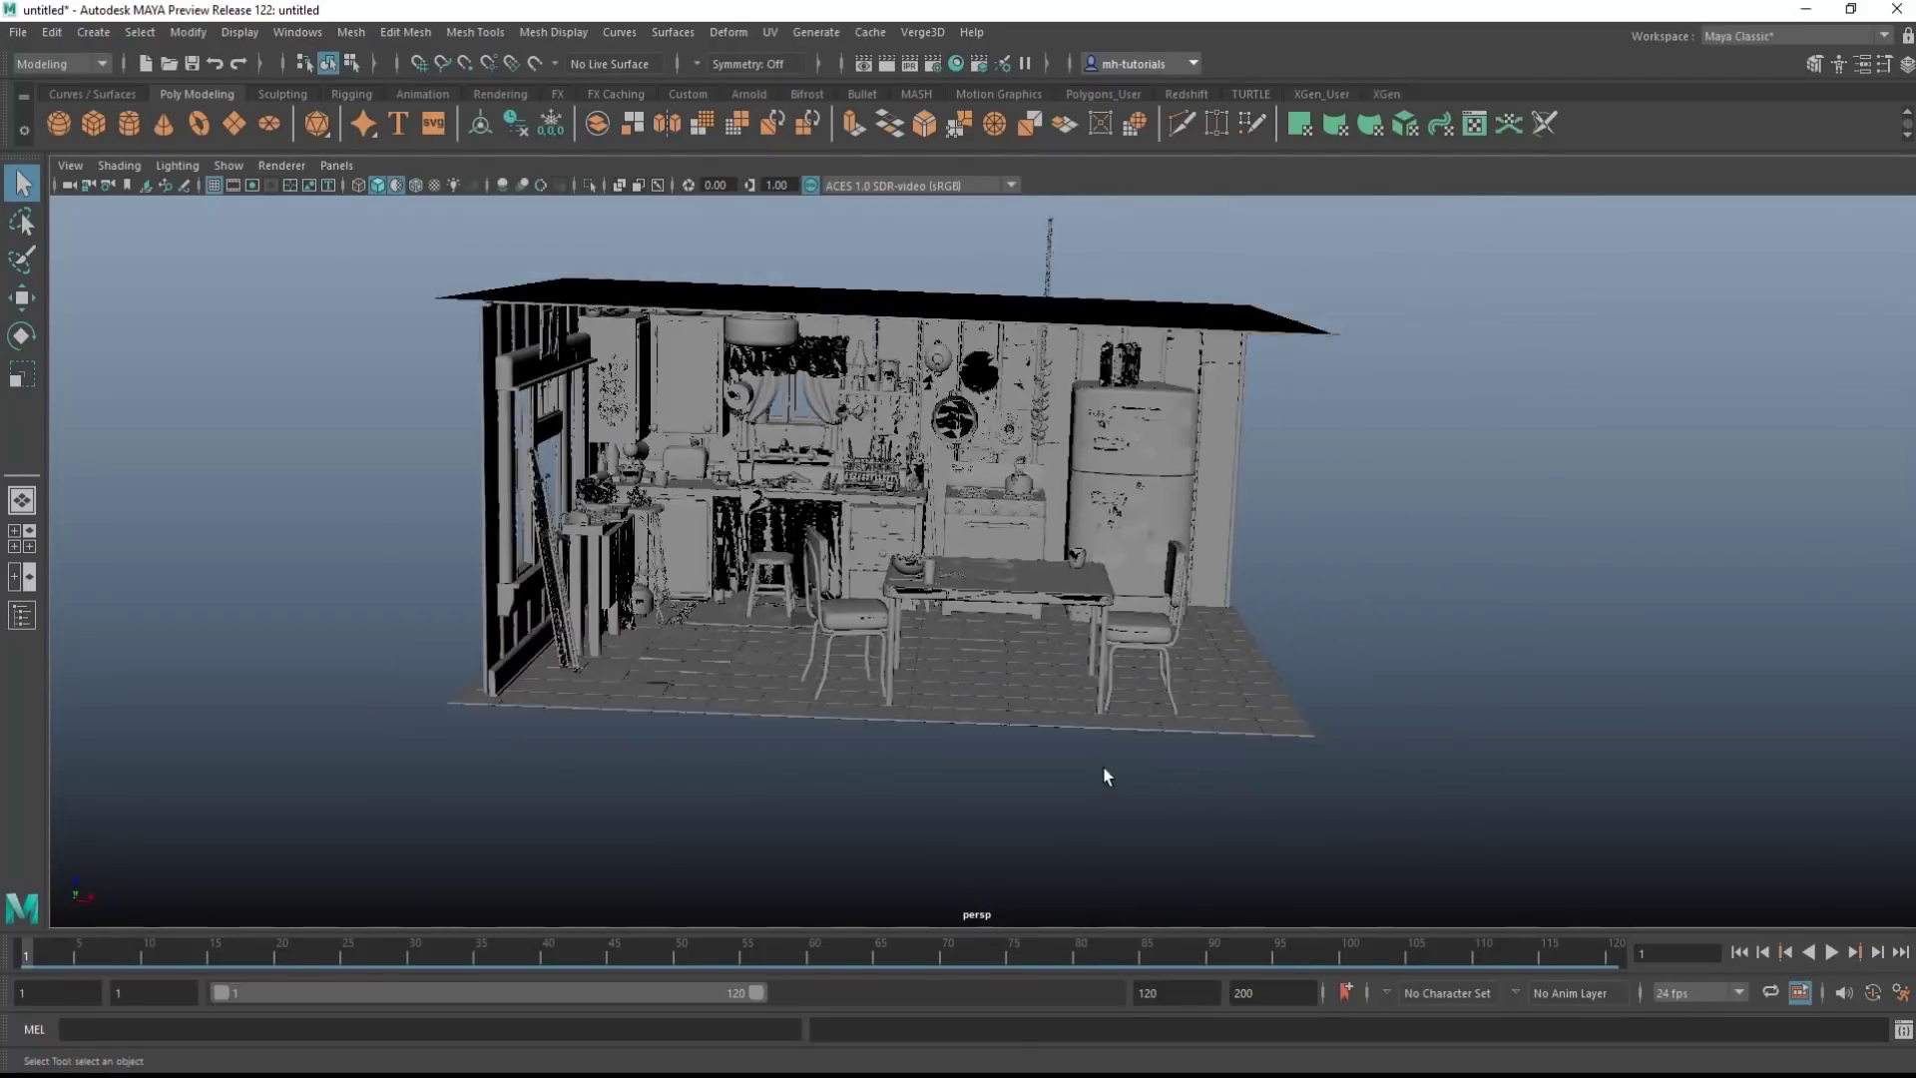
pyautogui.scroll(5, 1105, 774)
pyautogui.scroll(-3, 1105, 775)
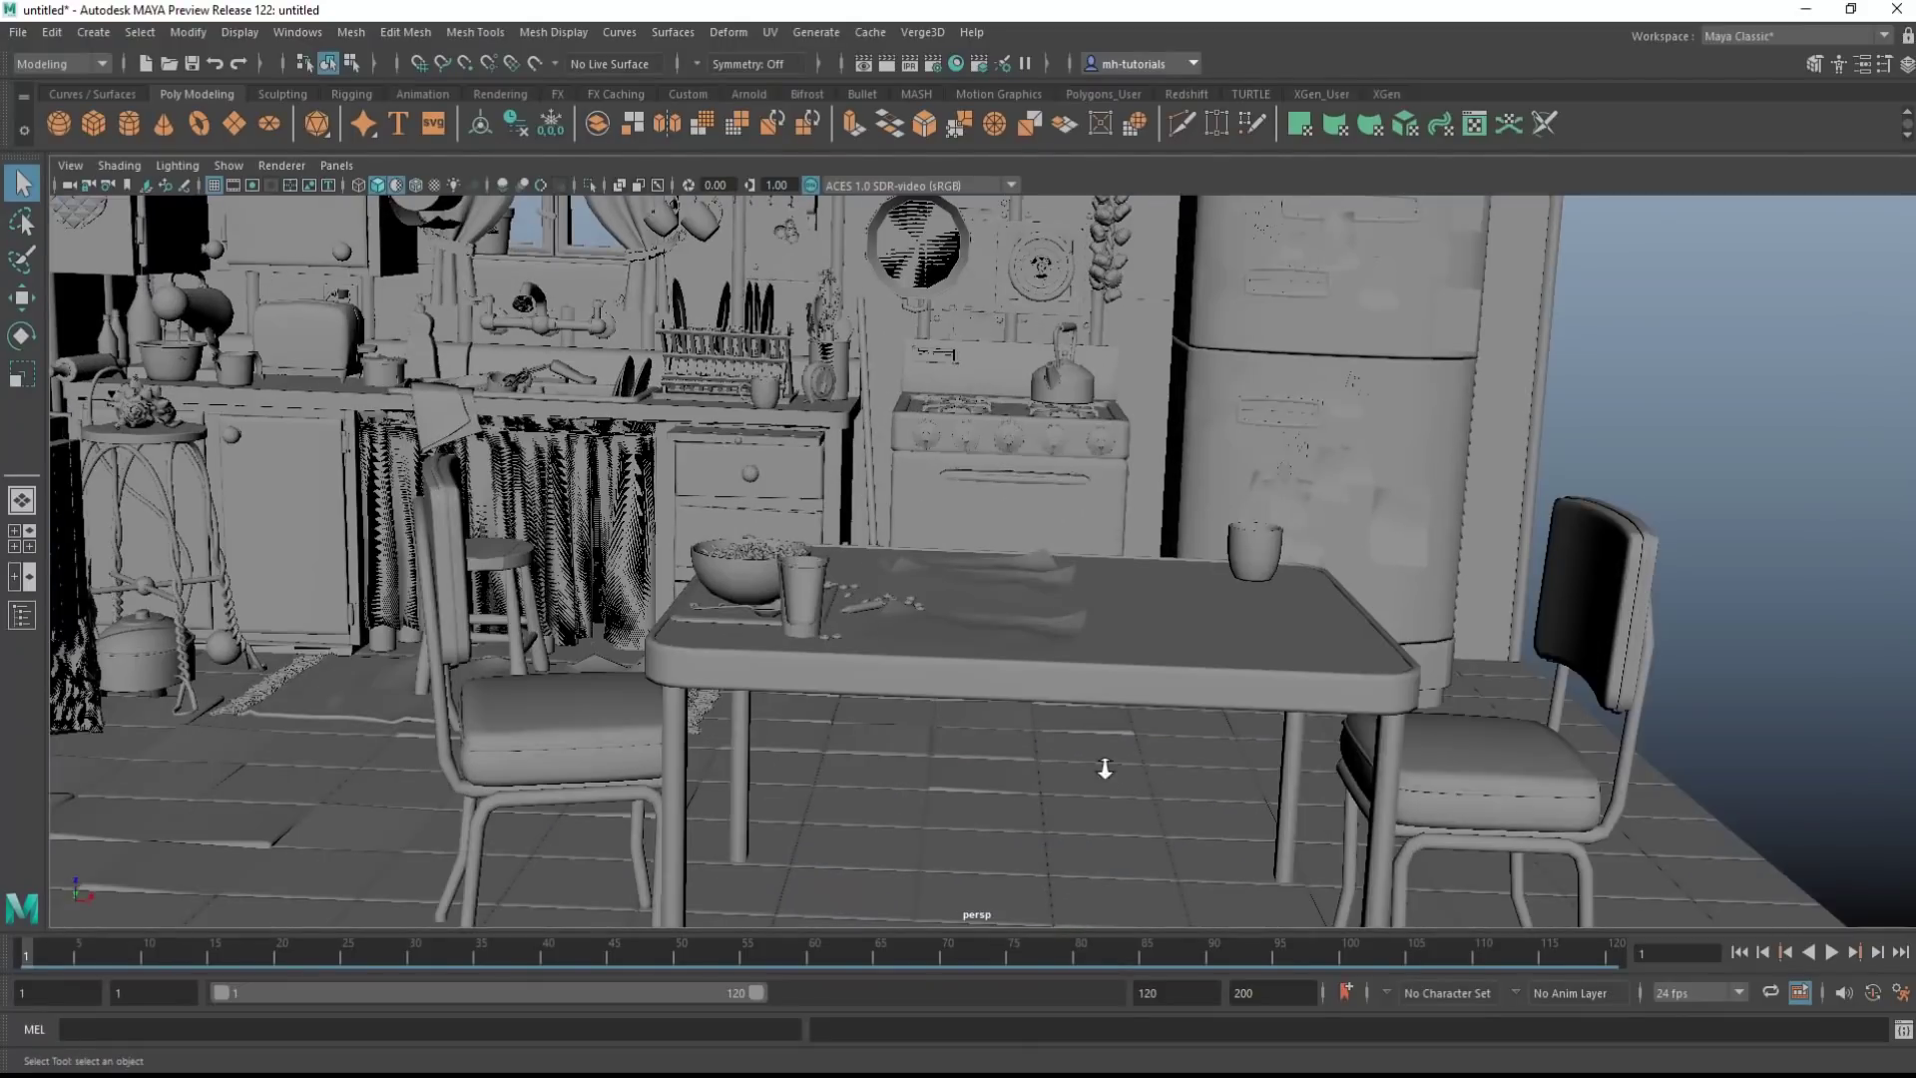
pyautogui.scroll(4, 1104, 775)
pyautogui.scroll(-7, 1105, 775)
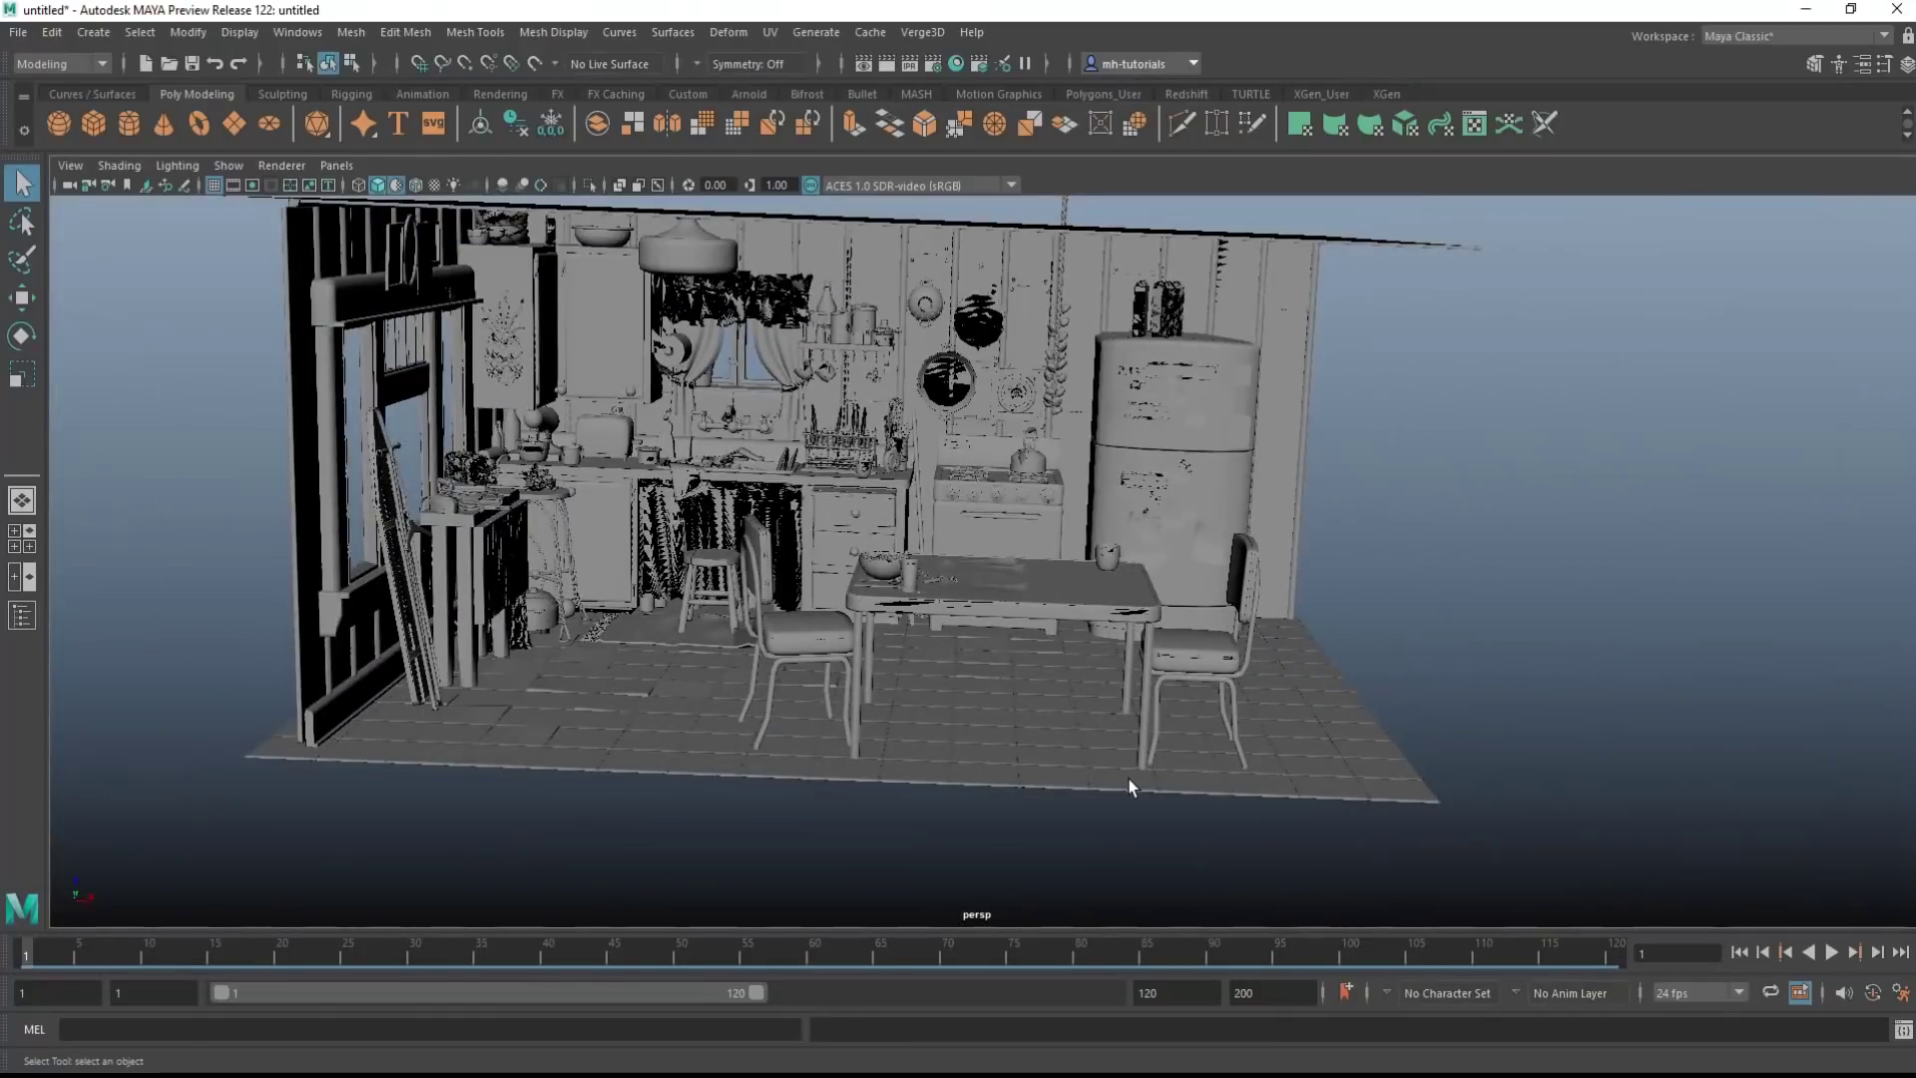
pyautogui.moveTo(1129, 782)
pyautogui.keyDown('alt'); pyautogui.mouseDown()
pyautogui.moveTo(1121, 762)
pyautogui.moveTo(1125, 785)
pyautogui.mouseUp(); pyautogui.keyUp('alt')
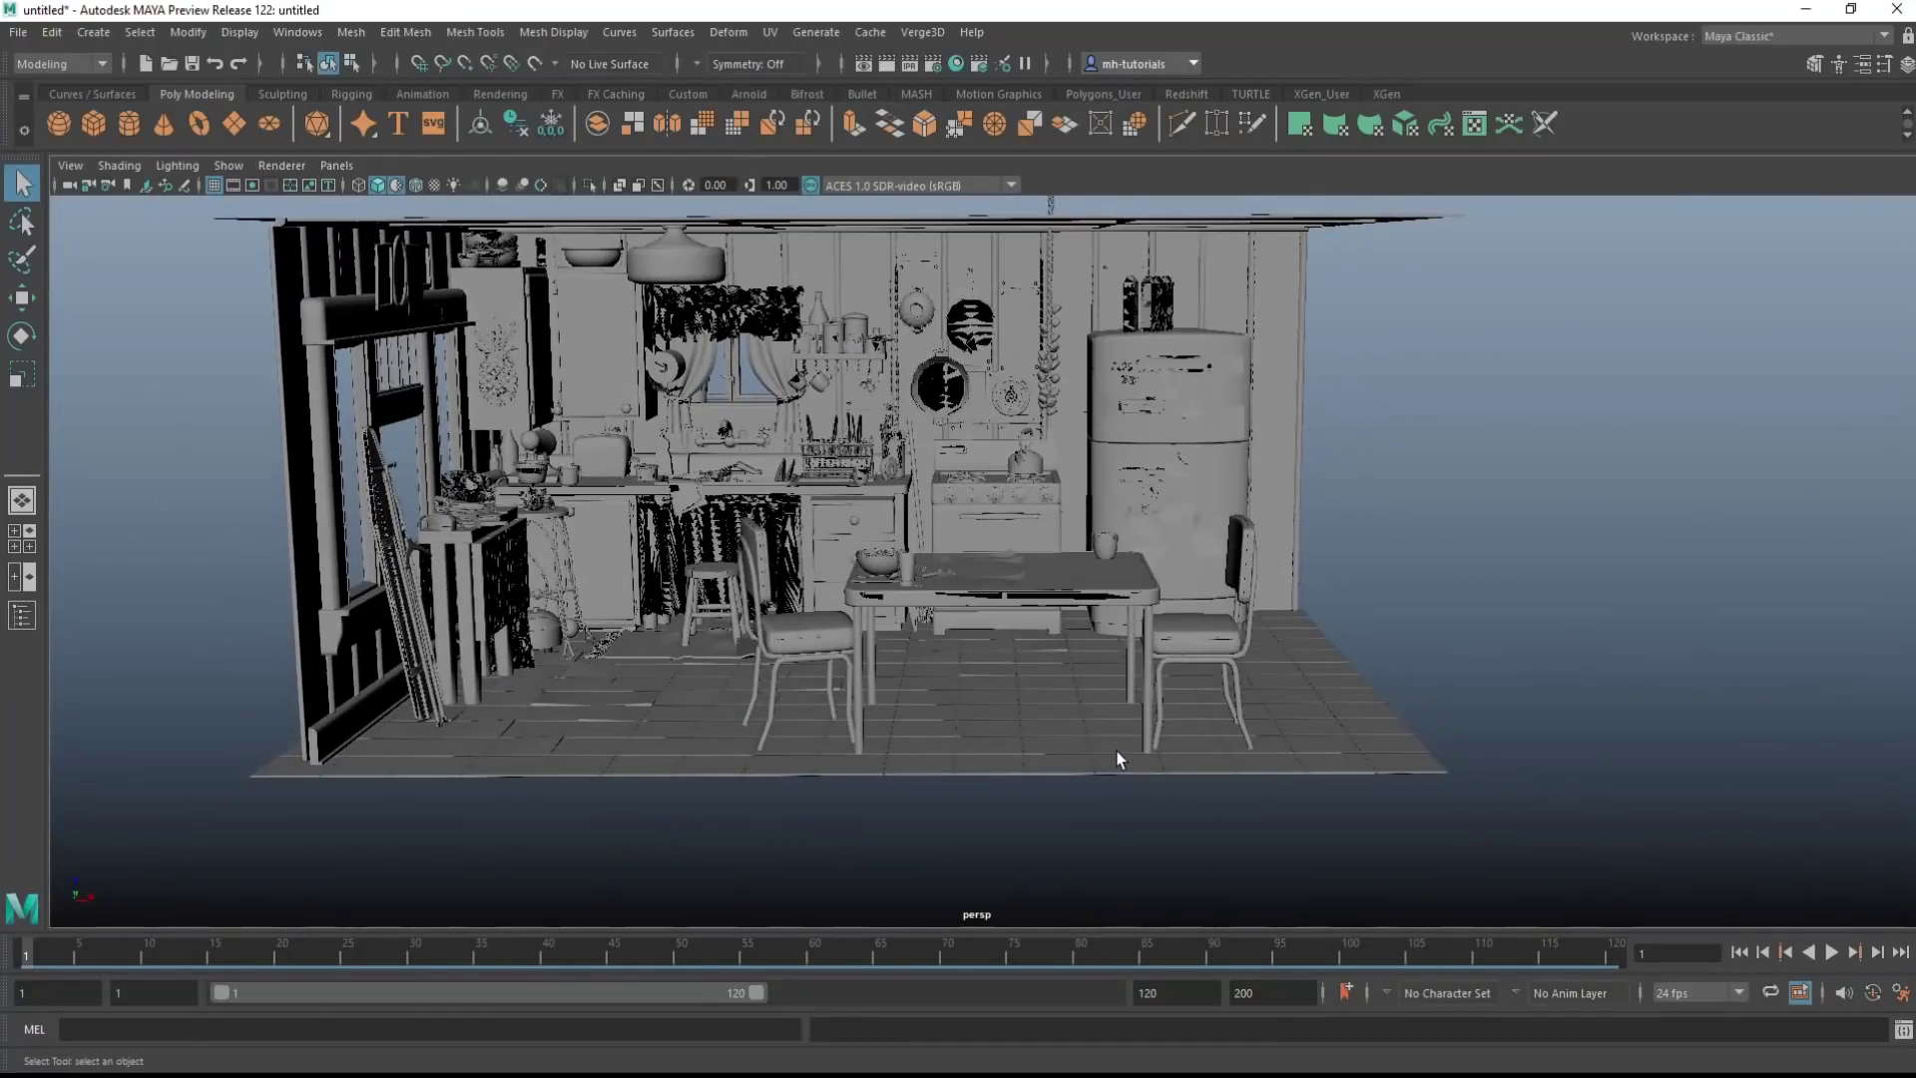
pyautogui.keyDown('alt'); pyautogui.moveTo(1112, 762); pyautogui.dragTo(1143, 804, button='middle'); pyautogui.keyUp('alt')
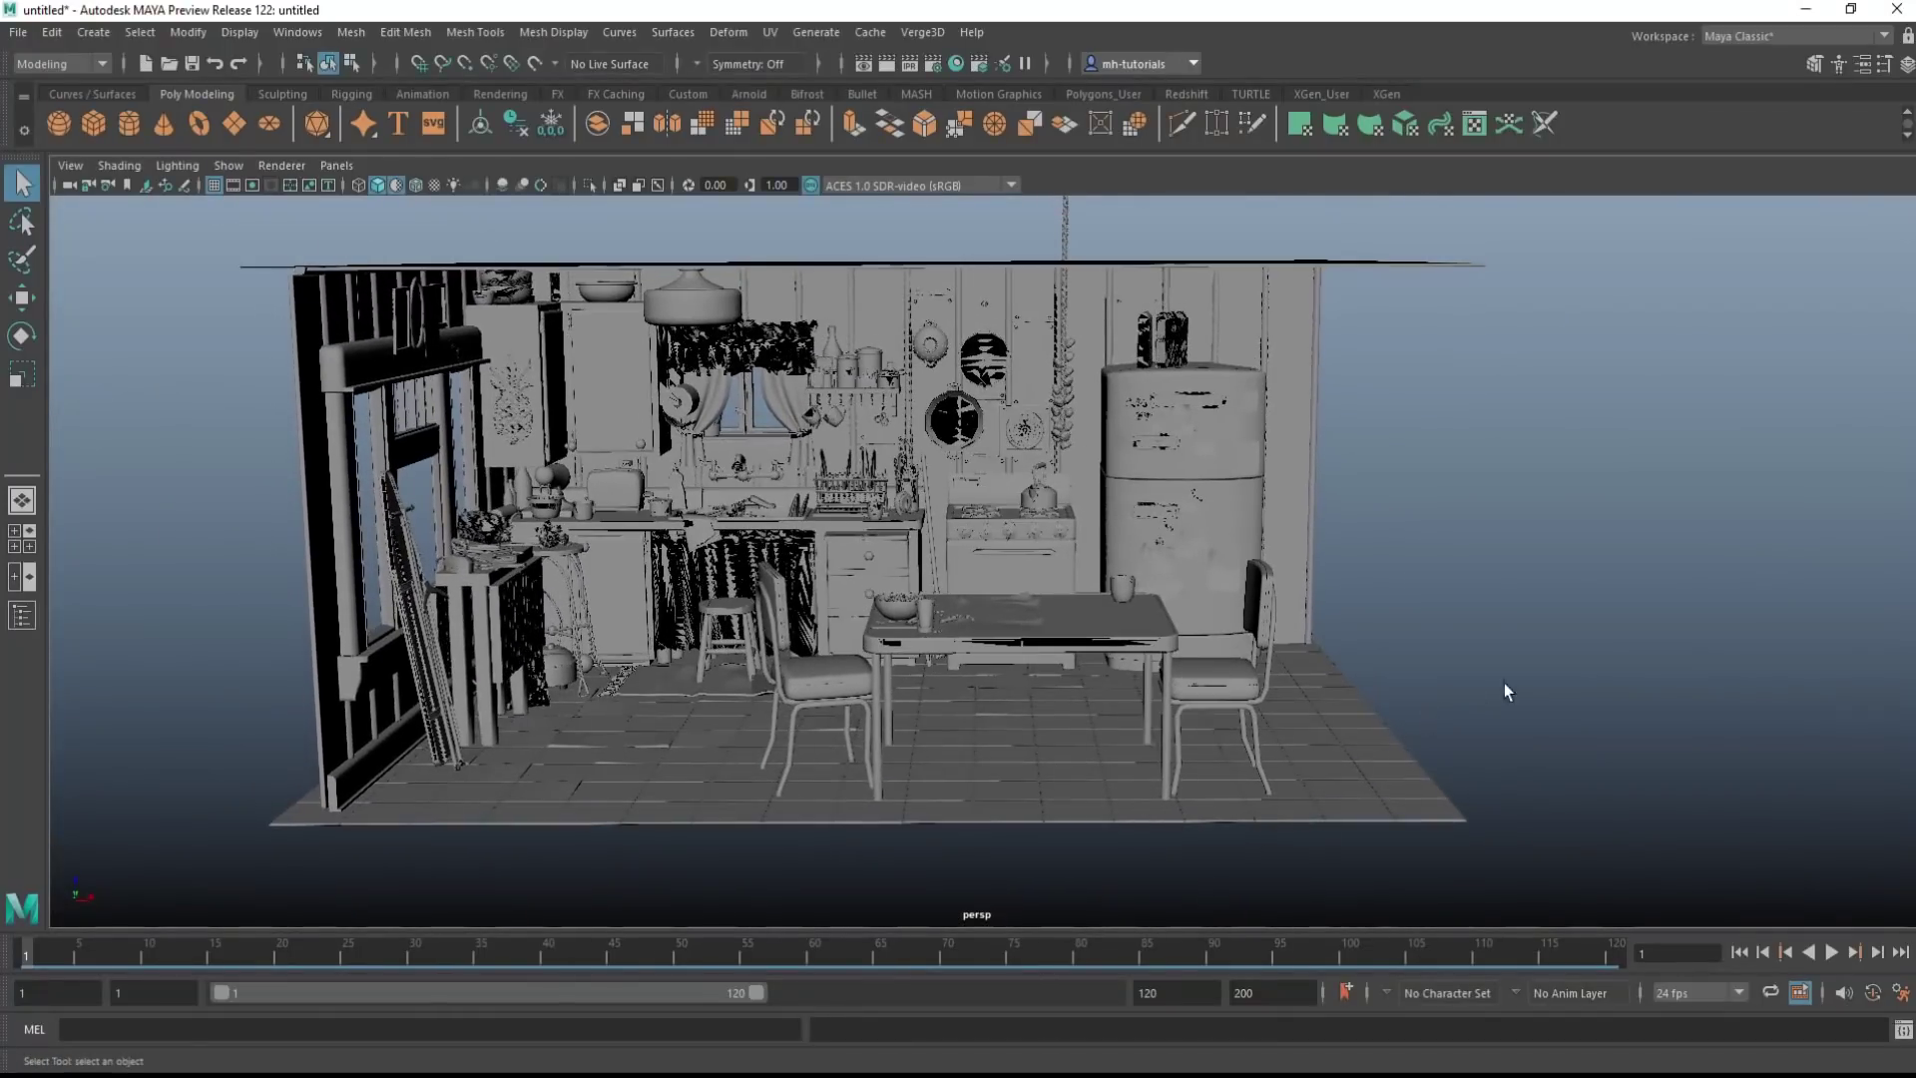
pyautogui.scroll(-3, 1497, 698)
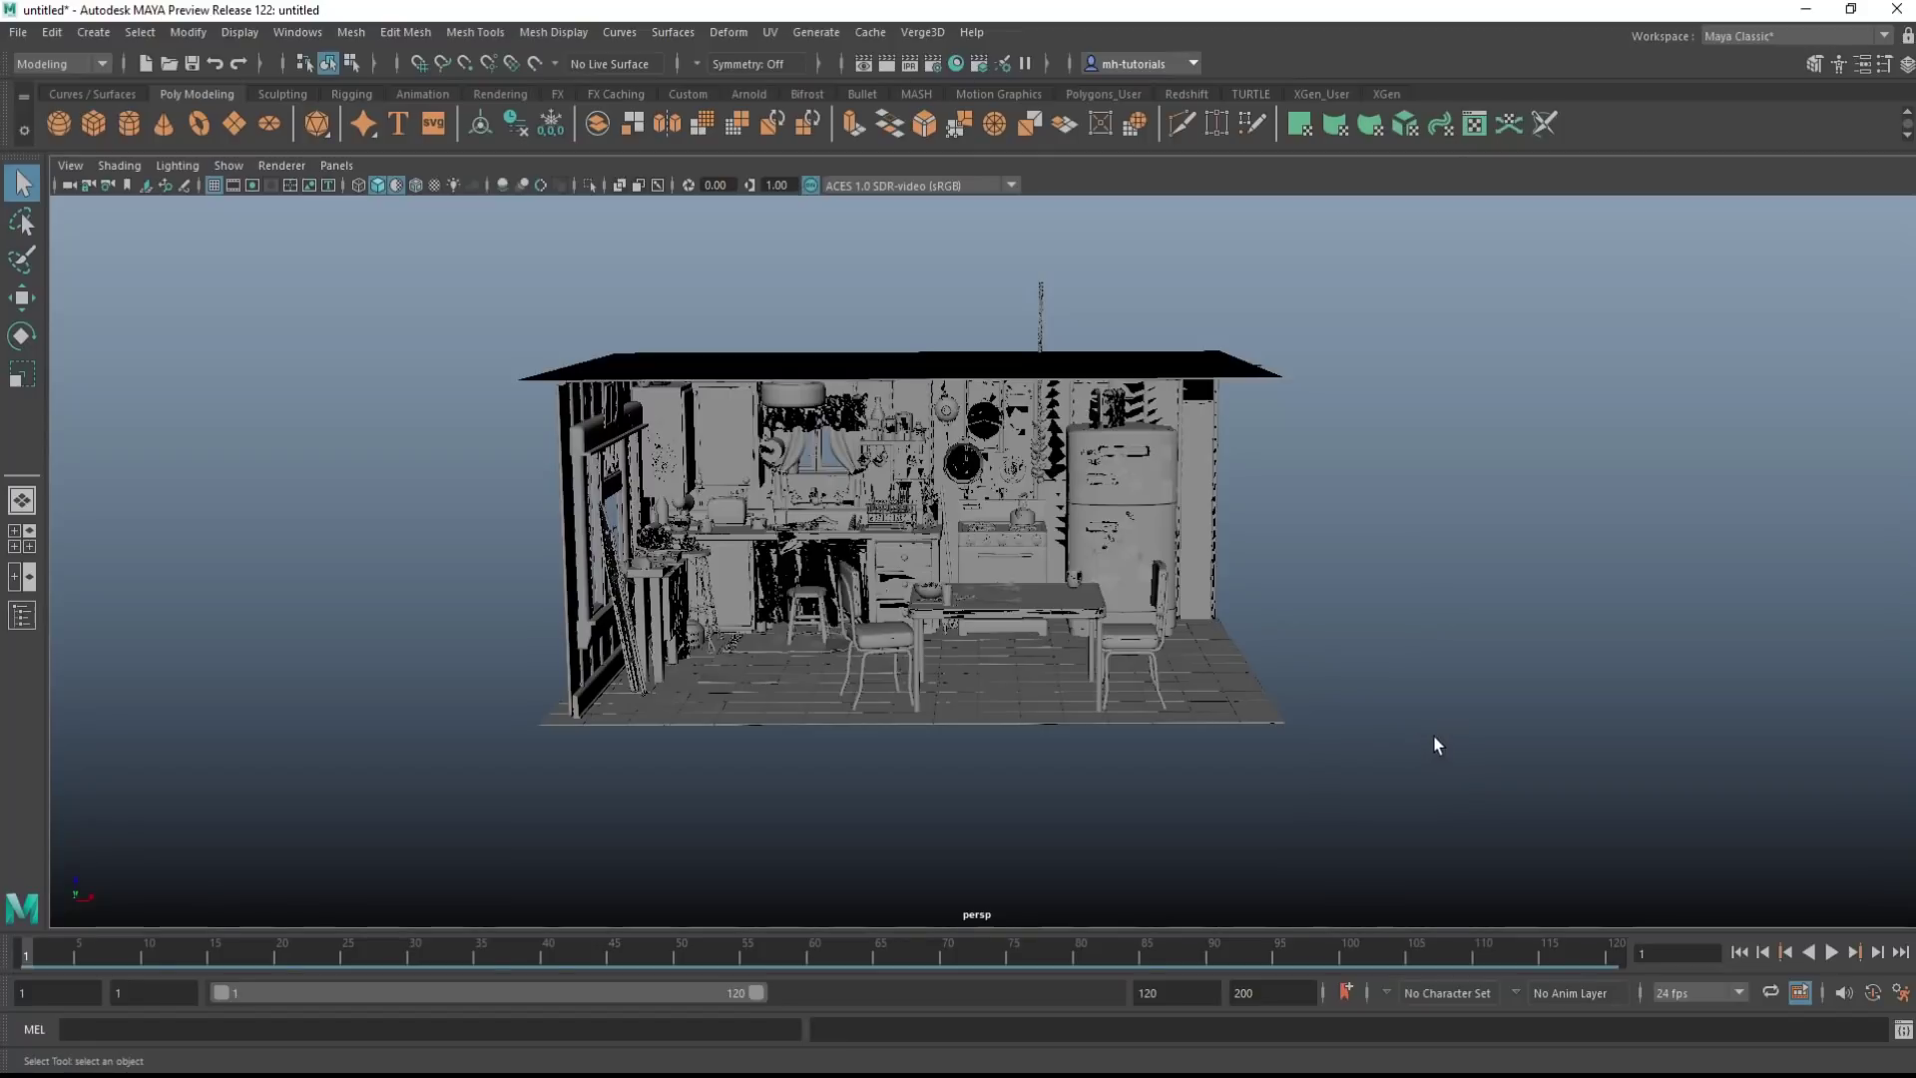
pyautogui.scroll(-3, 1425, 720)
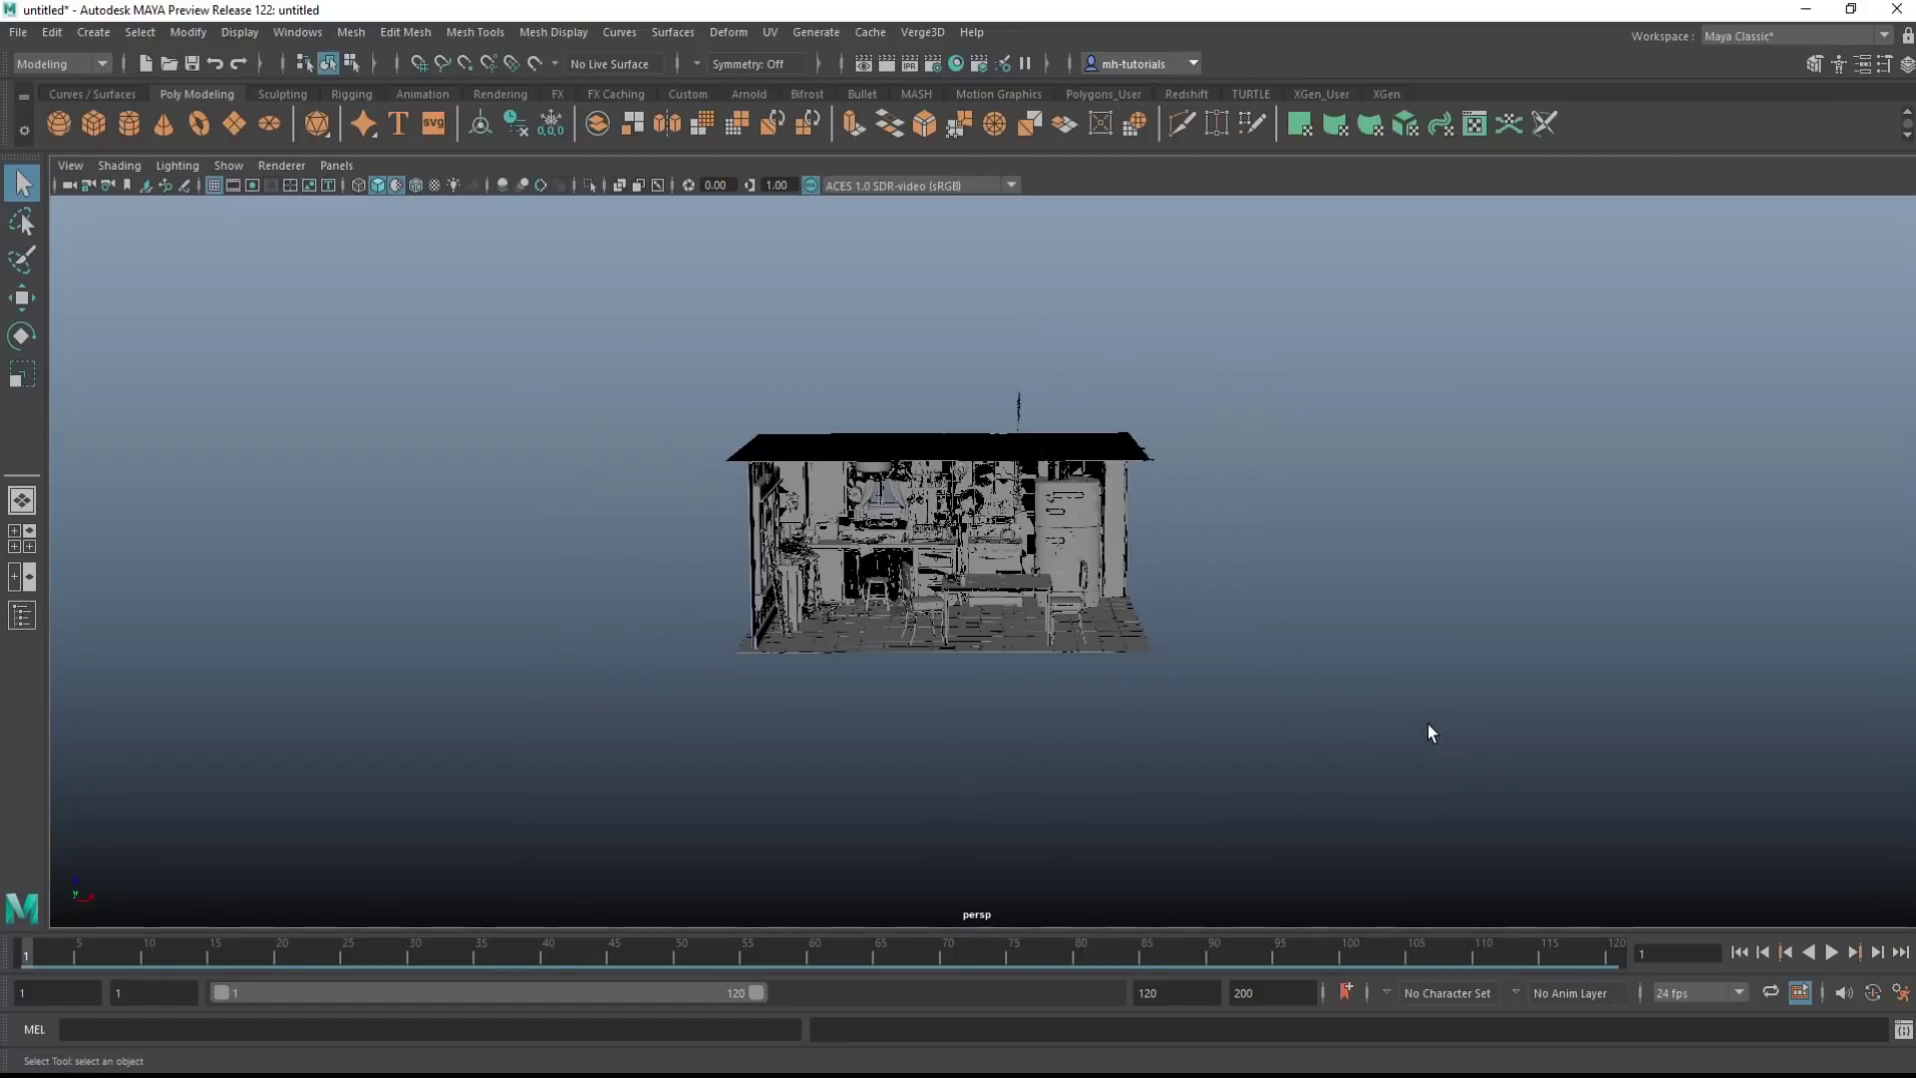
pyautogui.press('f')
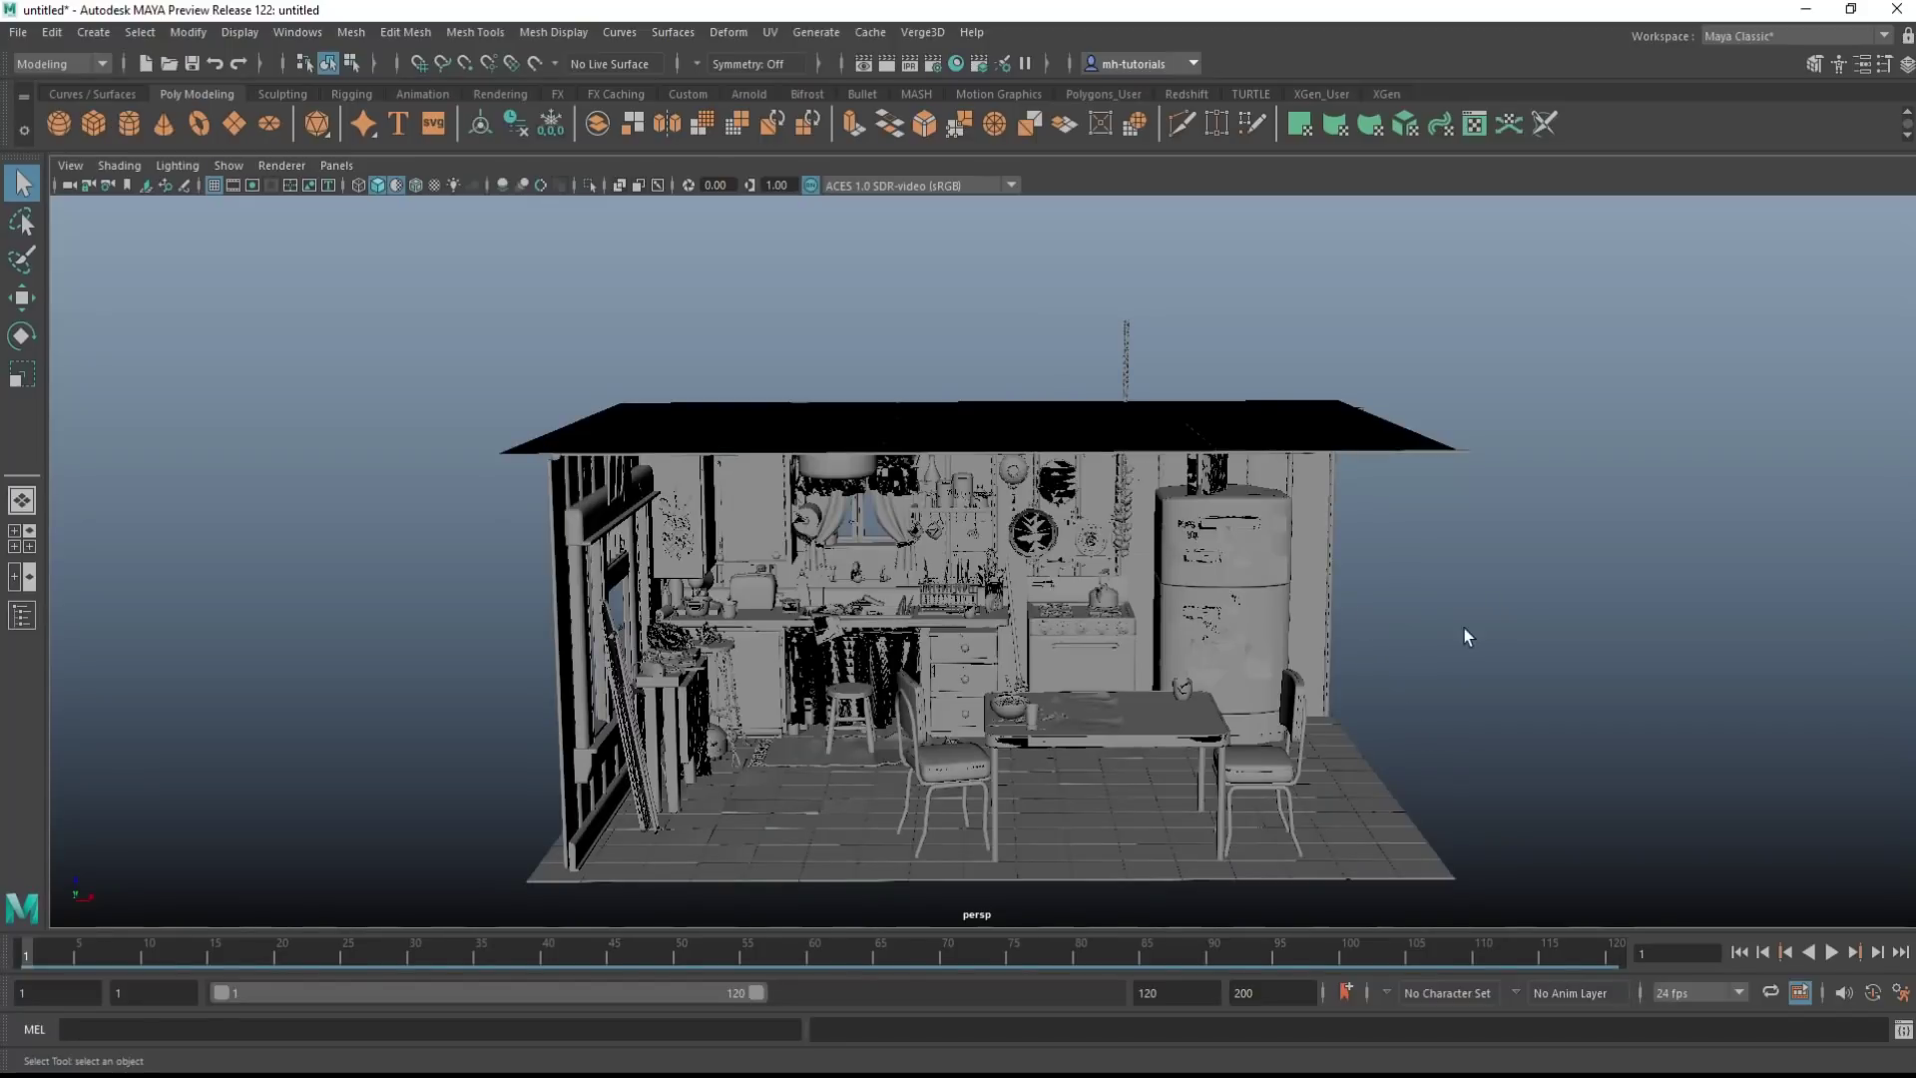
# Try the all-lights display, switch the viewport to textured shading, and create a directional light
pyautogui.press('7')
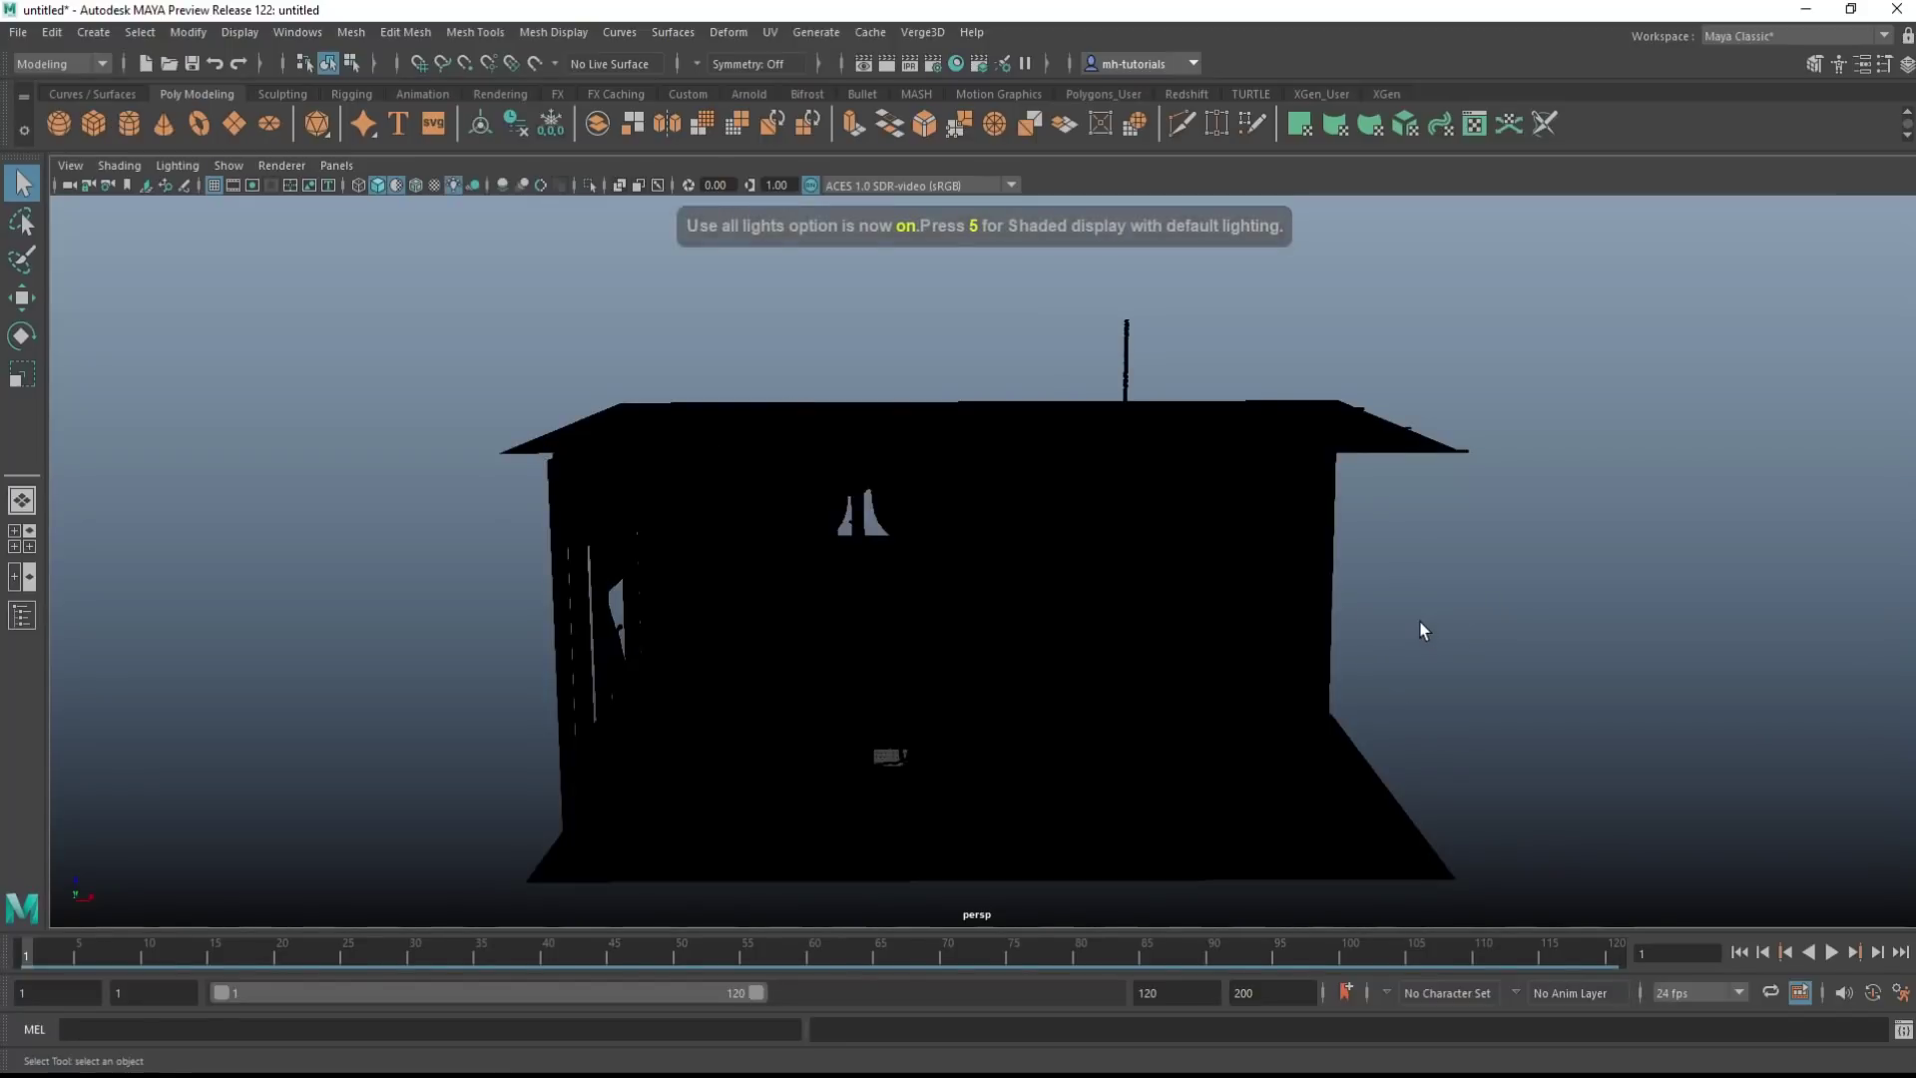
pyautogui.press('6')
pyautogui.click(92, 33)
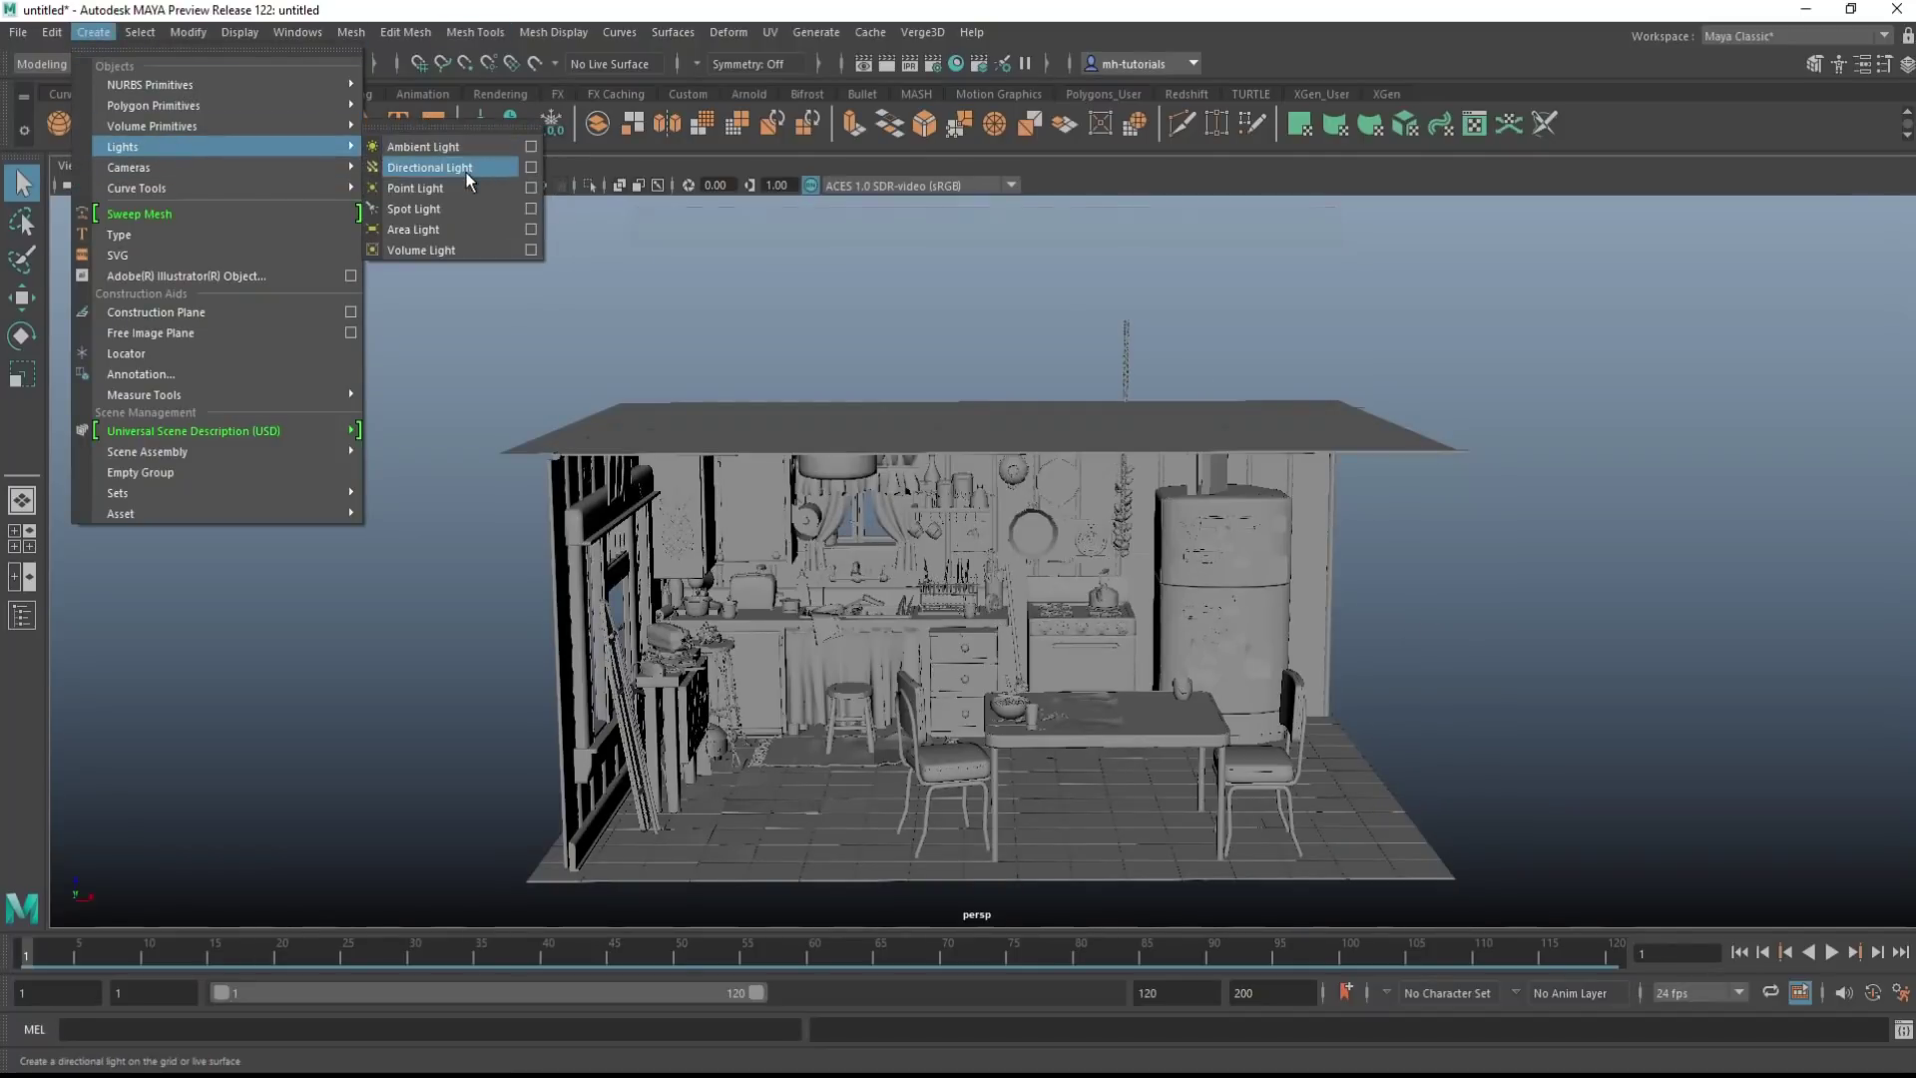
pyautogui.click(431, 167)
# Move the directional light above the kitchen set and scale it up
pyautogui.scroll(-10, 868, 671)
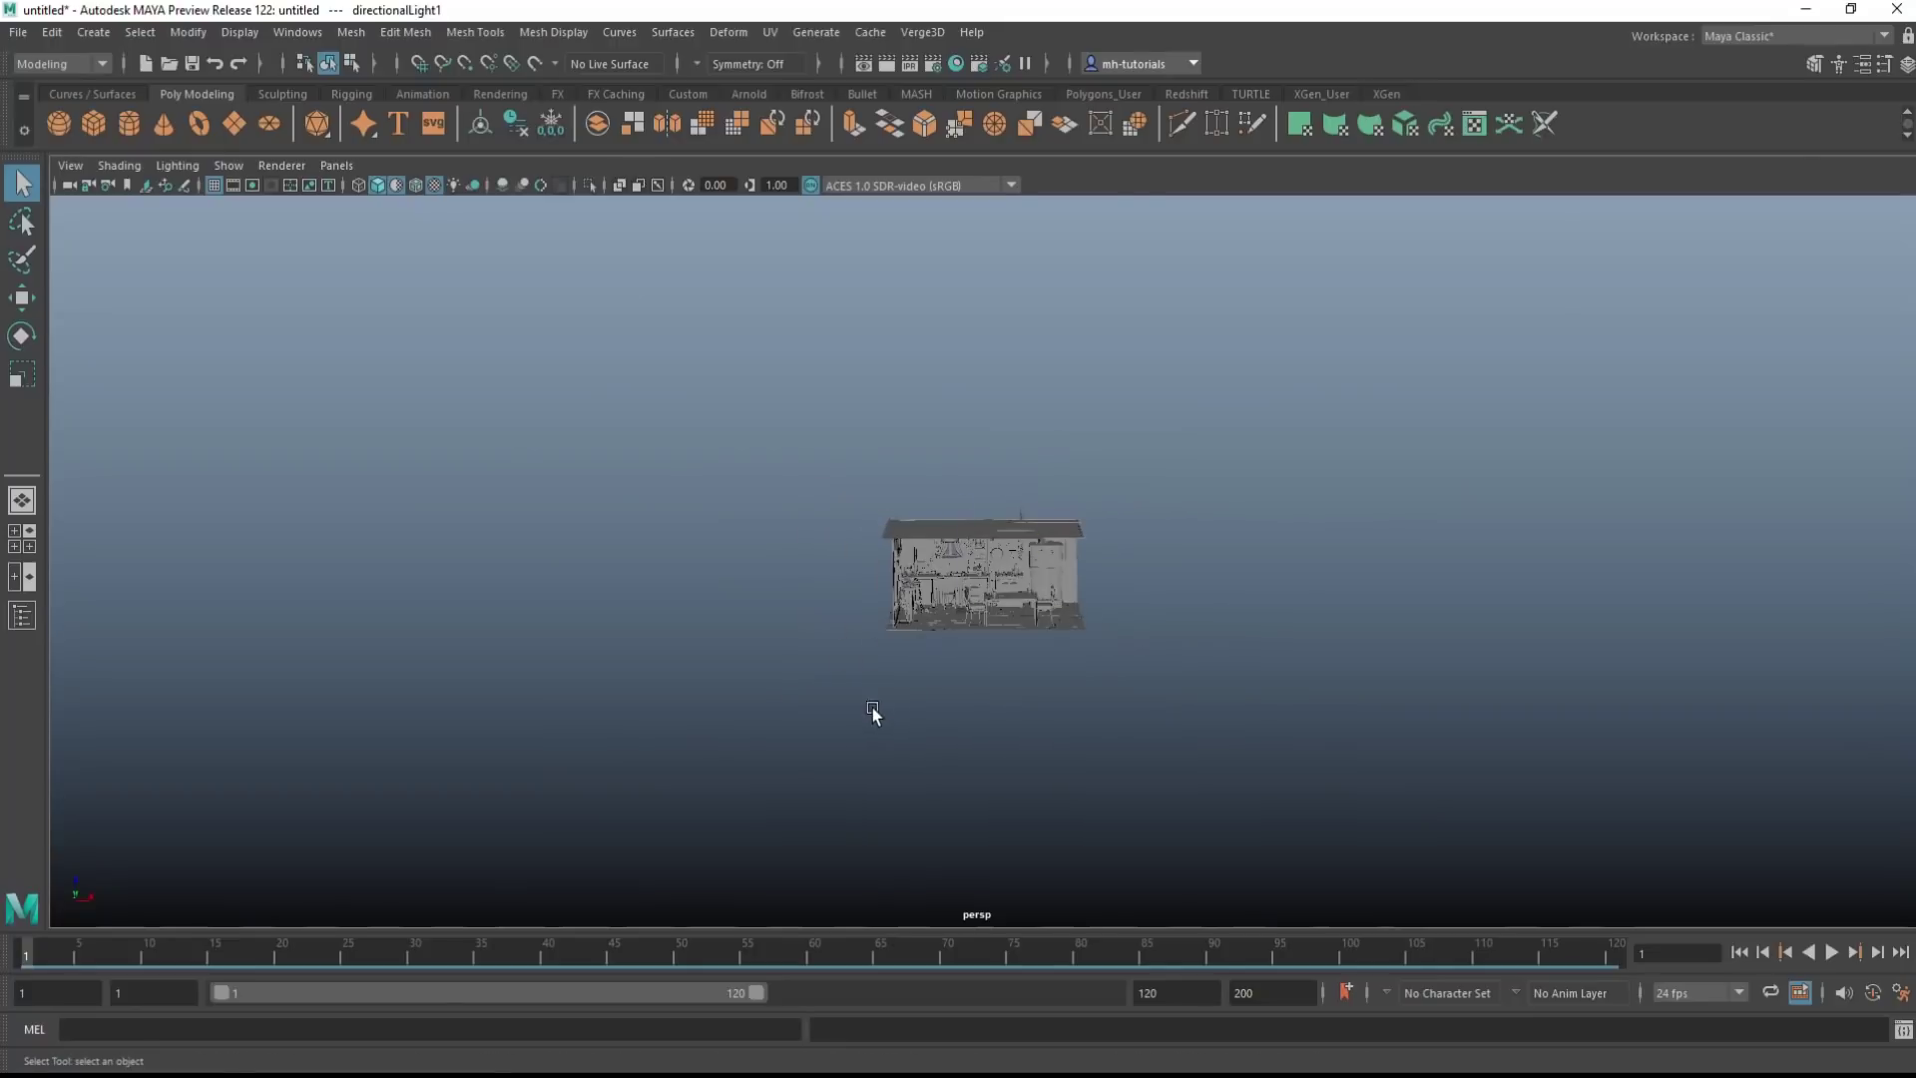
pyautogui.press('w')
pyautogui.moveTo(963, 571); pyautogui.dragTo(1189, 463)
pyautogui.press('r')
pyautogui.scroll(-2, 1182, 559)
# Rotate the directional light about 35 degrees around its Y axis and light the viewport with all scene lights
pyautogui.press('e')
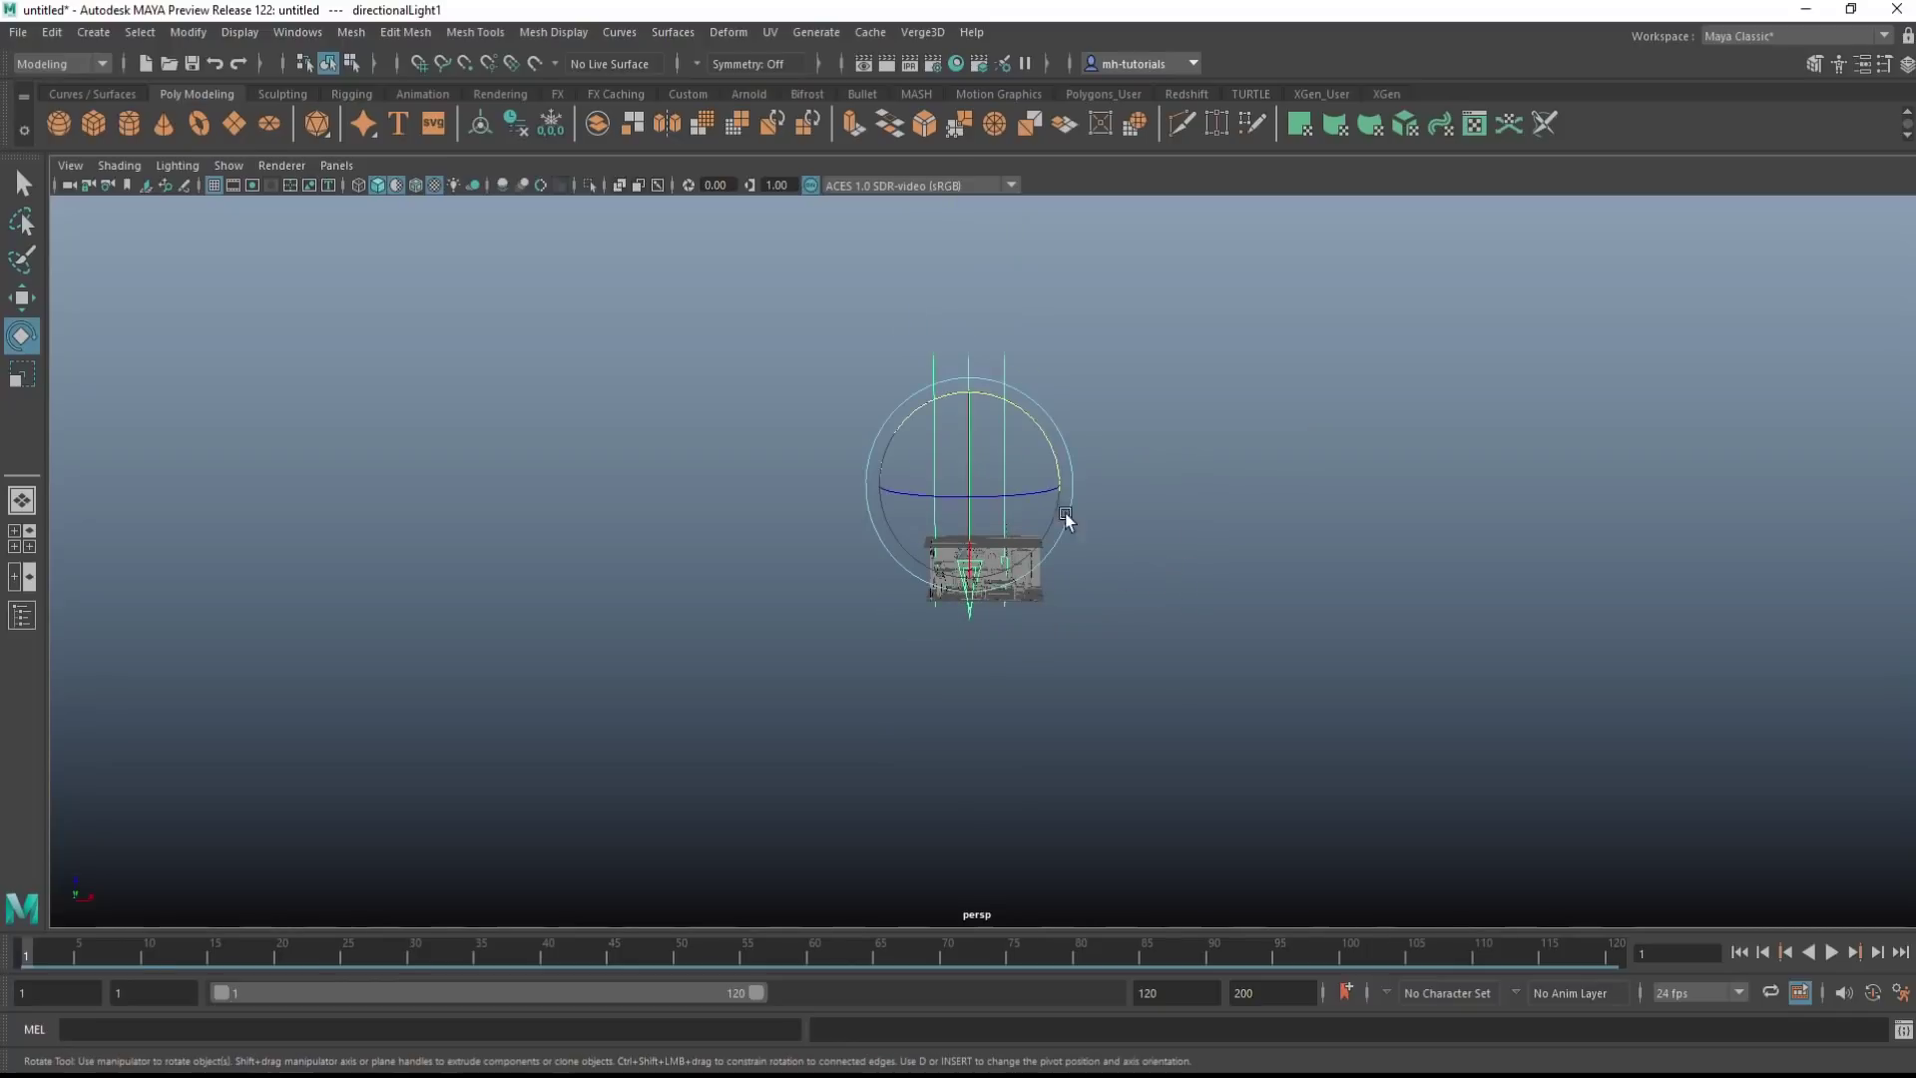
pyautogui.moveTo(1015, 419); pyautogui.dragTo(1056, 453)
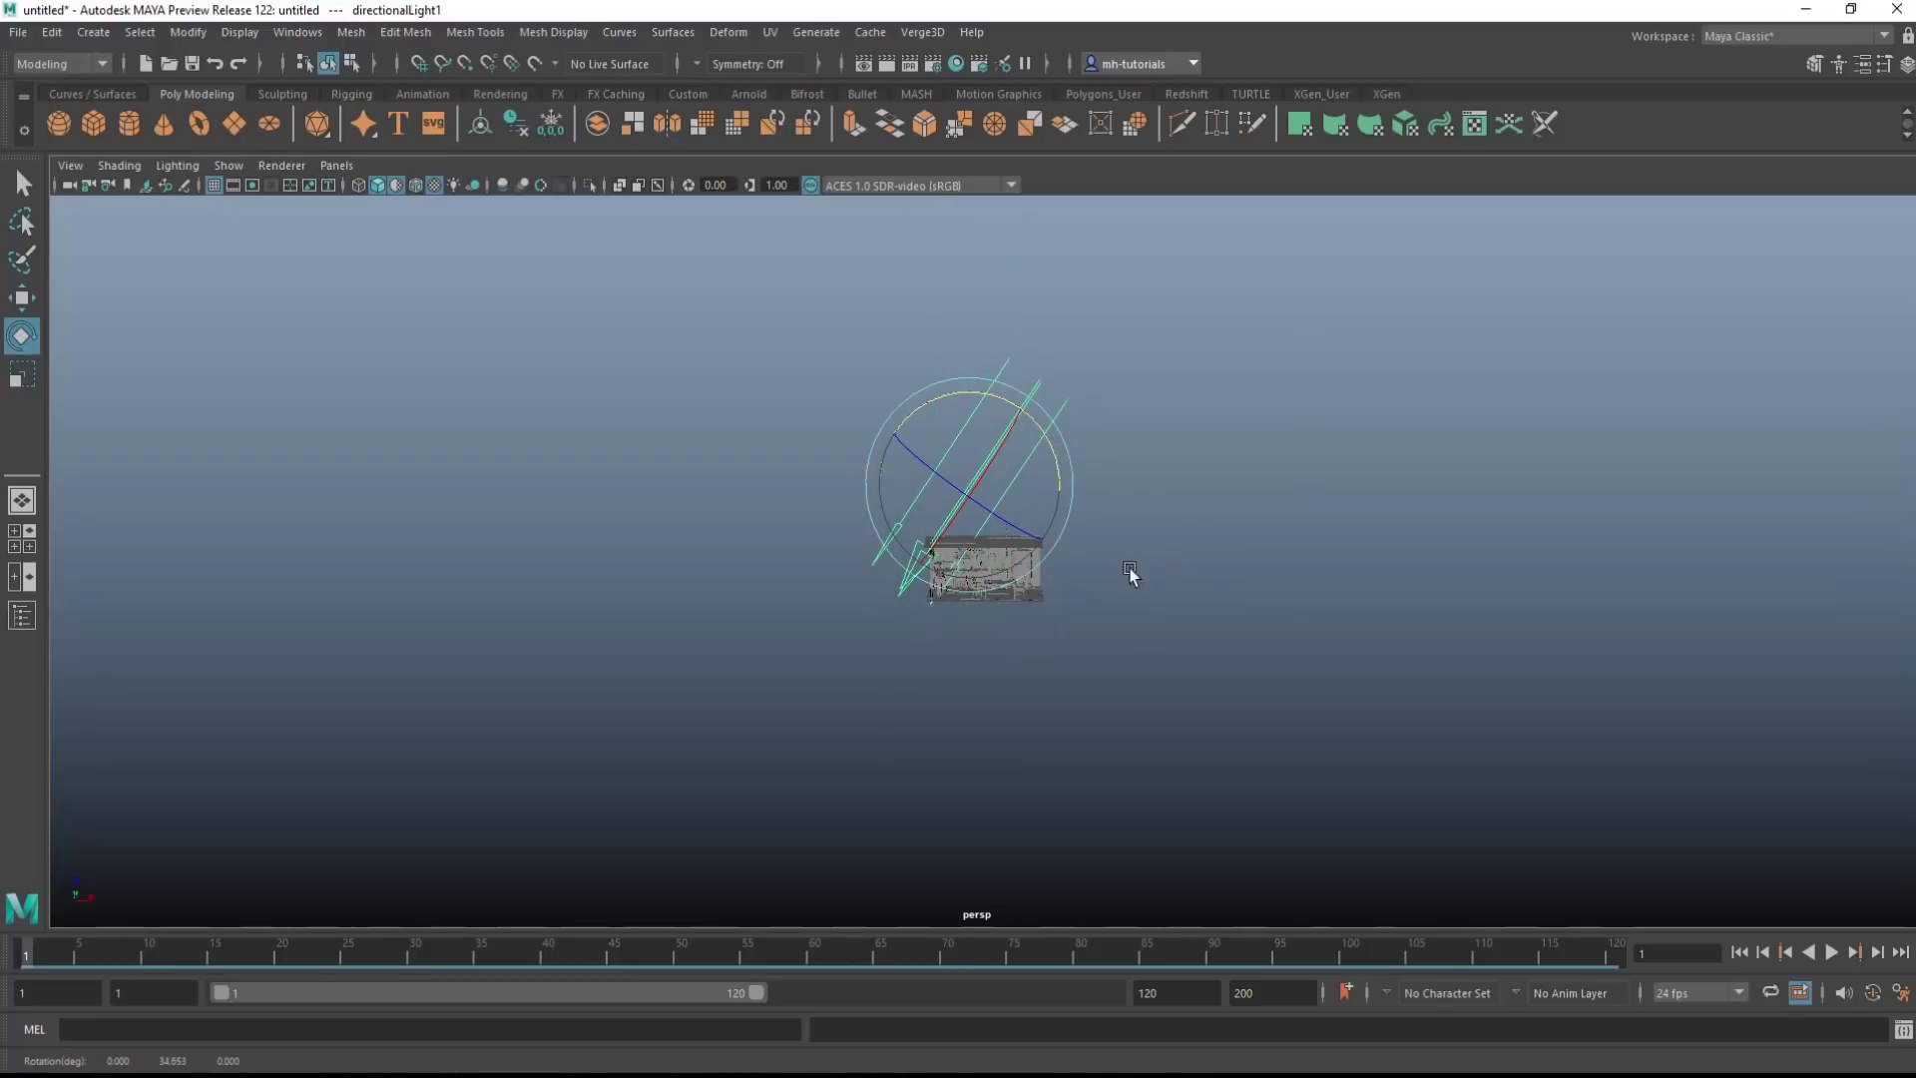
pyautogui.scroll(2, 1194, 637)
pyautogui.press('7')
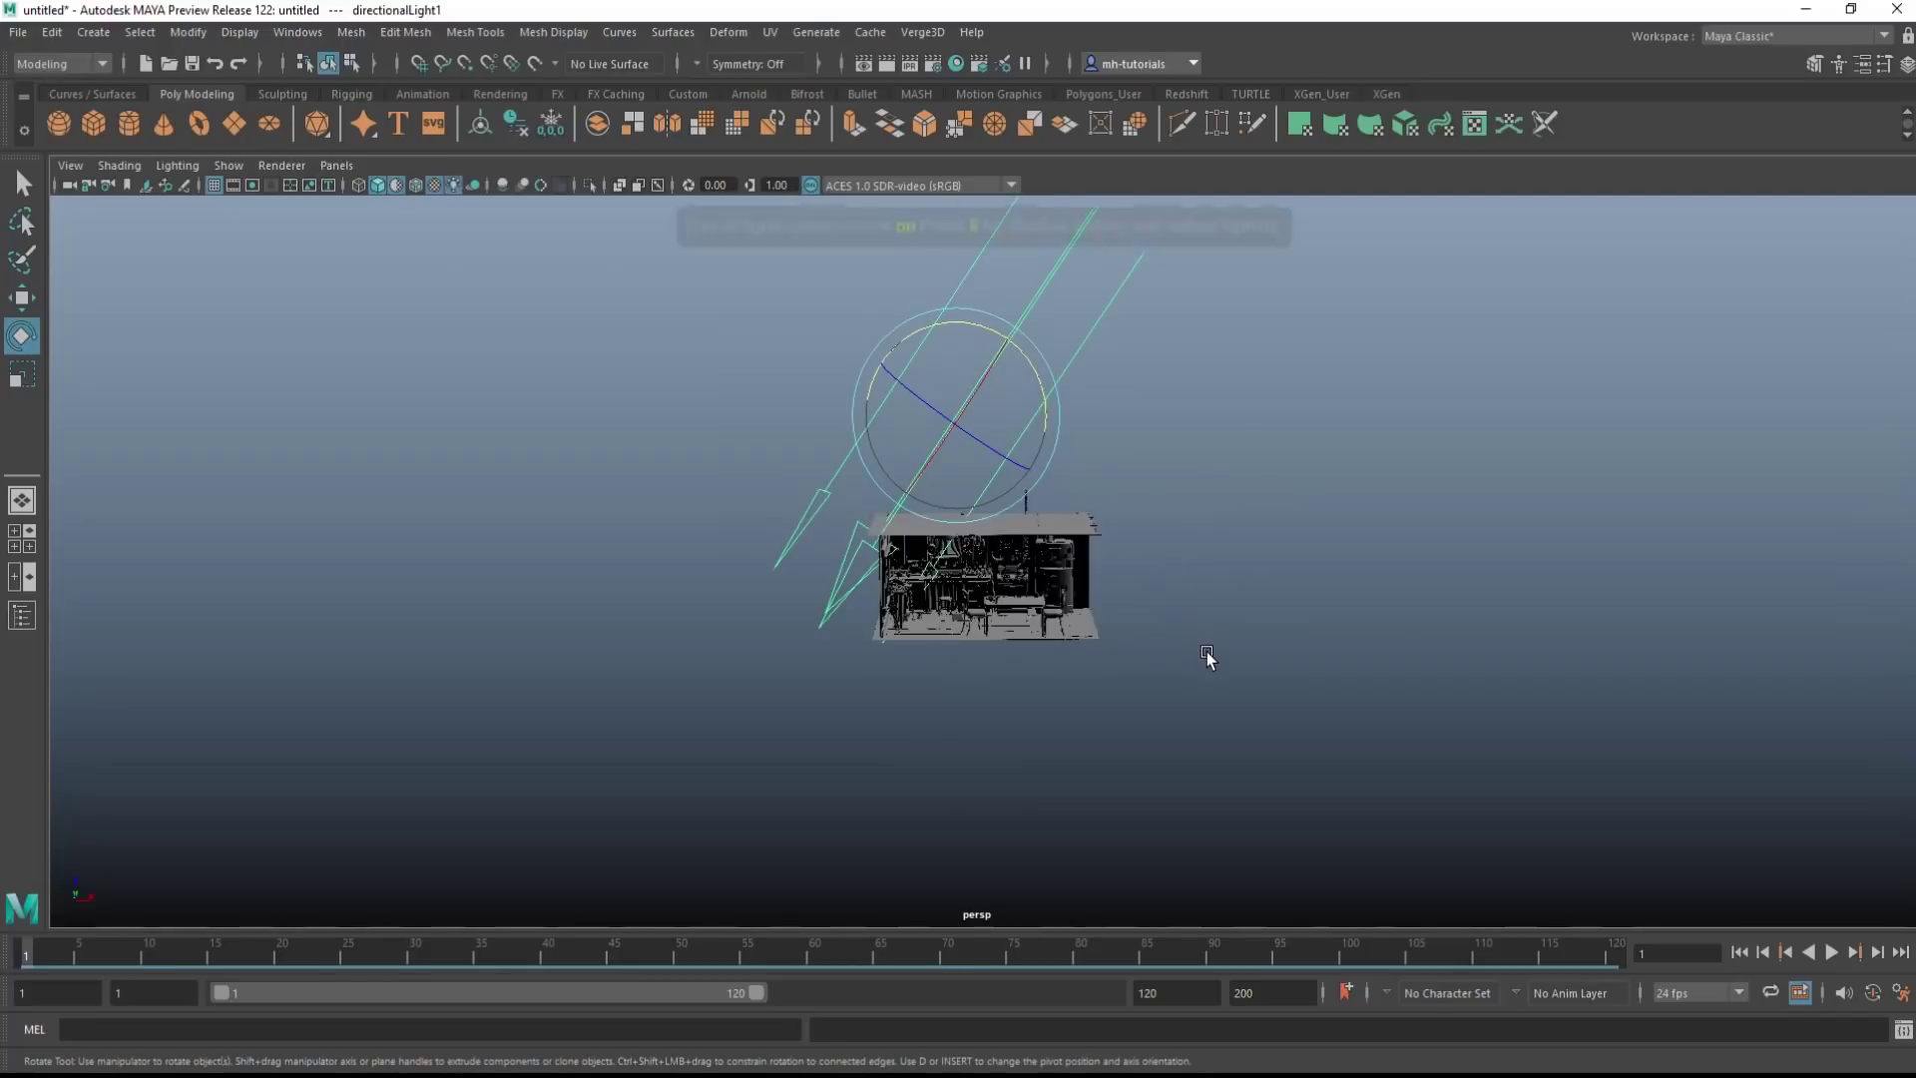
pyautogui.keyDown('alt'); pyautogui.moveTo(1125, 731); pyautogui.dragTo(1138, 735); pyautogui.keyUp('alt')
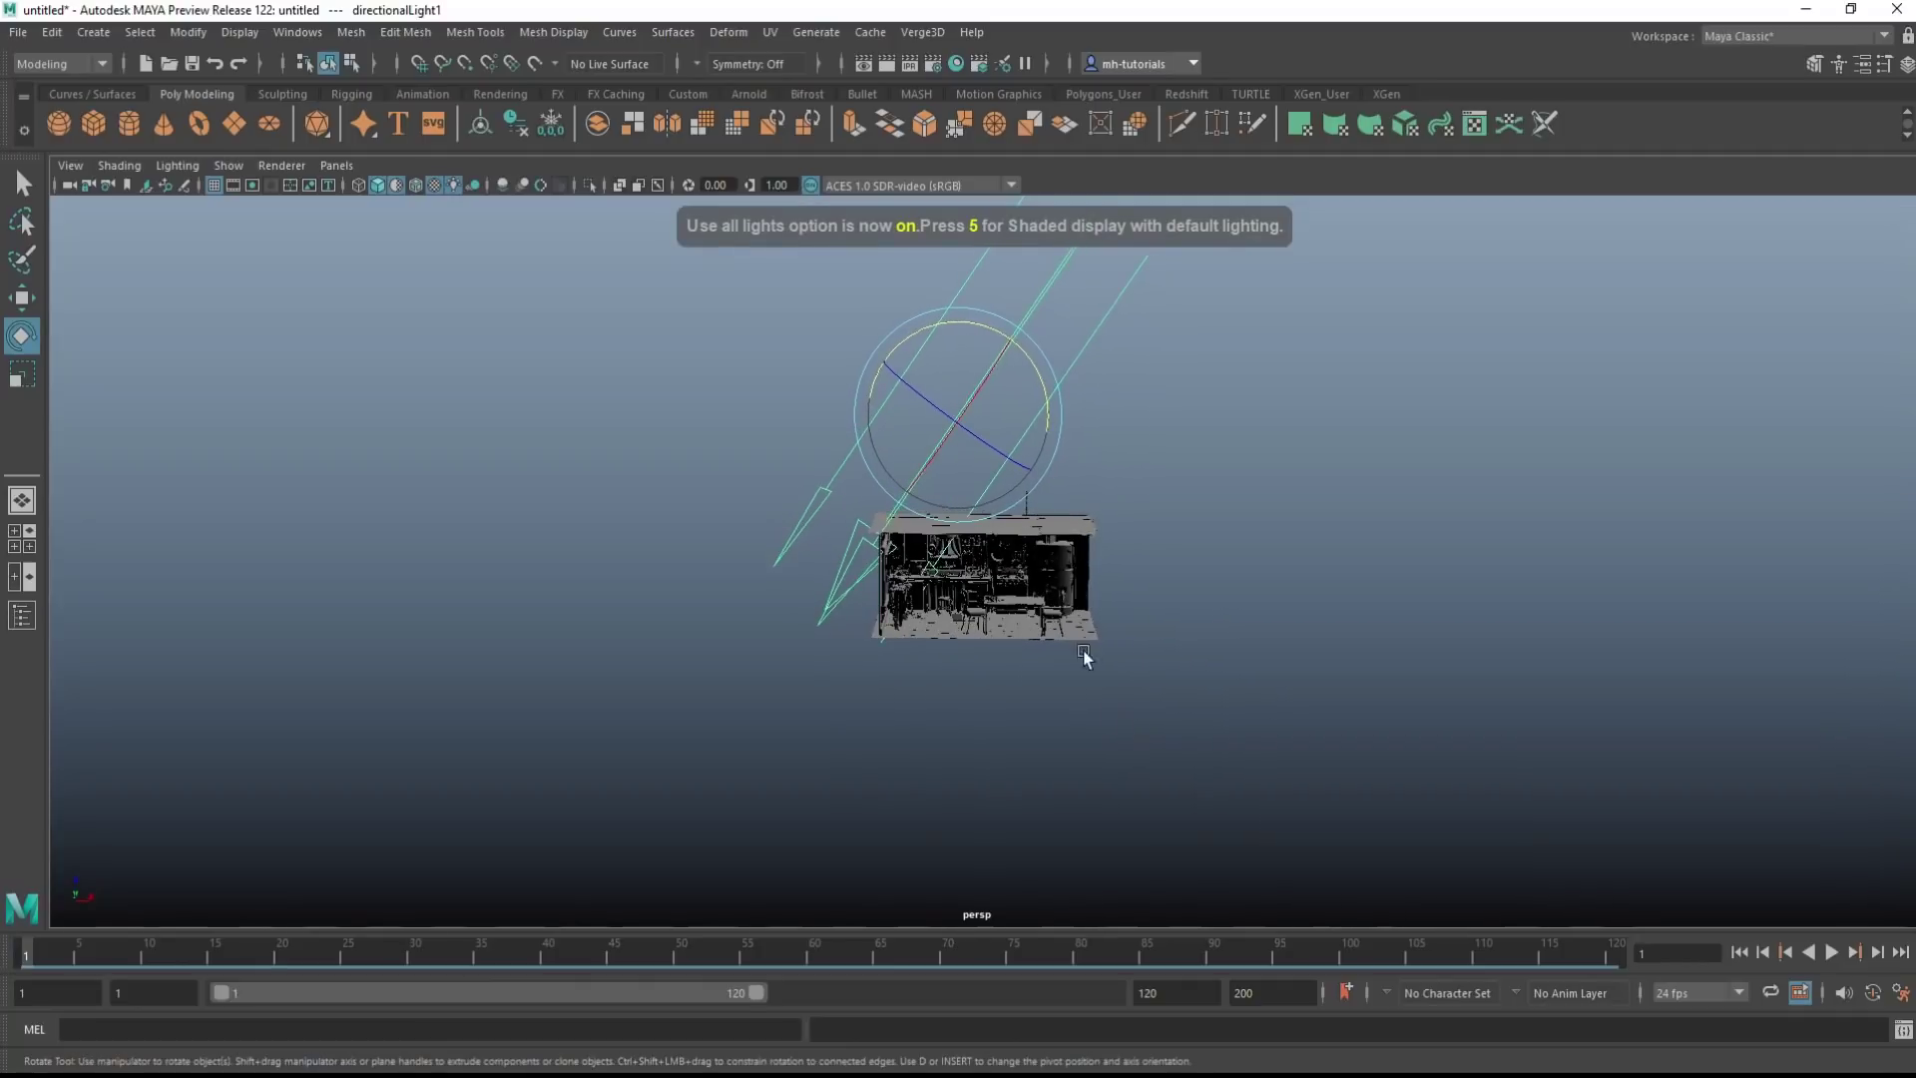
pyautogui.moveTo(962, 419)
pyautogui.mouseDown()
pyautogui.moveTo(924, 469)
pyautogui.moveTo(990, 404)
pyautogui.mouseUp()
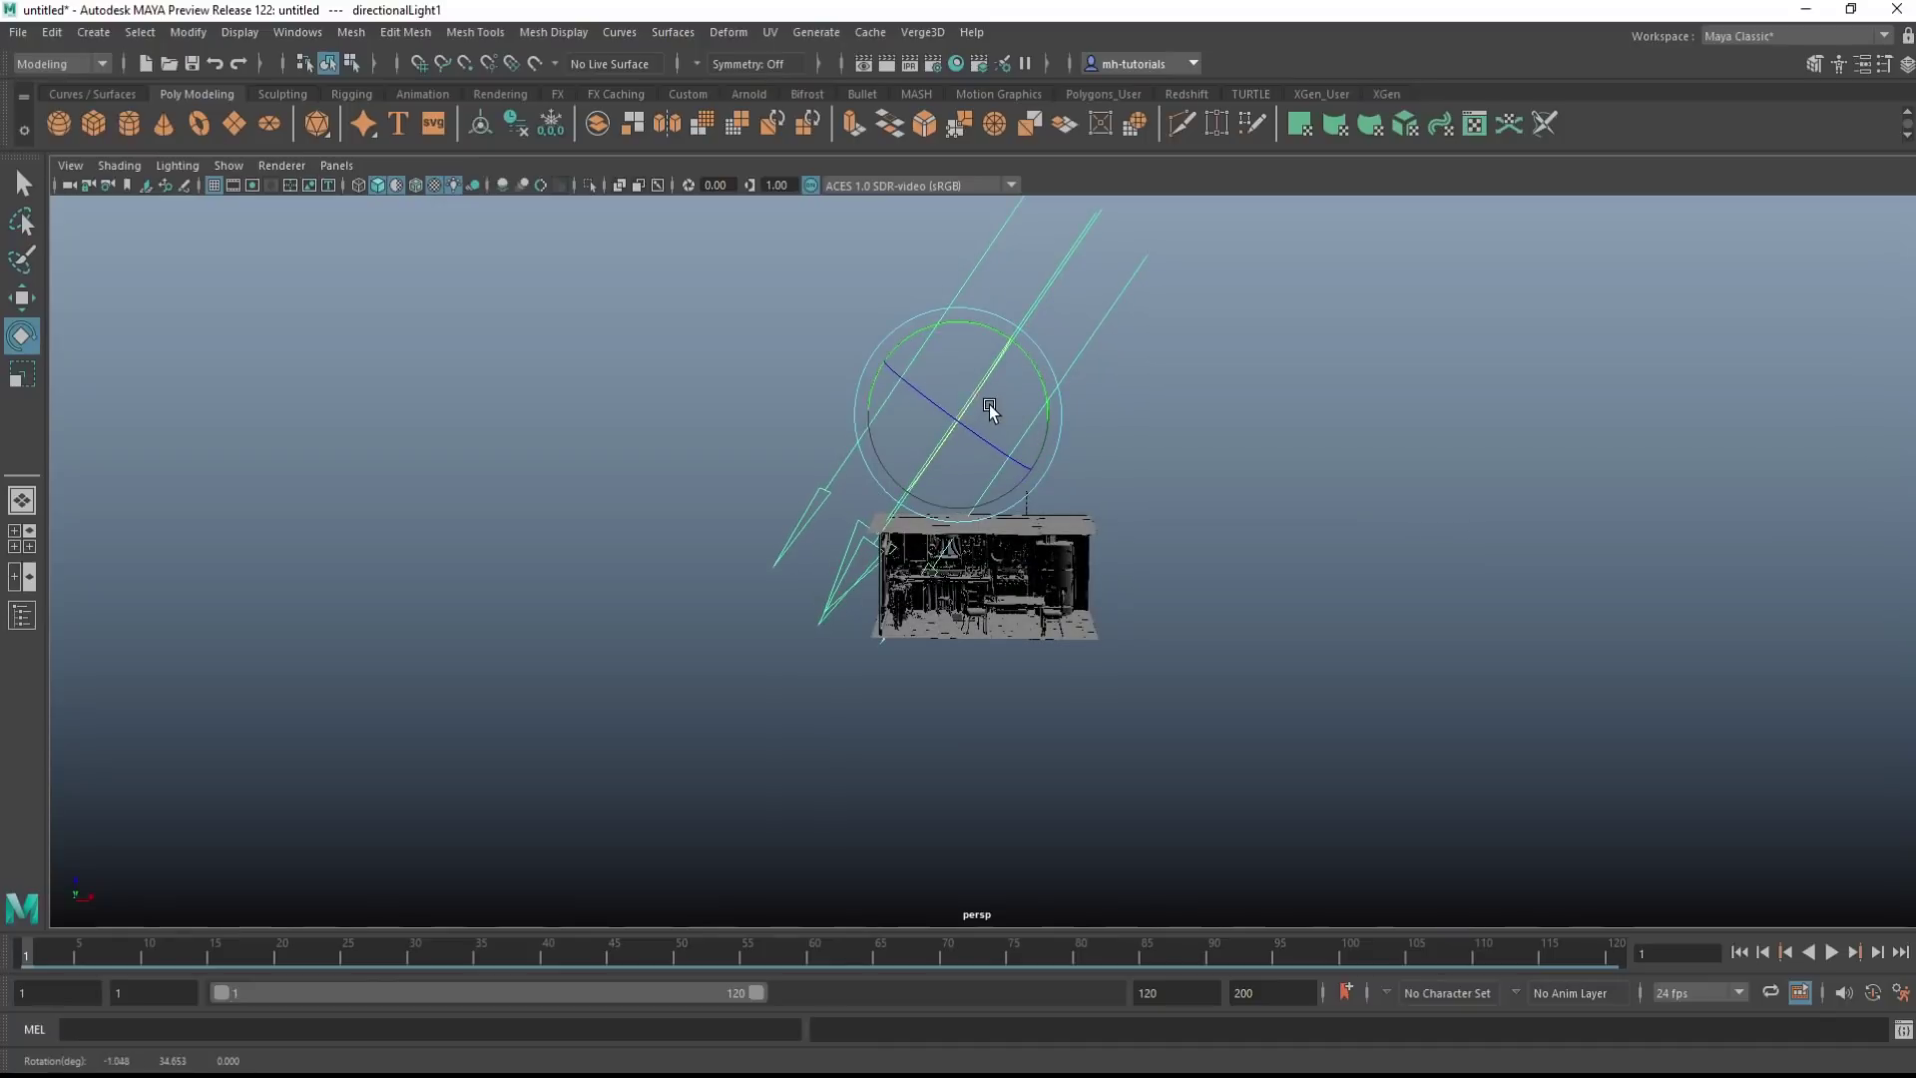
pyautogui.keyDown('alt'); pyautogui.moveTo(829, 566); pyautogui.dragTo(709, 769); pyautogui.keyUp('alt')
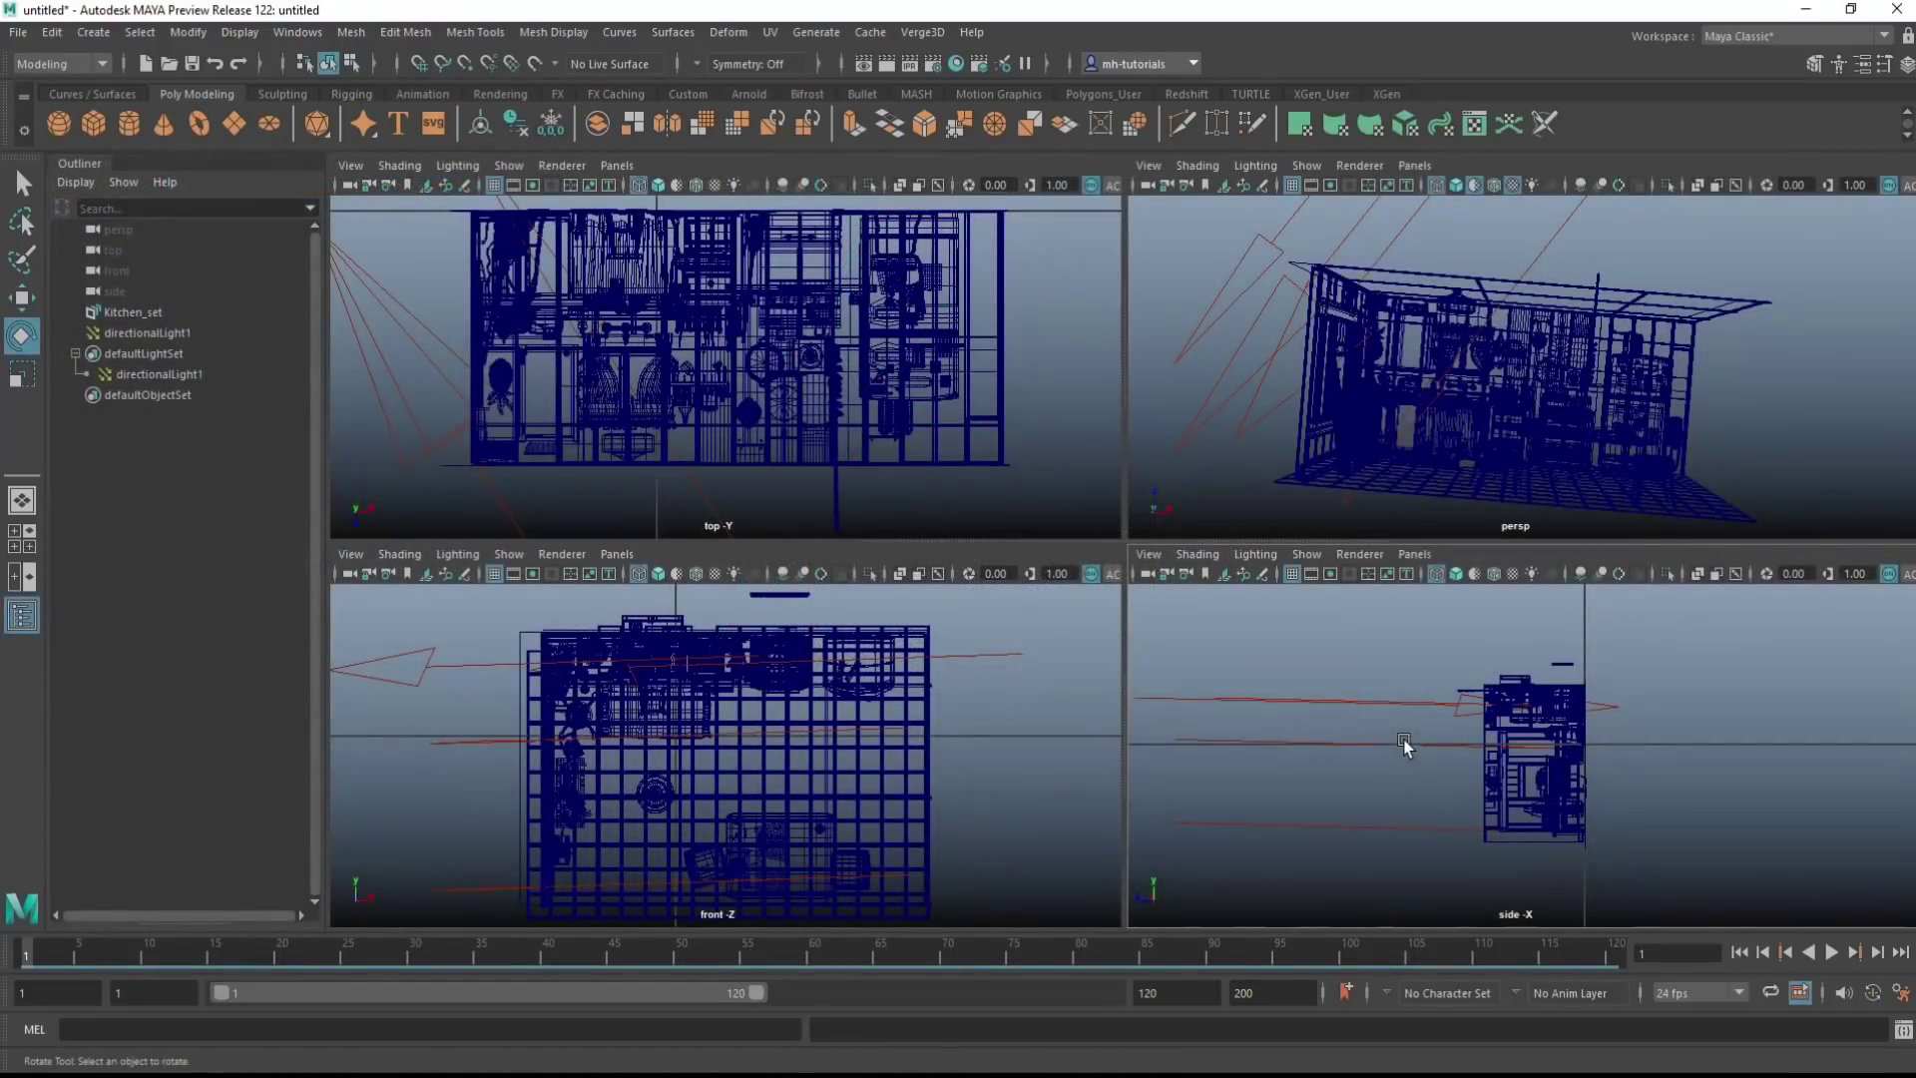
# Select the kitchen set and directional light in the maximized side view and display them shaded with textures and scene lighting
pyautogui.press('space')
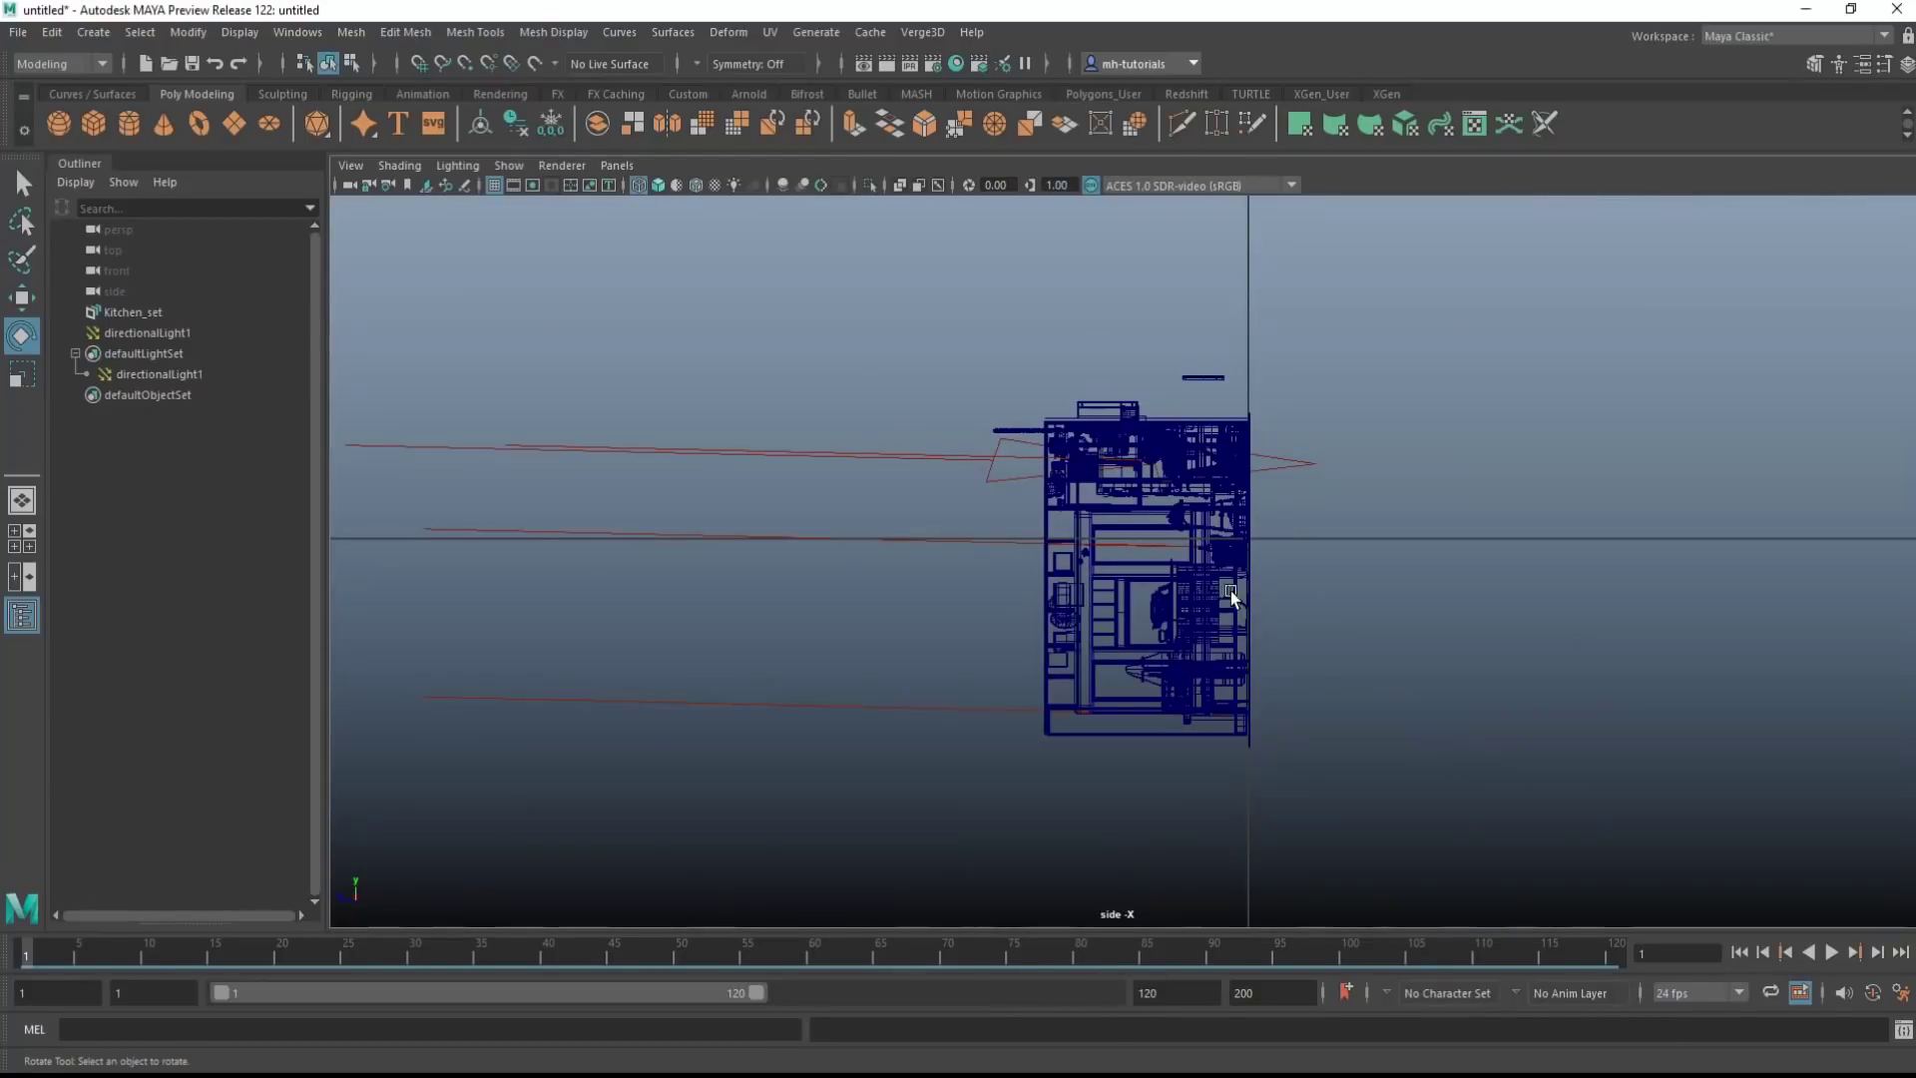
pyautogui.moveTo(919, 342); pyautogui.dragTo(1249, 602)
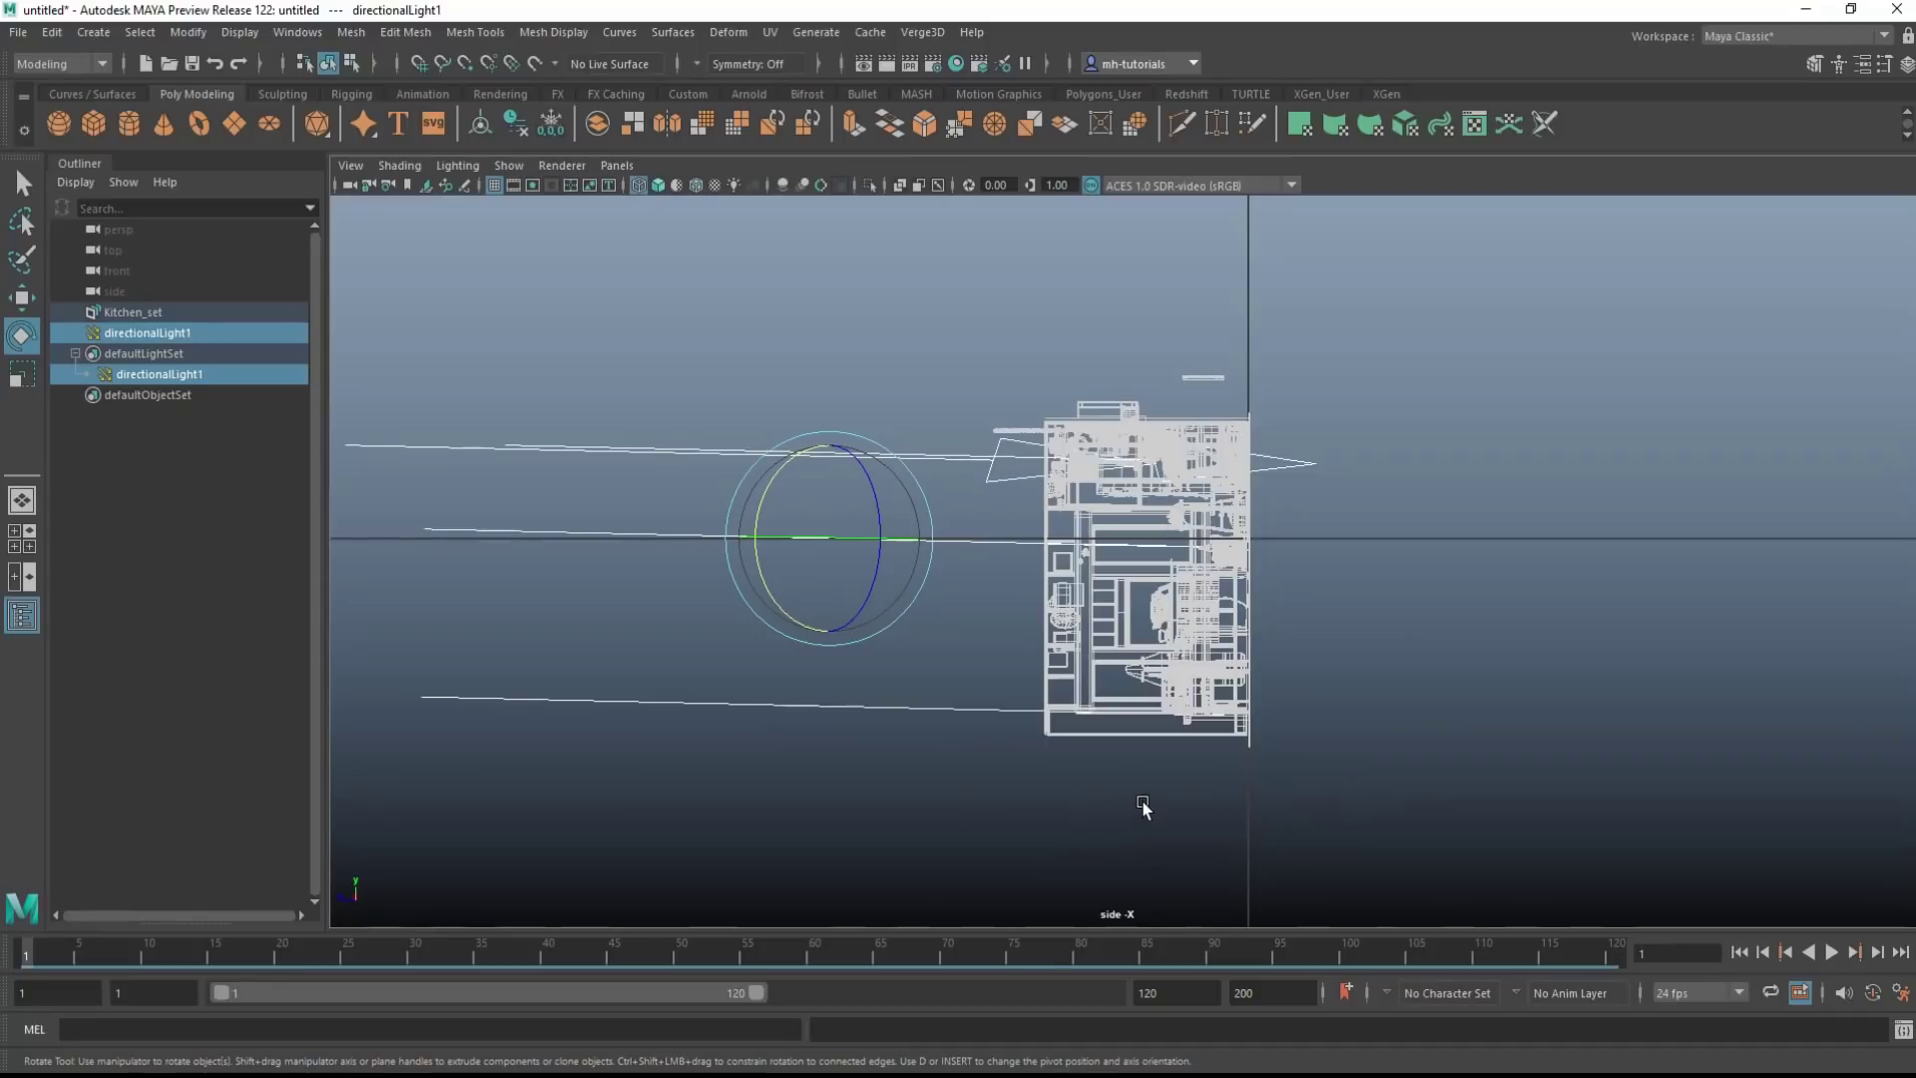
pyautogui.press('6')
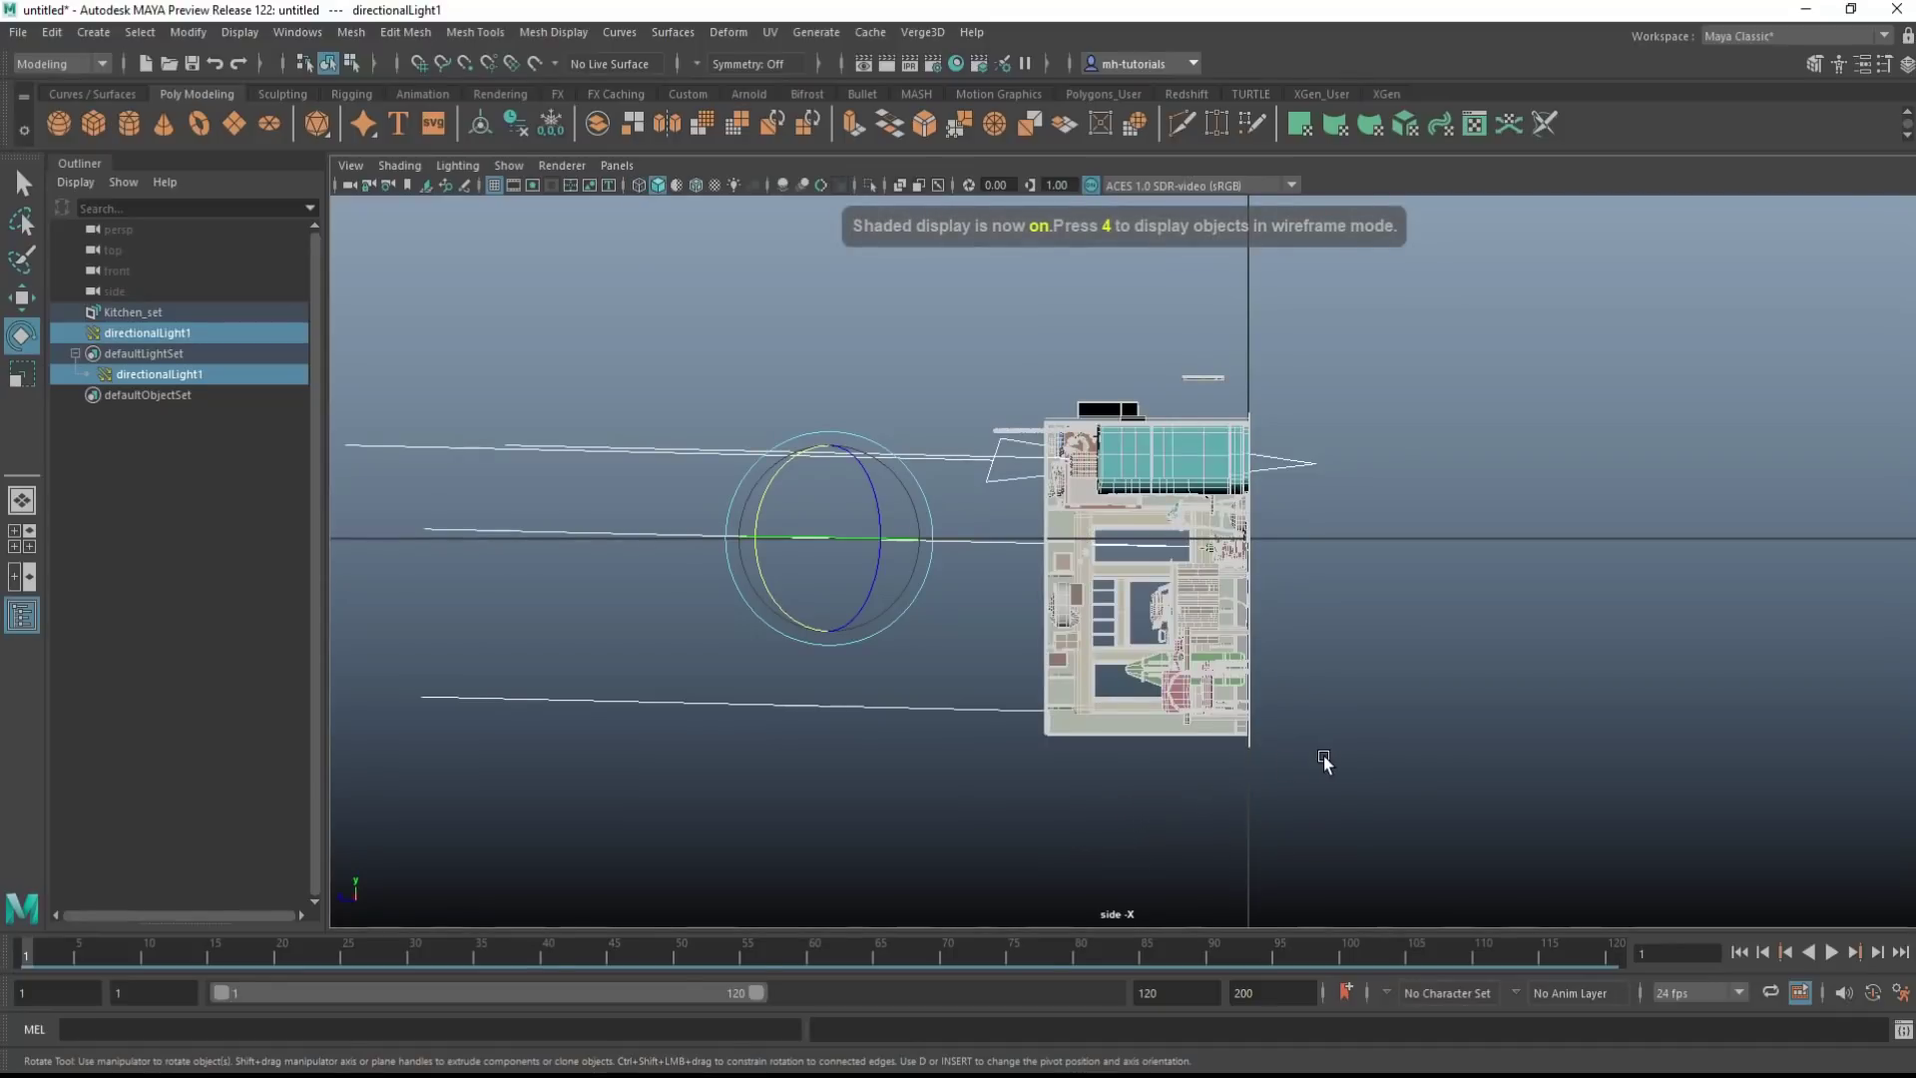
pyautogui.scroll(2, 1327, 763)
pyautogui.scroll(1, 1330, 761)
pyautogui.press('6')
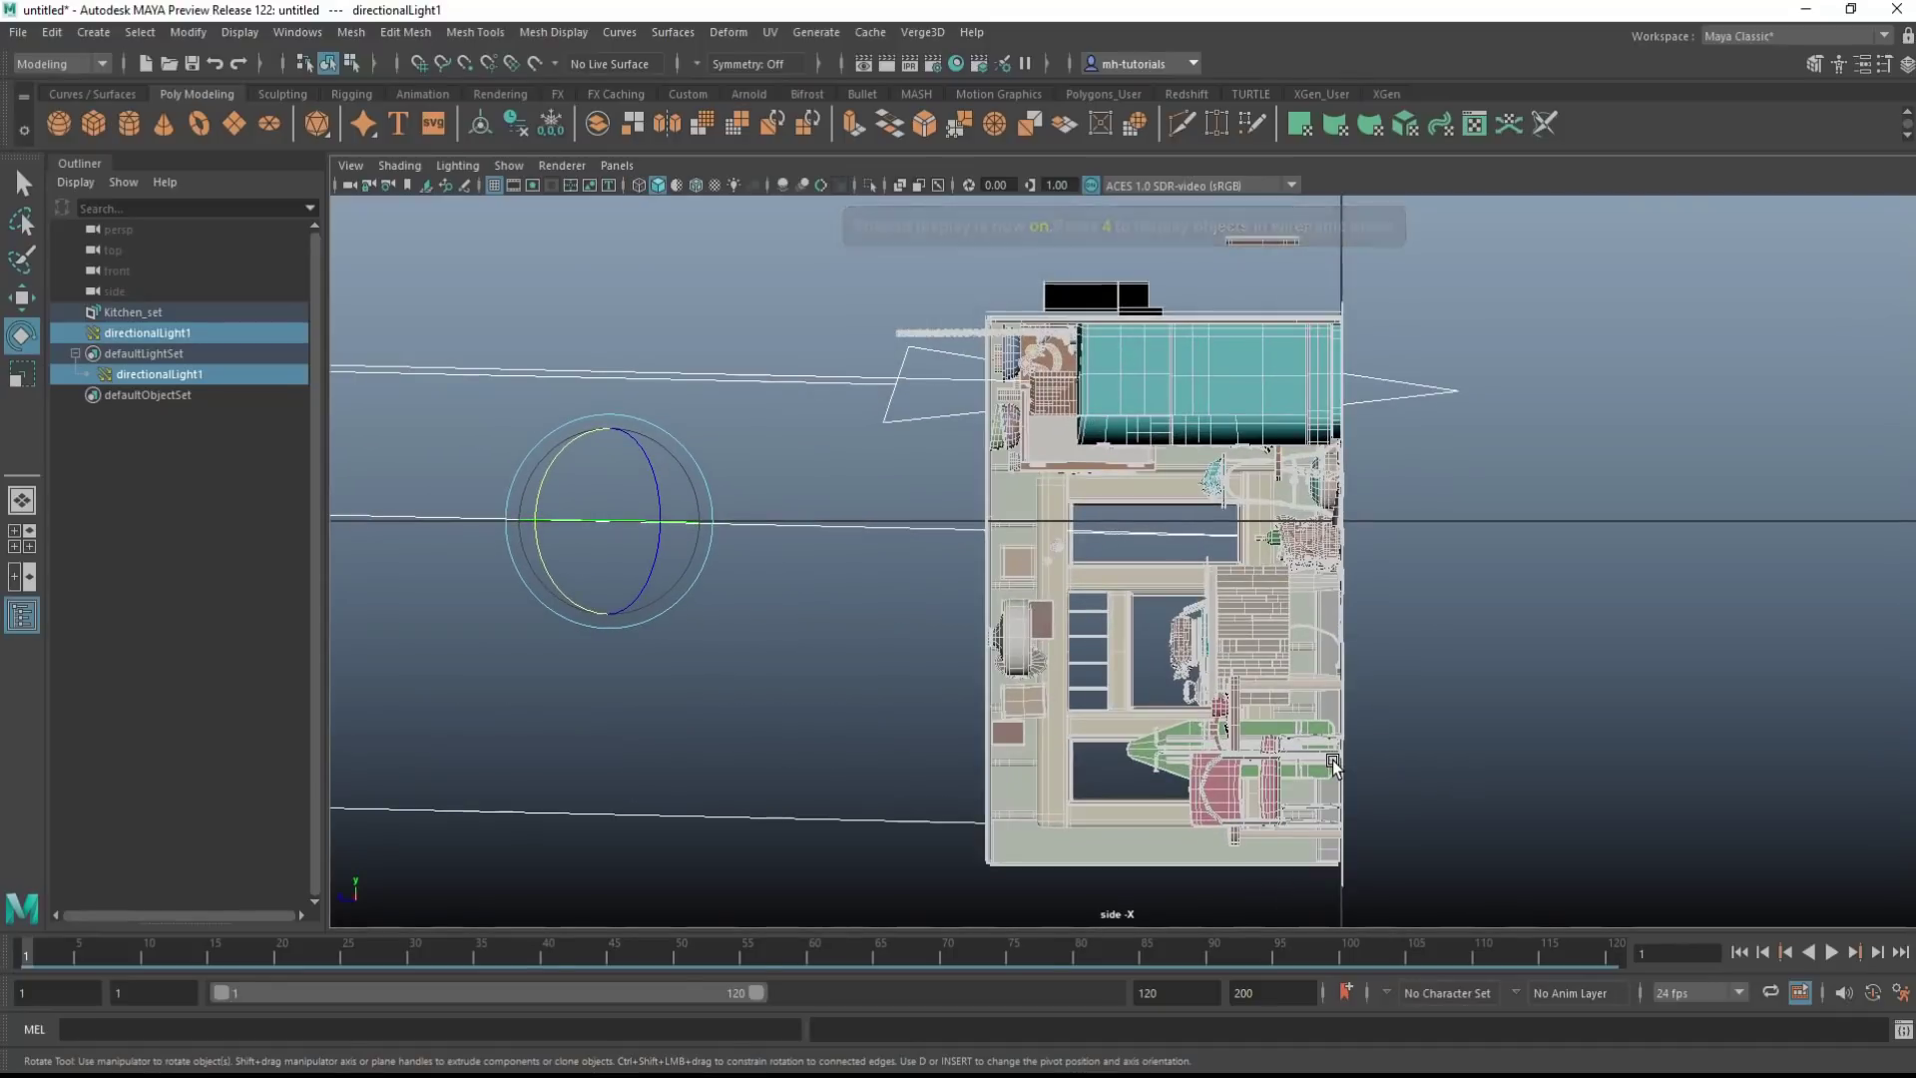
pyautogui.press('7')
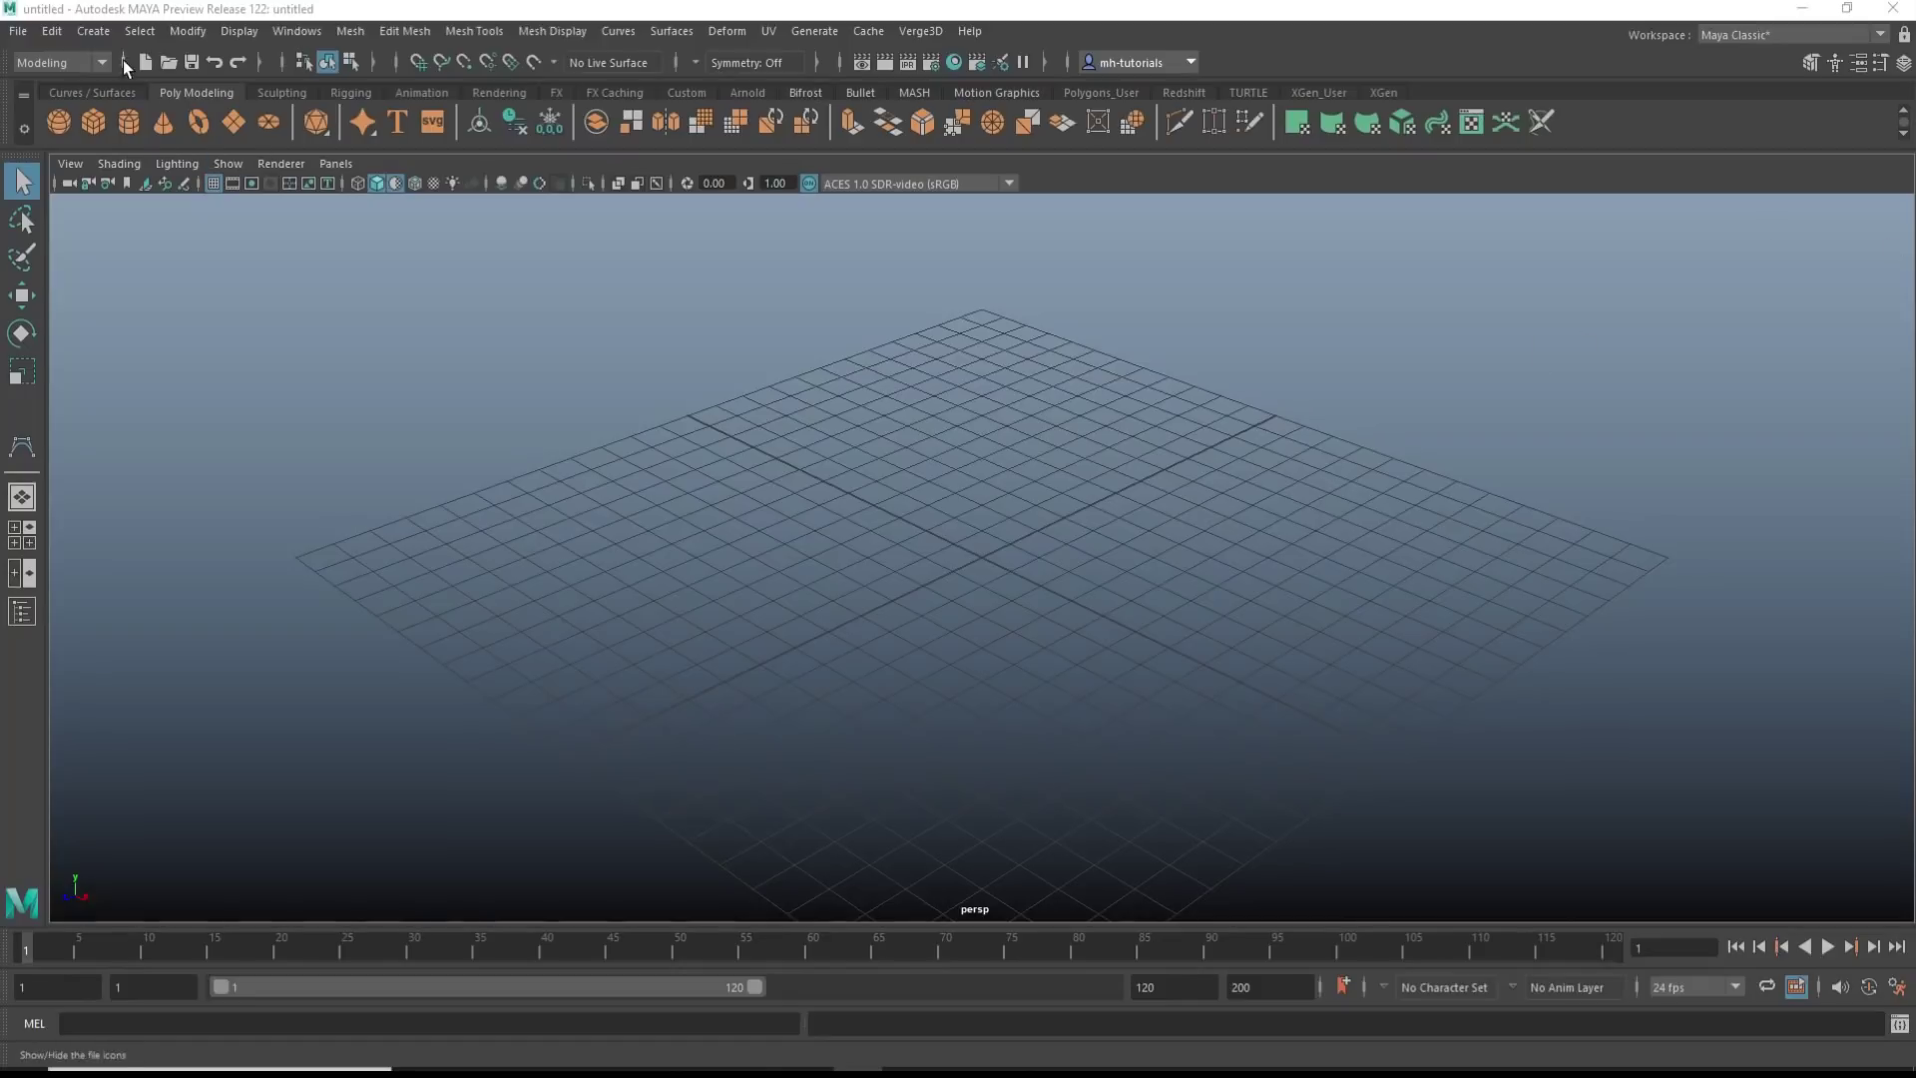
# Draw an S-shaped curve with seven control vertices across the grid using the CV Curve Tool
pyautogui.click(93, 33)
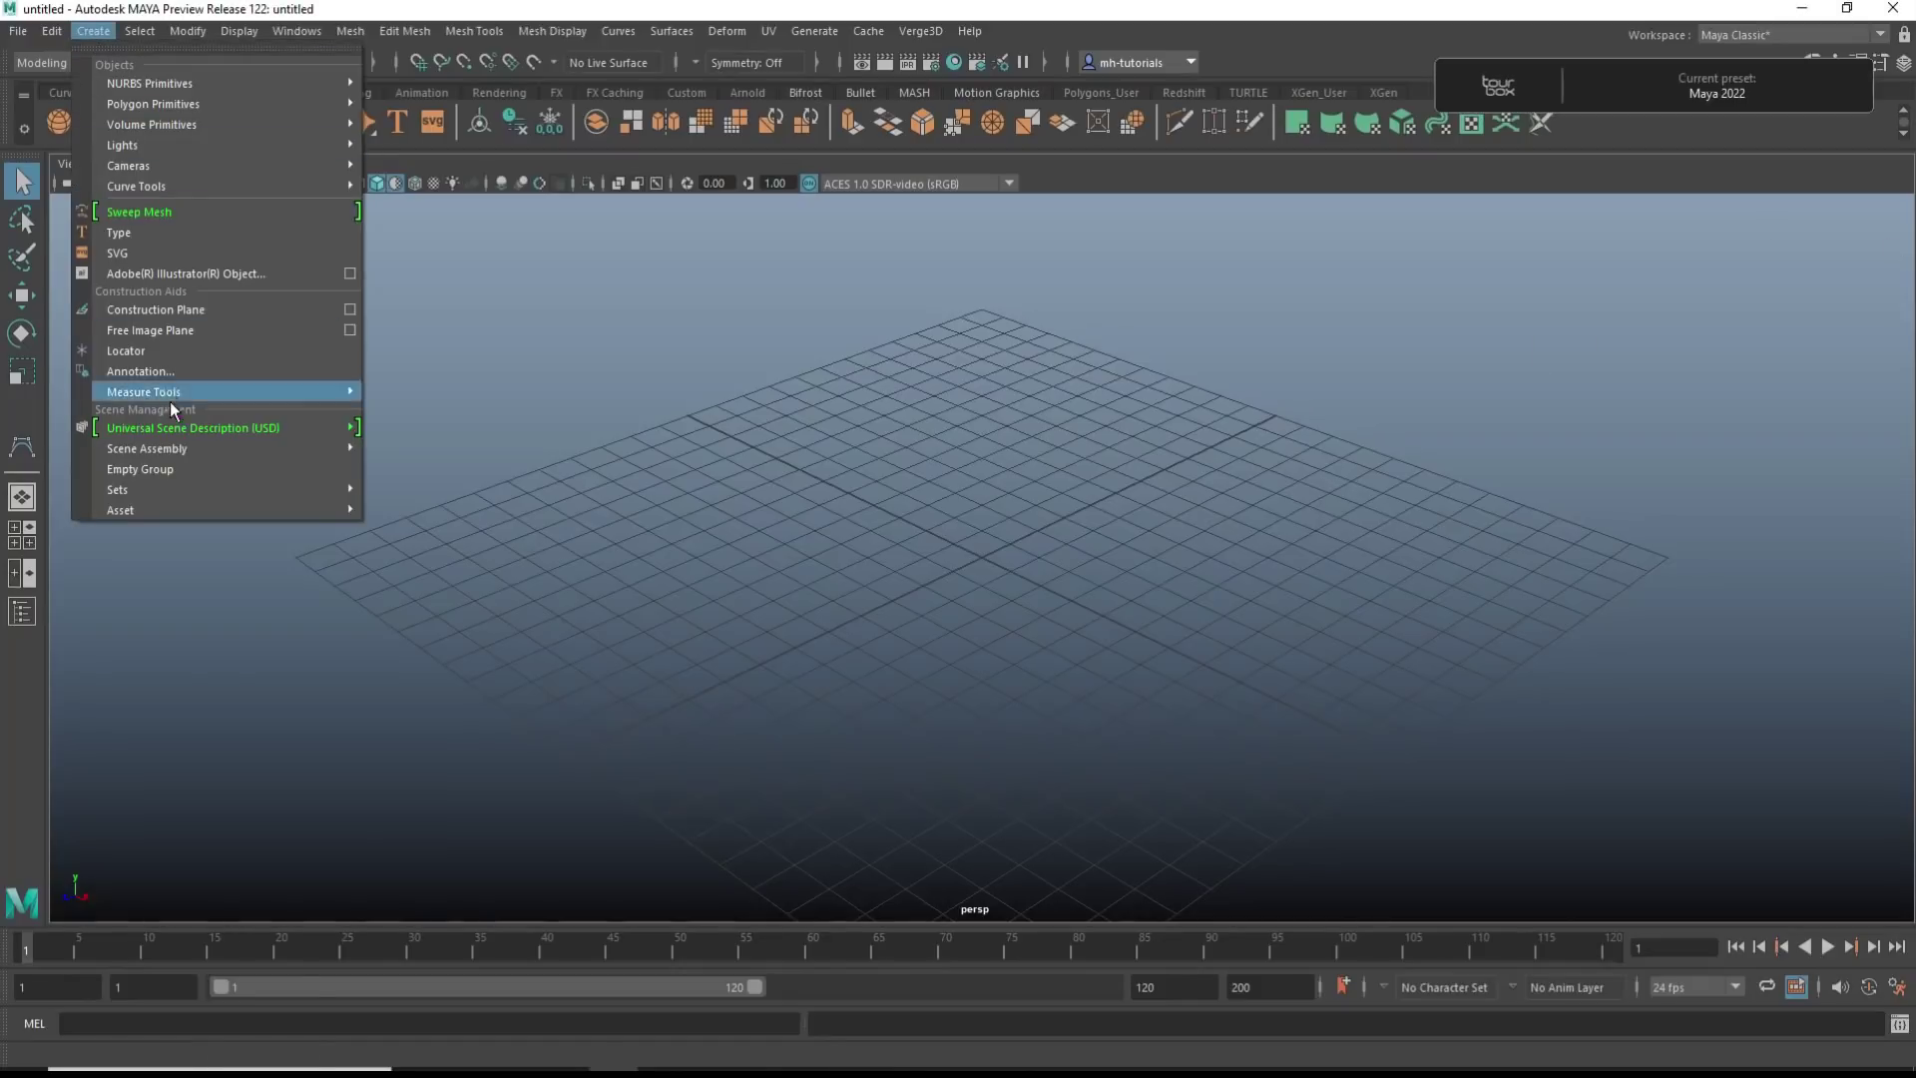
pyautogui.moveTo(182, 182)
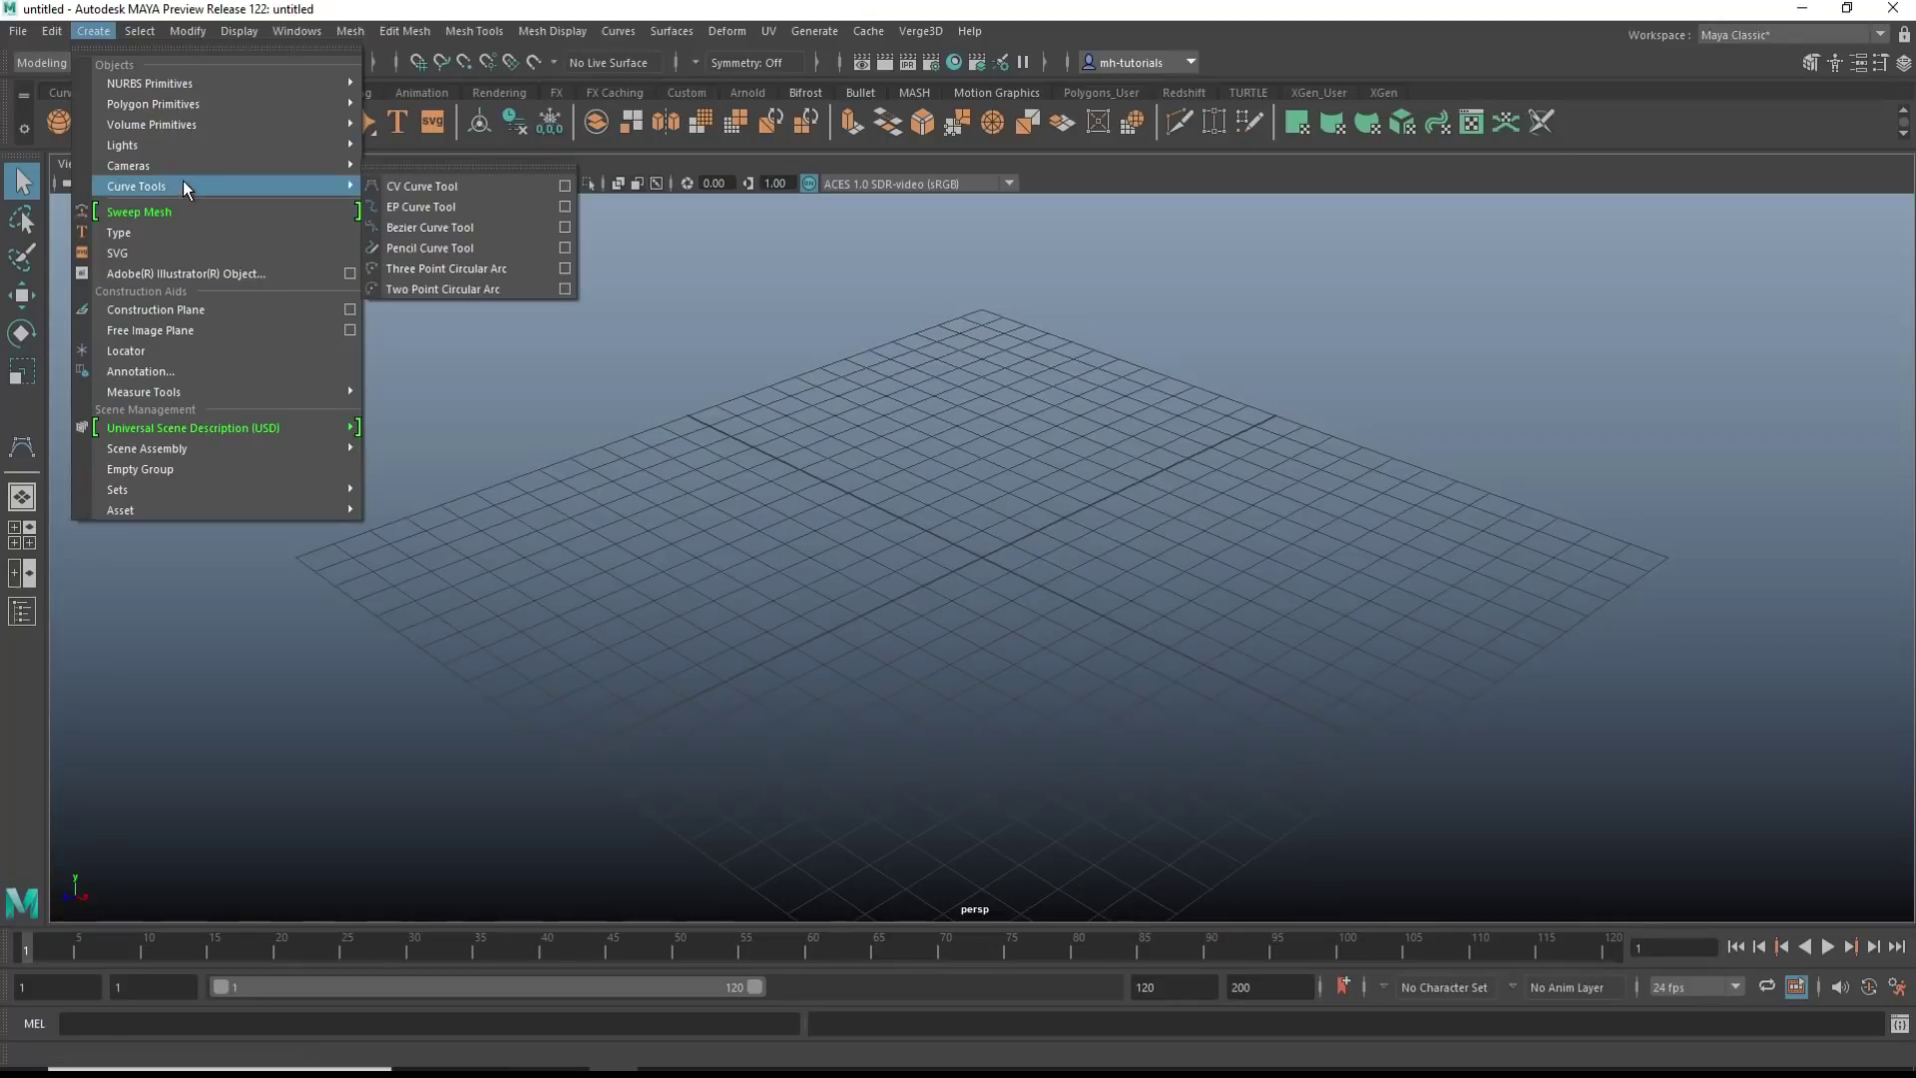
pyautogui.click(444, 187)
pyautogui.click(707, 584)
pyautogui.click(865, 704)
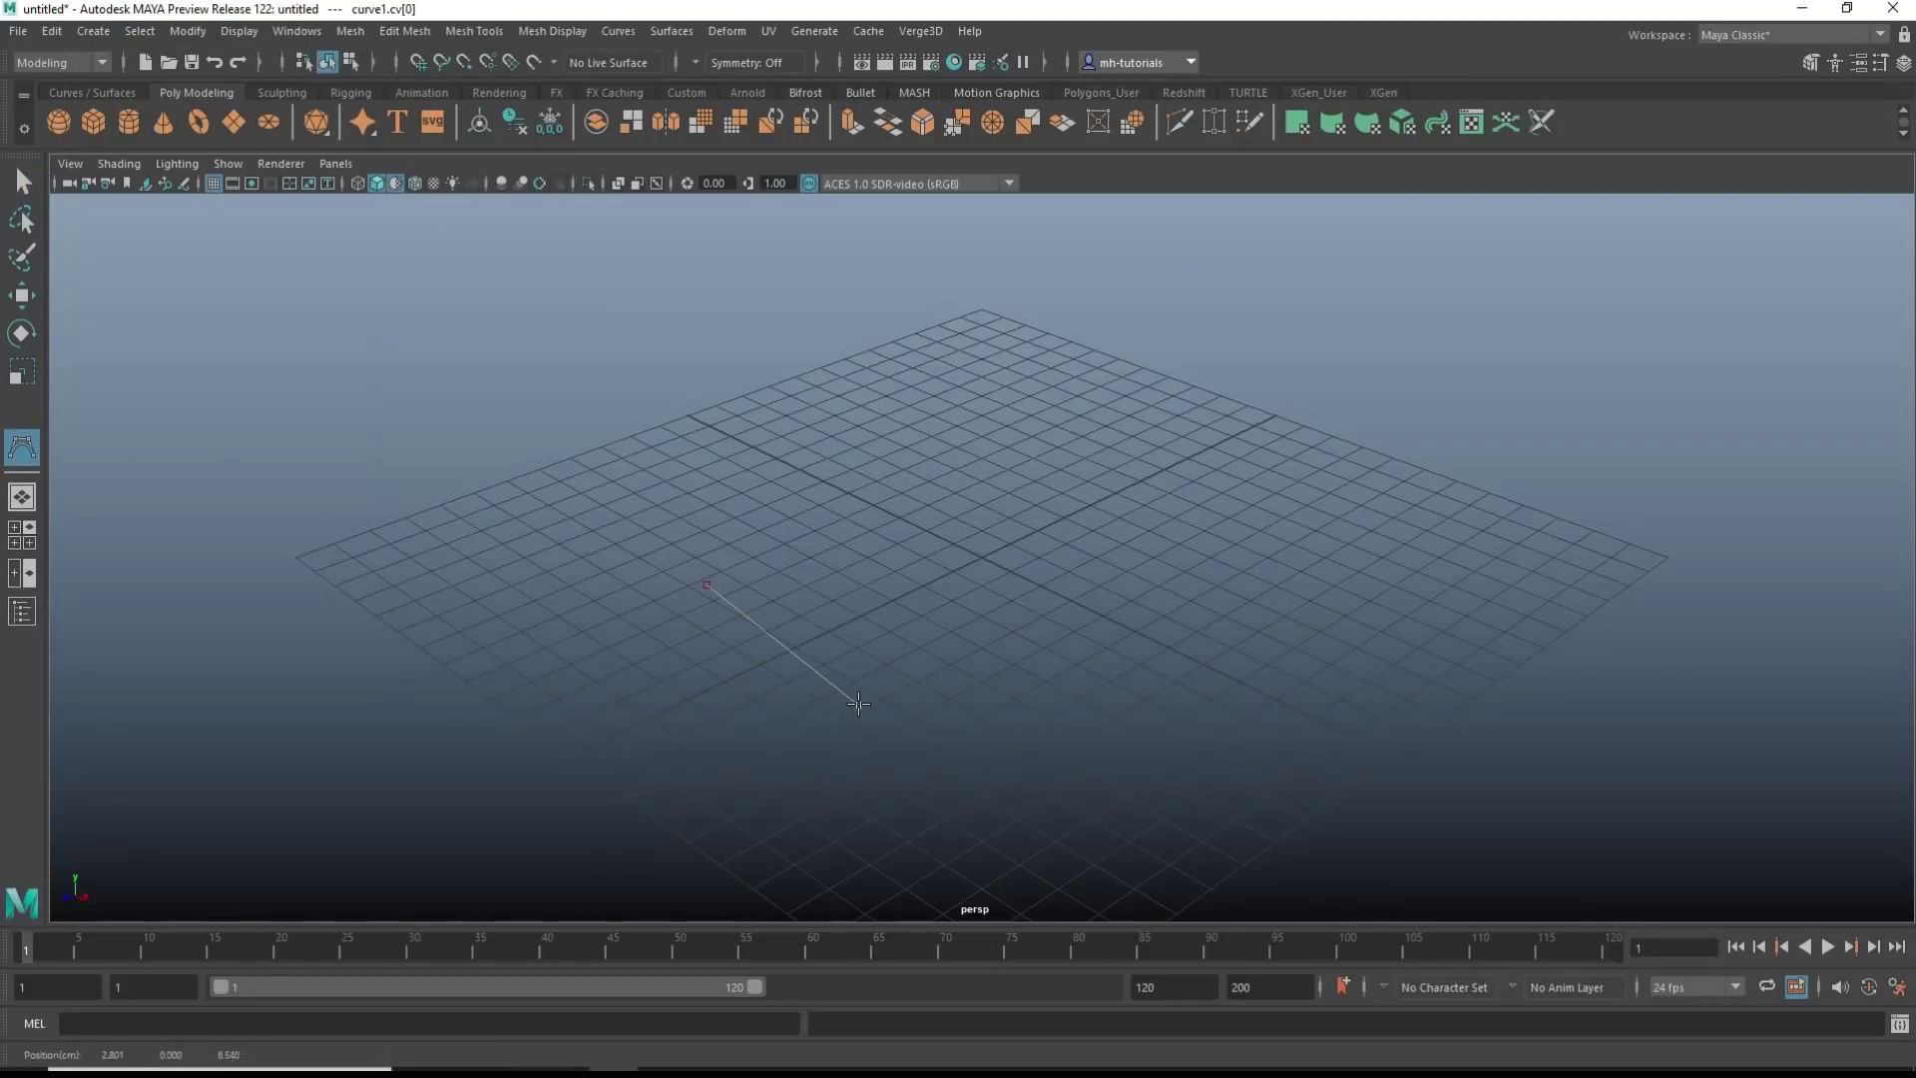
pyautogui.click(1138, 630)
pyautogui.click(1059, 404)
pyautogui.click(1320, 401)
pyautogui.click(1363, 565)
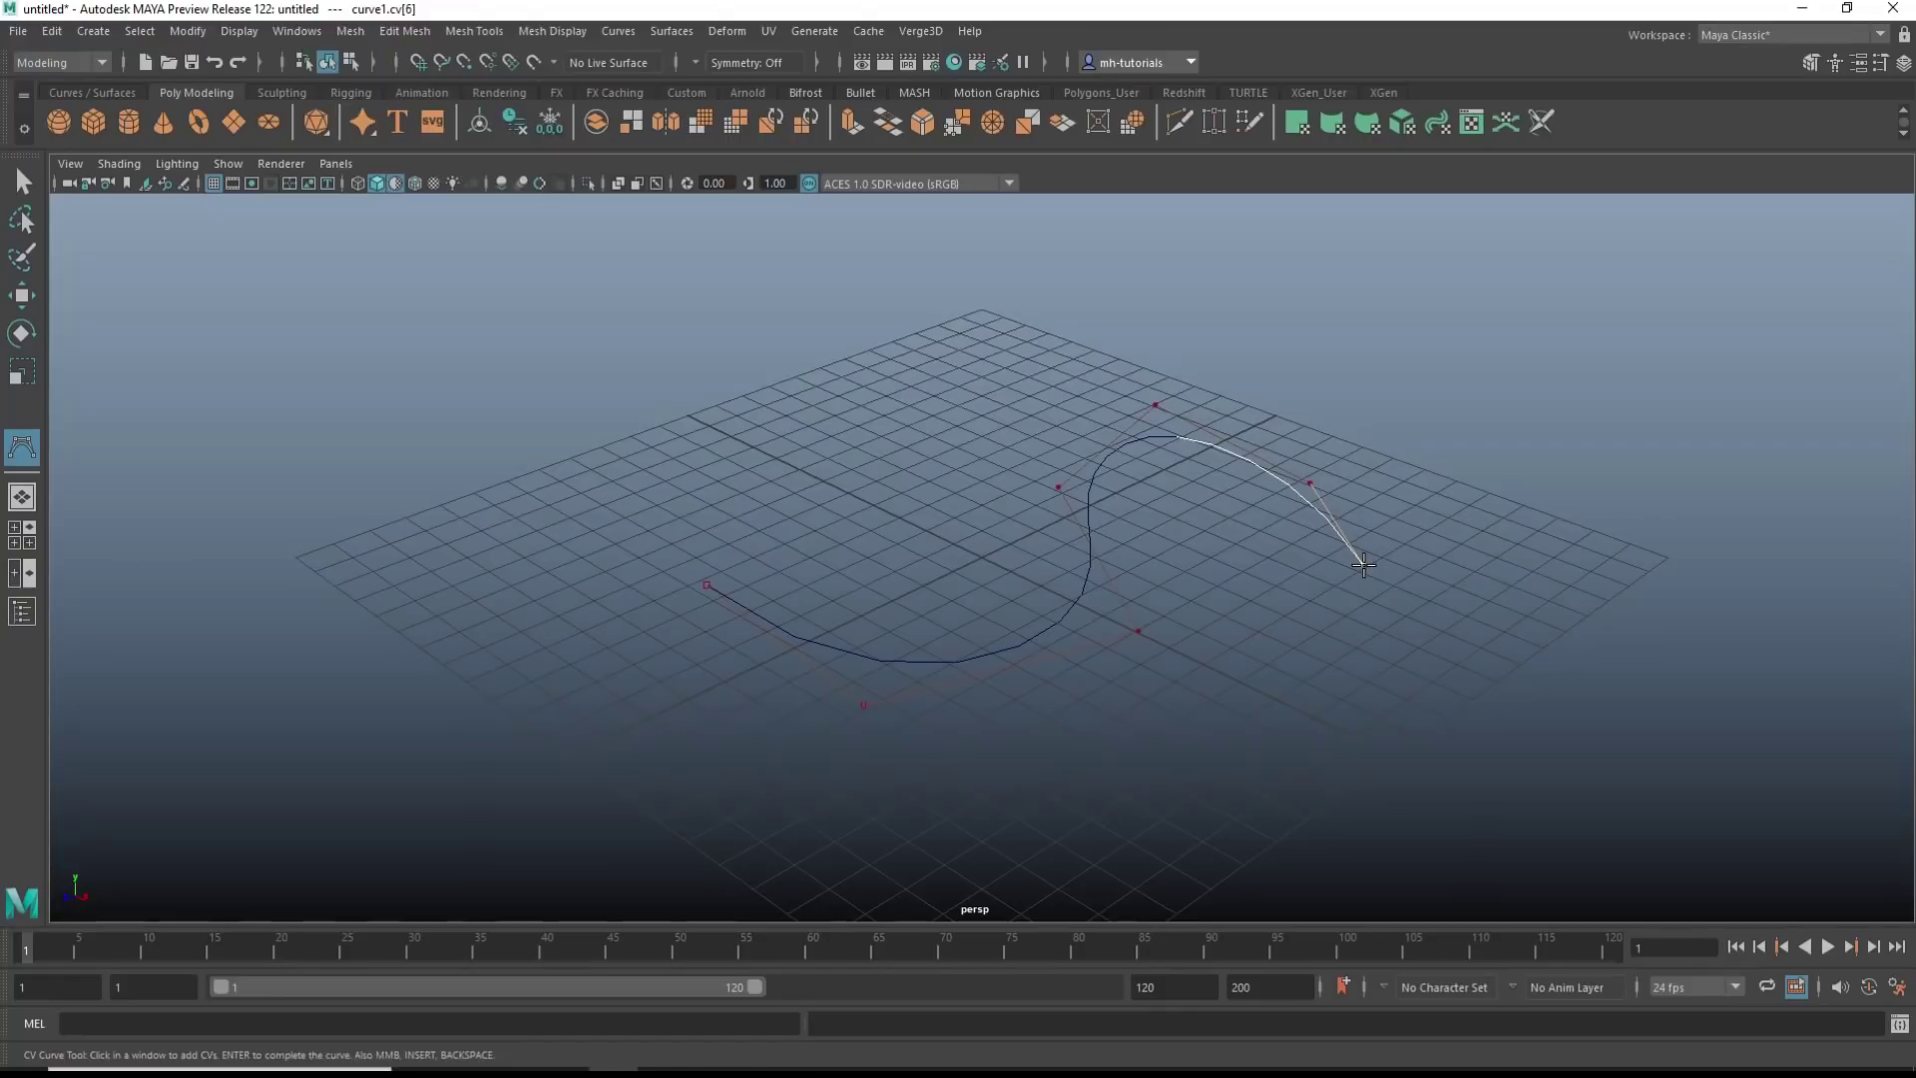
pyautogui.press('Return')
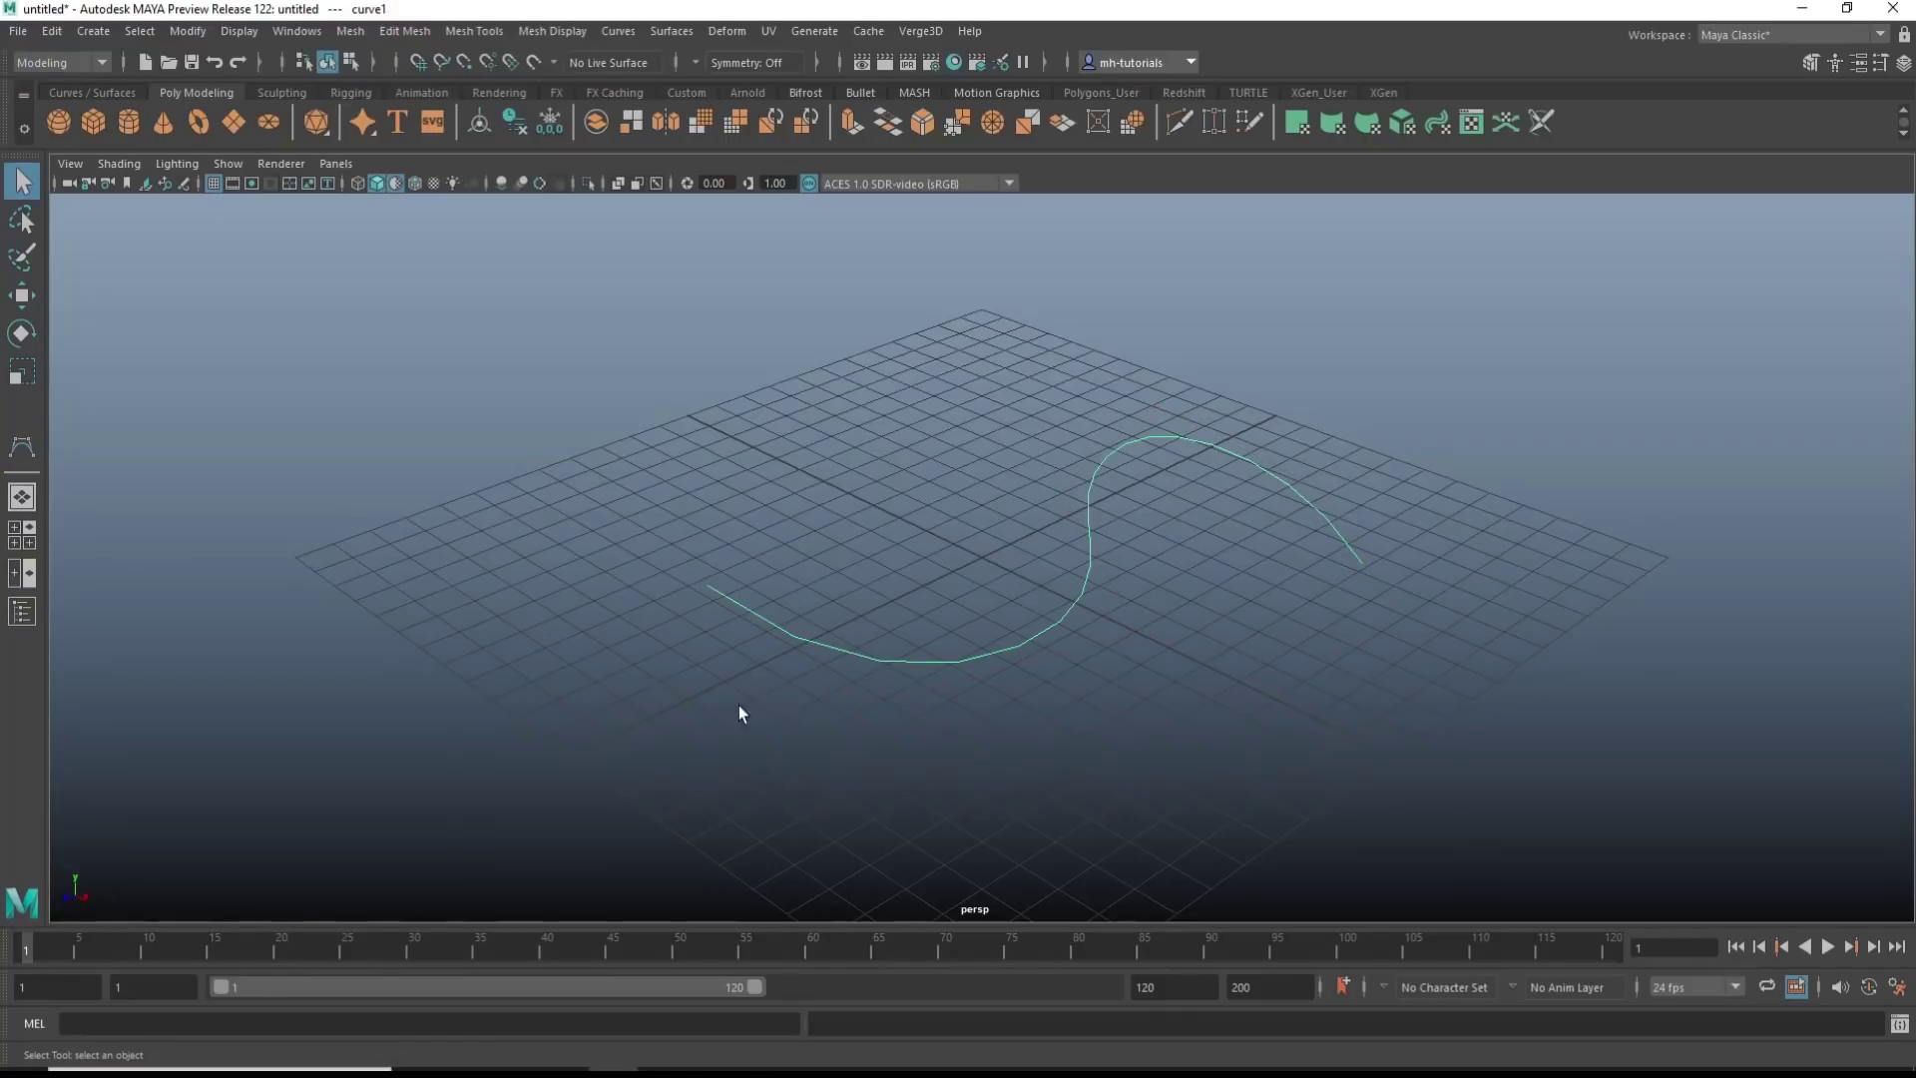
# Create a sweep mesh from the S-shaped curve
pyautogui.keyDown('alt'); pyautogui.moveTo(740, 712); pyautogui.dragTo(945, 739); pyautogui.keyUp('alt')
pyautogui.keyDown('alt'); pyautogui.moveTo(945, 739); pyautogui.dragTo(795, 746, button='middle'); pyautogui.keyUp('alt')
pyautogui.keyDown('alt'); pyautogui.moveTo(795, 746); pyautogui.dragTo(864, 761); pyautogui.keyUp('alt')
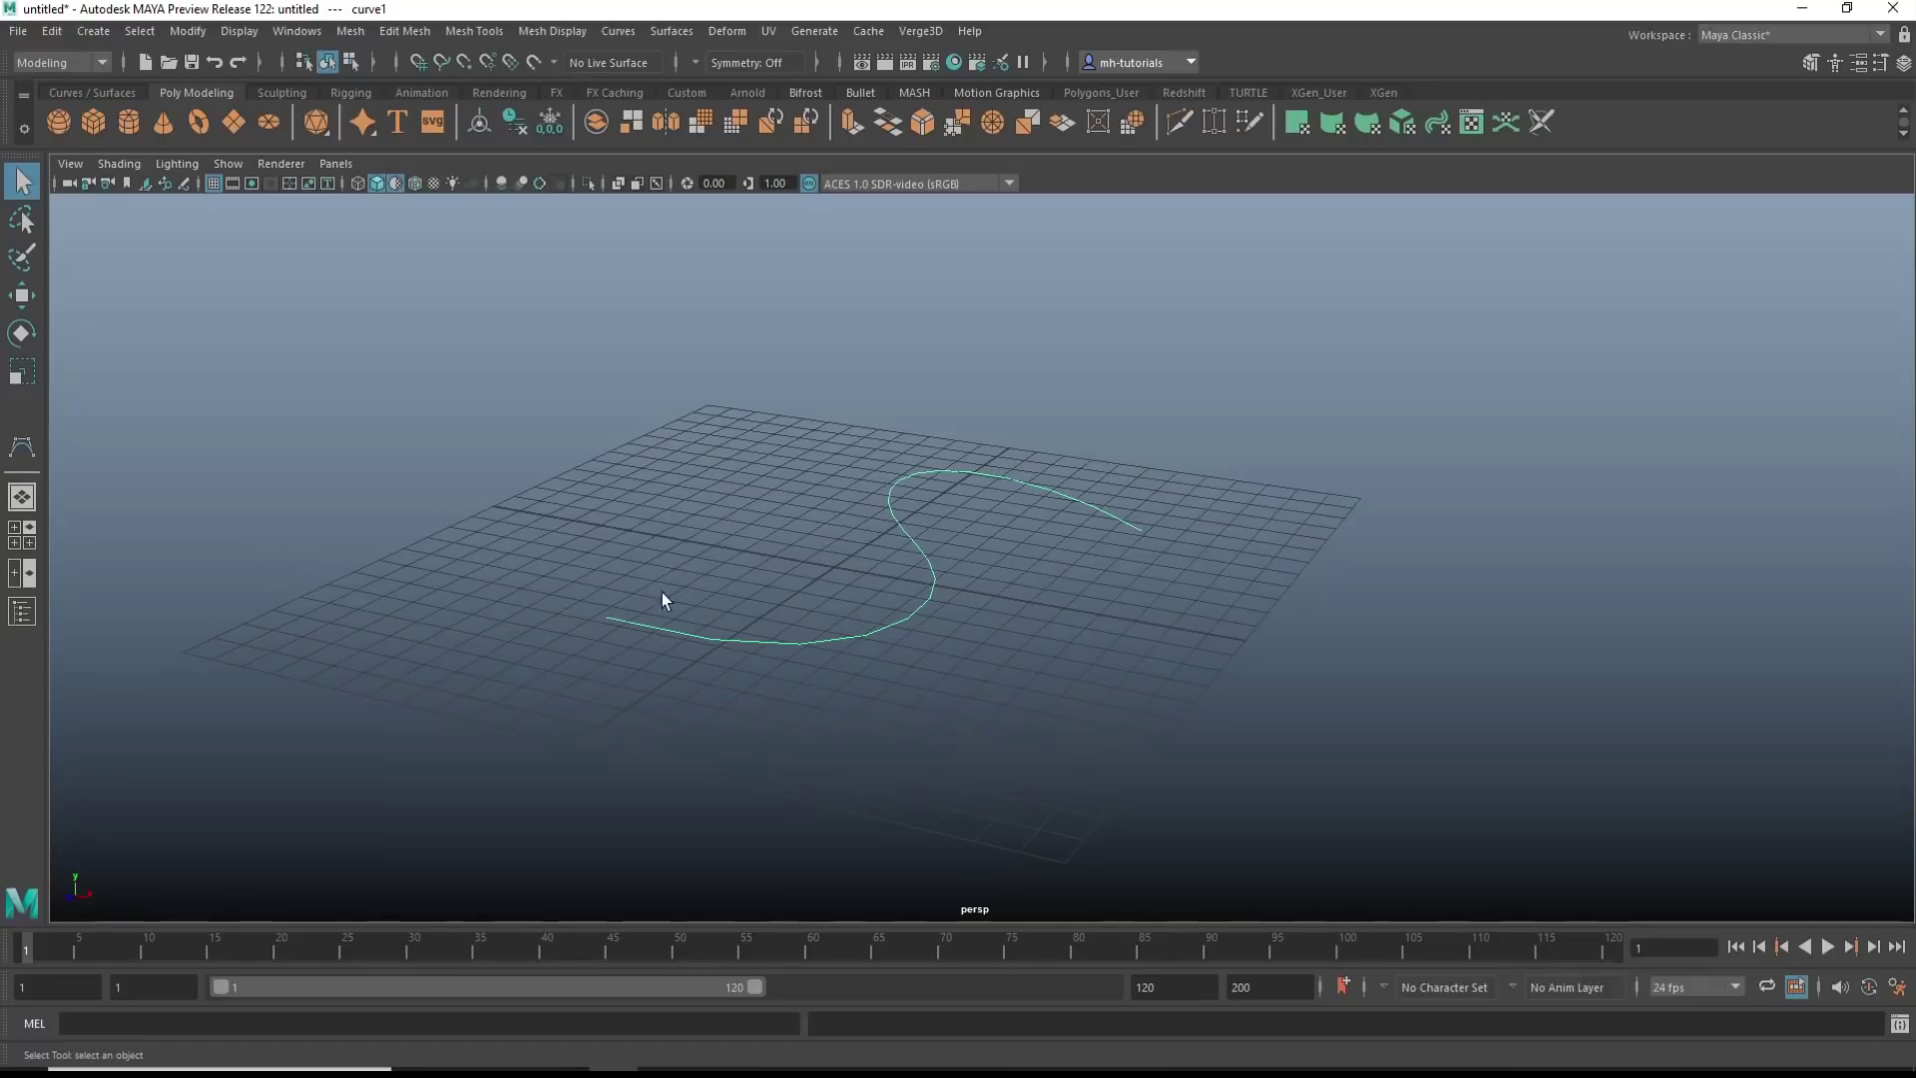
pyautogui.click(92, 32)
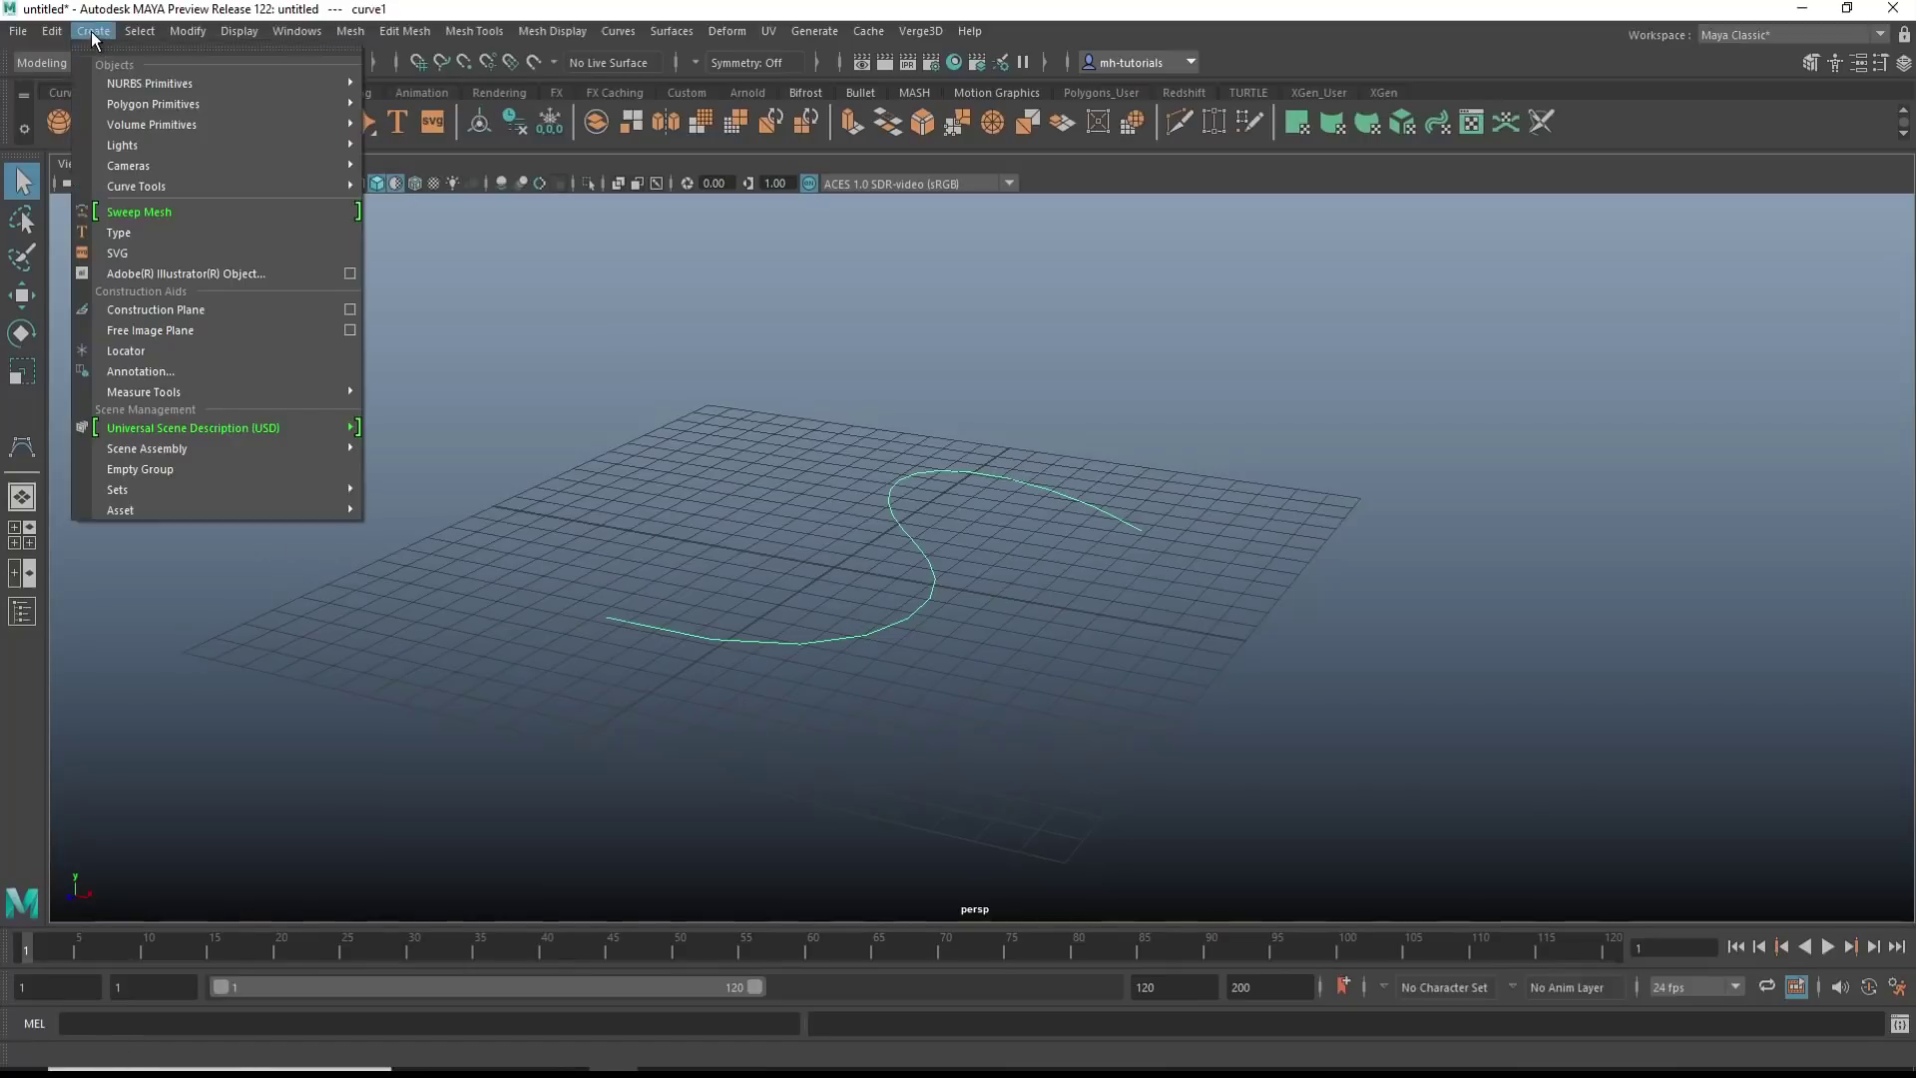
pyautogui.click(175, 214)
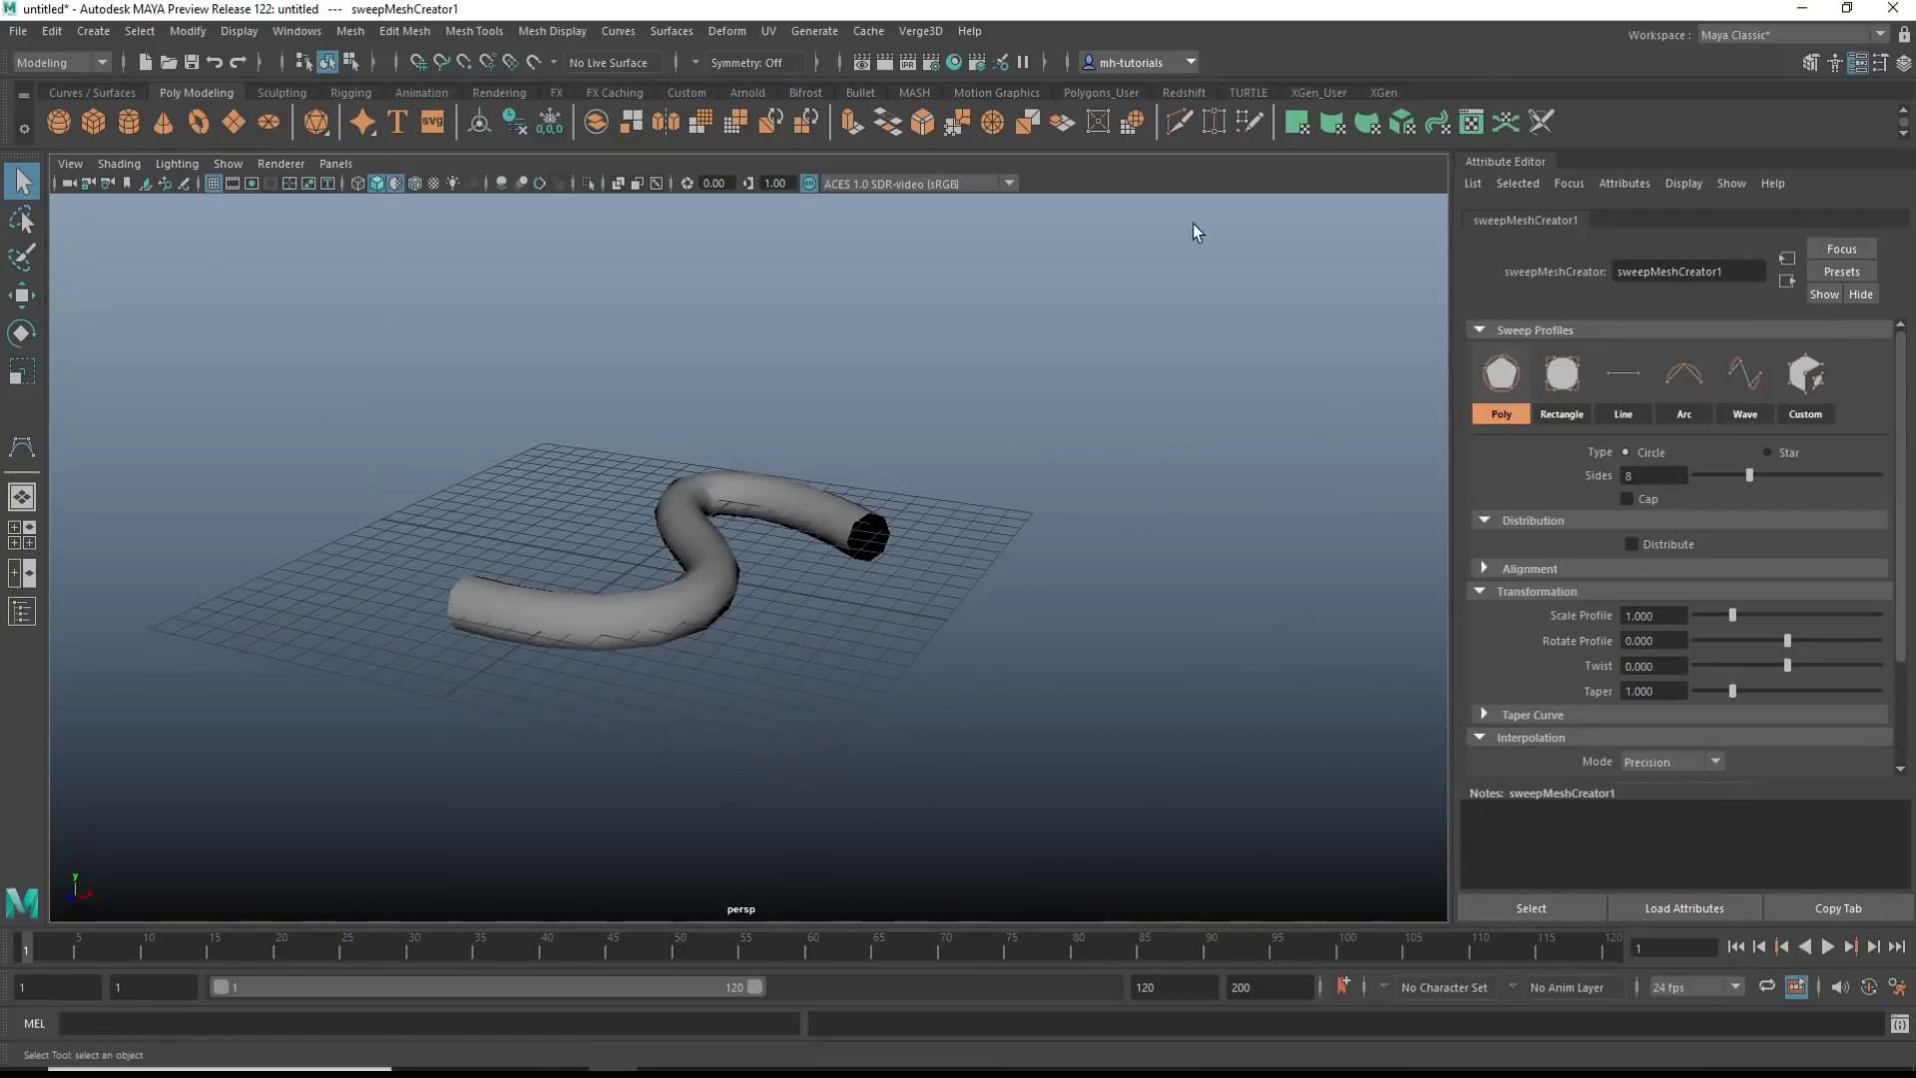
# Reduce the sweep mesh's circular Poly profile to 4 sides and further down to 3 sides
pyautogui.scroll(-2, 1247, 407)
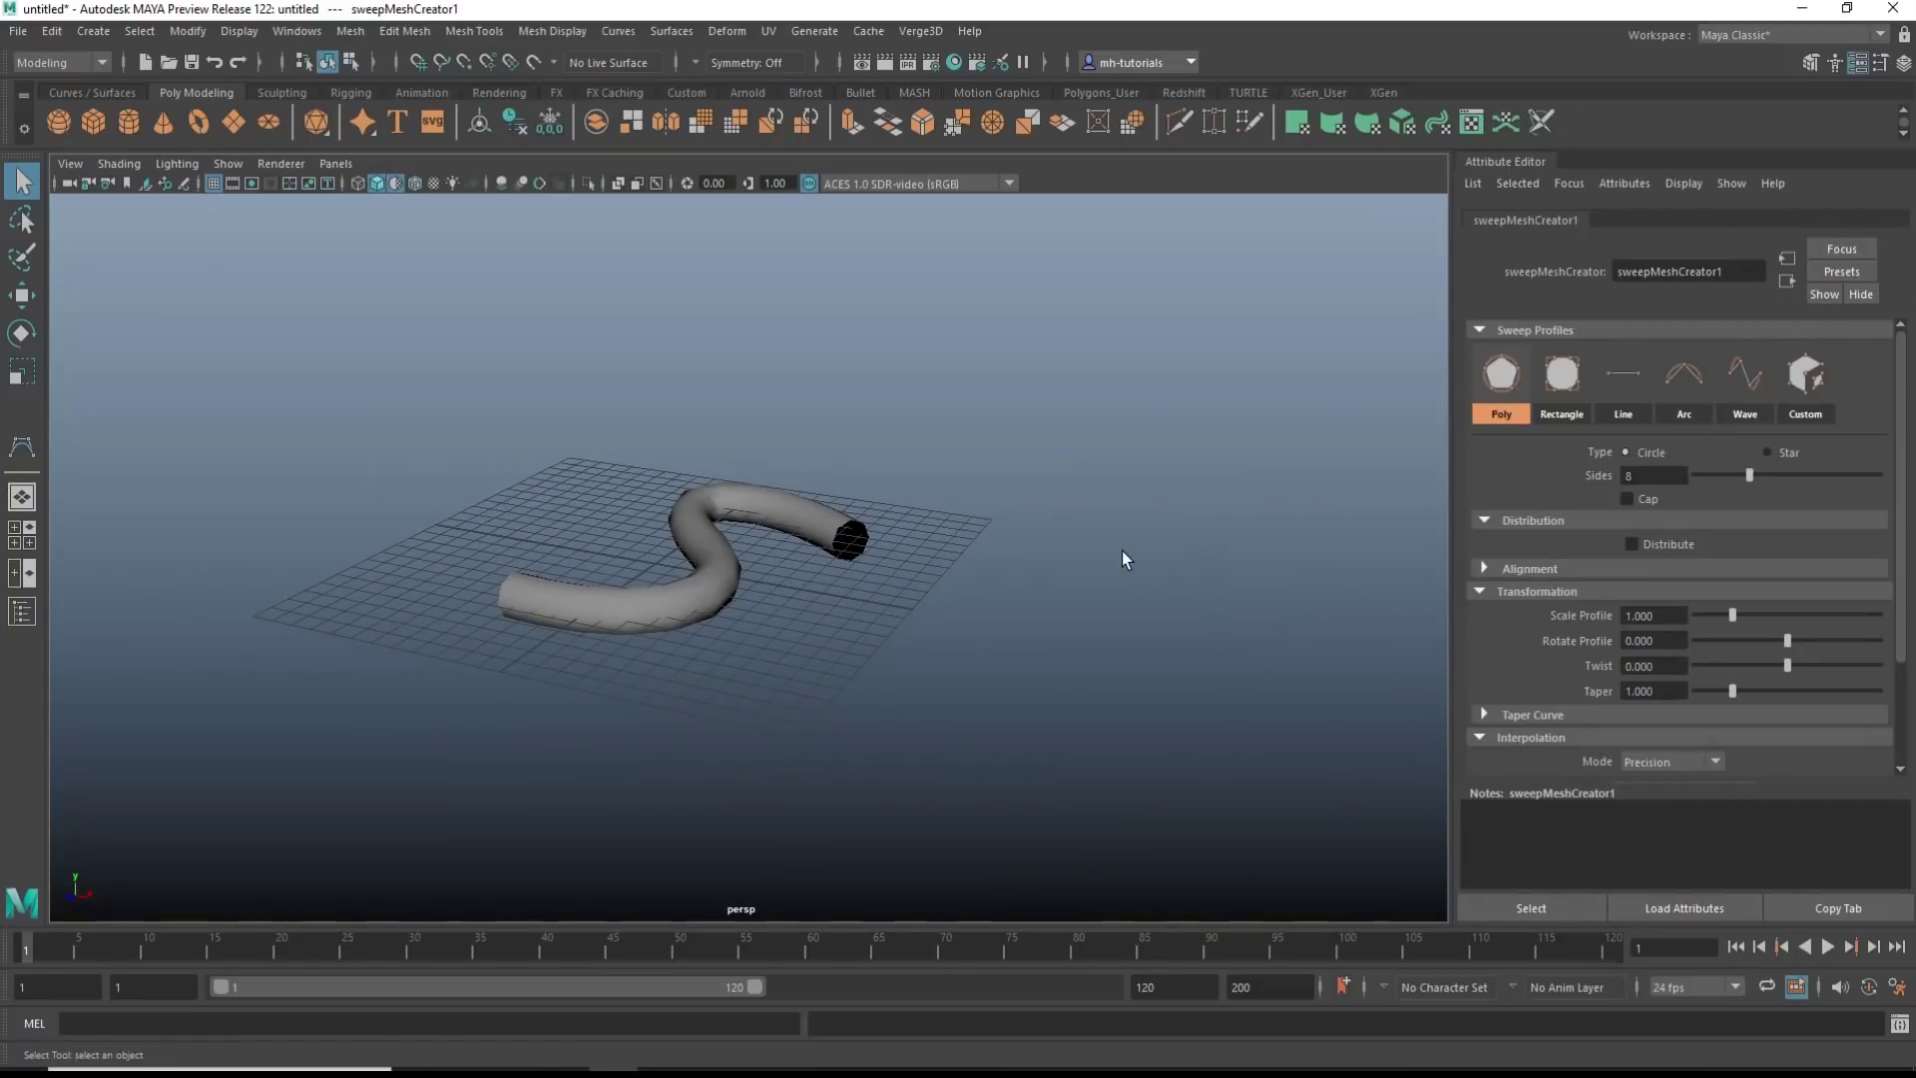
pyautogui.scroll(2, 804, 629)
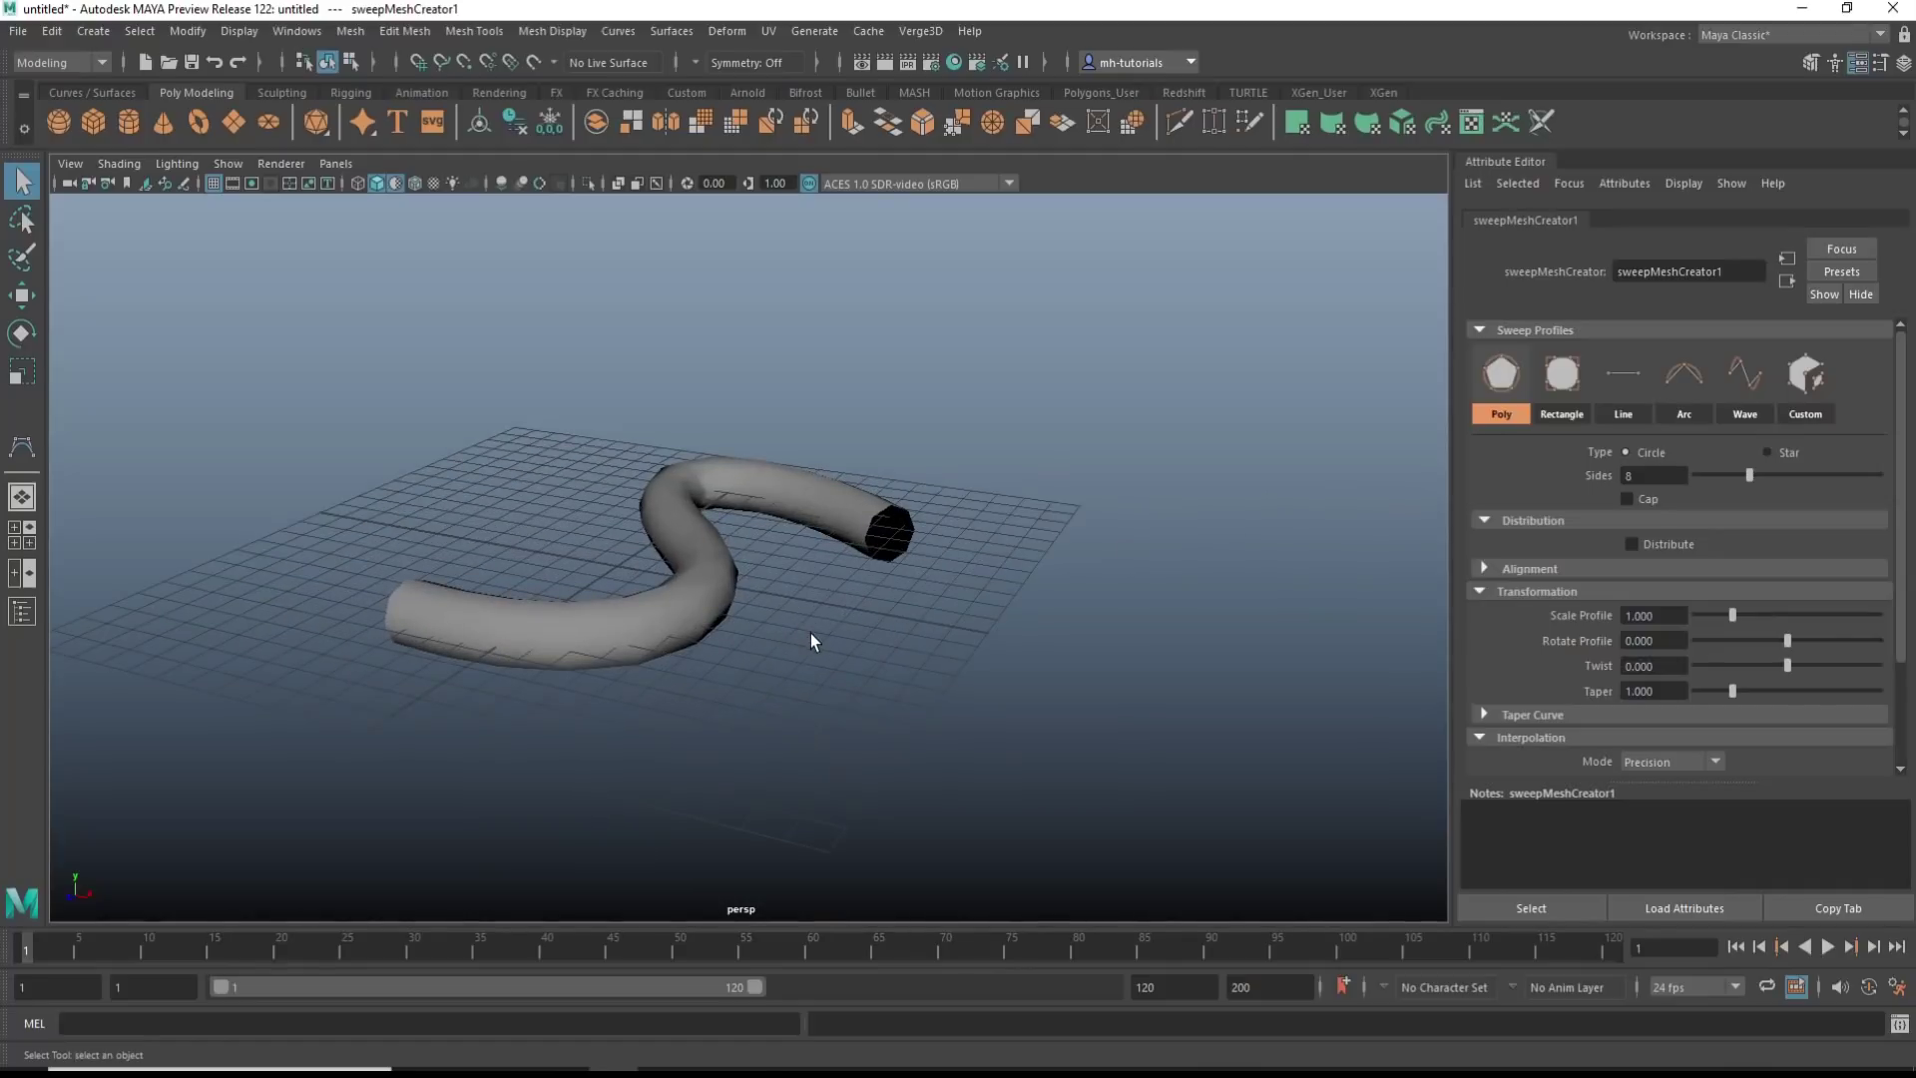
pyautogui.keyDown('alt'); pyautogui.moveTo(799, 730); pyautogui.dragTo(761, 718); pyautogui.keyUp('alt')
pyautogui.scroll(3, 894, 706)
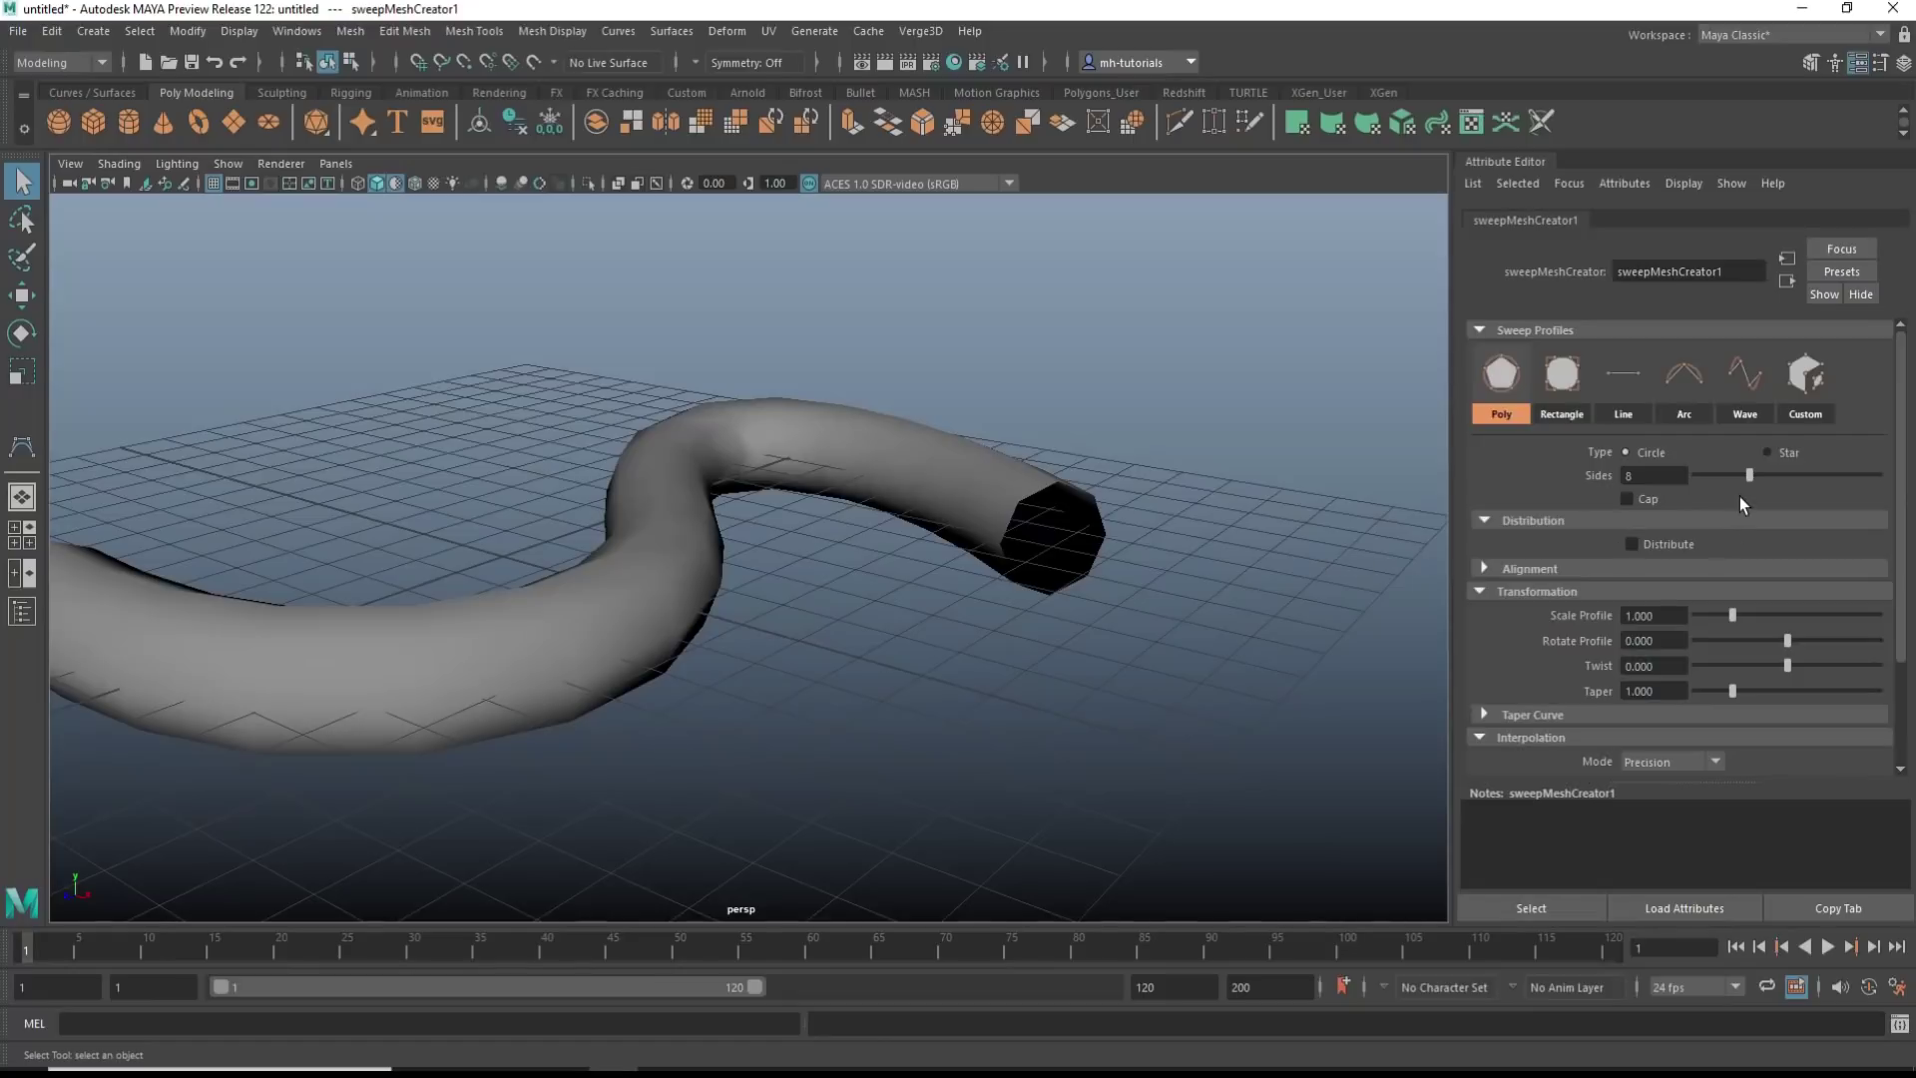
pyautogui.moveTo(1750, 481); pyautogui.dragTo(1710, 479)
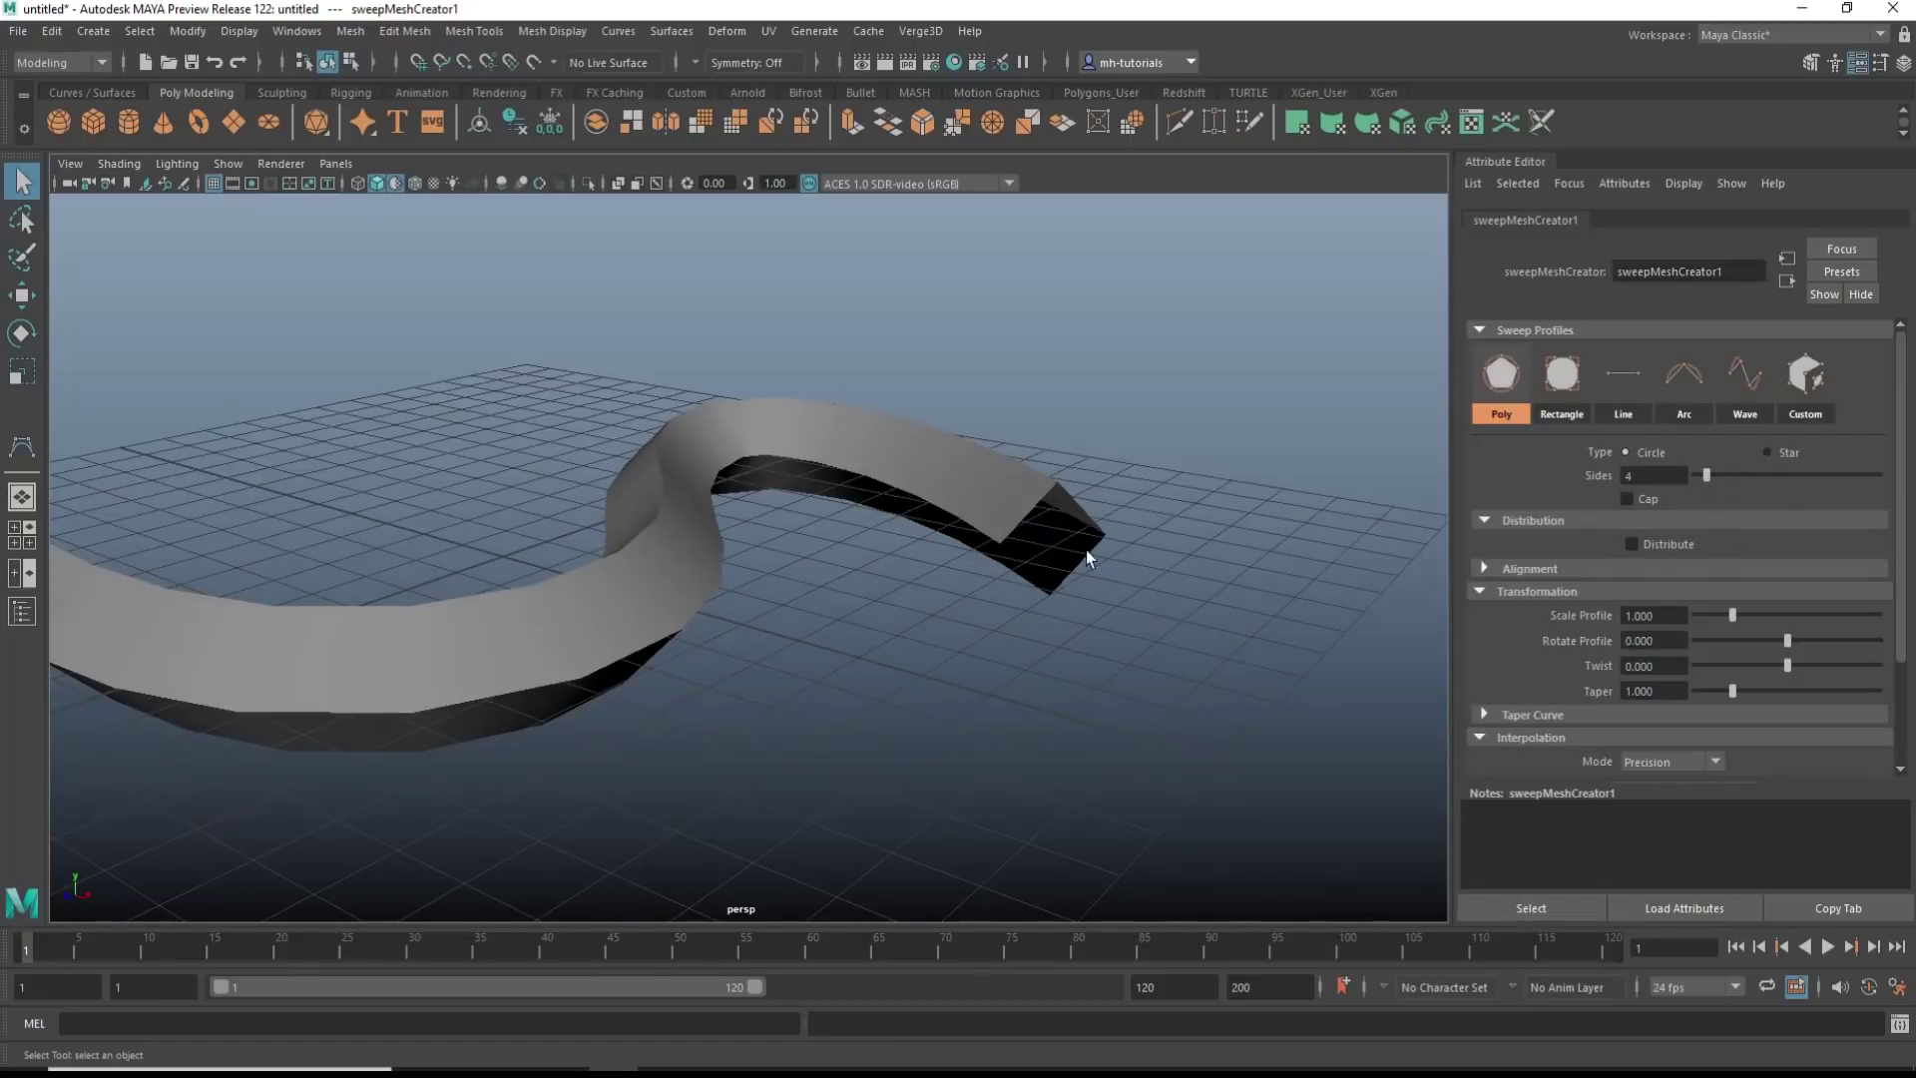
pyautogui.keyDown('alt'); pyautogui.moveTo(1086, 548); pyautogui.dragTo(1182, 601); pyautogui.keyUp('alt')
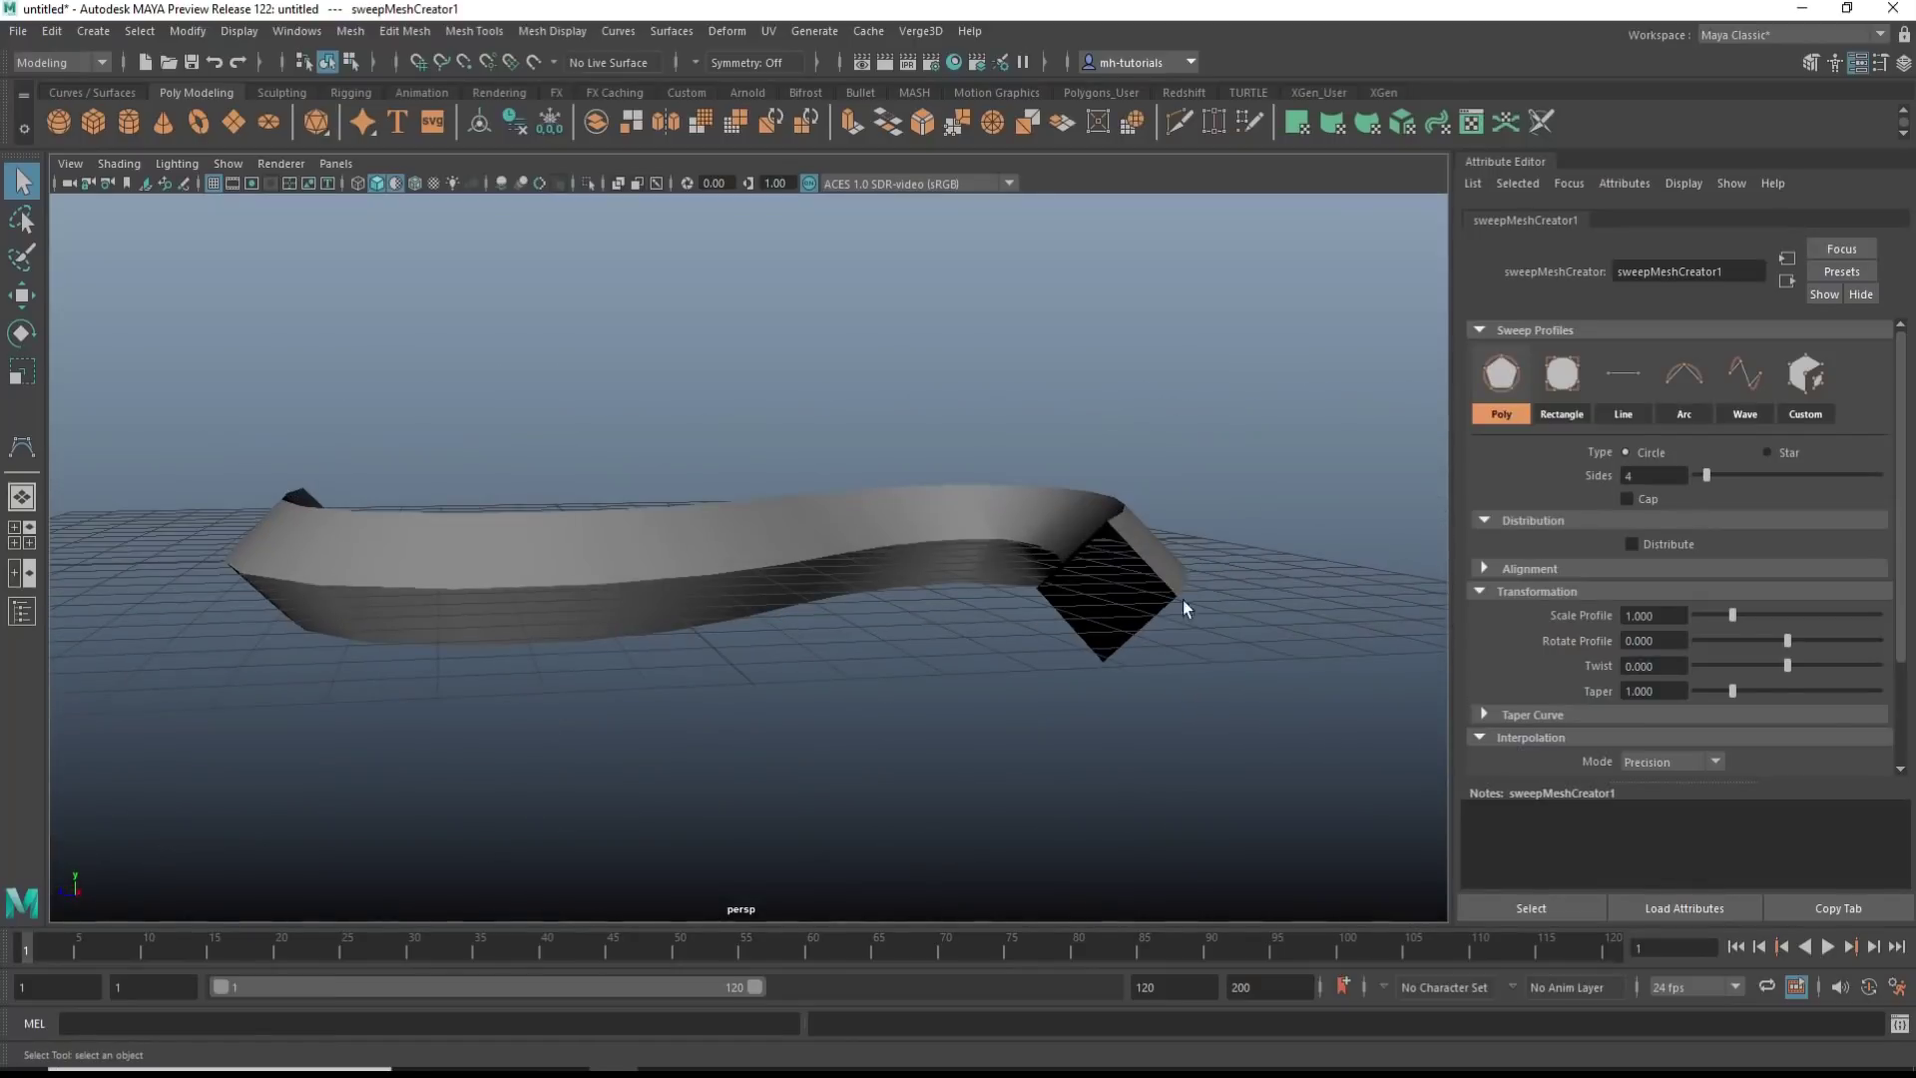
pyautogui.moveTo(1704, 475)
pyautogui.mouseDown()
pyautogui.moveTo(1763, 482)
pyautogui.moveTo(1692, 483)
pyautogui.mouseUp()
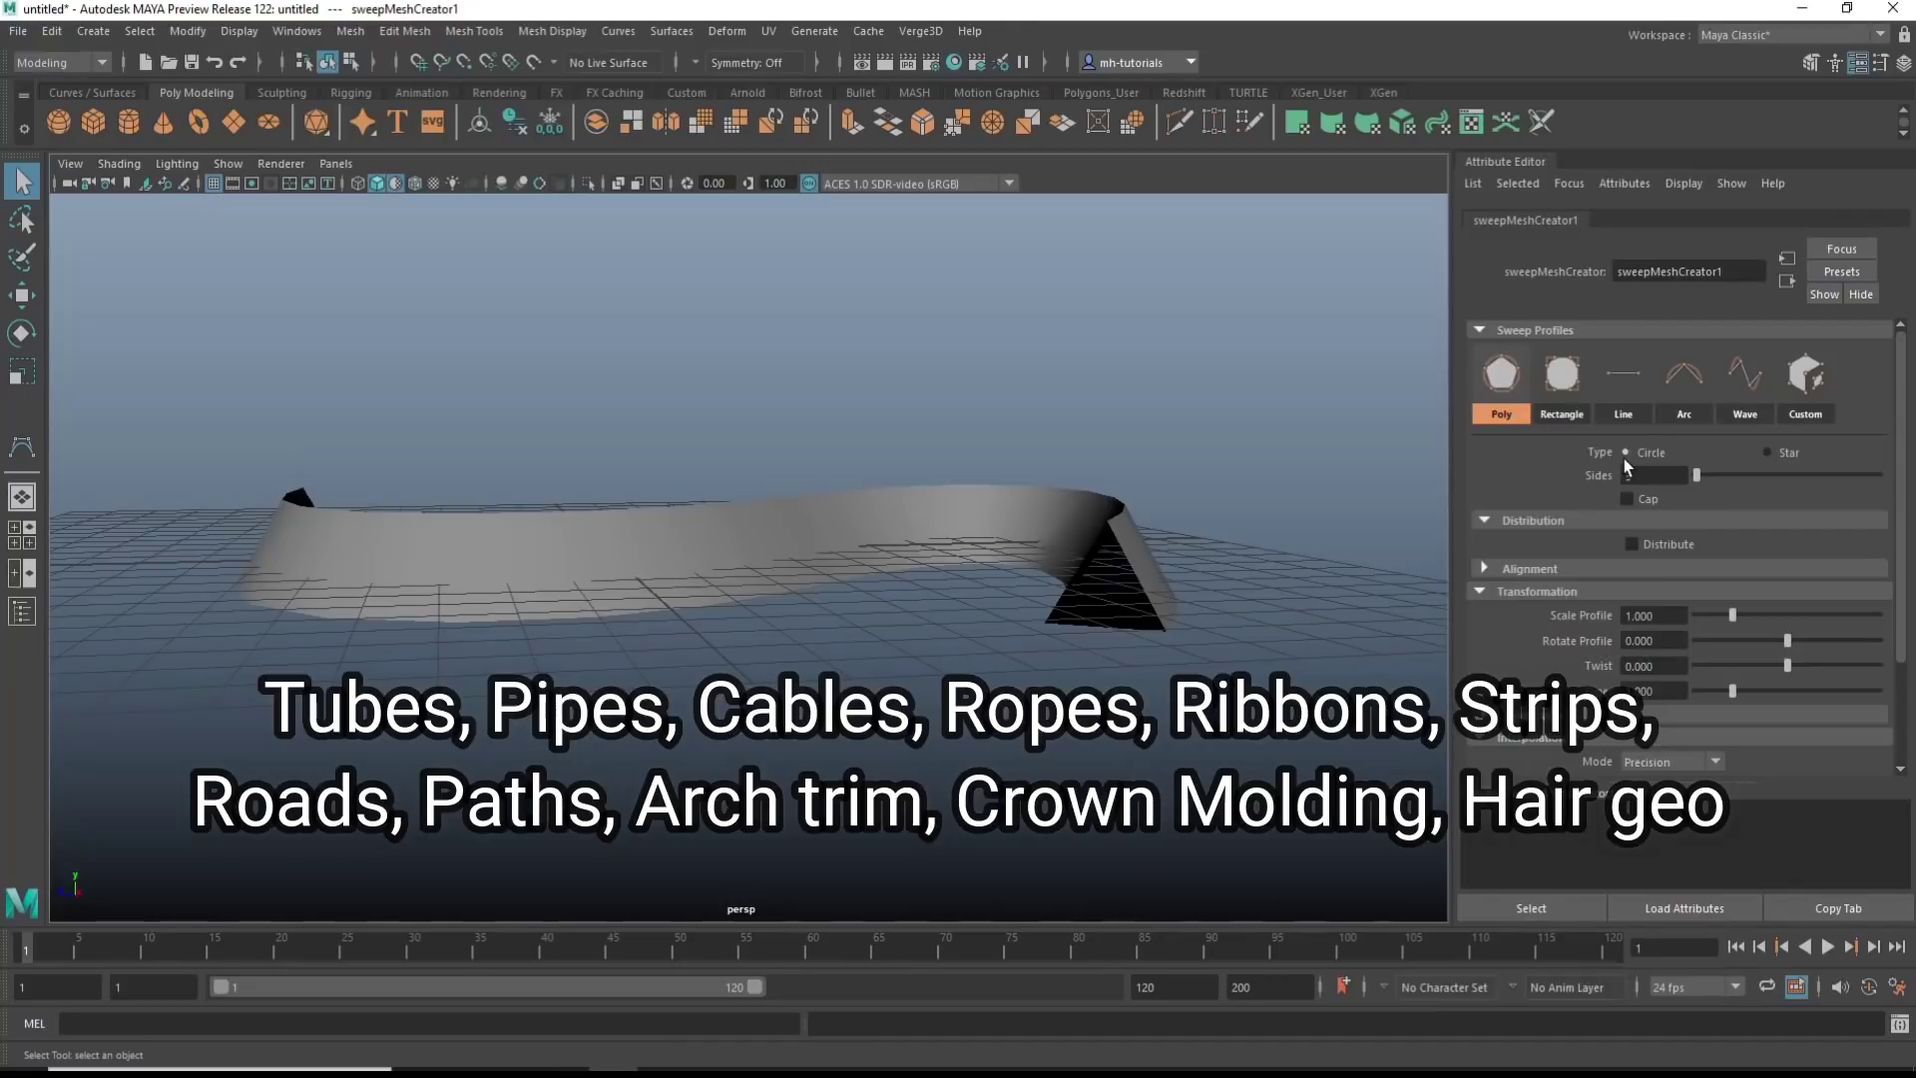
# Change the Poly profile type to Star with 5 sides and cap the ends of the sweep mesh
pyautogui.click(1767, 454)
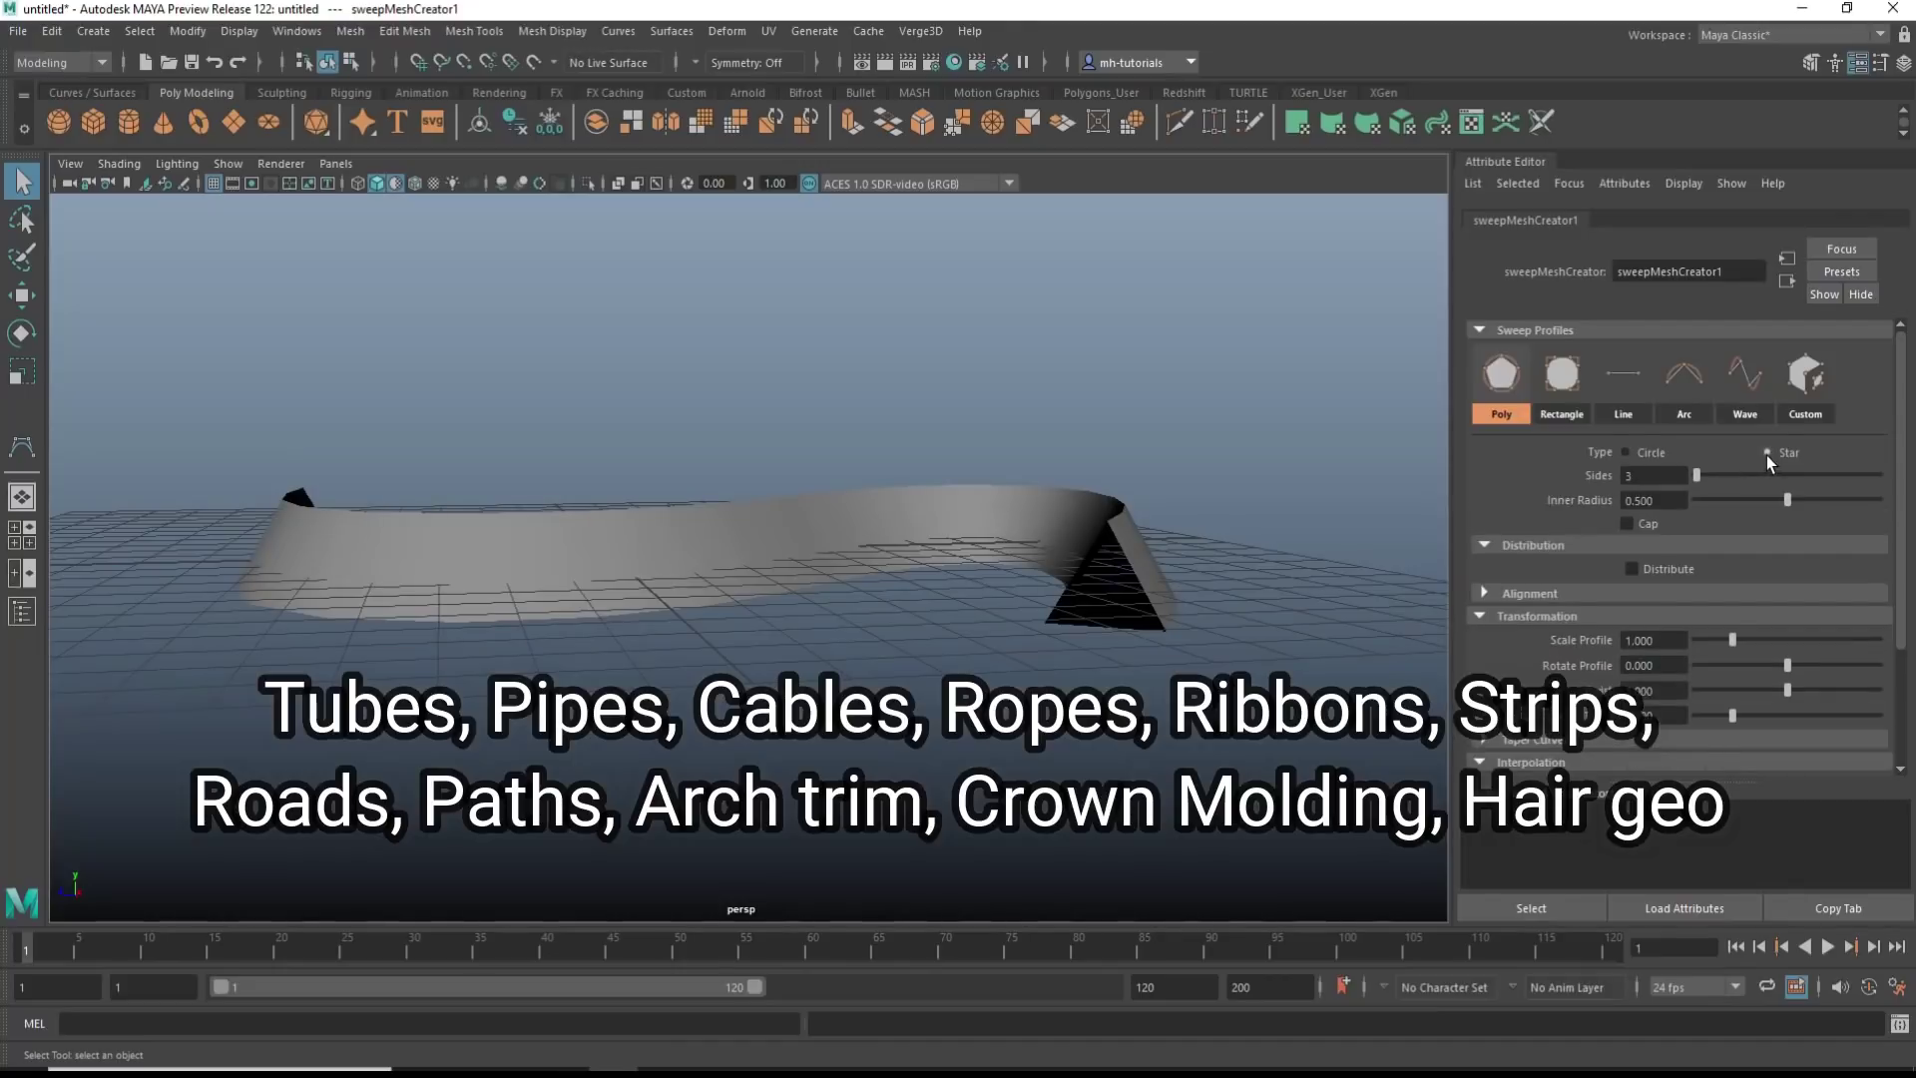
pyautogui.moveTo(1698, 485); pyautogui.dragTo(1717, 482)
pyautogui.keyDown('alt'); pyautogui.moveTo(1147, 662); pyautogui.dragTo(1096, 669); pyautogui.keyUp('alt')
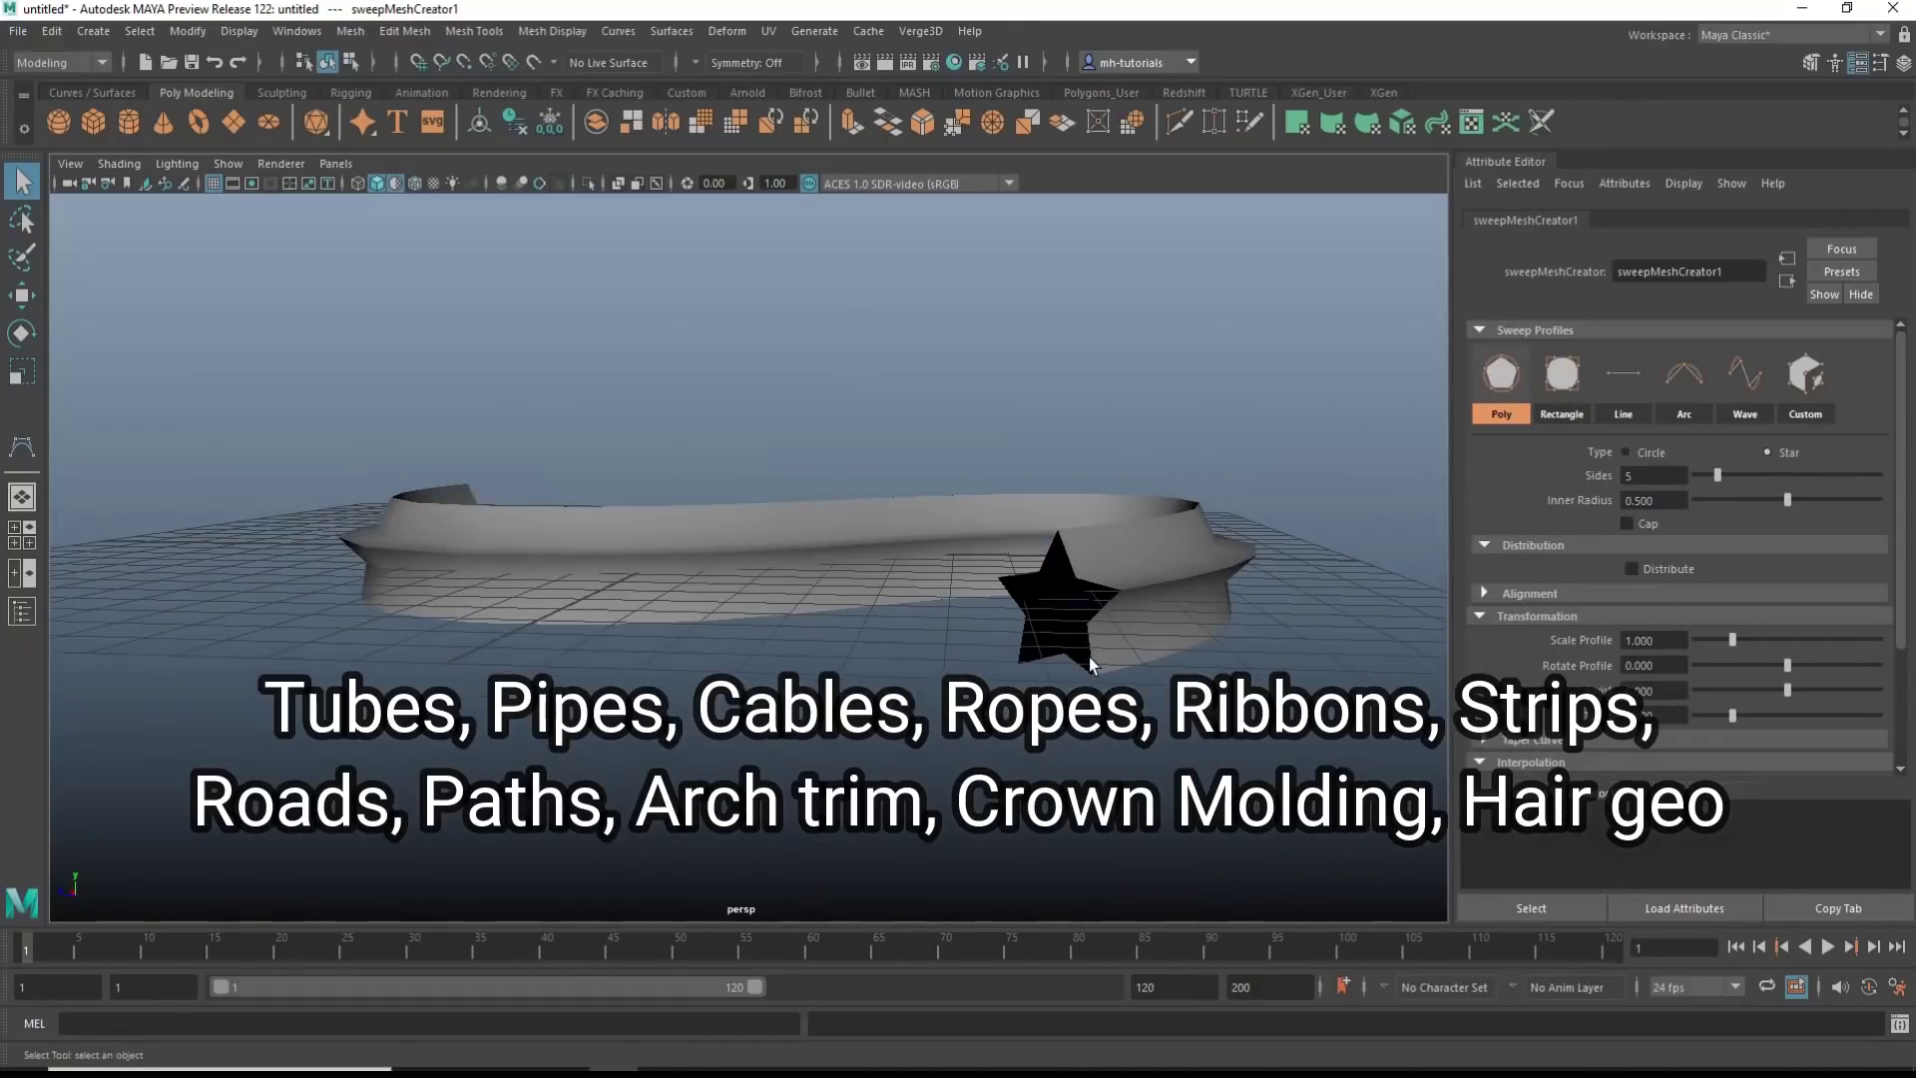
pyautogui.click(1627, 524)
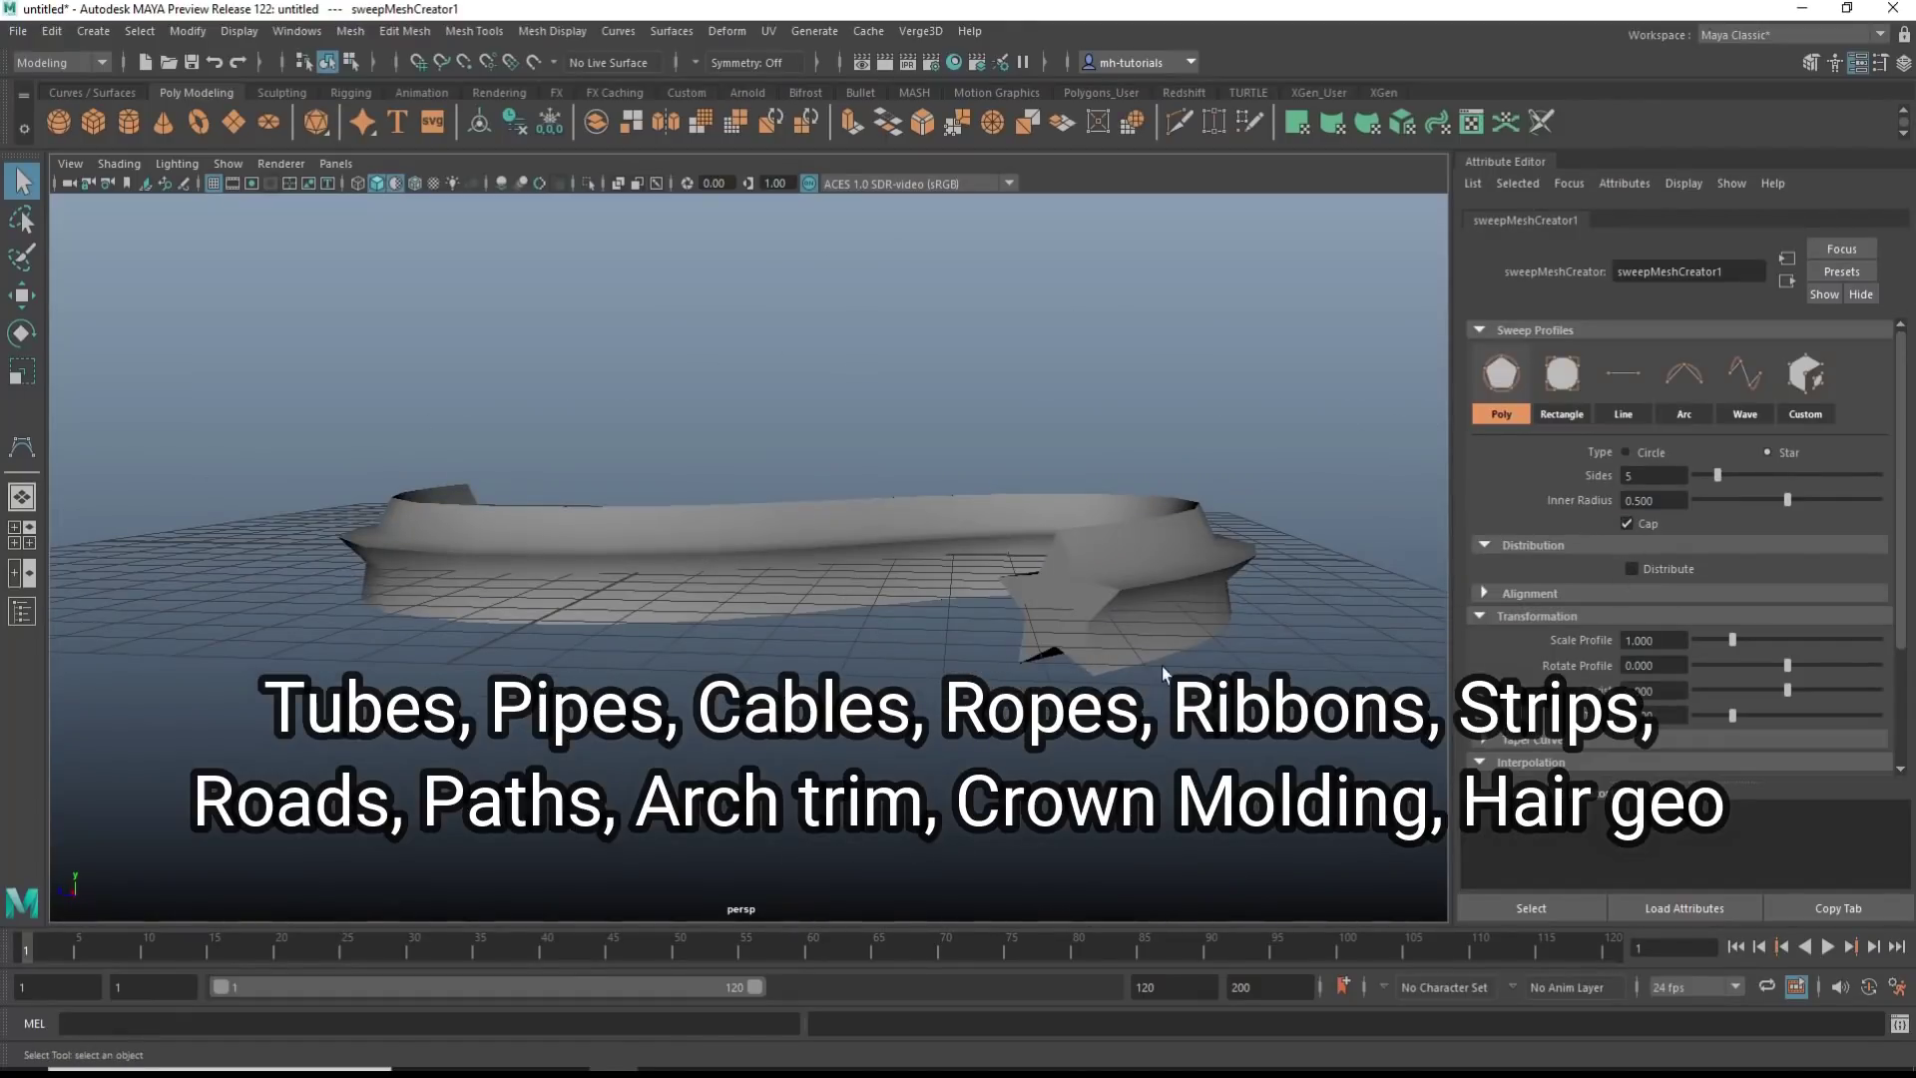
pyautogui.keyDown('alt'); pyautogui.moveTo(758, 698); pyautogui.dragTo(819, 744); pyautogui.keyUp('alt')
pyautogui.keyDown('alt'); pyautogui.moveTo(759, 599); pyautogui.dragTo(784, 589); pyautogui.keyUp('alt')
pyautogui.keyDown('alt'); pyautogui.moveTo(783, 589); pyautogui.dragTo(718, 589, button='right'); pyautogui.keyUp('alt')
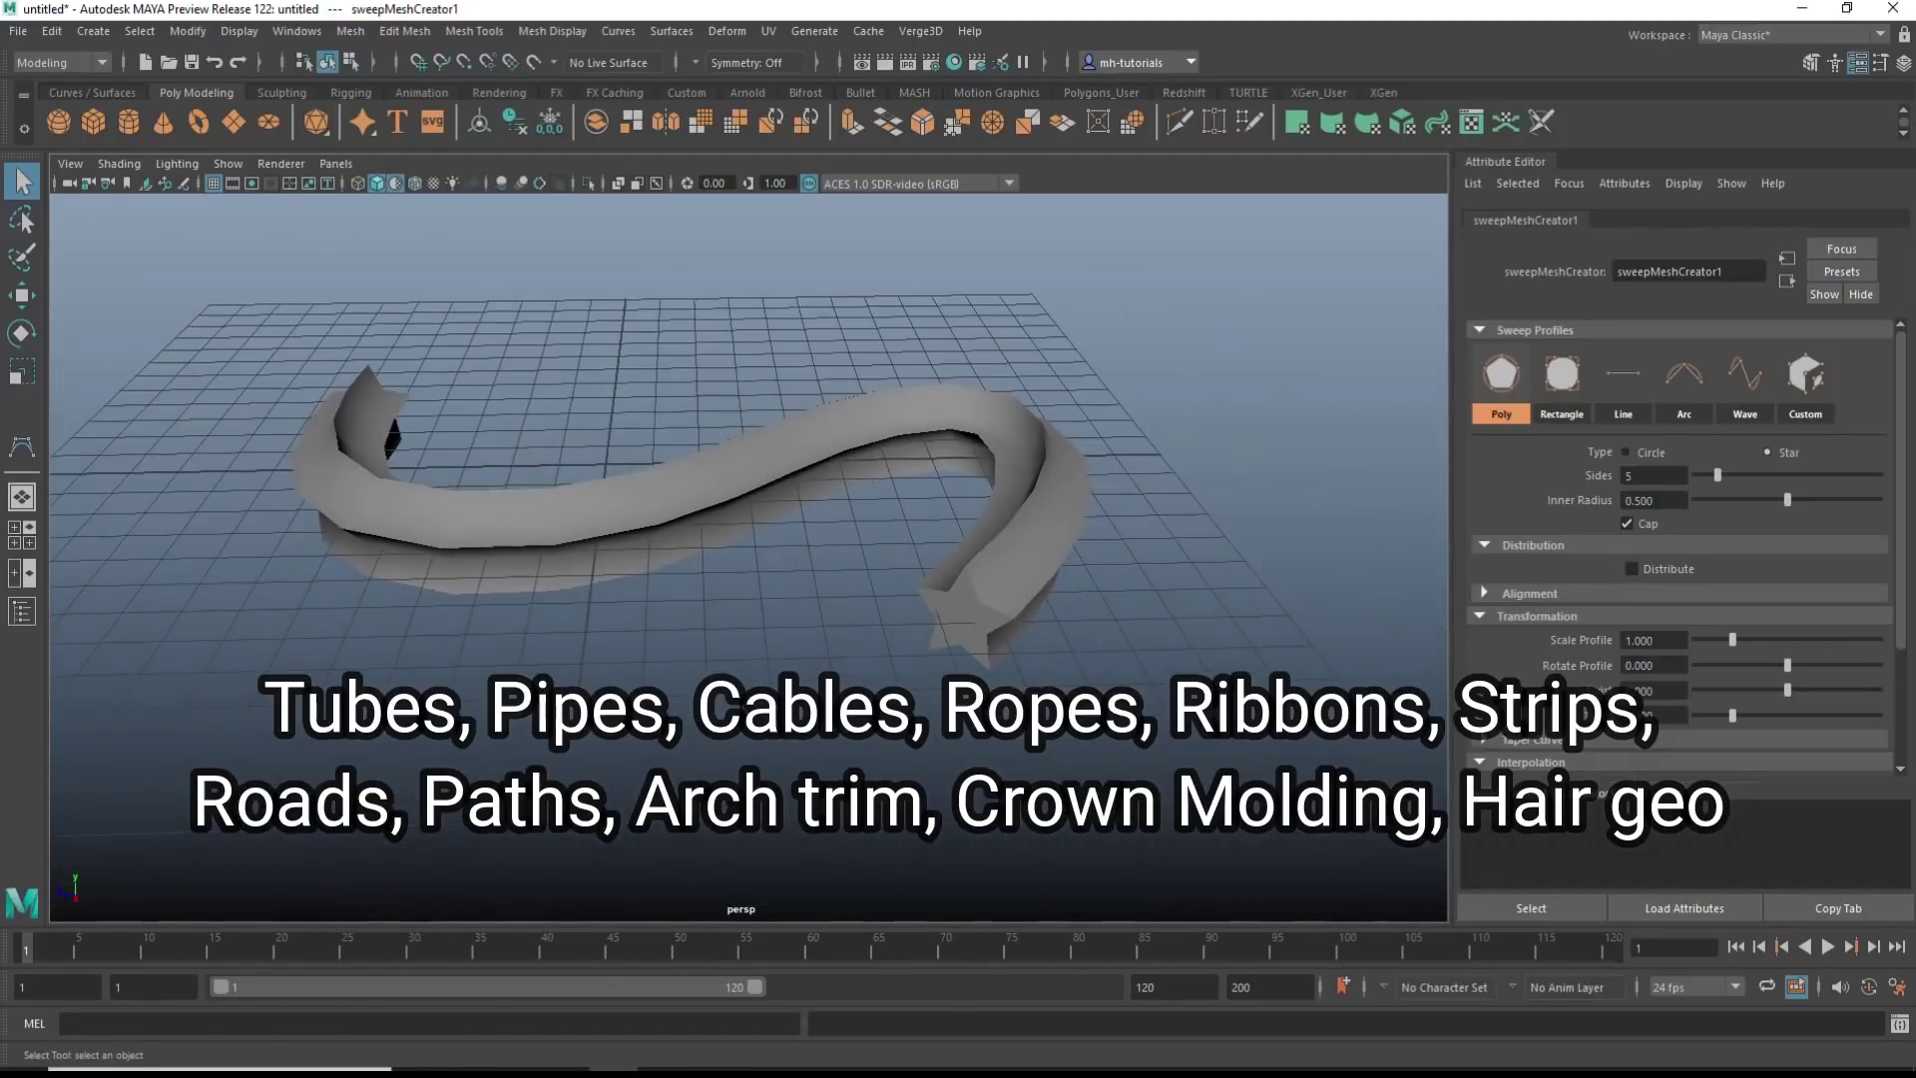
pyautogui.moveTo(718, 589)
pyautogui.keyDown('alt'); pyautogui.mouseDown()
pyautogui.moveTo(729, 538)
pyautogui.moveTo(723, 574)
pyautogui.mouseUp(); pyautogui.keyUp('alt')
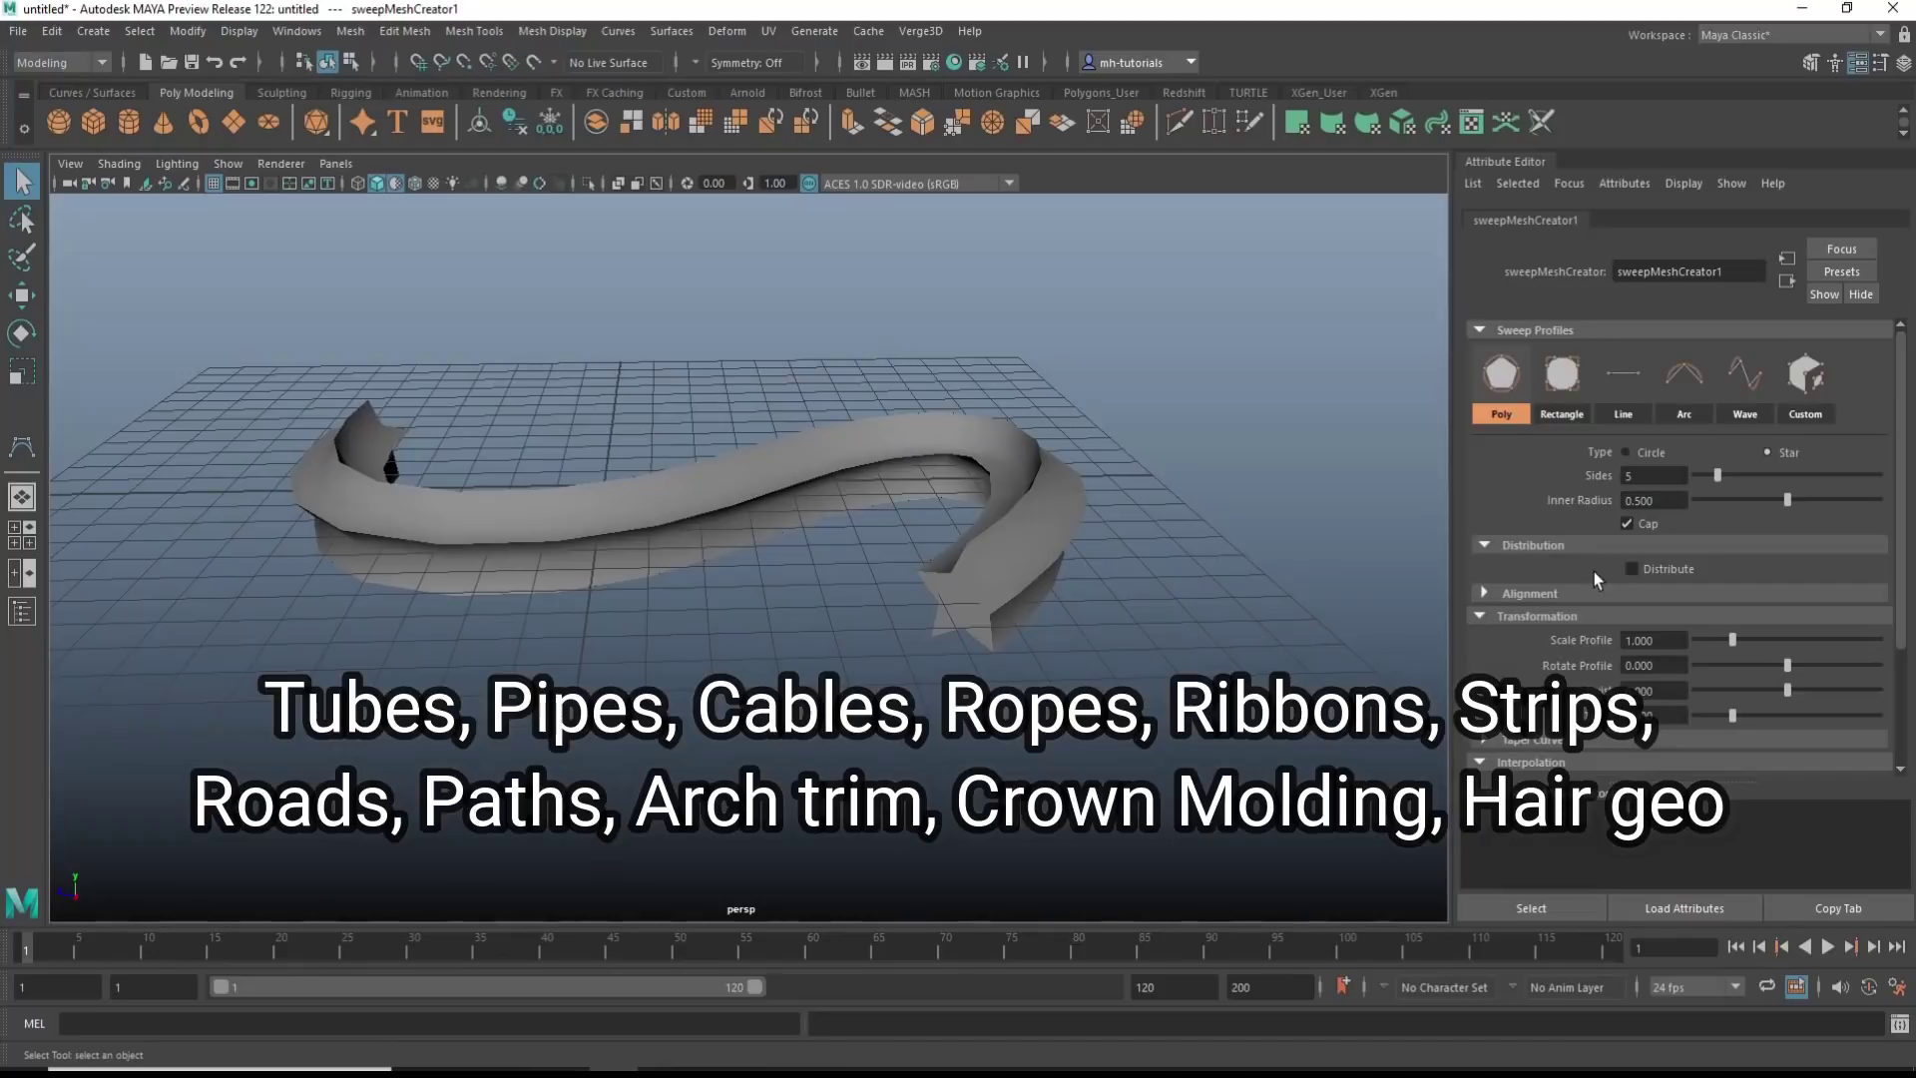
# Distribute the star profile along the curve, trying 3 radial instances before switching to a Square distribution with 4 instances
pyautogui.click(1638, 573)
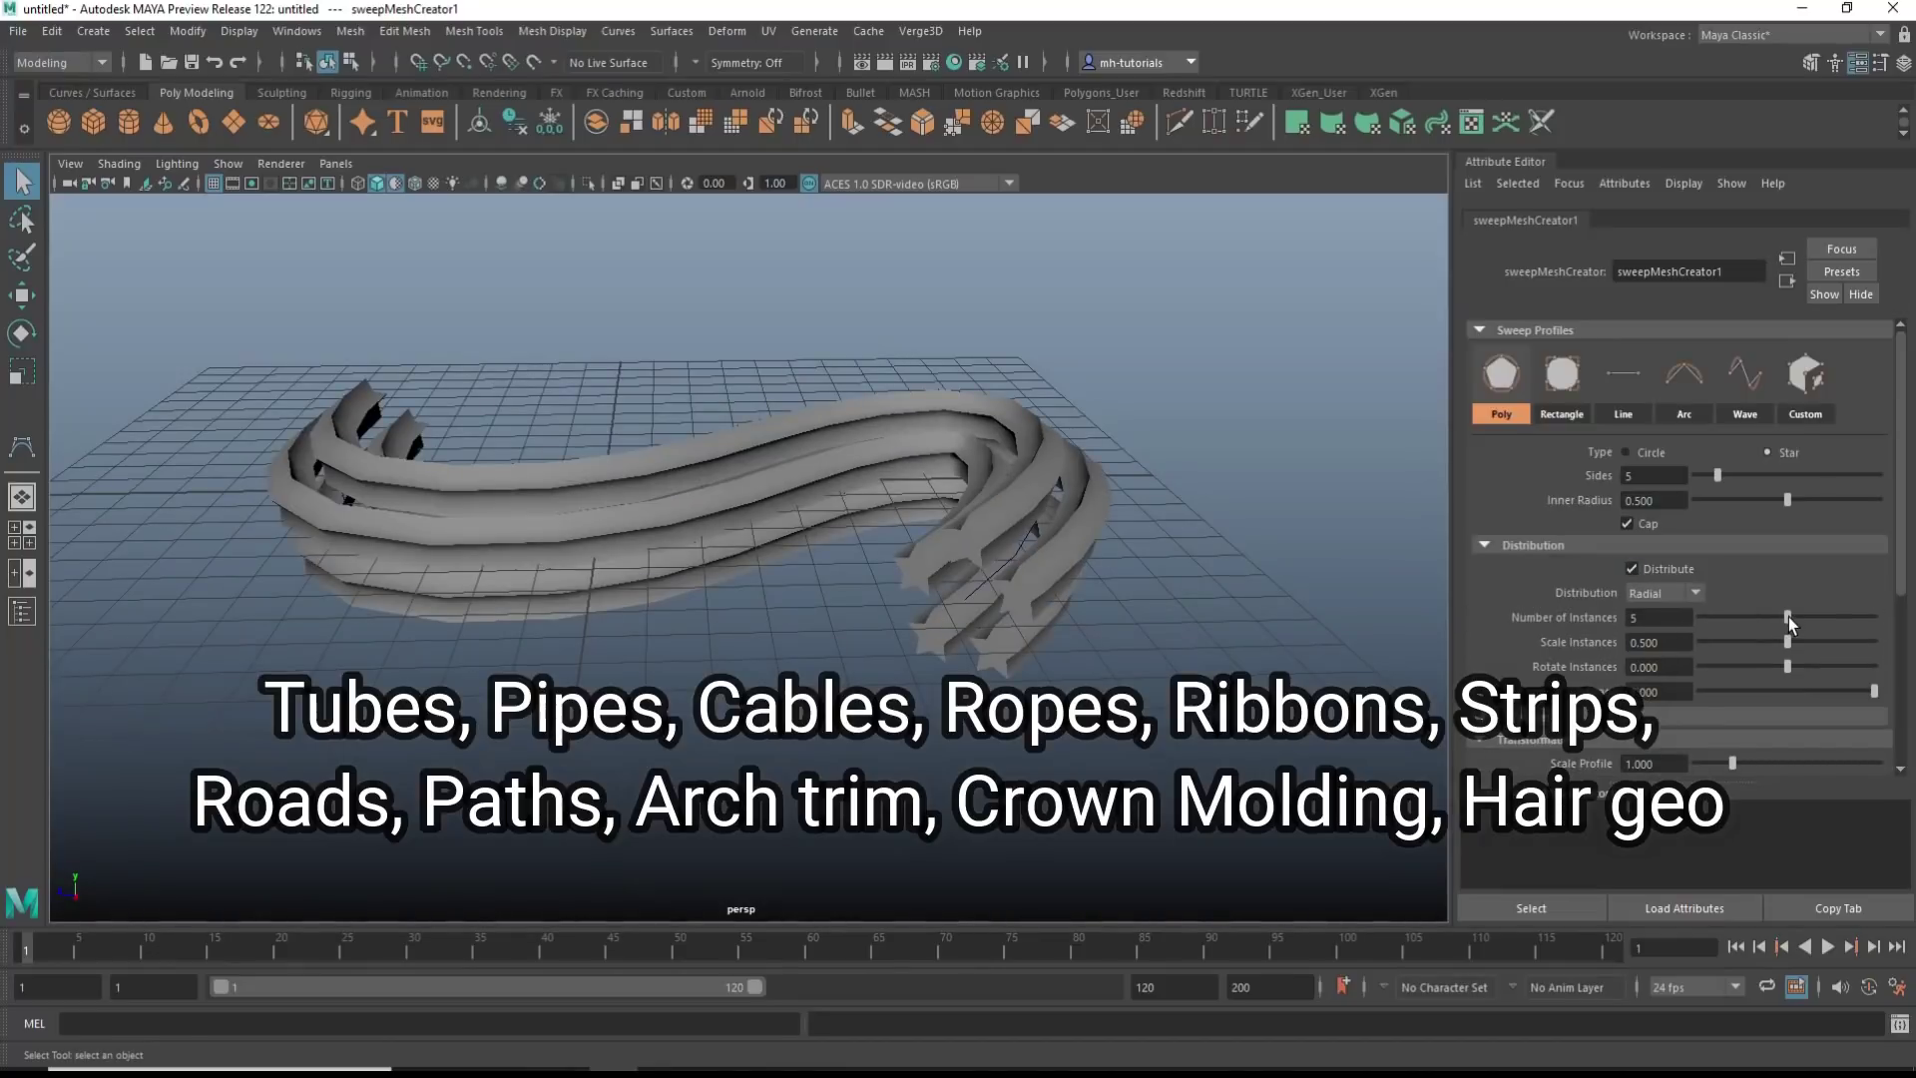
pyautogui.moveTo(1788, 617)
pyautogui.mouseDown()
pyautogui.moveTo(1834, 620)
pyautogui.moveTo(1752, 620)
pyautogui.mouseUp()
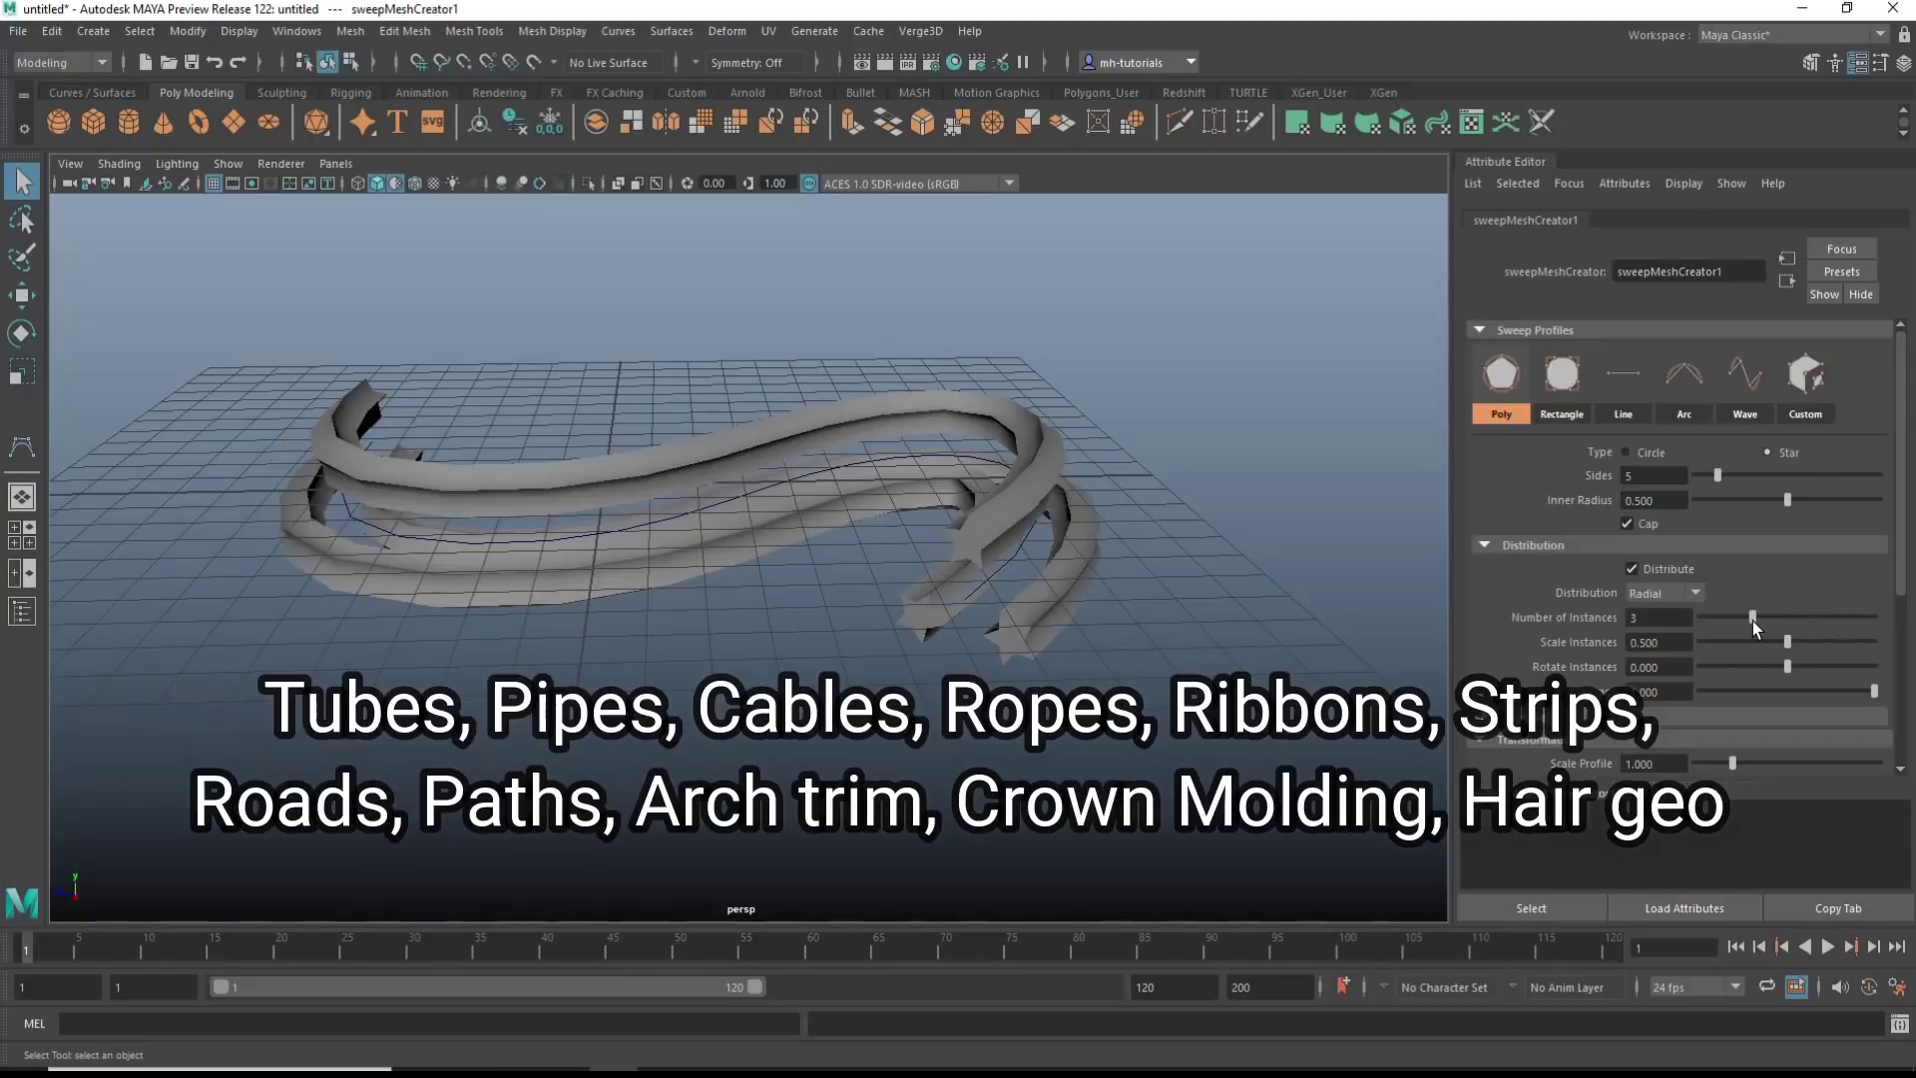
pyautogui.click(1696, 596)
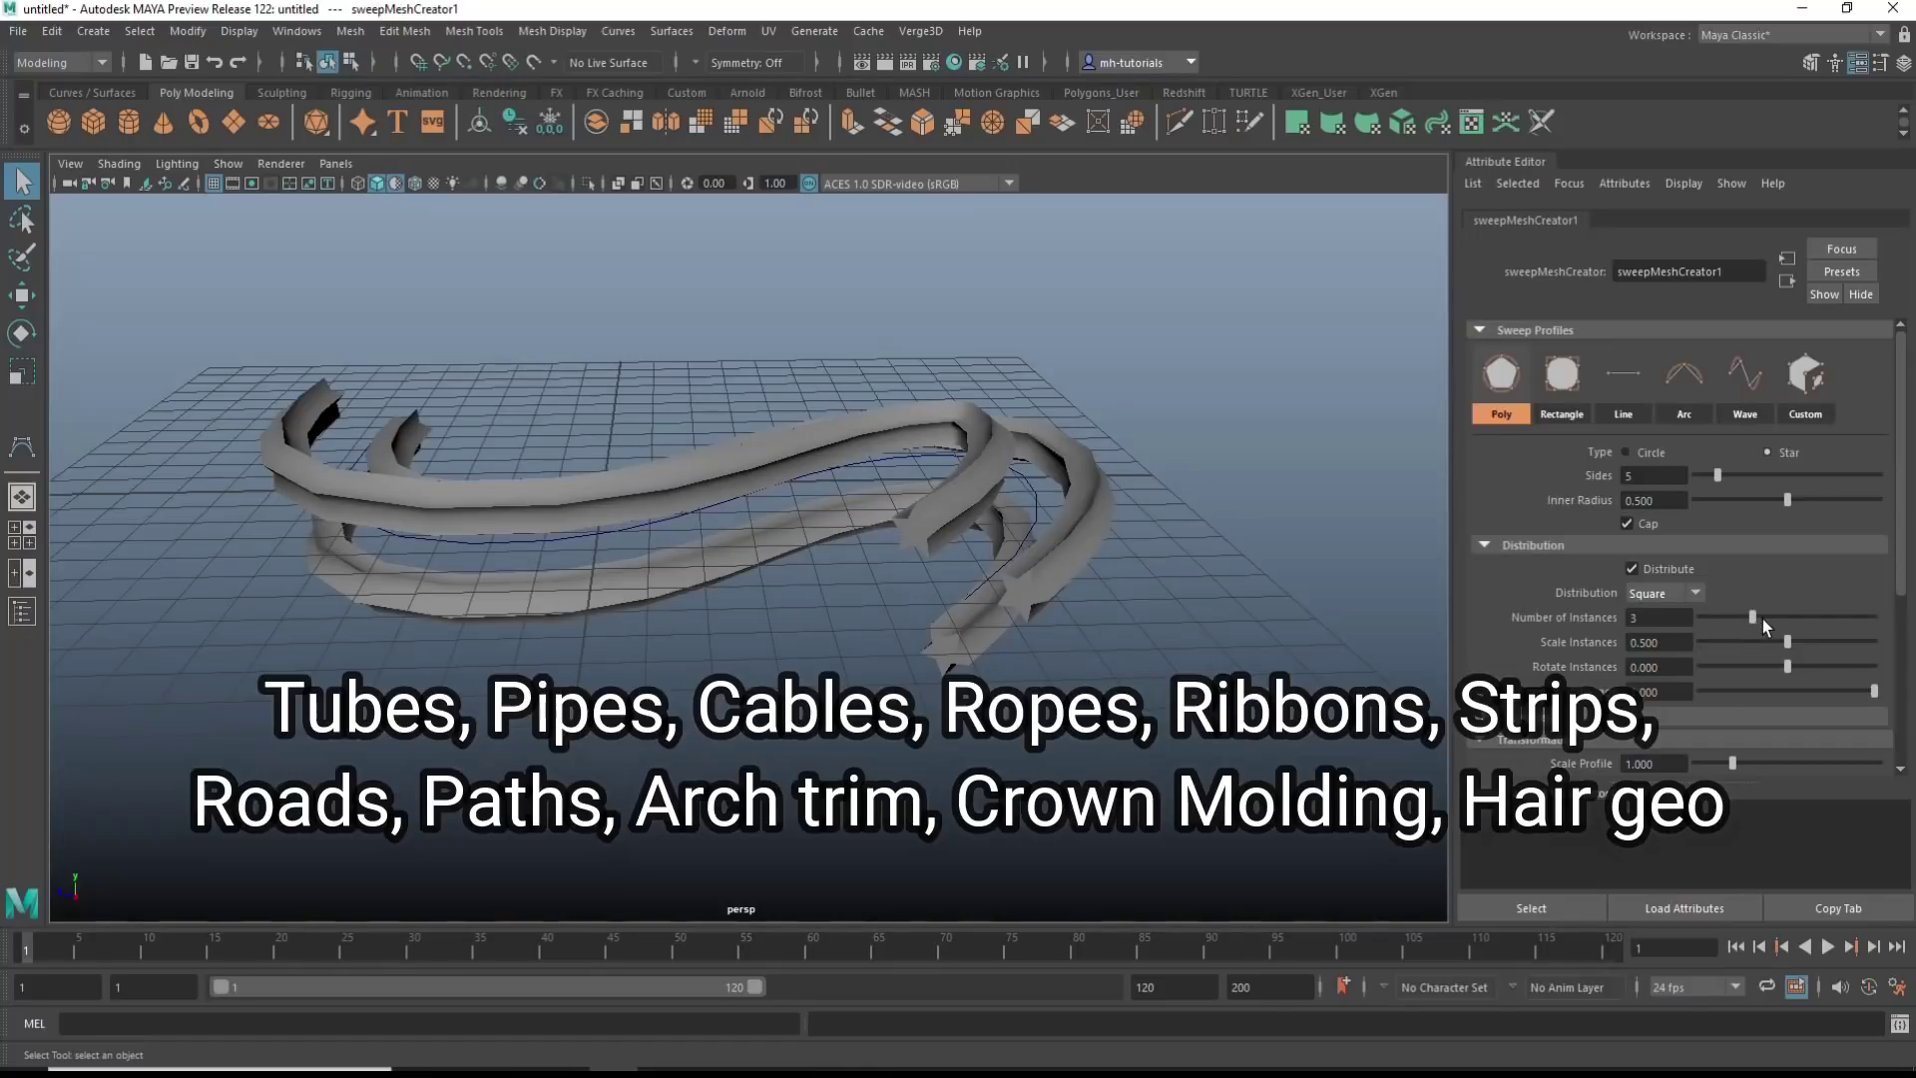
pyautogui.moveTo(1762, 619); pyautogui.dragTo(1768, 621)
pyautogui.keyDown('alt'); pyautogui.moveTo(1123, 723); pyautogui.dragTo(1133, 681); pyautogui.keyUp('alt')
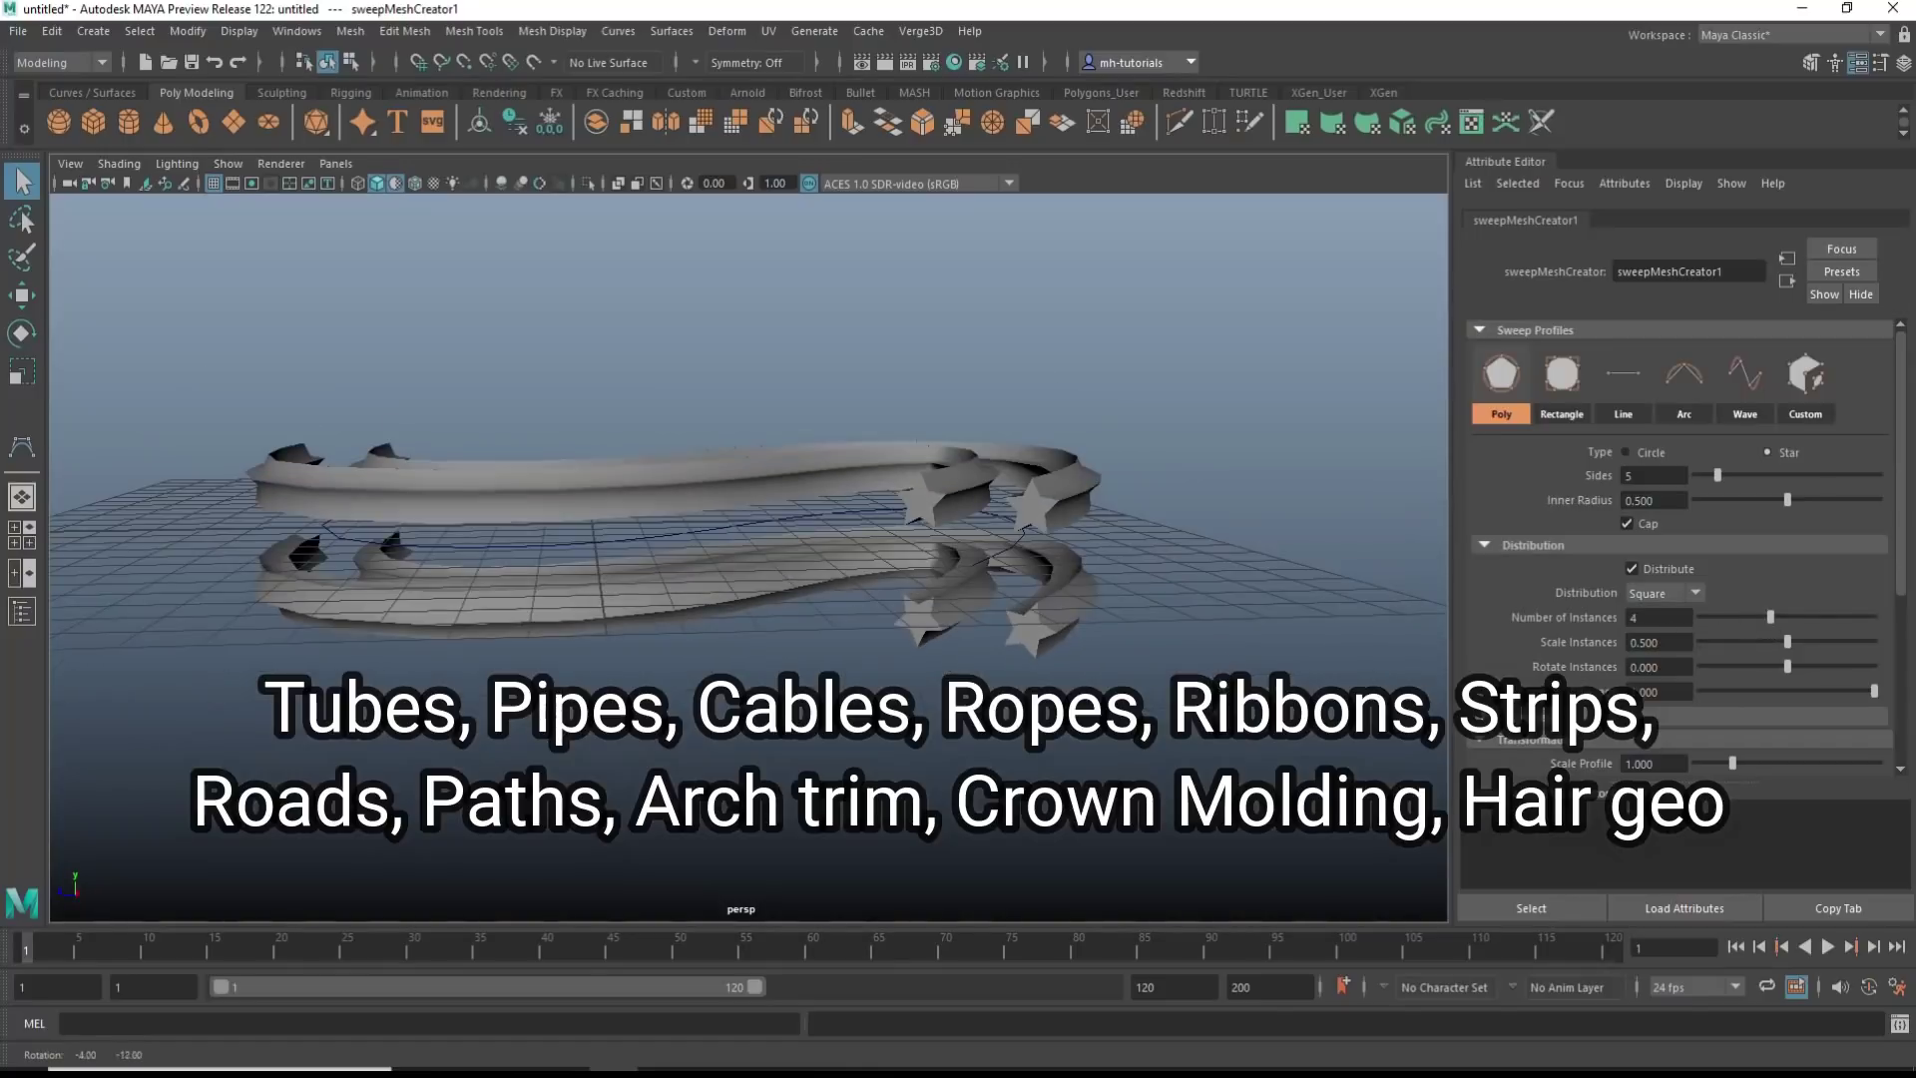
# Switch the distribution of the star profile instances back to Radial
pyautogui.click(1696, 593)
pyautogui.click(1662, 612)
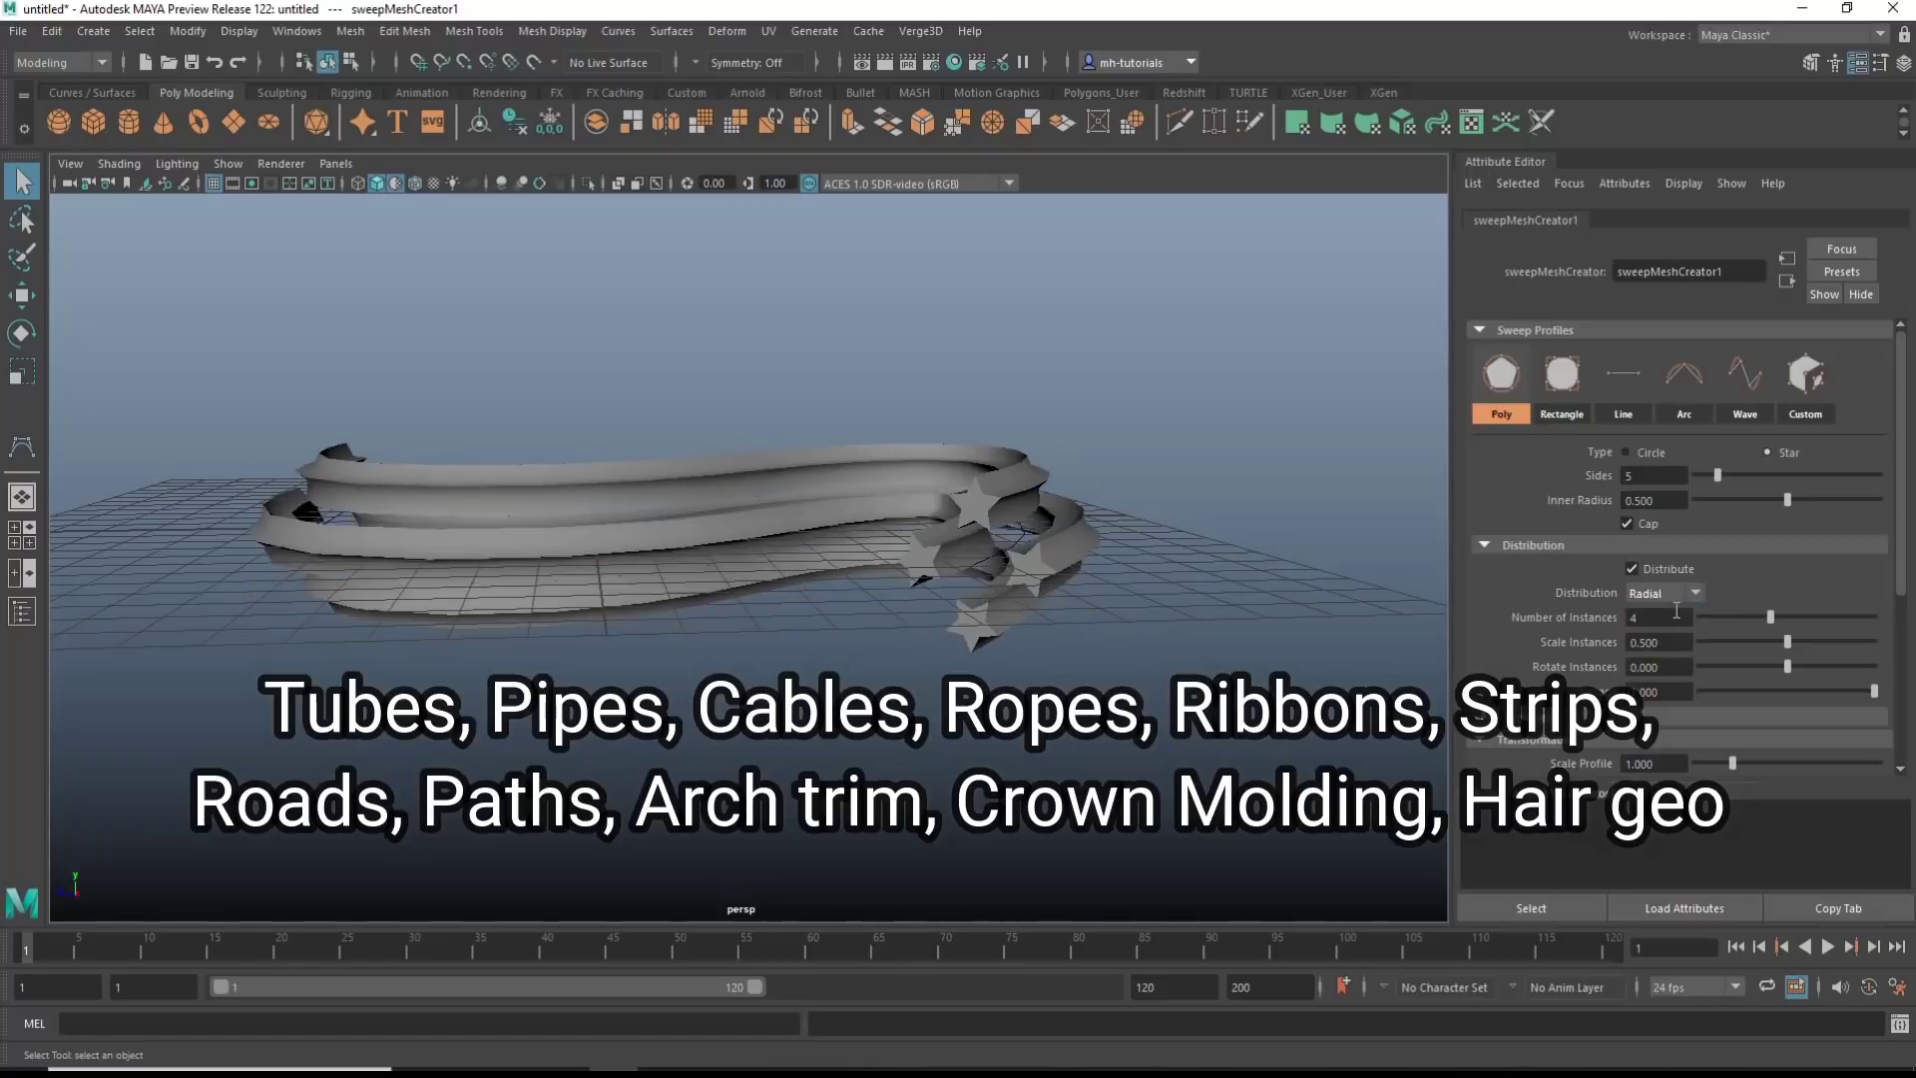
pyautogui.keyDown('alt'); pyautogui.moveTo(922, 582); pyautogui.dragTo(975, 670); pyautogui.keyUp('alt')
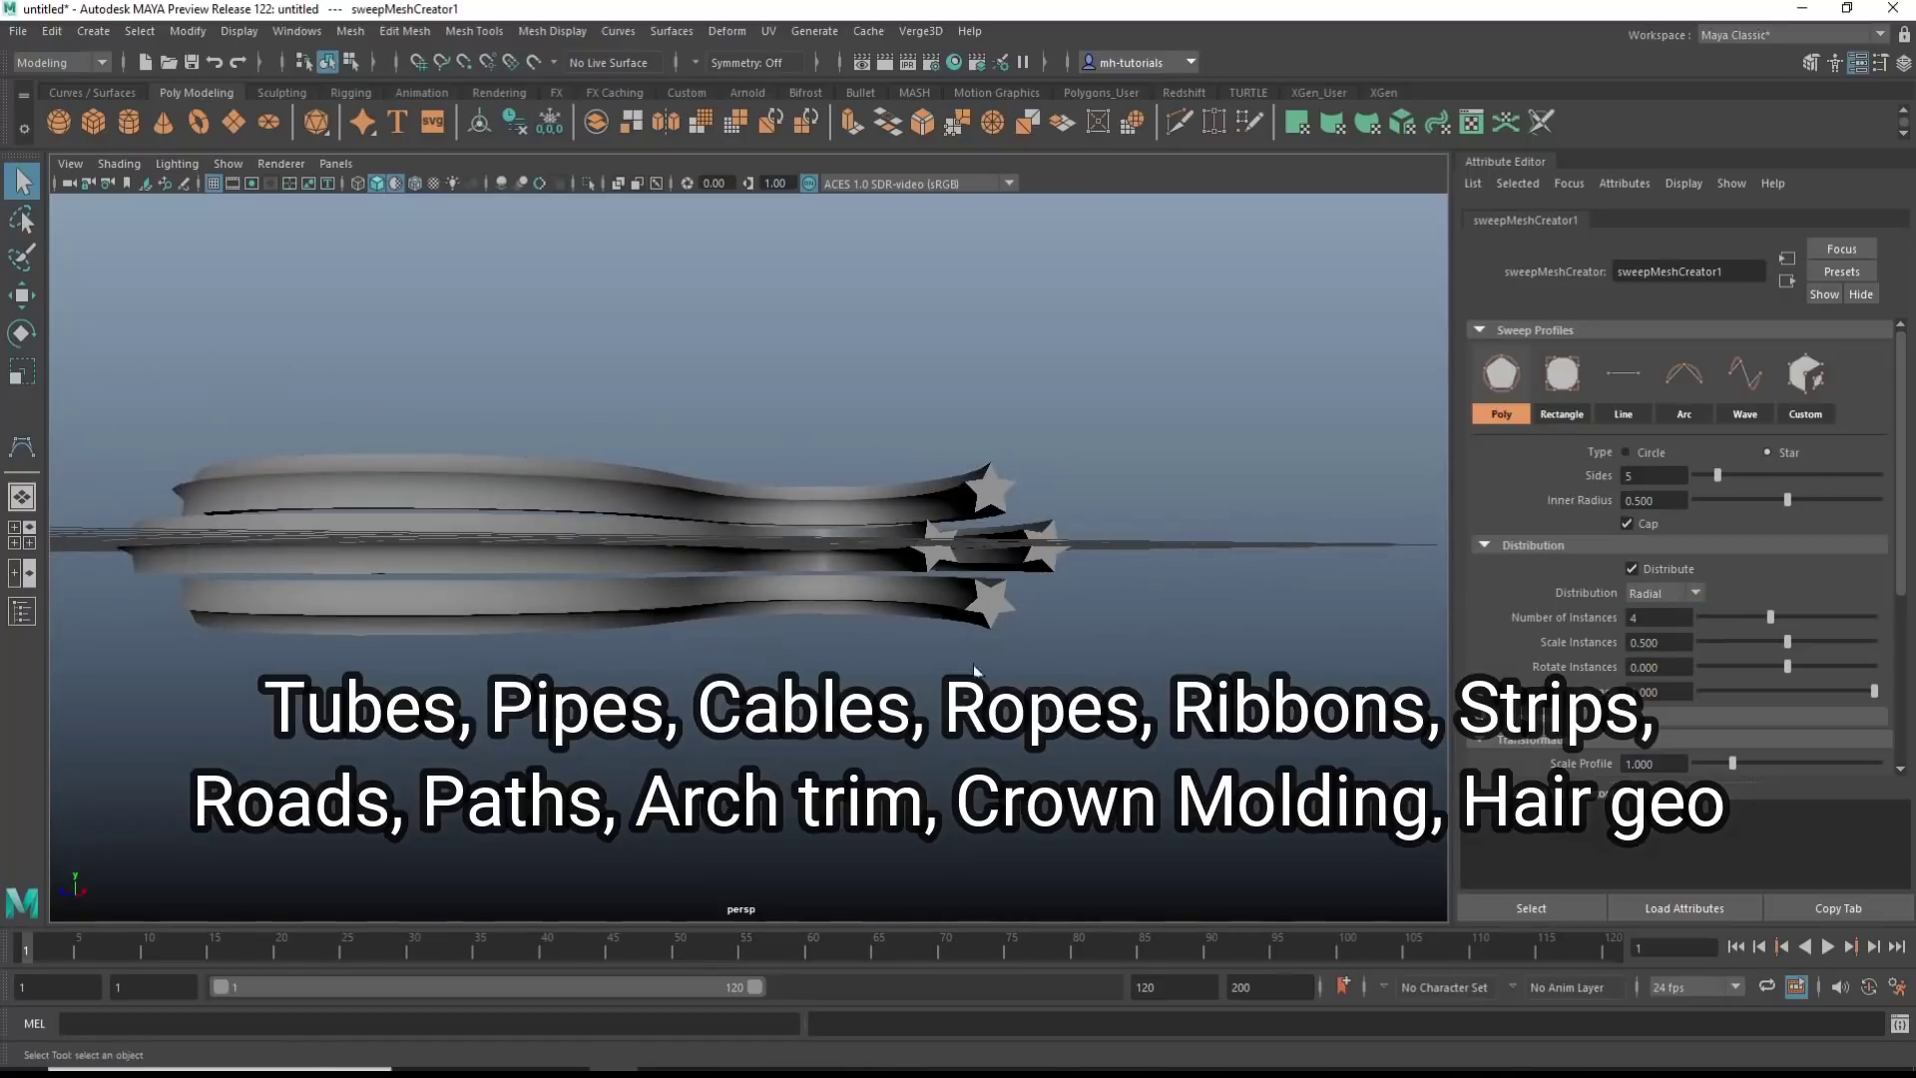
pyautogui.keyDown('alt'); pyautogui.moveTo(1110, 688); pyautogui.dragTo(1098, 609); pyautogui.keyUp('alt')
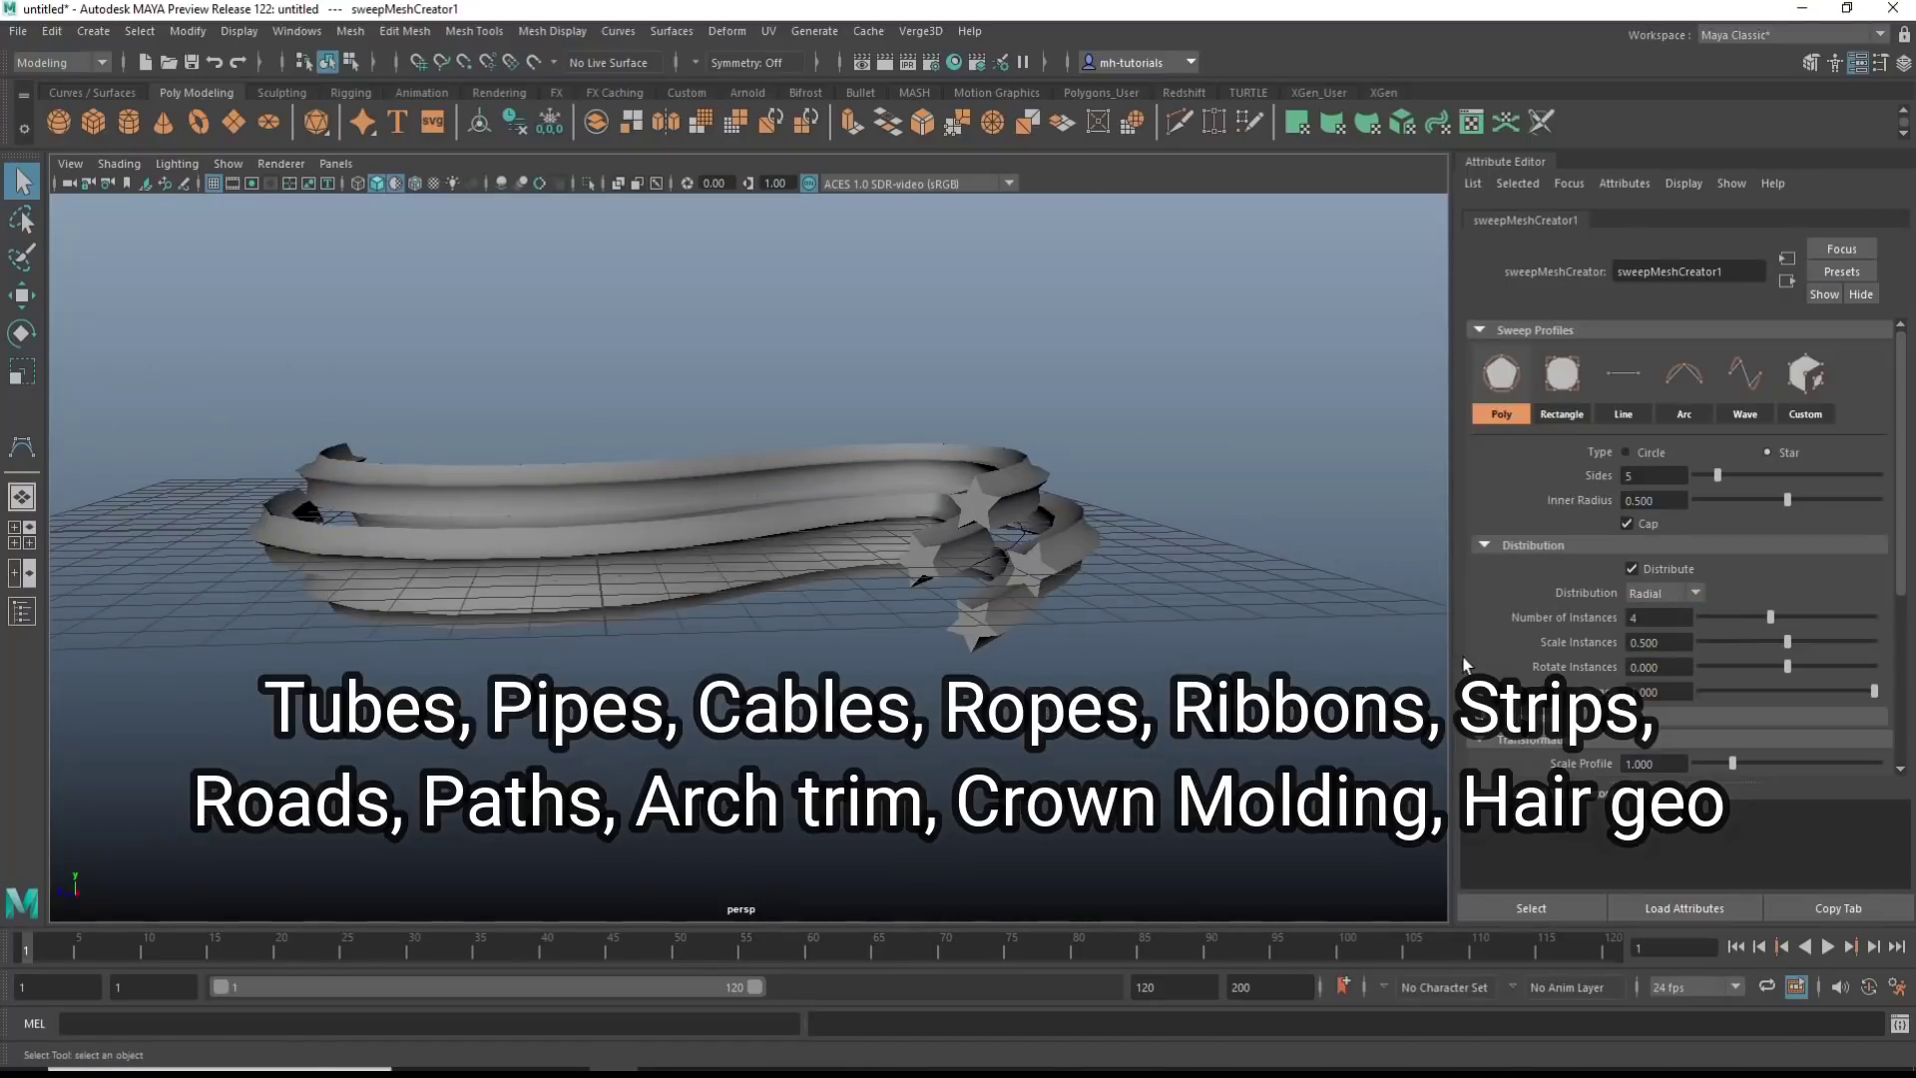
# Reduce Scale Instances to about 0.292 and raise the sweep mesh's Twist to 2
pyautogui.moveTo(1789, 643)
pyautogui.mouseDown()
pyautogui.moveTo(1826, 645)
pyautogui.moveTo(1751, 647)
pyautogui.mouseUp()
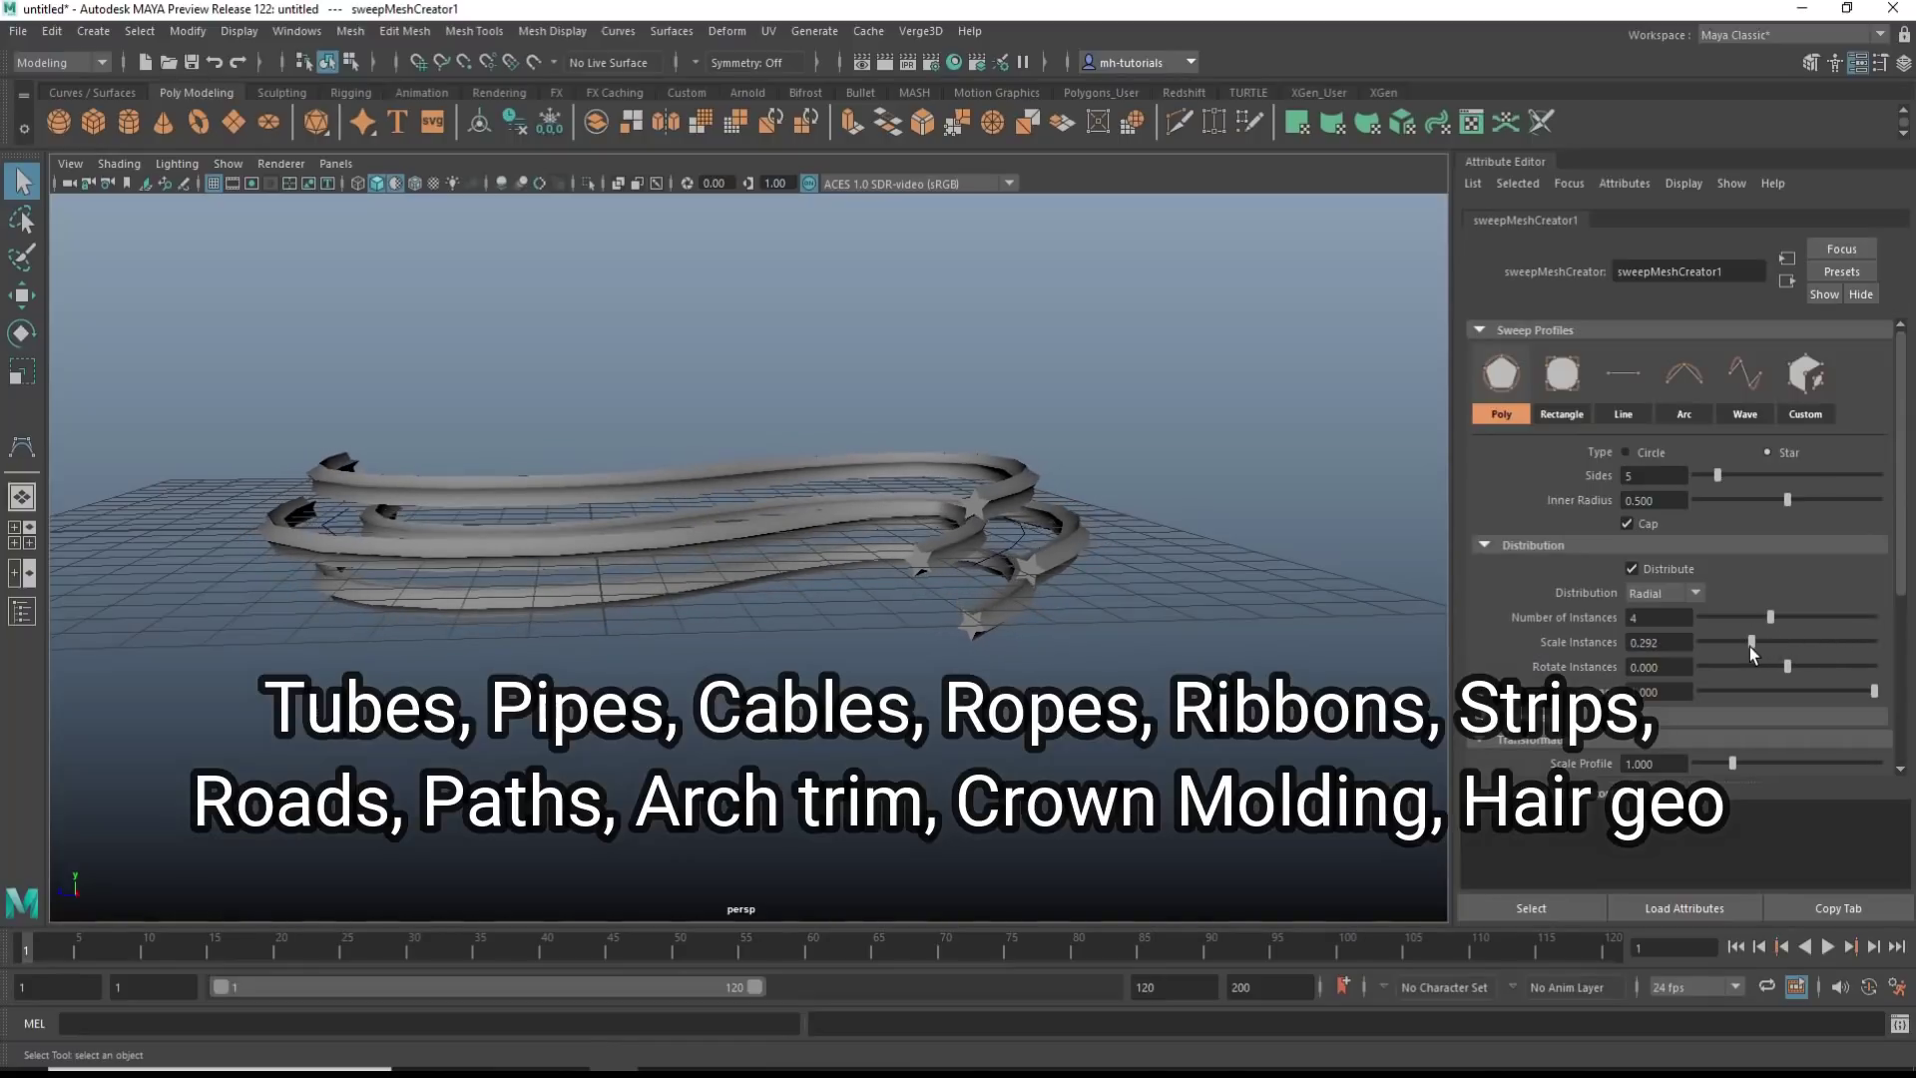
pyautogui.scroll(-3, 1680, 677)
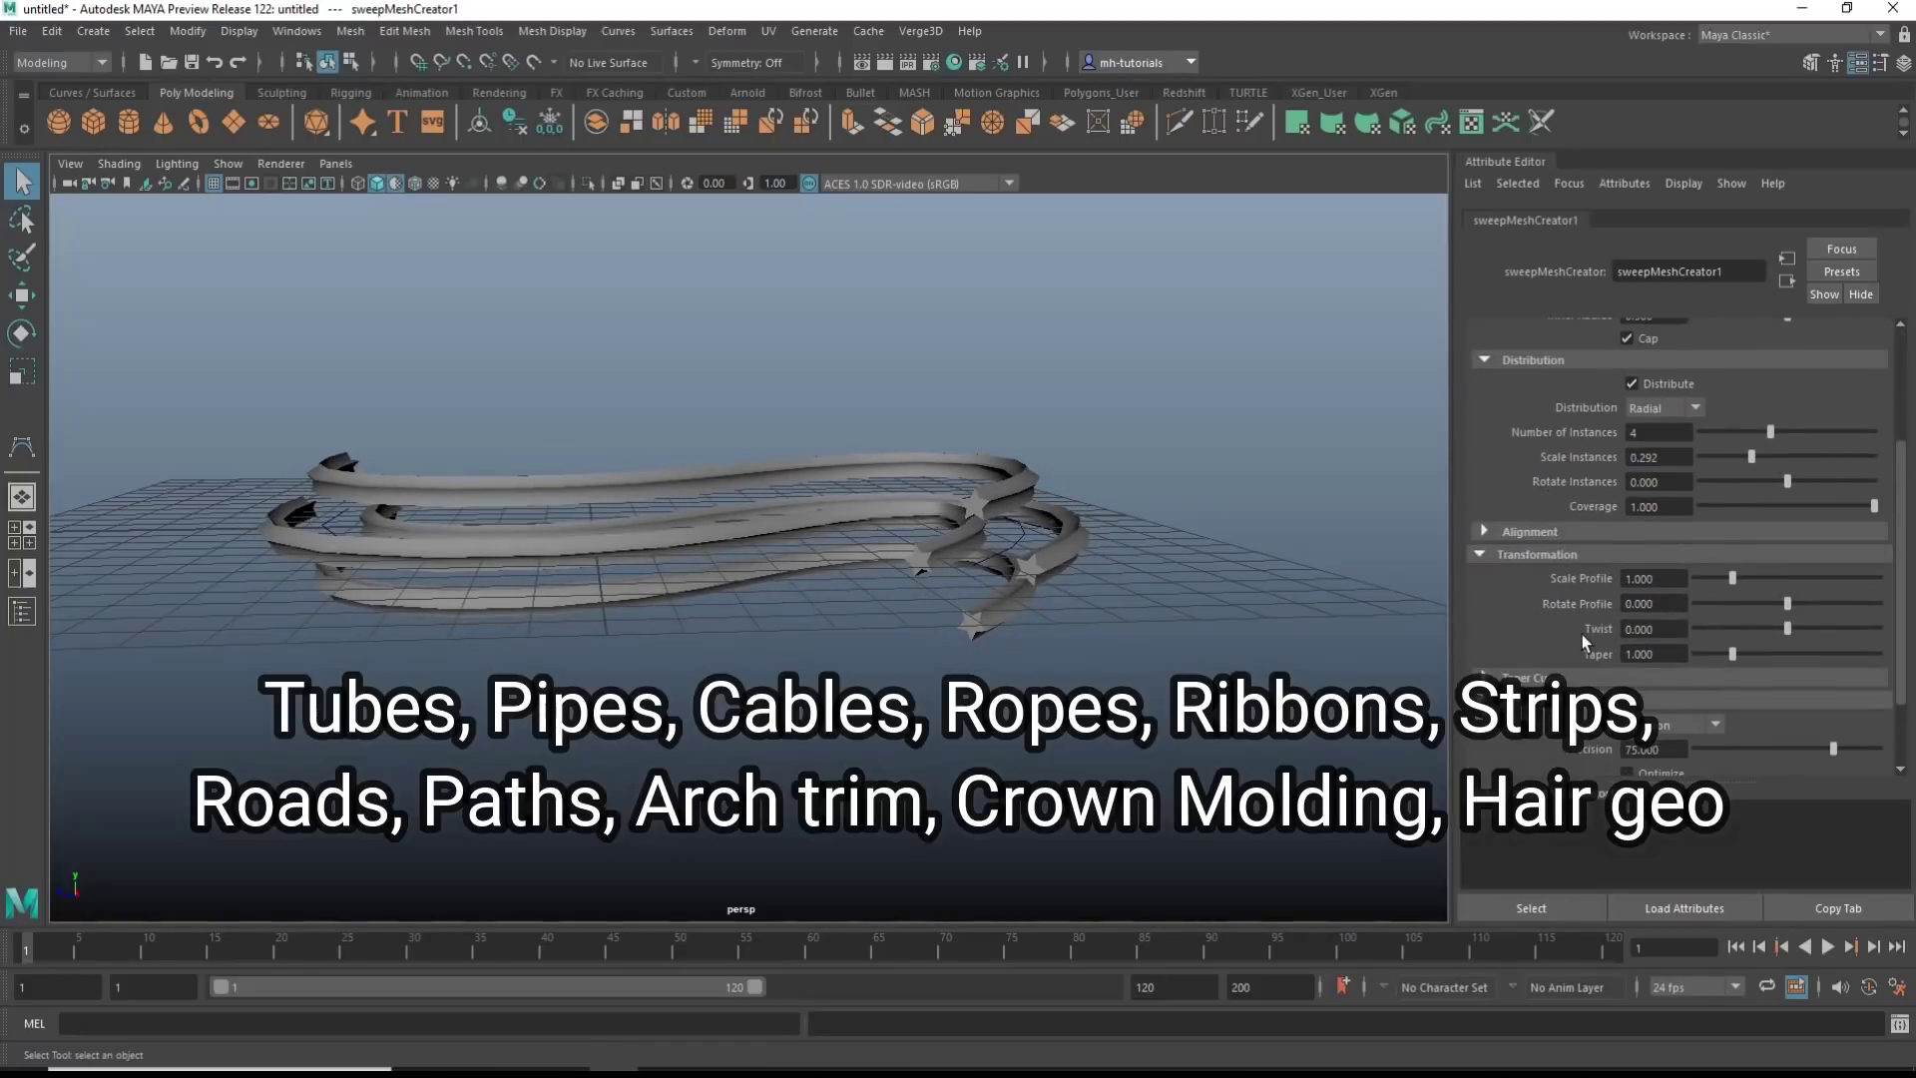
pyautogui.moveTo(1788, 626); pyautogui.dragTo(1904, 642)
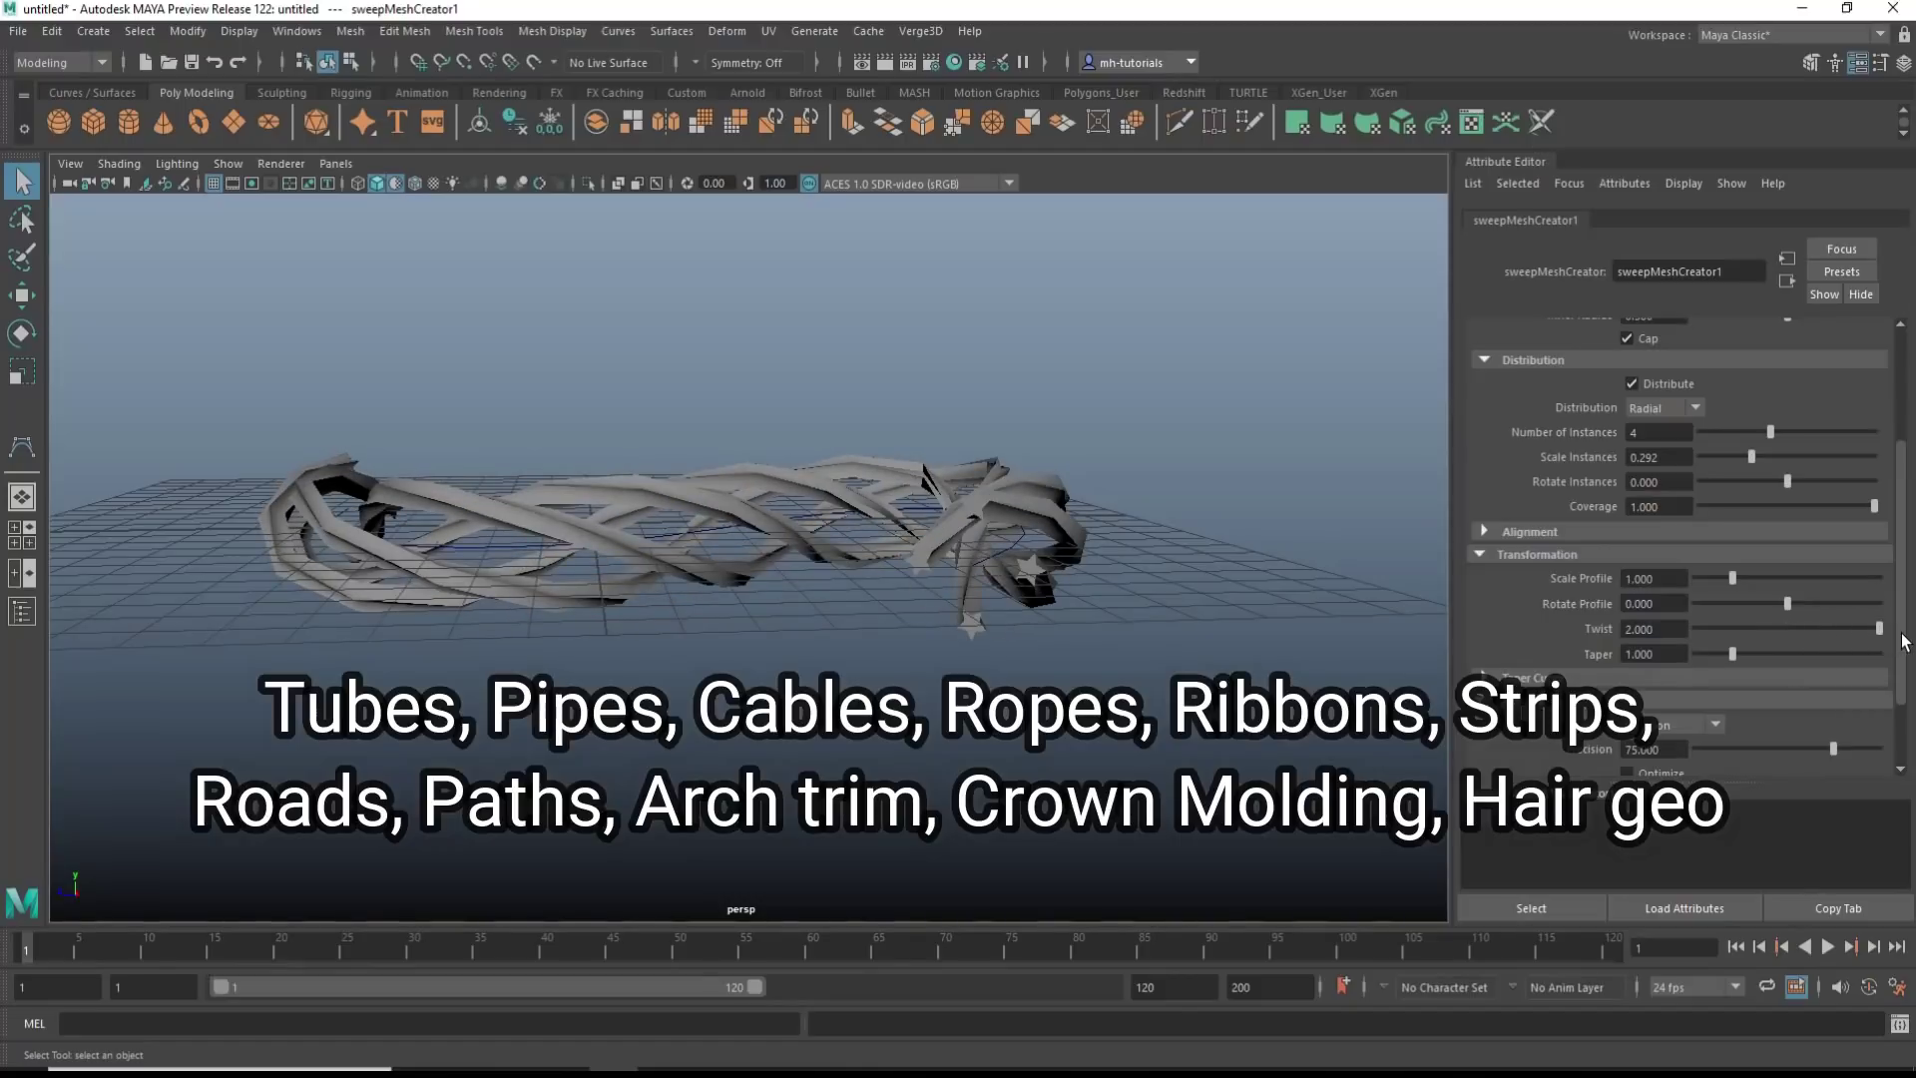
# Switch the sweep profile to Rectangle and increase the number of radial instances to 10
pyautogui.scroll(3, 1714, 585)
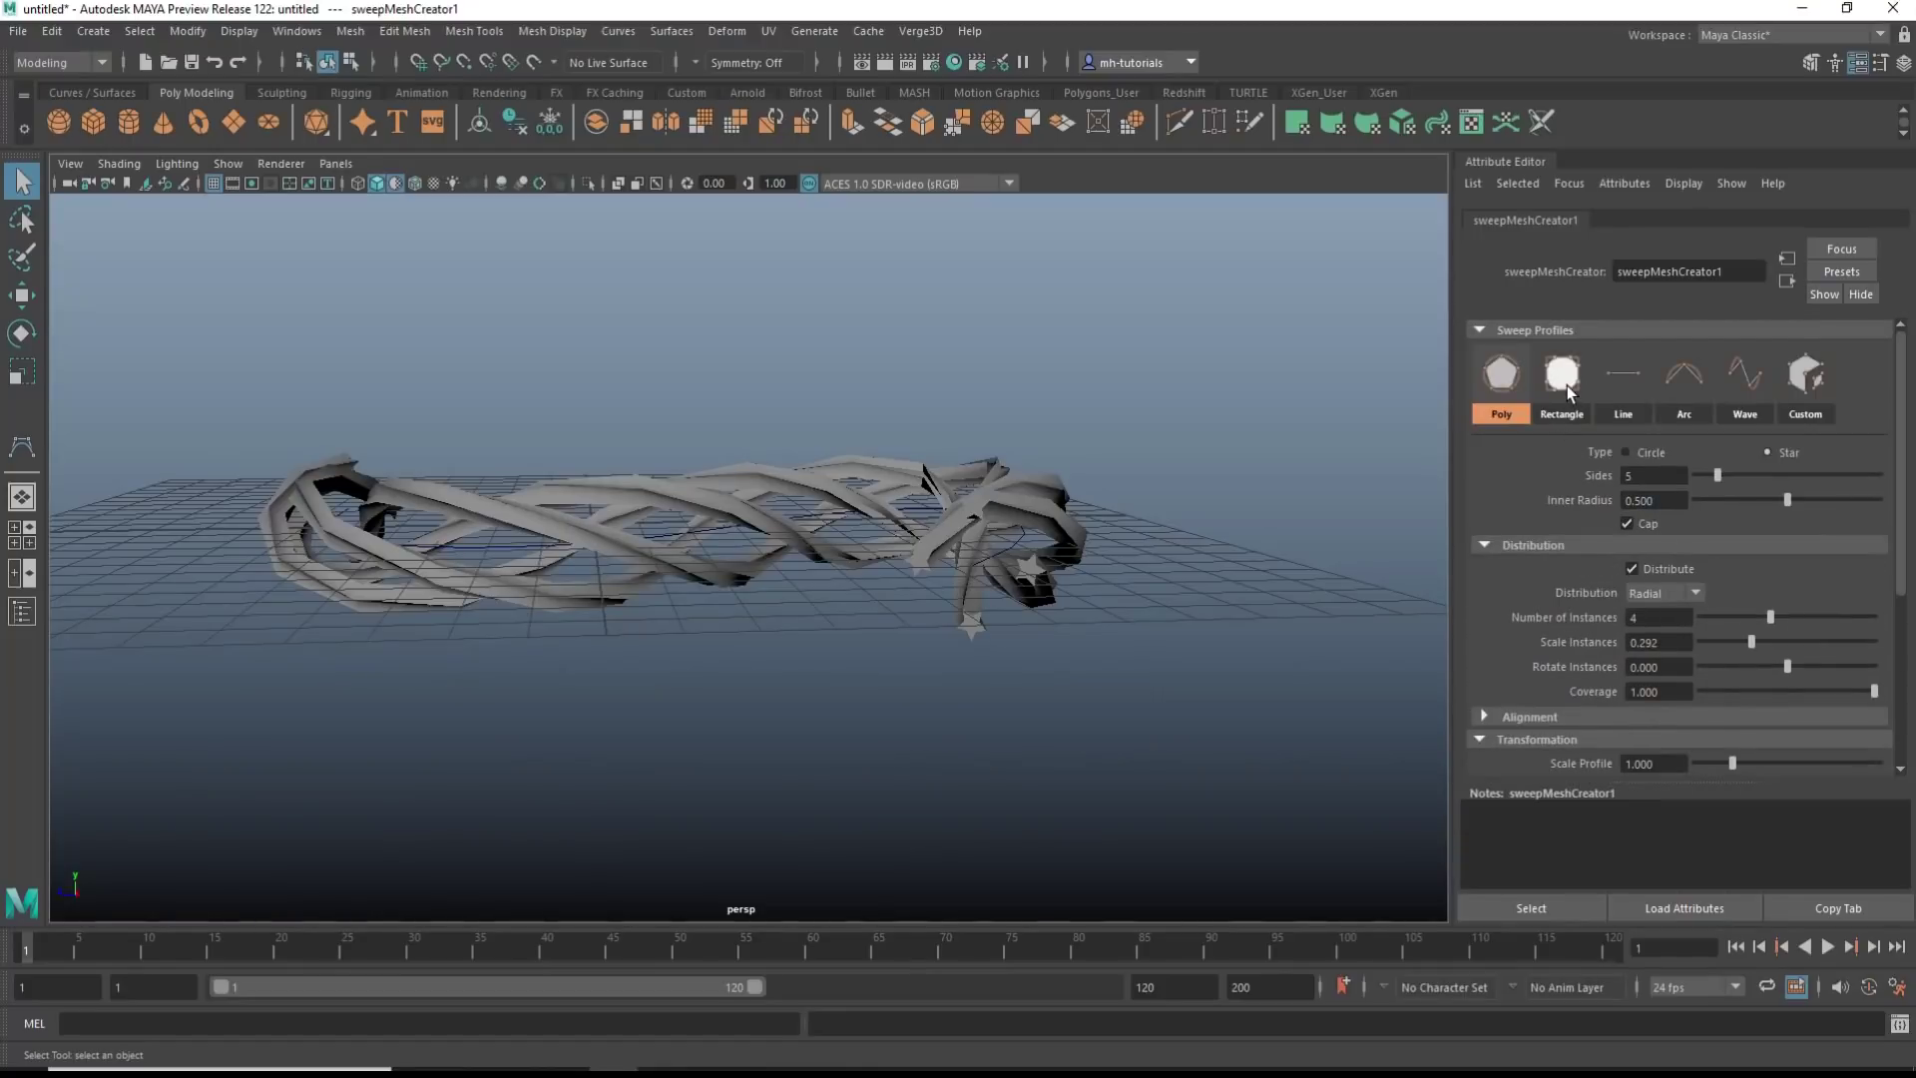
pyautogui.click(1564, 383)
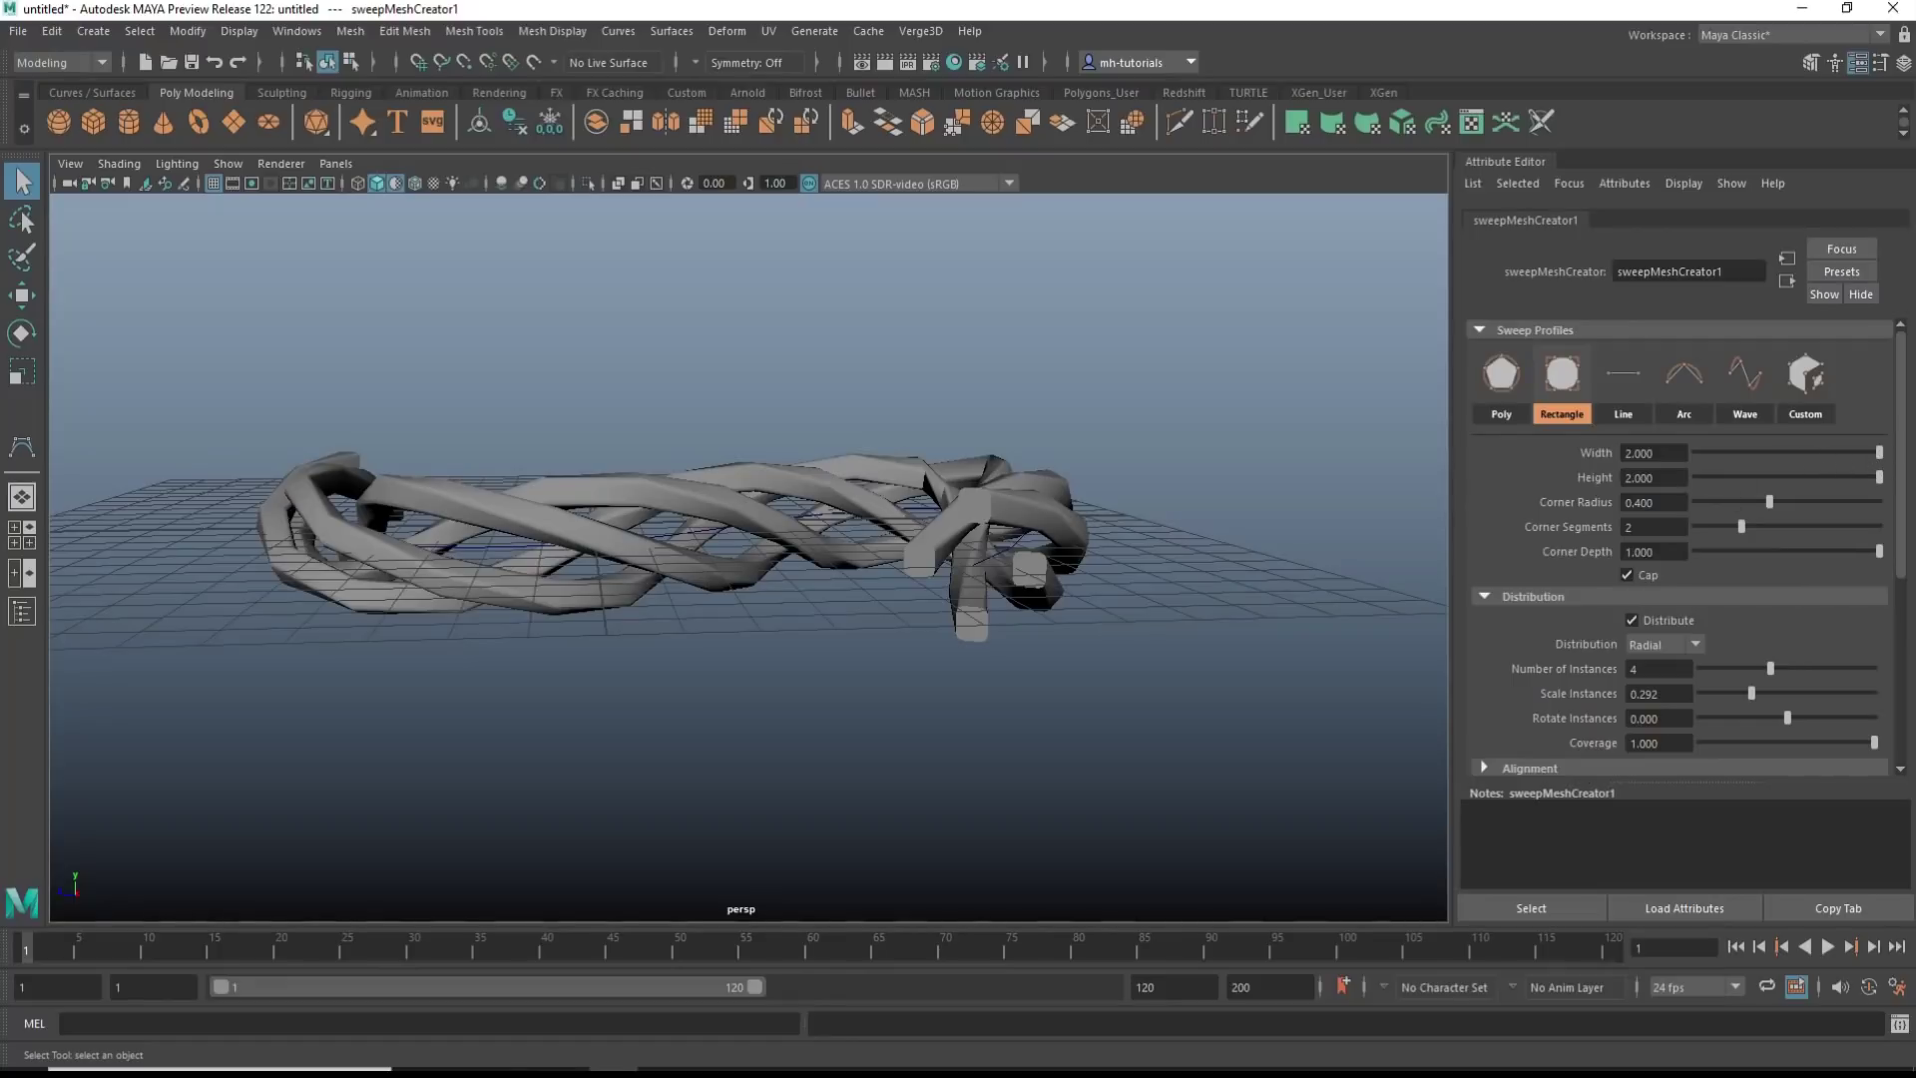
pyautogui.scroll(-3, 1726, 574)
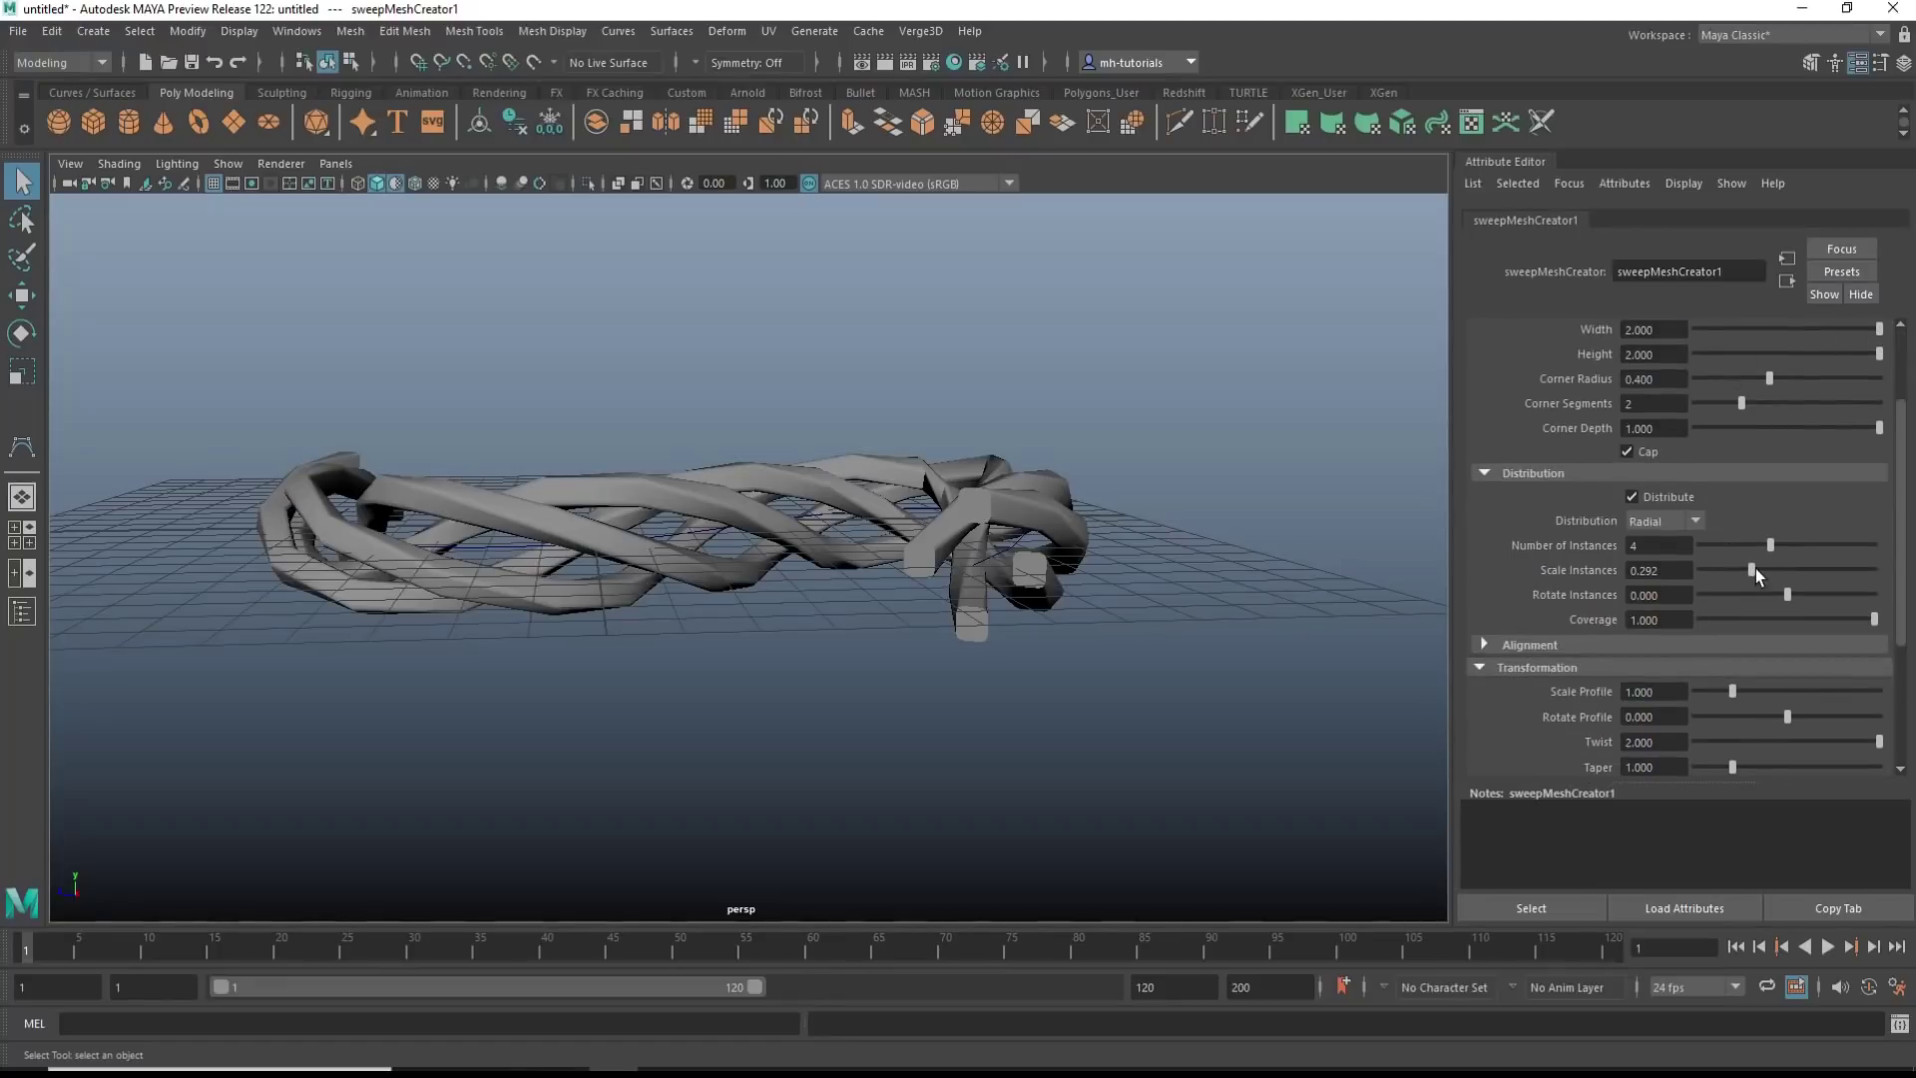
pyautogui.moveTo(1775, 541); pyautogui.dragTo(1880, 549)
pyautogui.keyDown('alt'); pyautogui.moveTo(810, 676); pyautogui.dragTo(1306, 641); pyautogui.keyUp('alt')
# Open the Taper Curve settings of the sweep mesh
pyautogui.scroll(-5, 1579, 523)
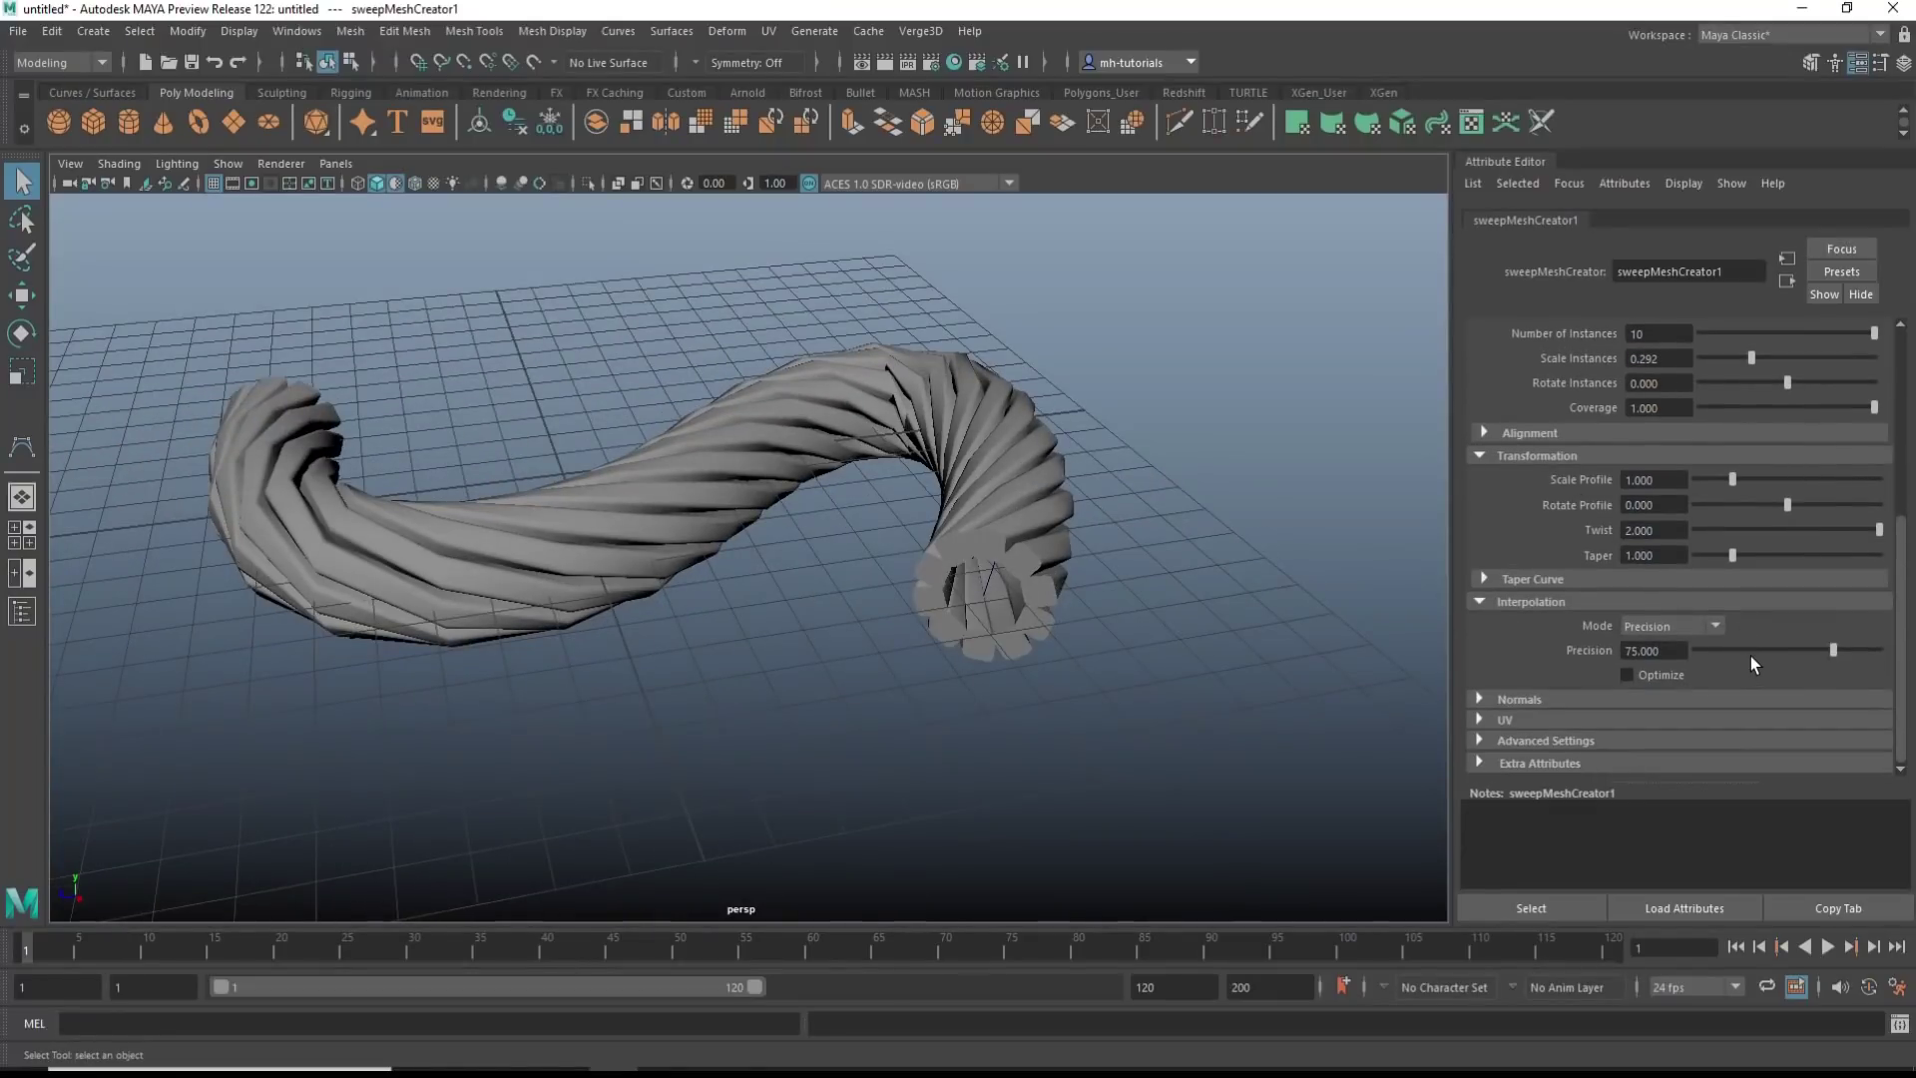
pyautogui.click(1484, 579)
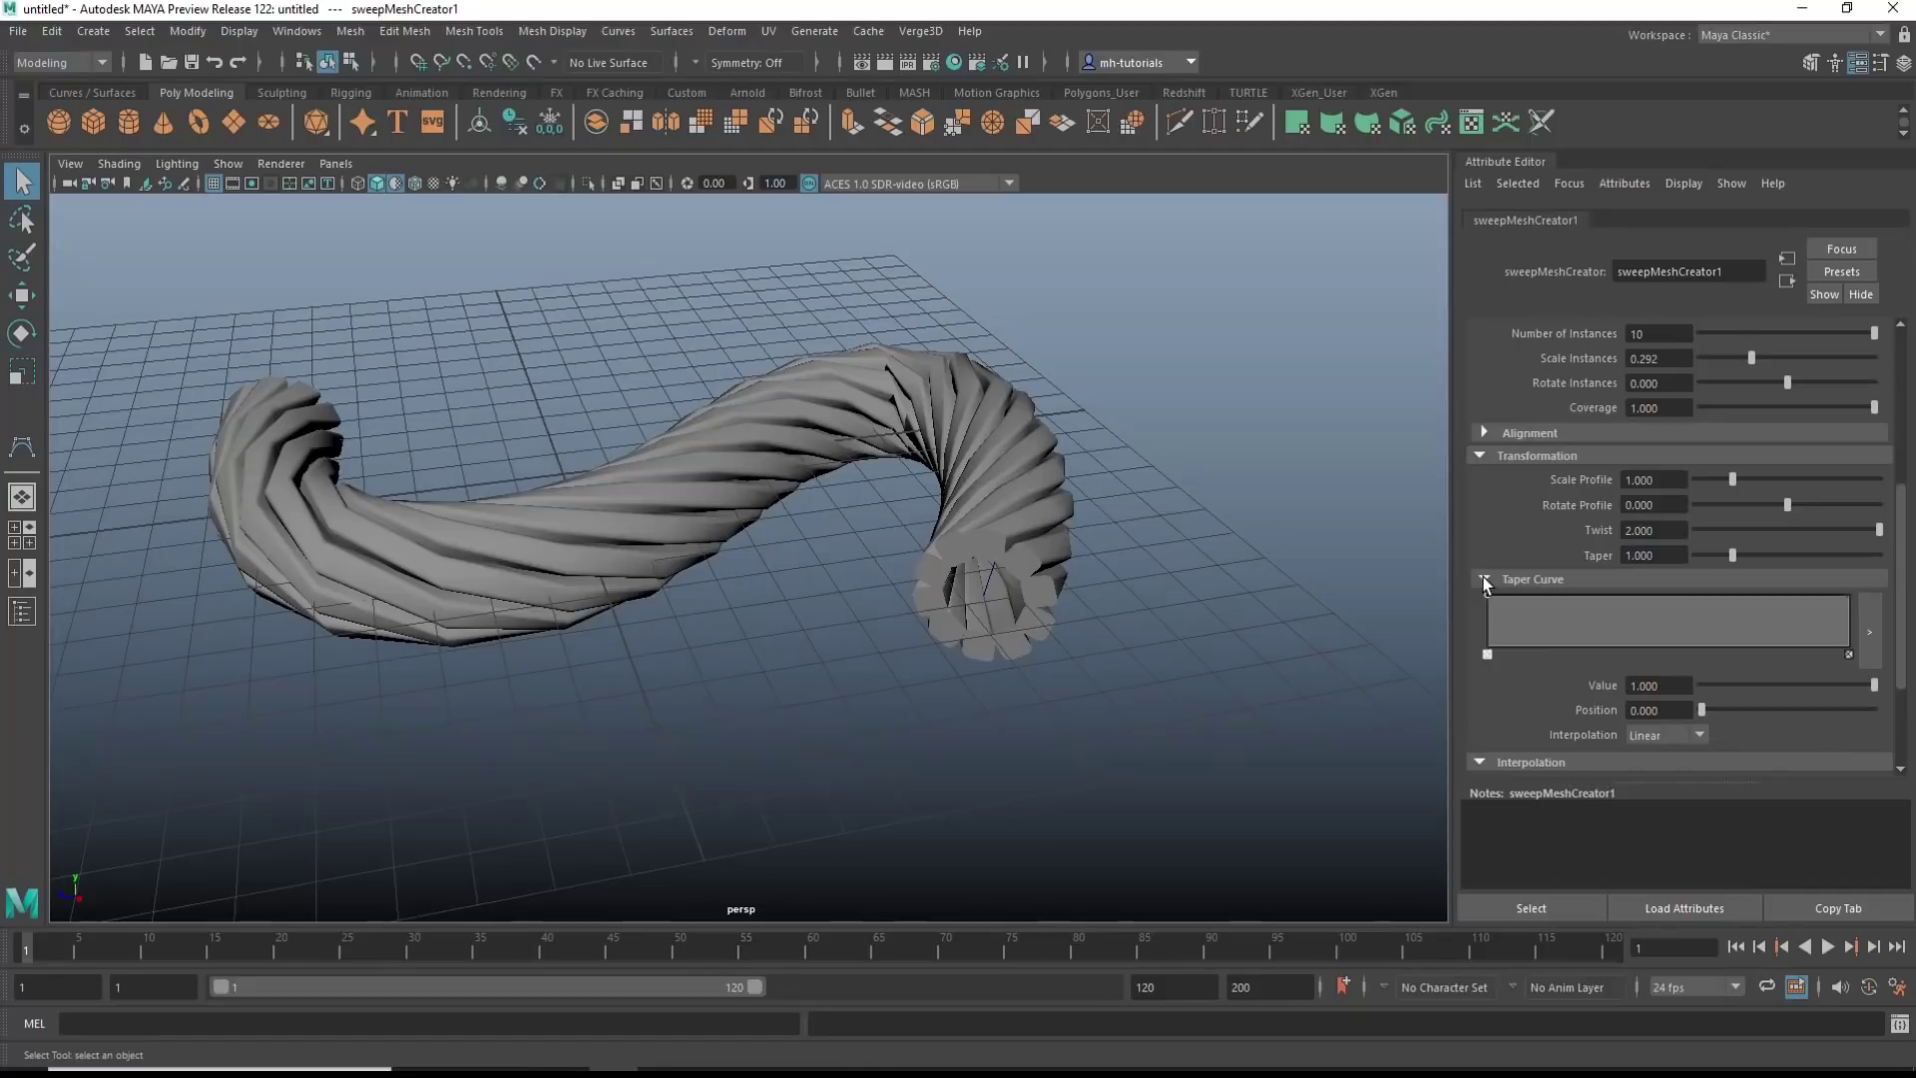
# Try the Line sweep profile on the twisted radial instances
pyautogui.scroll(8, 1663, 646)
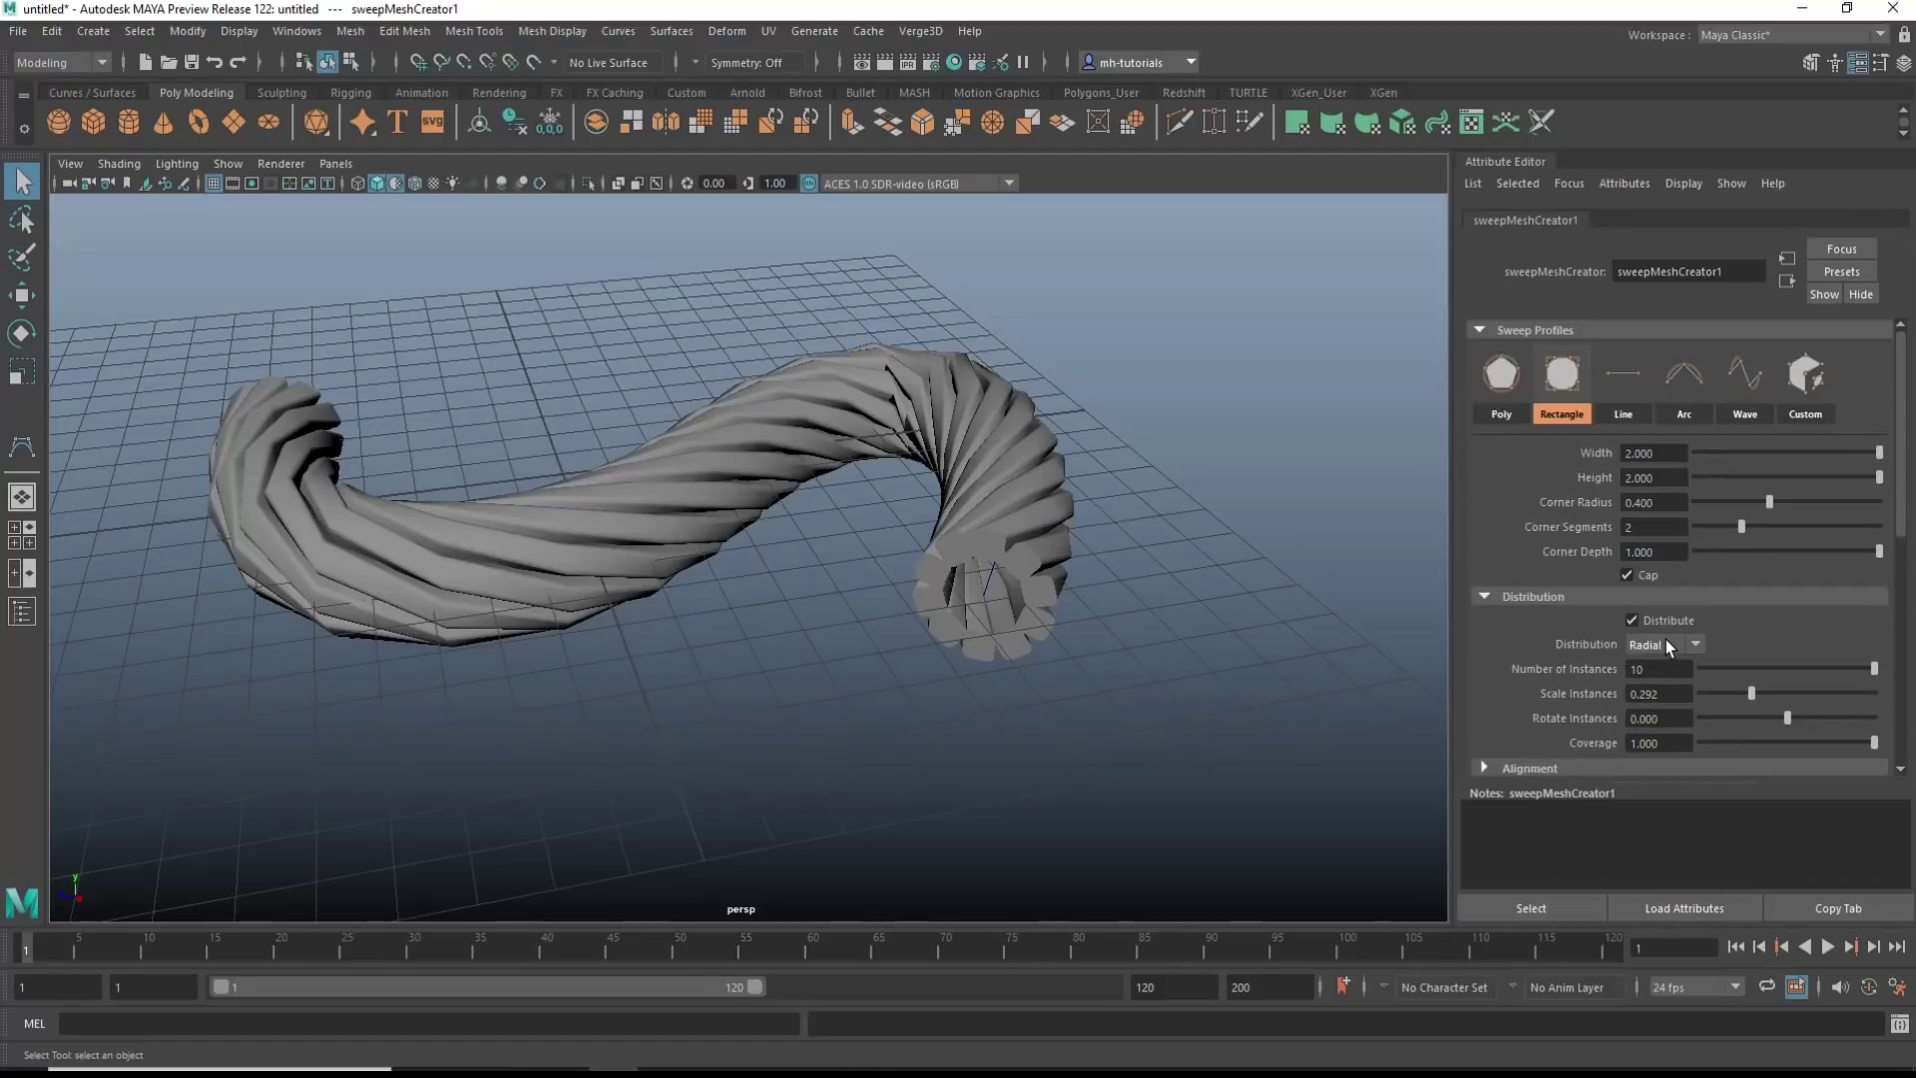
pyautogui.click(1624, 385)
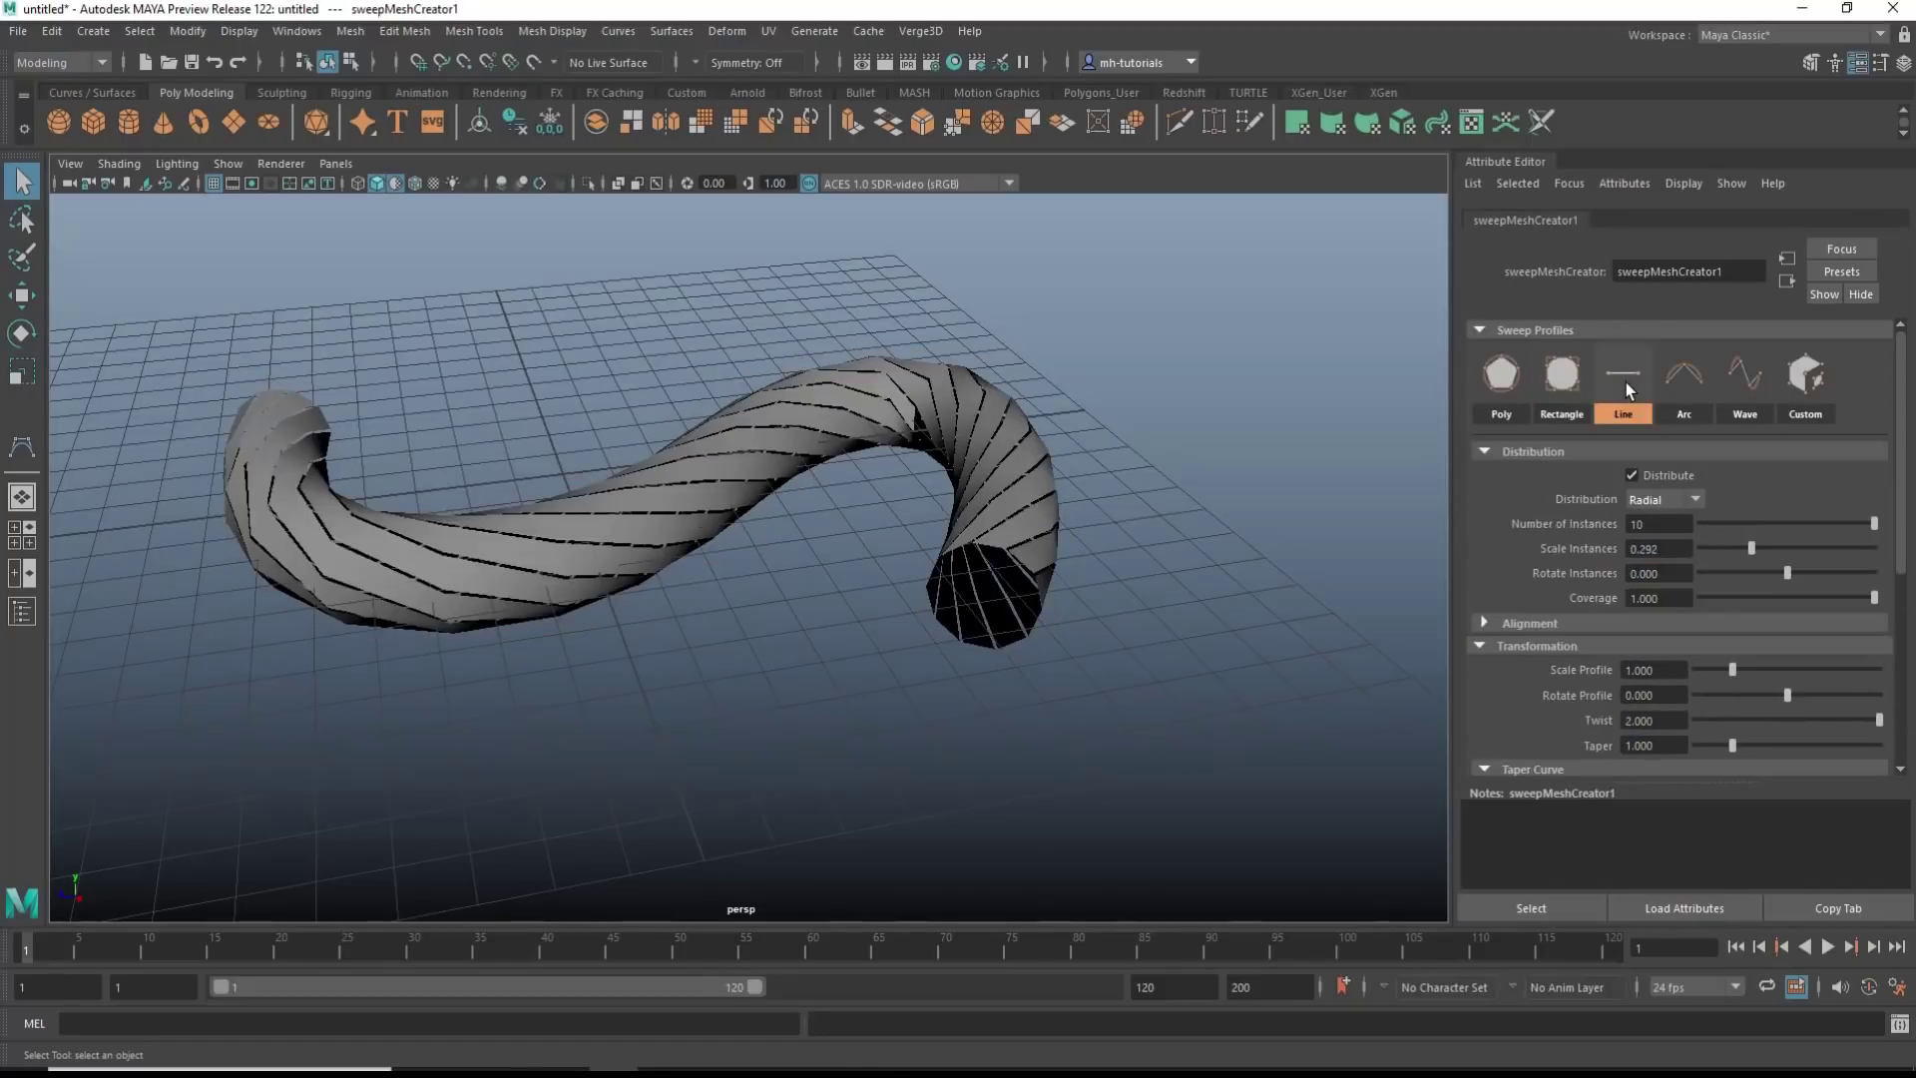
pyautogui.keyDown('alt'); pyautogui.moveTo(702, 677); pyautogui.dragTo(1360, 611); pyautogui.keyUp('alt')
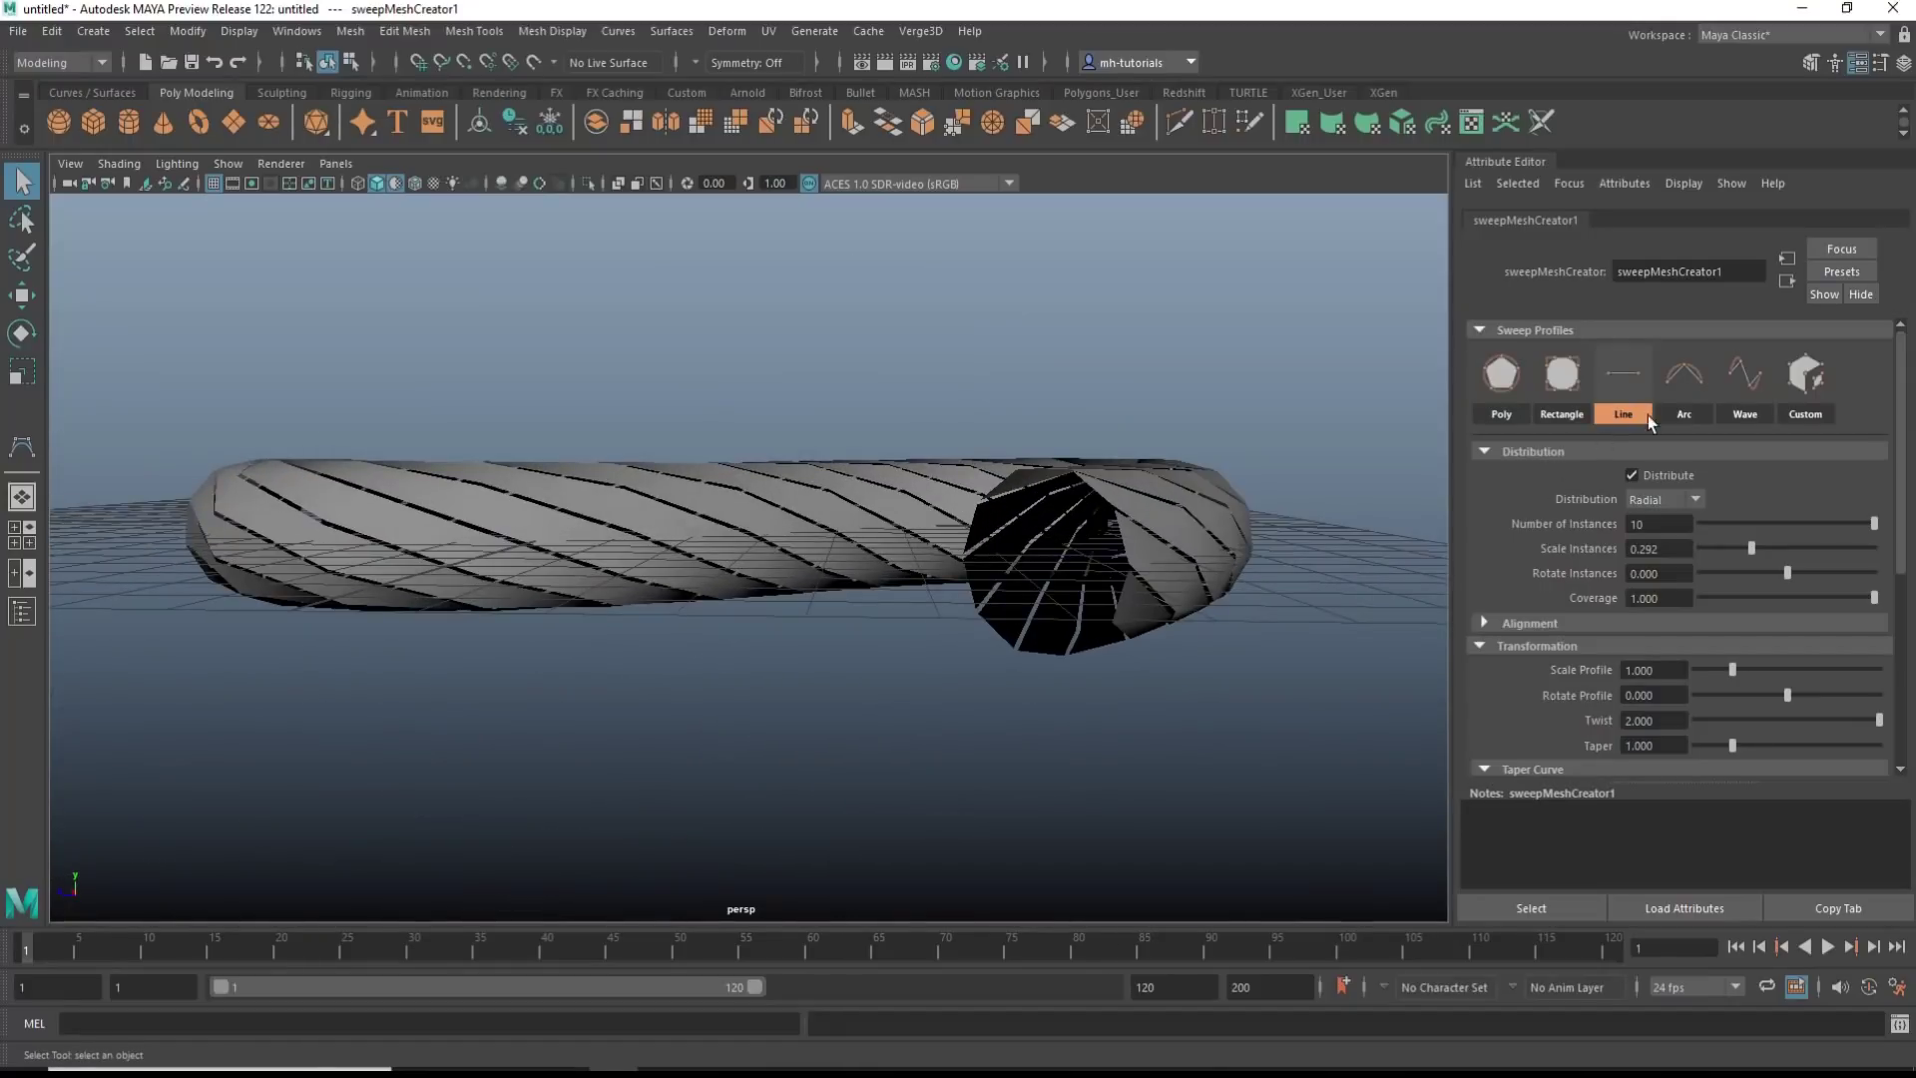
# Switch the sweep profile to Arc and reduce the number of instances to 1
pyautogui.click(1679, 385)
pyautogui.keyDown('alt'); pyautogui.moveTo(1183, 591); pyautogui.dragTo(1112, 620); pyautogui.keyUp('alt')
pyautogui.scroll(-3, 1112, 620)
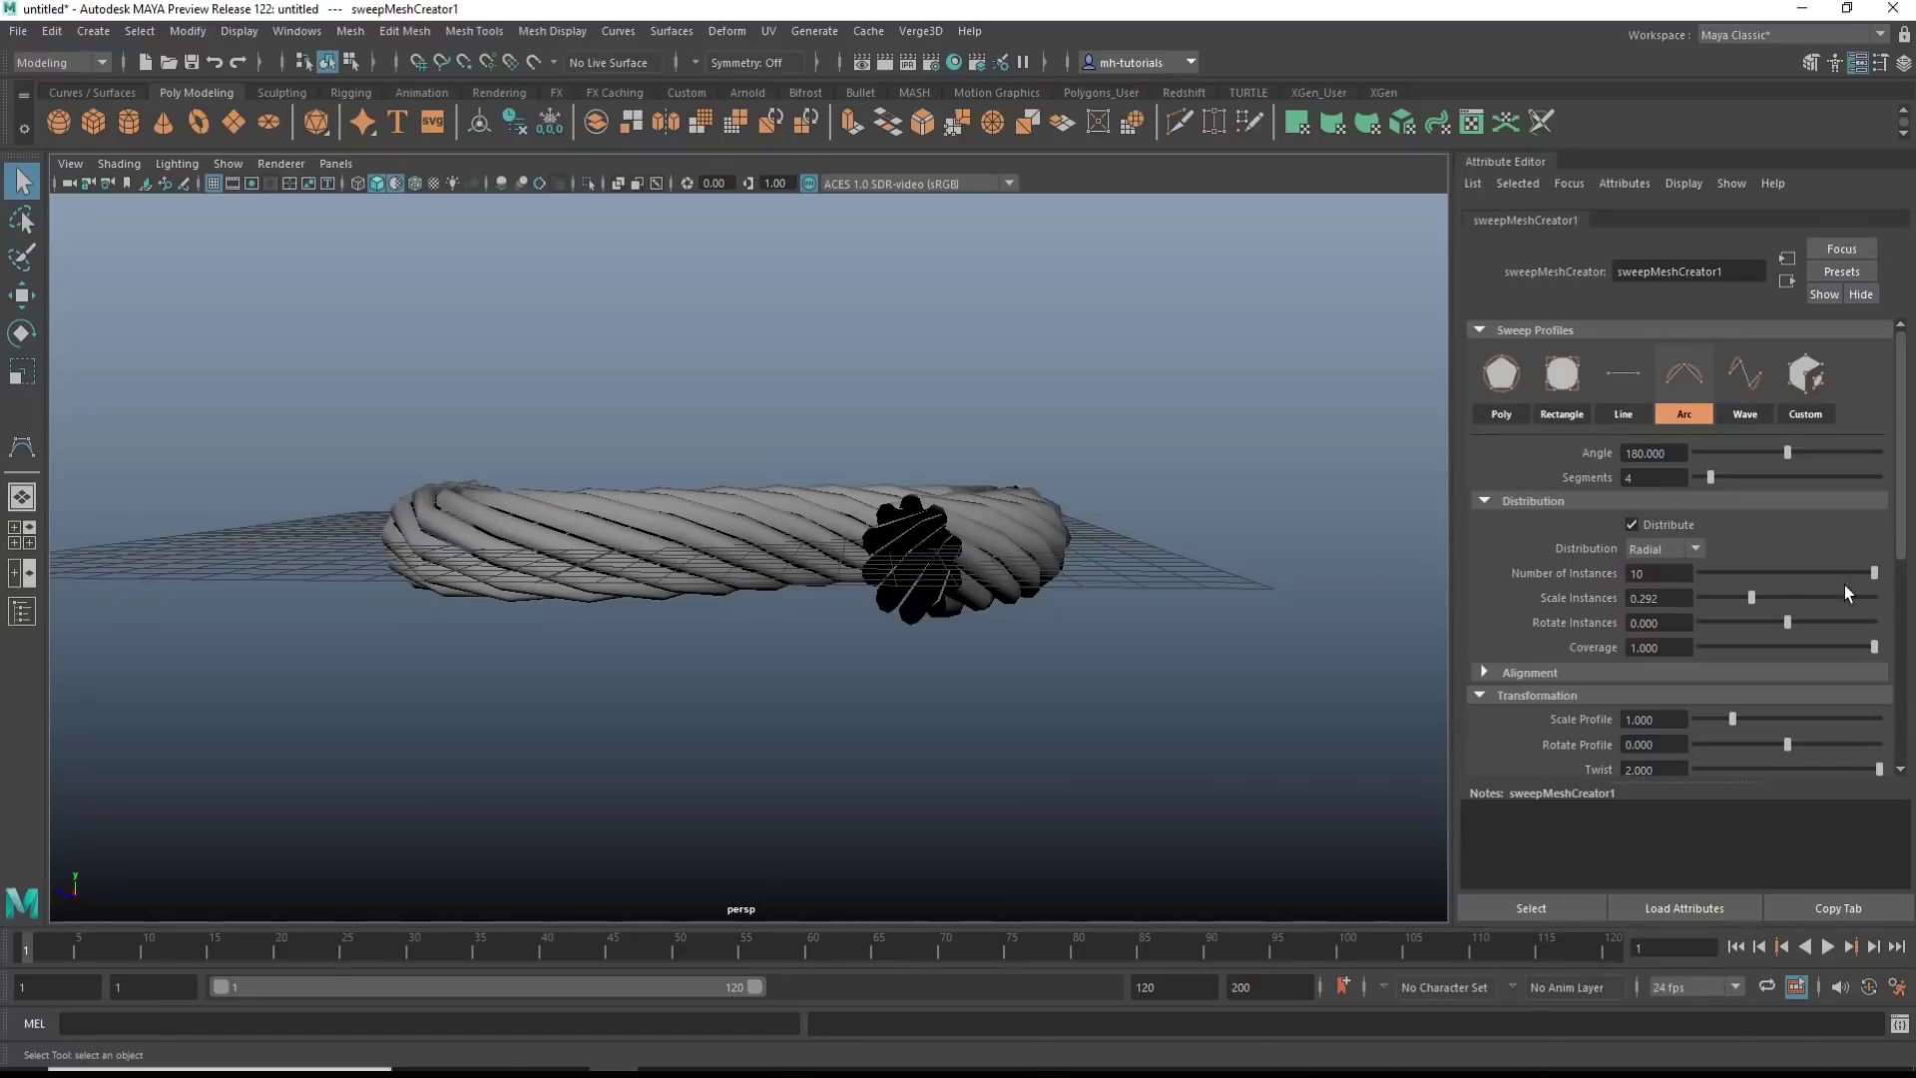
pyautogui.moveTo(1874, 572); pyautogui.dragTo(1717, 577)
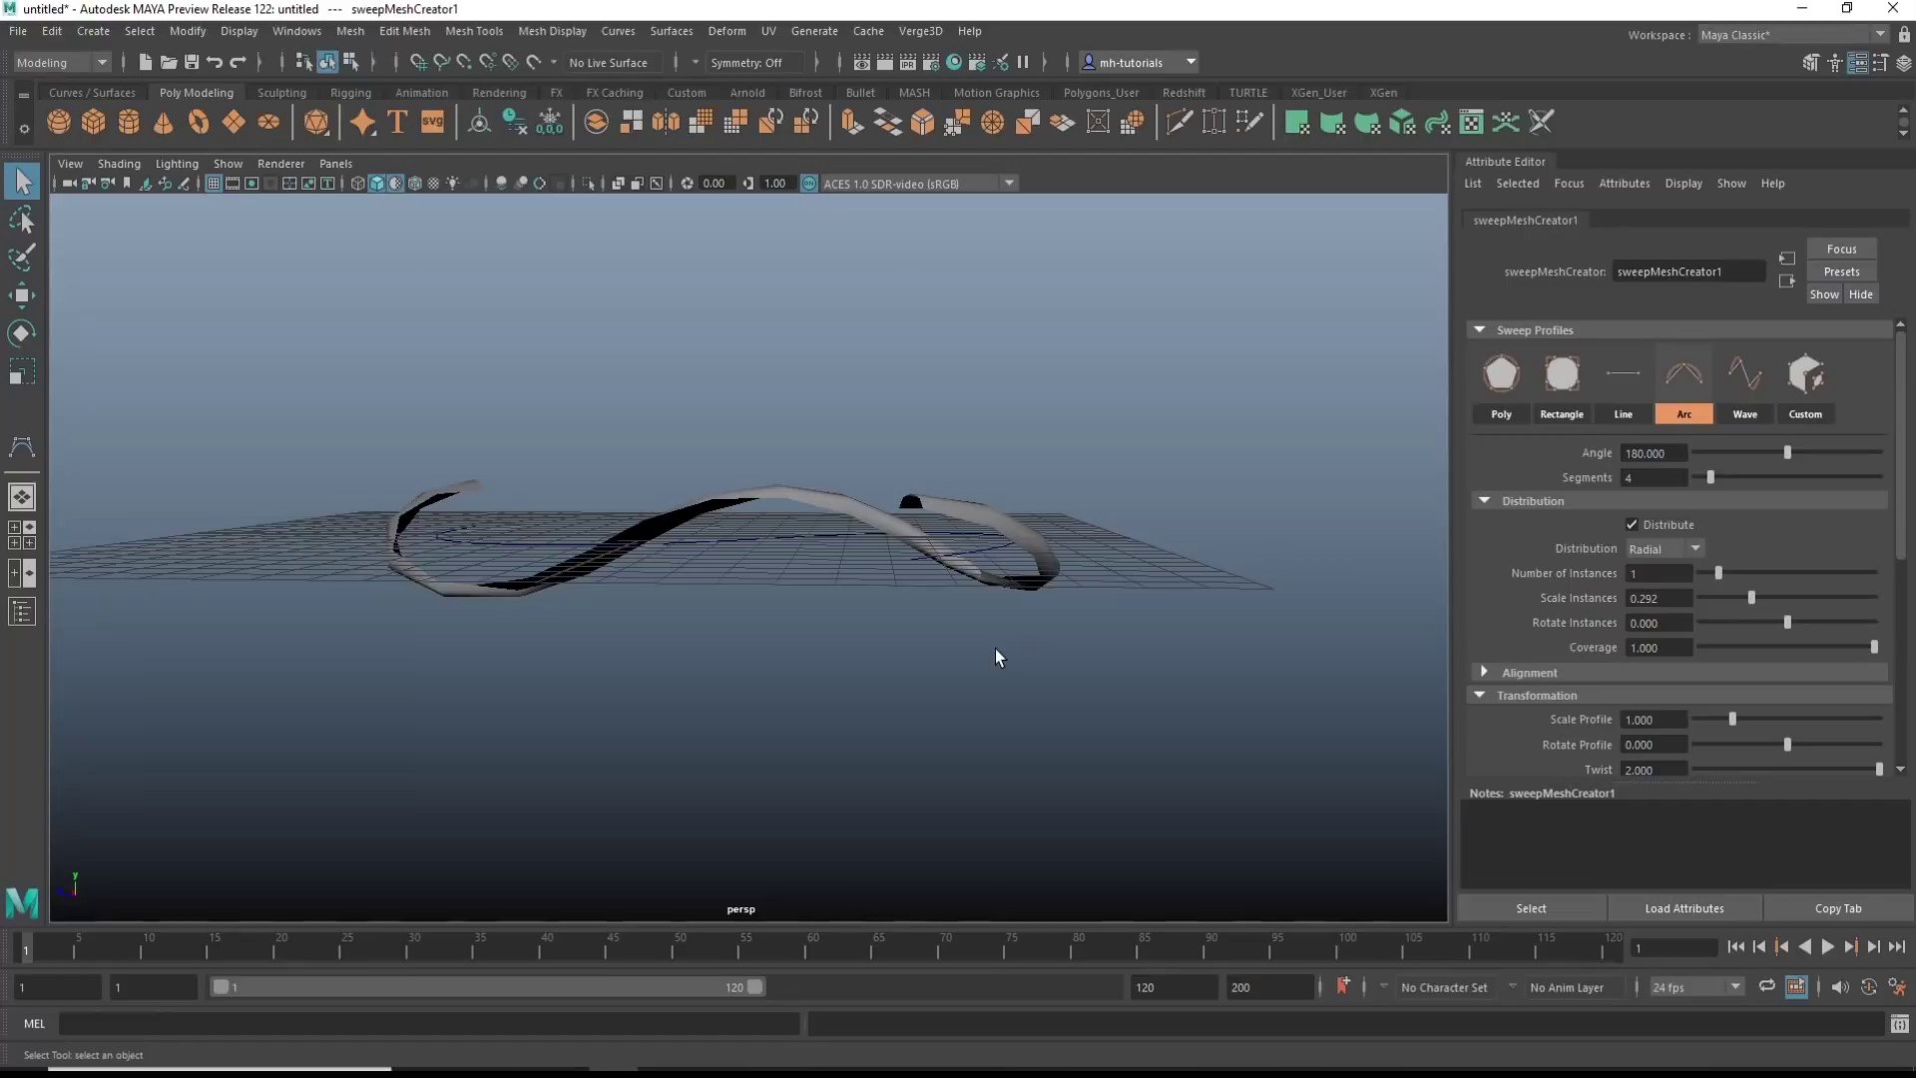
pyautogui.keyDown('alt'); pyautogui.moveTo(996, 649); pyautogui.dragTo(1044, 675); pyautogui.keyUp('alt')
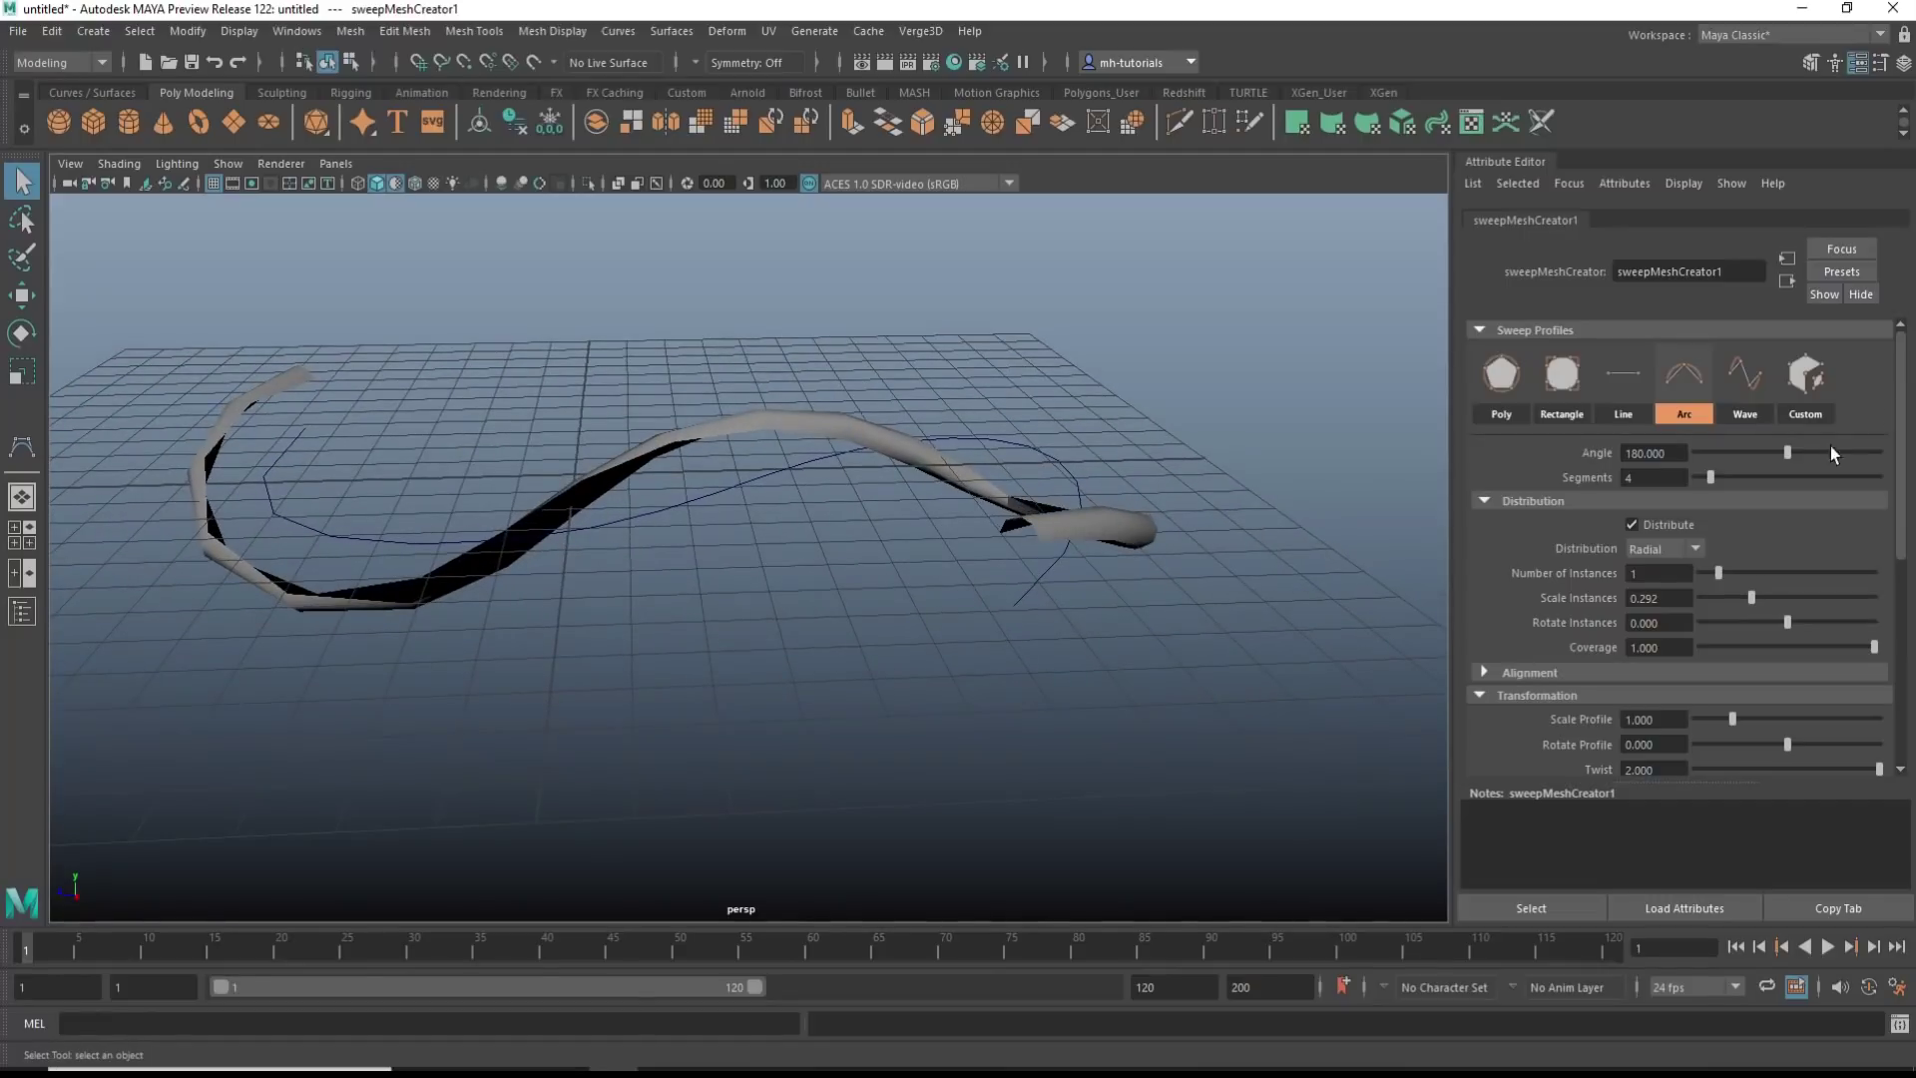
# Switch the sweep profile to Wave and inspect the end of the resulting strip up close
pyautogui.click(1742, 389)
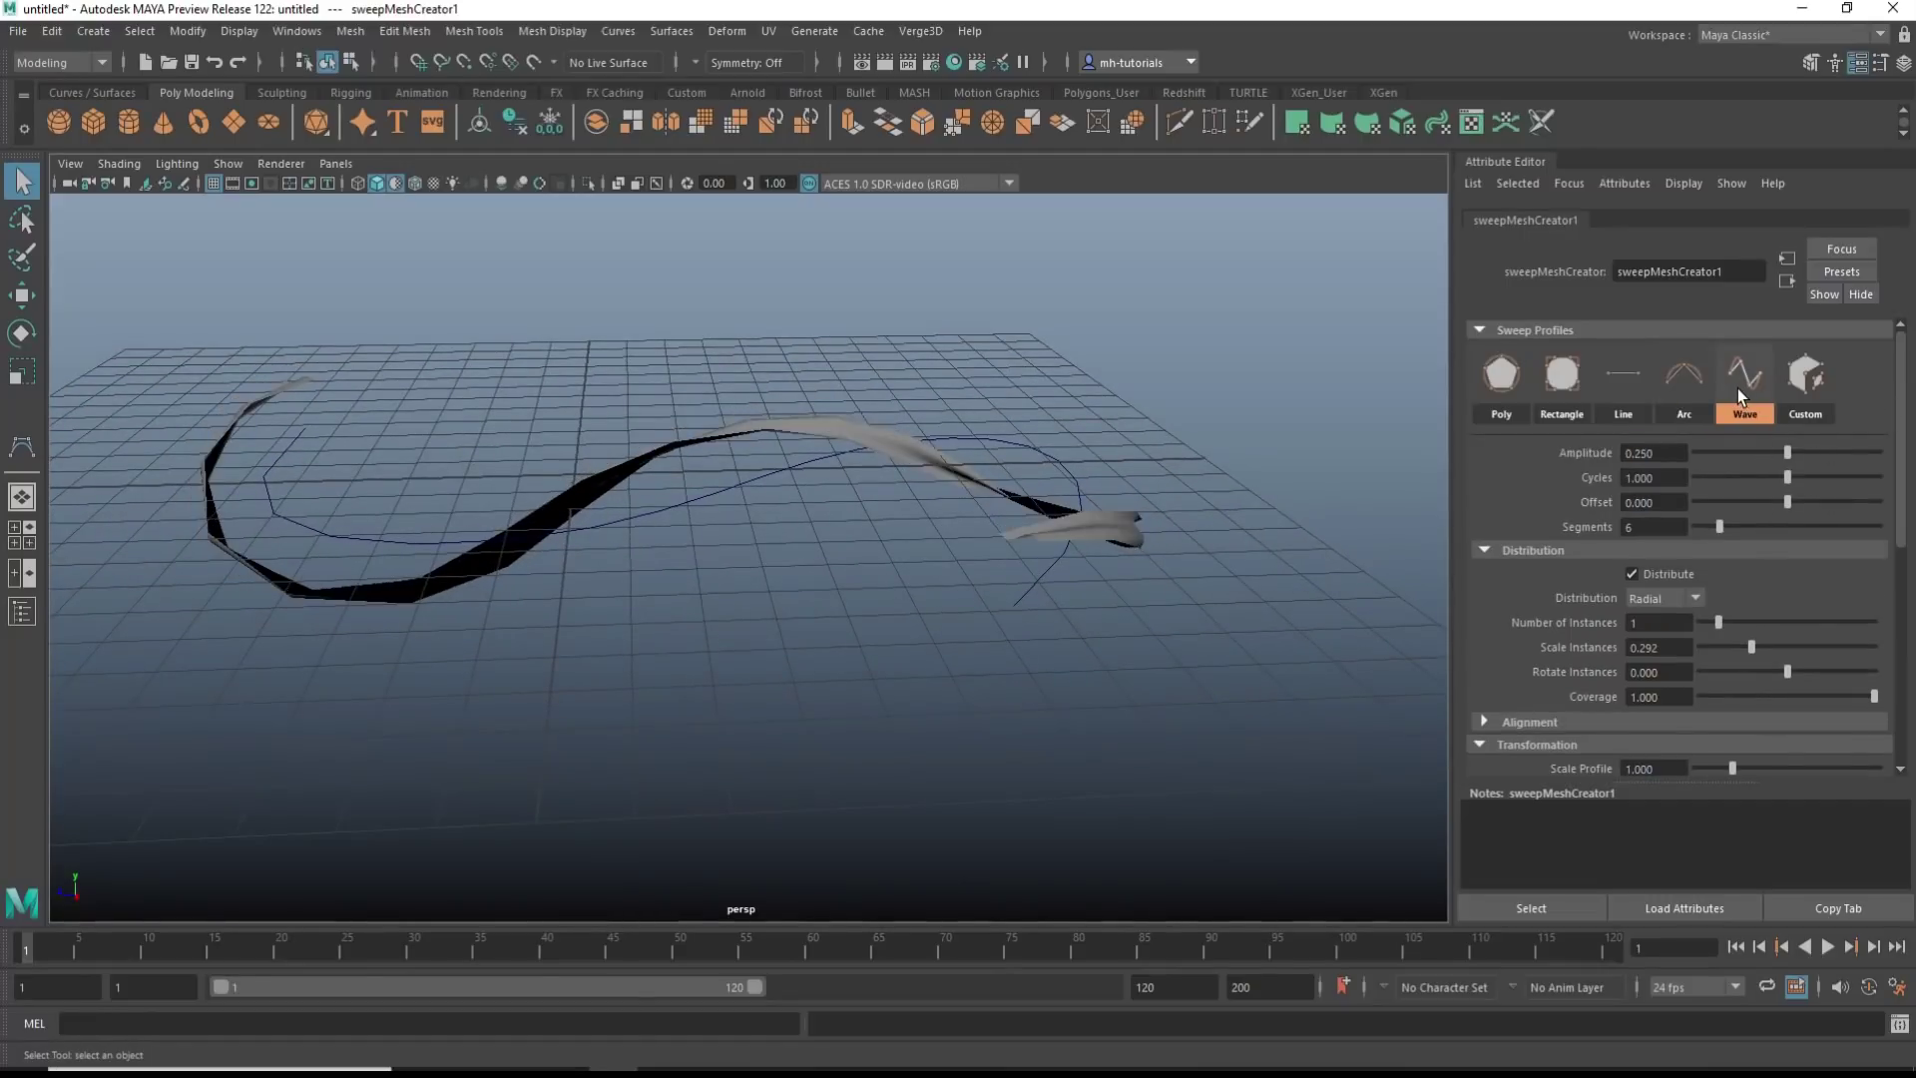
pyautogui.scroll(3, 1132, 661)
pyautogui.scroll(-3, 1201, 654)
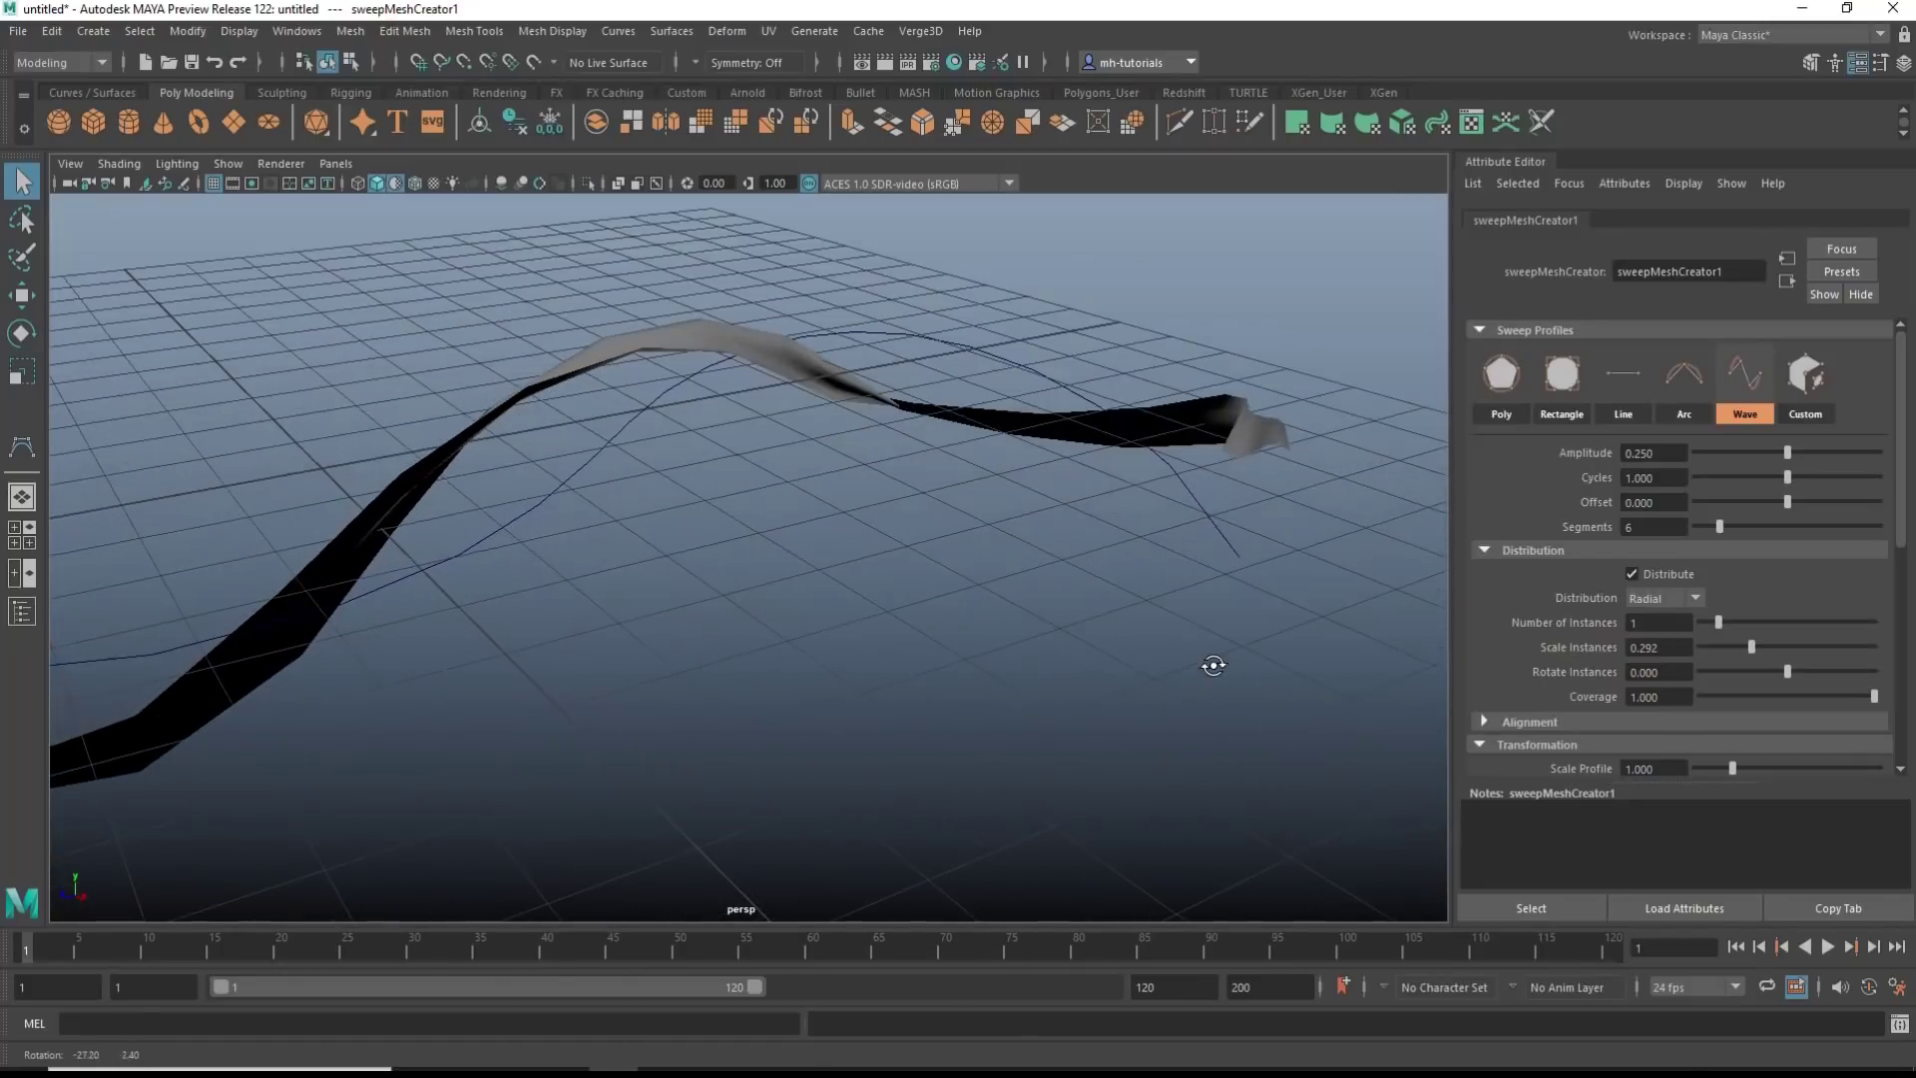
pyautogui.keyDown('alt'); pyautogui.moveTo(1210, 650); pyautogui.dragTo(972, 696, button='middle'); pyautogui.keyUp('alt')
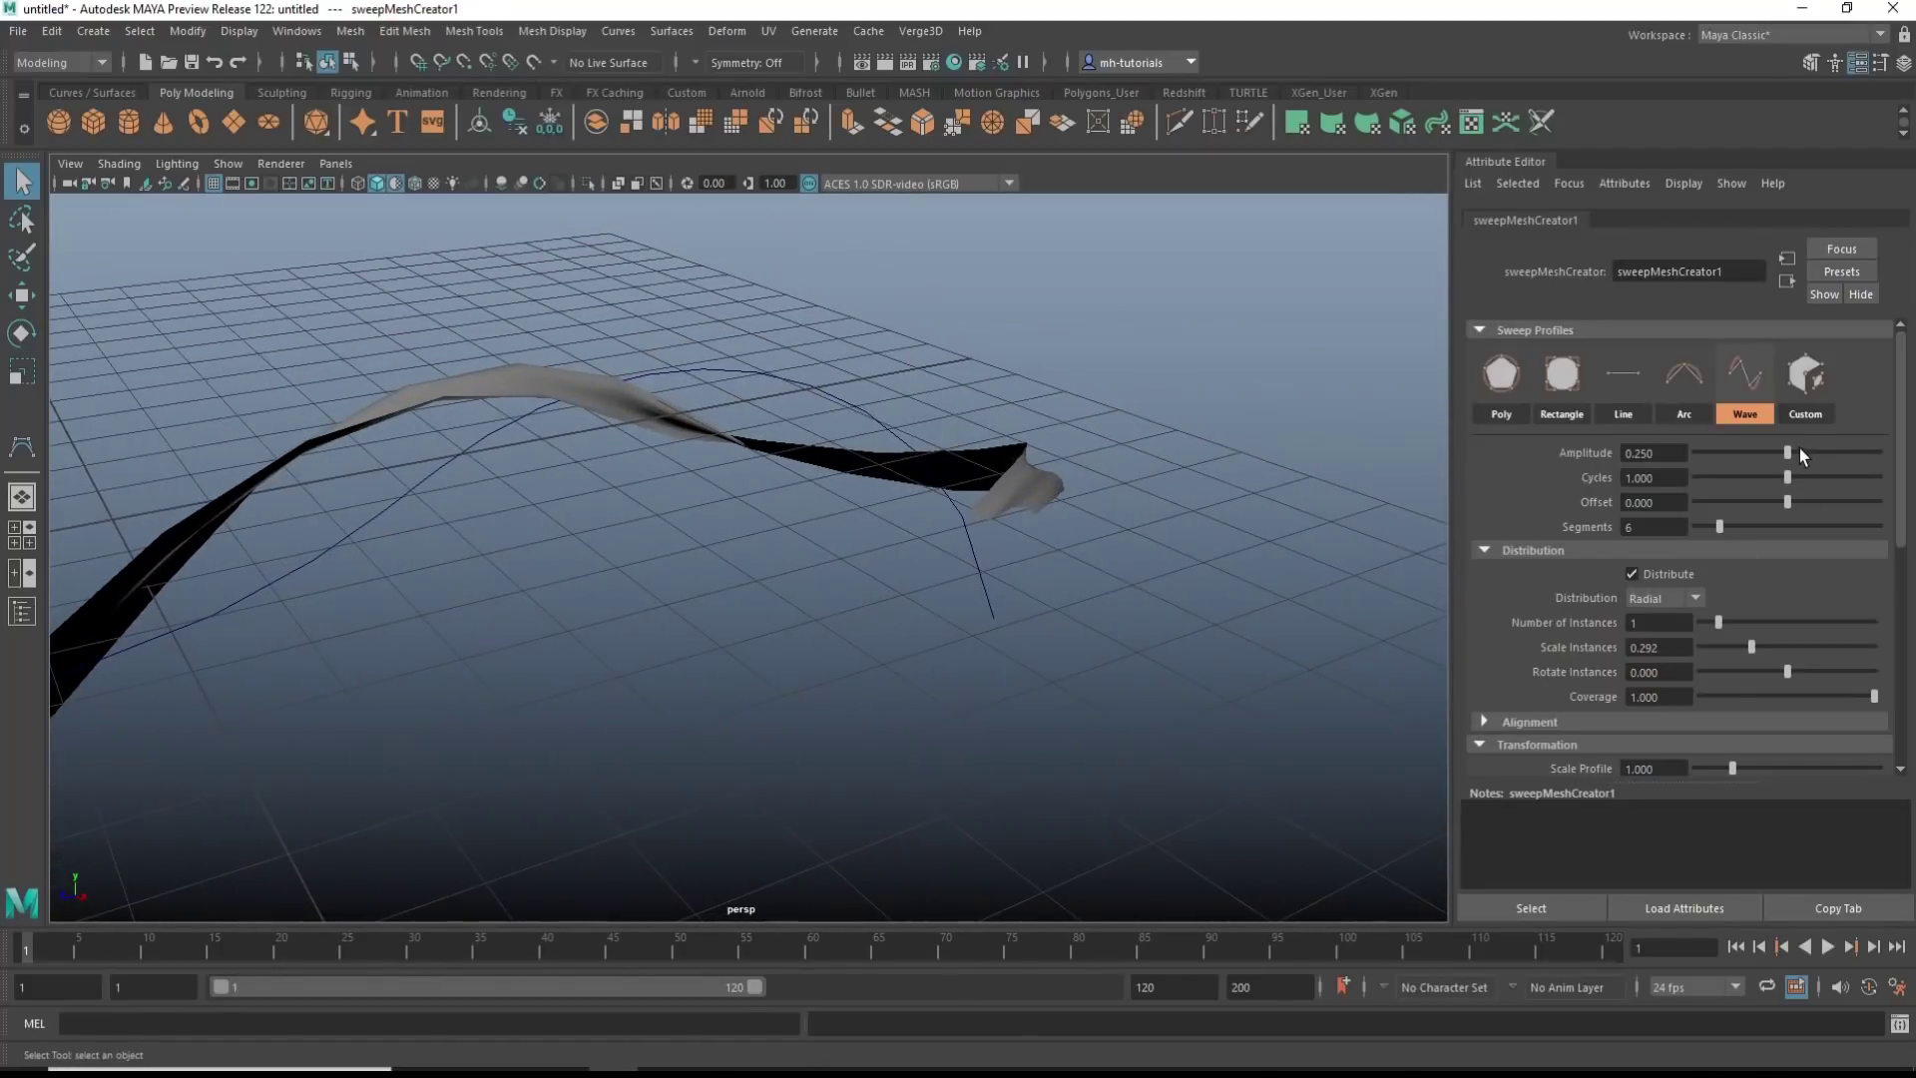
# Raise the Wave profile's amplitude to 0.381 and its cycles to 1.249 on the sweep mesh
pyautogui.moveTo(1790, 452); pyautogui.dragTo(1807, 496)
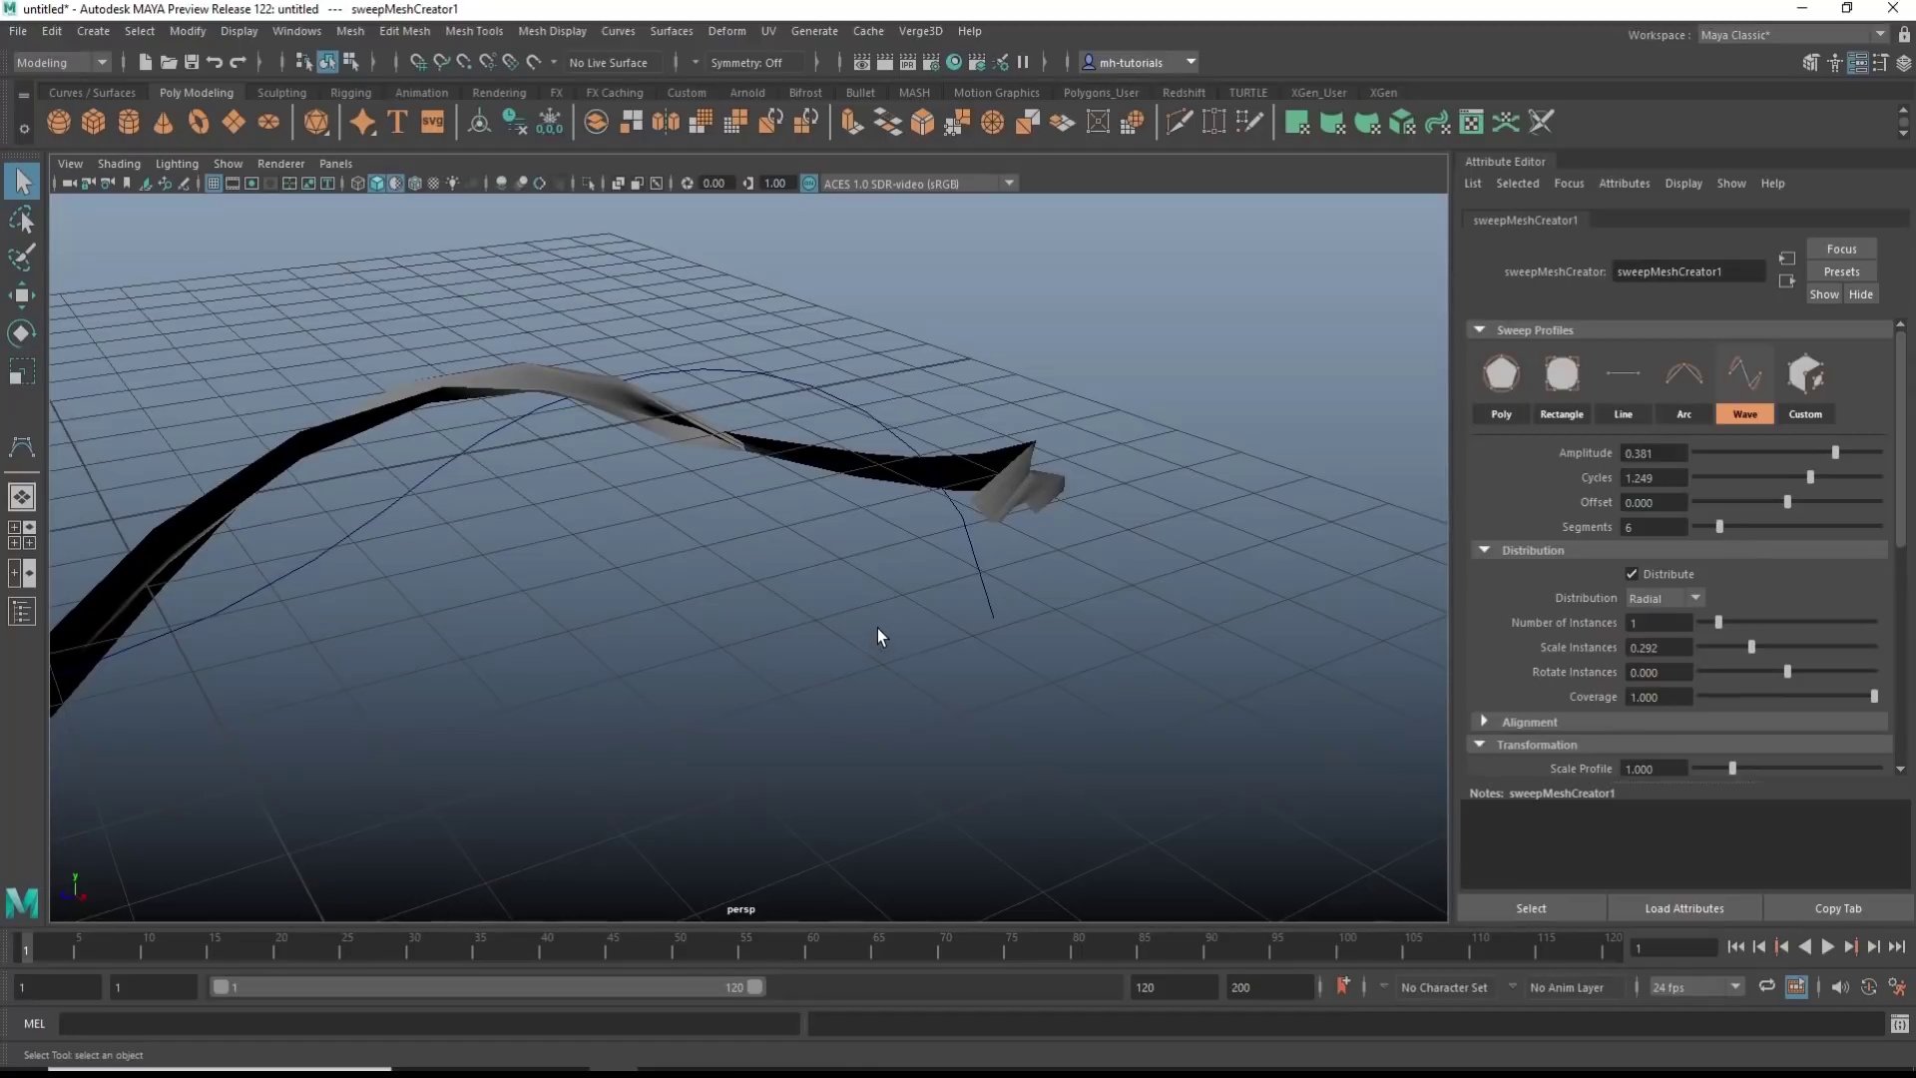
pyautogui.keyDown('alt'); pyautogui.moveTo(877, 629); pyautogui.dragTo(888, 663); pyautogui.keyUp('alt')
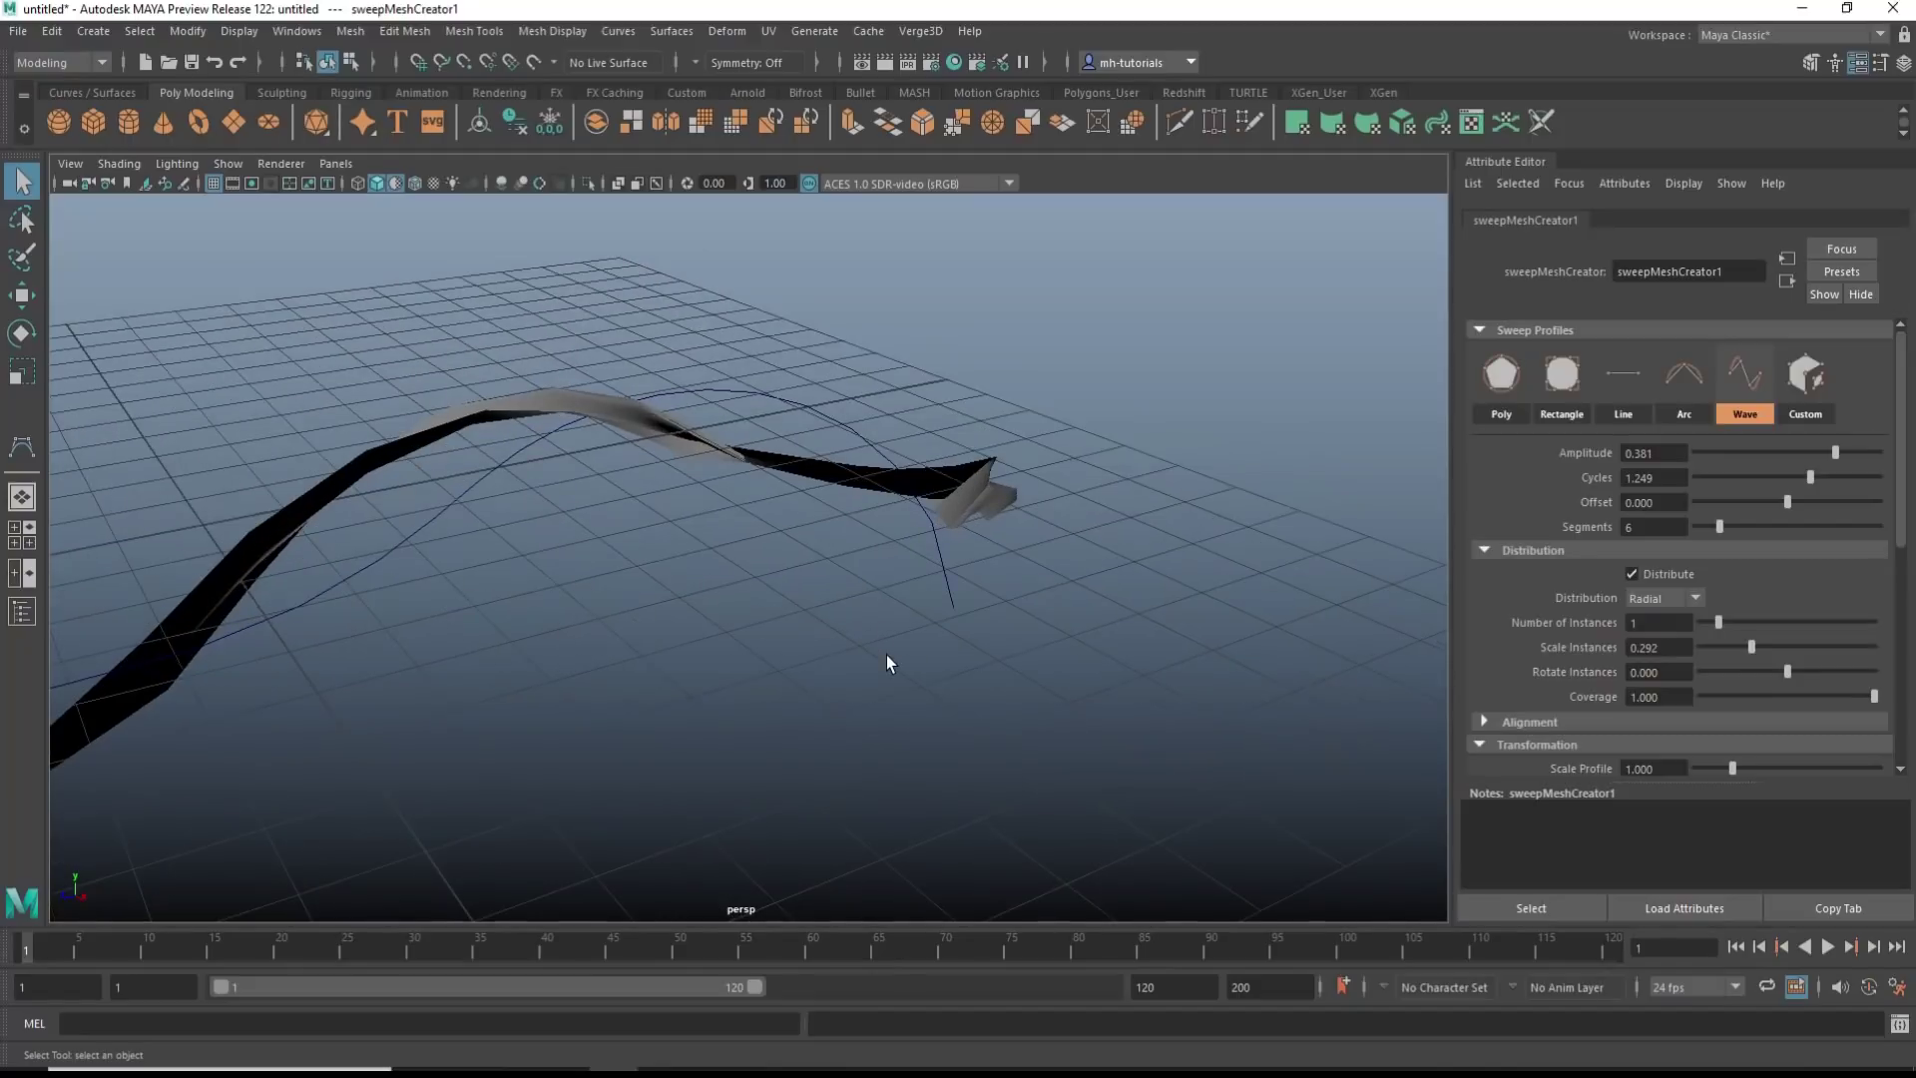
pyautogui.click(949, 599)
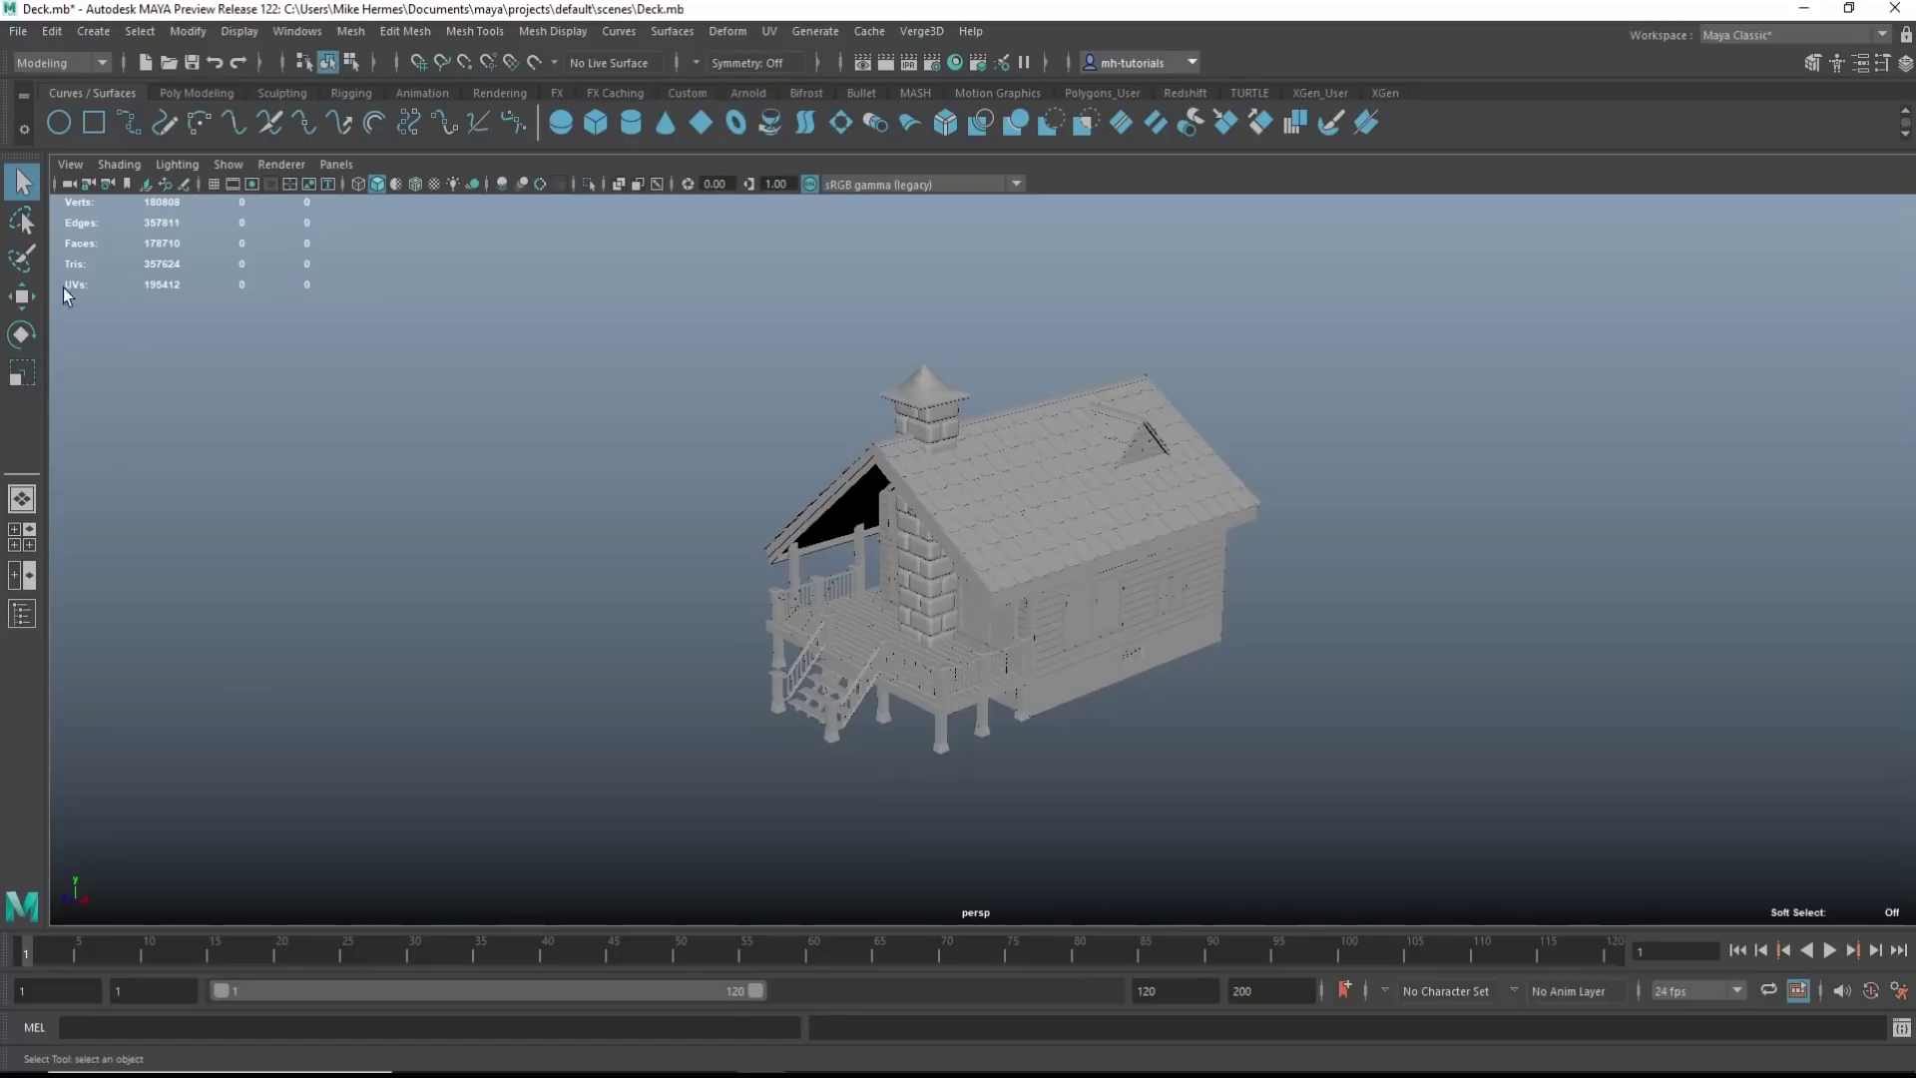
# Turn on the Game Vertex Count heads-up display for the cabin scene
pyautogui.click(251, 33)
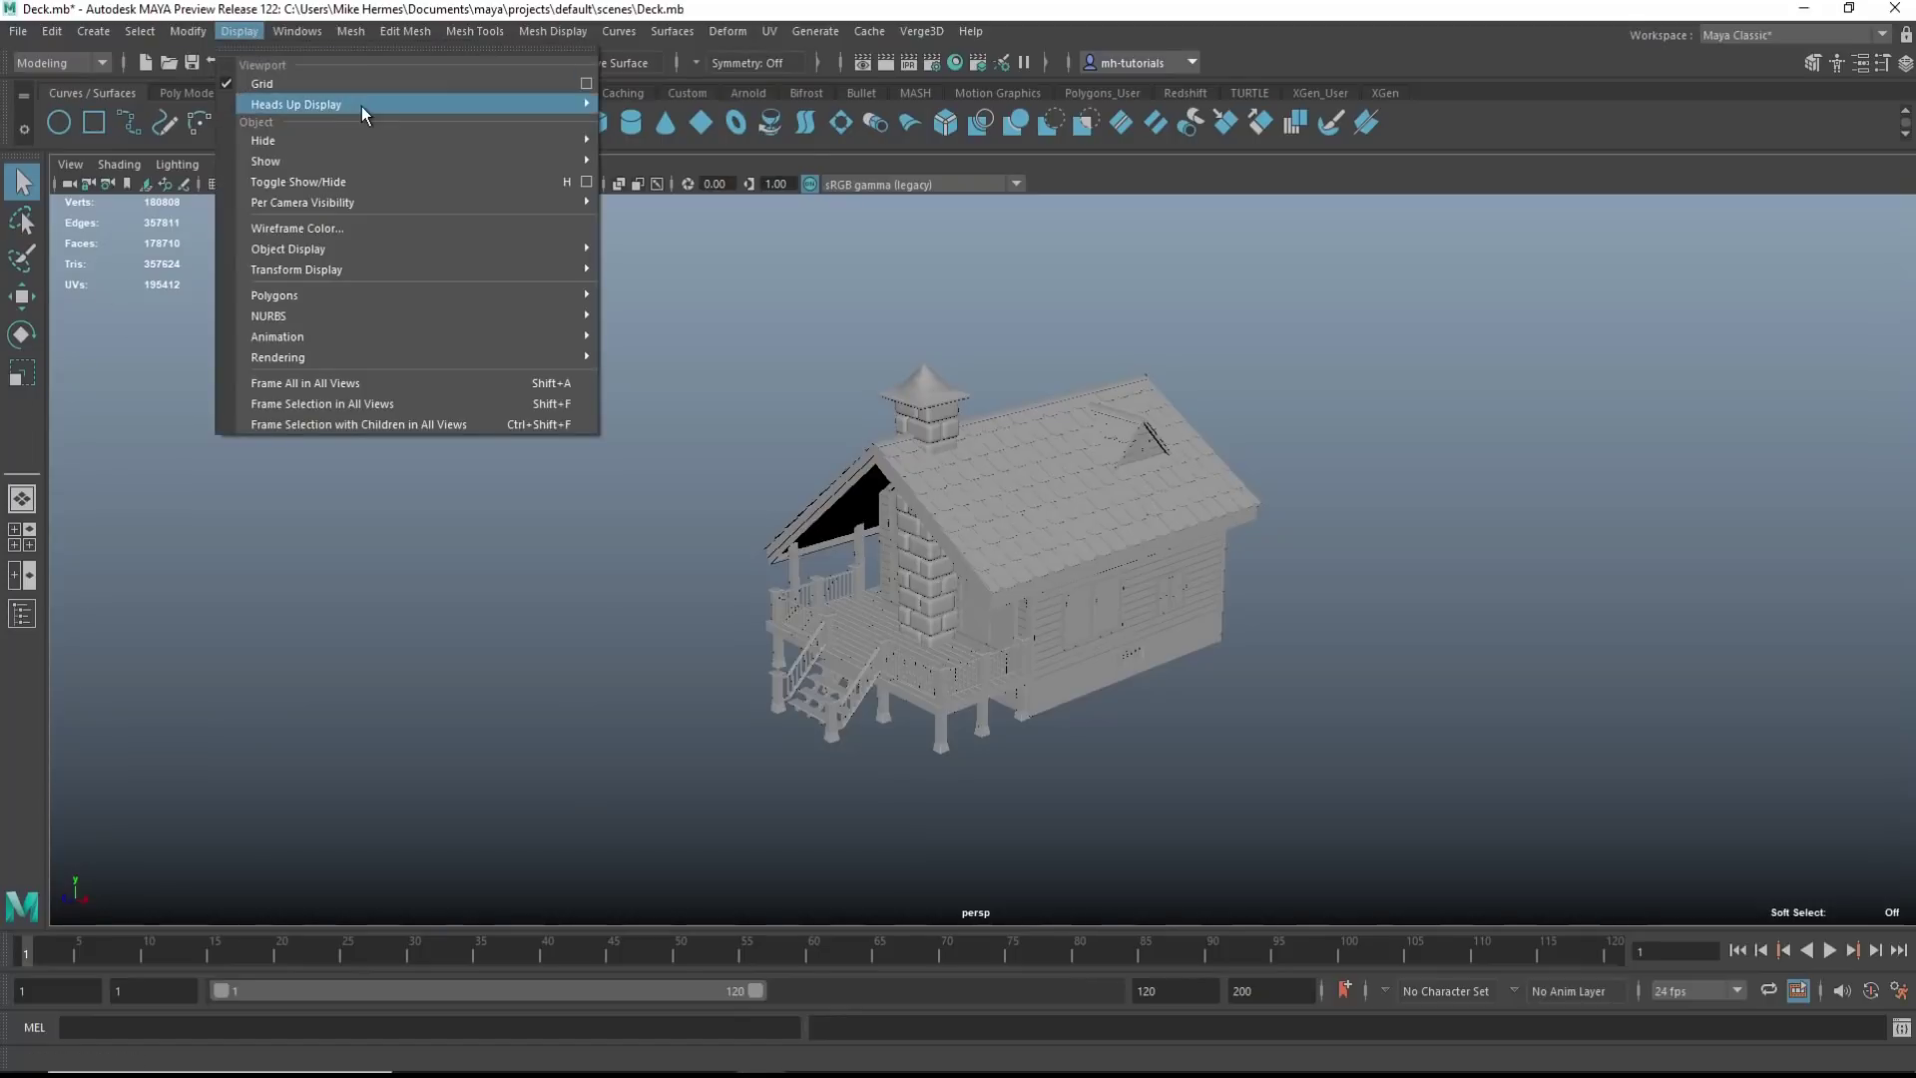
pyautogui.moveTo(365, 106)
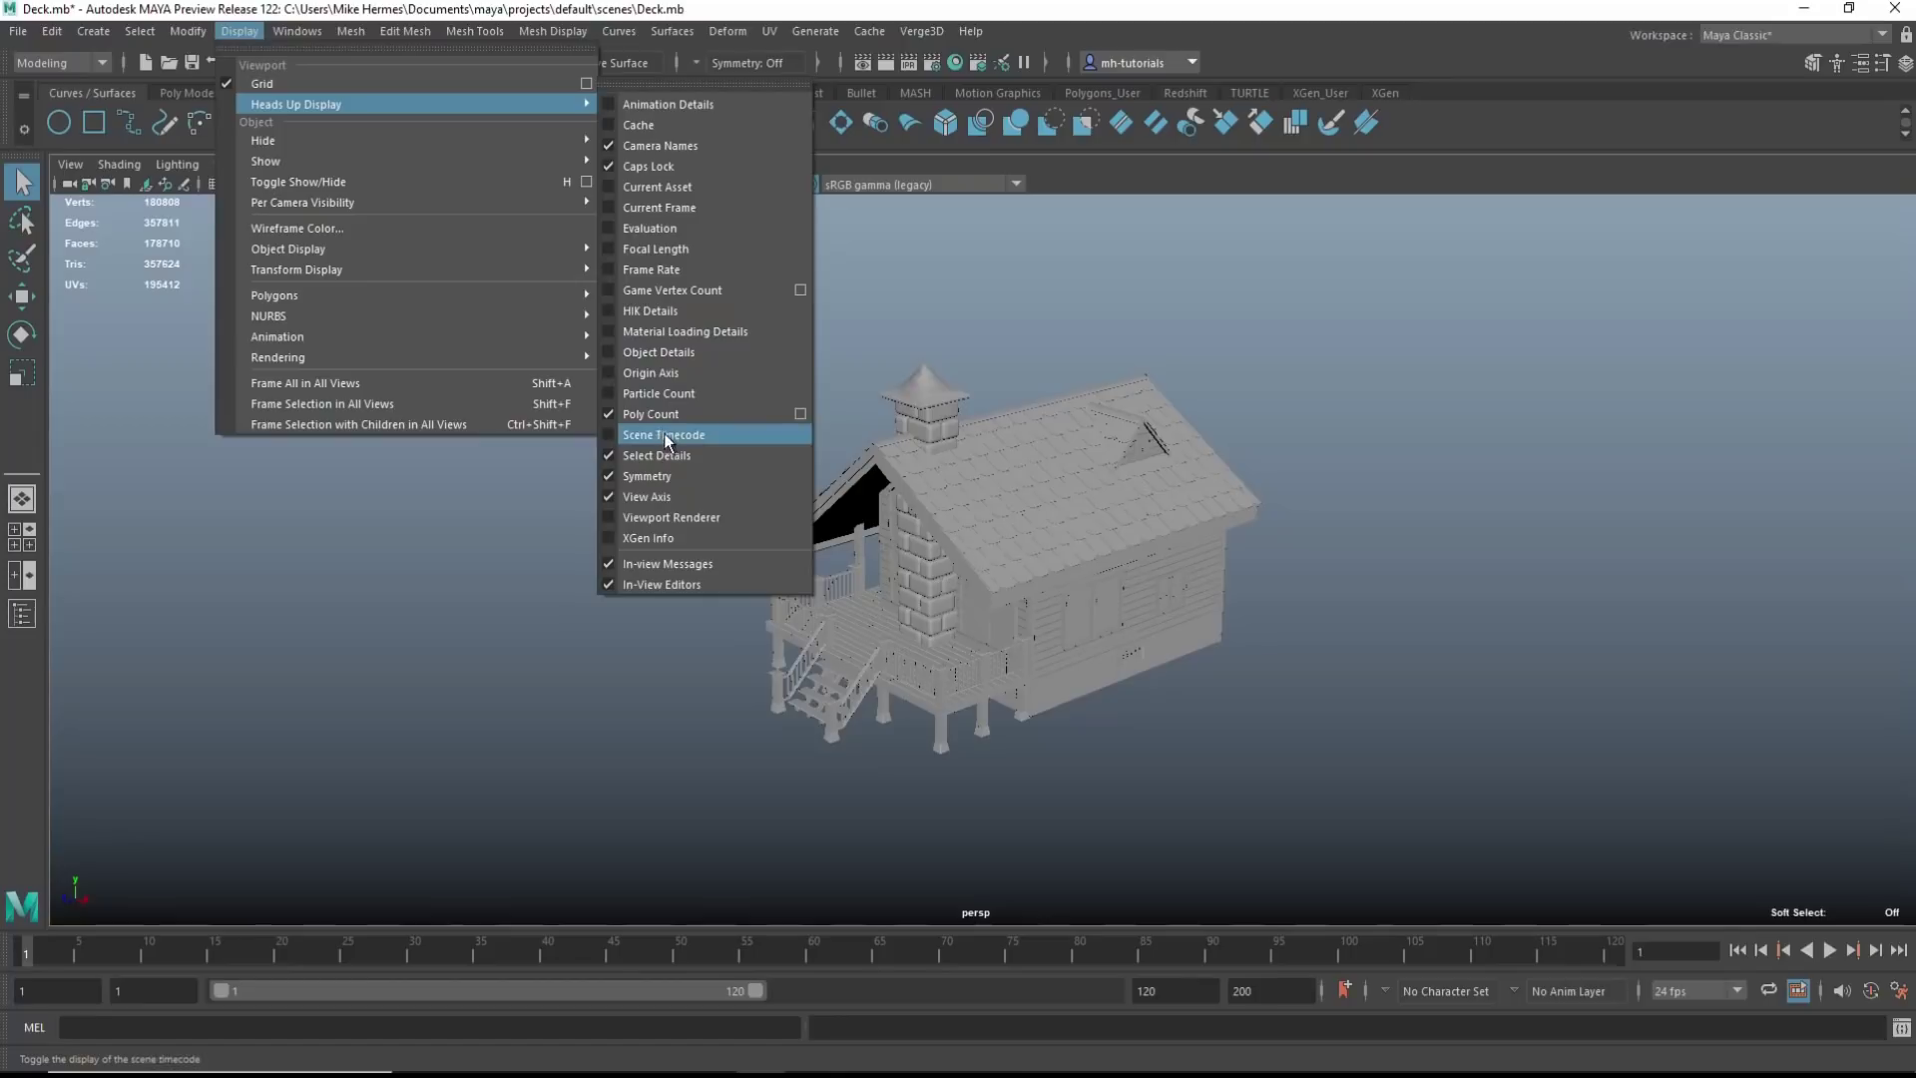
pyautogui.click(271, 674)
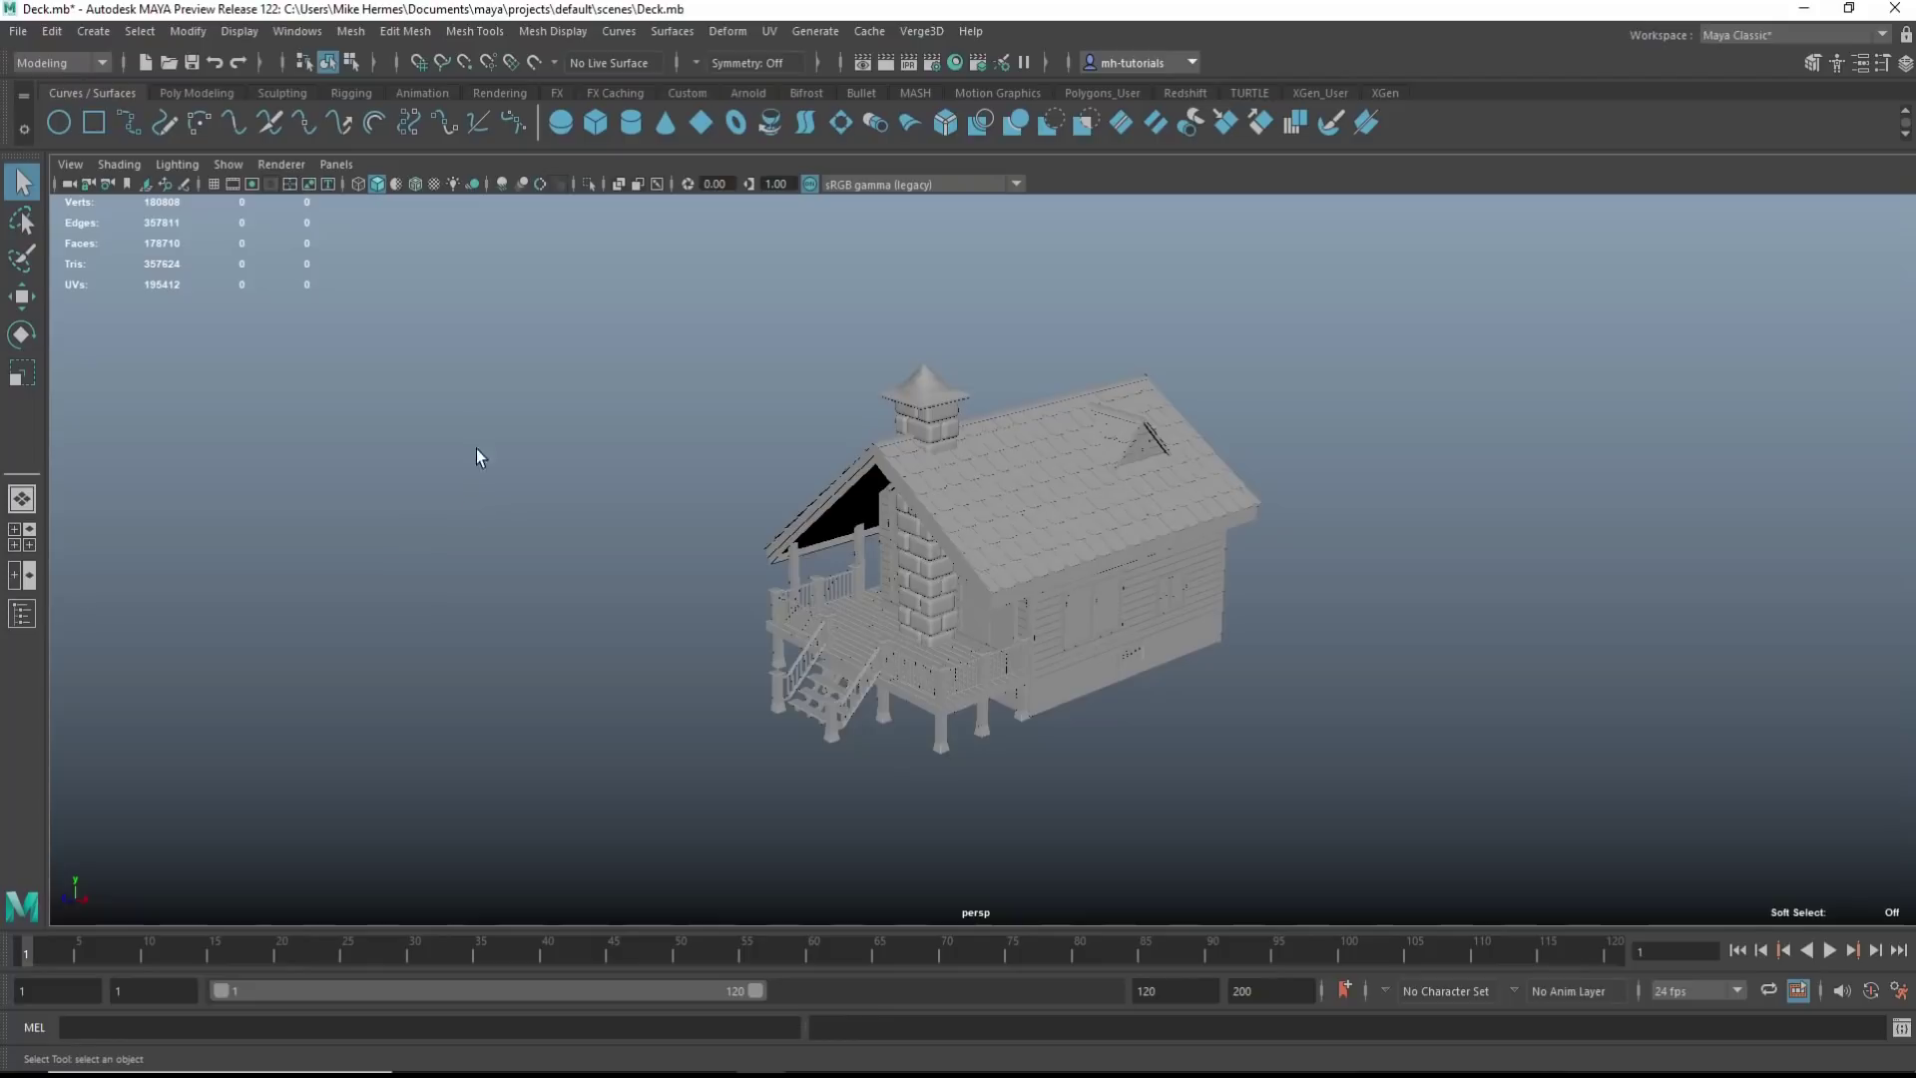
pyautogui.click(235, 35)
pyautogui.moveTo(305, 104)
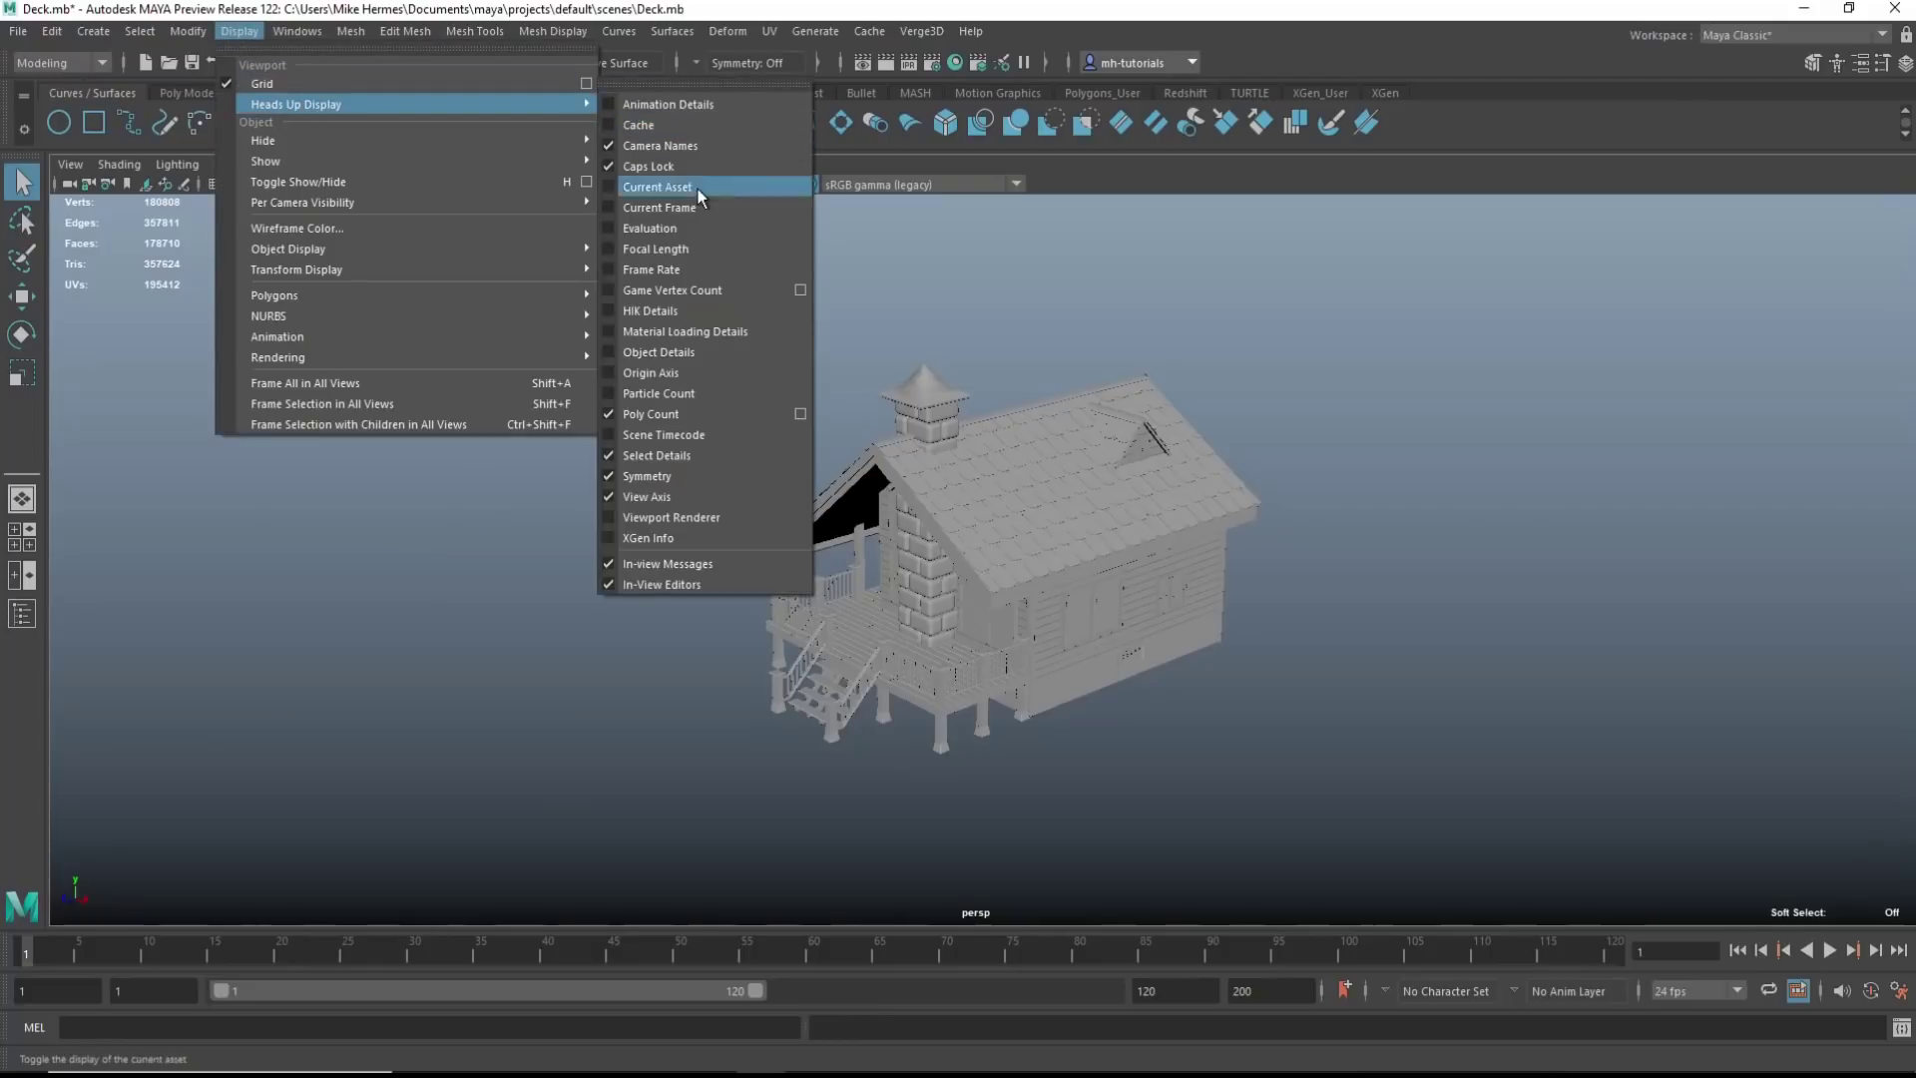
pyautogui.click(608, 291)
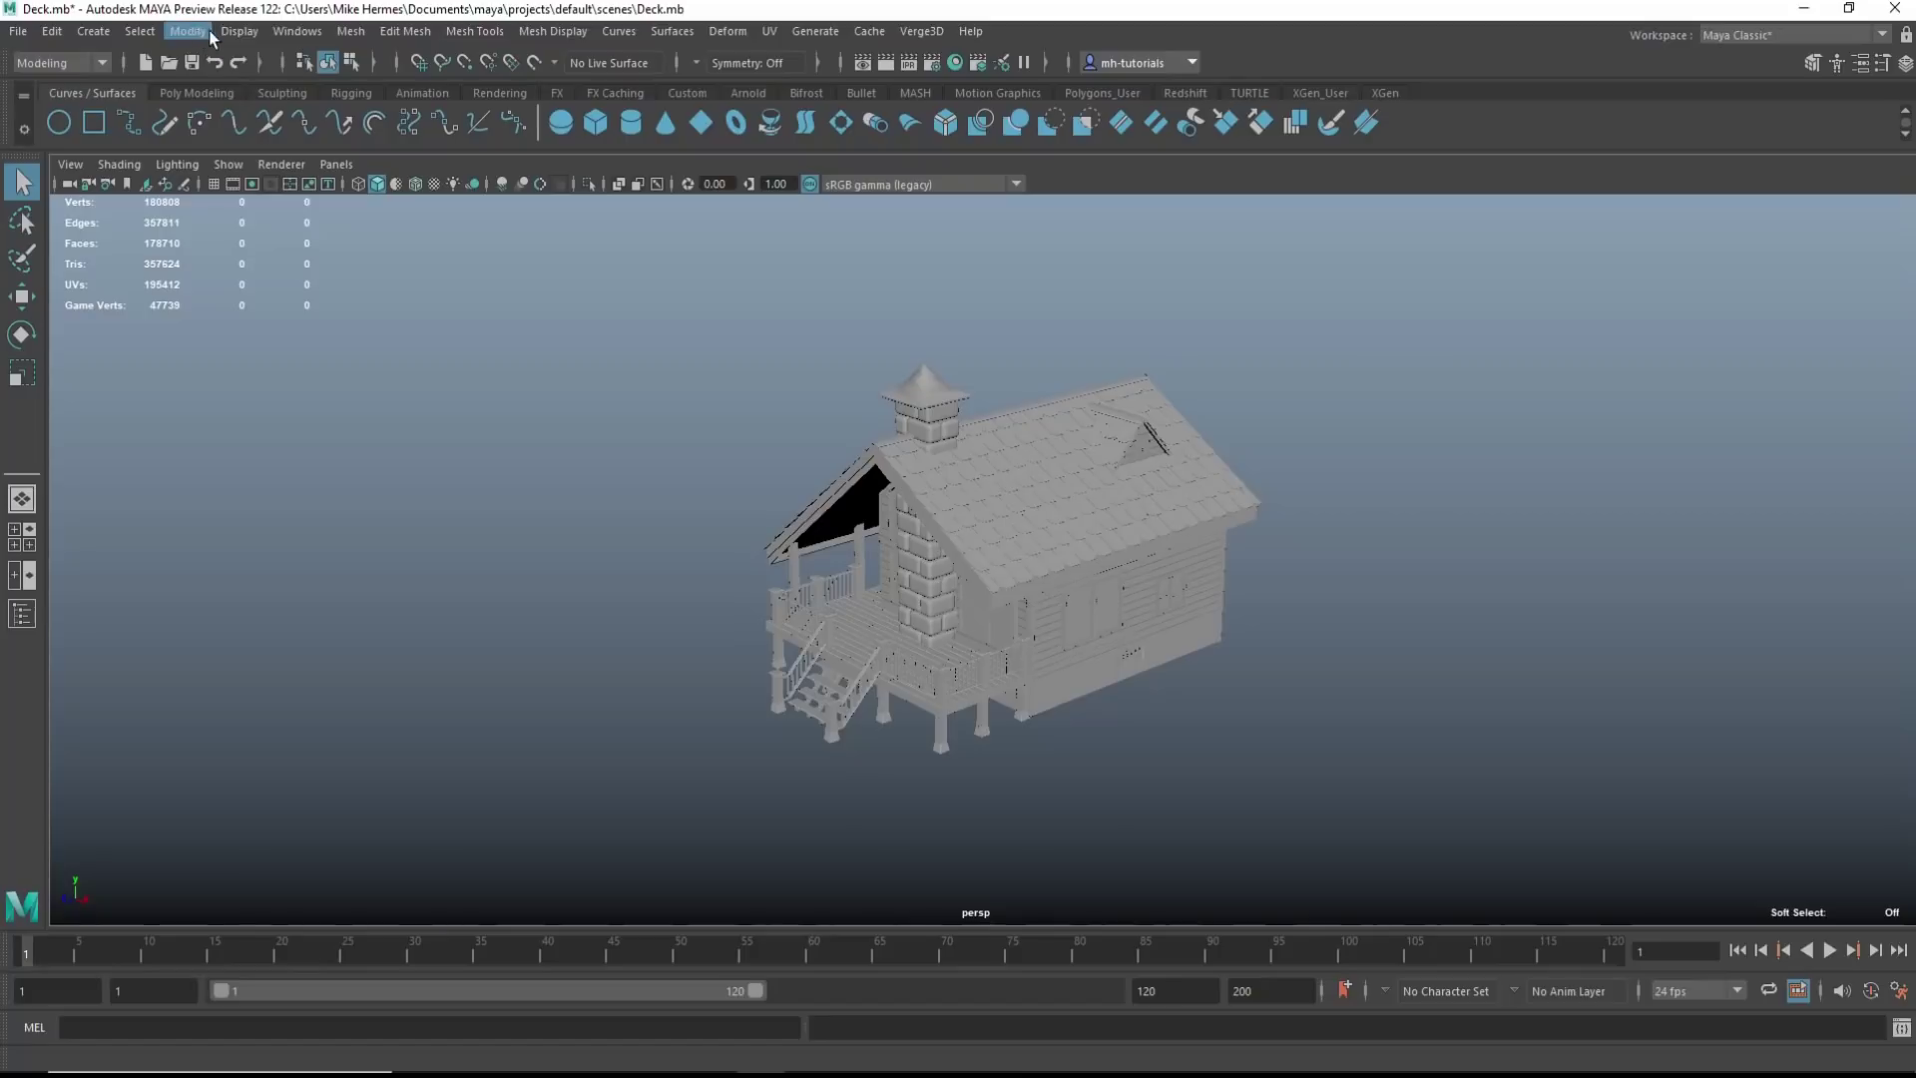
# Set the Game Vertex Count evaluator to Unreal and apply it
pyautogui.click(239, 31)
pyautogui.moveTo(332, 104)
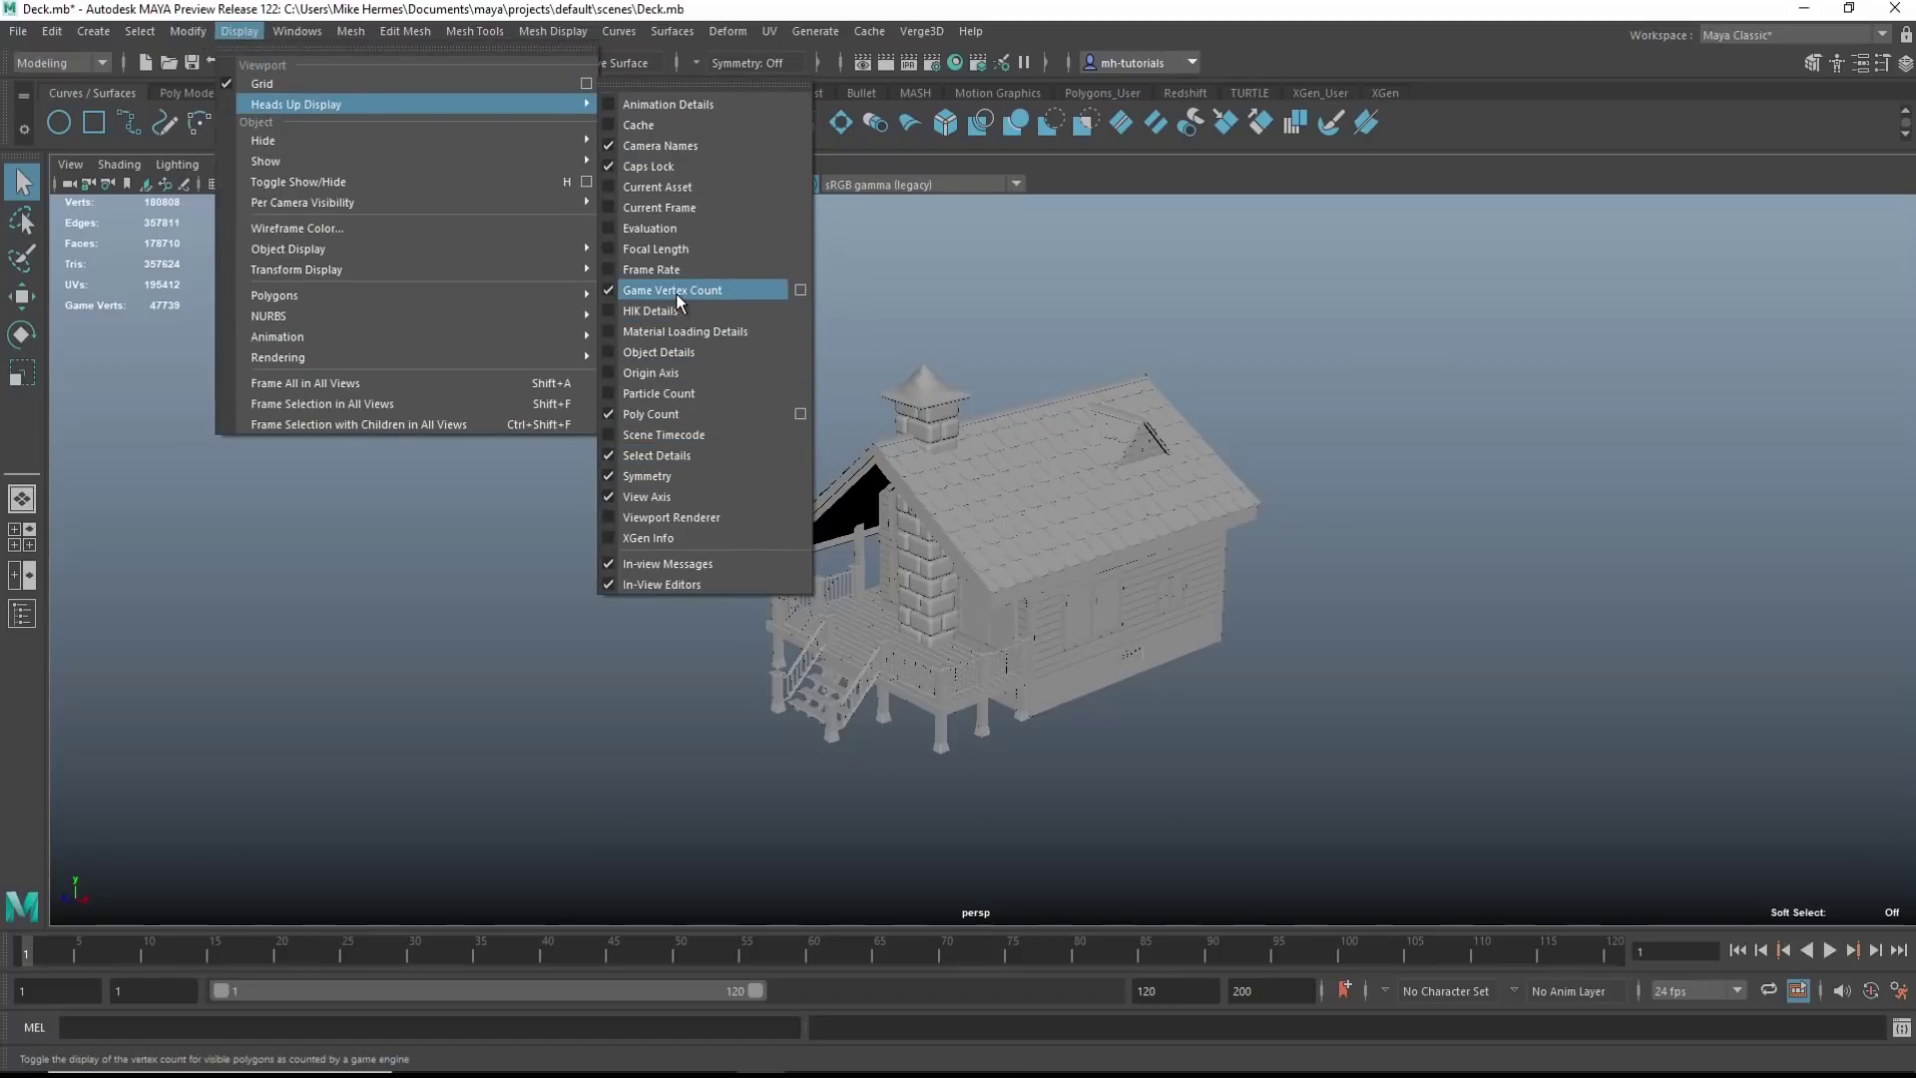
pyautogui.click(801, 291)
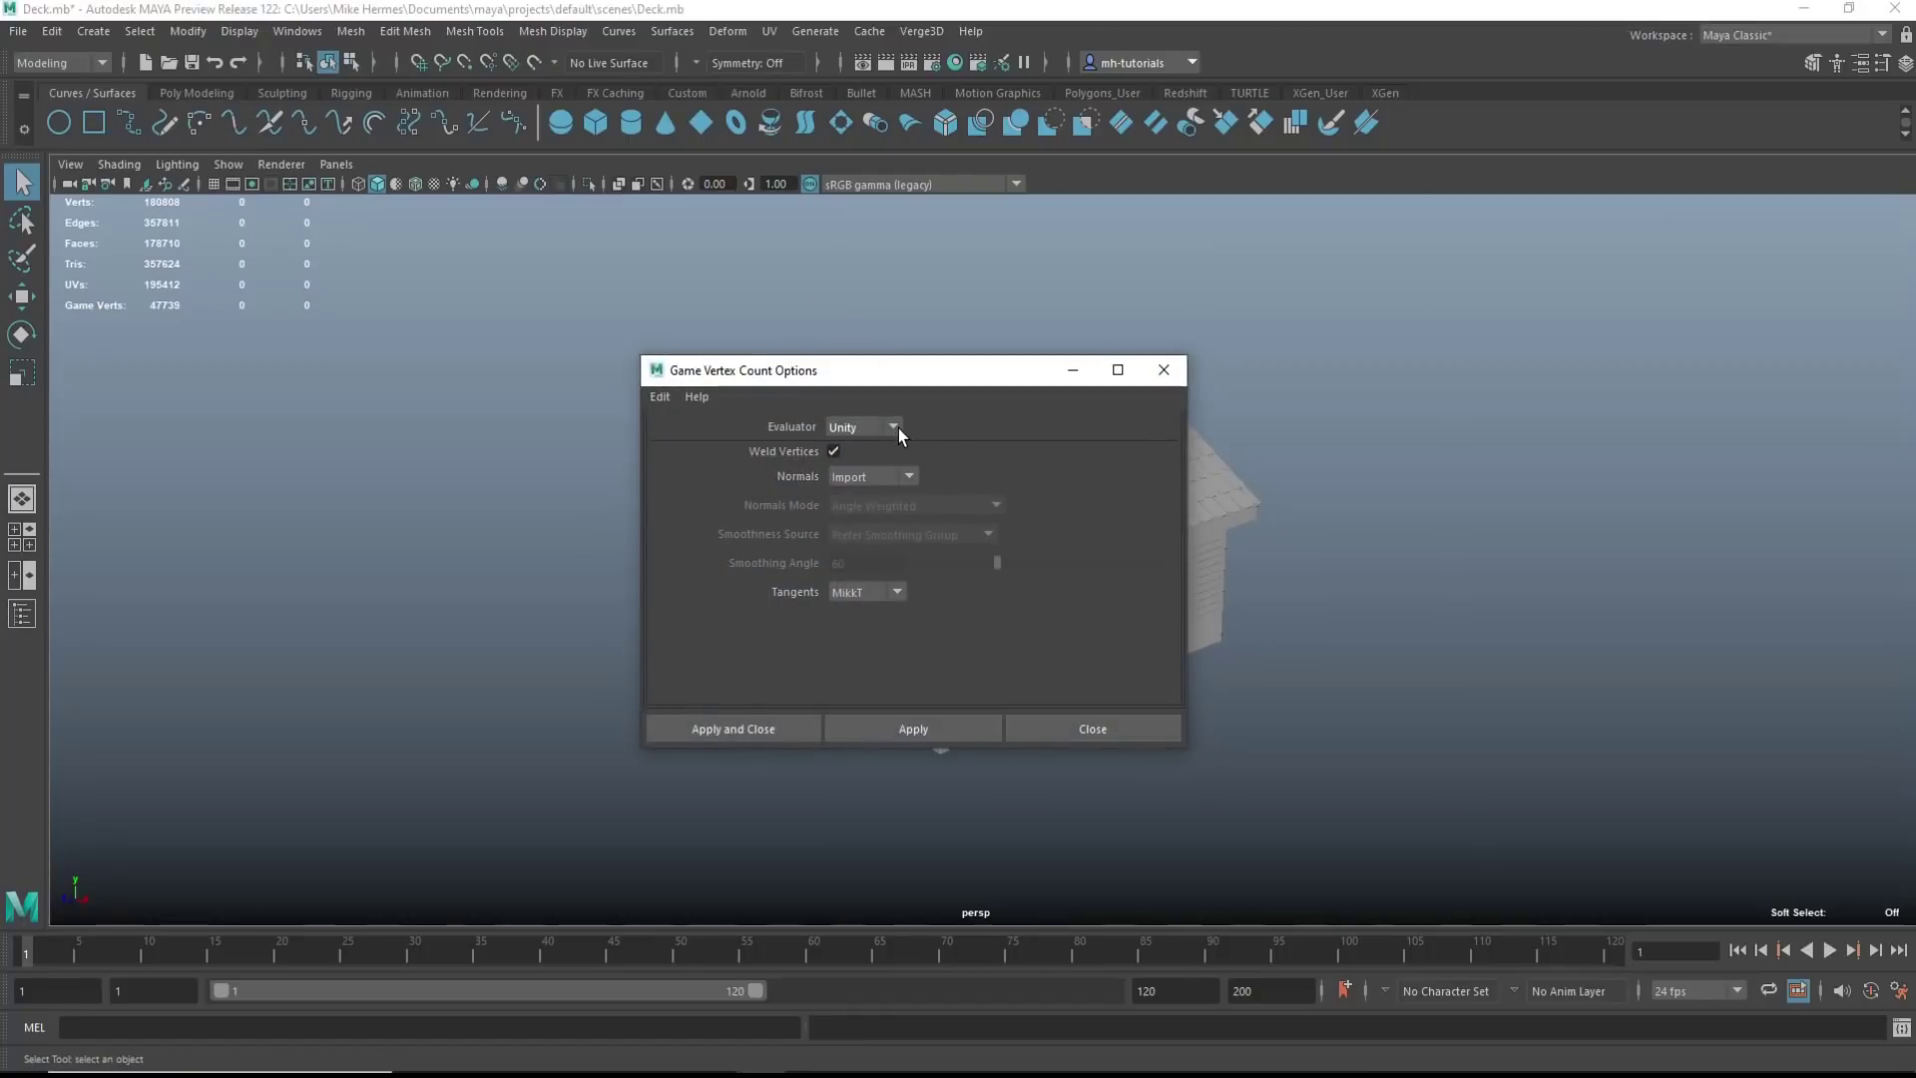
pyautogui.click(898, 428)
pyautogui.click(866, 468)
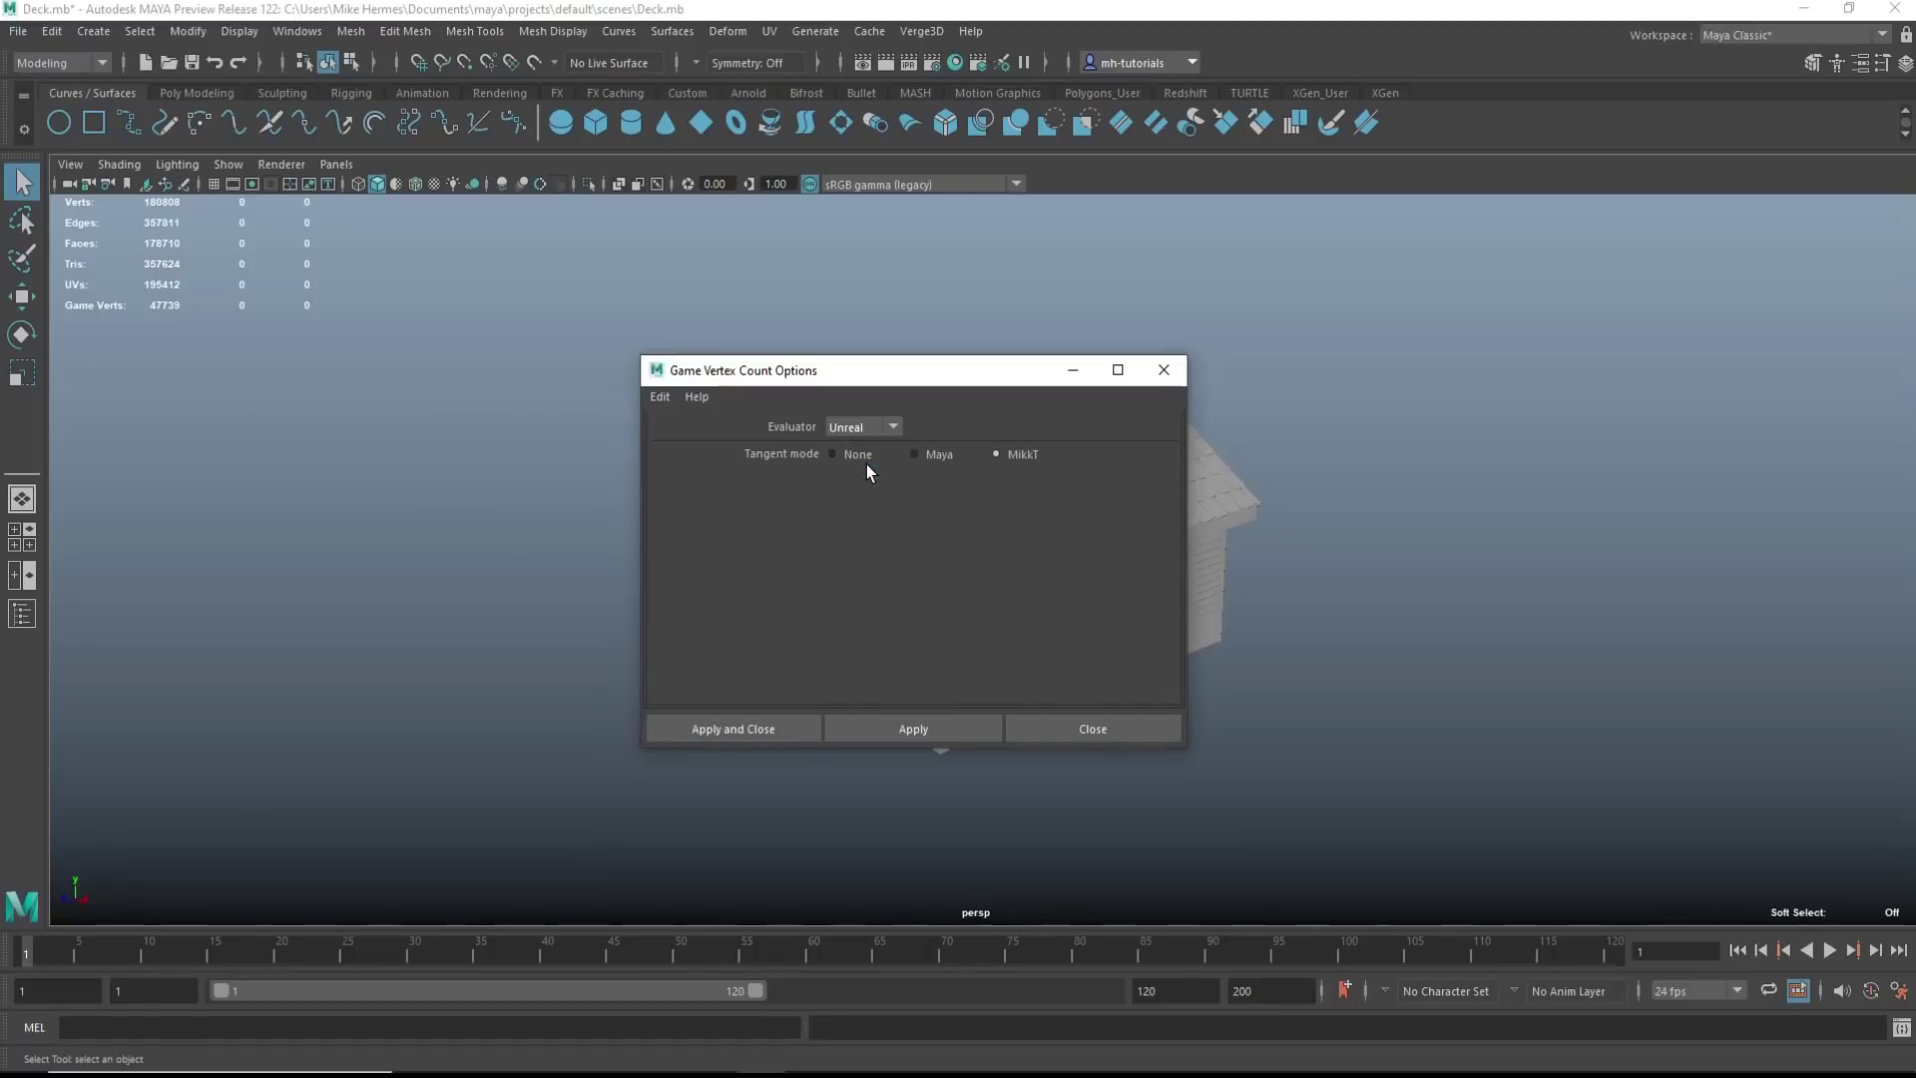
pyautogui.click(942, 728)
# Switch the Game Vertex Count evaluator to Unity, apply it and close the options
pyautogui.click(892, 426)
pyautogui.click(865, 491)
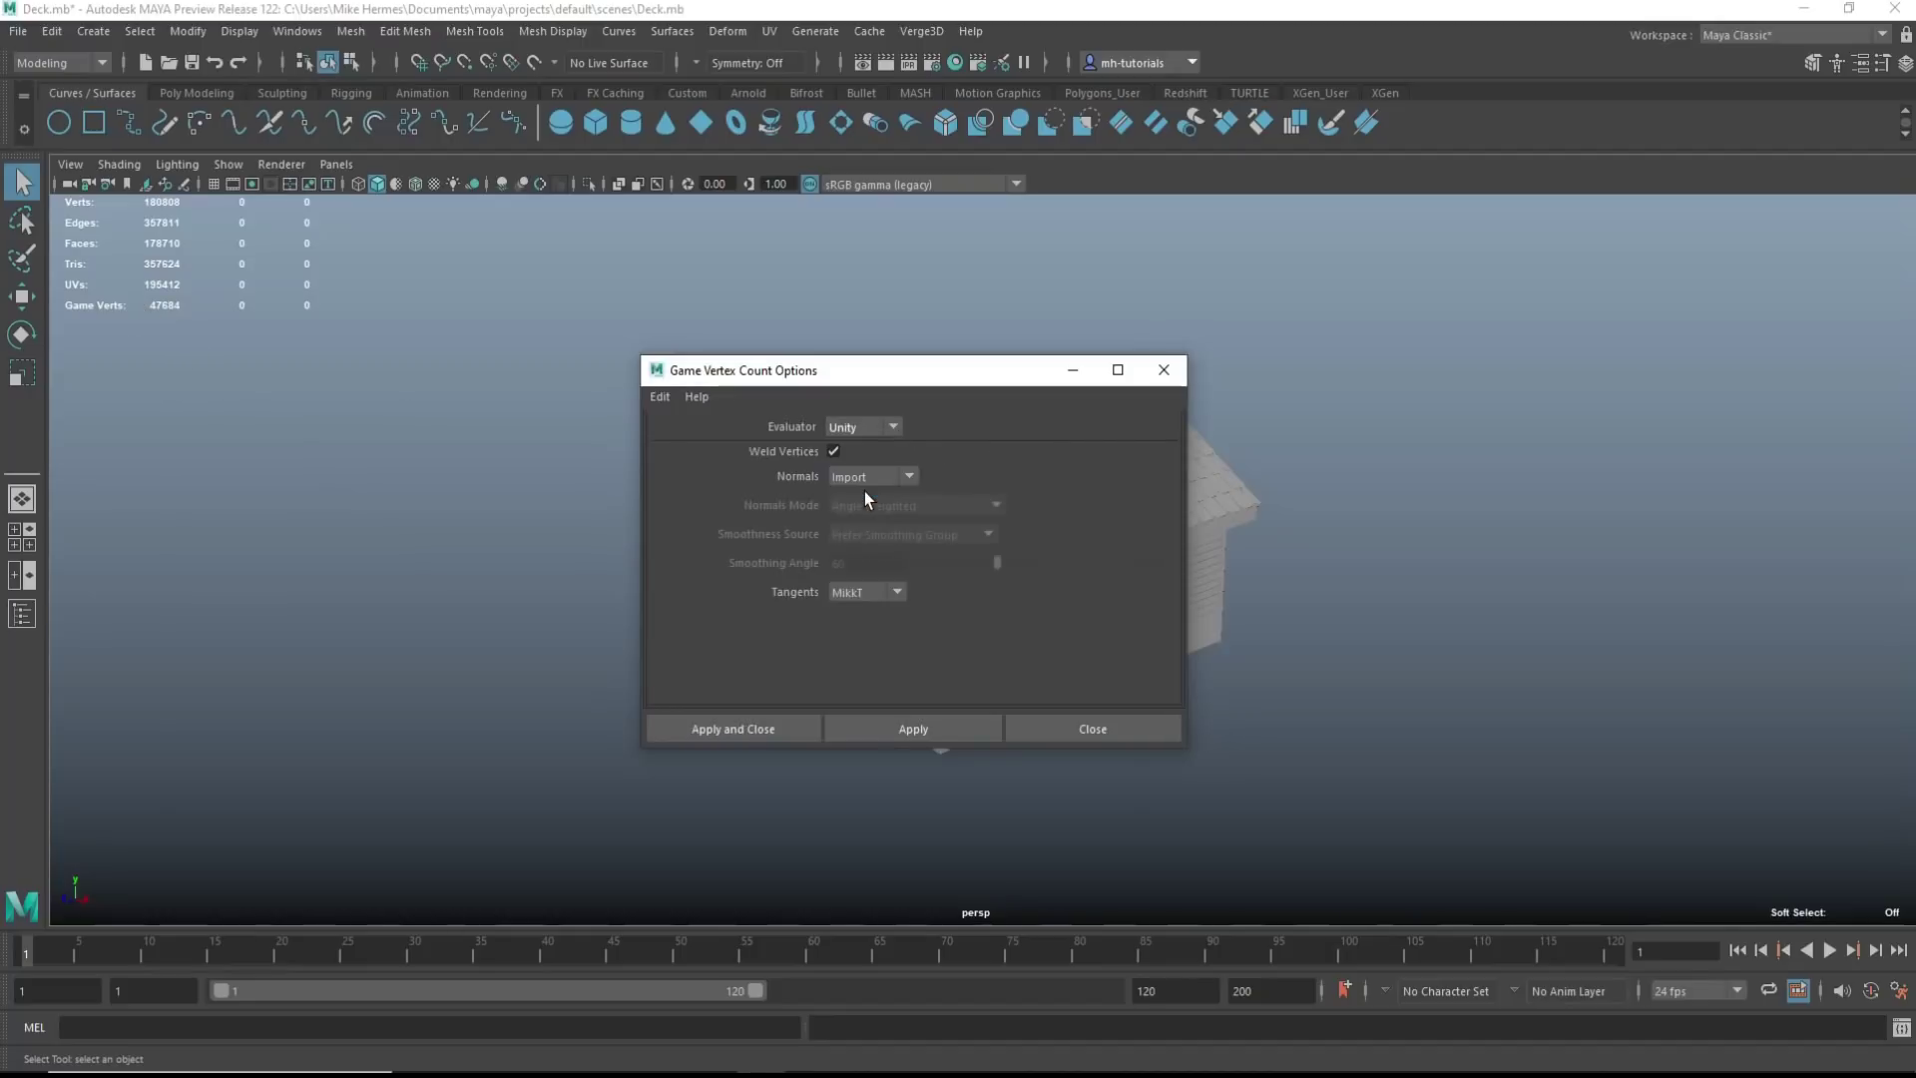
pyautogui.click(922, 731)
pyautogui.click(1164, 372)
pyautogui.keyDown('alt'); pyautogui.moveTo(1449, 662); pyautogui.dragTo(1217, 698); pyautogui.keyUp('alt')
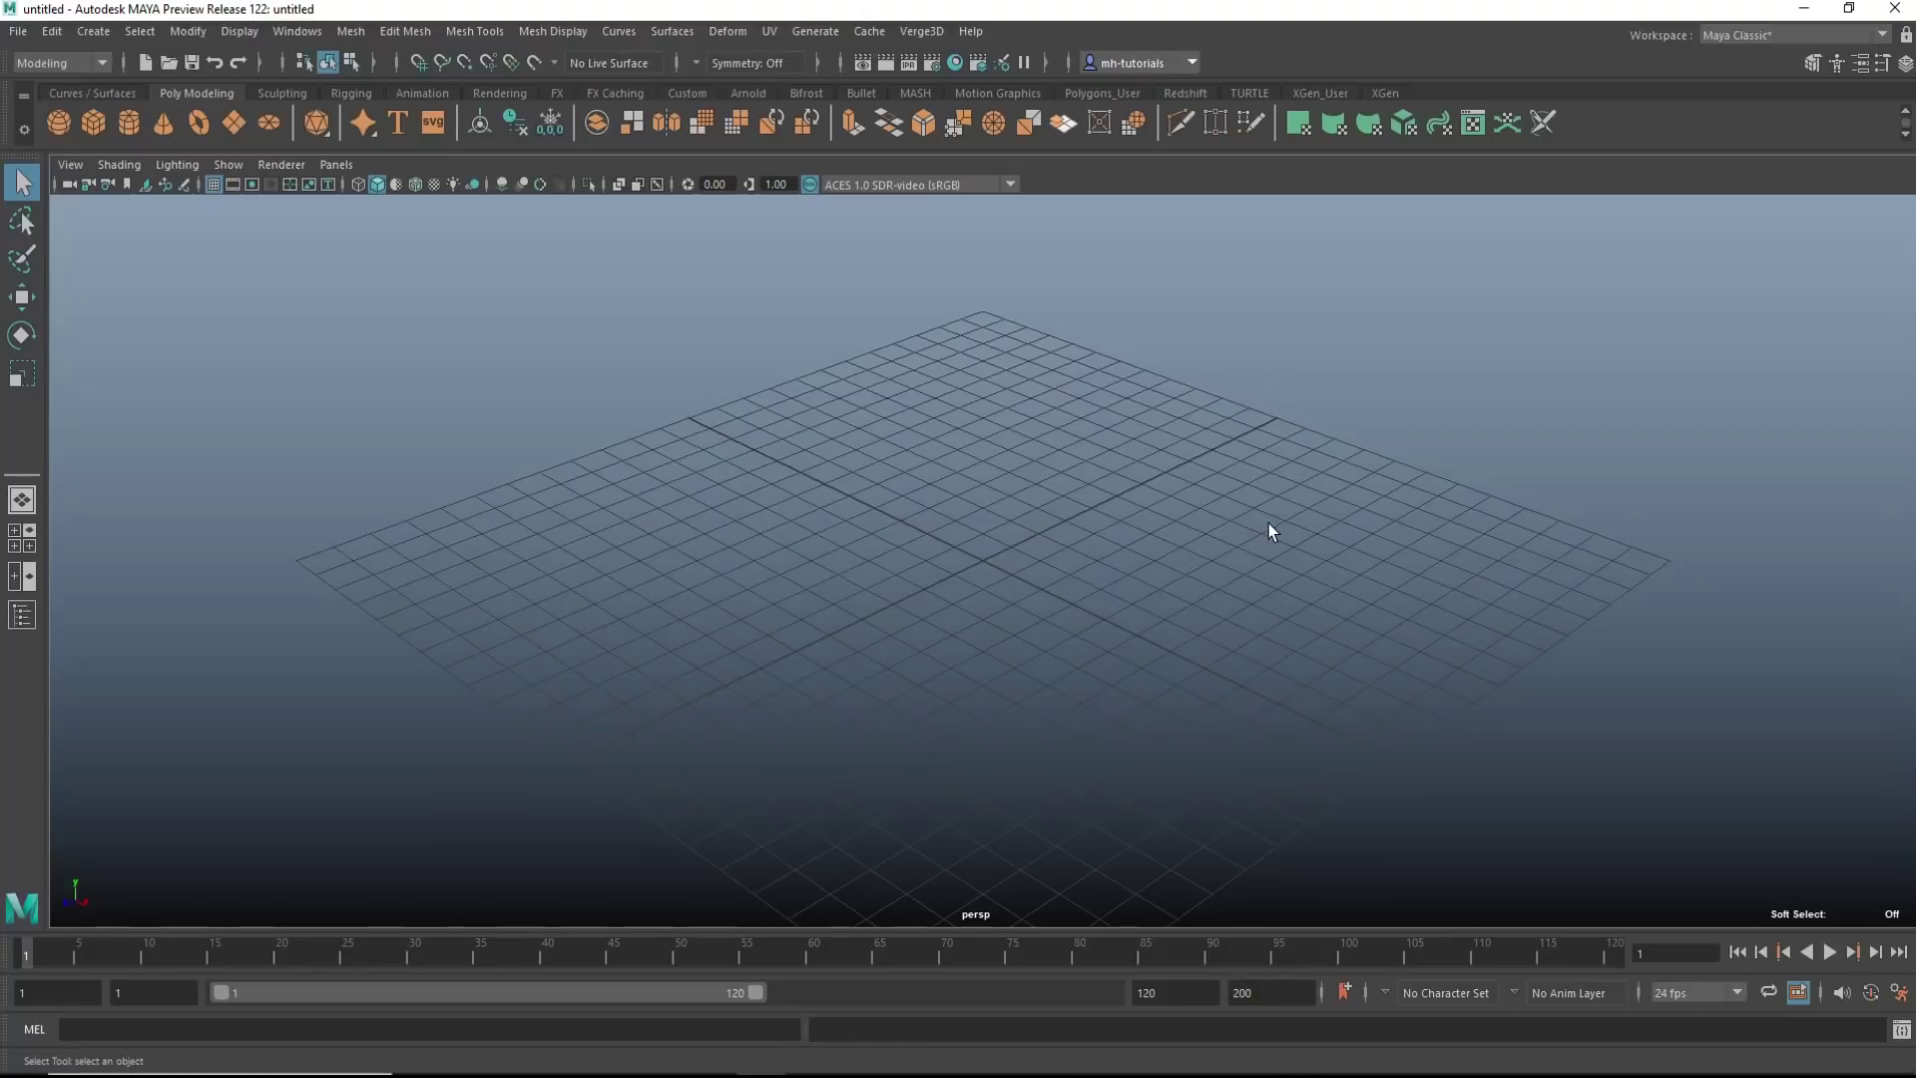
# Create a polygon cylinder at the grid's centre and open the Move Tool settings
pyautogui.click(128, 126)
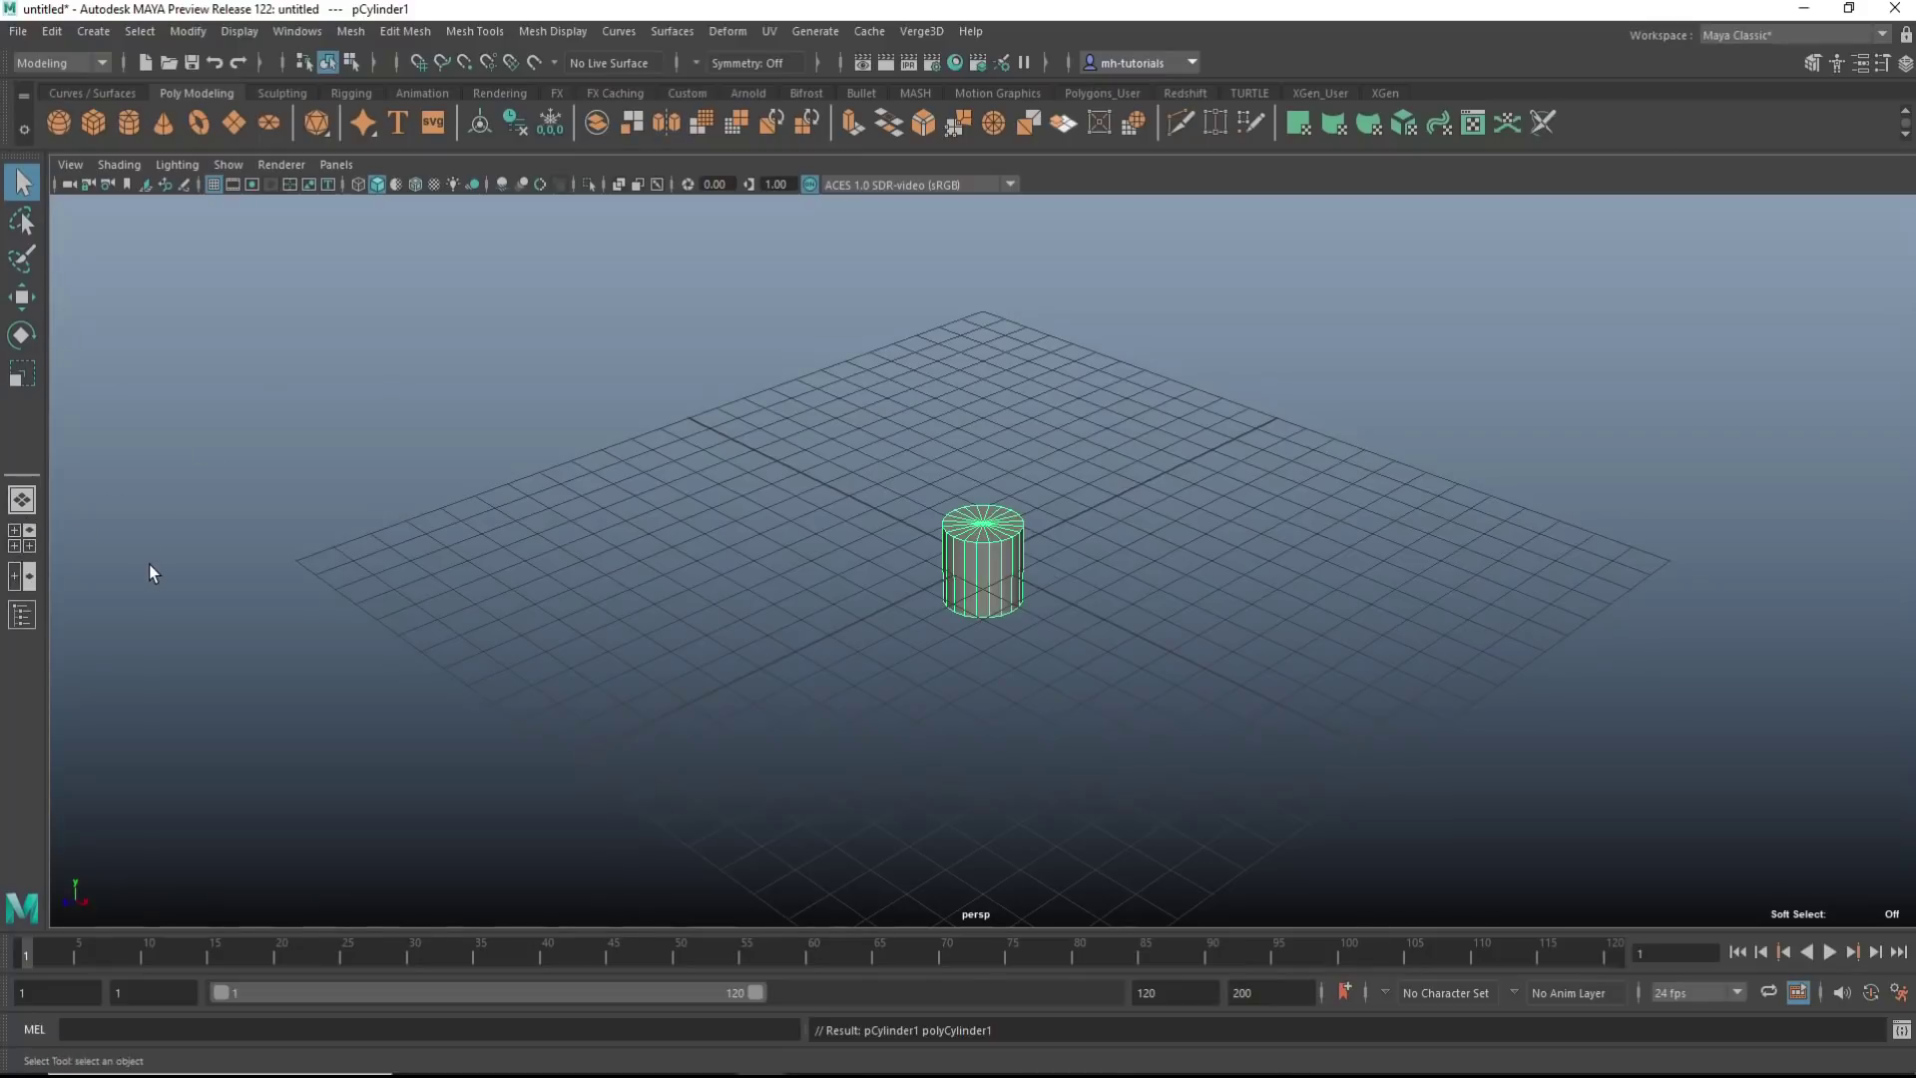
pyautogui.press('w')
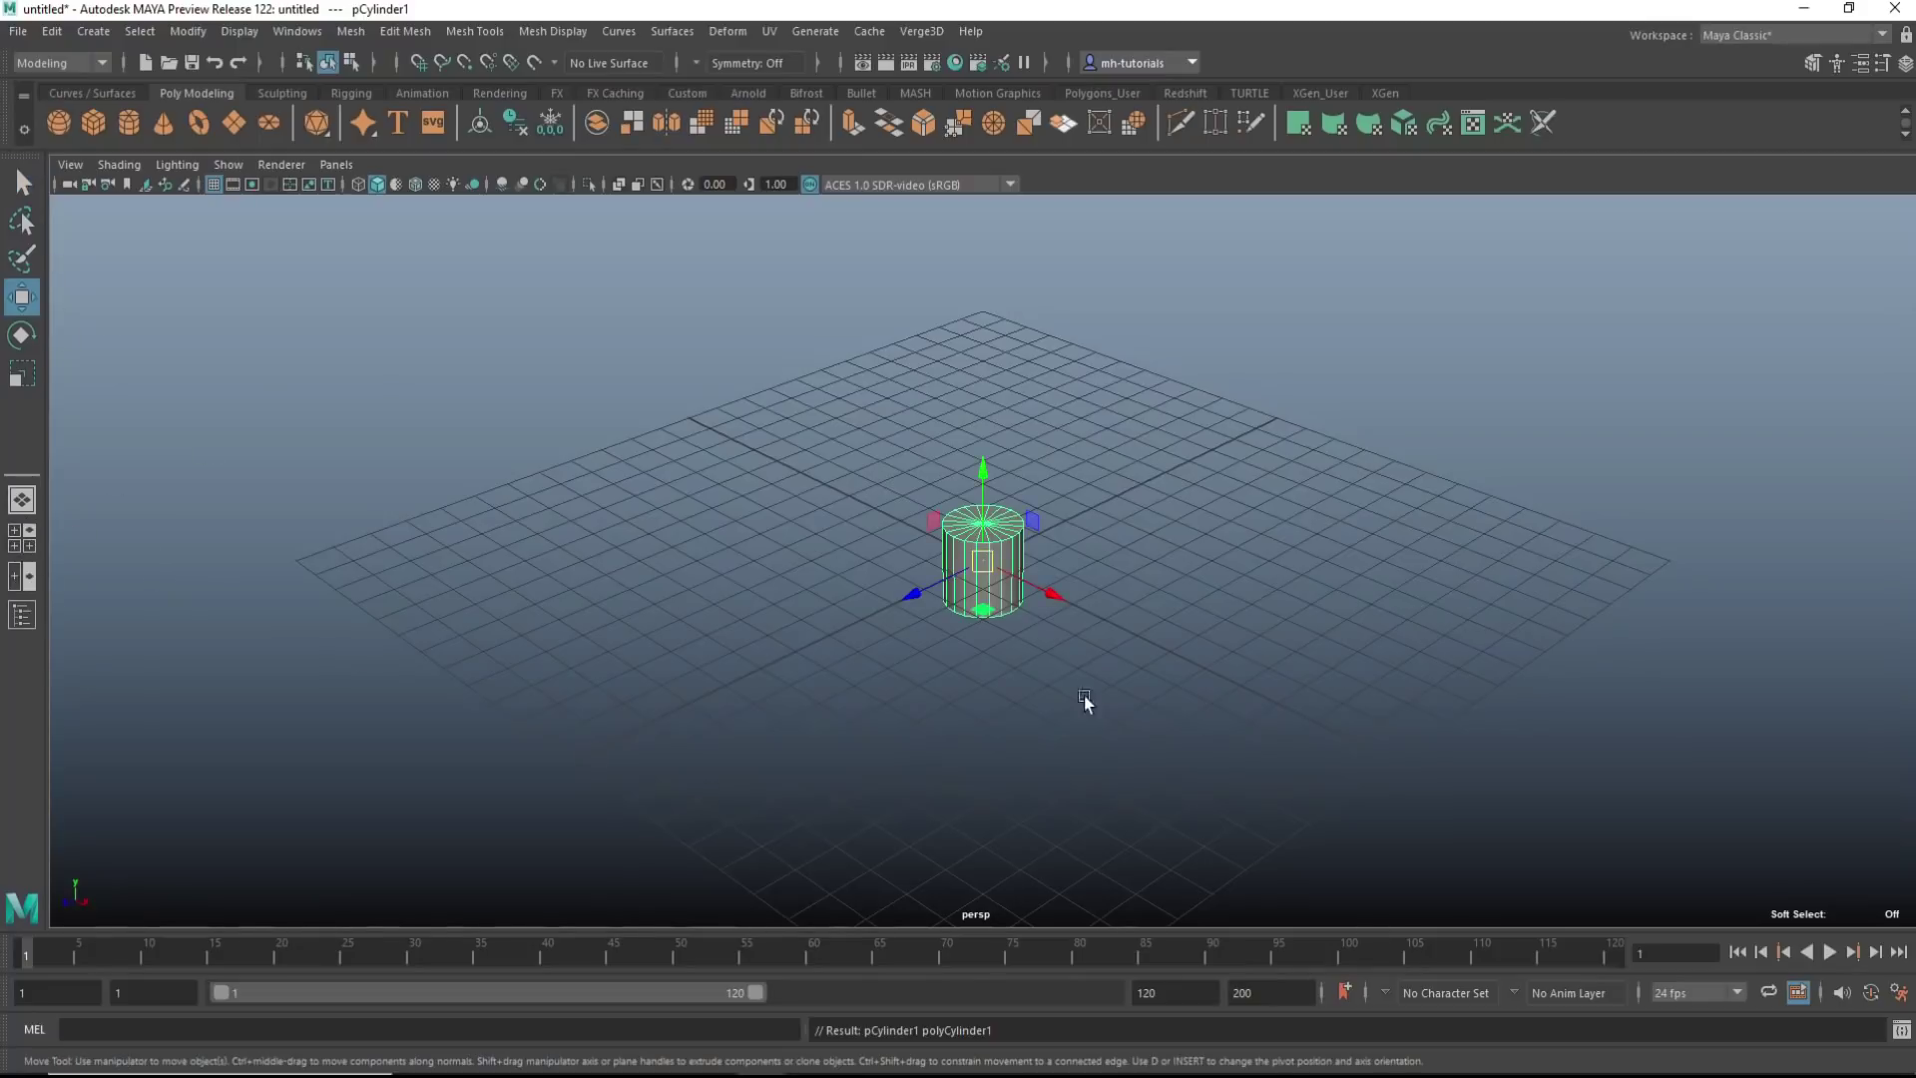
pyautogui.doubleClick(22, 297)
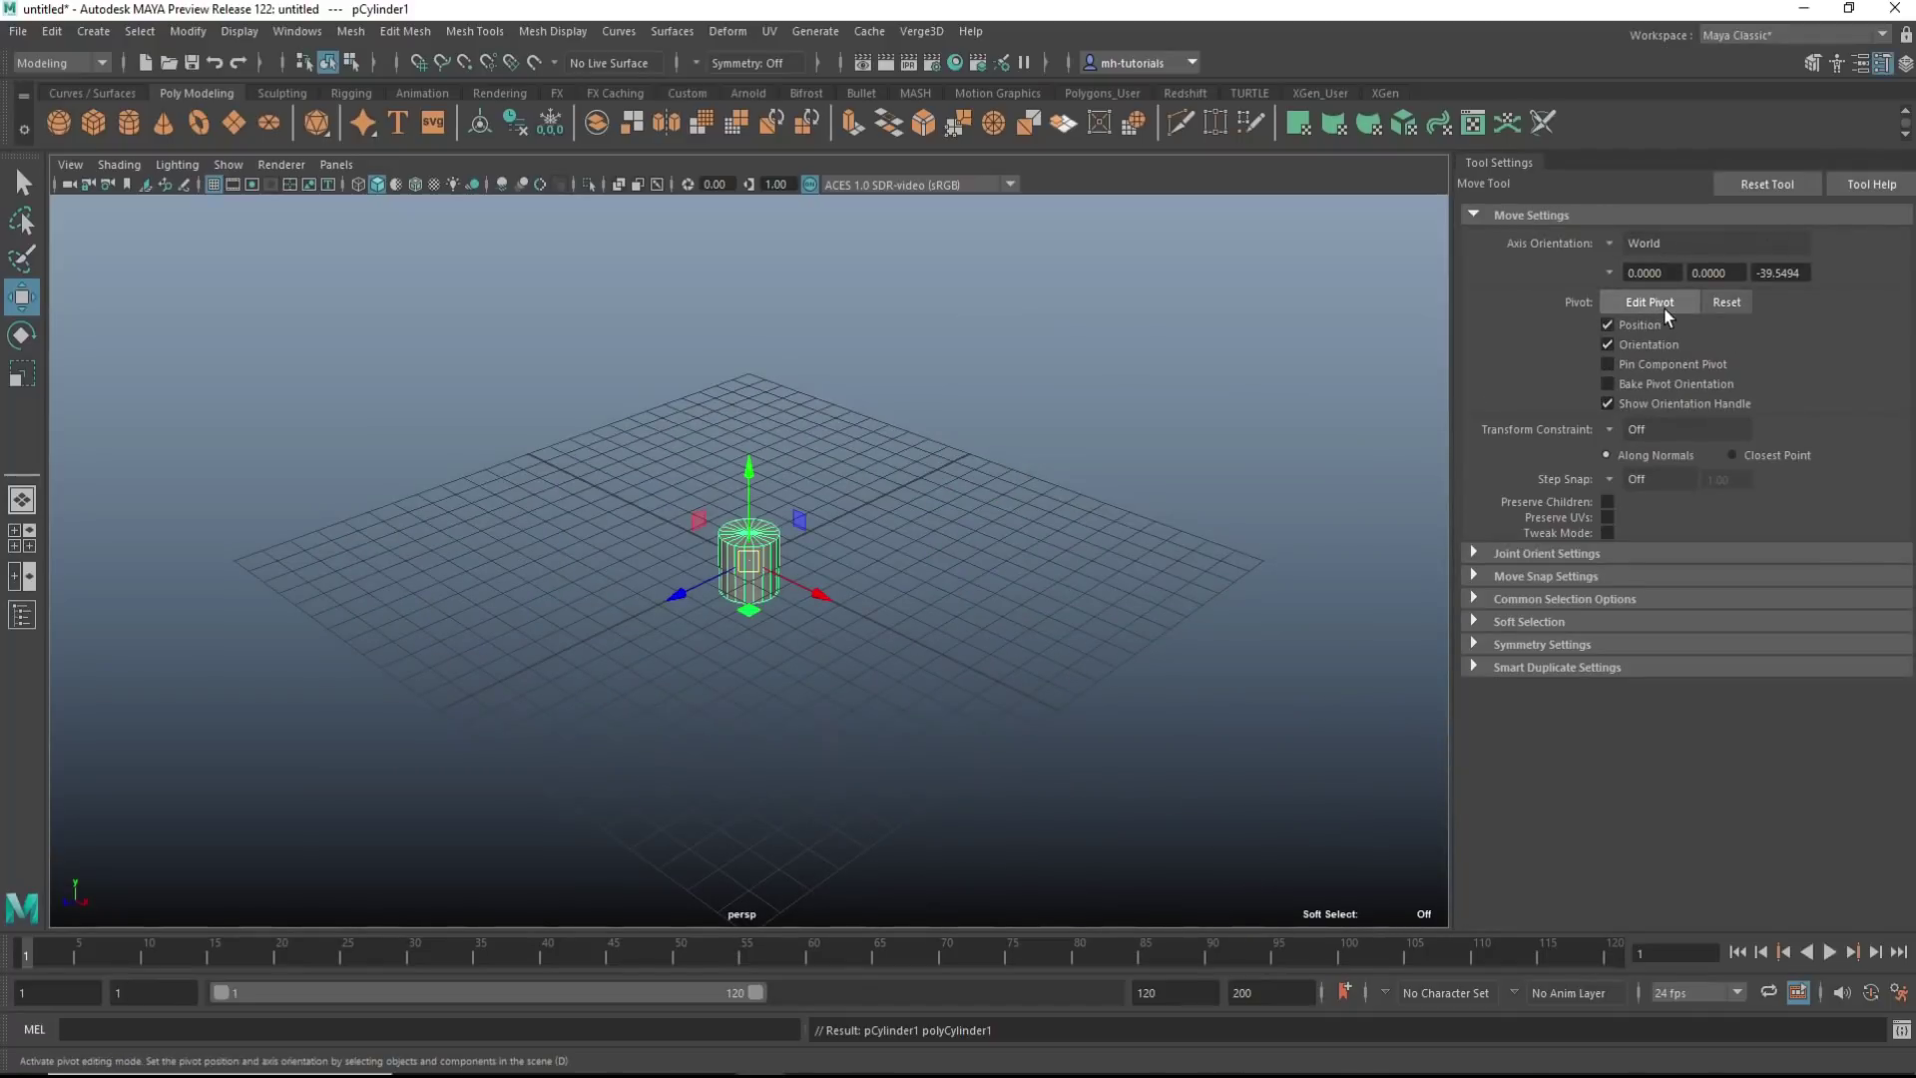
# Offset the cylinder's pivot about 9.15 cm along X, raise it, and rotate its axes to about 90.5, 0.5 and -44.2 degrees
pyautogui.click(1651, 304)
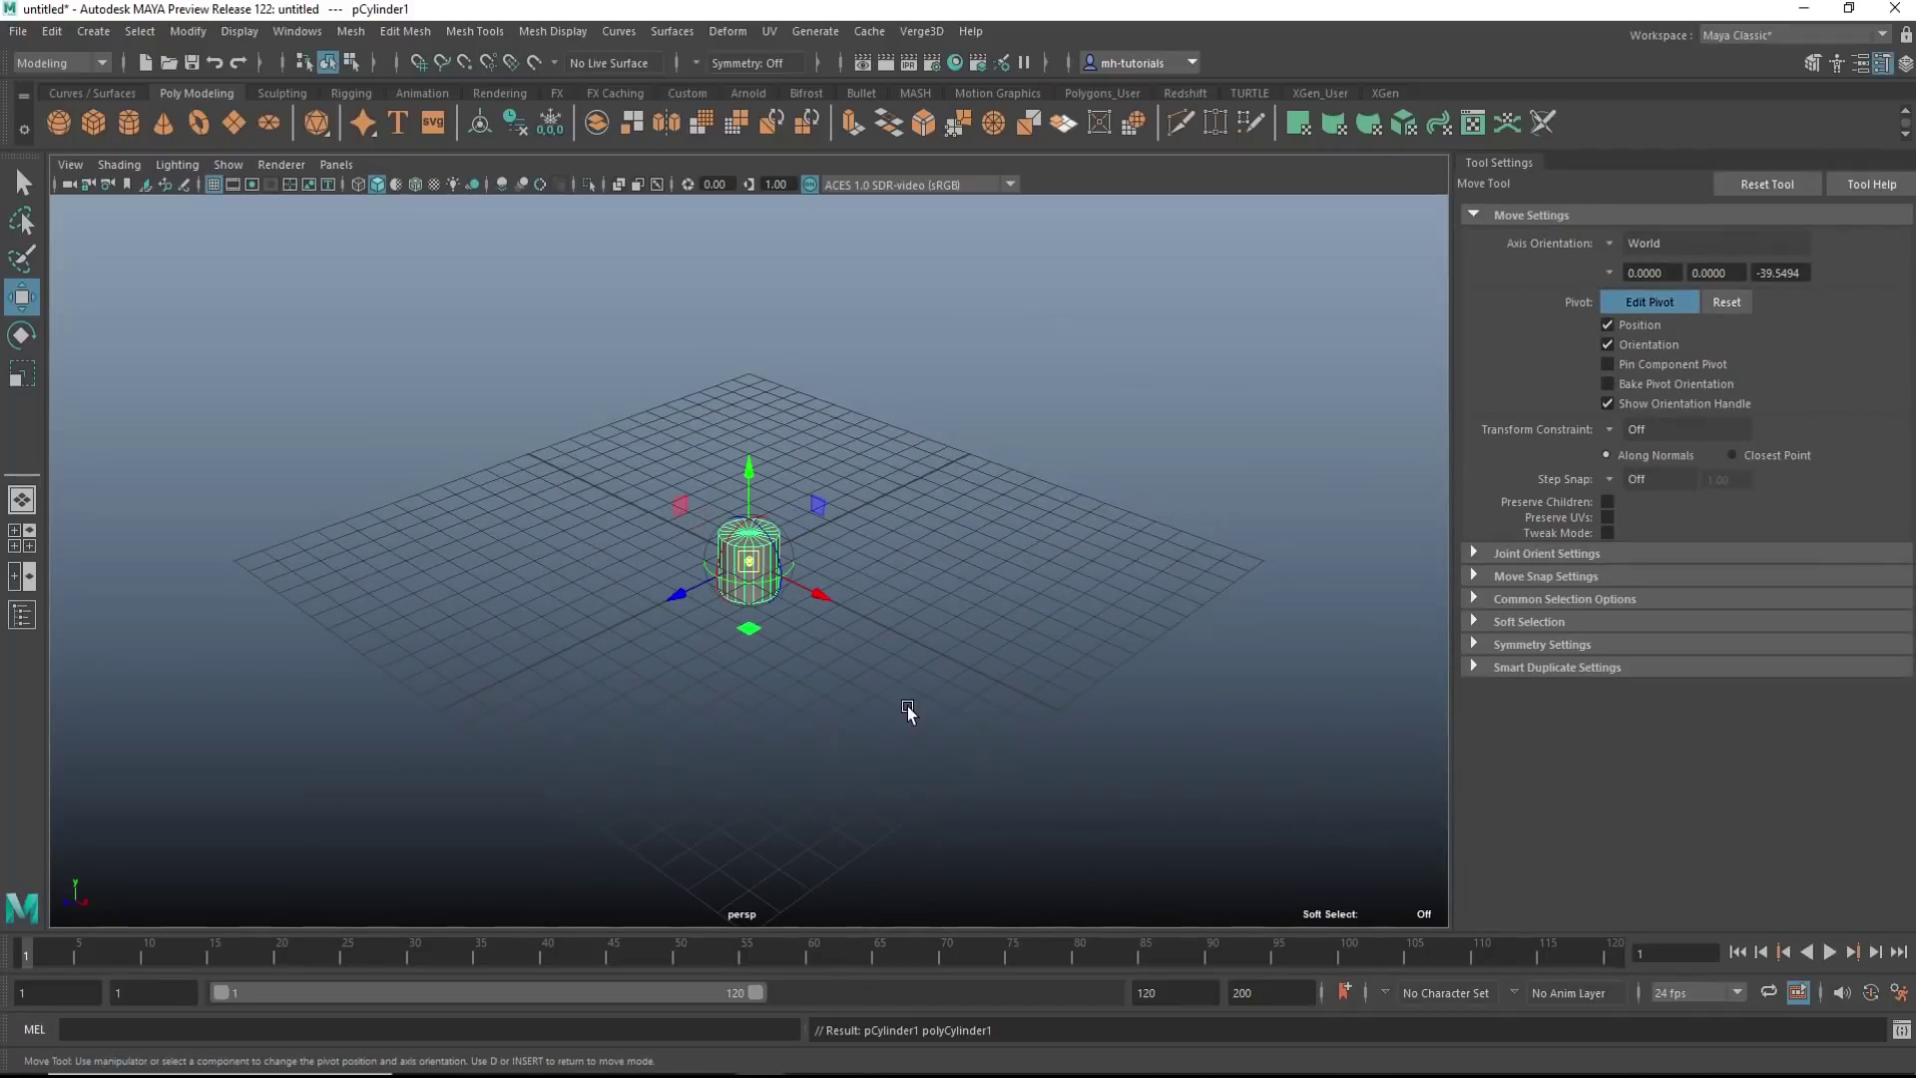
pyautogui.moveTo(821, 594); pyautogui.dragTo(1075, 678)
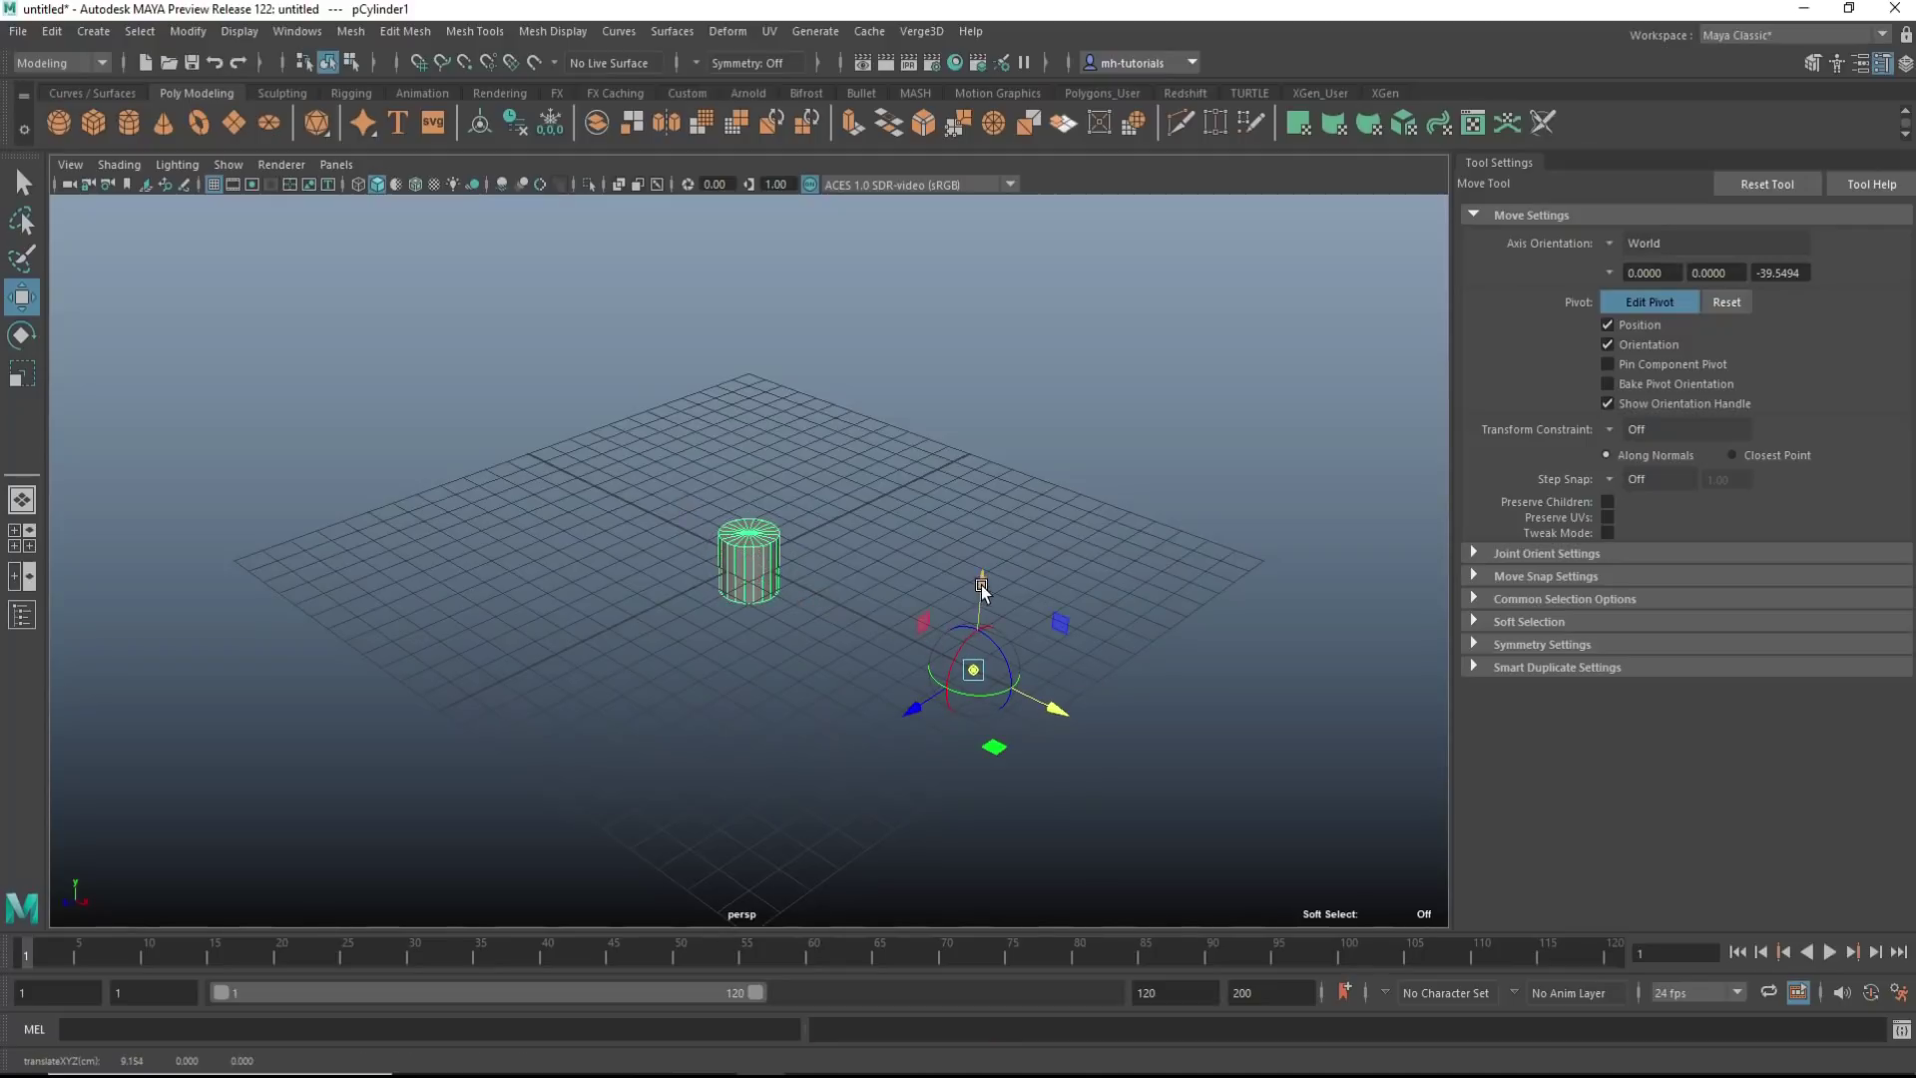
pyautogui.moveTo(978, 589); pyautogui.dragTo(1028, 514)
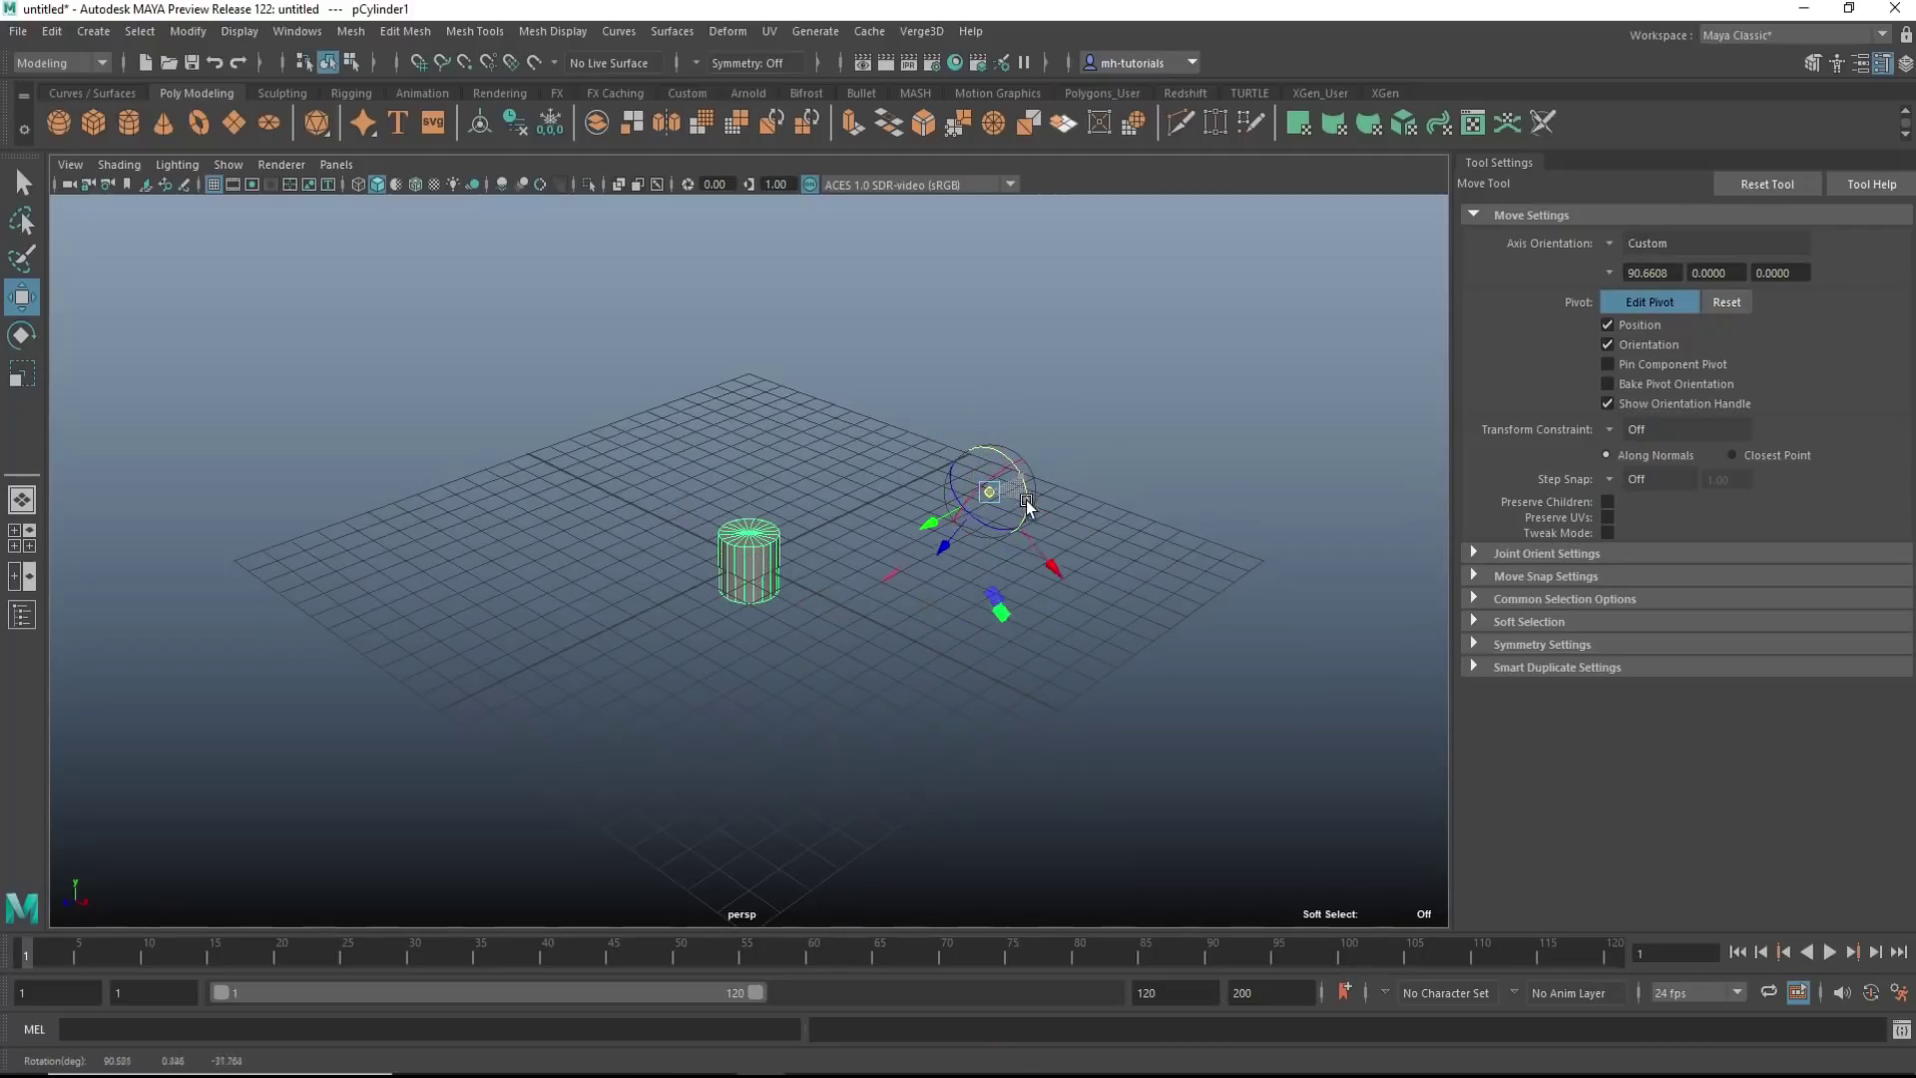
pyautogui.click(1651, 302)
# Rotate the cylinder slightly around its offset custom pivot
pyautogui.press('e')
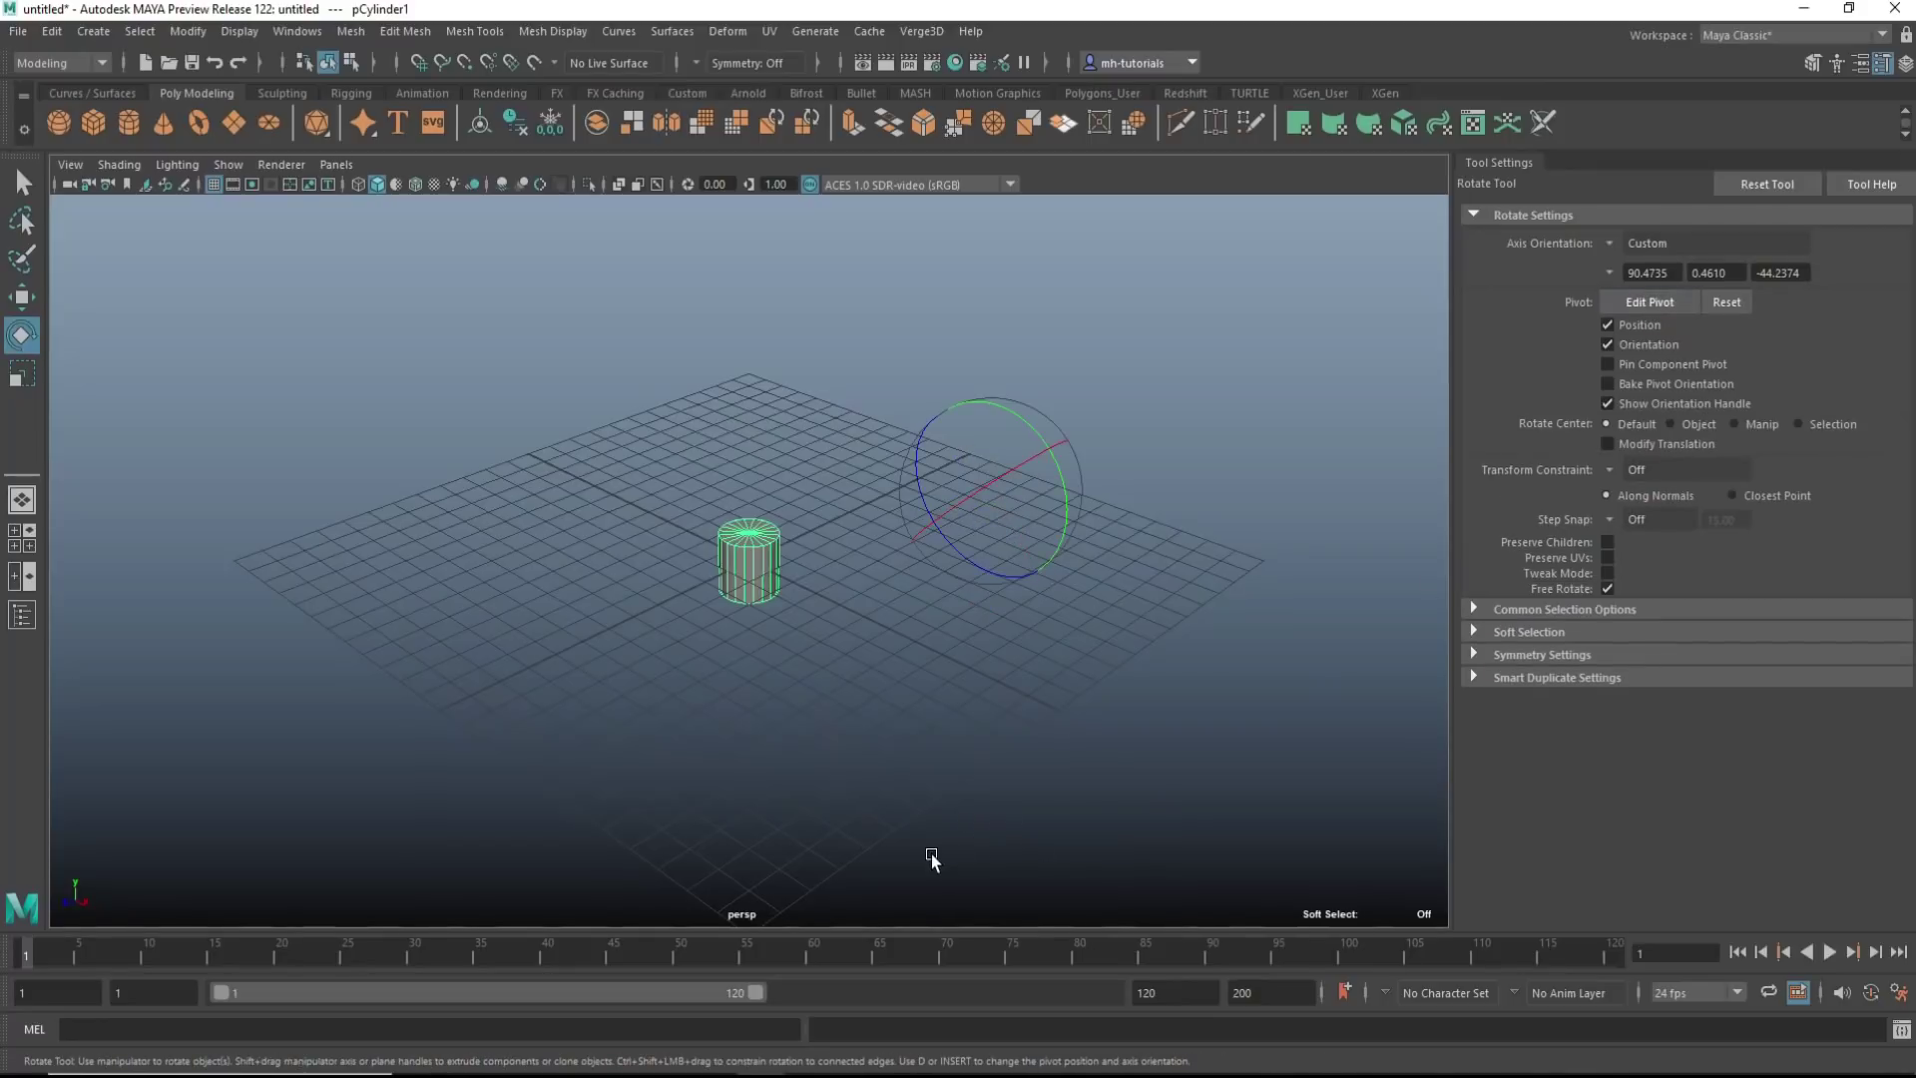
pyautogui.click(958, 504)
pyautogui.moveTo(958, 504)
pyautogui.mouseDown()
pyautogui.moveTo(1078, 483)
pyautogui.moveTo(967, 539)
pyautogui.mouseUp()
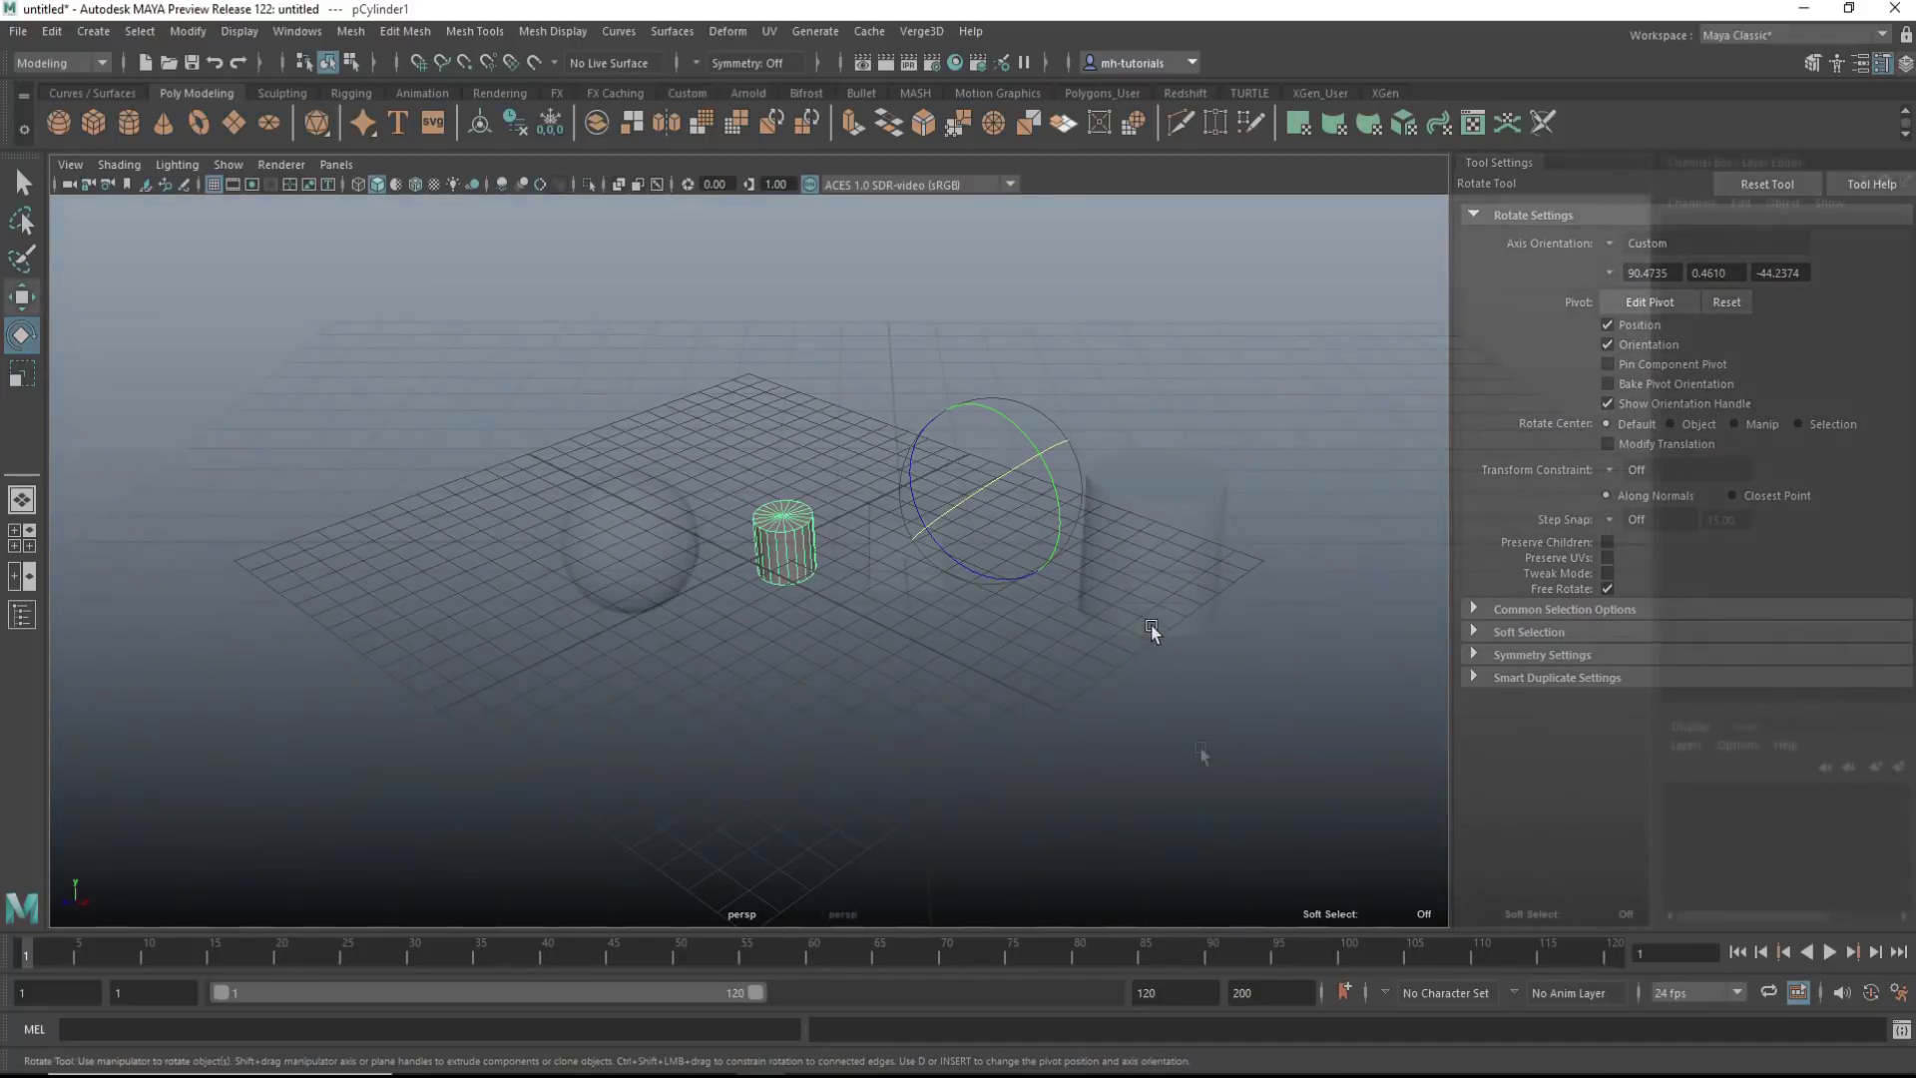
# Select the sphere, cube and cylinder together and set their Scale X, Y and Z to 2
pyautogui.moveTo(1188, 746)
pyautogui.keyDown('alt'); pyautogui.mouseDown()
pyautogui.moveTo(1178, 758)
pyautogui.moveTo(1205, 751)
pyautogui.mouseUp(); pyautogui.keyUp('alt')
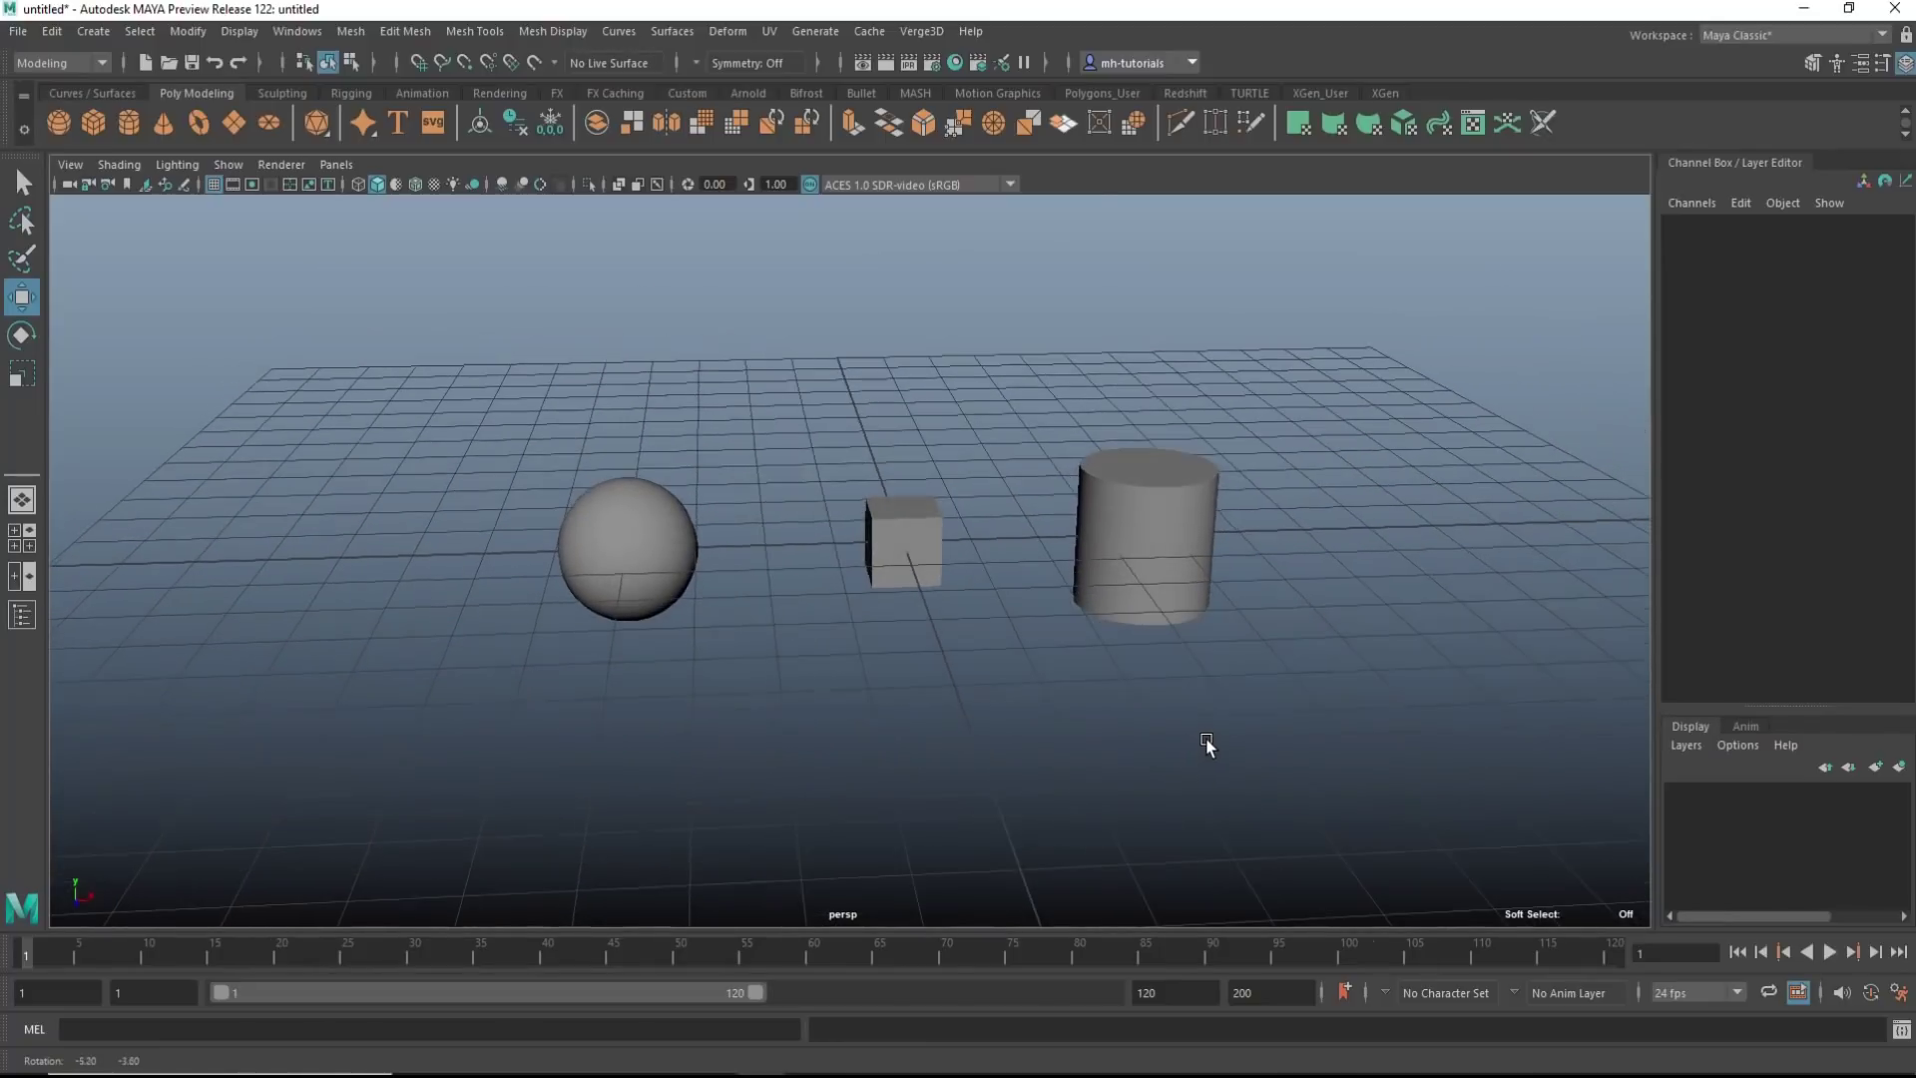
pyautogui.keyDown('alt'); pyautogui.moveTo(1170, 758); pyautogui.dragTo(1073, 778, button='middle'); pyautogui.keyUp('alt')
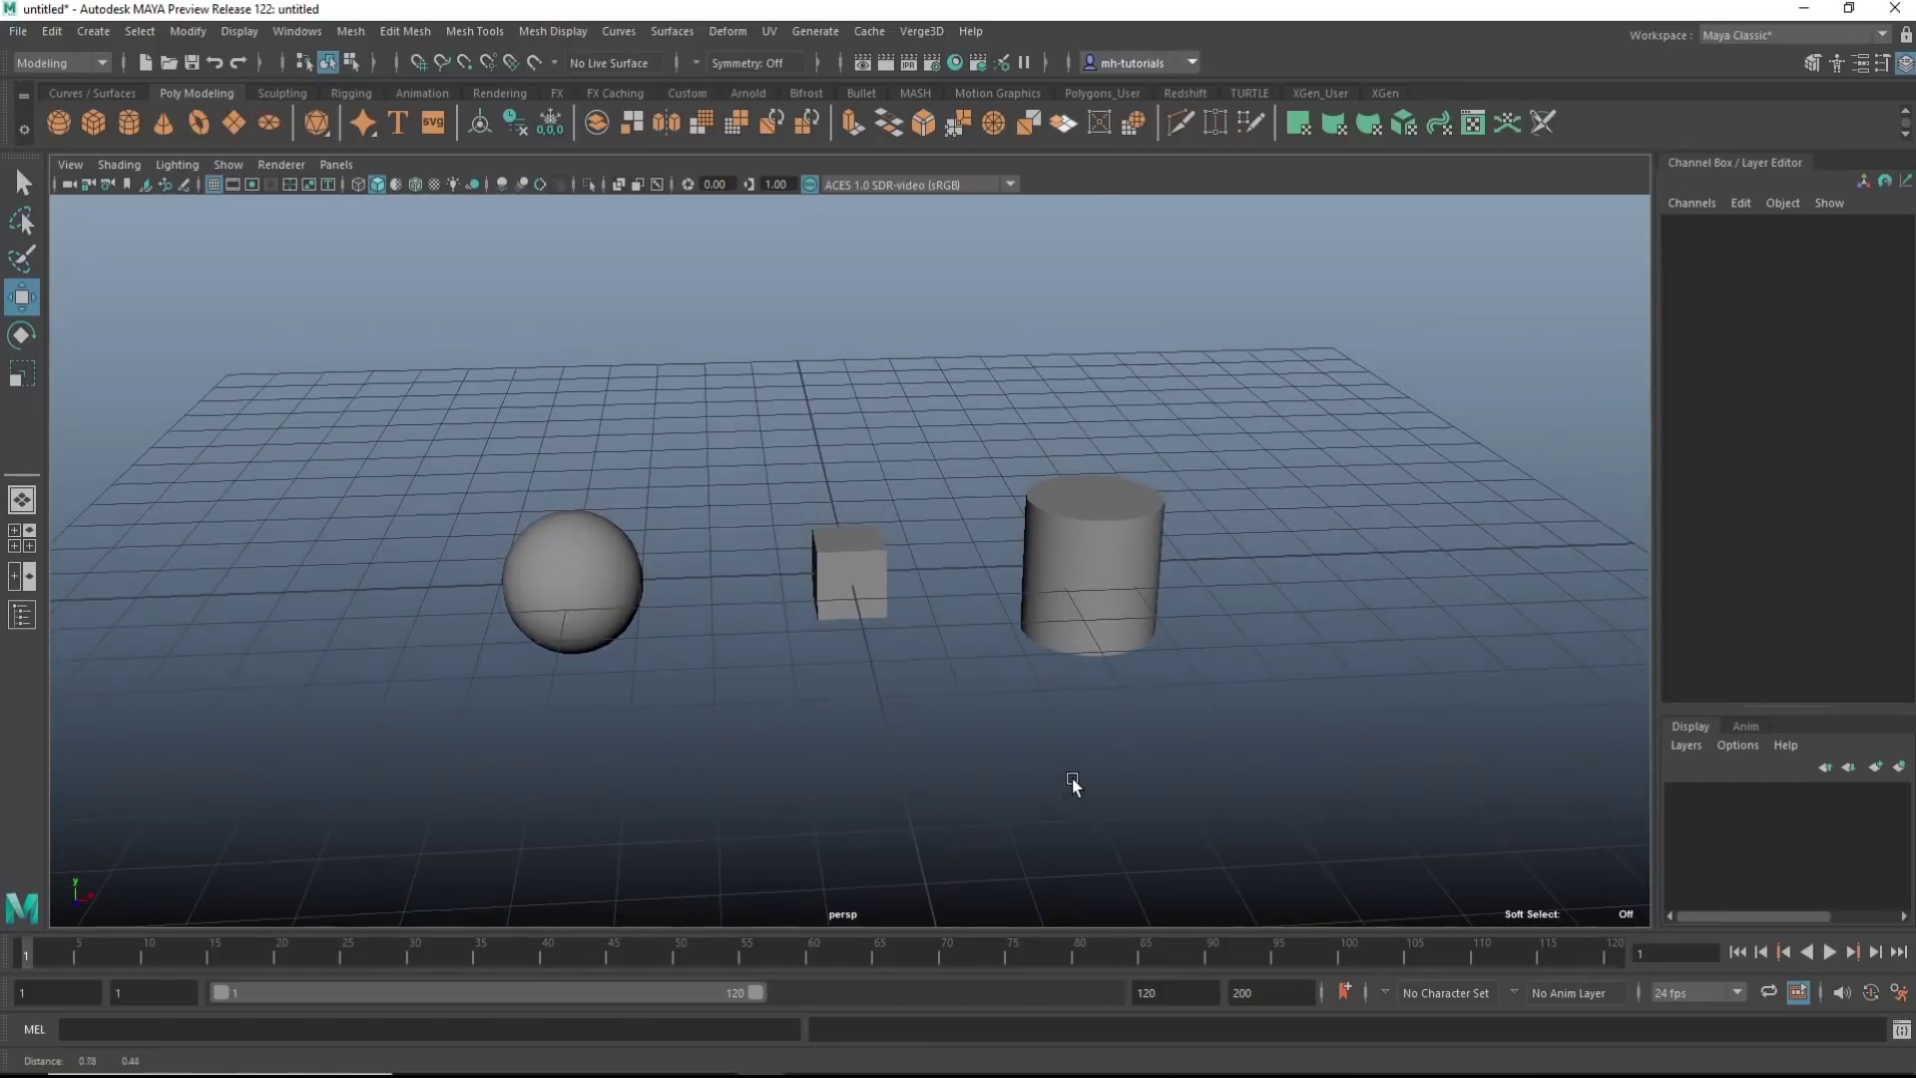
pyautogui.scroll(-2, 1040, 781)
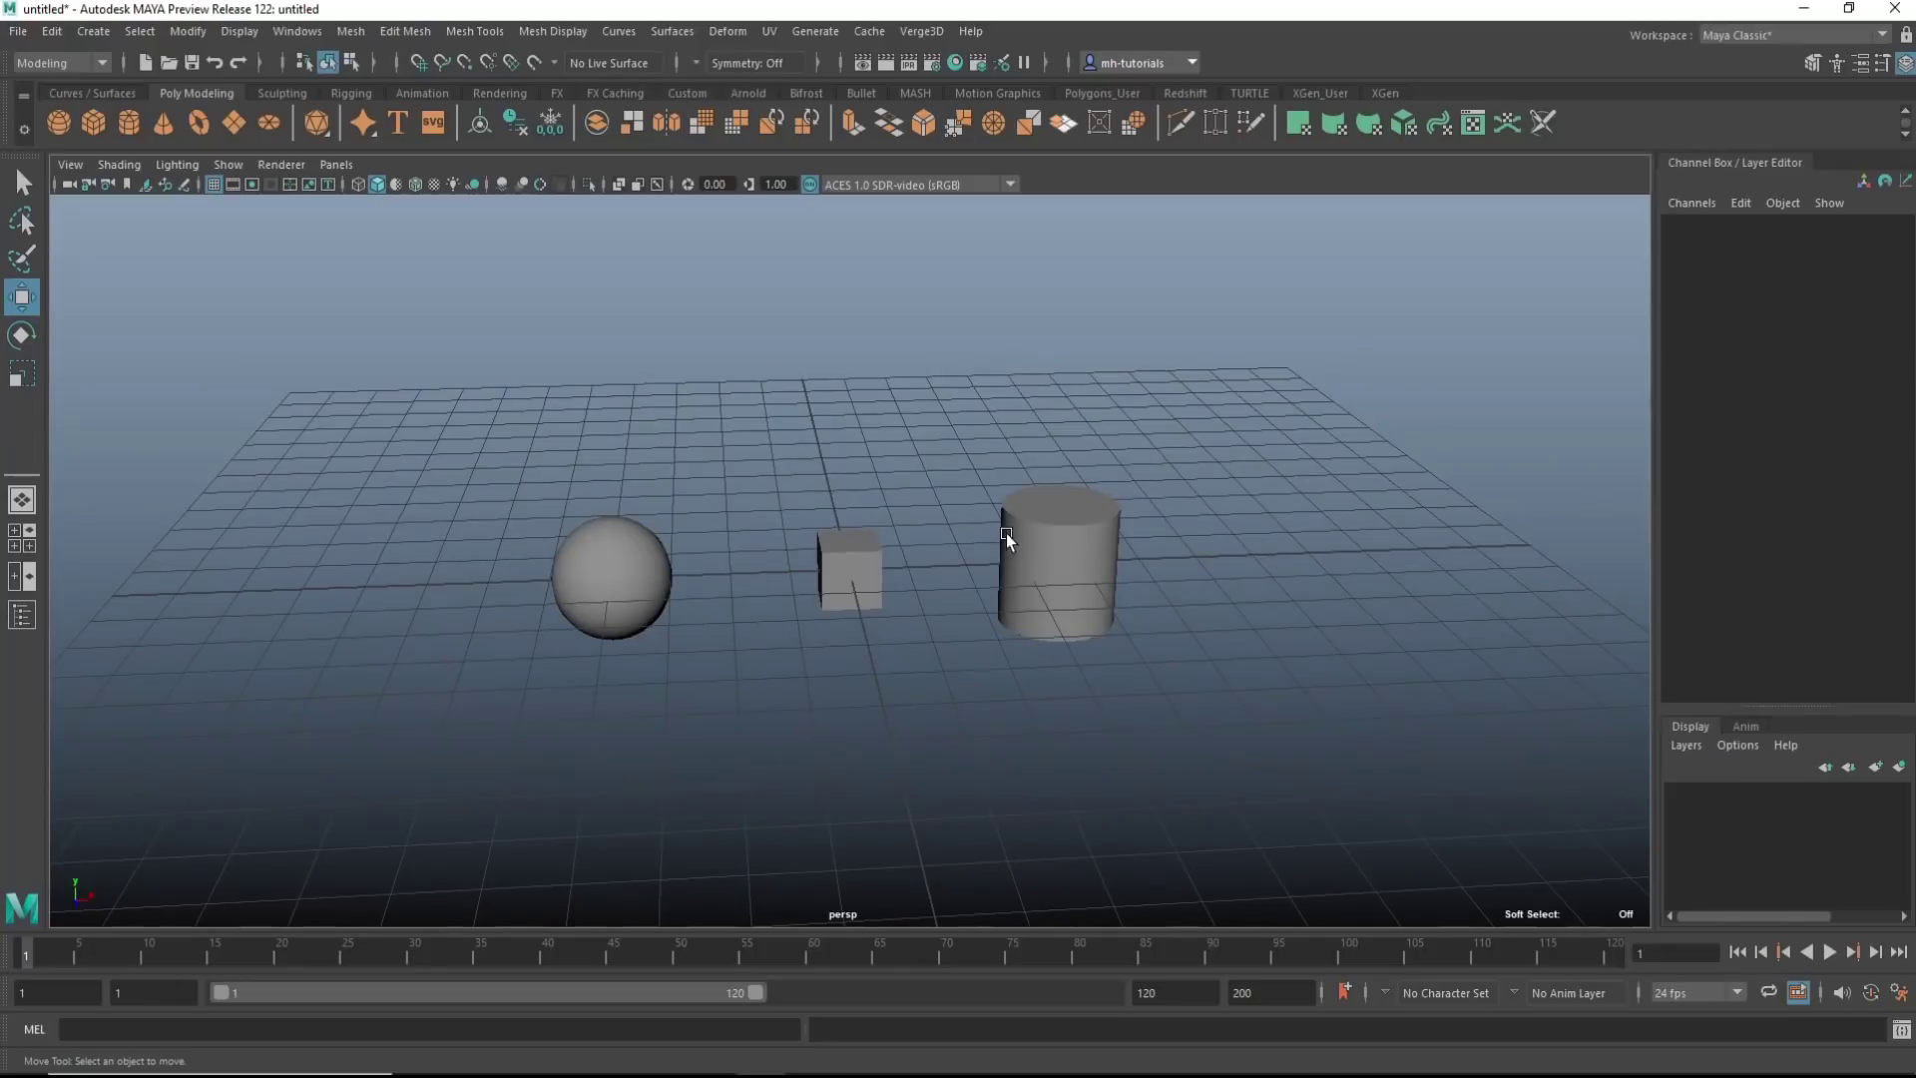
pyautogui.moveTo(451, 412); pyautogui.dragTo(1218, 652)
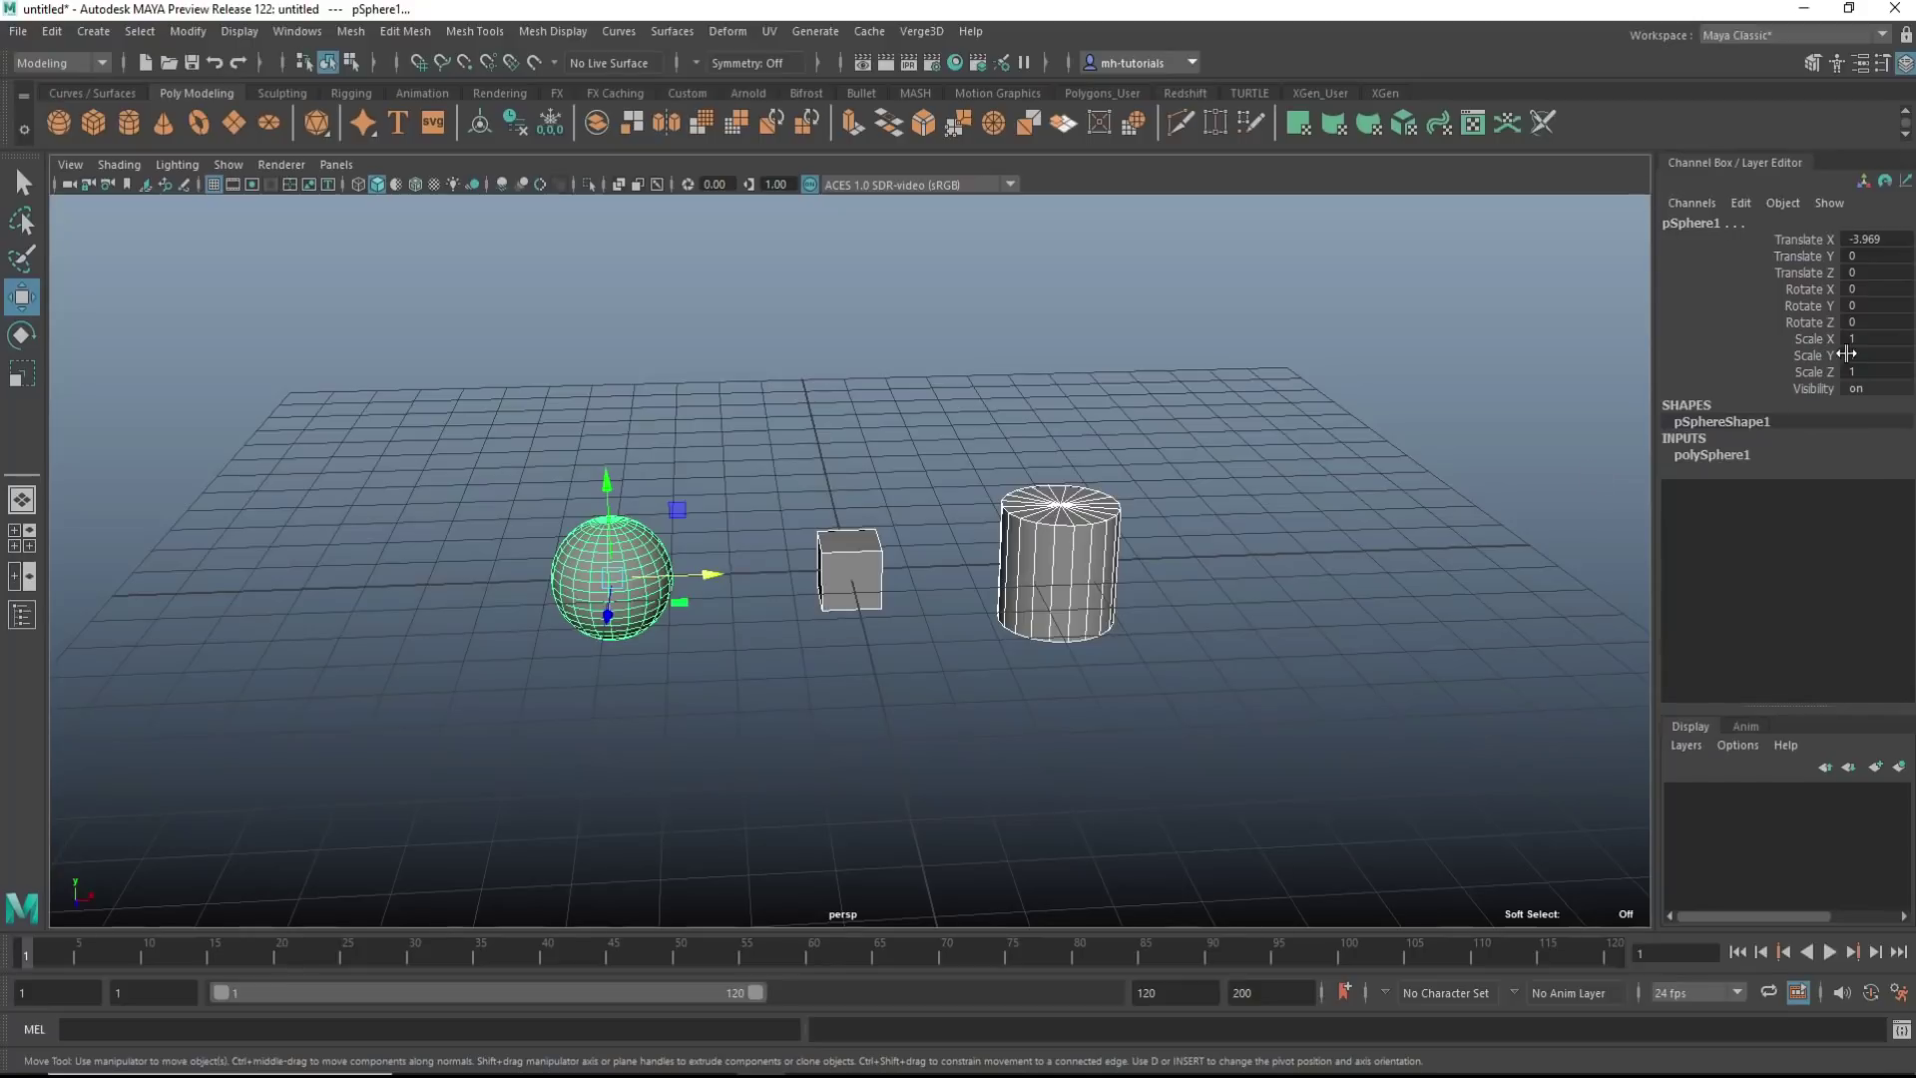
pyautogui.doubleClick(1856, 339)
pyautogui.write('2')
pyautogui.press('Return')
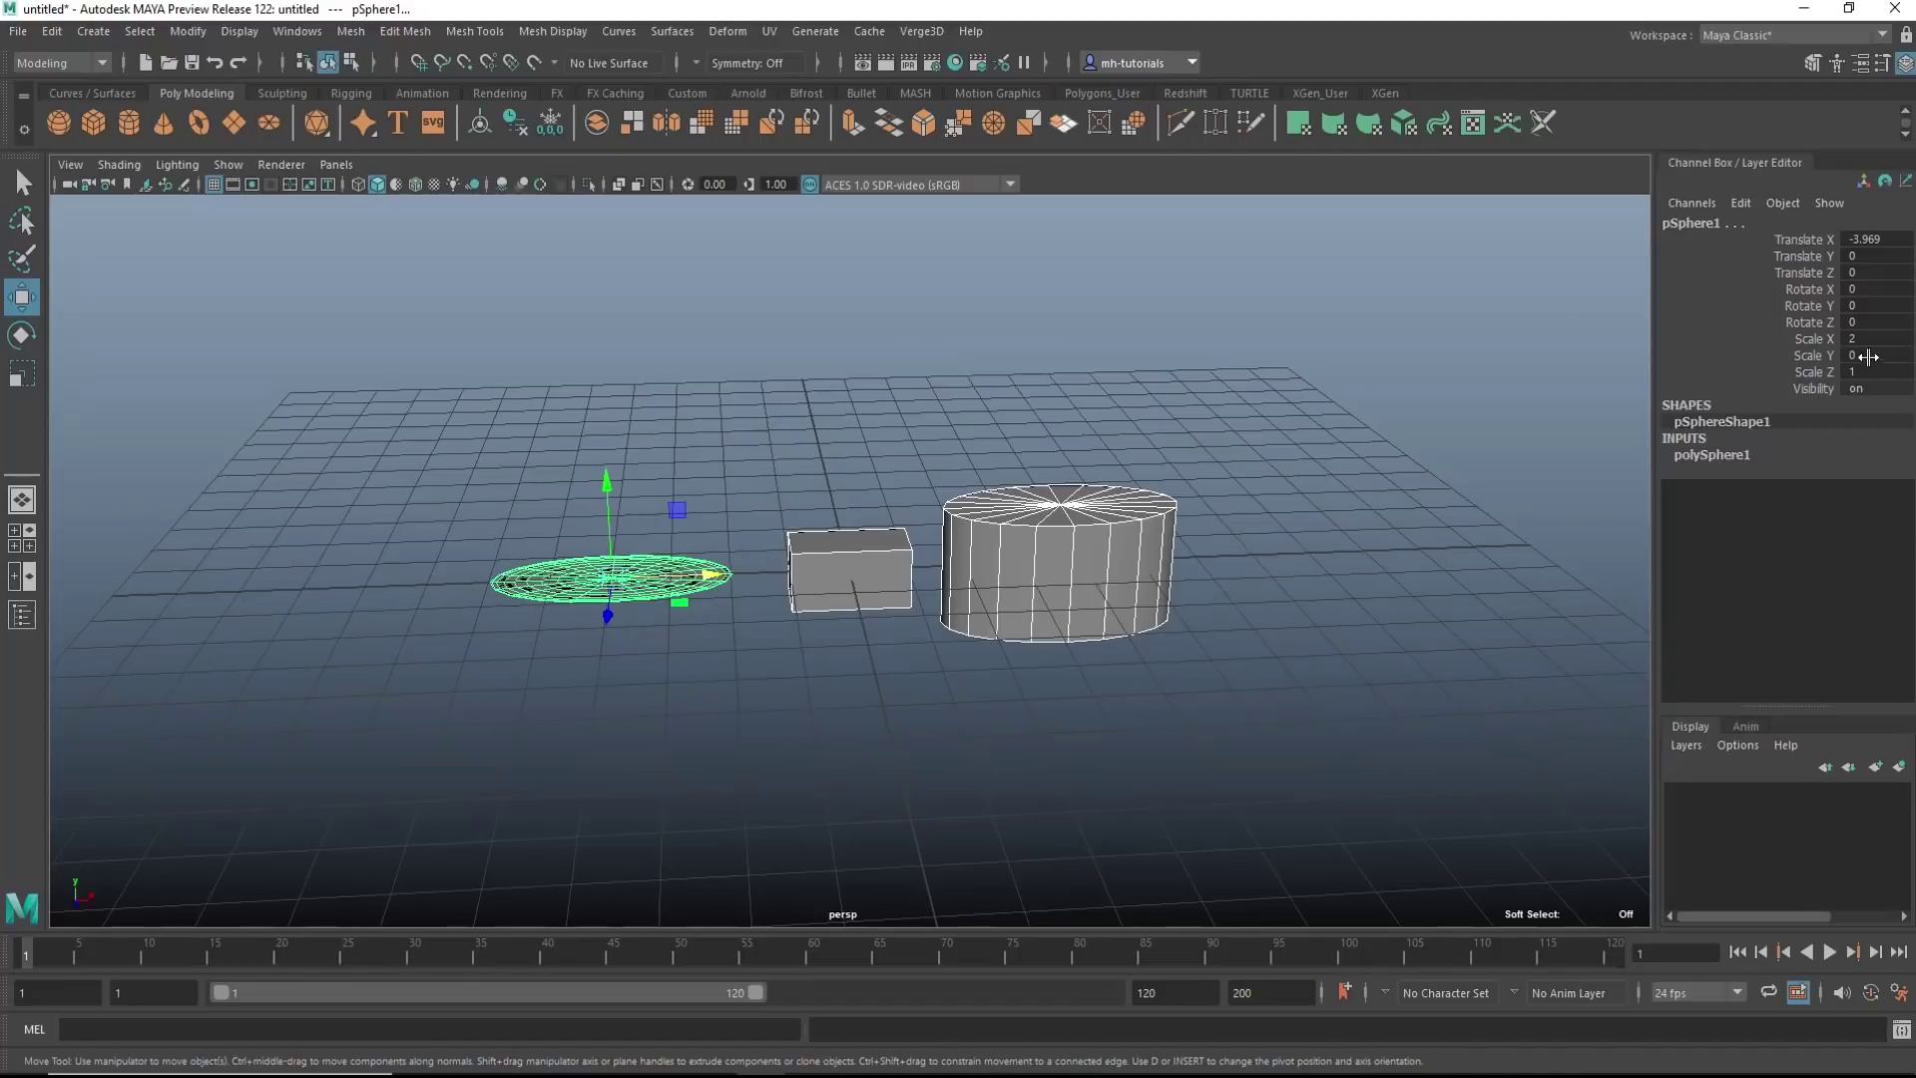
pyautogui.doubleClick(1858, 355)
pyautogui.write('2')
pyautogui.click(1869, 372)
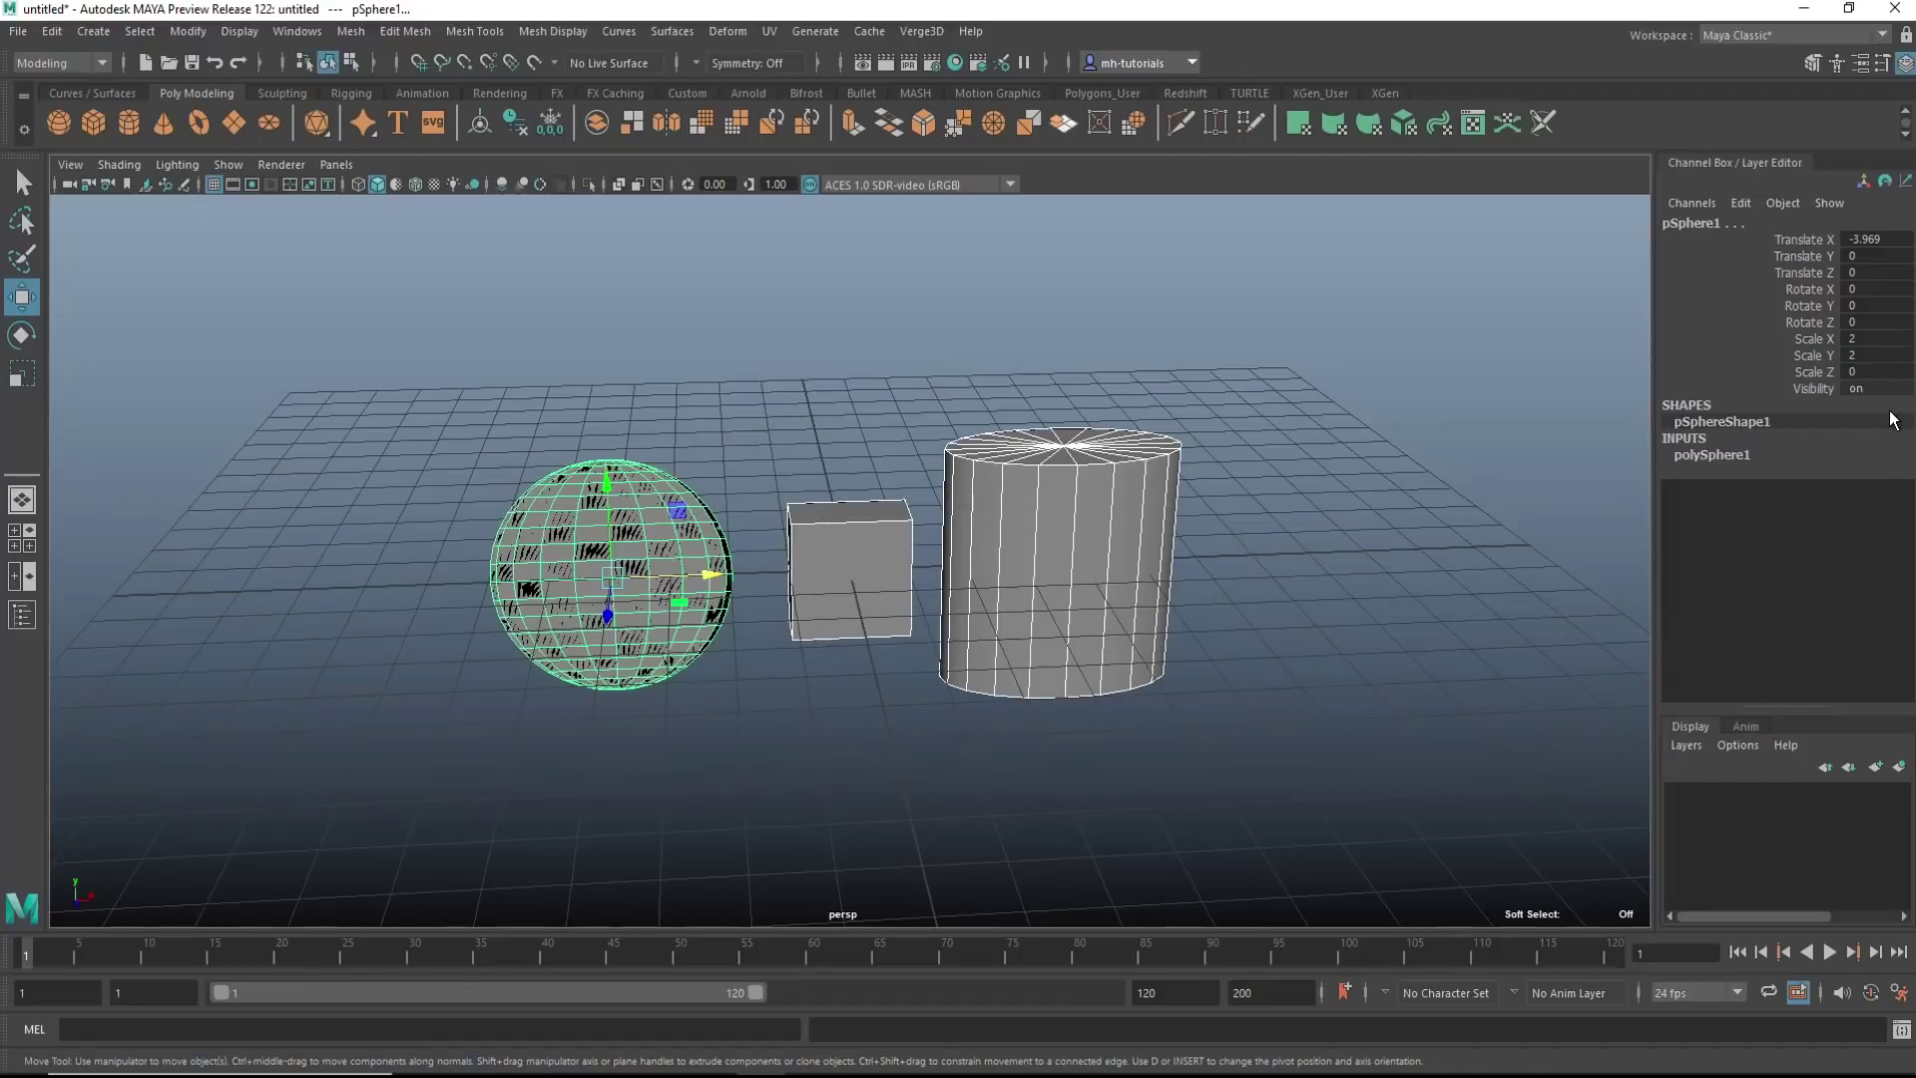
pyautogui.write('2')
pyautogui.click(1397, 603)
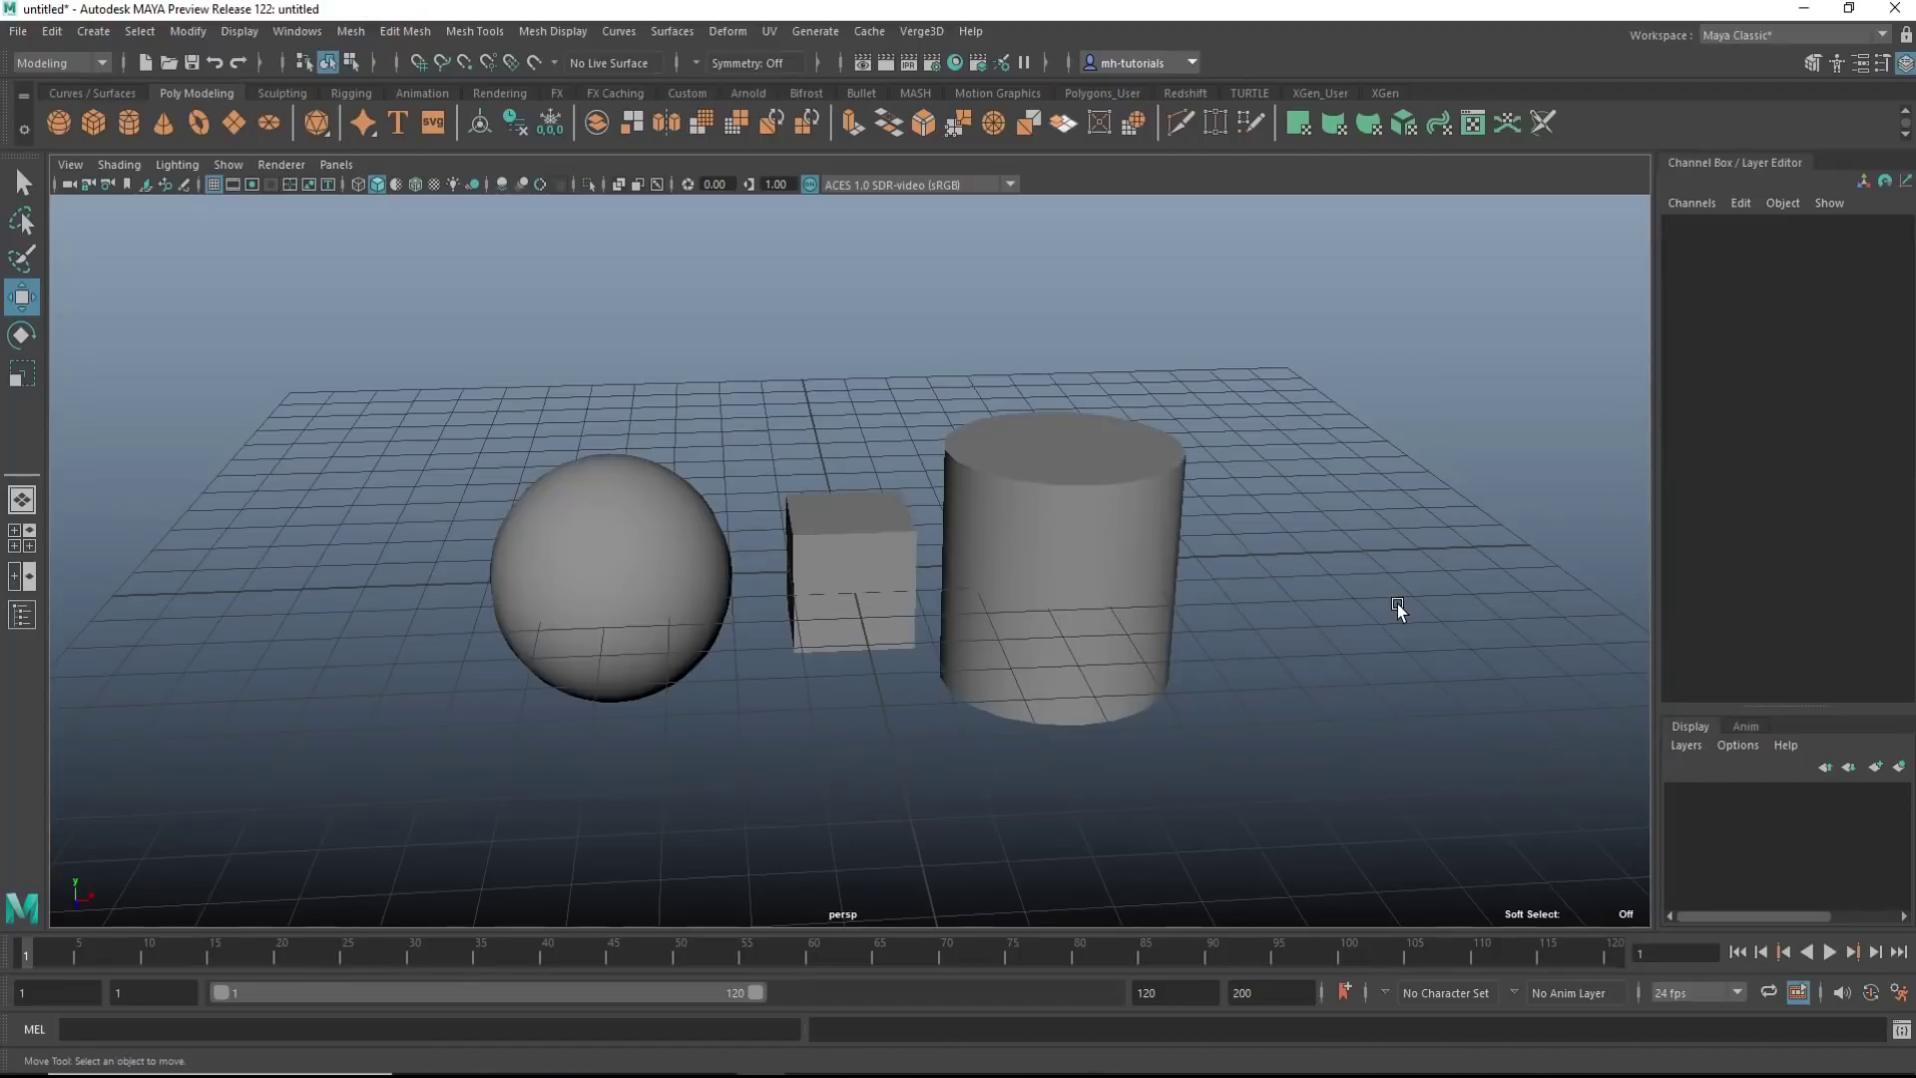
# Undo the scale changes on the sphere, cube and cylinder
pyautogui.moveTo(436, 376); pyautogui.dragTo(1227, 846)
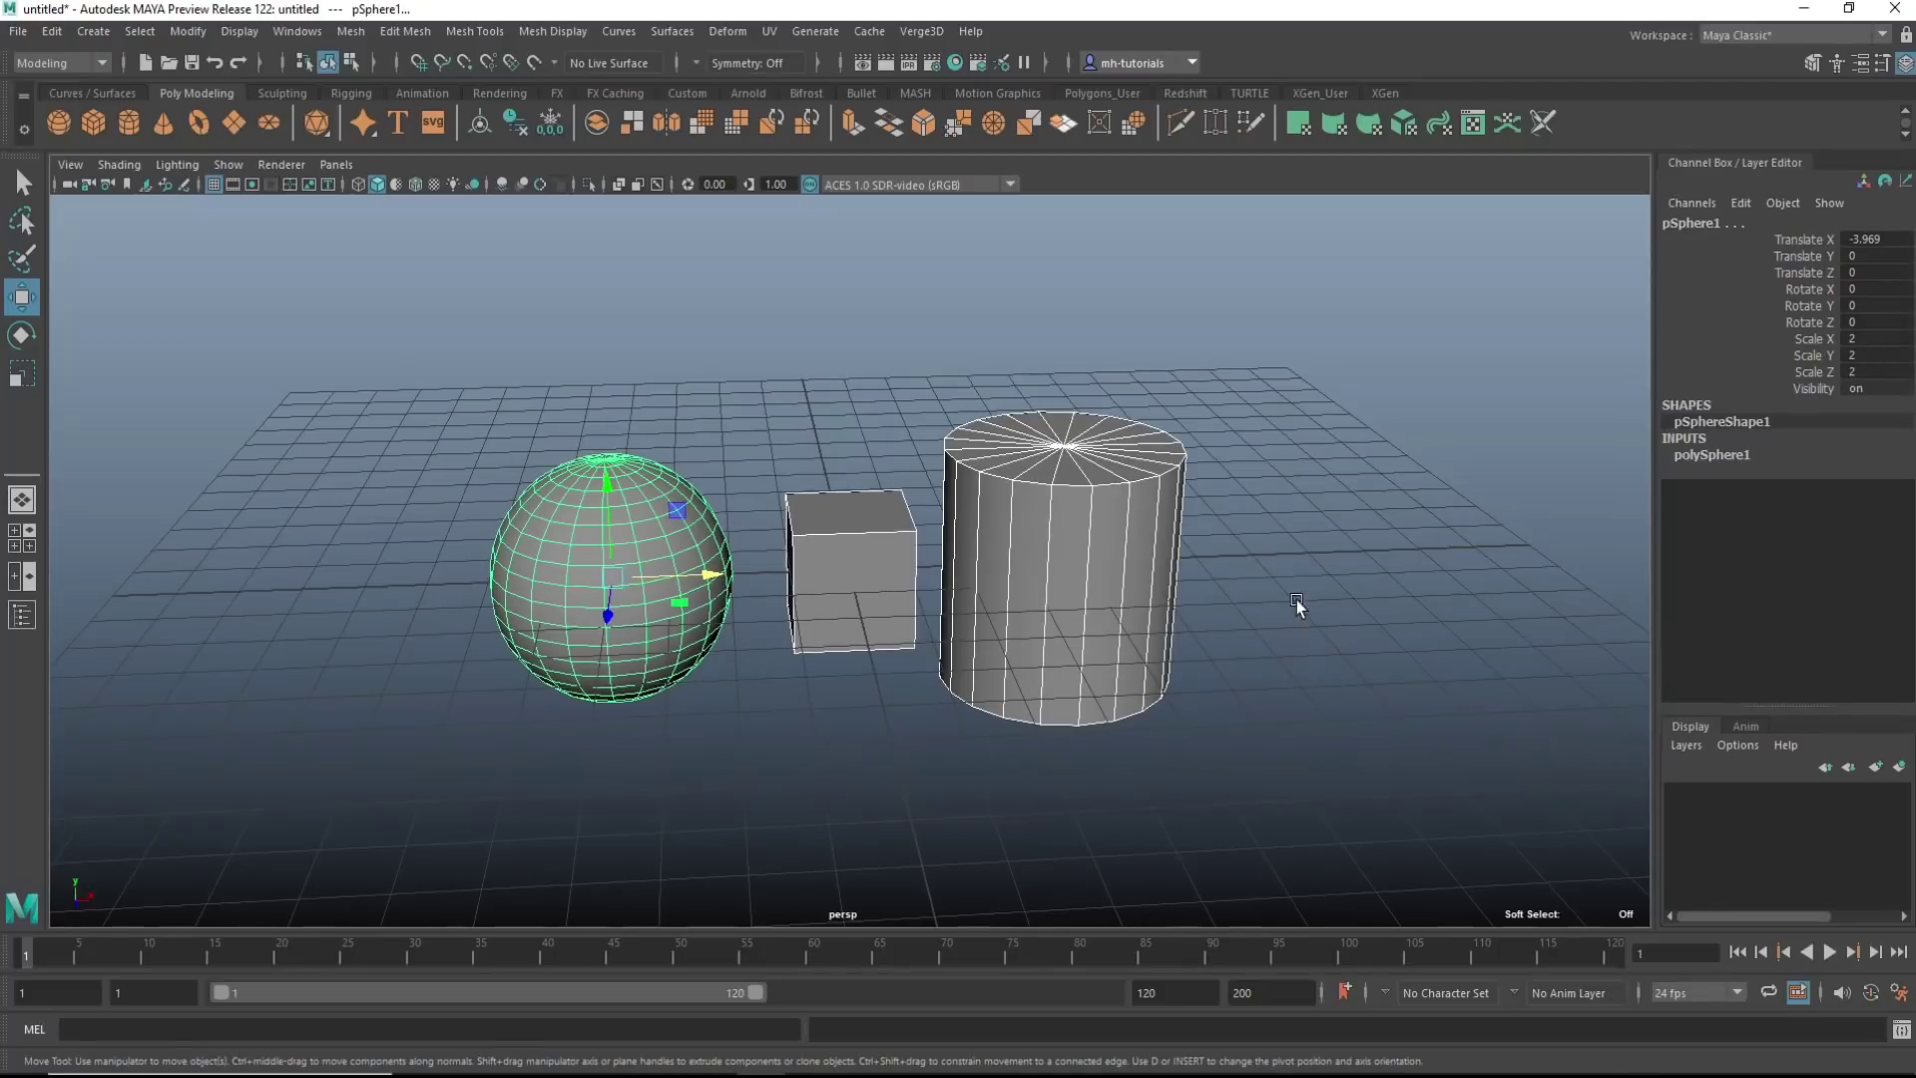
pyautogui.click(1320, 585)
pyautogui.moveTo(410, 399); pyautogui.dragTo(1303, 855)
pyautogui.hotkey('ctrl', 'z')
pyautogui.hotkey('ctrl', 'z')
pyautogui.hotkey('ctrl', 'z')
pyautogui.hotkey('ctrl', 'z')
pyautogui.hotkey('ctrl', 'z')
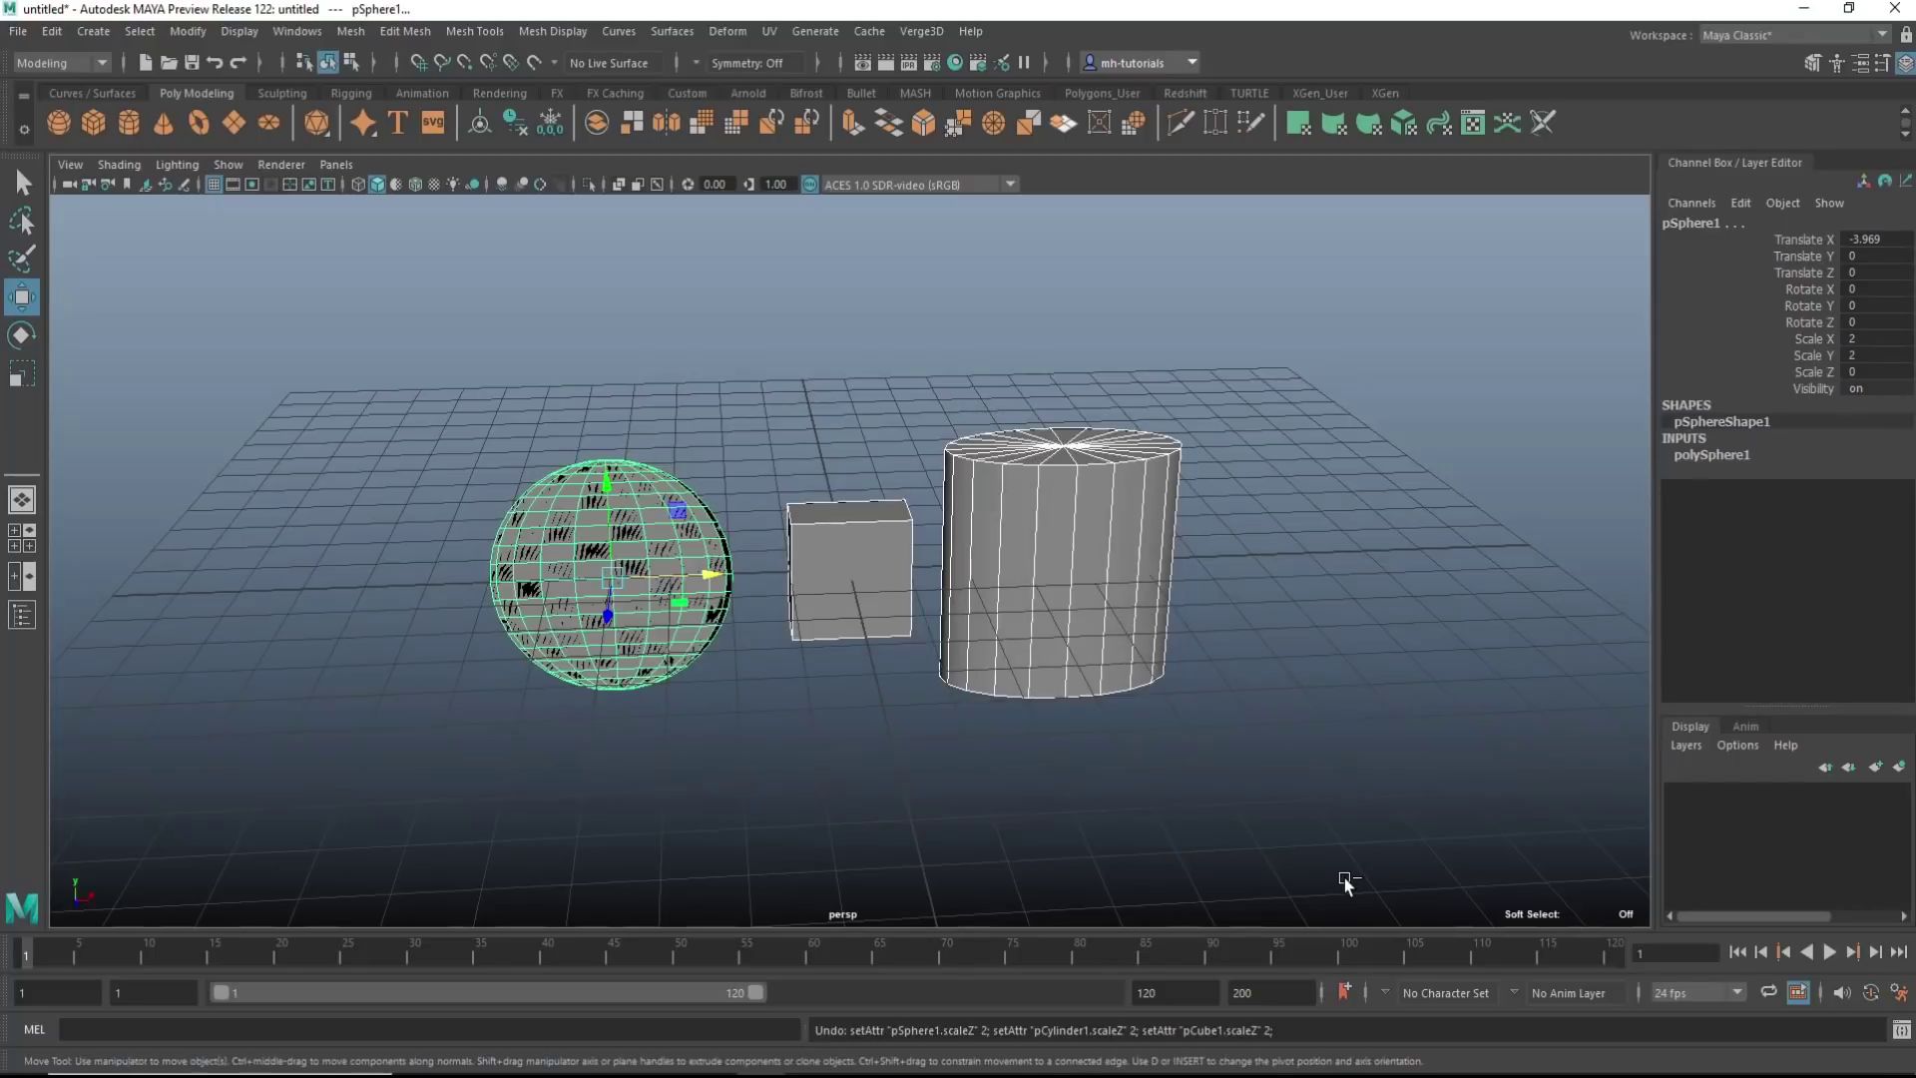
pyautogui.hotkey('ctrl', 'z')
pyautogui.hotkey('ctrl', 'z')
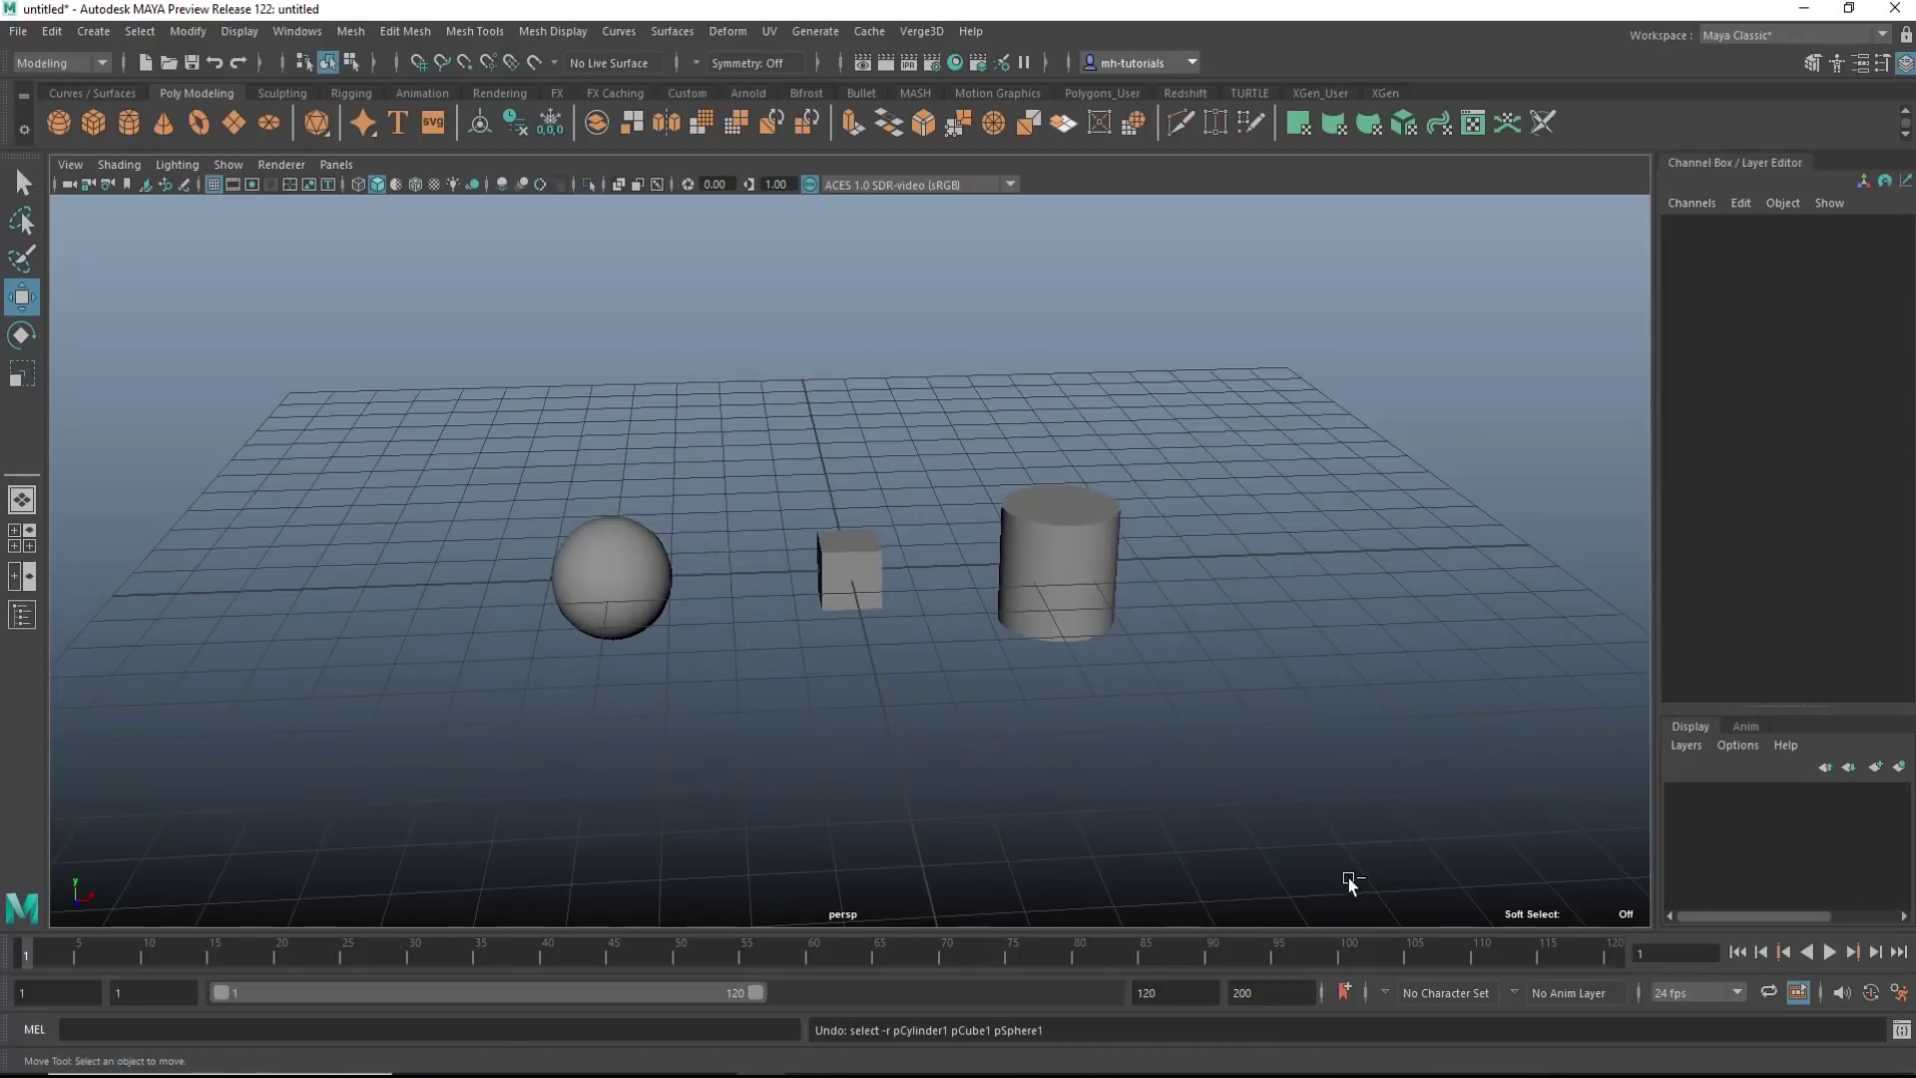
# Select the sphere, cube and cylinder together and open the Match Scaling options, with scaling set to All
pyautogui.moveTo(431, 415); pyautogui.dragTo(1338, 840)
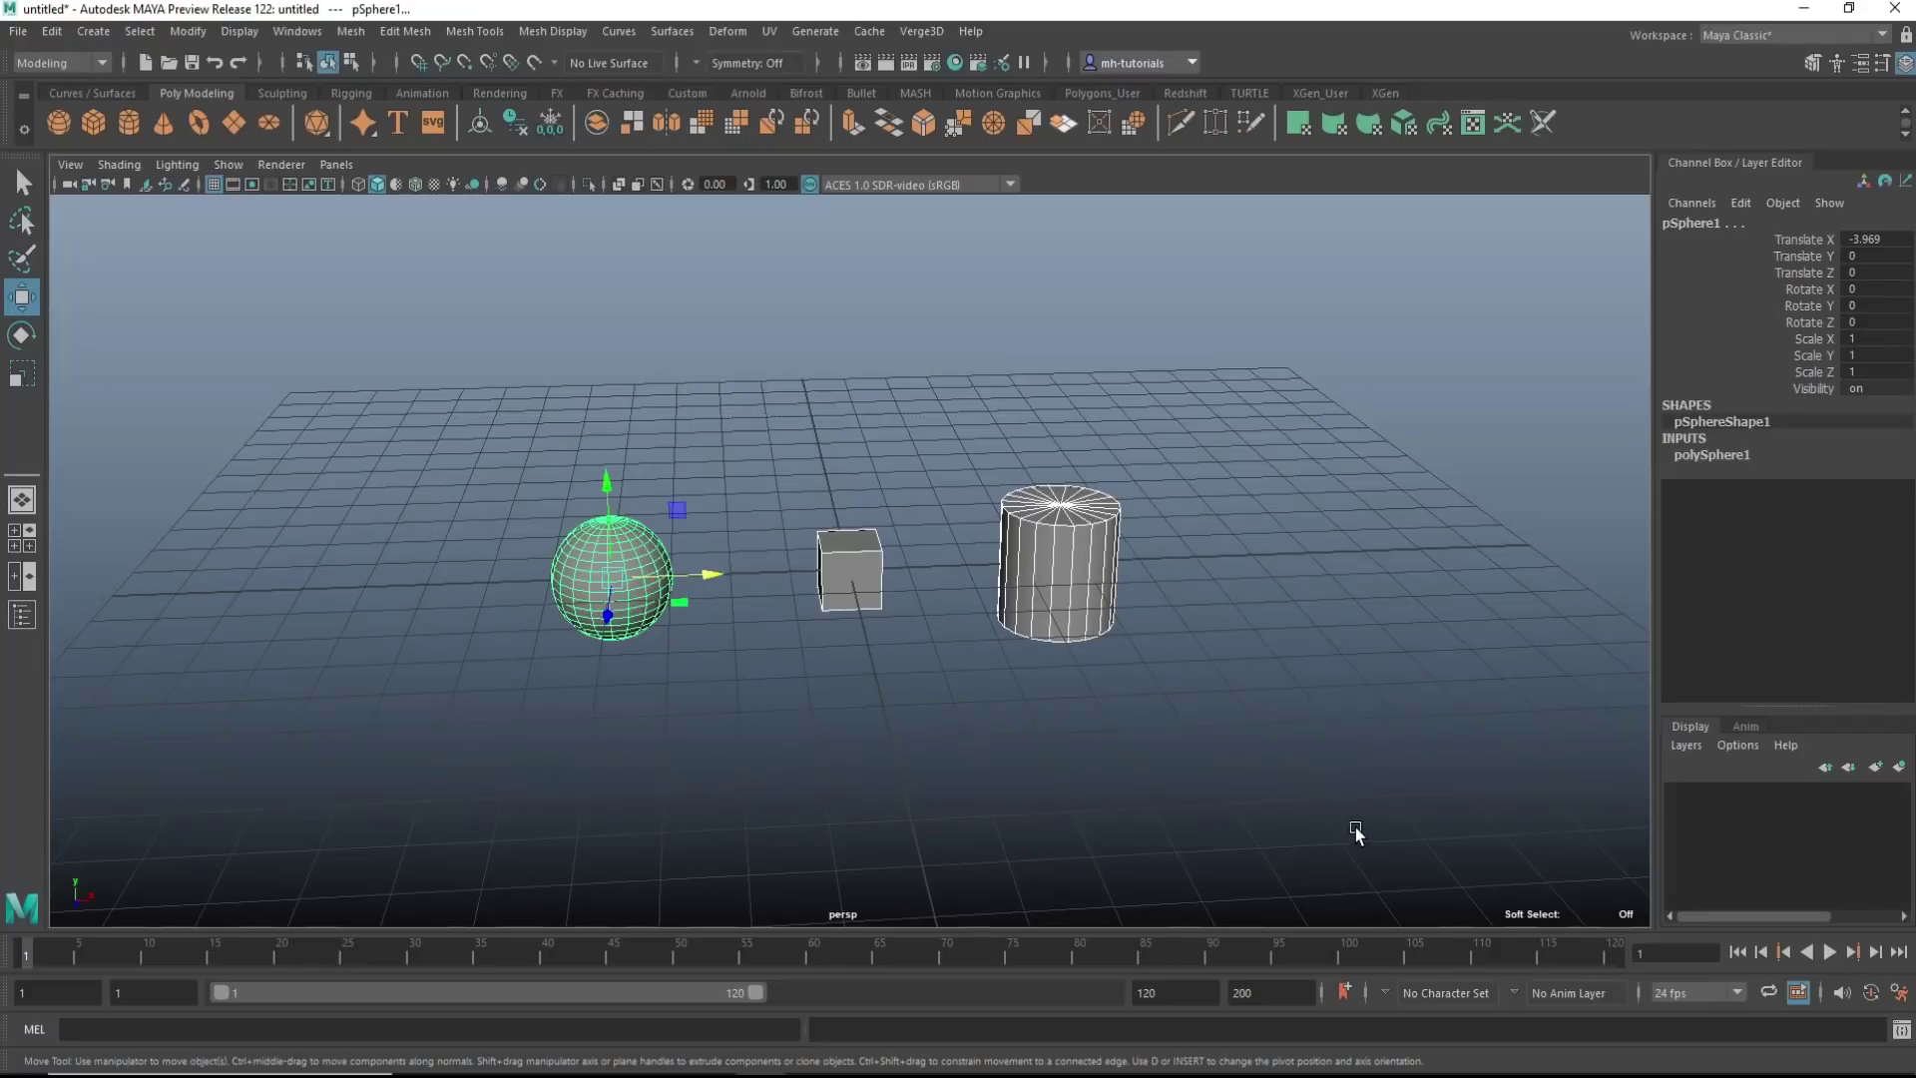
pyautogui.click(188, 31)
pyautogui.moveTo(278, 155)
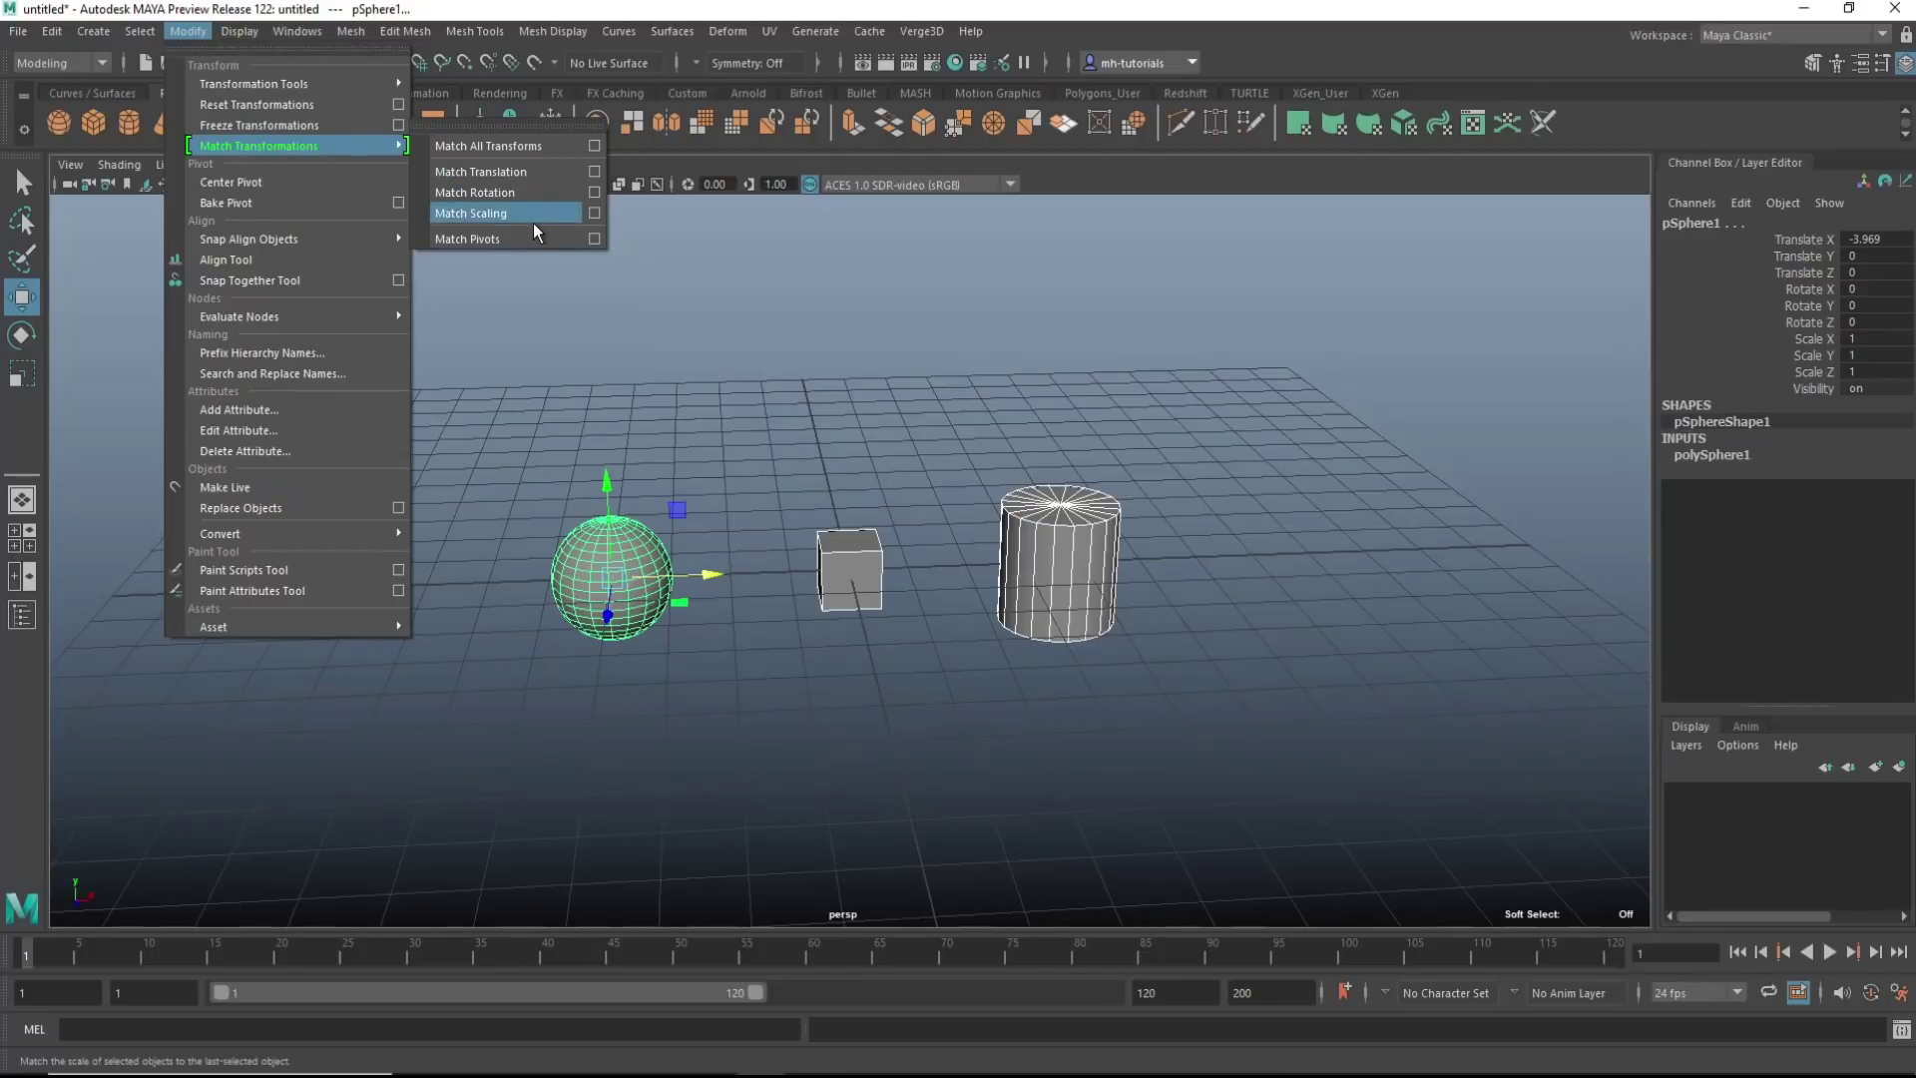
pyautogui.click(593, 216)
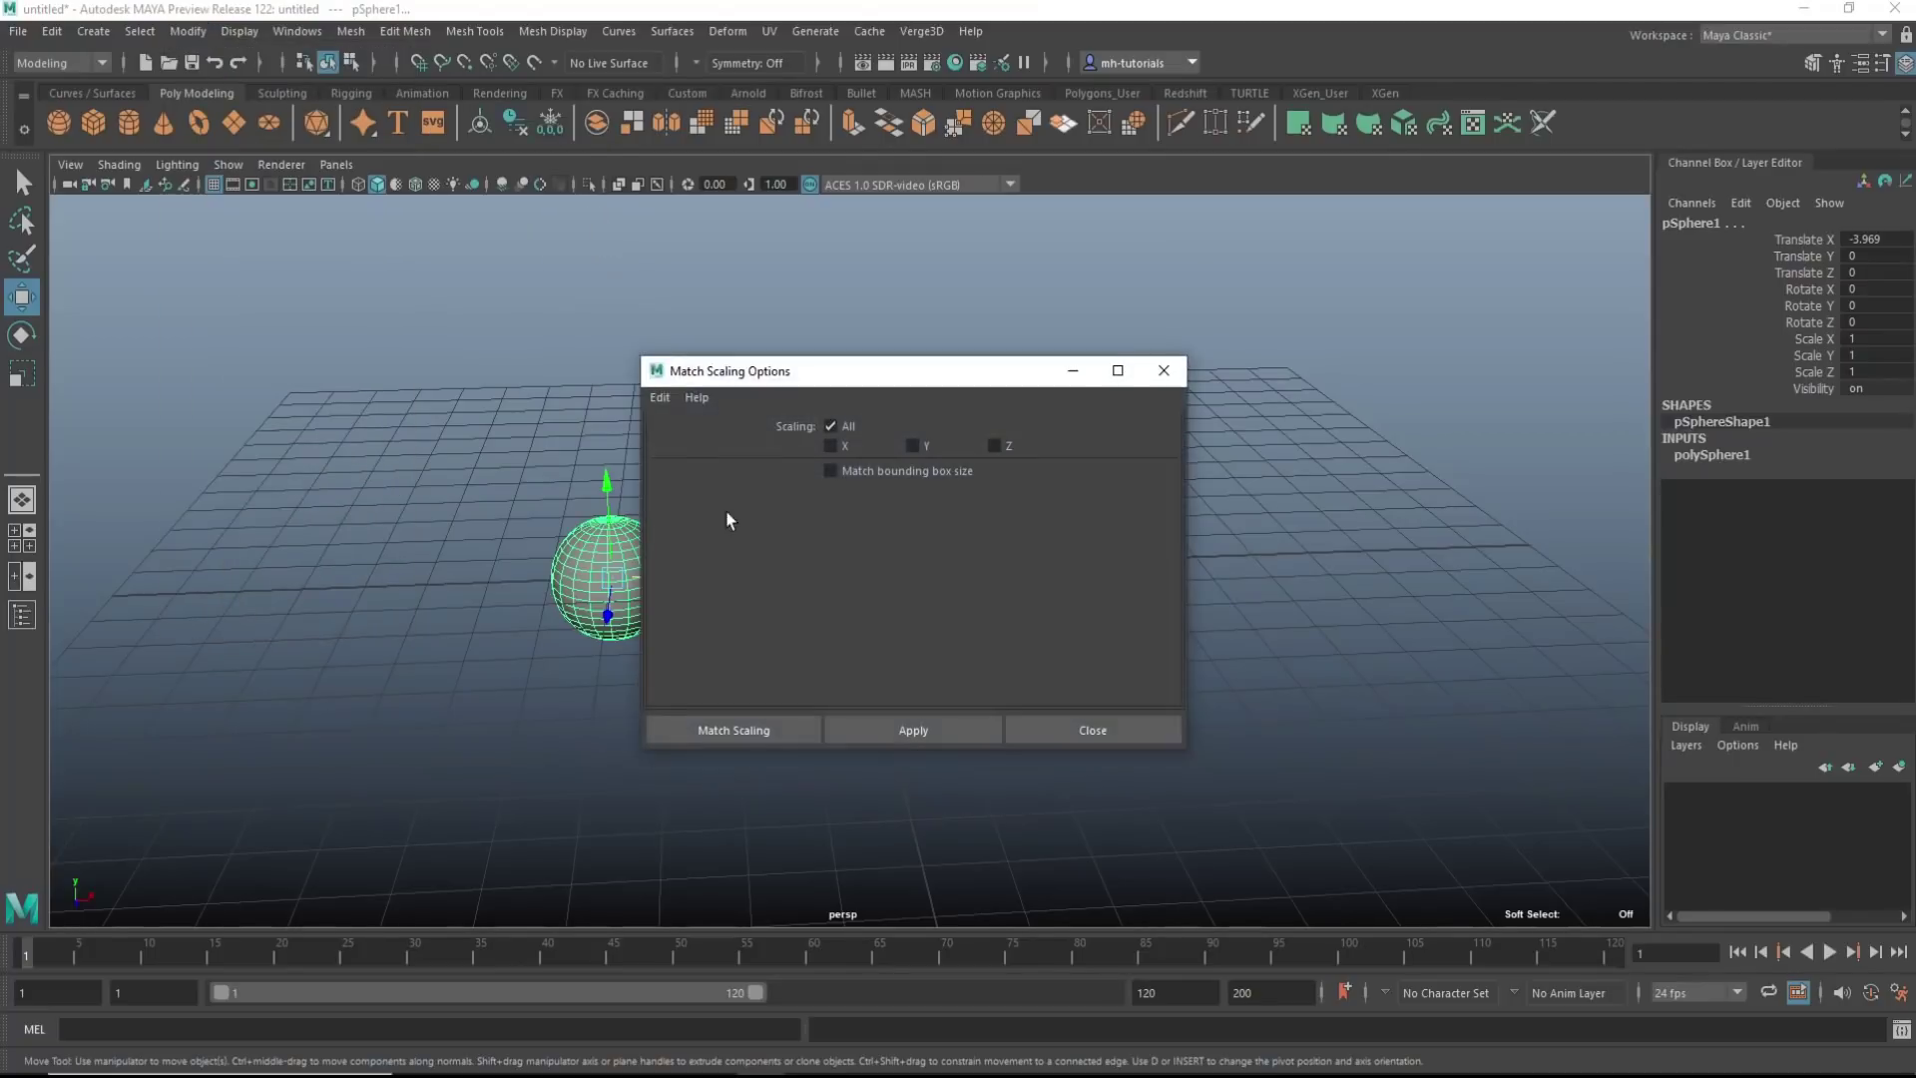
pyautogui.moveTo(886, 386); pyautogui.dragTo(1169, 363)
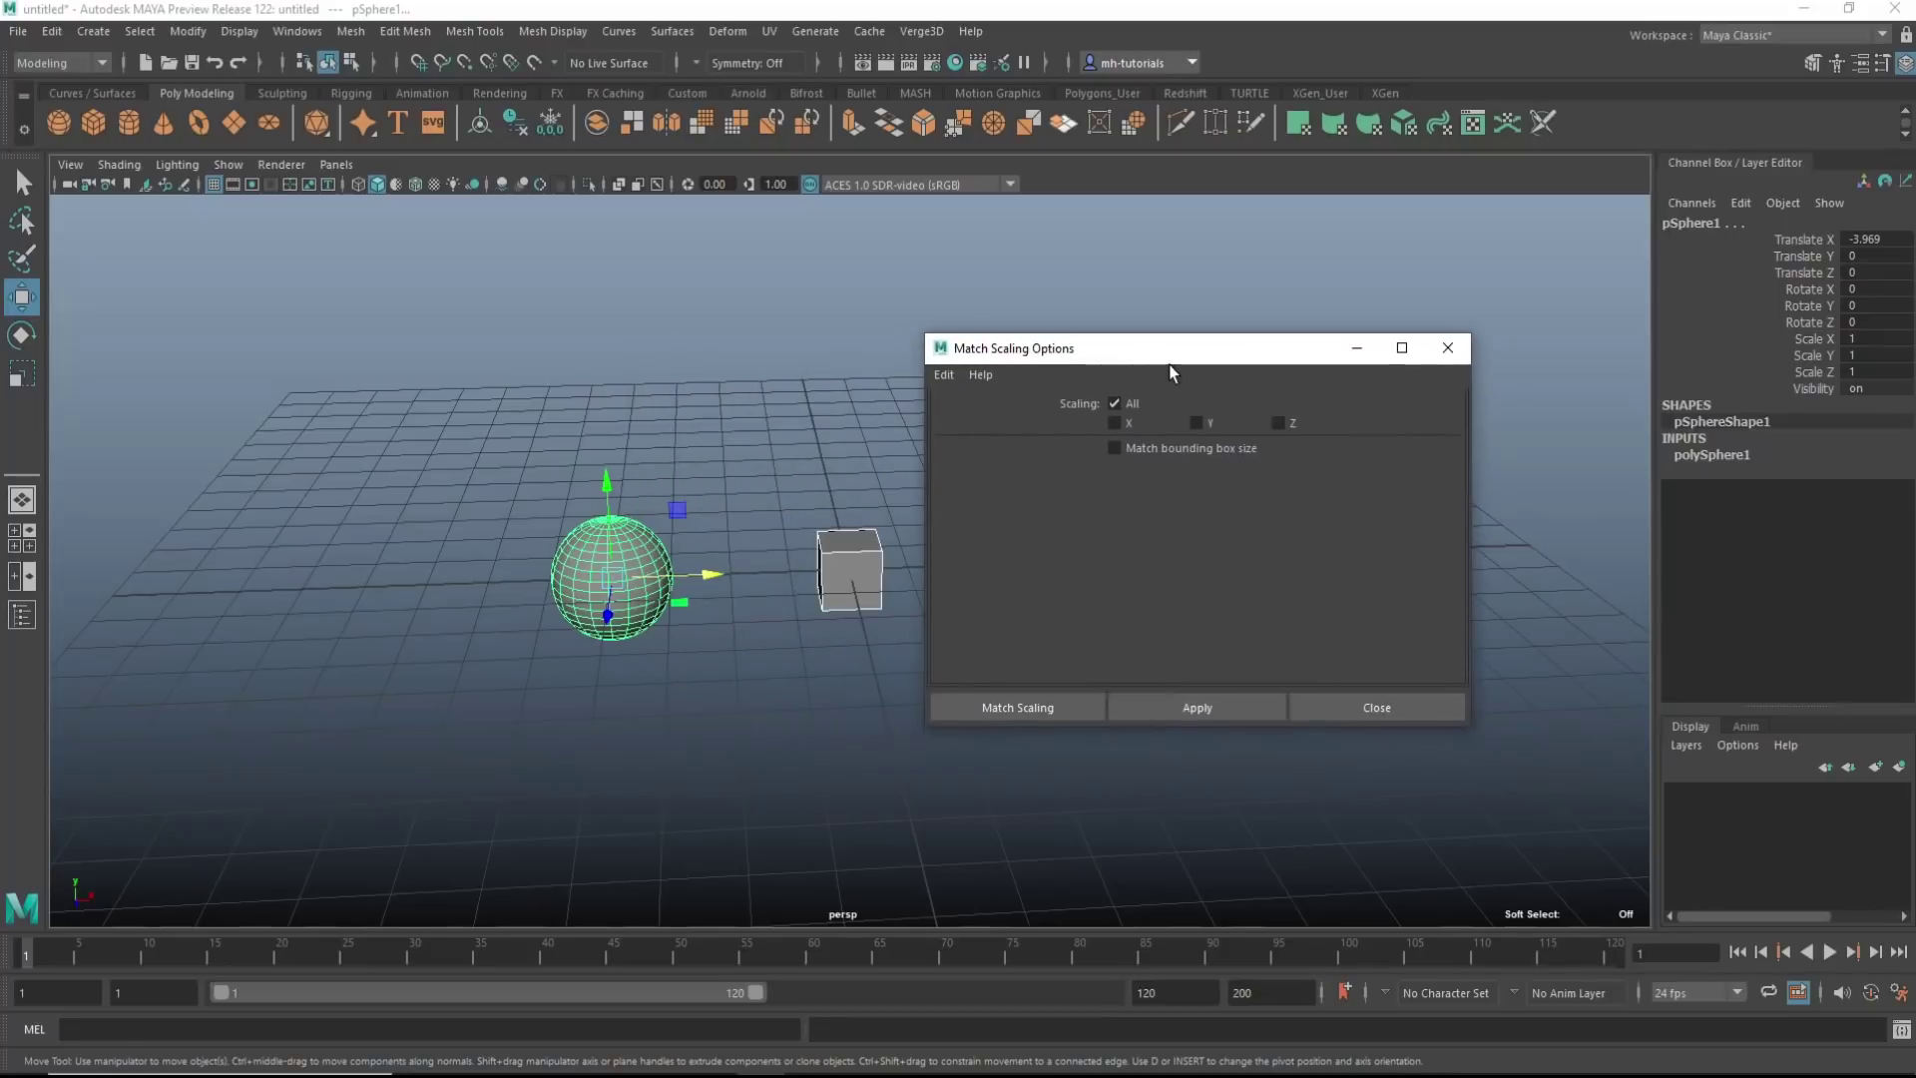
pyautogui.click(1034, 710)
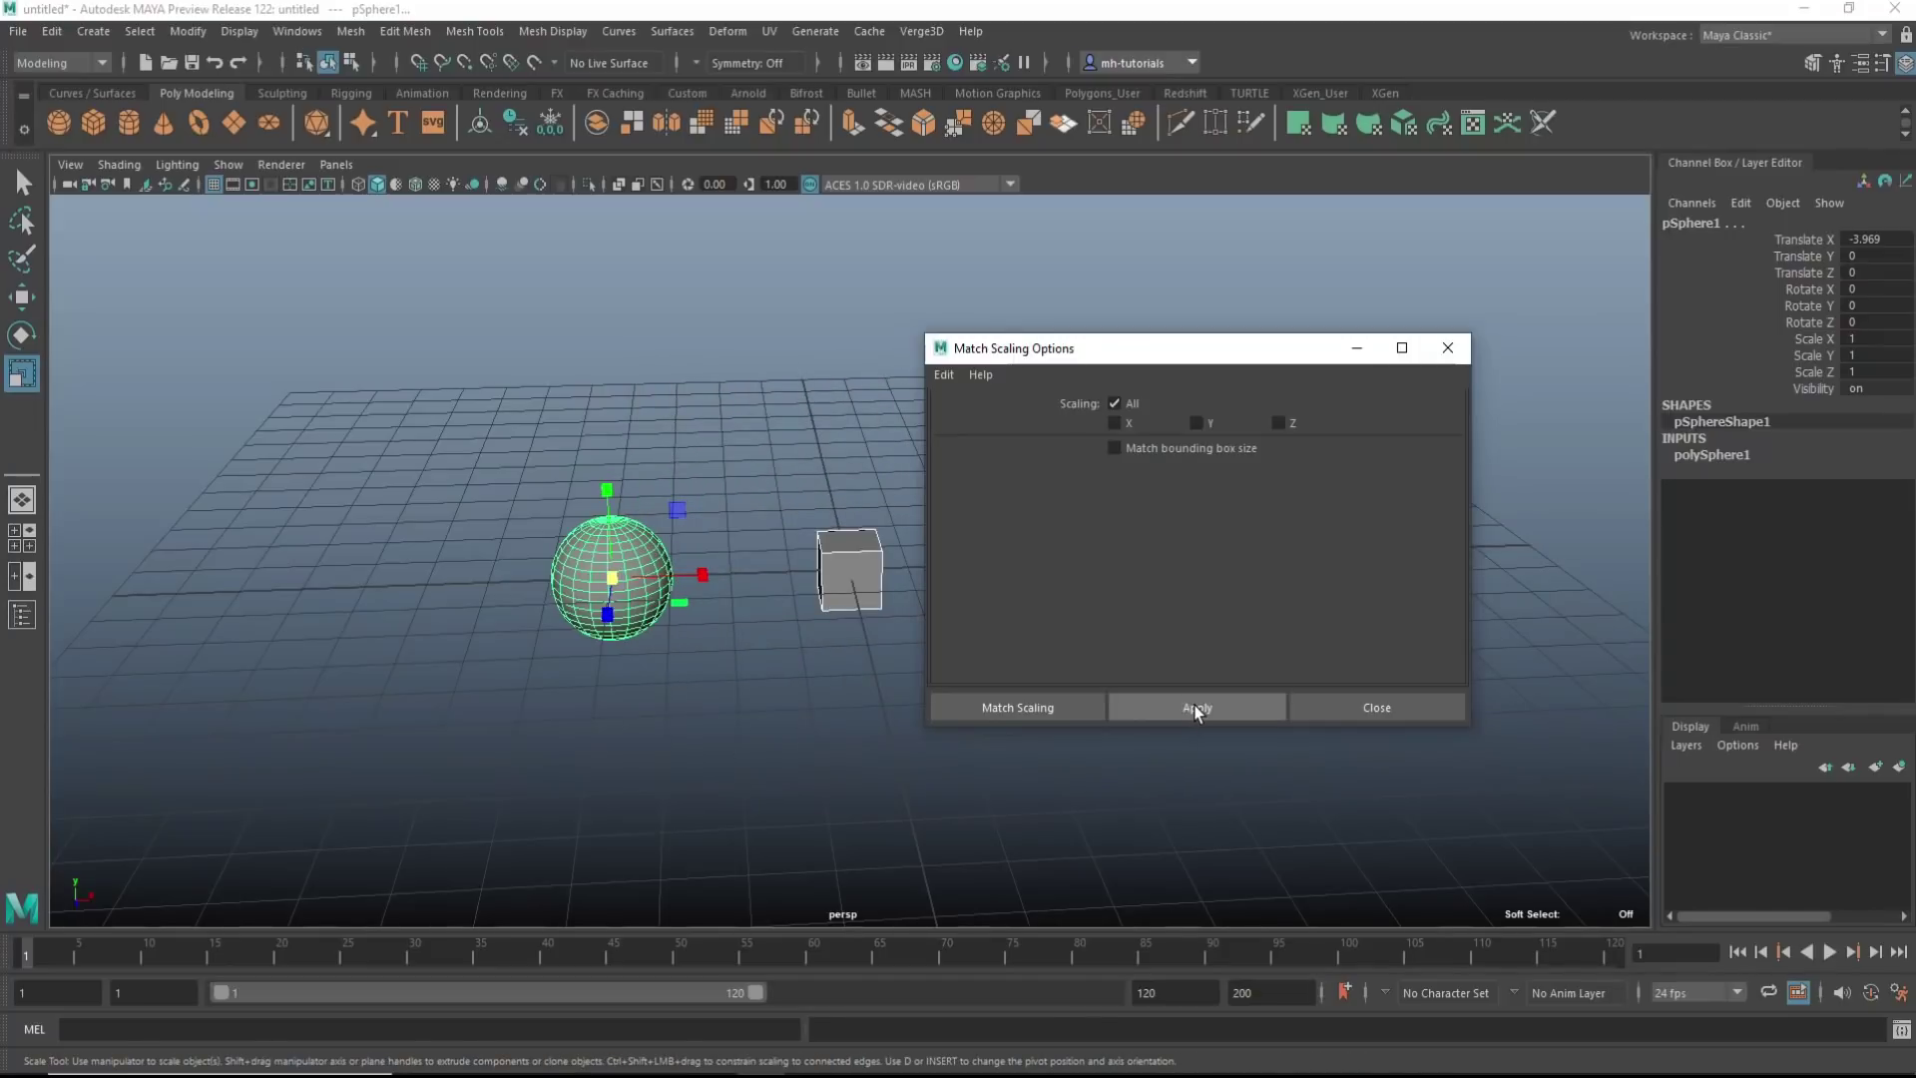
# Scale the selected sphere, cube and cylinder up uniformly and minimize the Match Scaling options
pyautogui.click(613, 584)
pyautogui.moveTo(613, 584)
pyautogui.mouseDown()
pyautogui.moveTo(832, 579)
pyautogui.moveTo(591, 590)
pyautogui.mouseUp()
pyautogui.click(1357, 347)
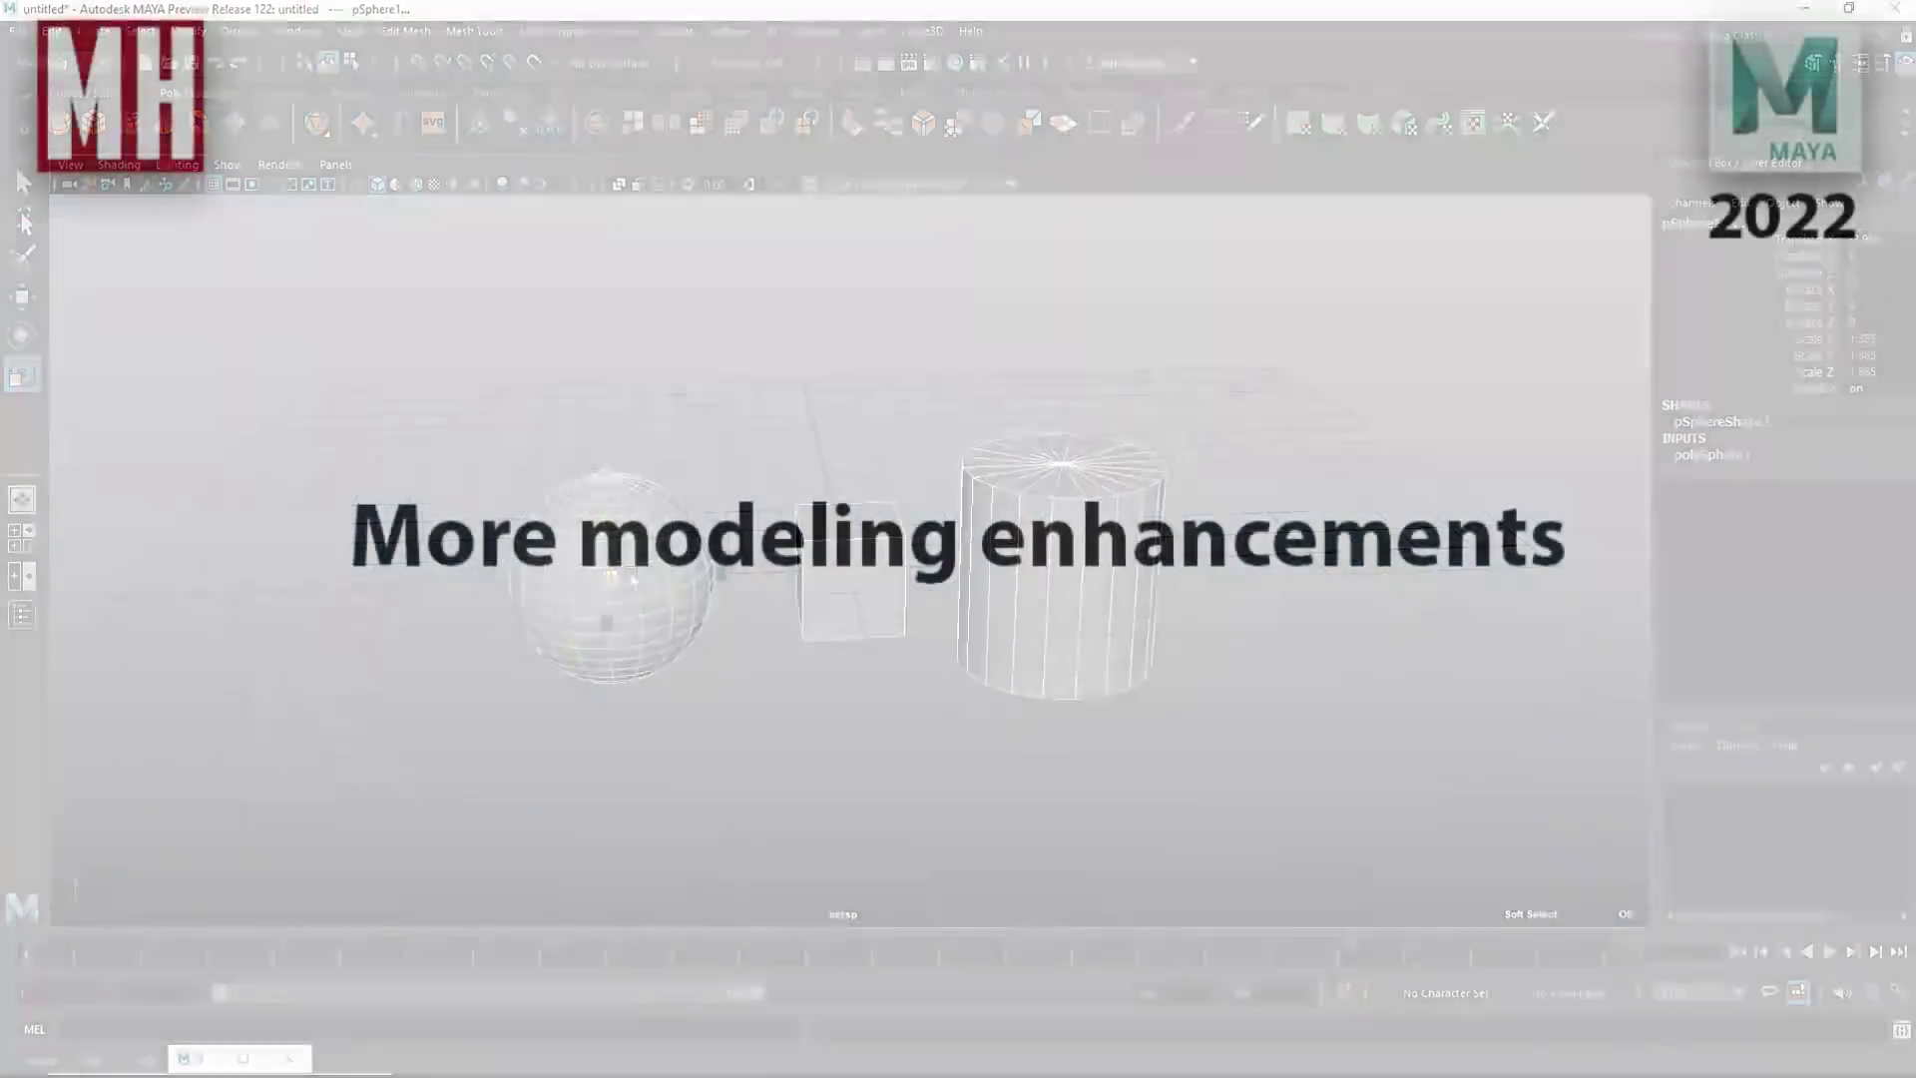
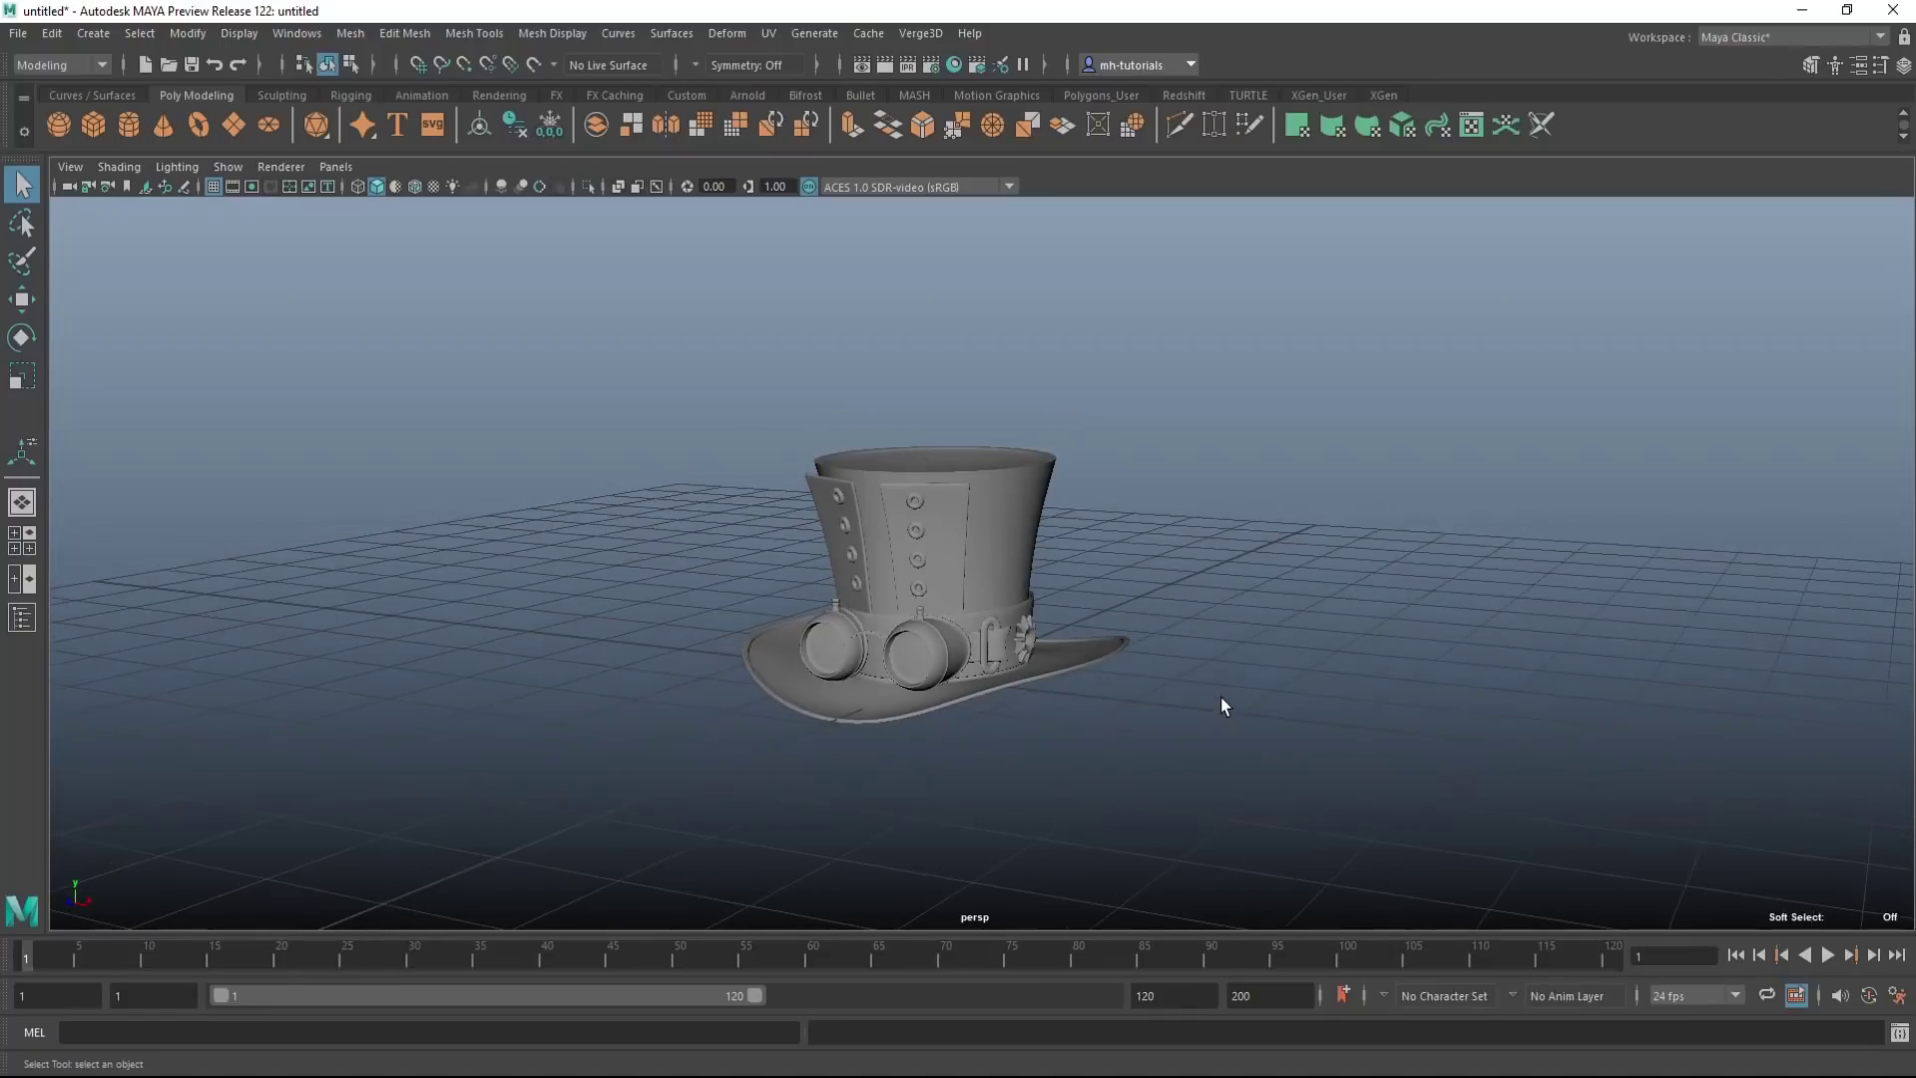
# Select the steampunk hat mesh and display its shape attributes with the component tags
pyautogui.click(1052, 441)
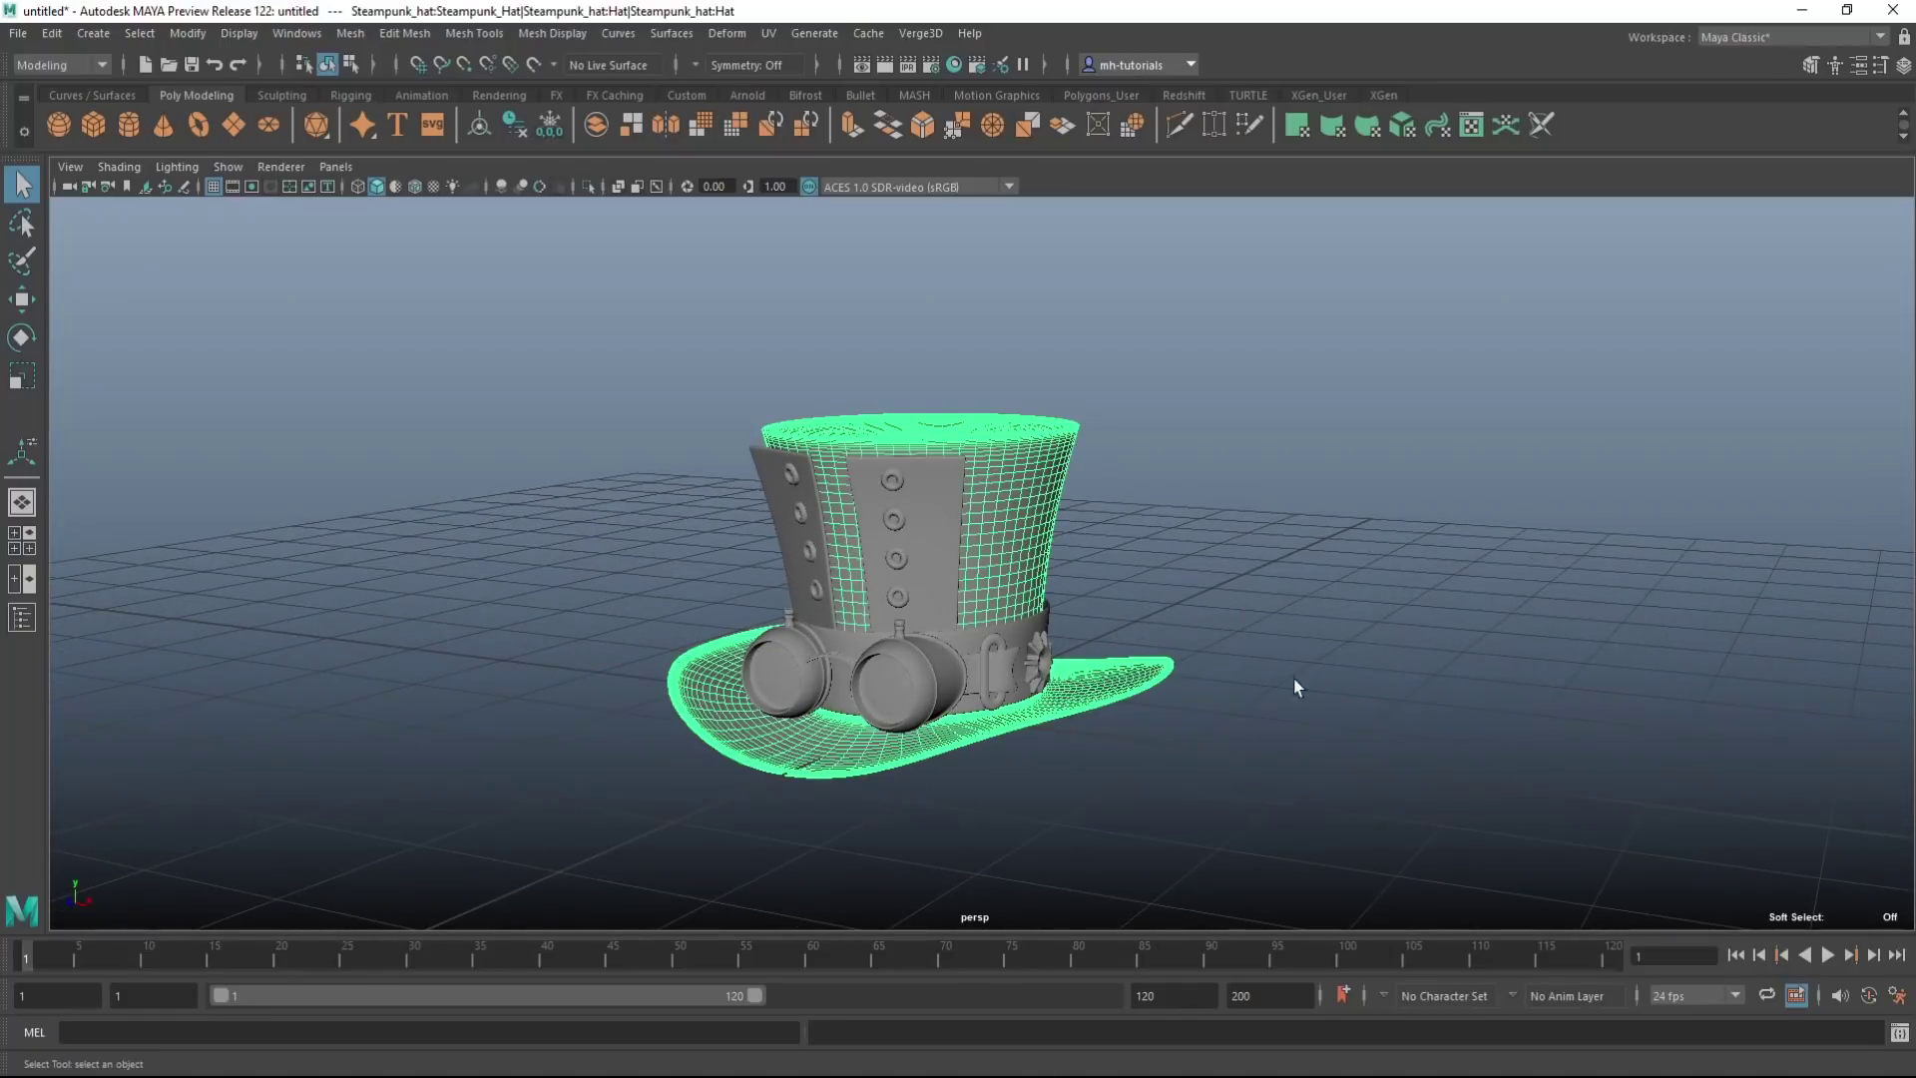
pyautogui.scroll(1, 1308, 698)
pyautogui.hotkey('ctrl', 'a')
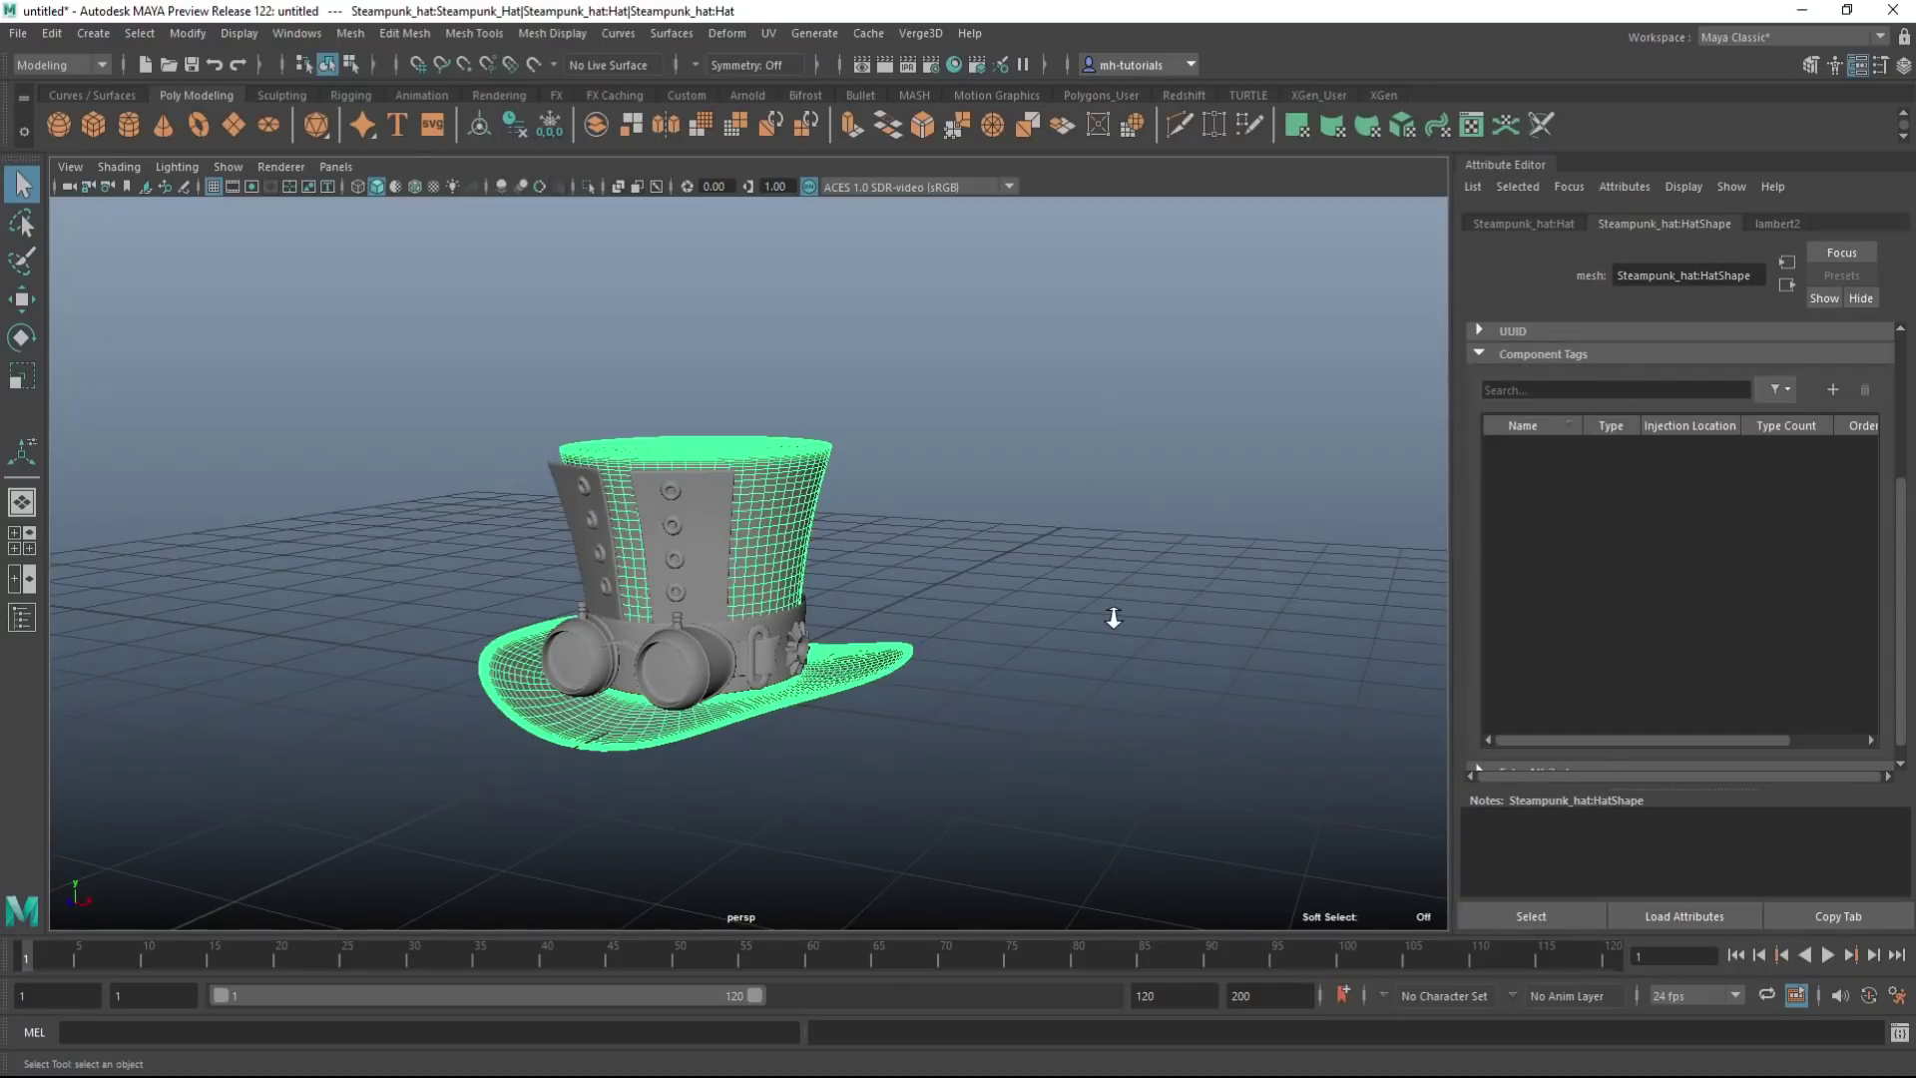
pyautogui.scroll(3, 1114, 618)
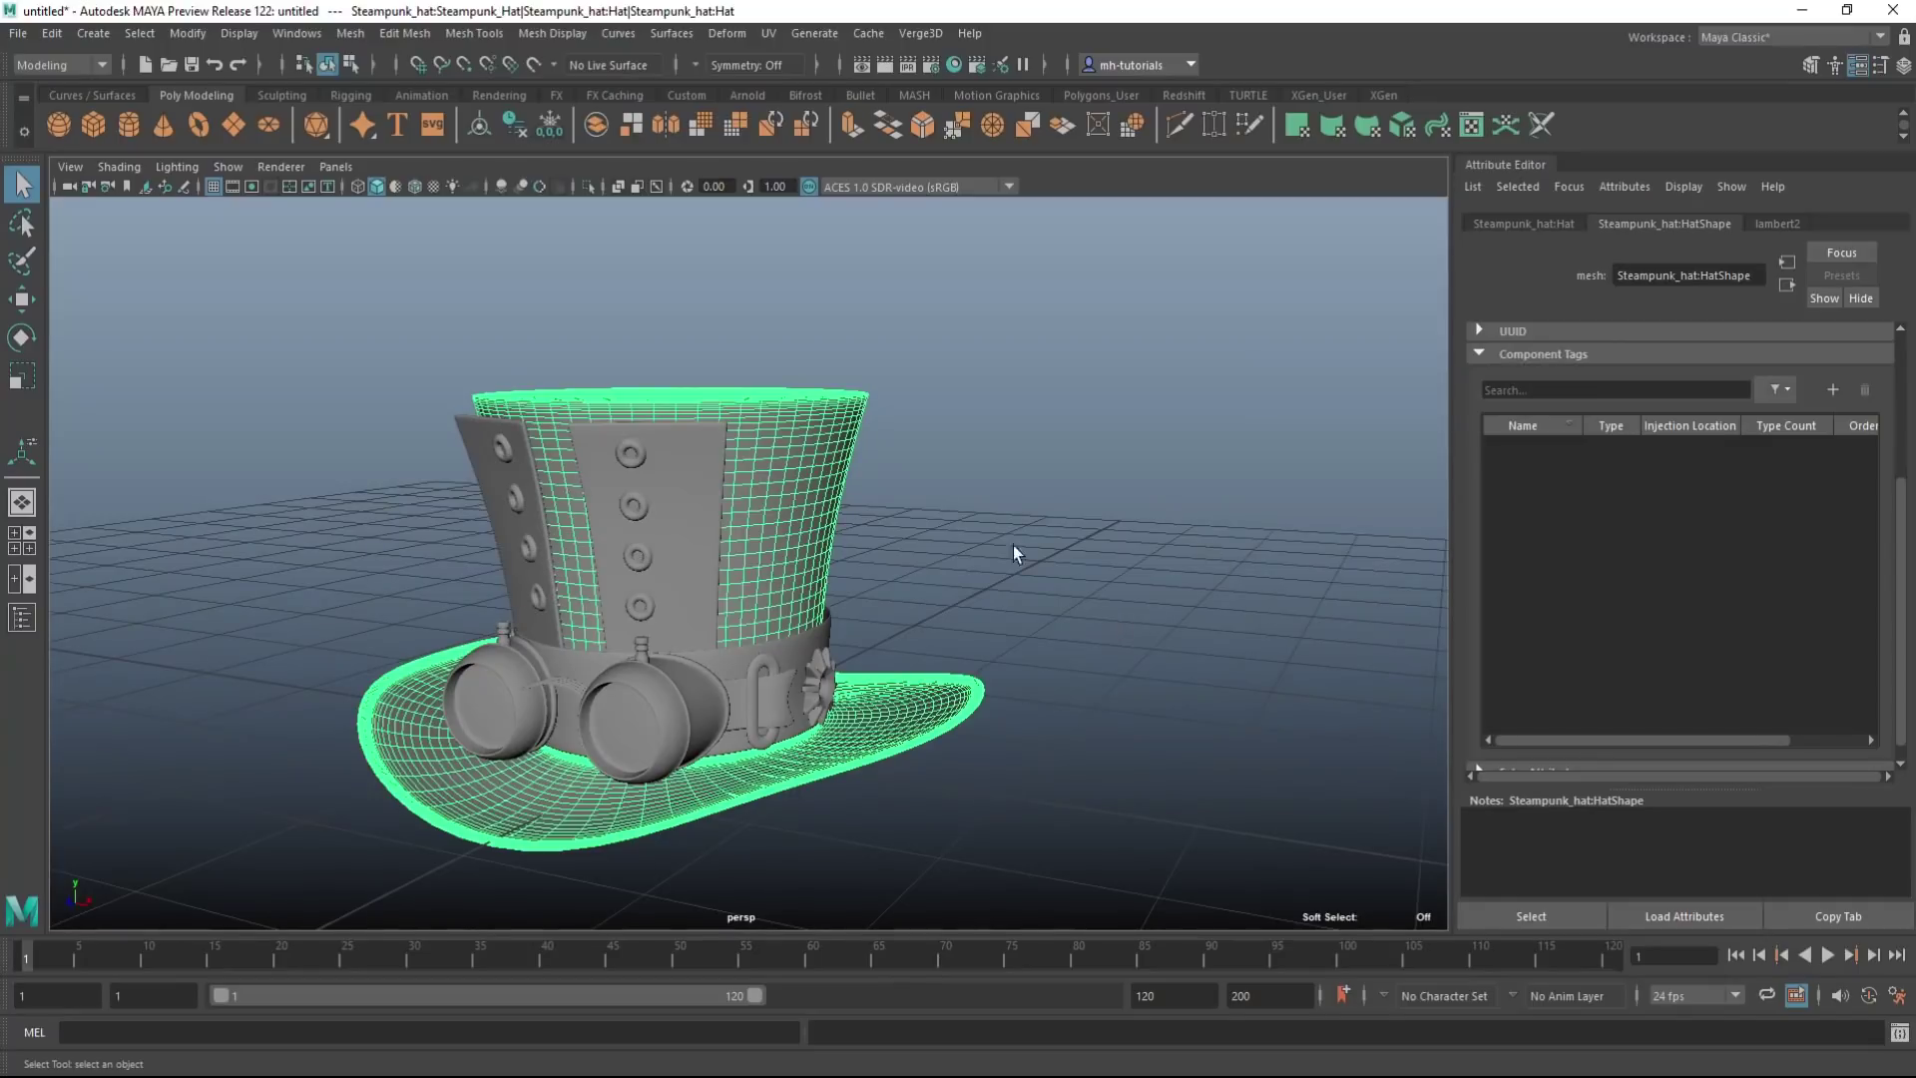
# Select a single face on the side of the hat's crown and create a component tag for it named Randomsel
pyautogui.moveTo(818, 463); pyautogui.dragTo(828, 520, button='right')
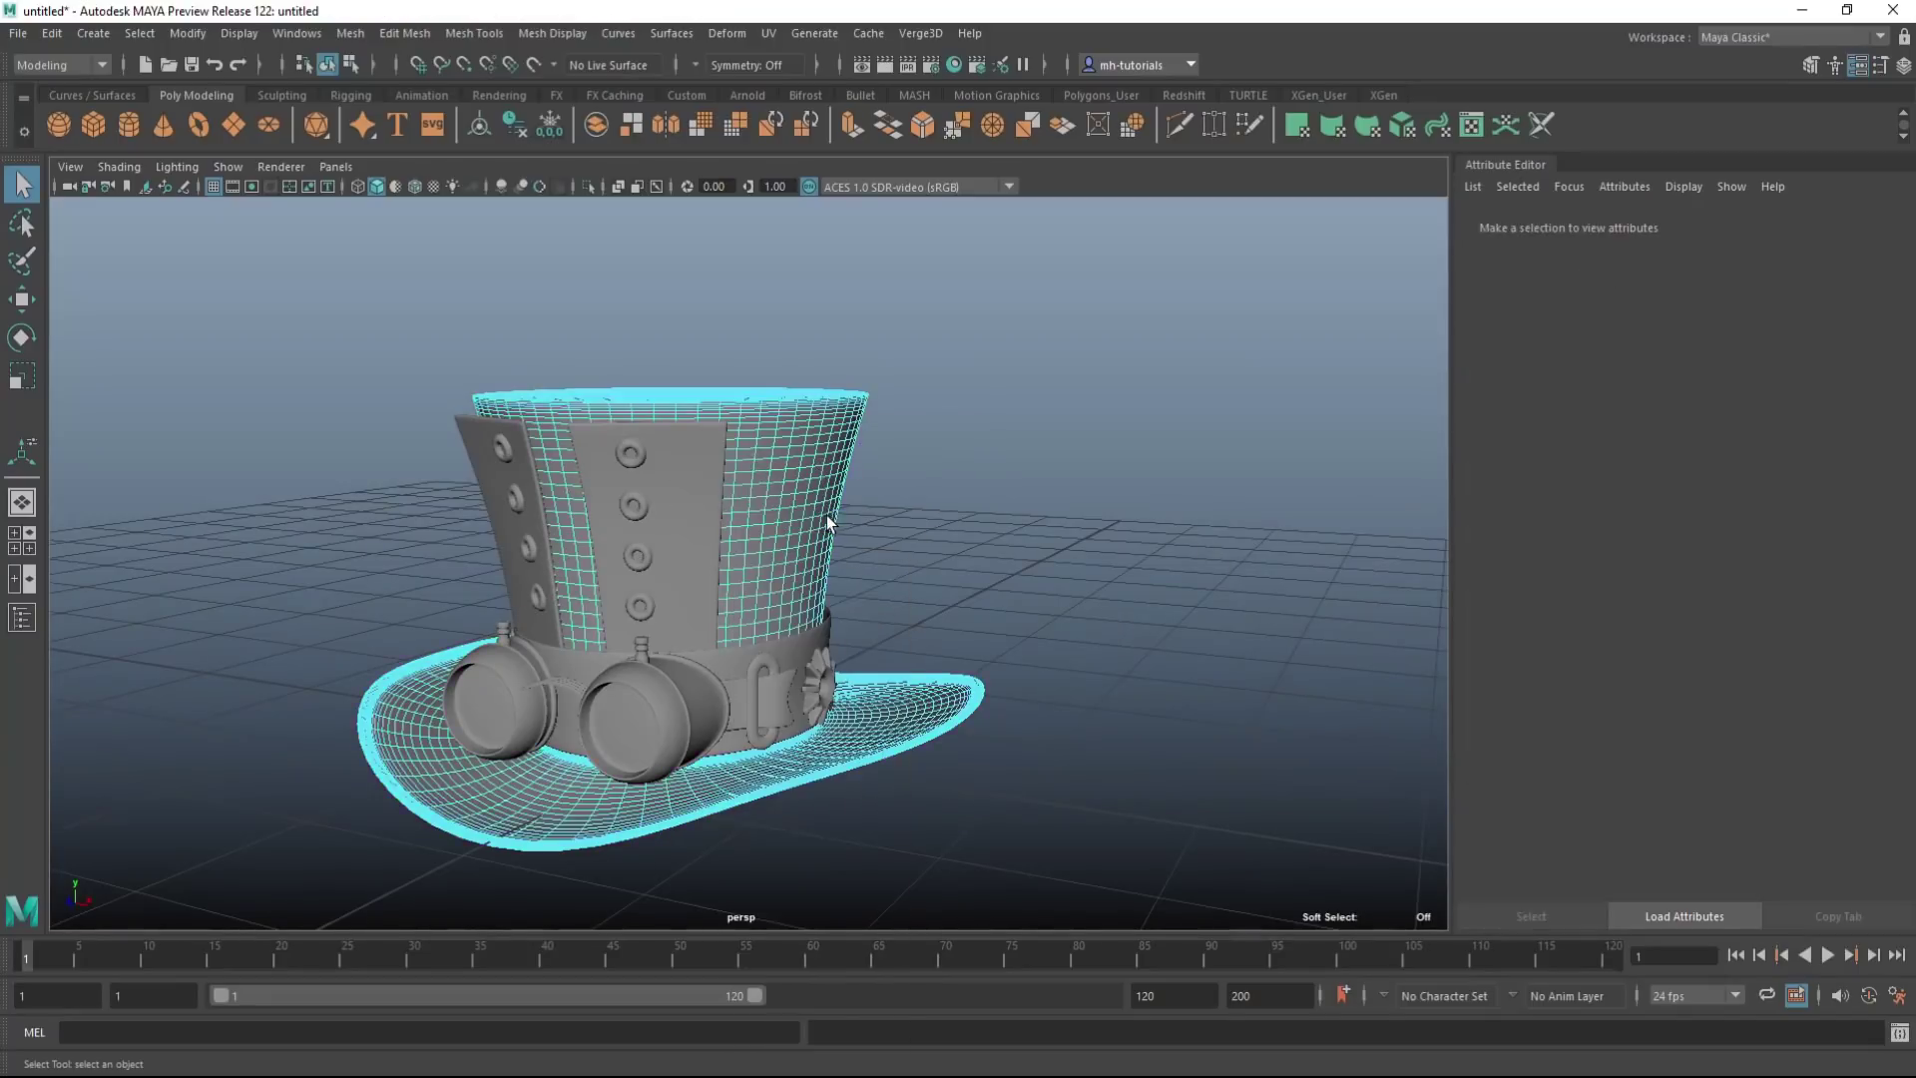
pyautogui.click(776, 502)
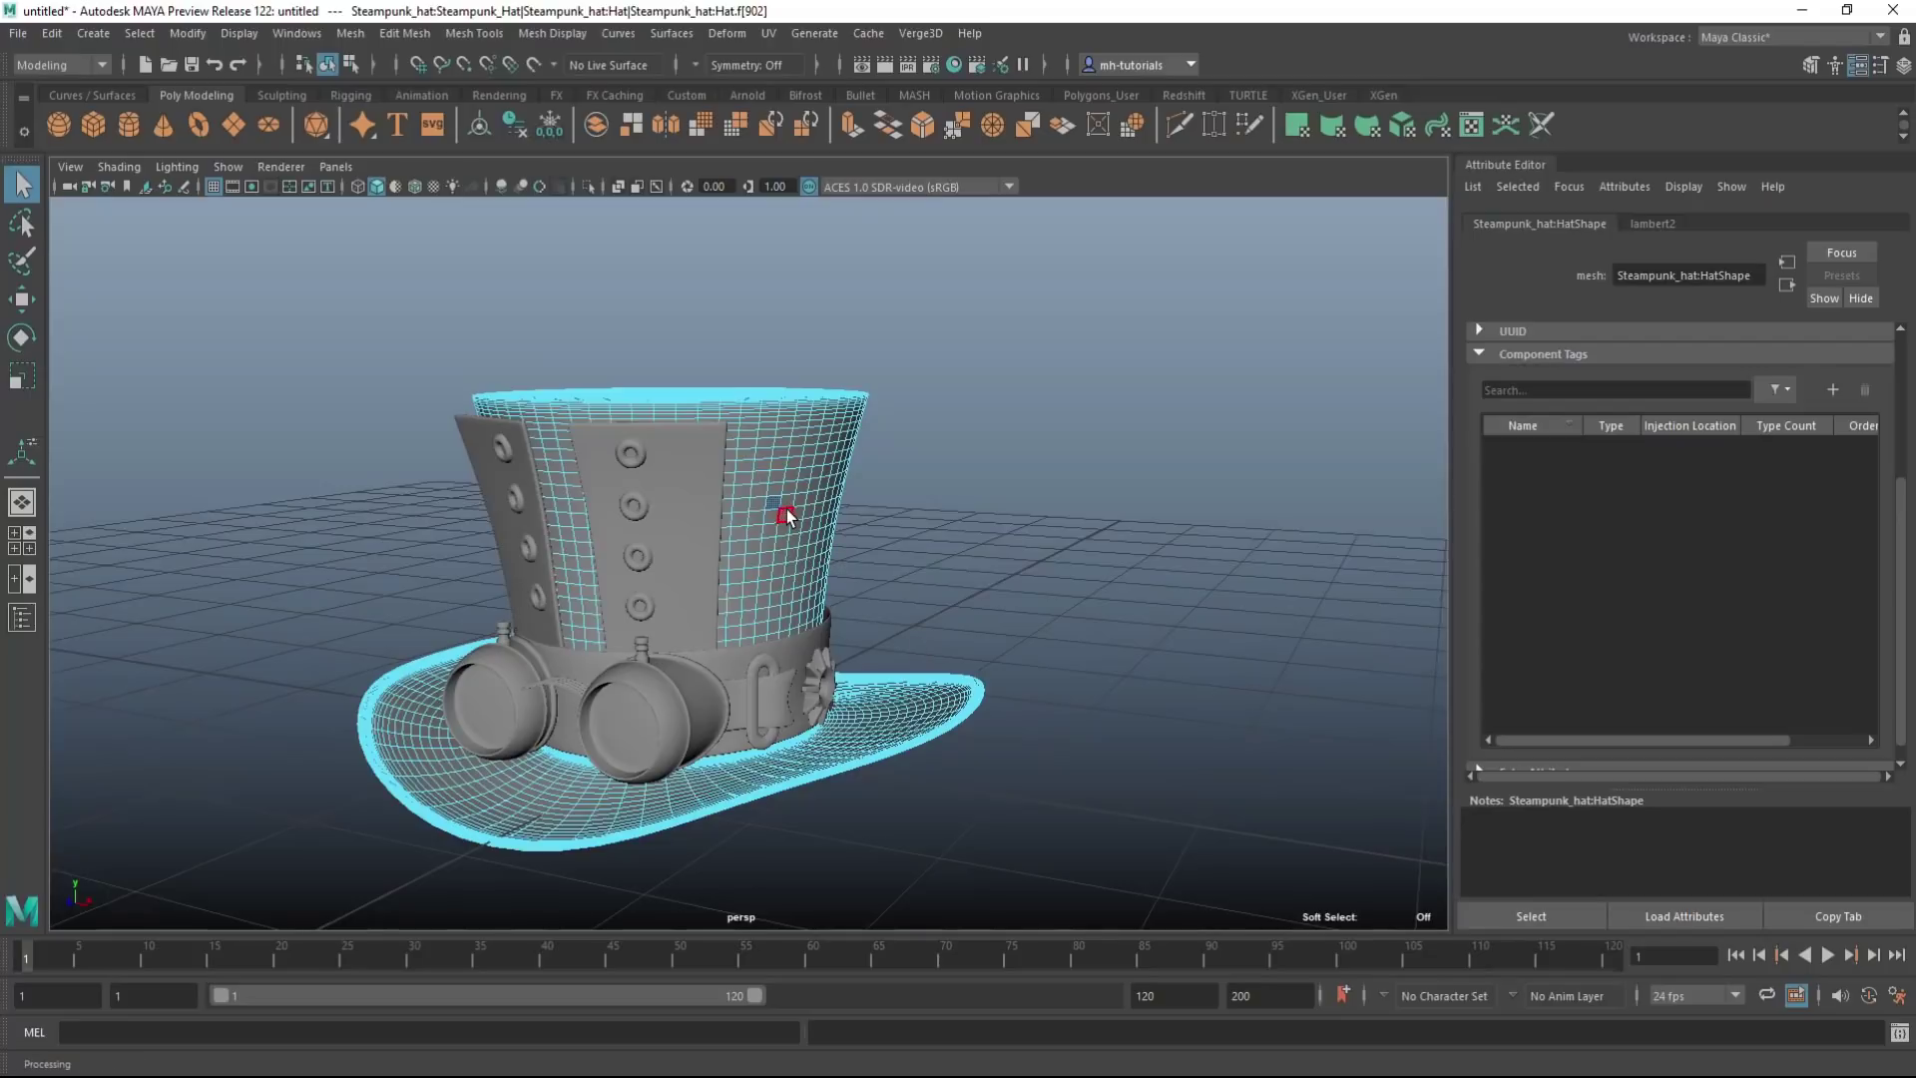
pyautogui.click(1832, 392)
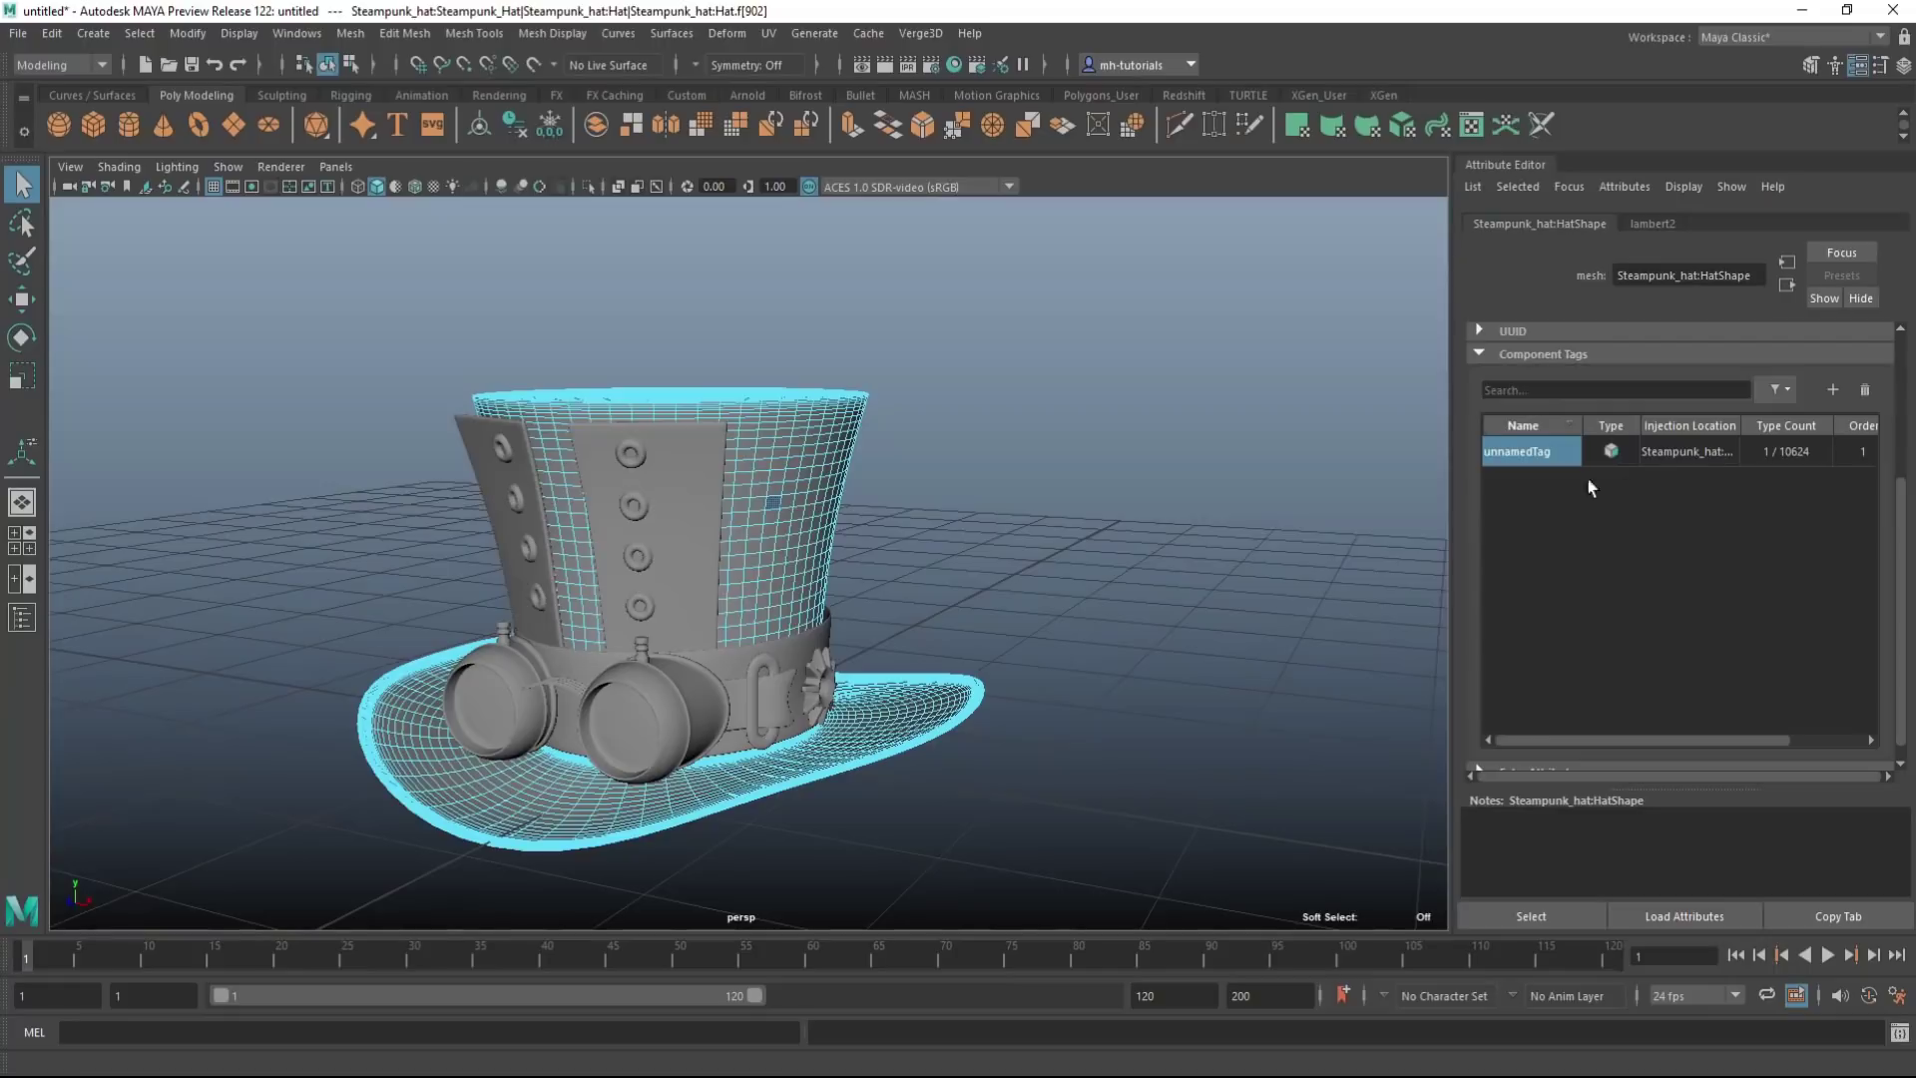
pyautogui.doubleClick(1547, 457)
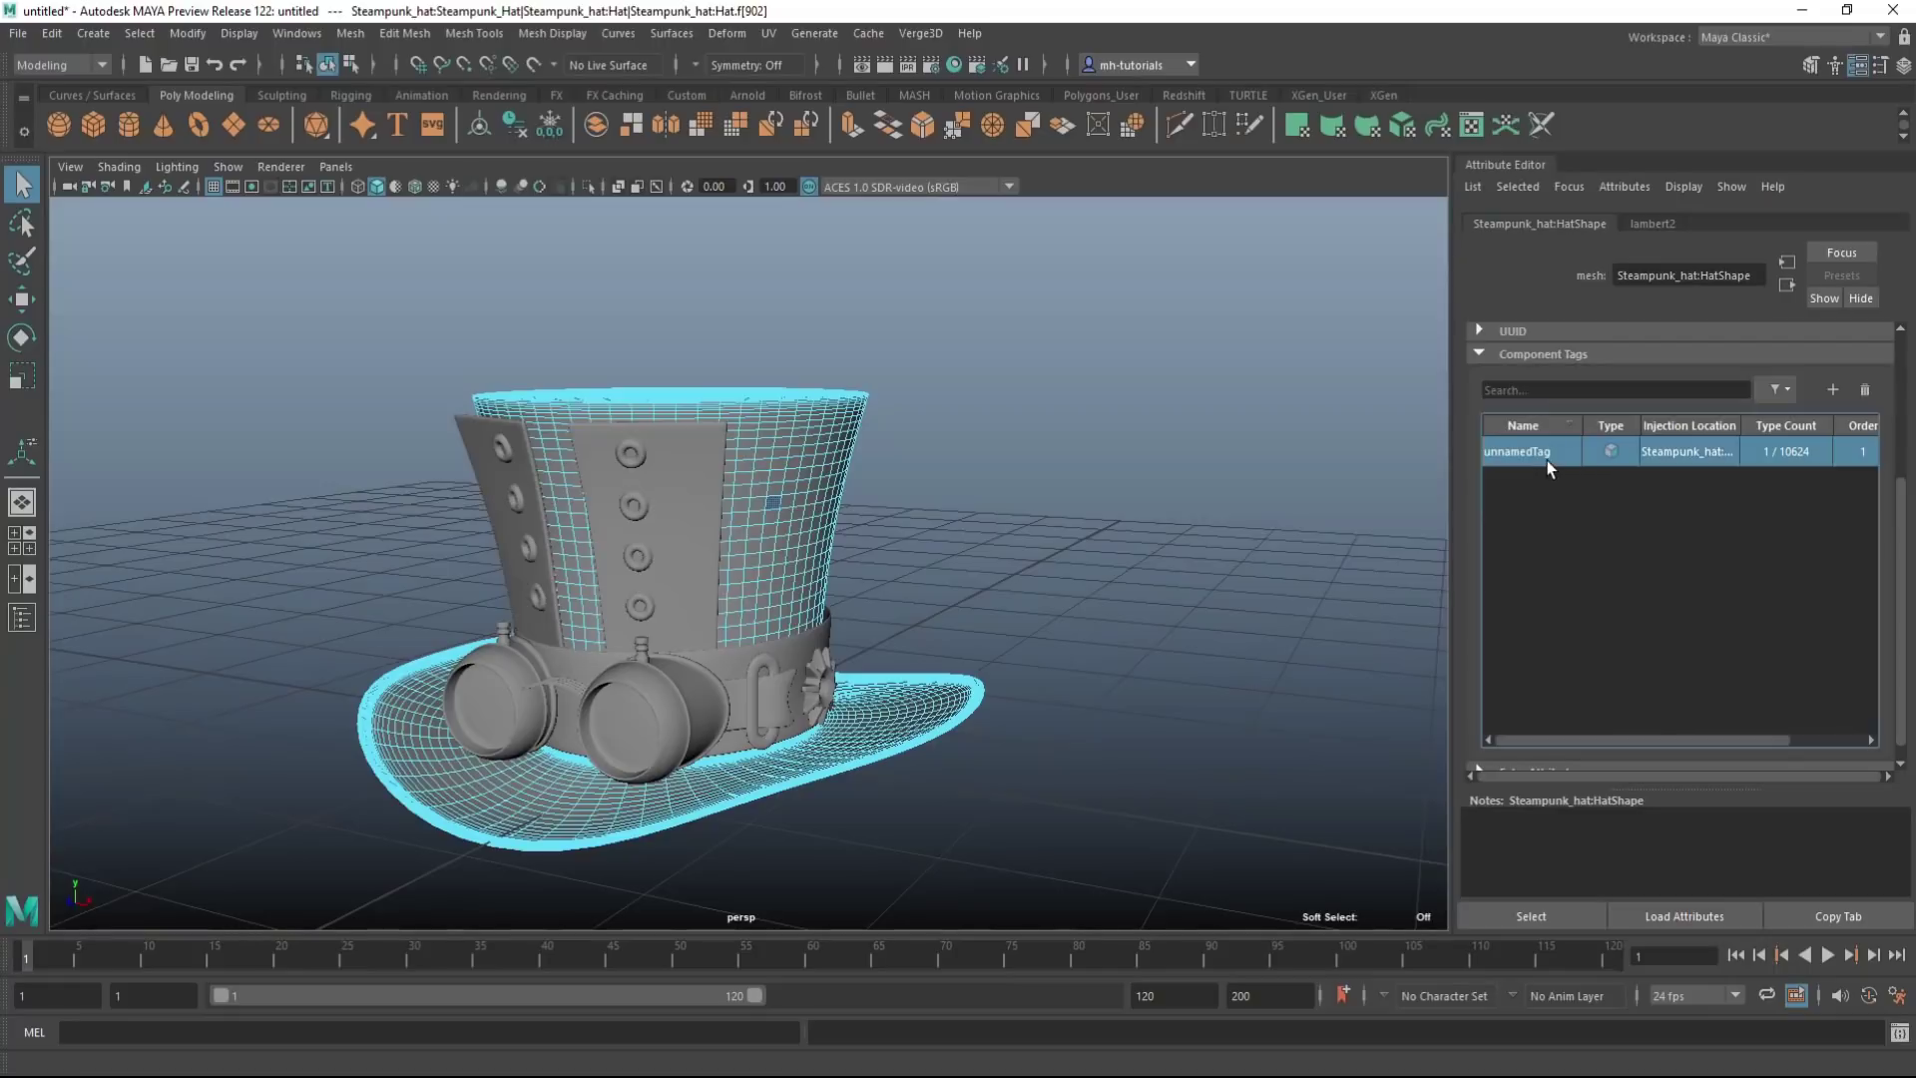
pyautogui.write('R')
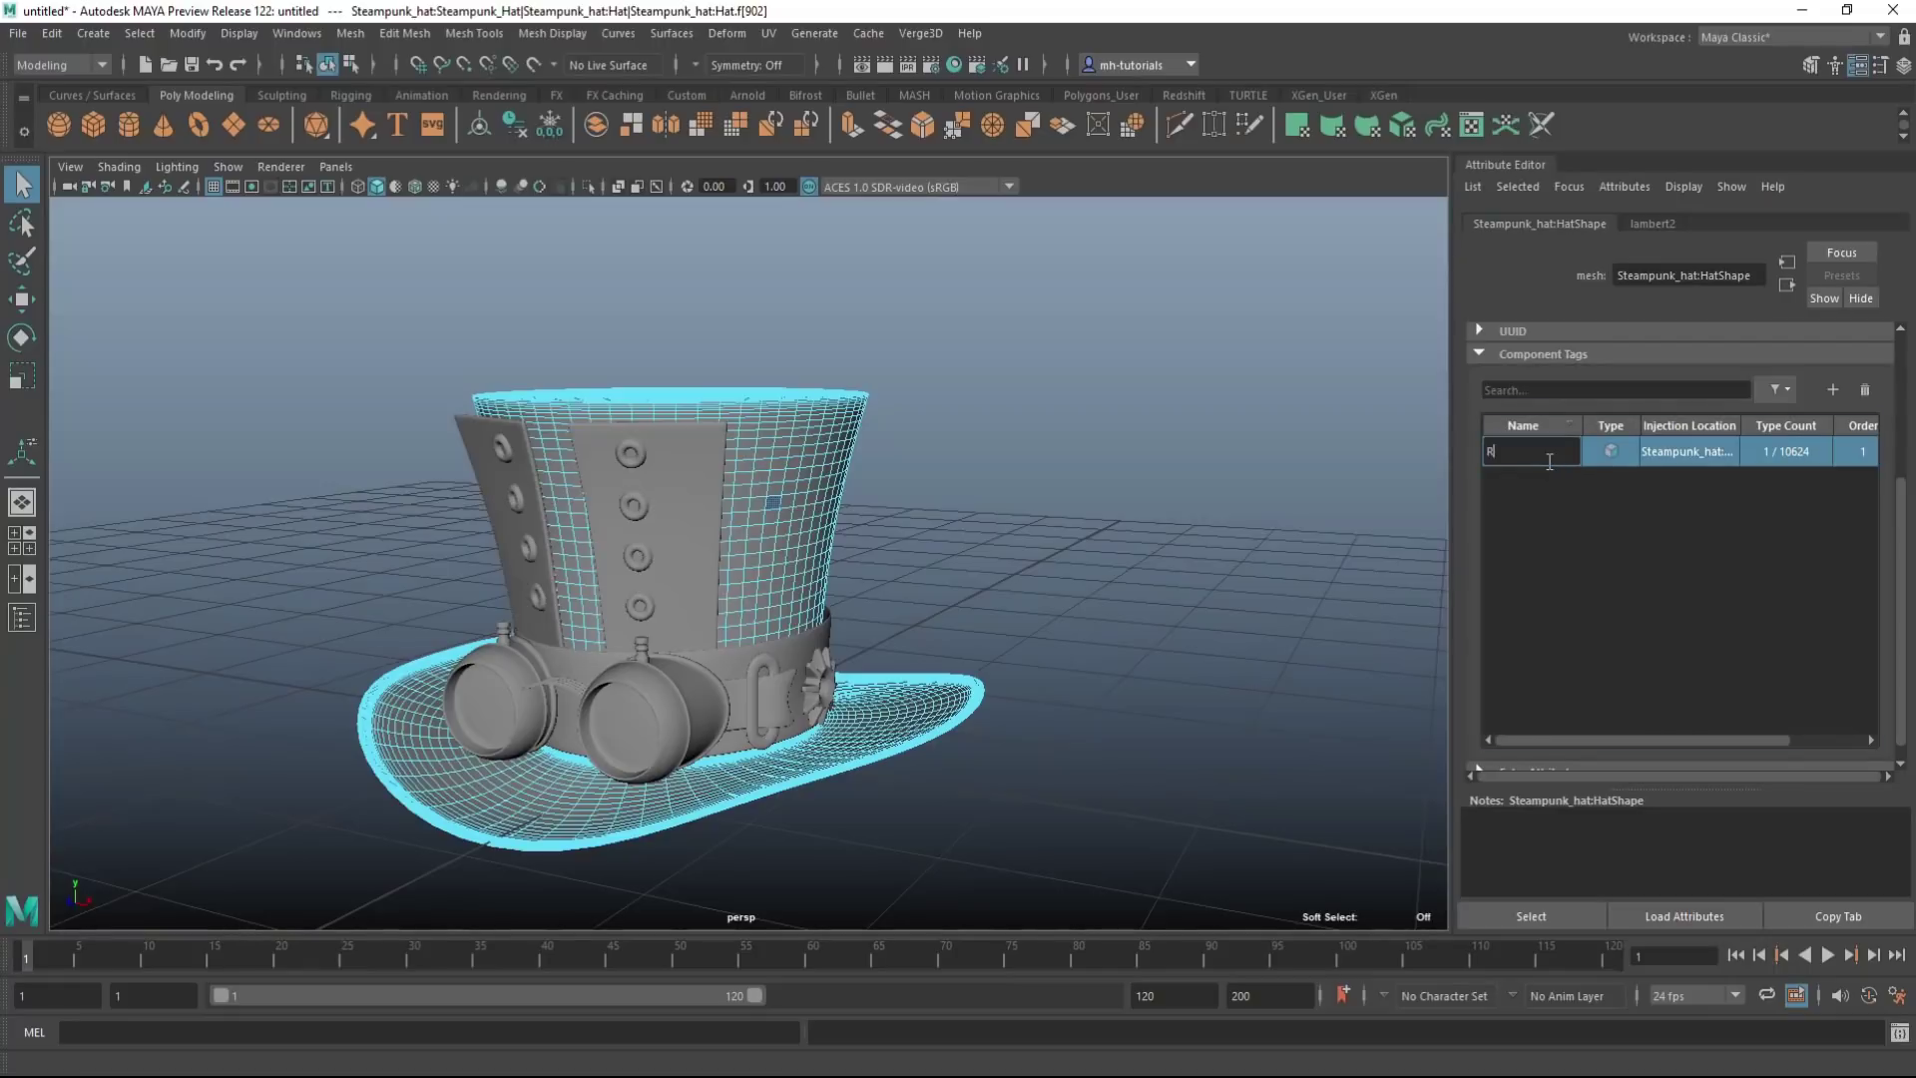
pyautogui.write('andomsel')
pyautogui.press('Return')
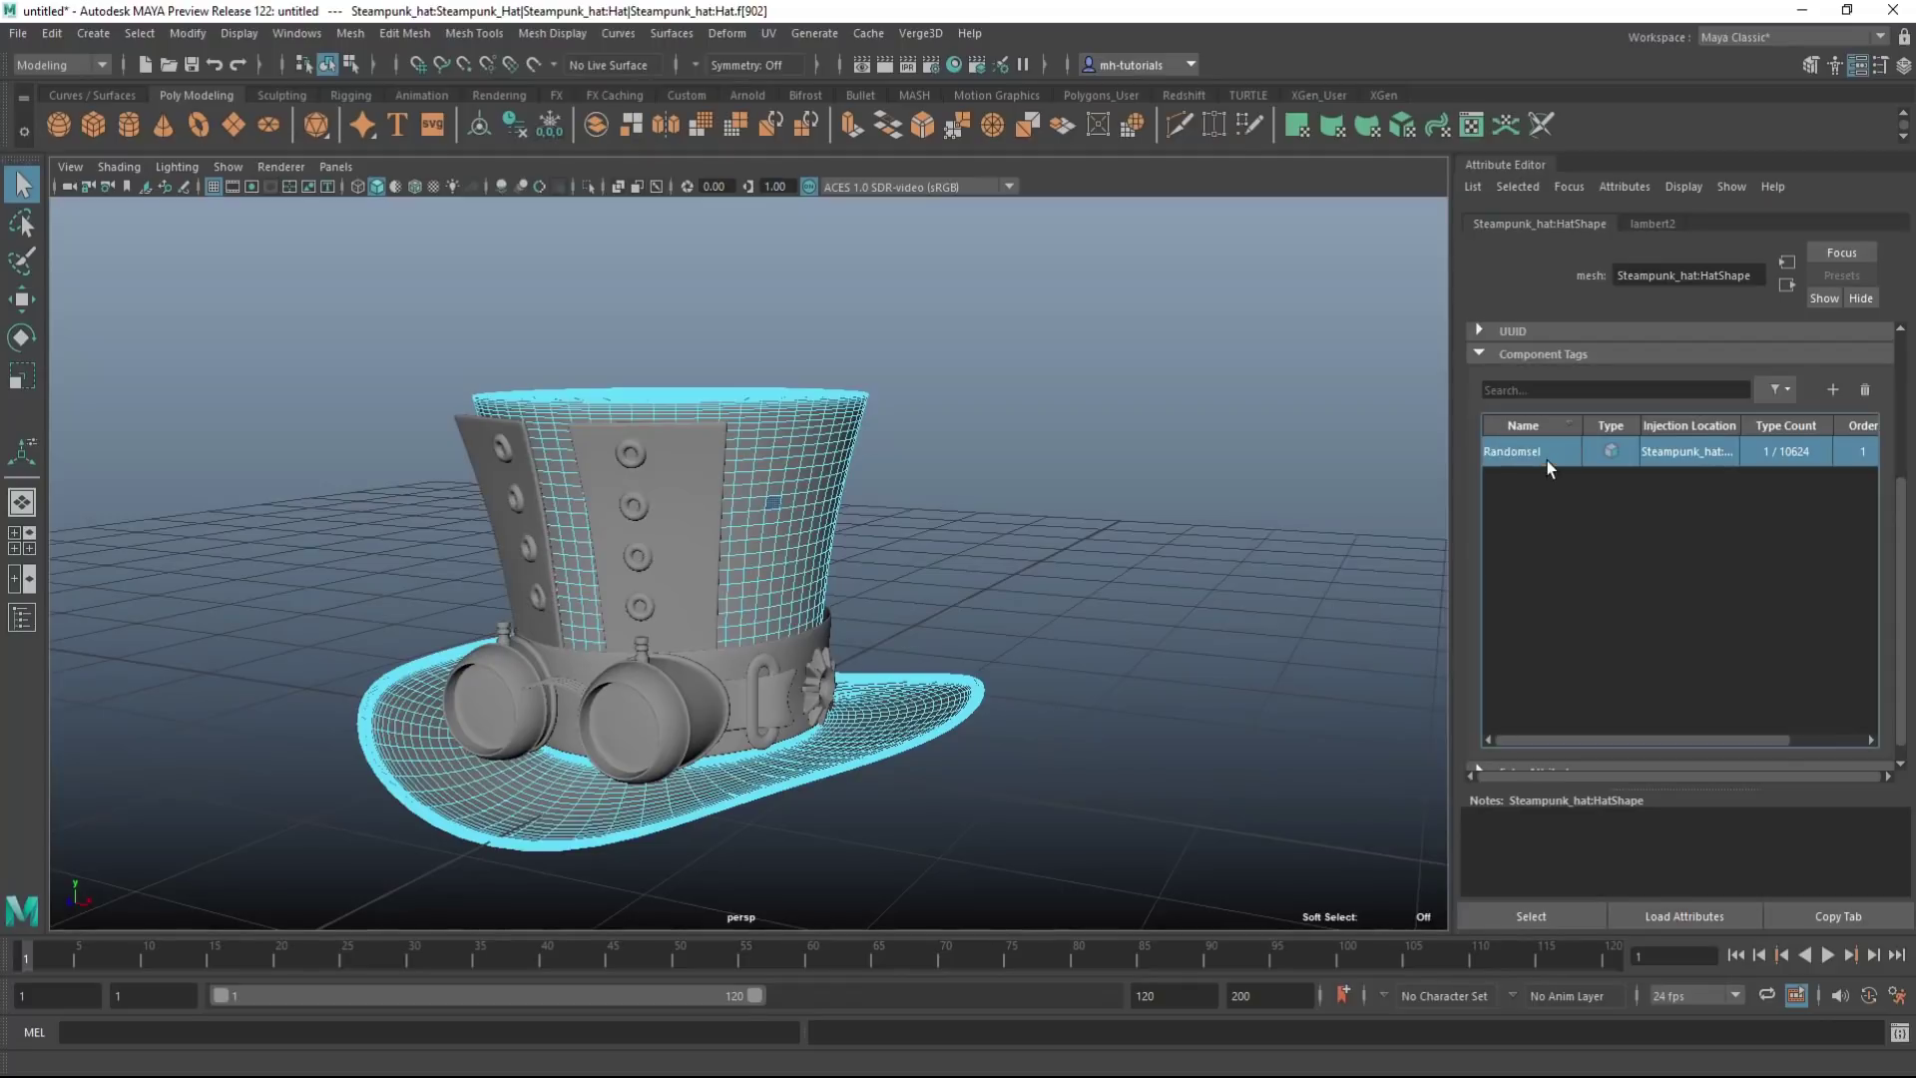
# Clear the face selection, return to object mode and reselect the tagged face through the Randomsel component tag
pyautogui.click(1113, 459)
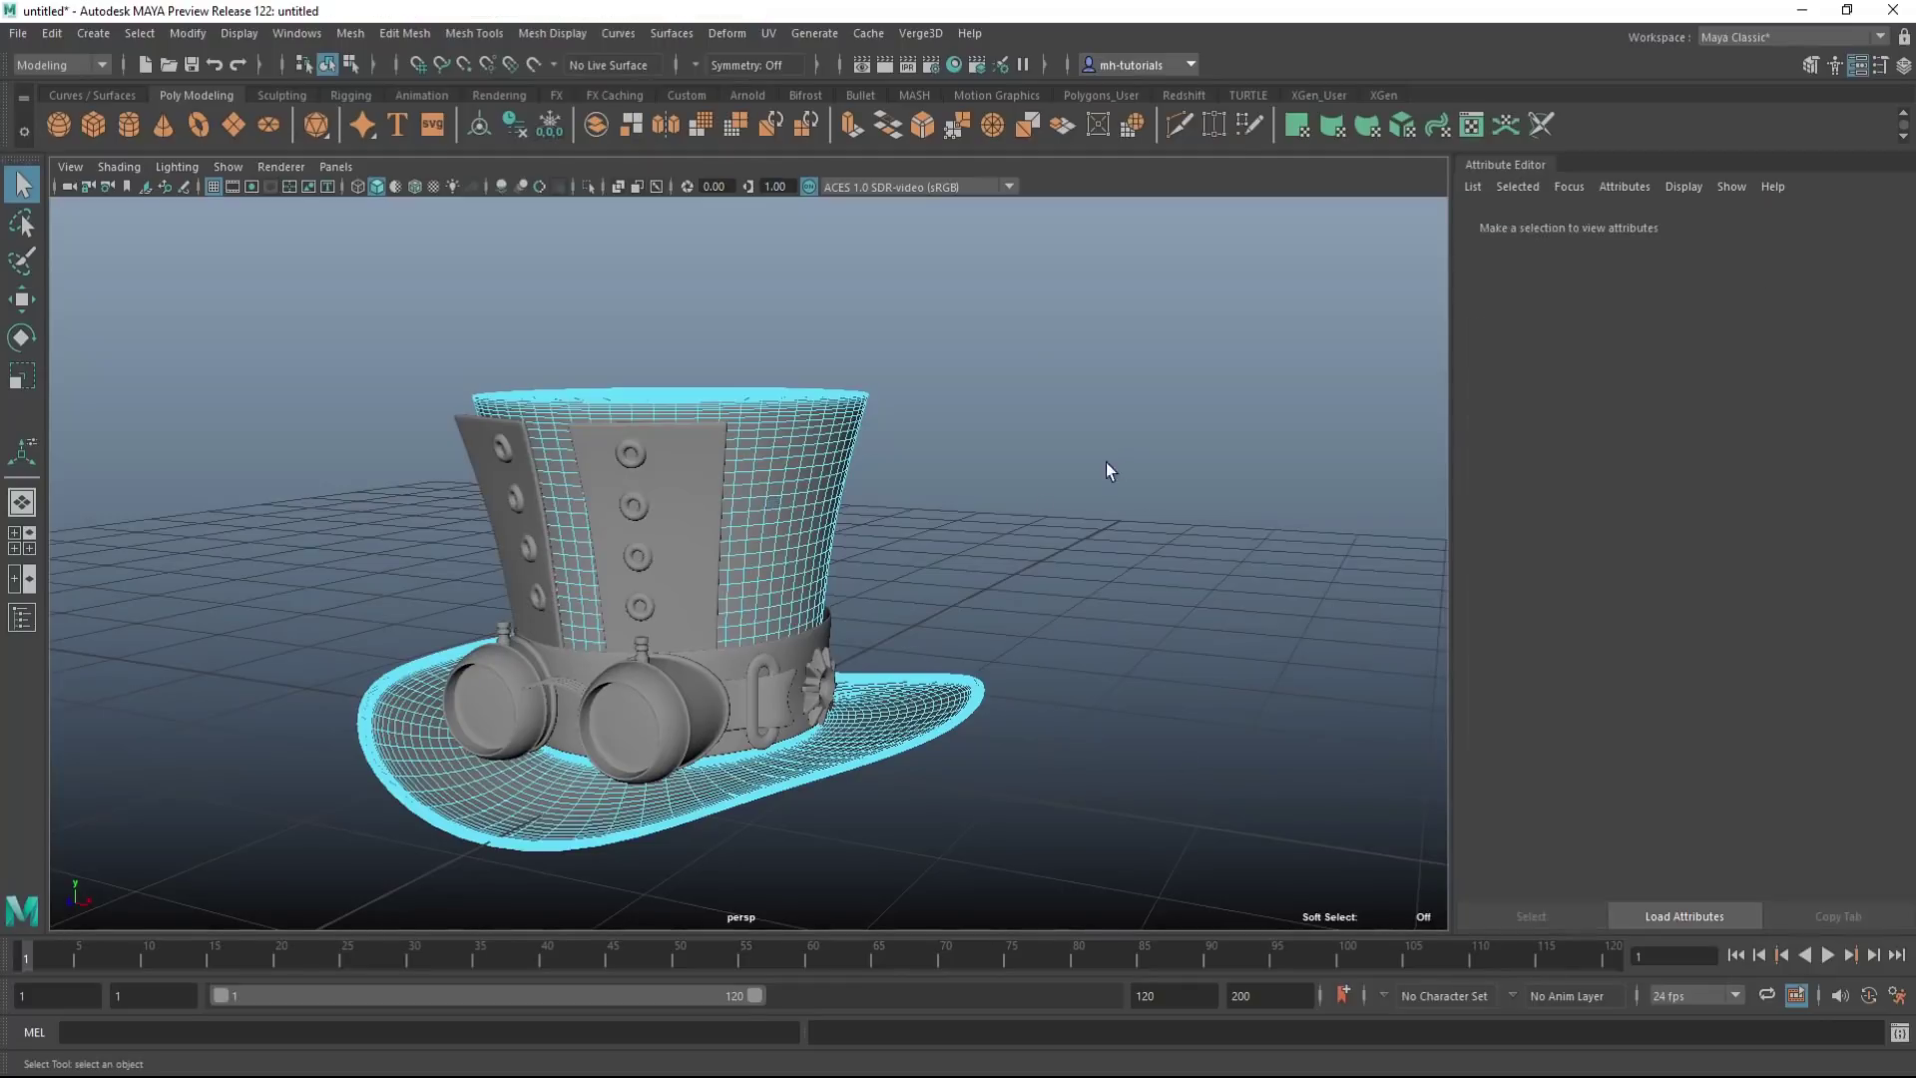
pyautogui.moveTo(838, 461); pyautogui.dragTo(984, 487, button='right')
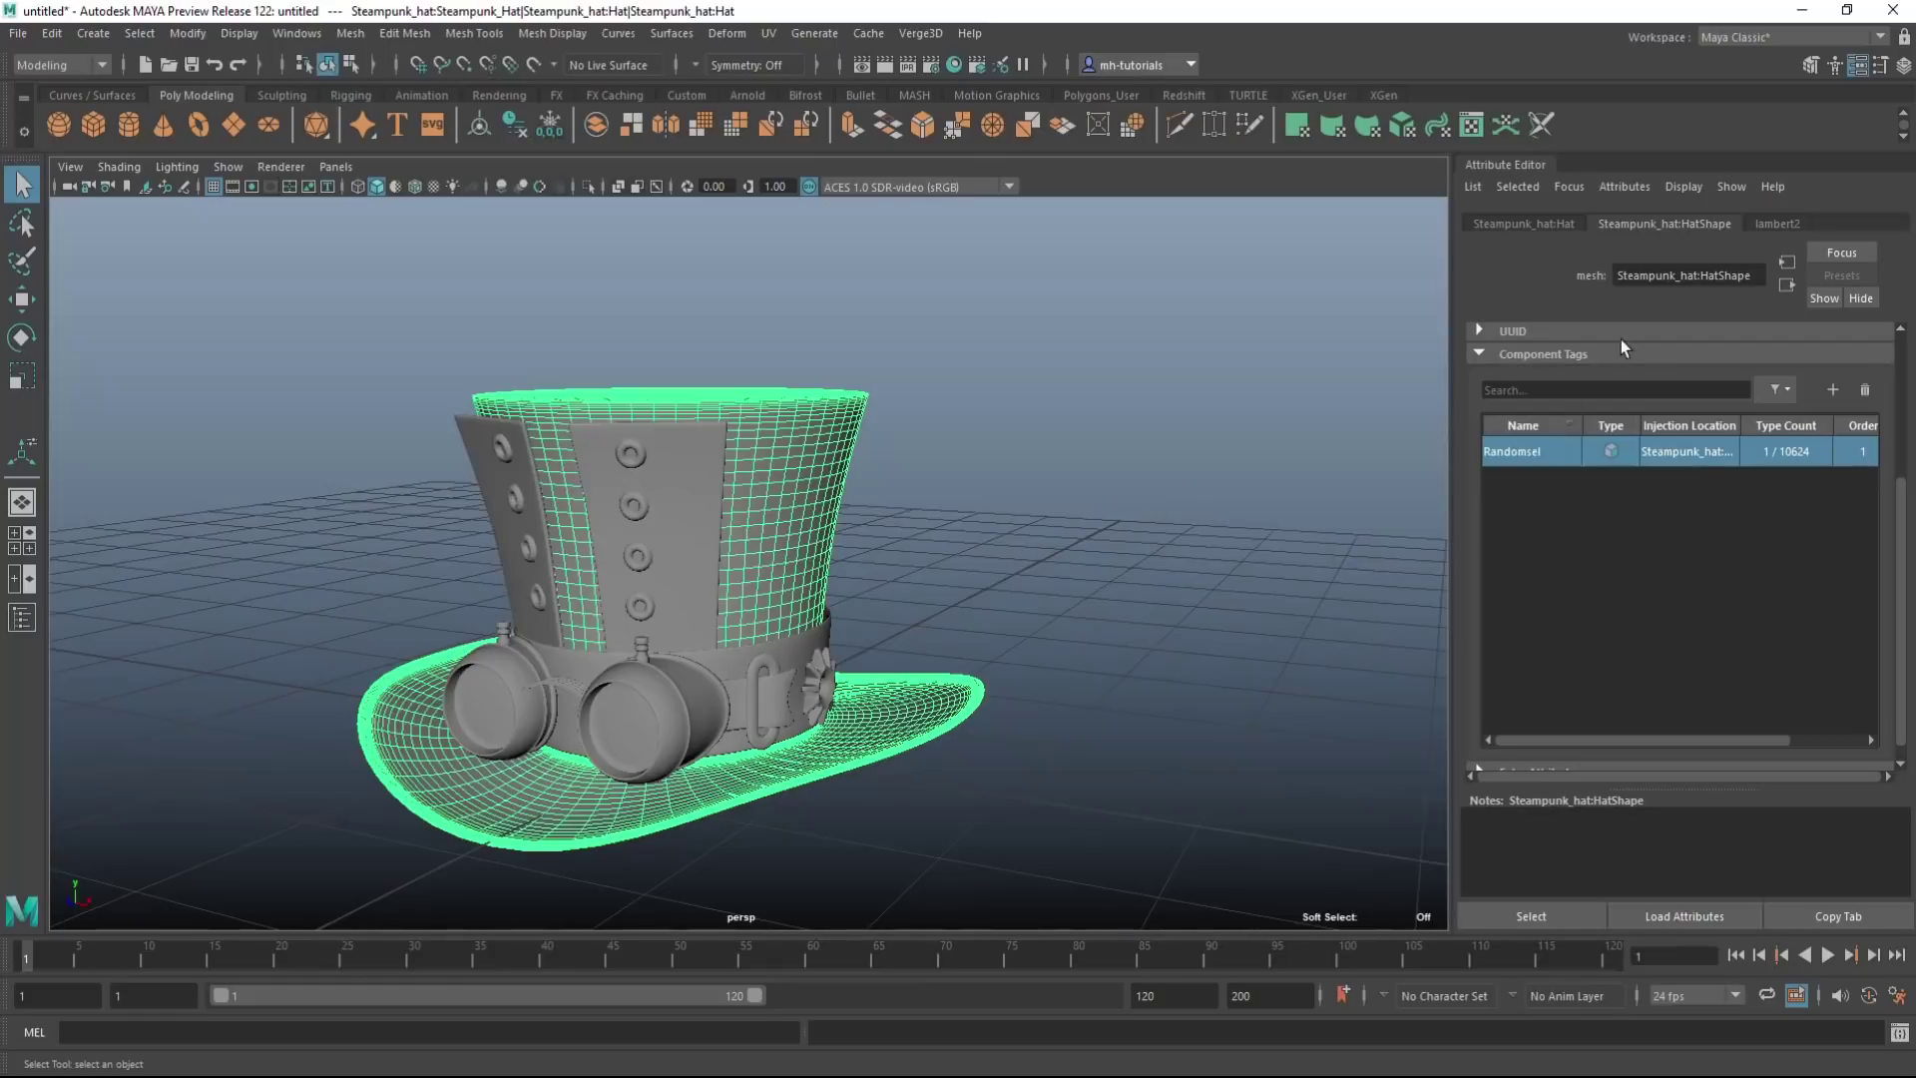
pyautogui.click(1609, 451)
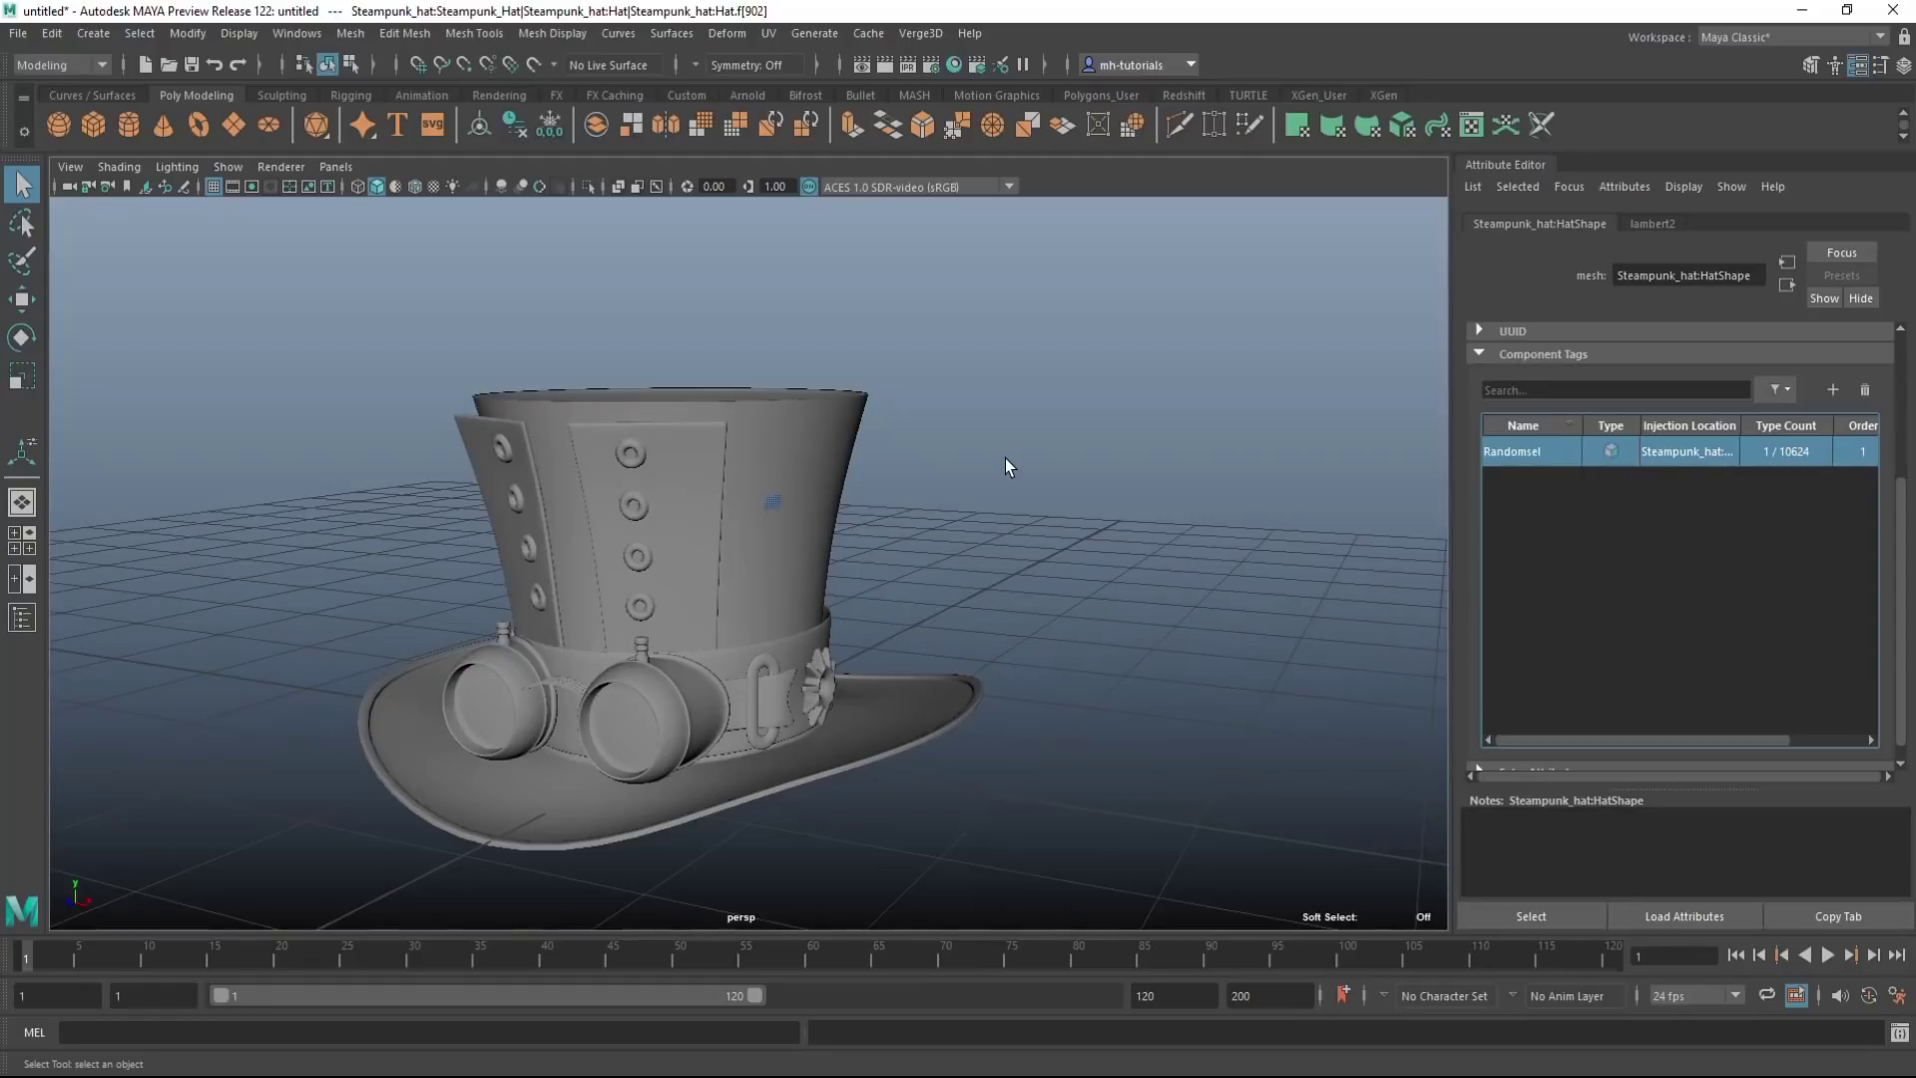
# Extrude the tagged face on the hat with a thickness of 0.1 and inspect the extrusion
pyautogui.hotkey('ctrl', 'e')
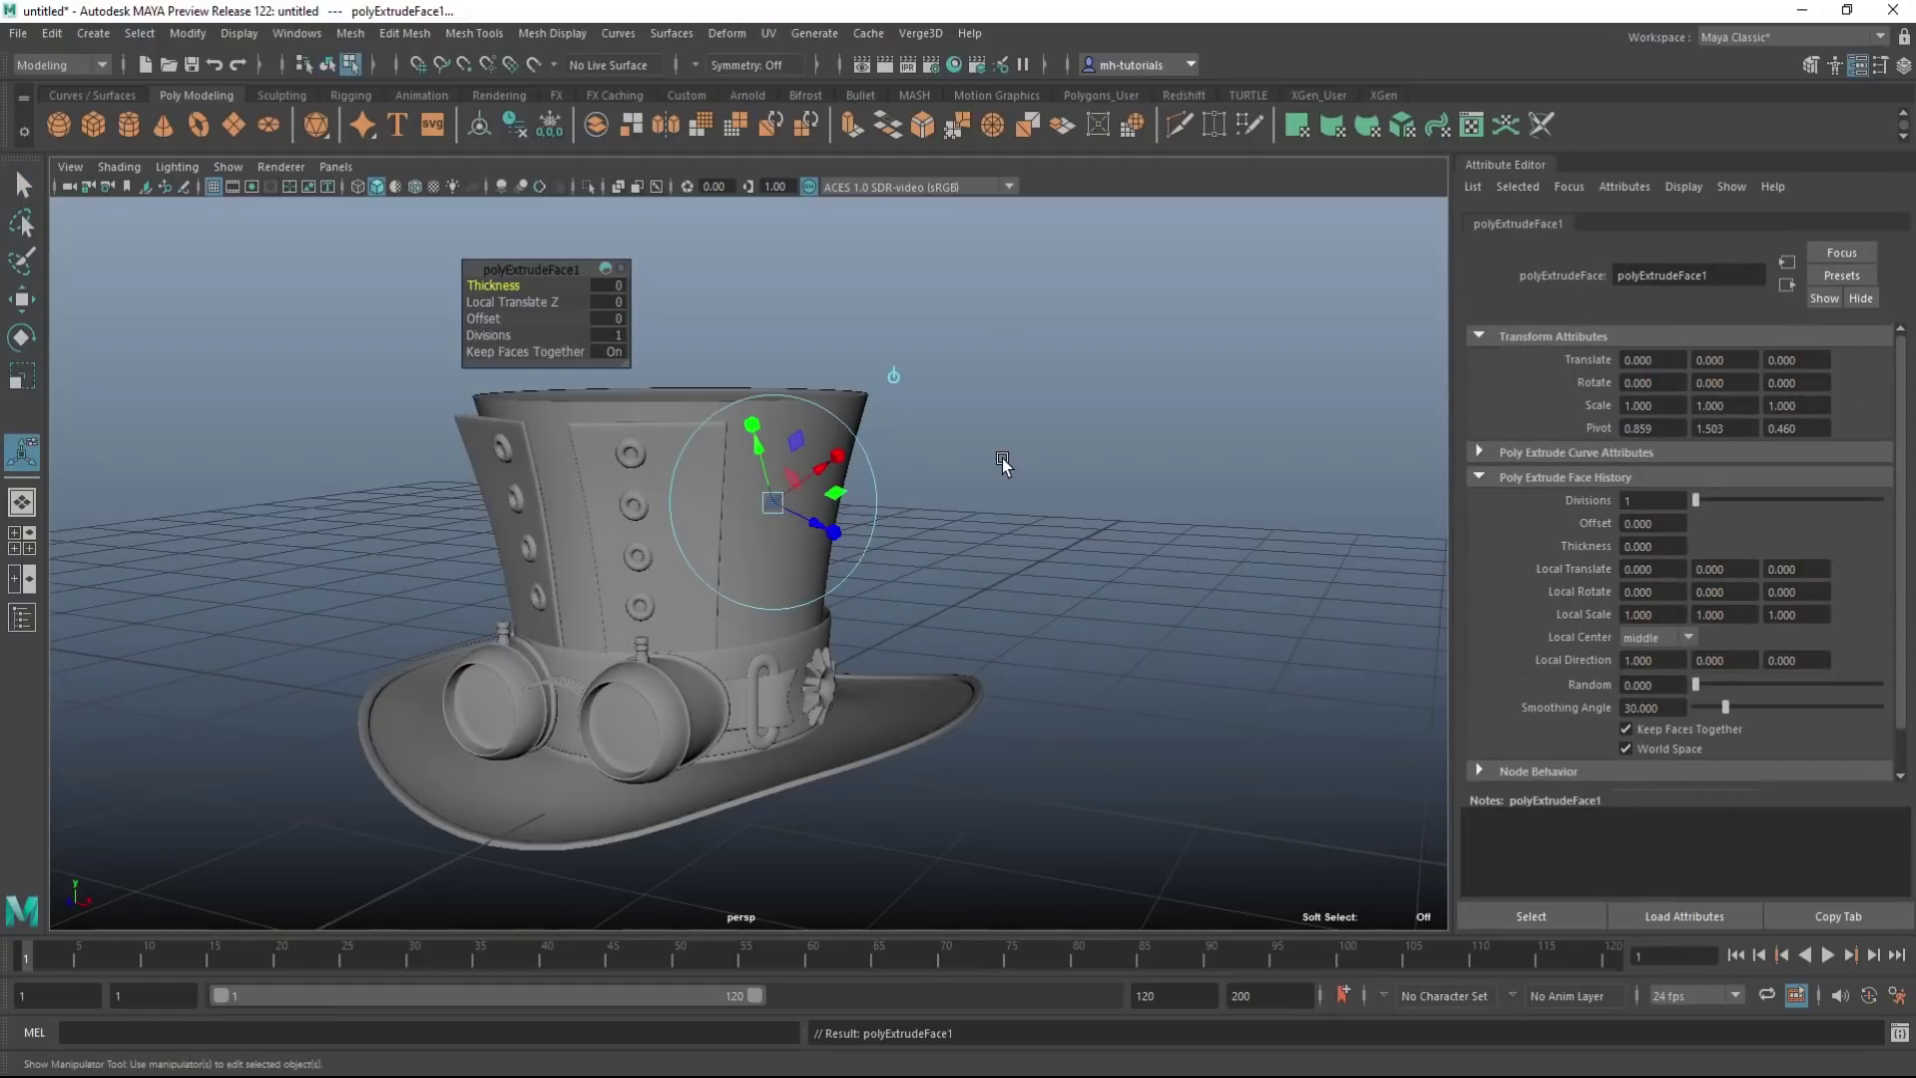
pyautogui.click(610, 286)
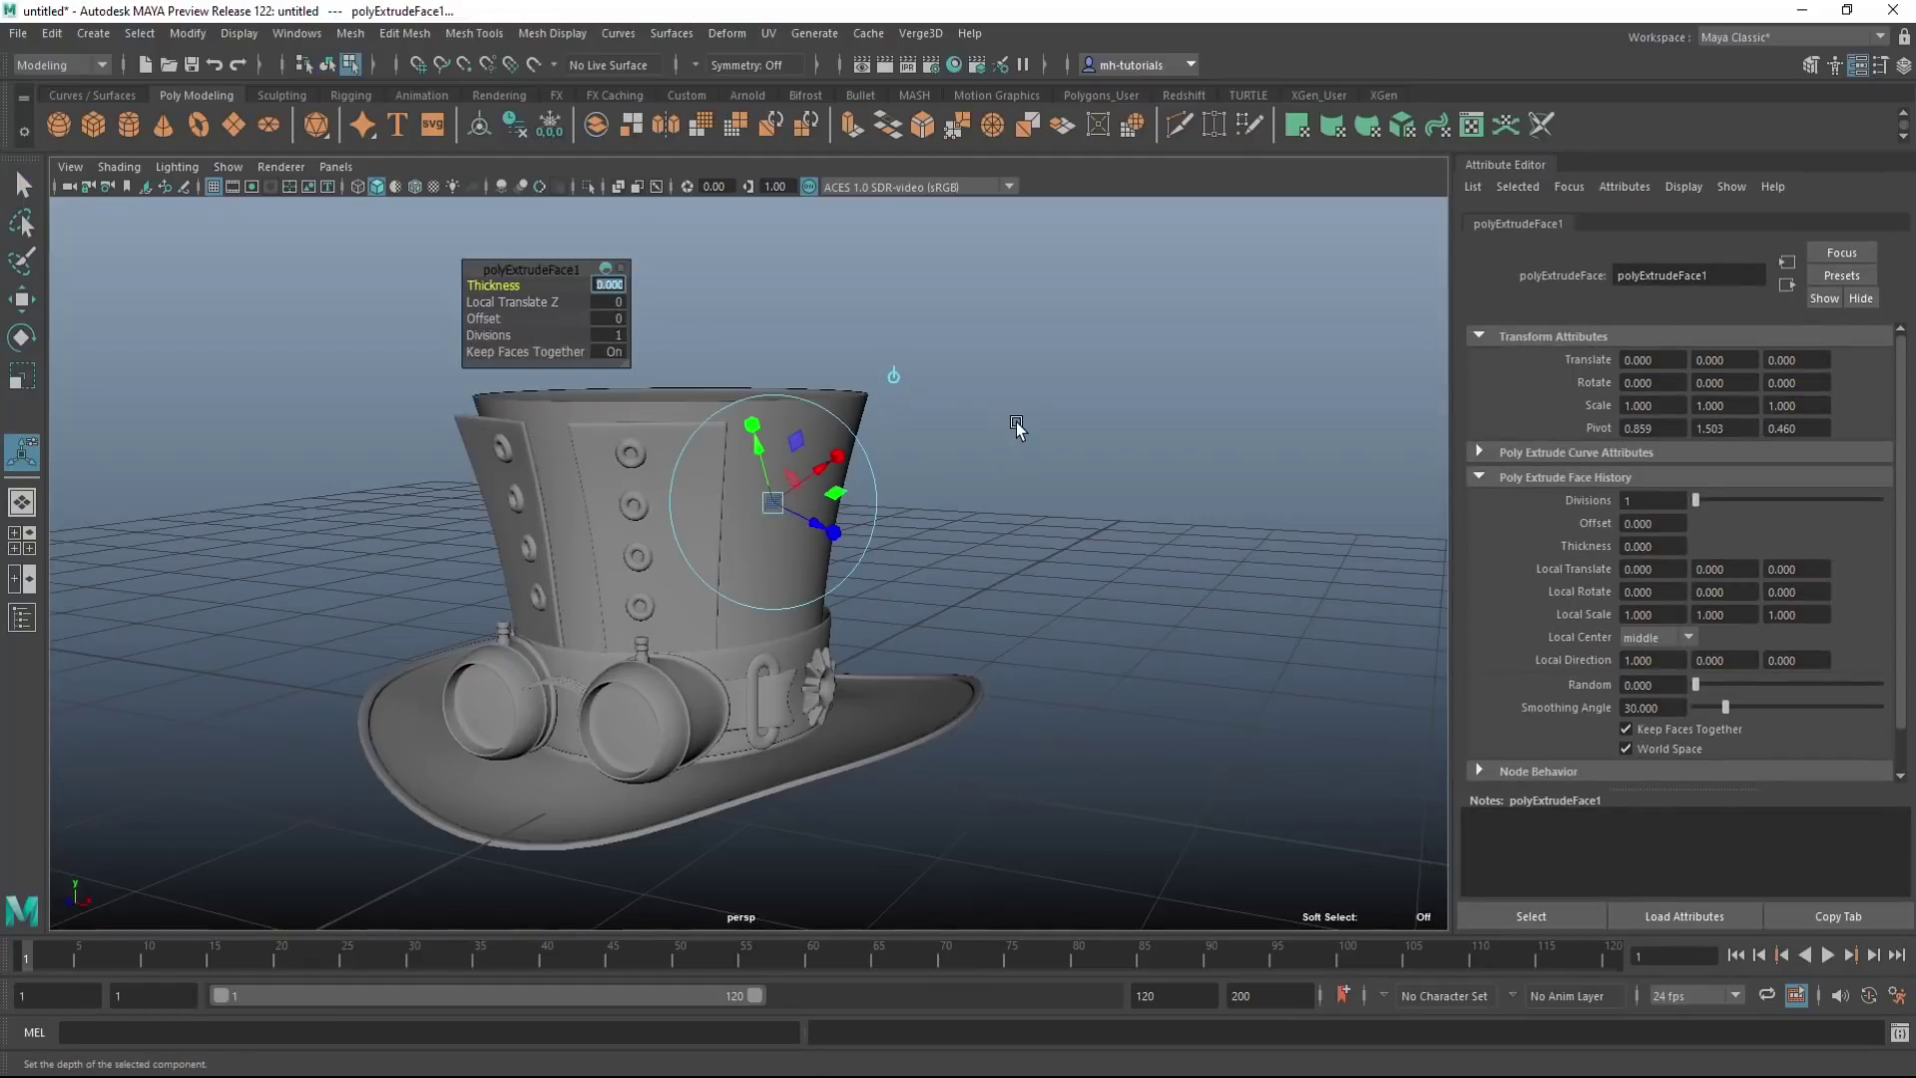
pyautogui.write('0.1')
pyautogui.press('Return')
pyautogui.scroll(4, 1077, 547)
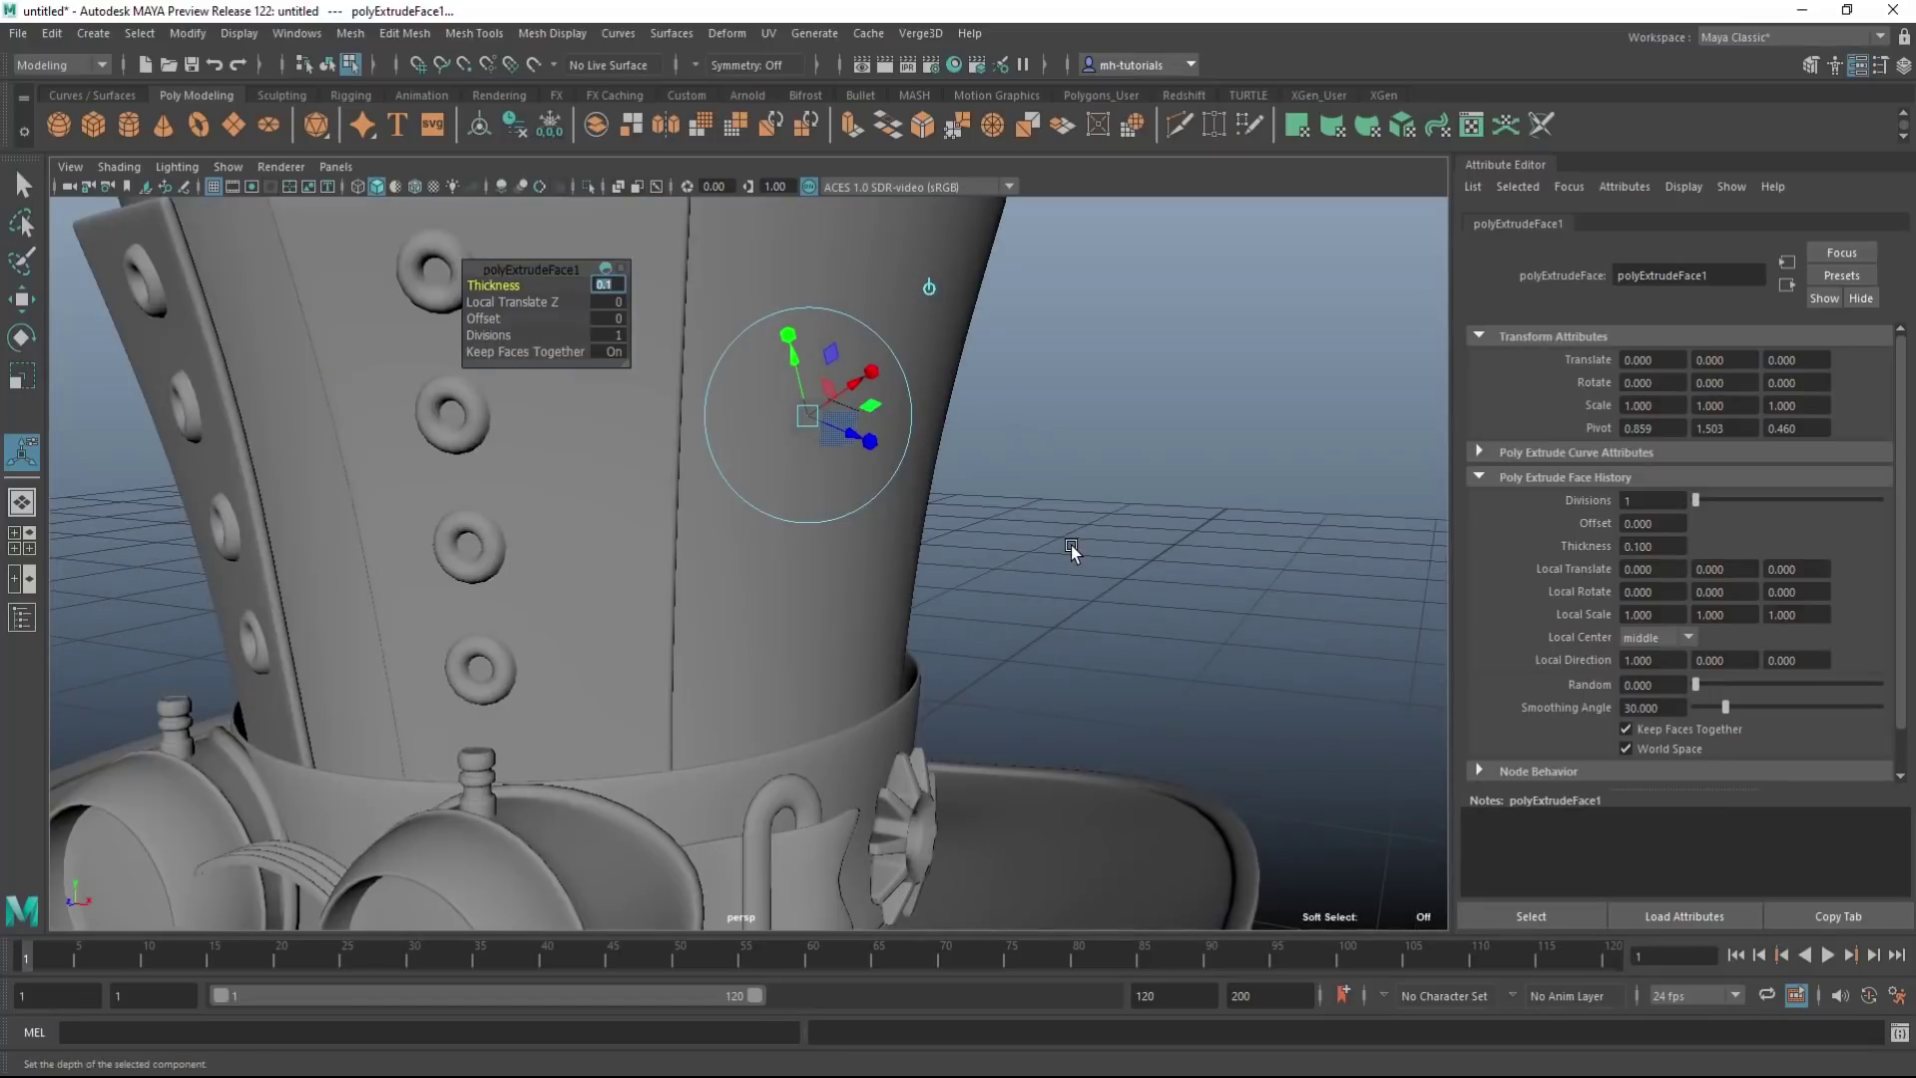
pyautogui.keyDown('alt'); pyautogui.moveTo(1069, 543); pyautogui.dragTo(1103, 560); pyautogui.keyUp('alt')
pyautogui.scroll(3, 1094, 565)
pyautogui.scroll(-2, 1078, 565)
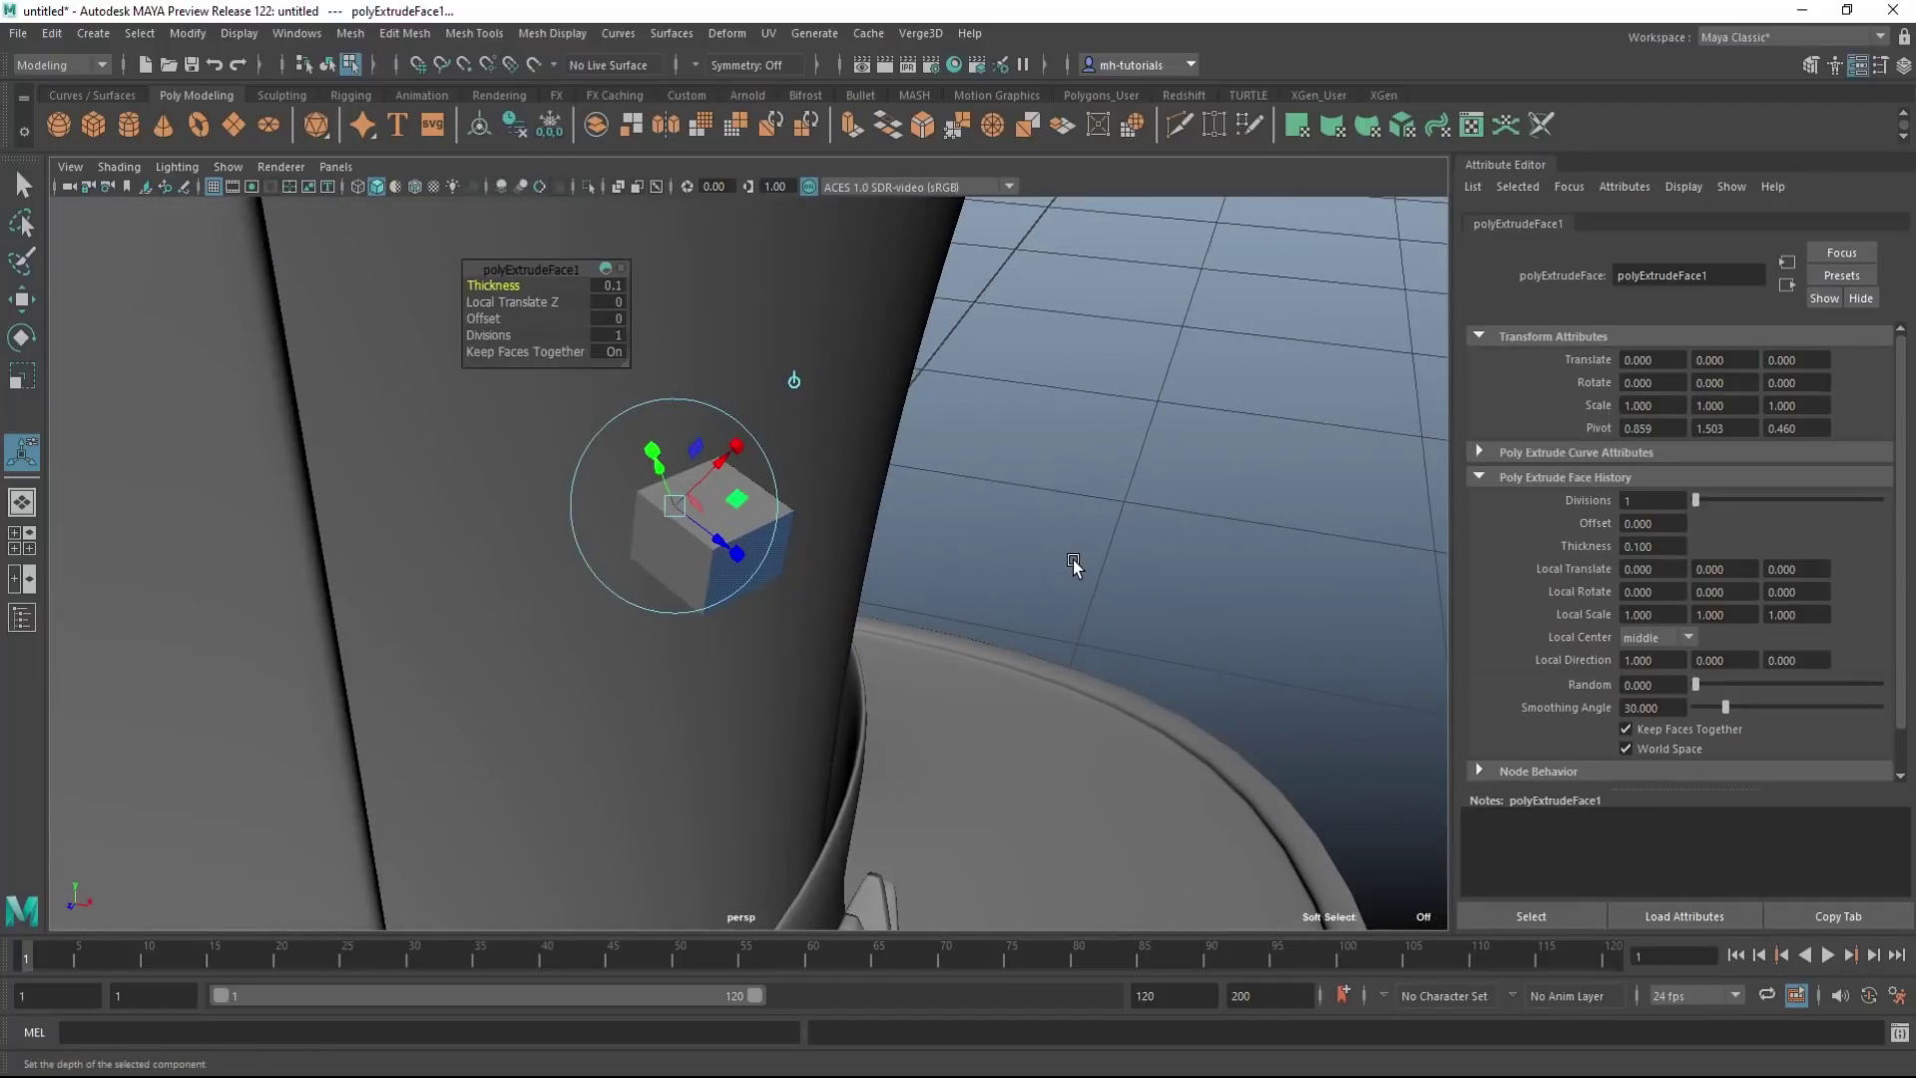
pyautogui.scroll(-5, 1113, 550)
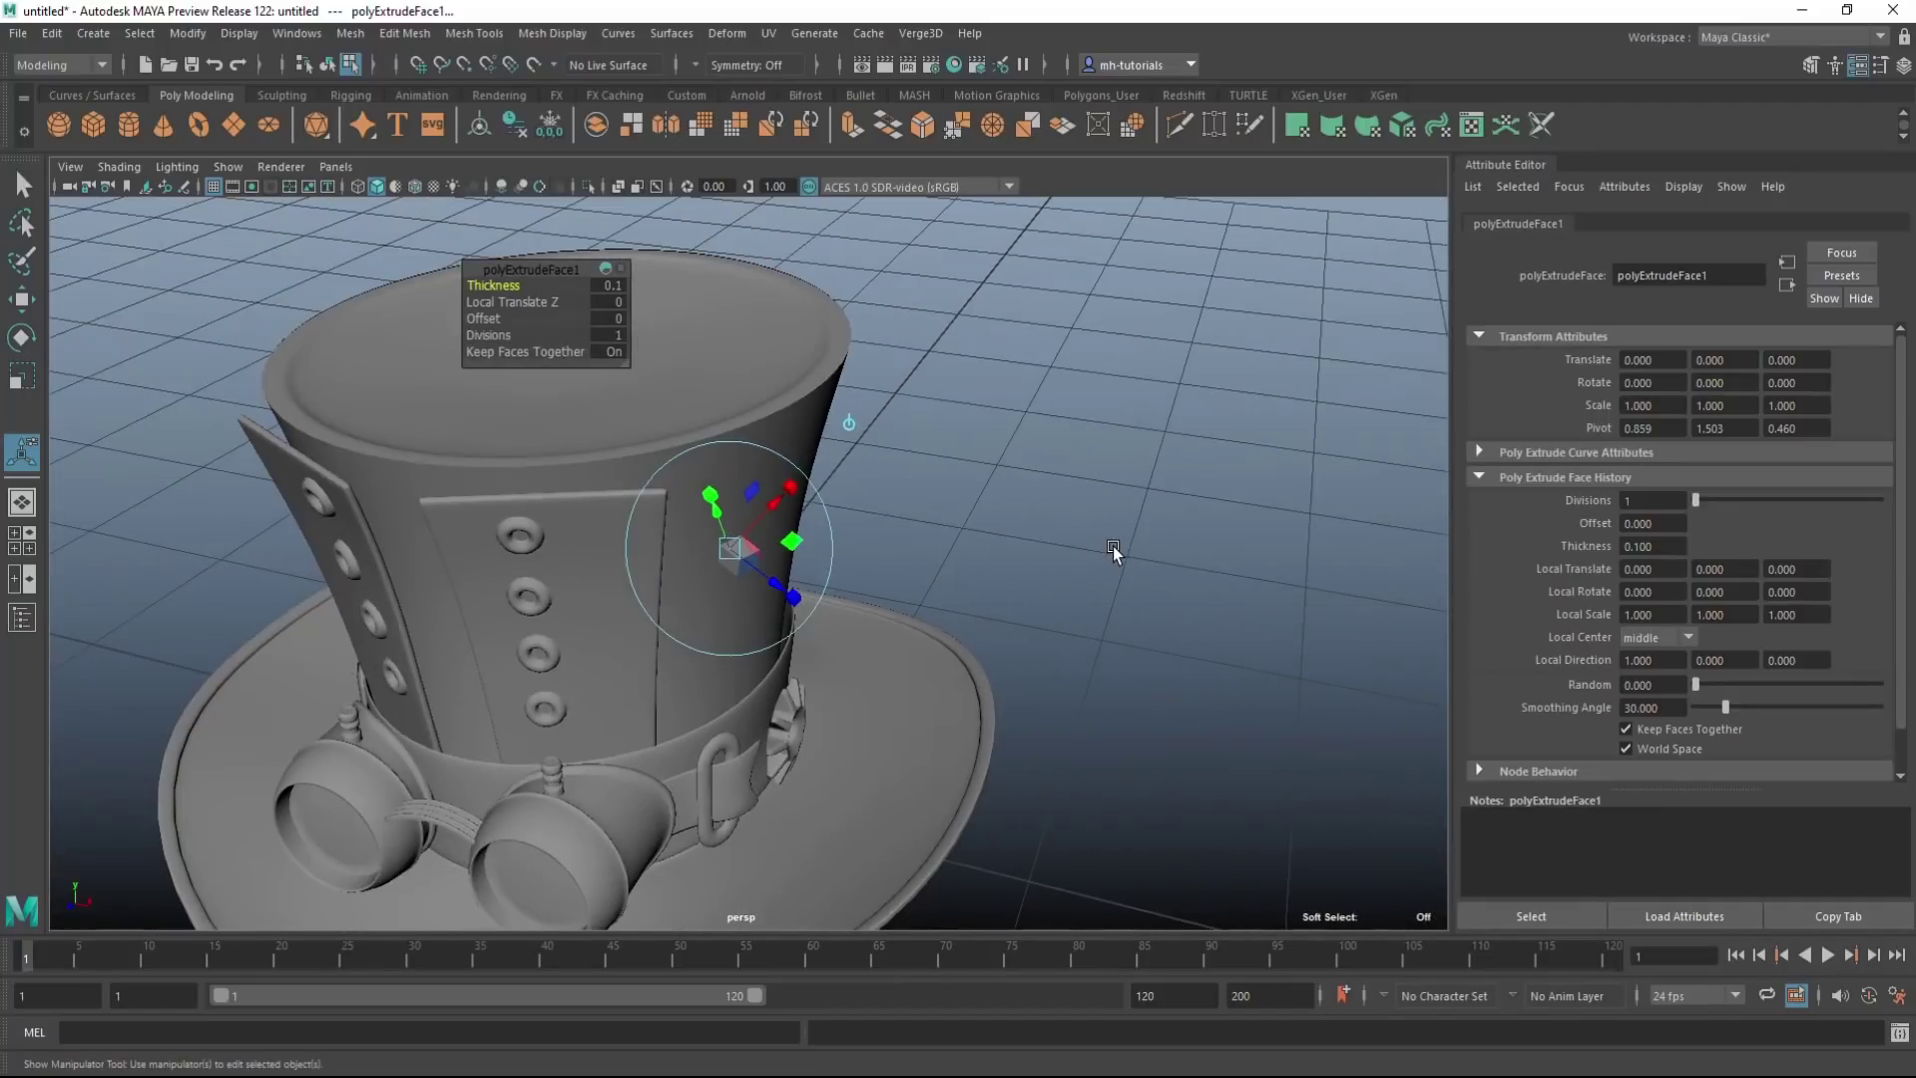
pyautogui.moveTo(1114, 552)
pyautogui.keyDown('alt'); pyautogui.mouseDown()
pyautogui.moveTo(1133, 569)
pyautogui.moveTo(1142, 522)
pyautogui.moveTo(1141, 552)
pyautogui.mouseUp(); pyautogui.keyUp('alt')
pyautogui.scroll(-5, 1138, 556)
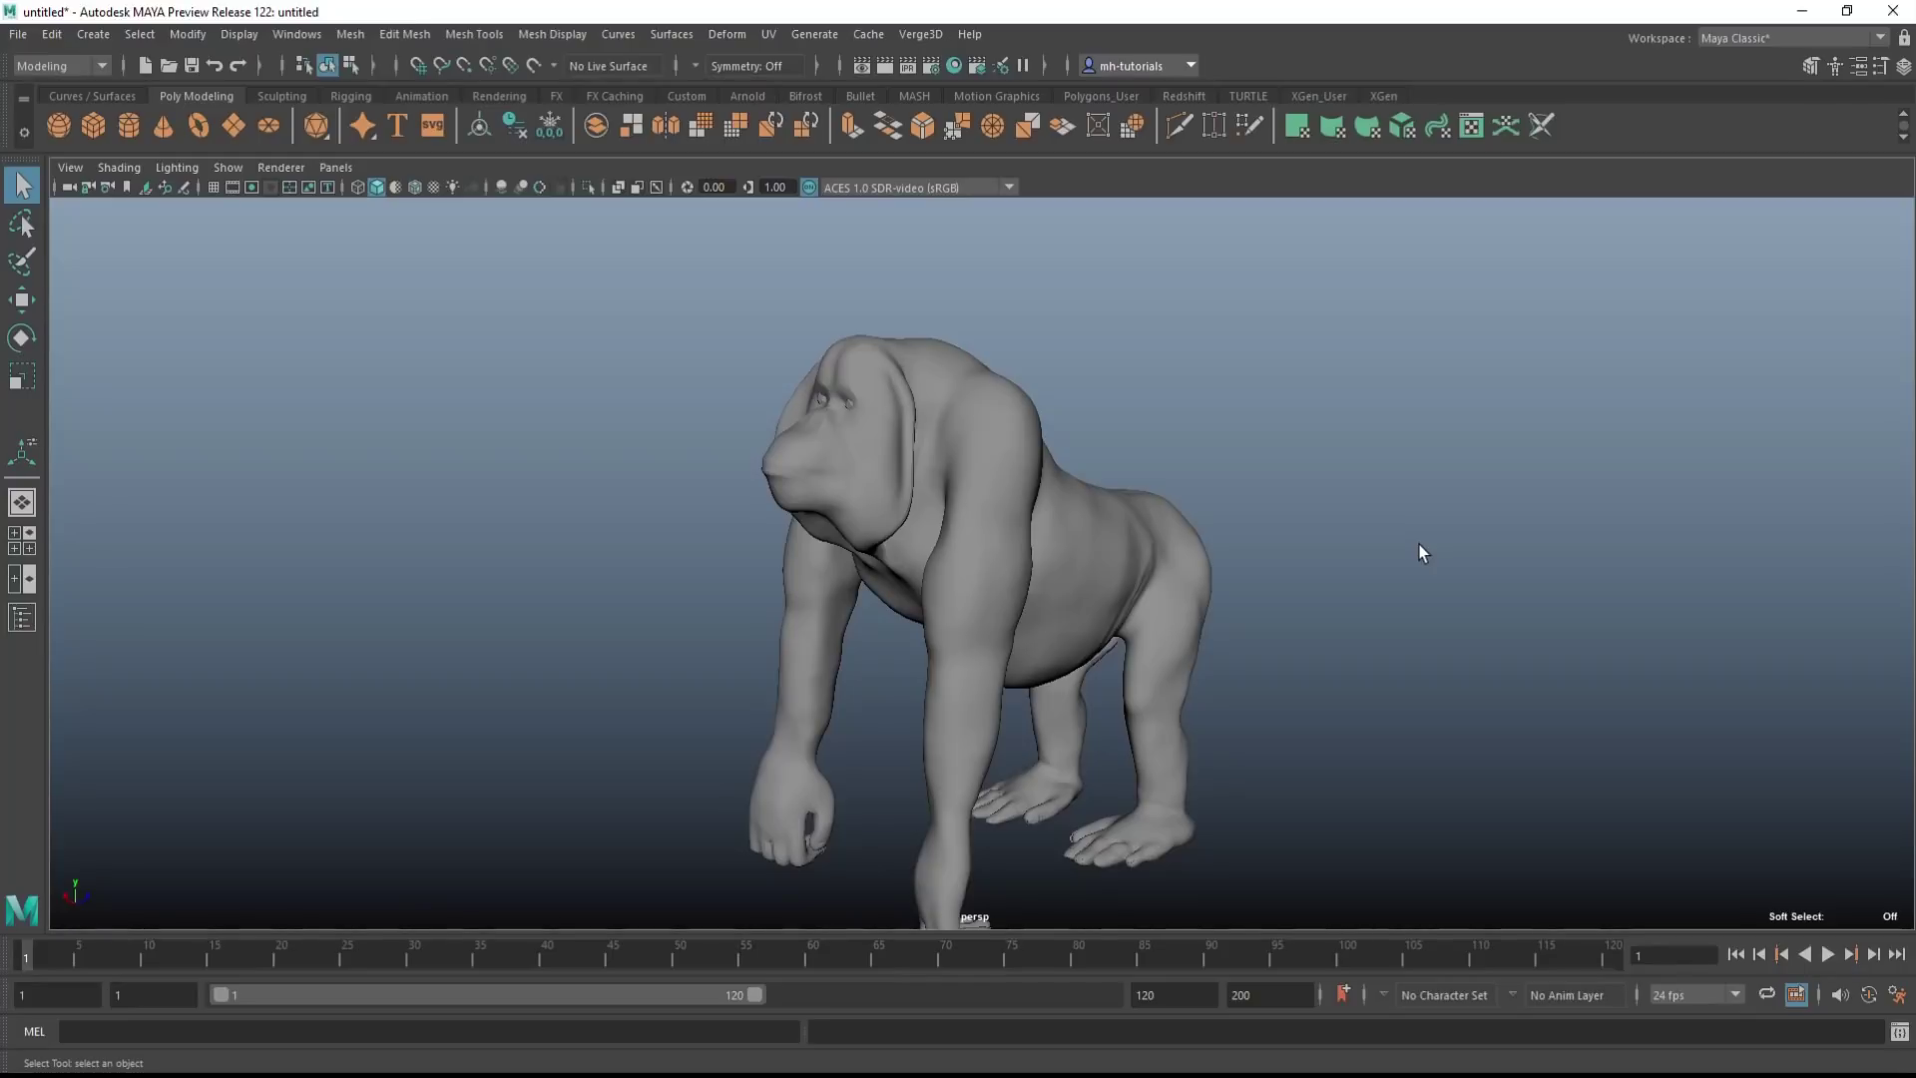
# Create a Cluster deformer on the orangutan mesh and view the model from its side
pyautogui.keyDown('alt'); pyautogui.moveTo(1415, 546); pyautogui.dragTo(1305, 632, button='right'); pyautogui.keyUp('alt')
pyautogui.moveTo(1304, 633)
pyautogui.keyDown('alt'); pyautogui.mouseDown()
pyautogui.moveTo(1304, 605)
pyautogui.moveTo(1296, 645)
pyautogui.moveTo(1283, 610)
pyautogui.moveTo(1321, 632)
pyautogui.moveTo(1283, 633)
pyautogui.mouseUp(); pyautogui.keyUp('alt')
pyautogui.scroll(3, 1297, 699)
pyautogui.keyDown('alt'); pyautogui.moveTo(1298, 703); pyautogui.dragTo(1201, 692); pyautogui.keyUp('alt')
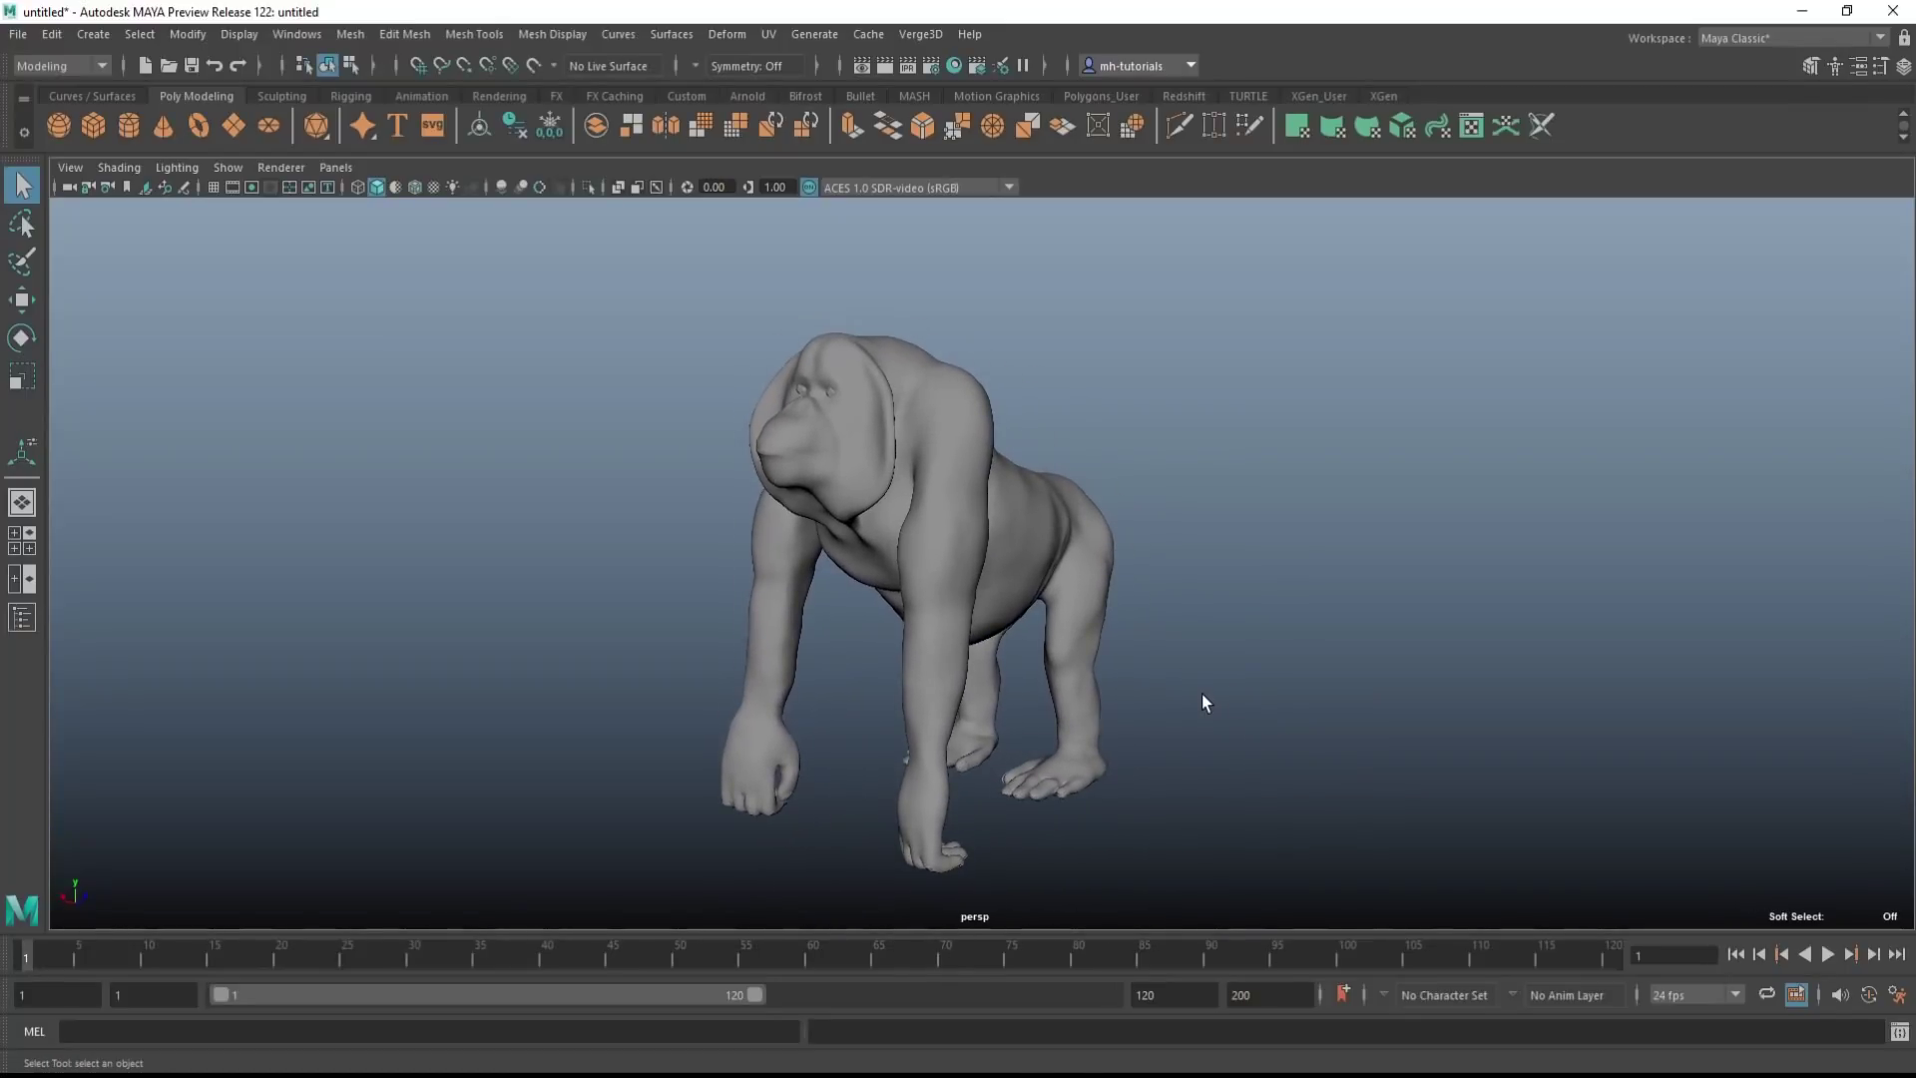
pyautogui.click(959, 549)
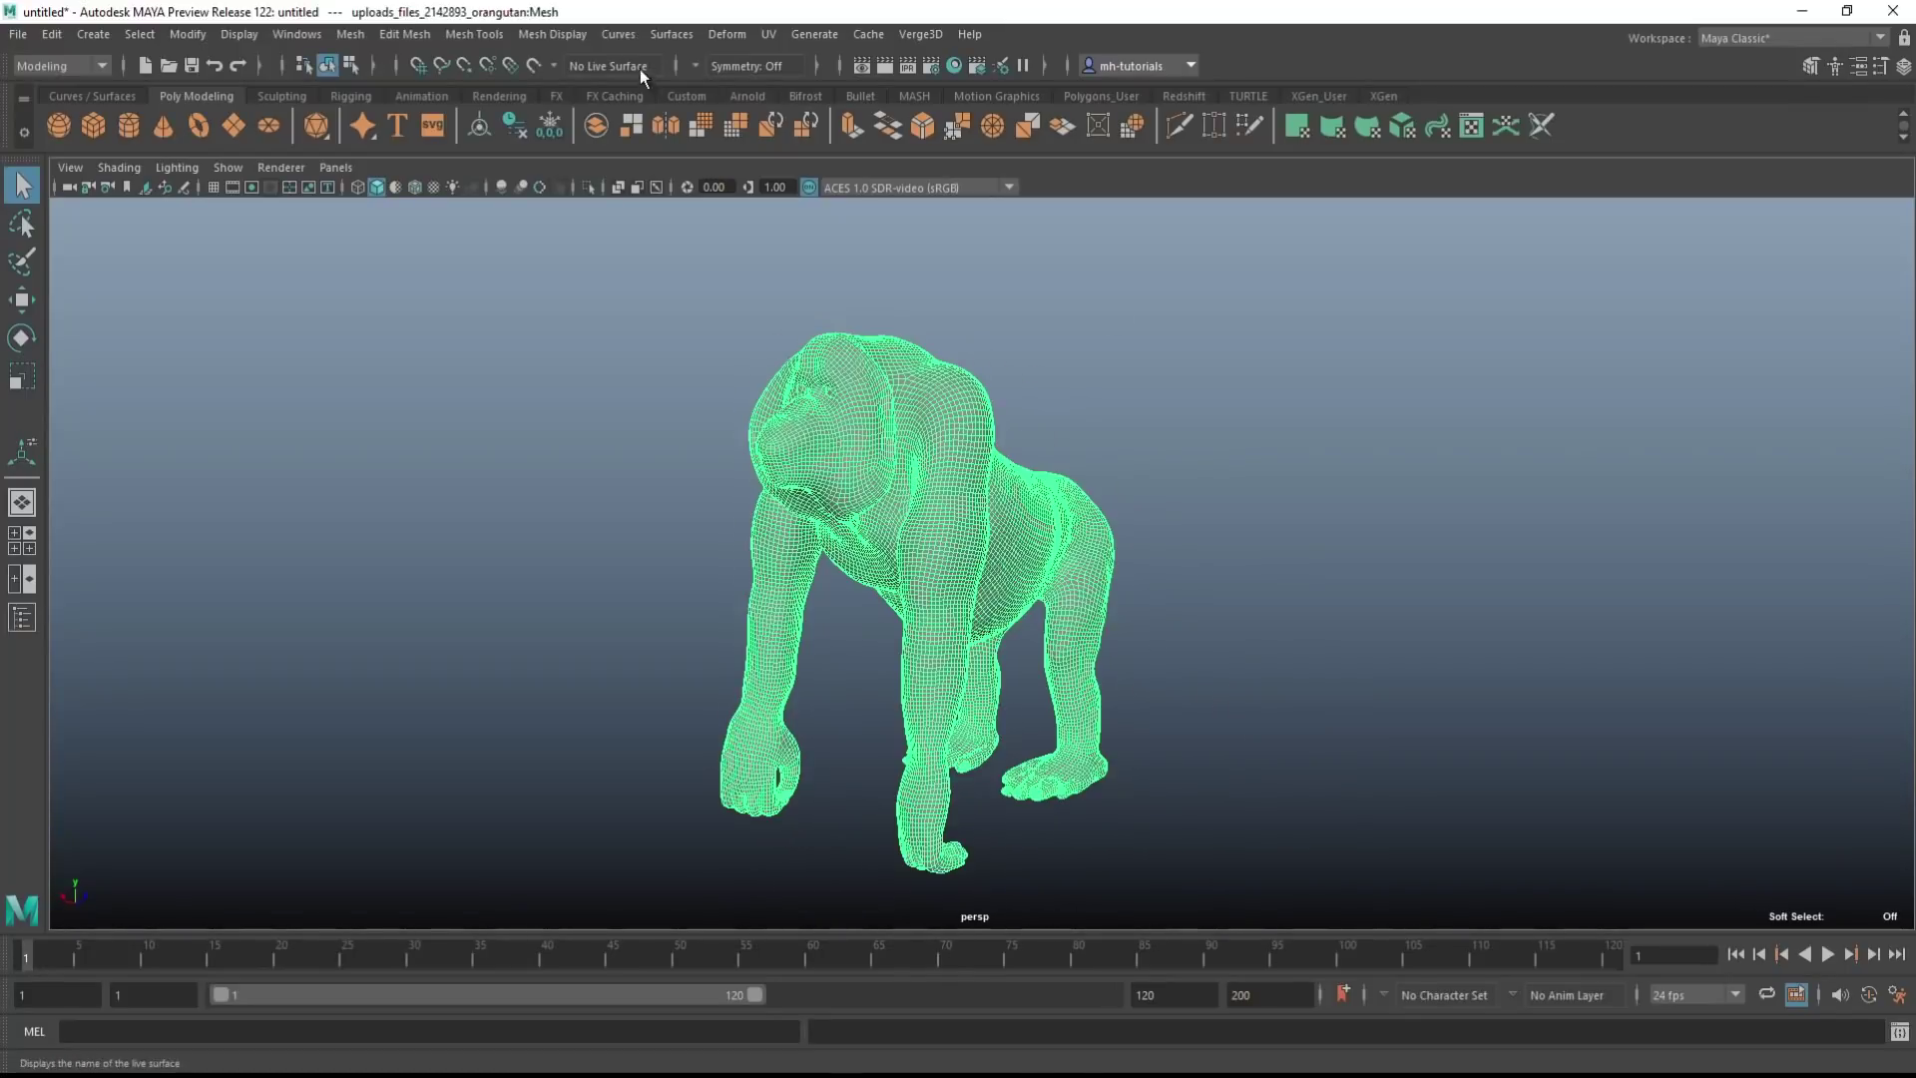
pyautogui.click(728, 34)
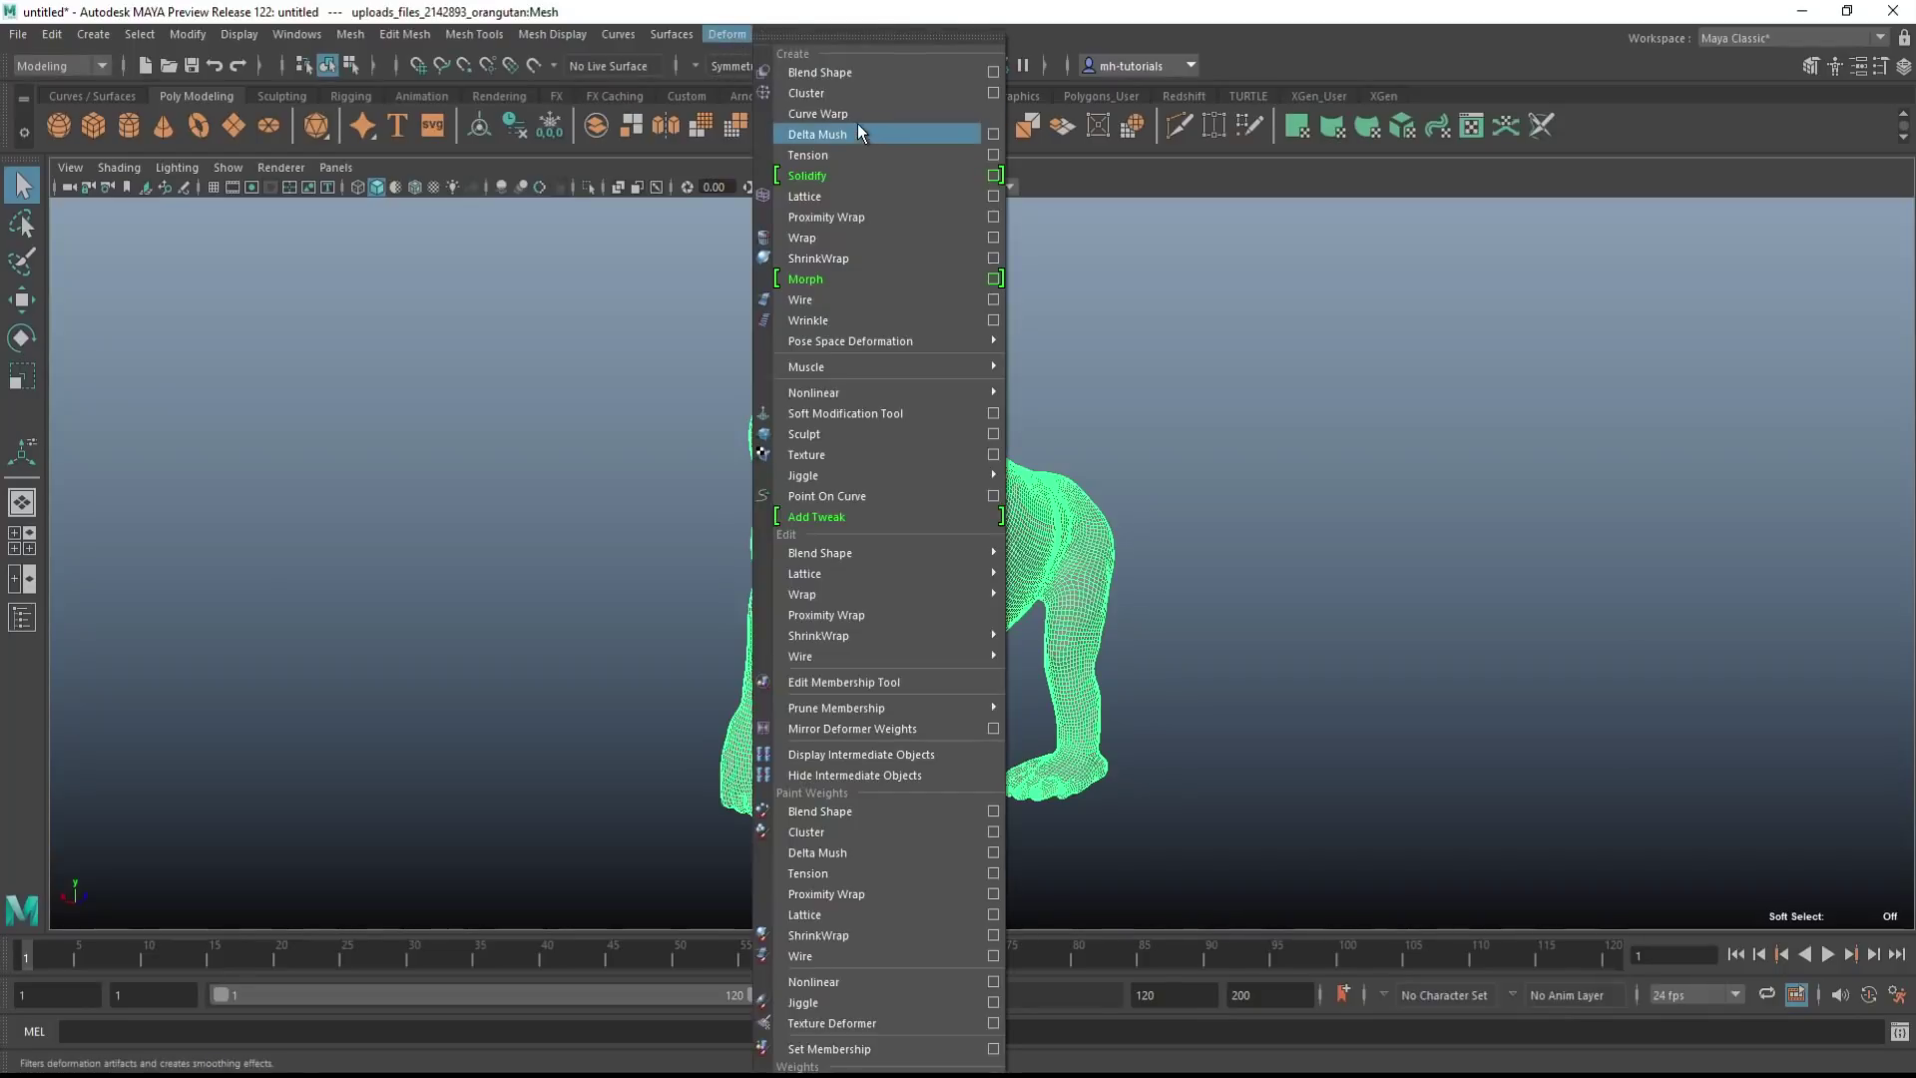
pyautogui.click(822, 92)
pyautogui.keyDown('alt'); pyautogui.moveTo(1277, 675); pyautogui.dragTo(1193, 672); pyautogui.keyUp('alt')
pyautogui.keyDown('alt'); pyautogui.moveTo(1219, 676); pyautogui.dragTo(1061, 685, button='middle'); pyautogui.keyUp('alt')
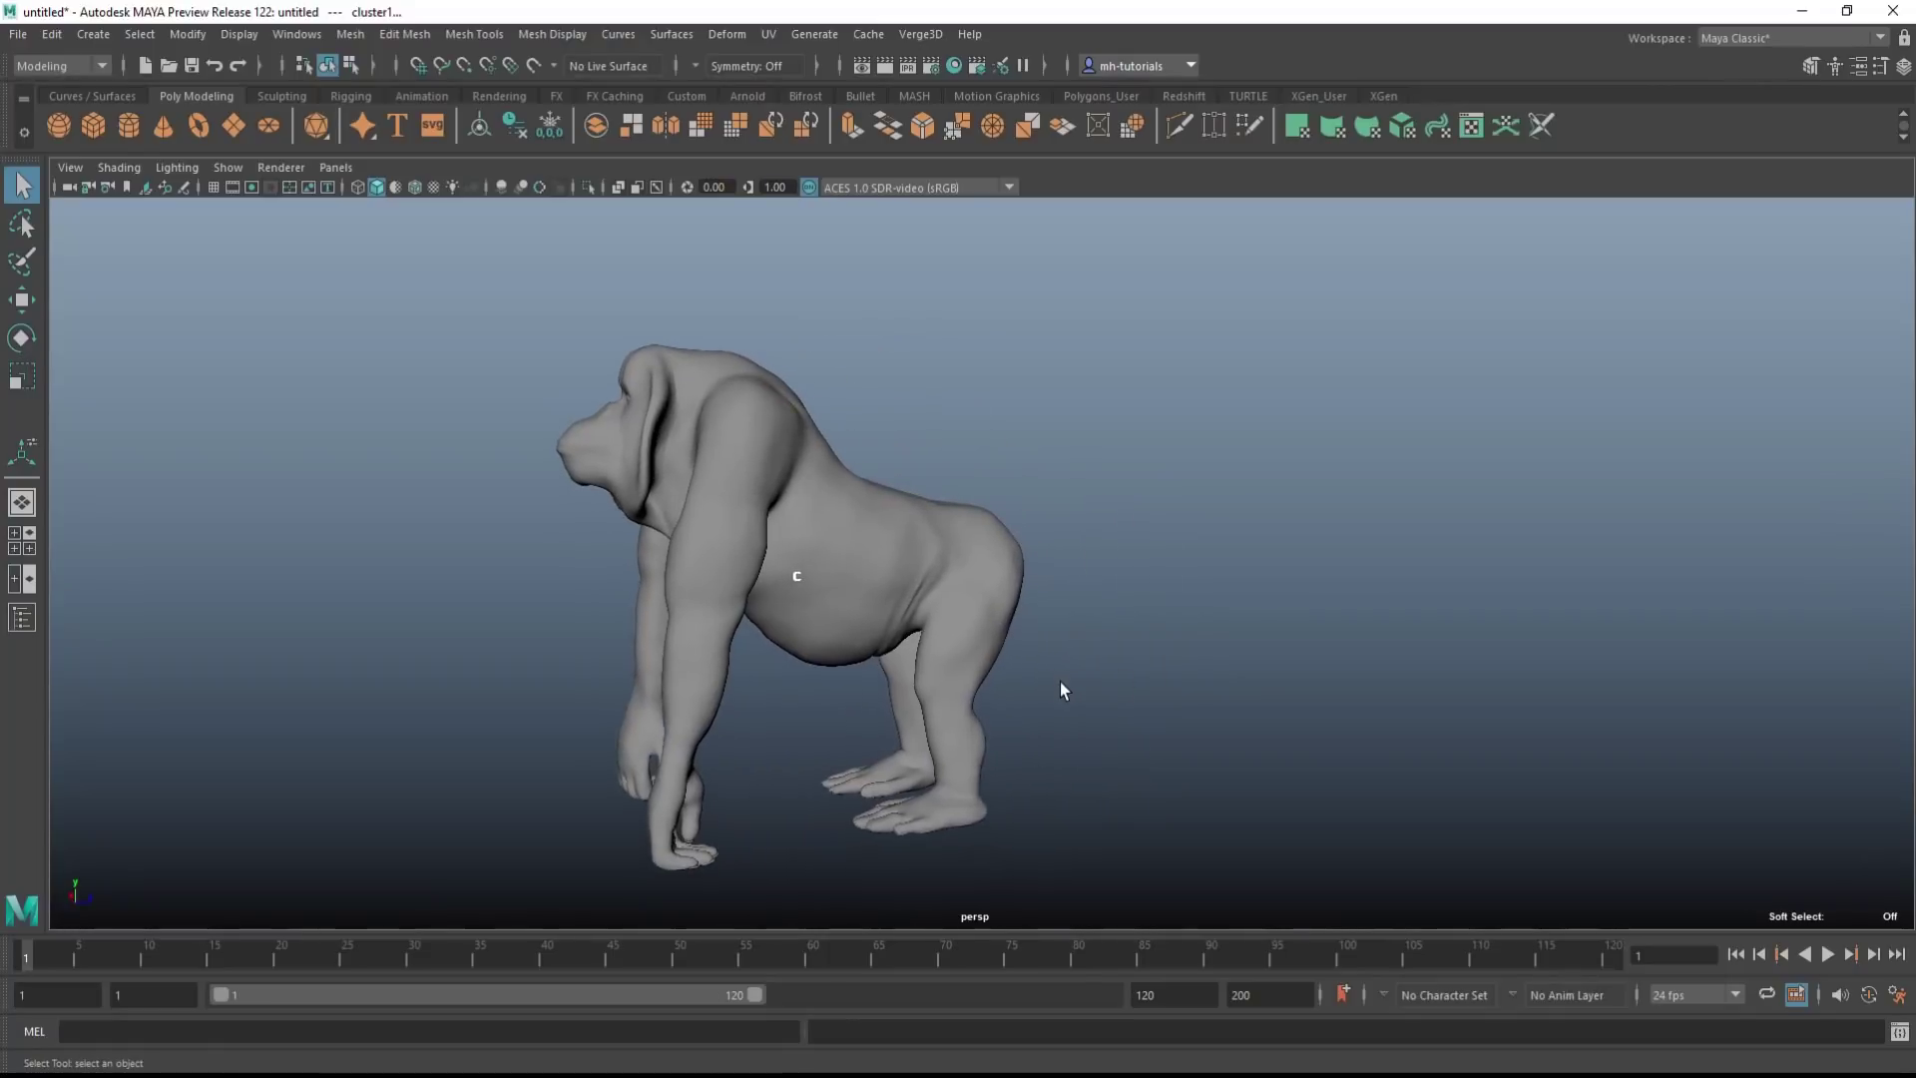
# Display the Attribute Editor and Outliner, and select cluster1Handle to view the cluster deformer's input attributes
pyautogui.click(981, 558)
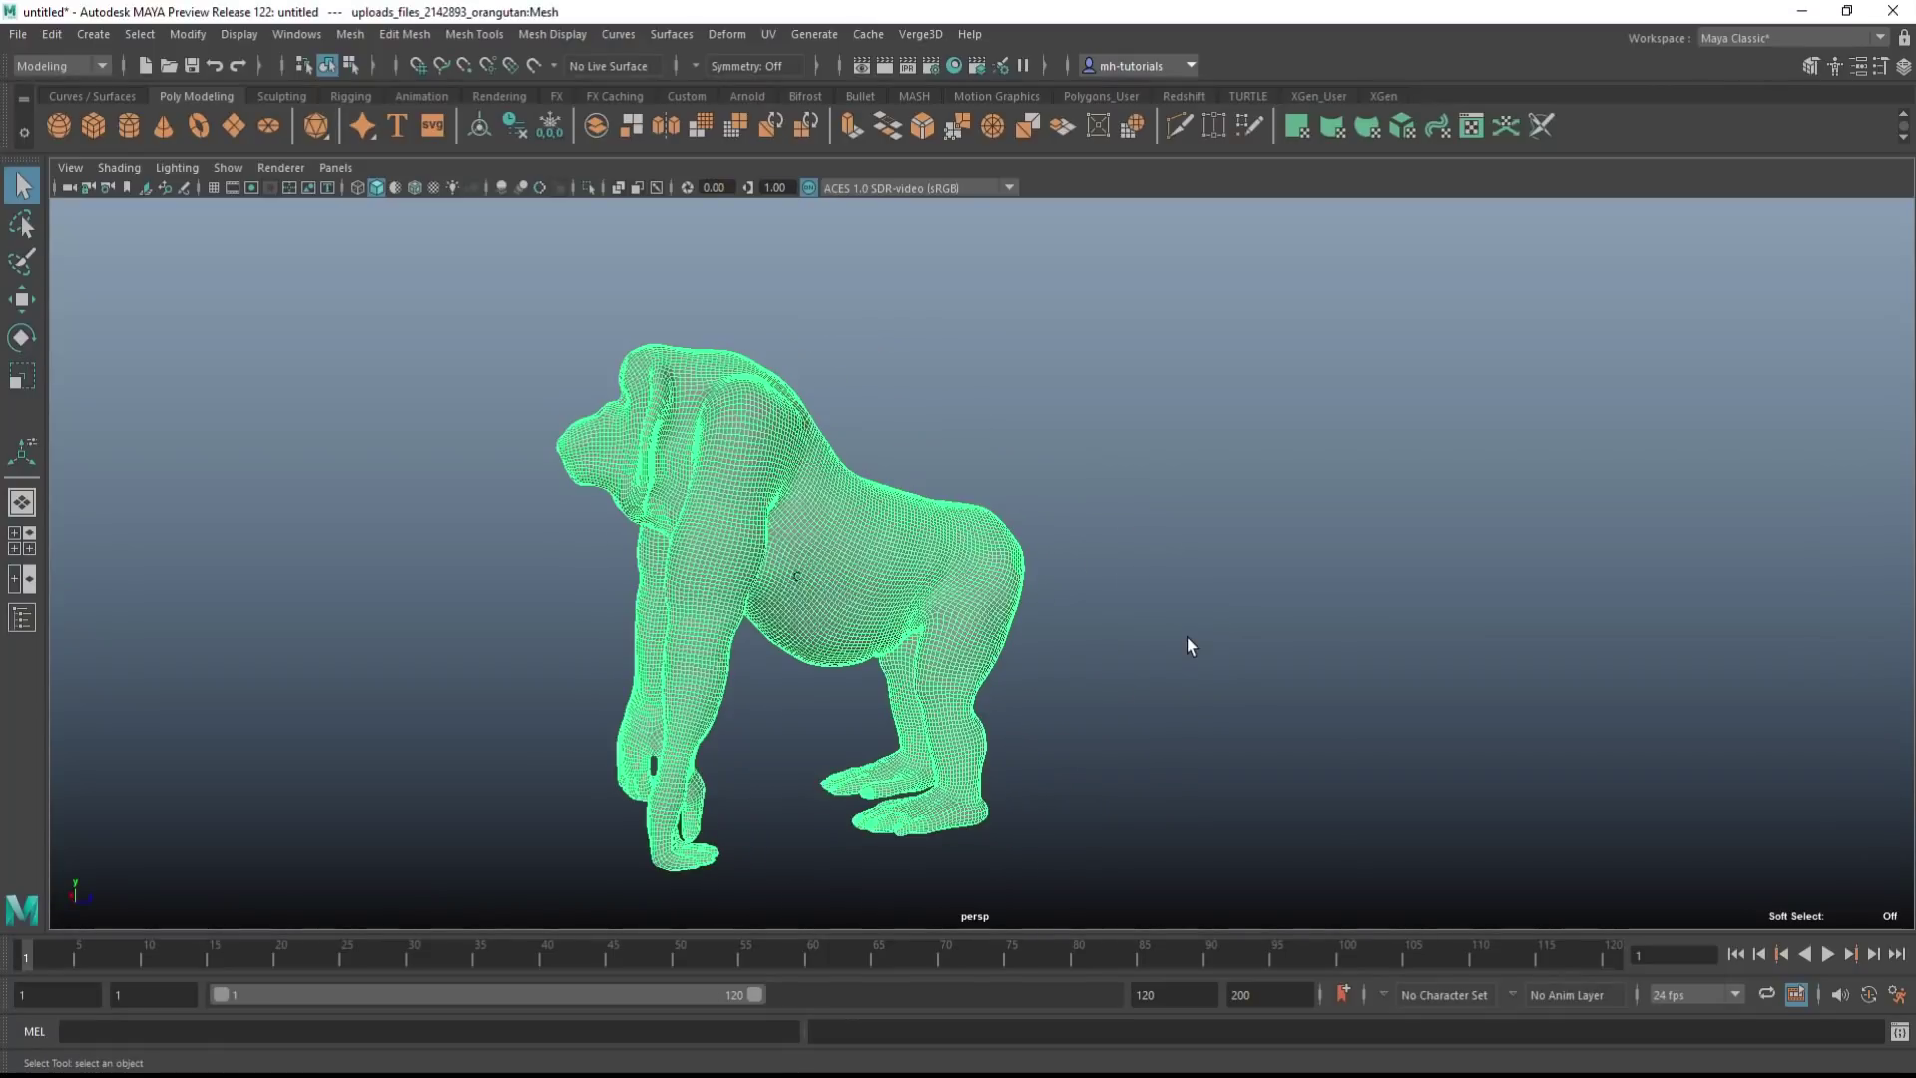
pyautogui.hotkey('ctrl', 'a')
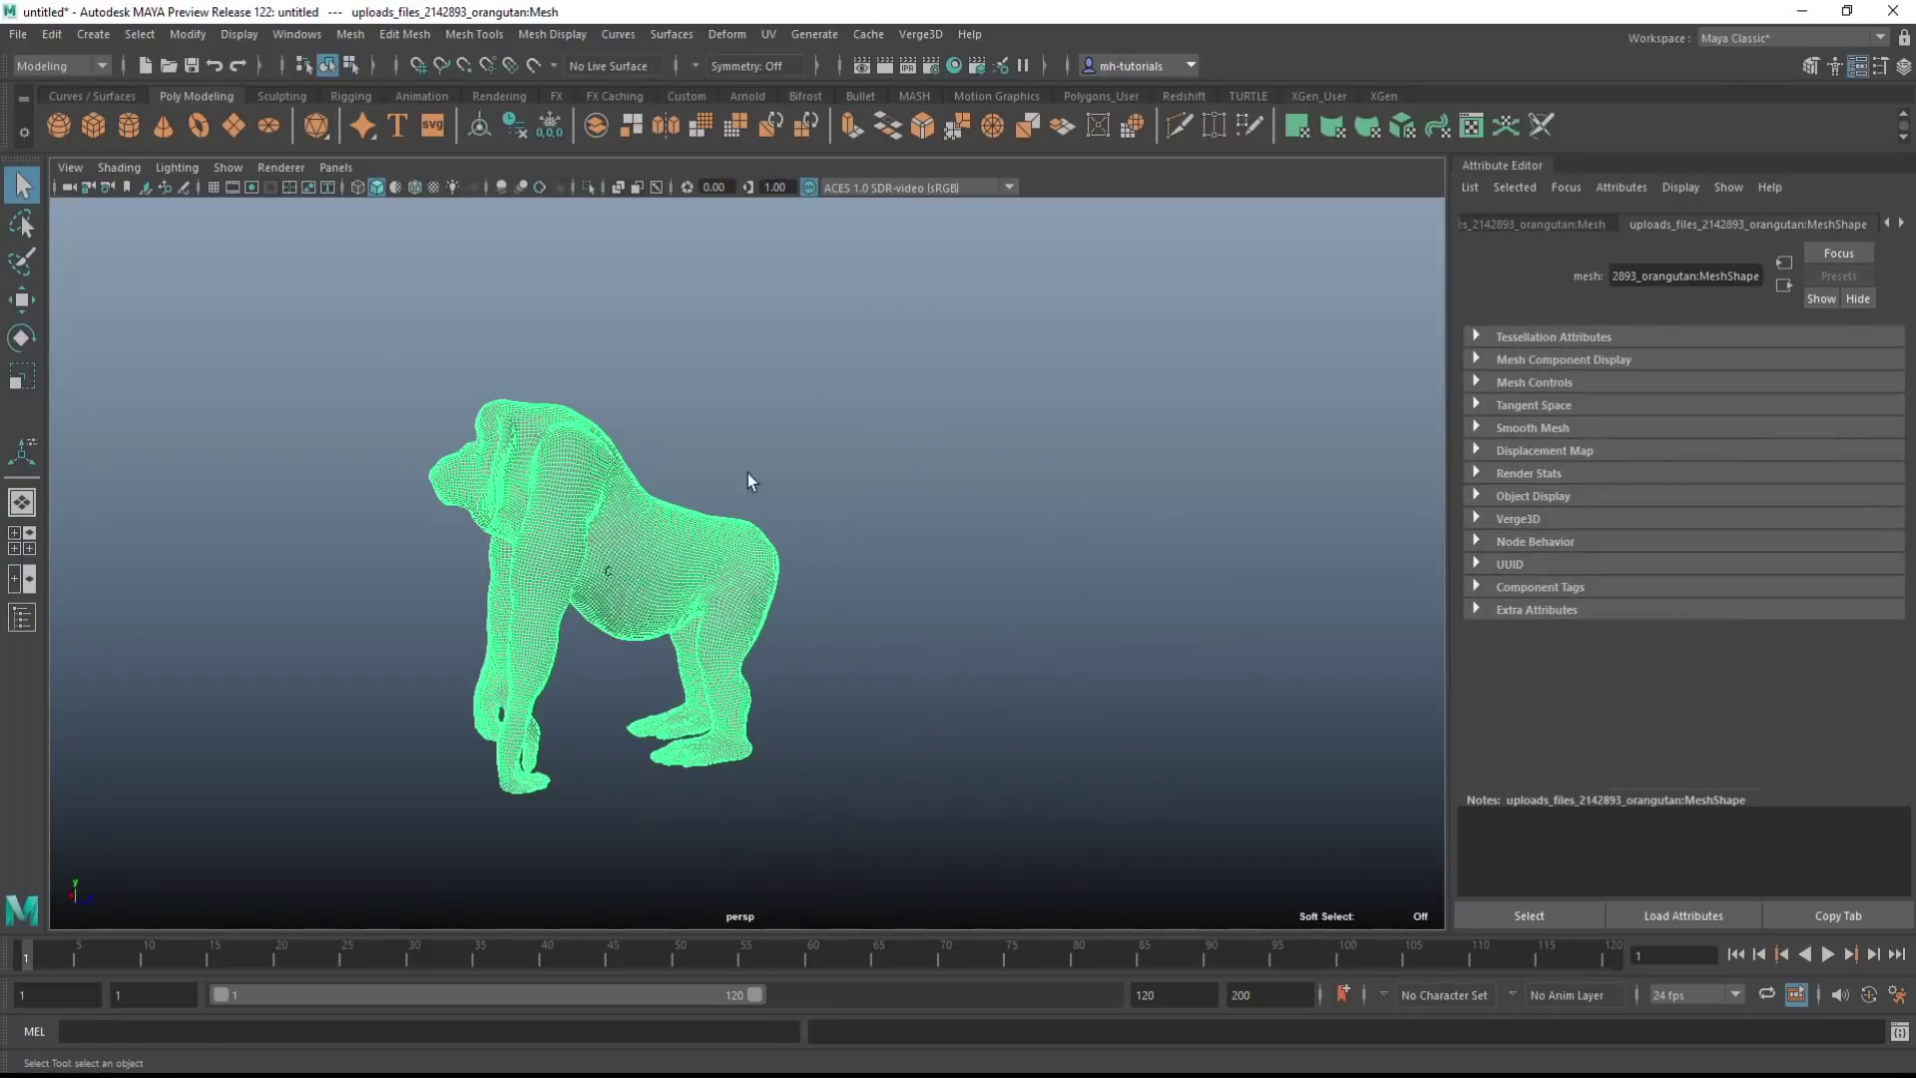
pyautogui.click(22, 617)
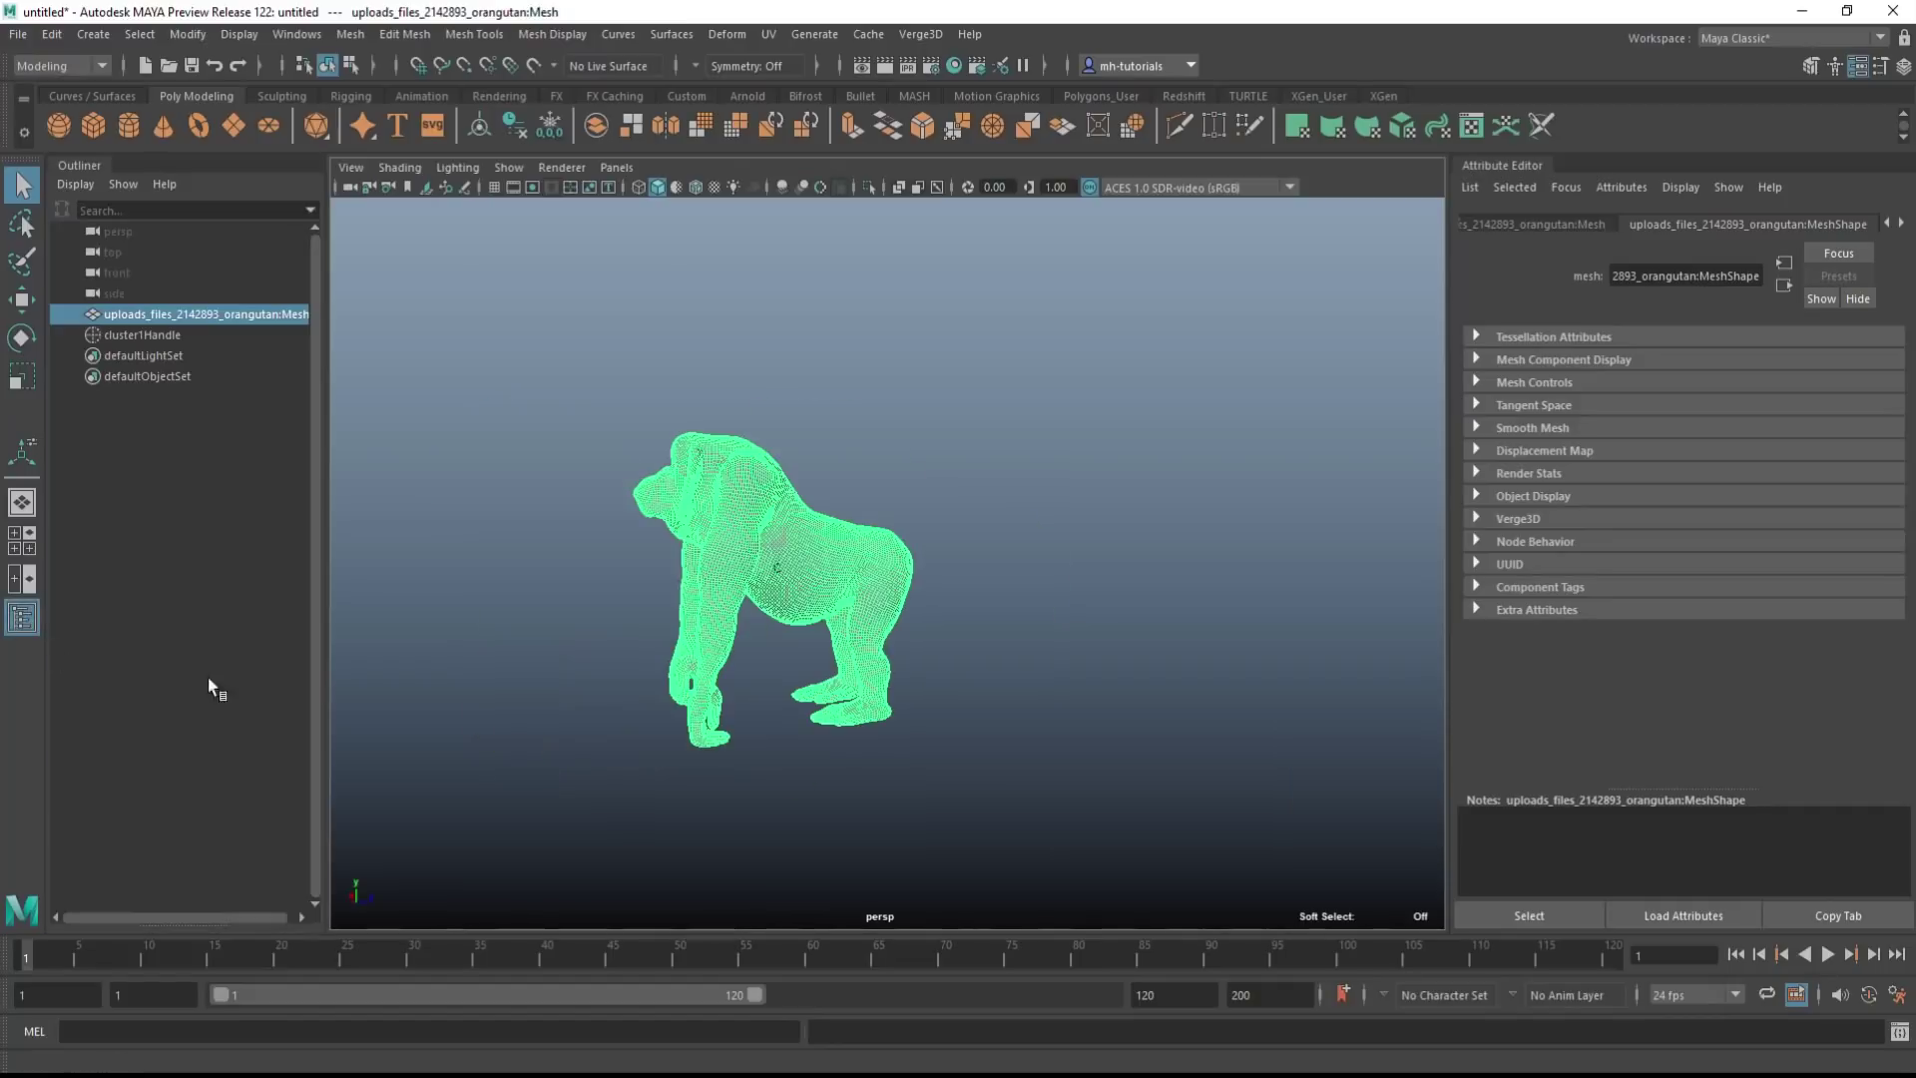
pyautogui.click(142, 333)
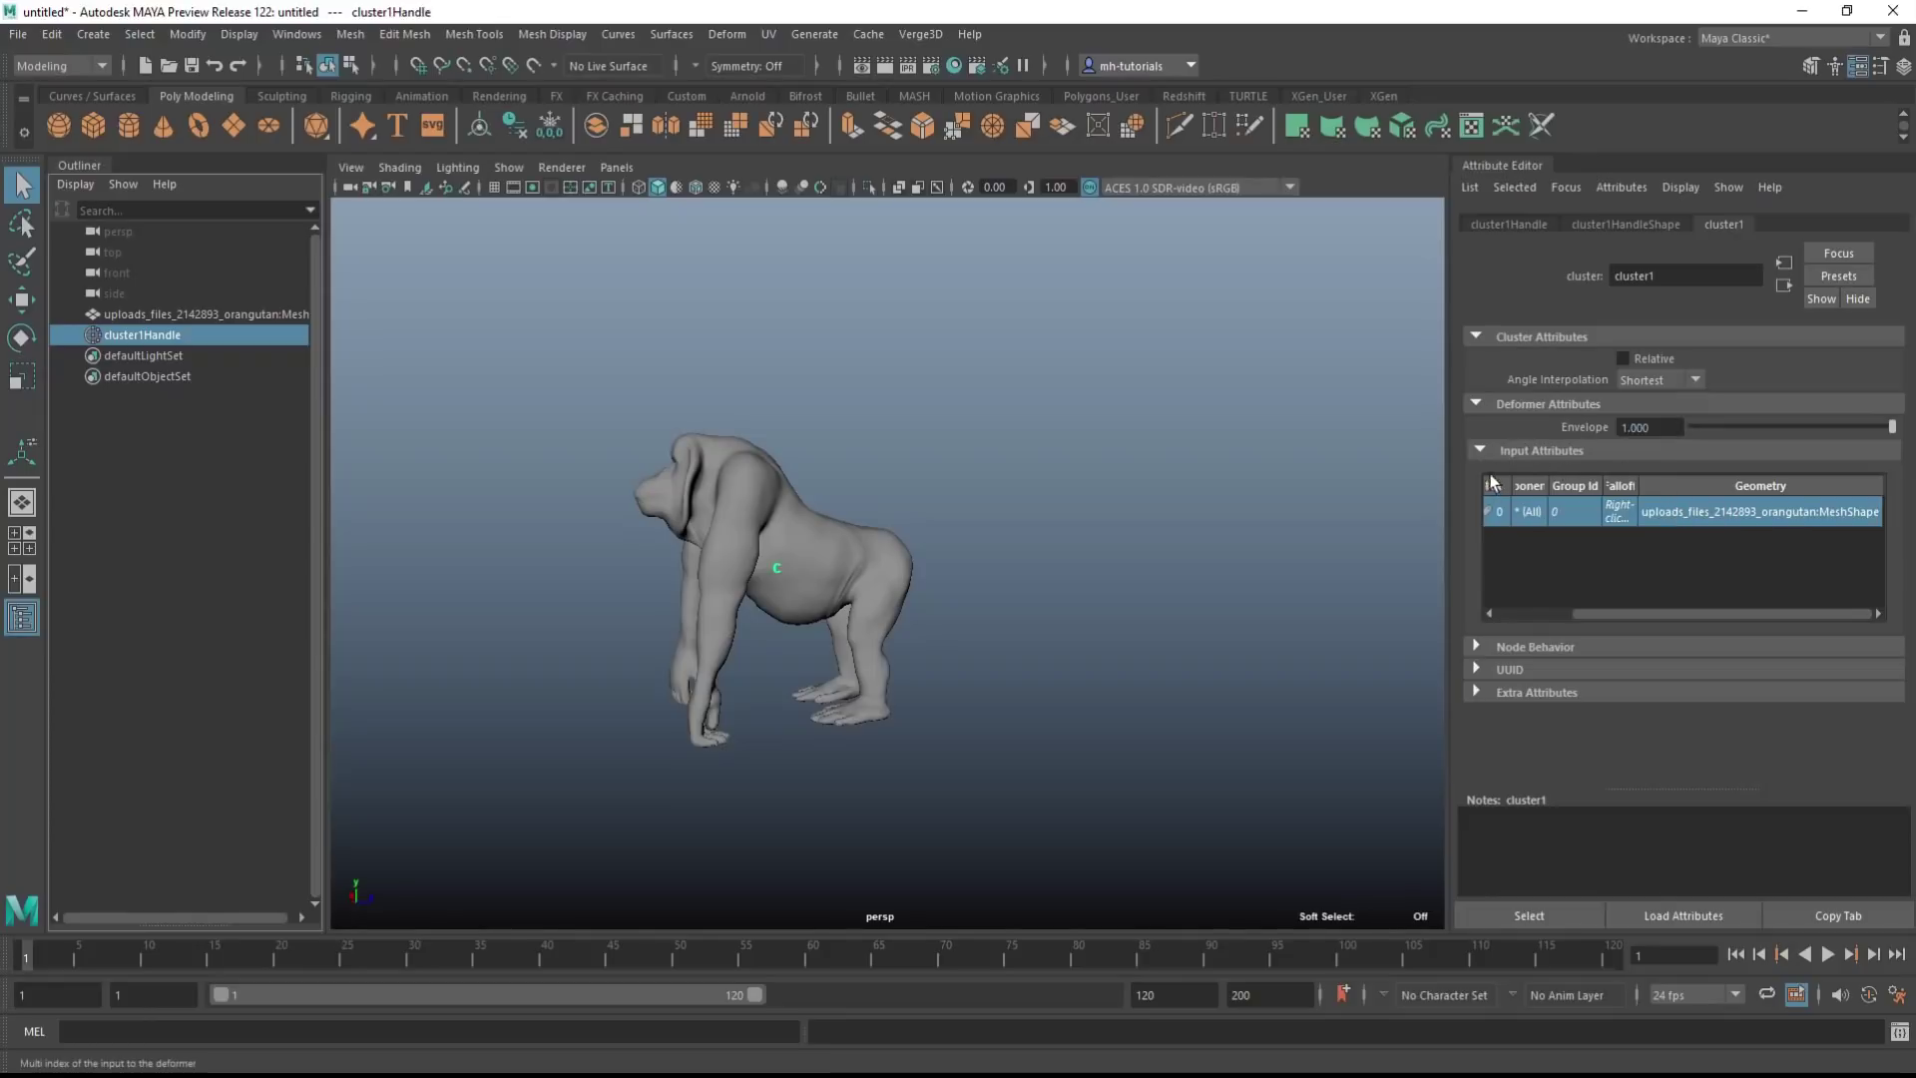
# Create a primitive falloff for the orangutan mesh in the cluster deformer's input attributes
pyautogui.rightClick(1716, 517)
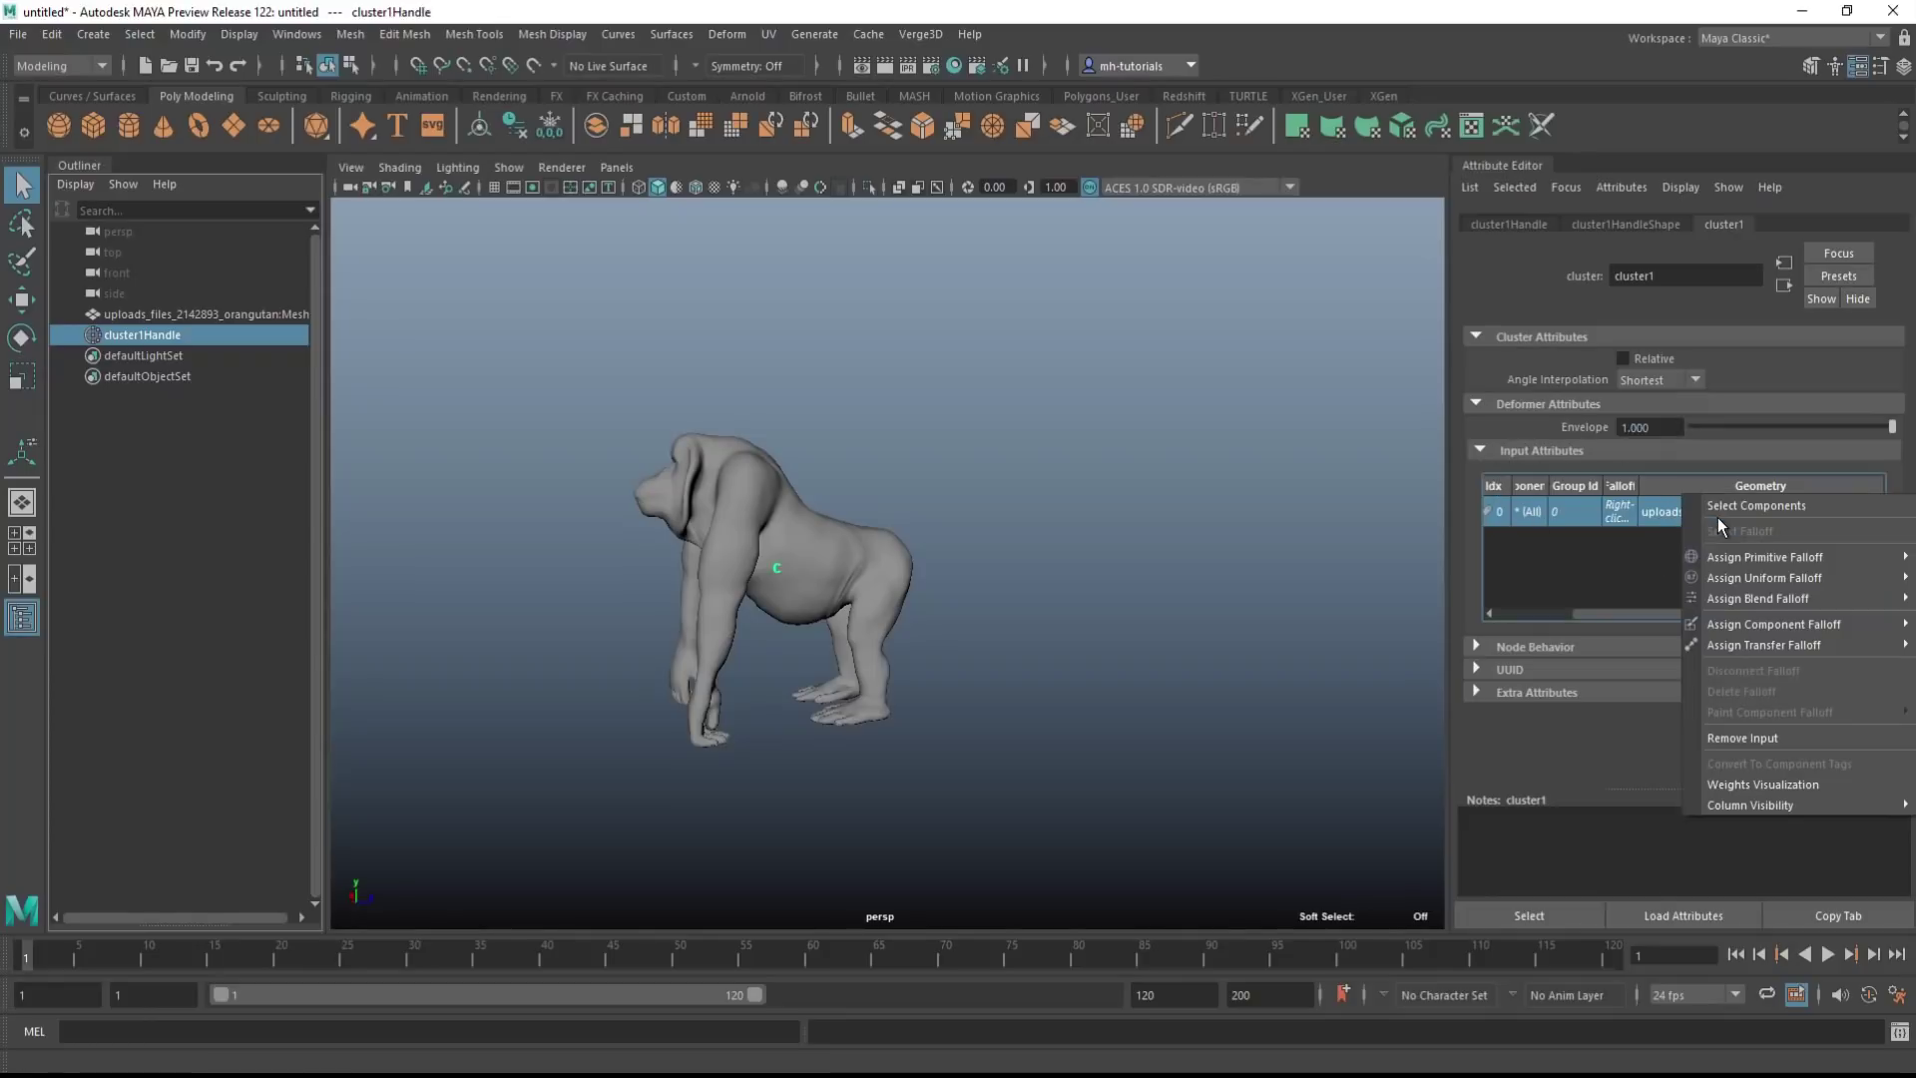
pyautogui.moveTo(1774, 561)
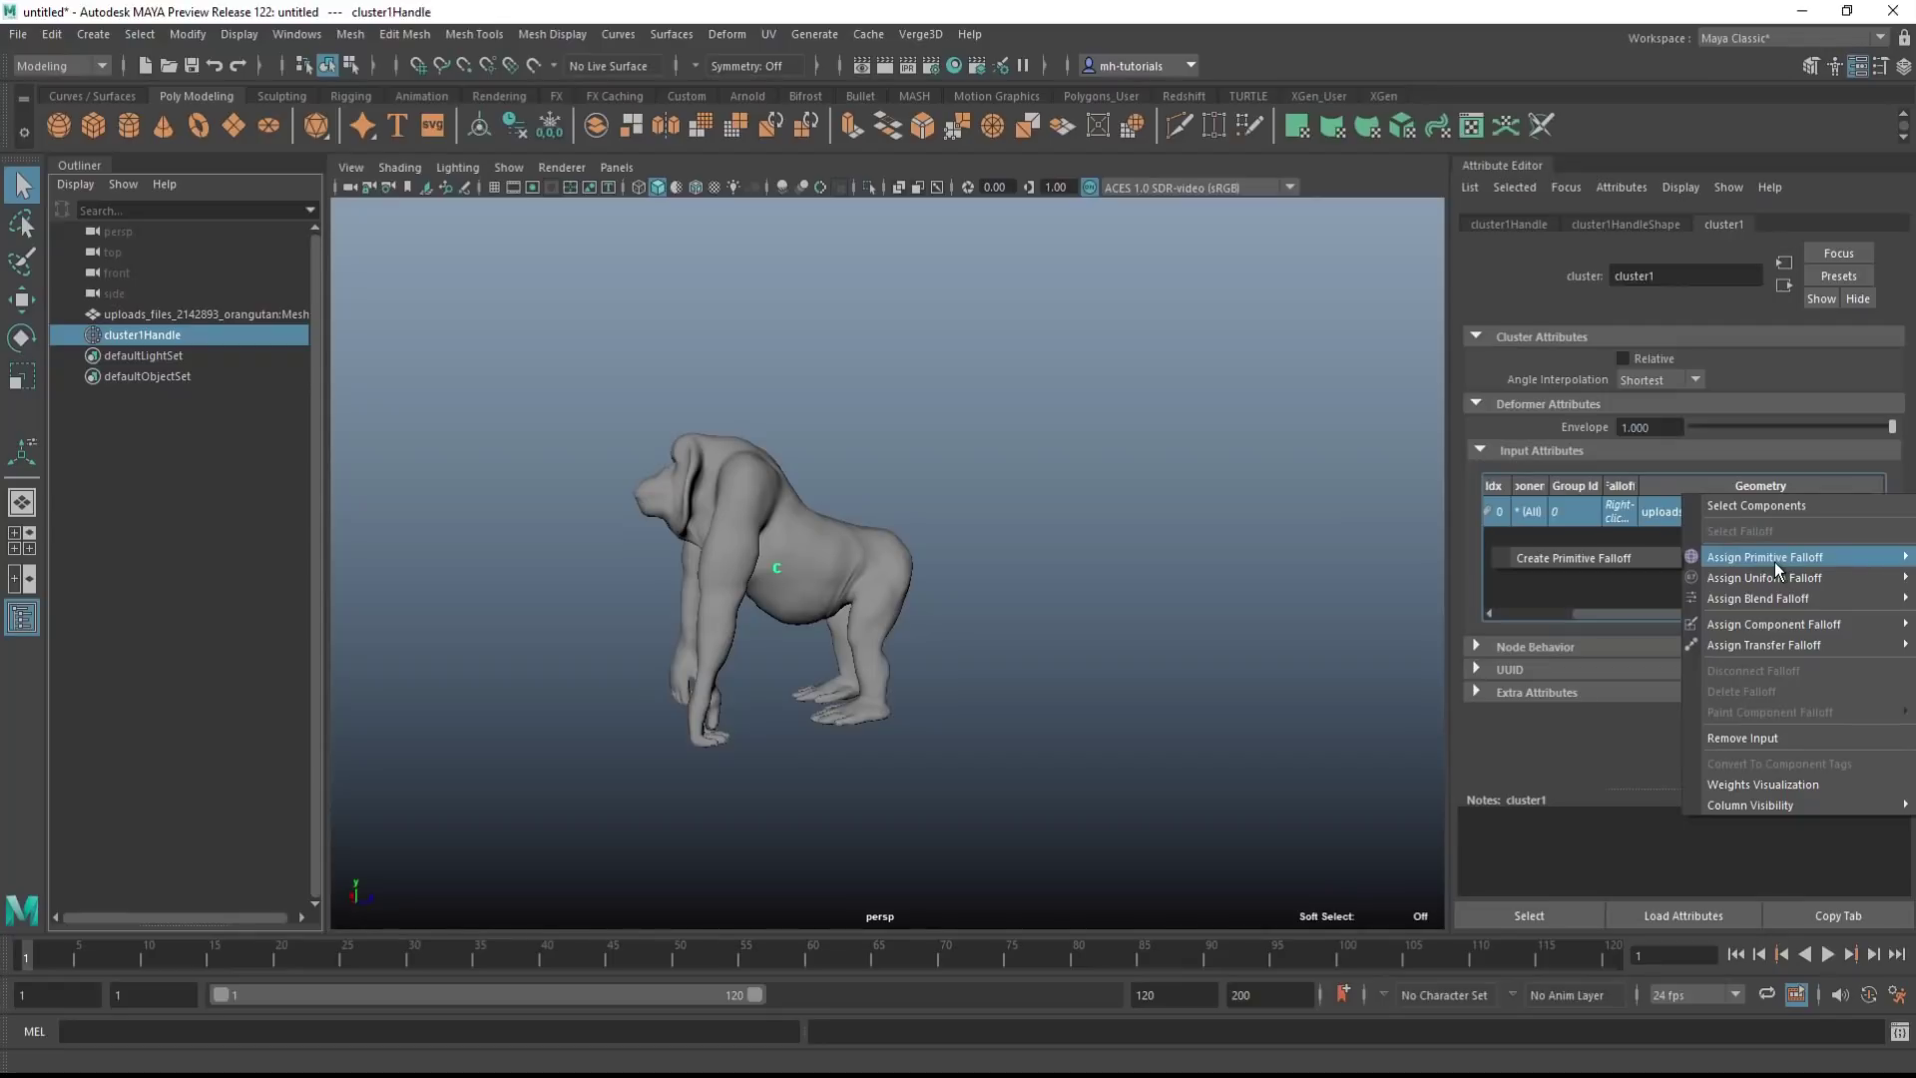
pyautogui.click(1583, 561)
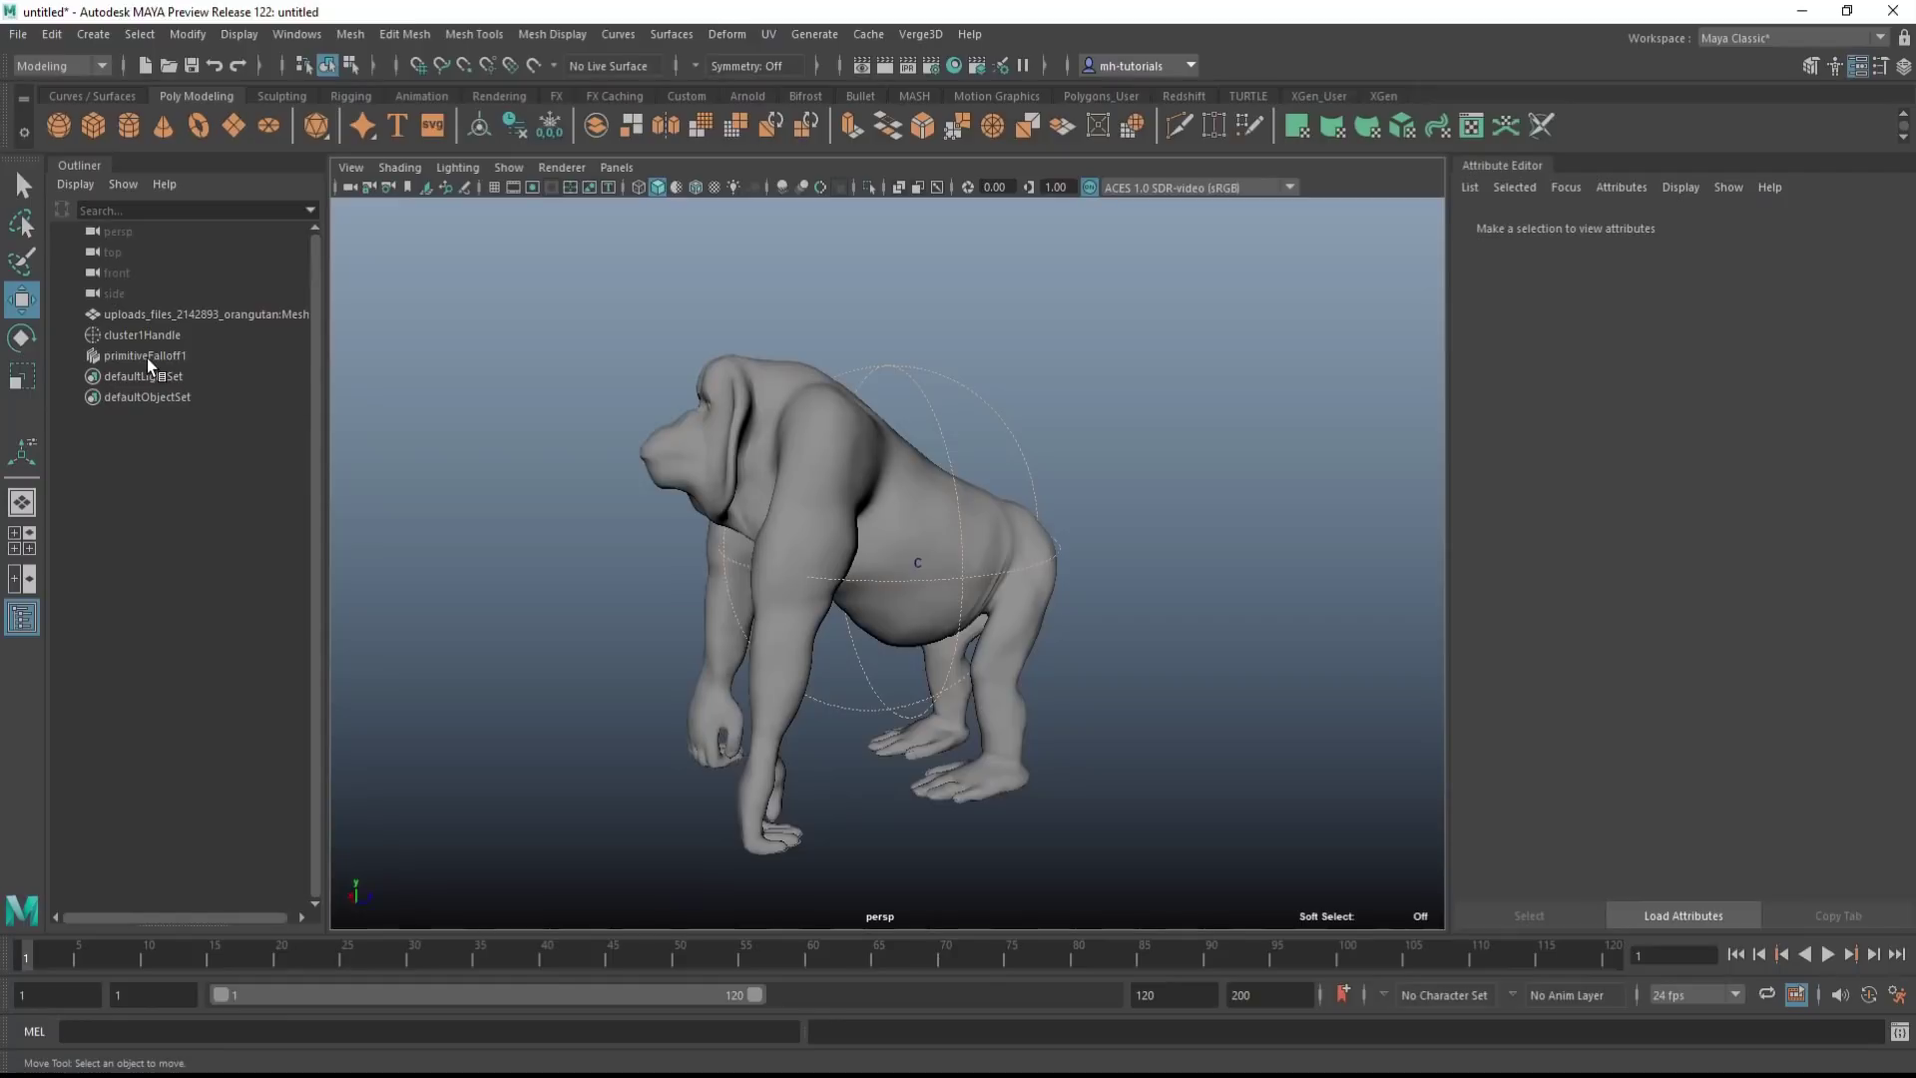
# Select the cluster handle together with the primitive falloff, scale both to about 0.74, and move them down below the orangutan's belly
pyautogui.click(147, 357)
pyautogui.keyDown('ctrl'); pyautogui.click(171, 335); pyautogui.keyUp('ctrl')
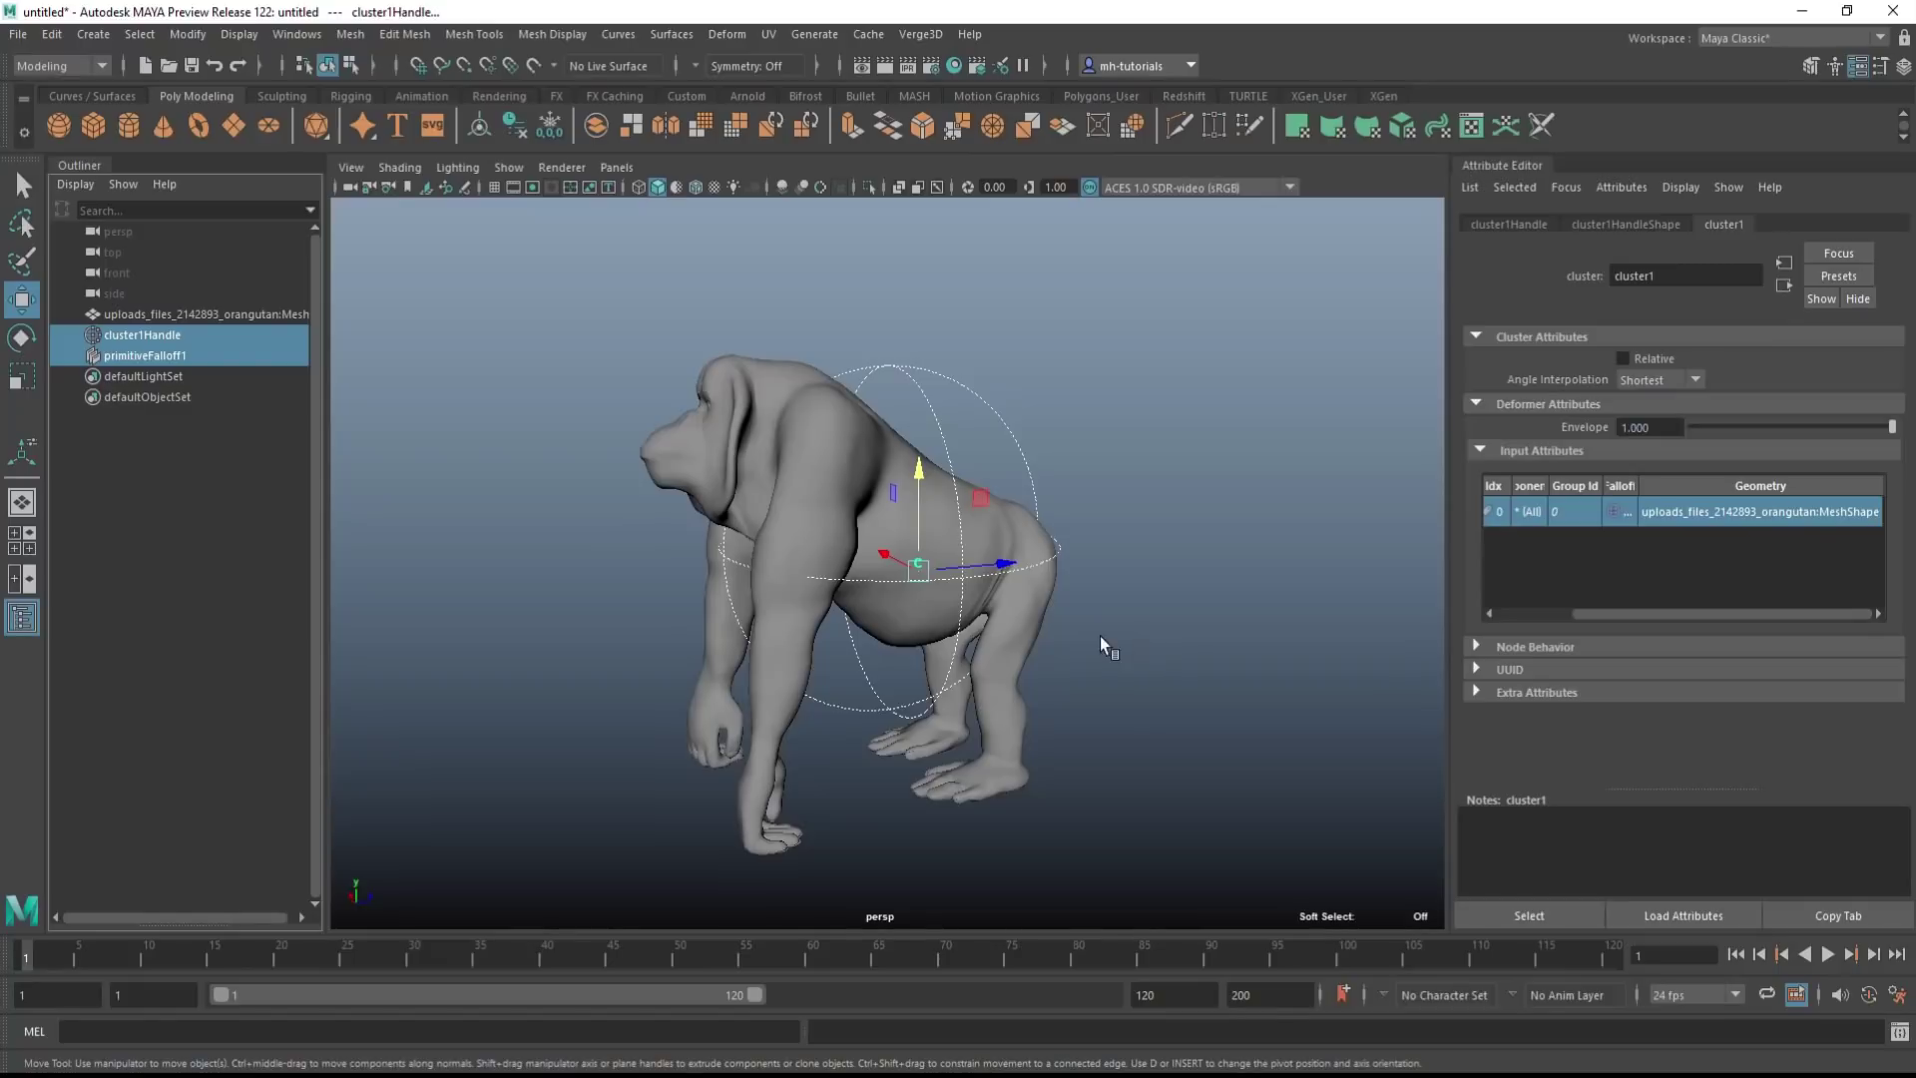
pyautogui.press('r')
pyautogui.moveTo(912, 570); pyautogui.dragTo(874, 576)
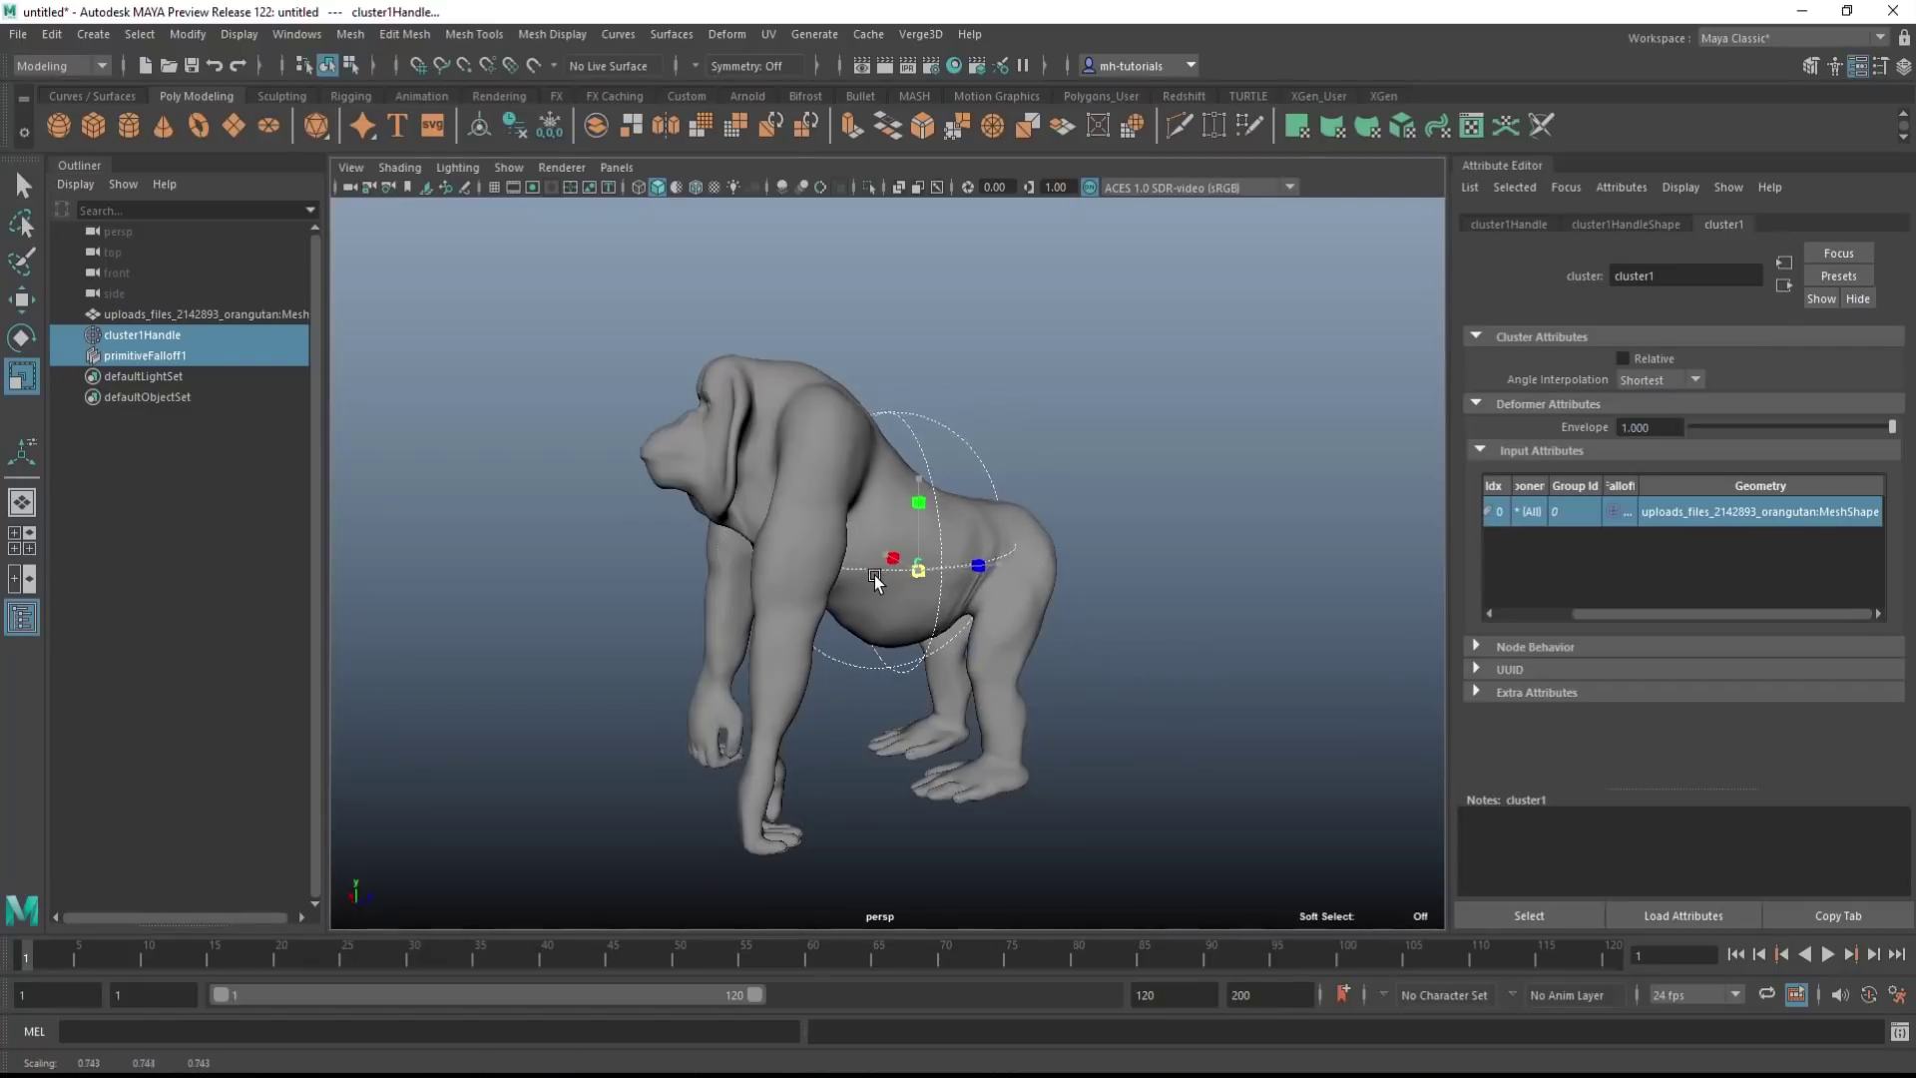
pyautogui.press('w')
pyautogui.moveTo(928, 484); pyautogui.dragTo(918, 554)
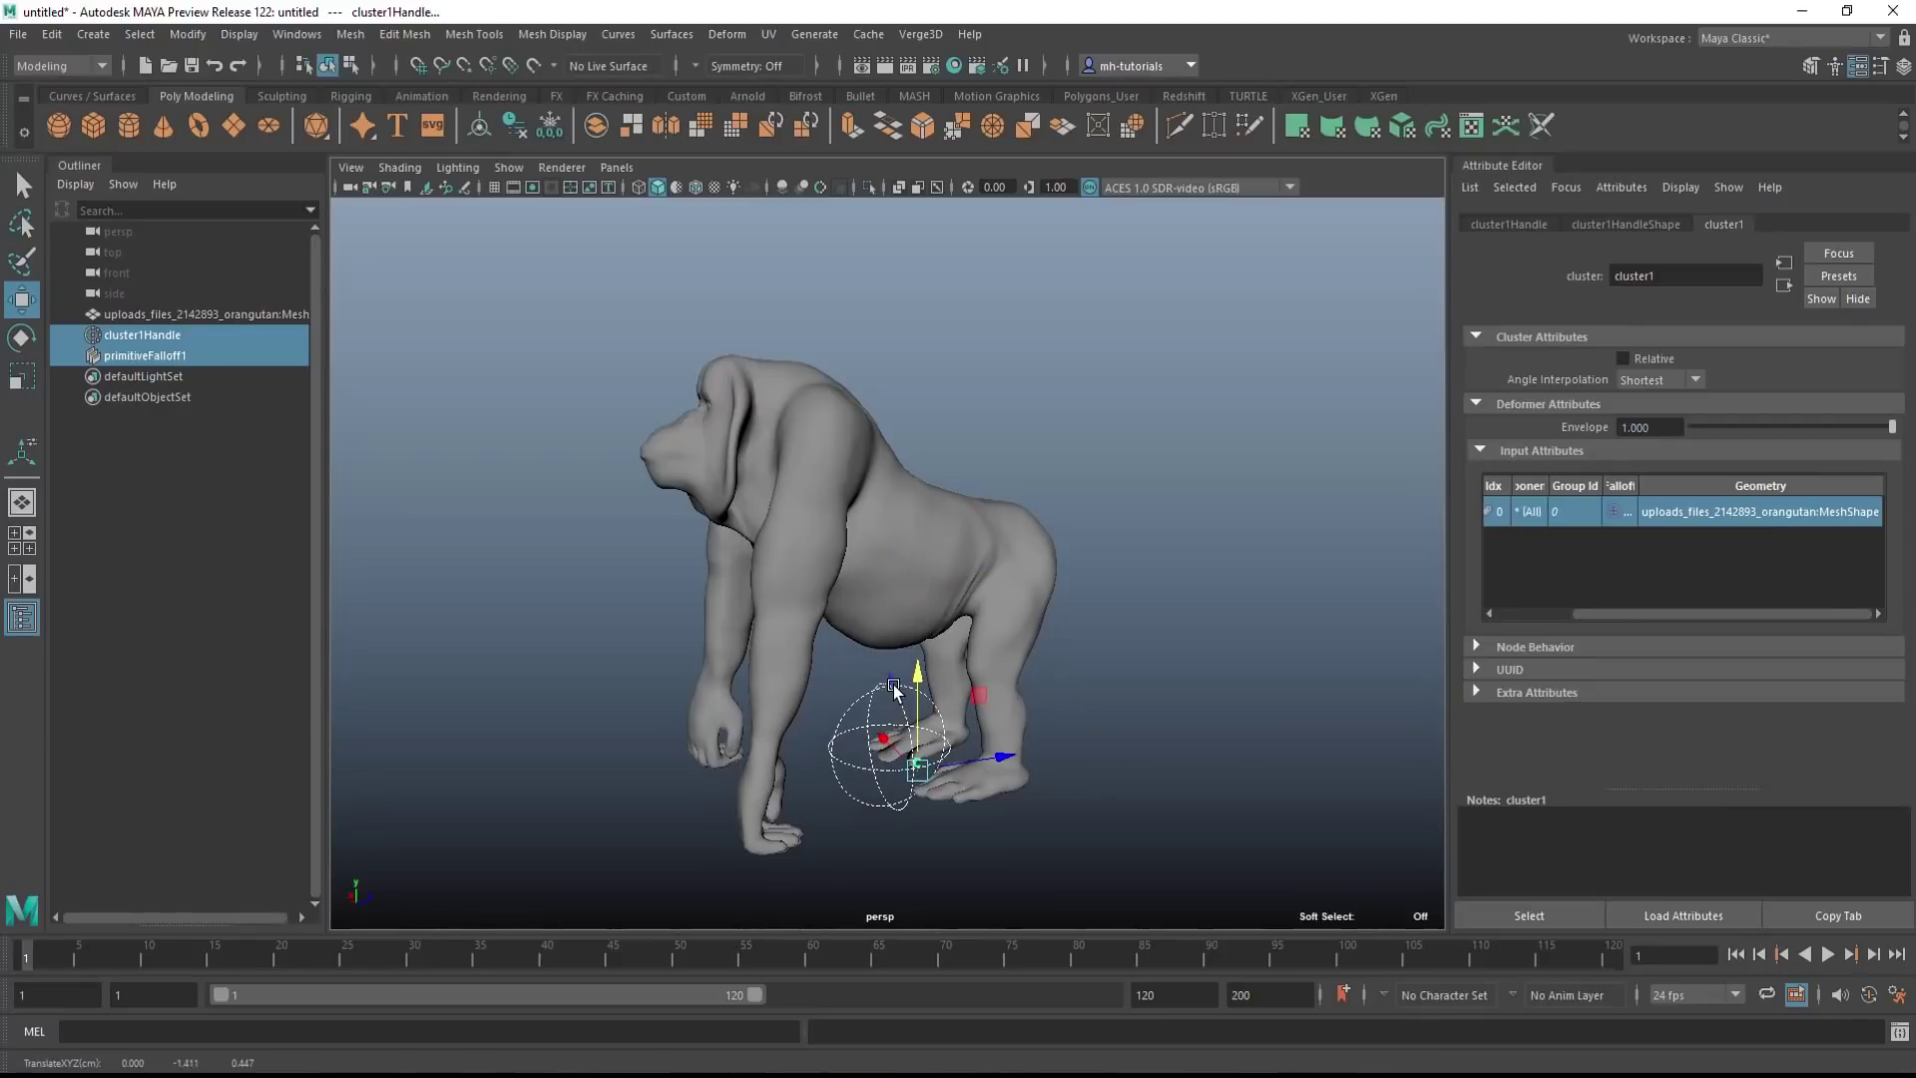
# Move the cluster handle and falloff up to the orangutan's belly, enlarge them, and raise them into the torso
pyautogui.scroll(5, 1339, 774)
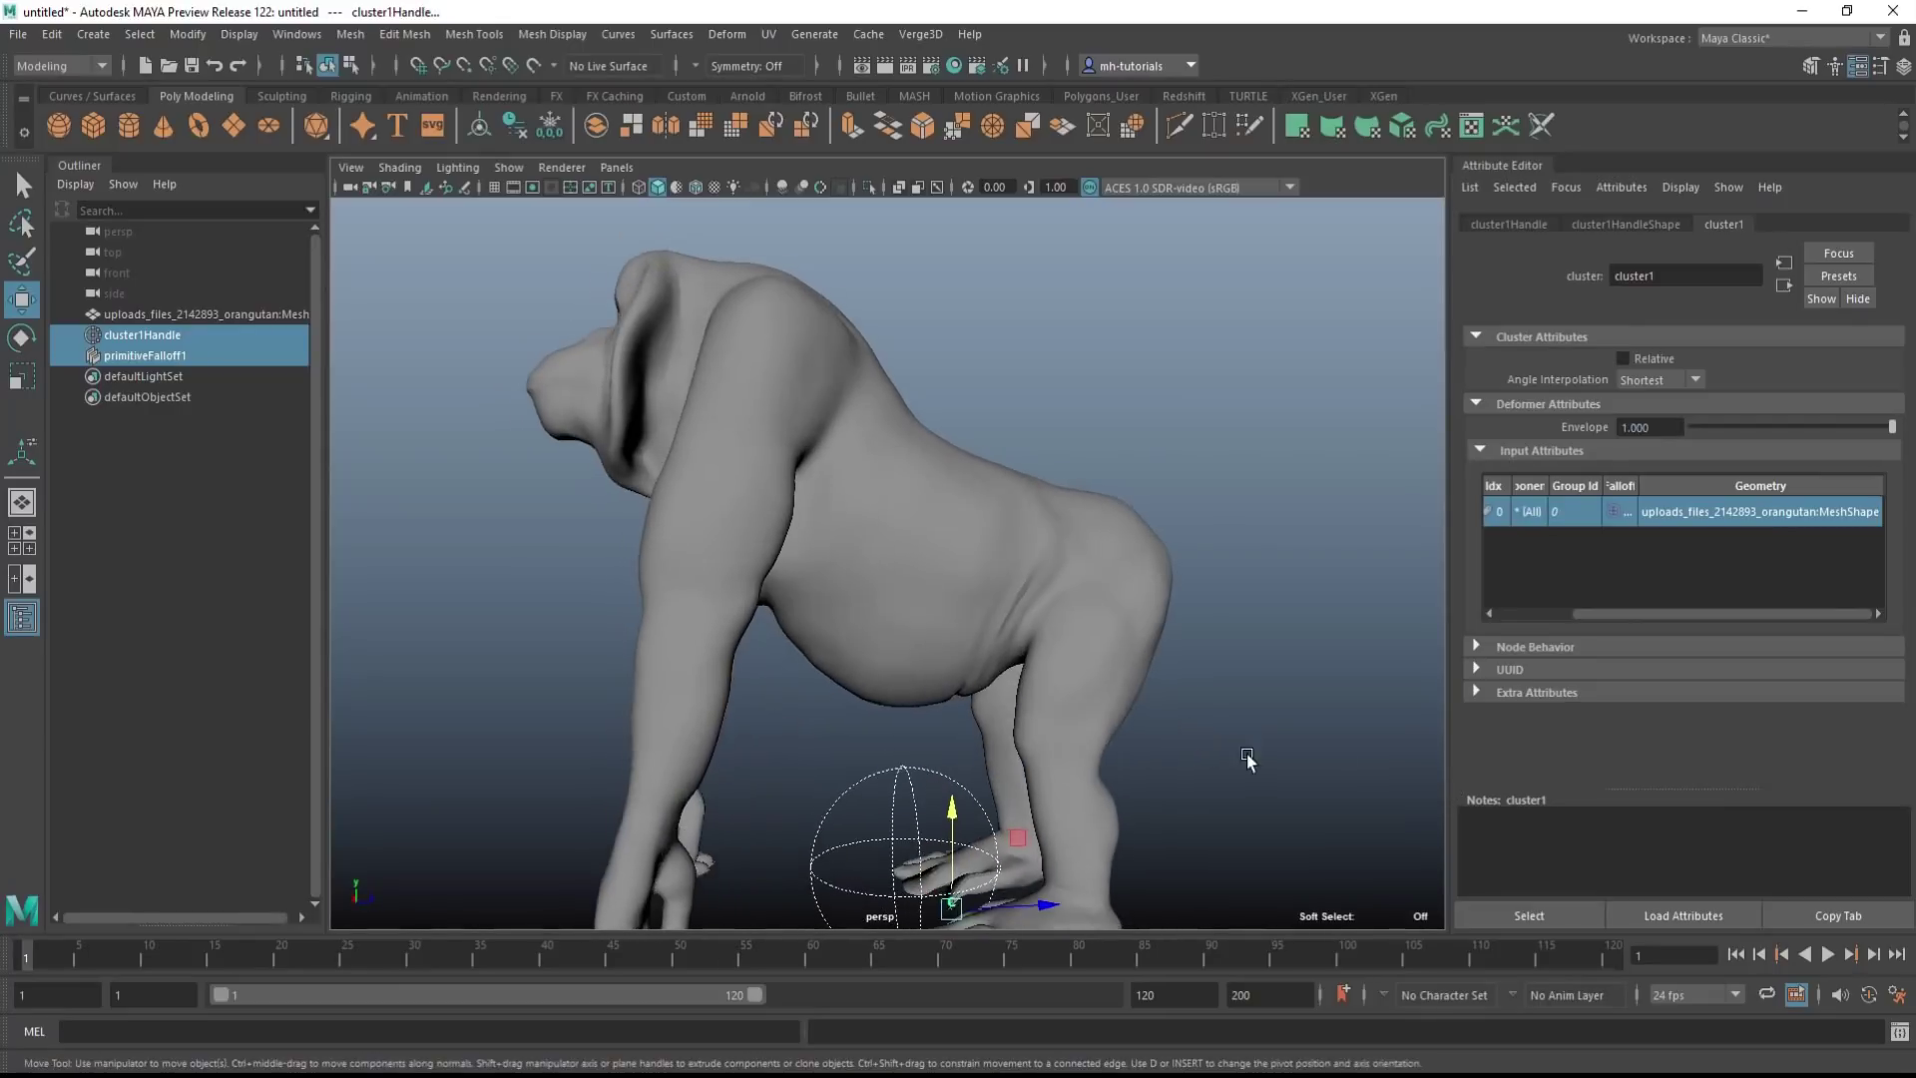
pyautogui.keyDown('alt'); pyautogui.moveTo(1254, 672); pyautogui.dragTo(938, 624); pyautogui.keyUp('alt')
pyautogui.moveTo(938, 555); pyautogui.dragTo(949, 452)
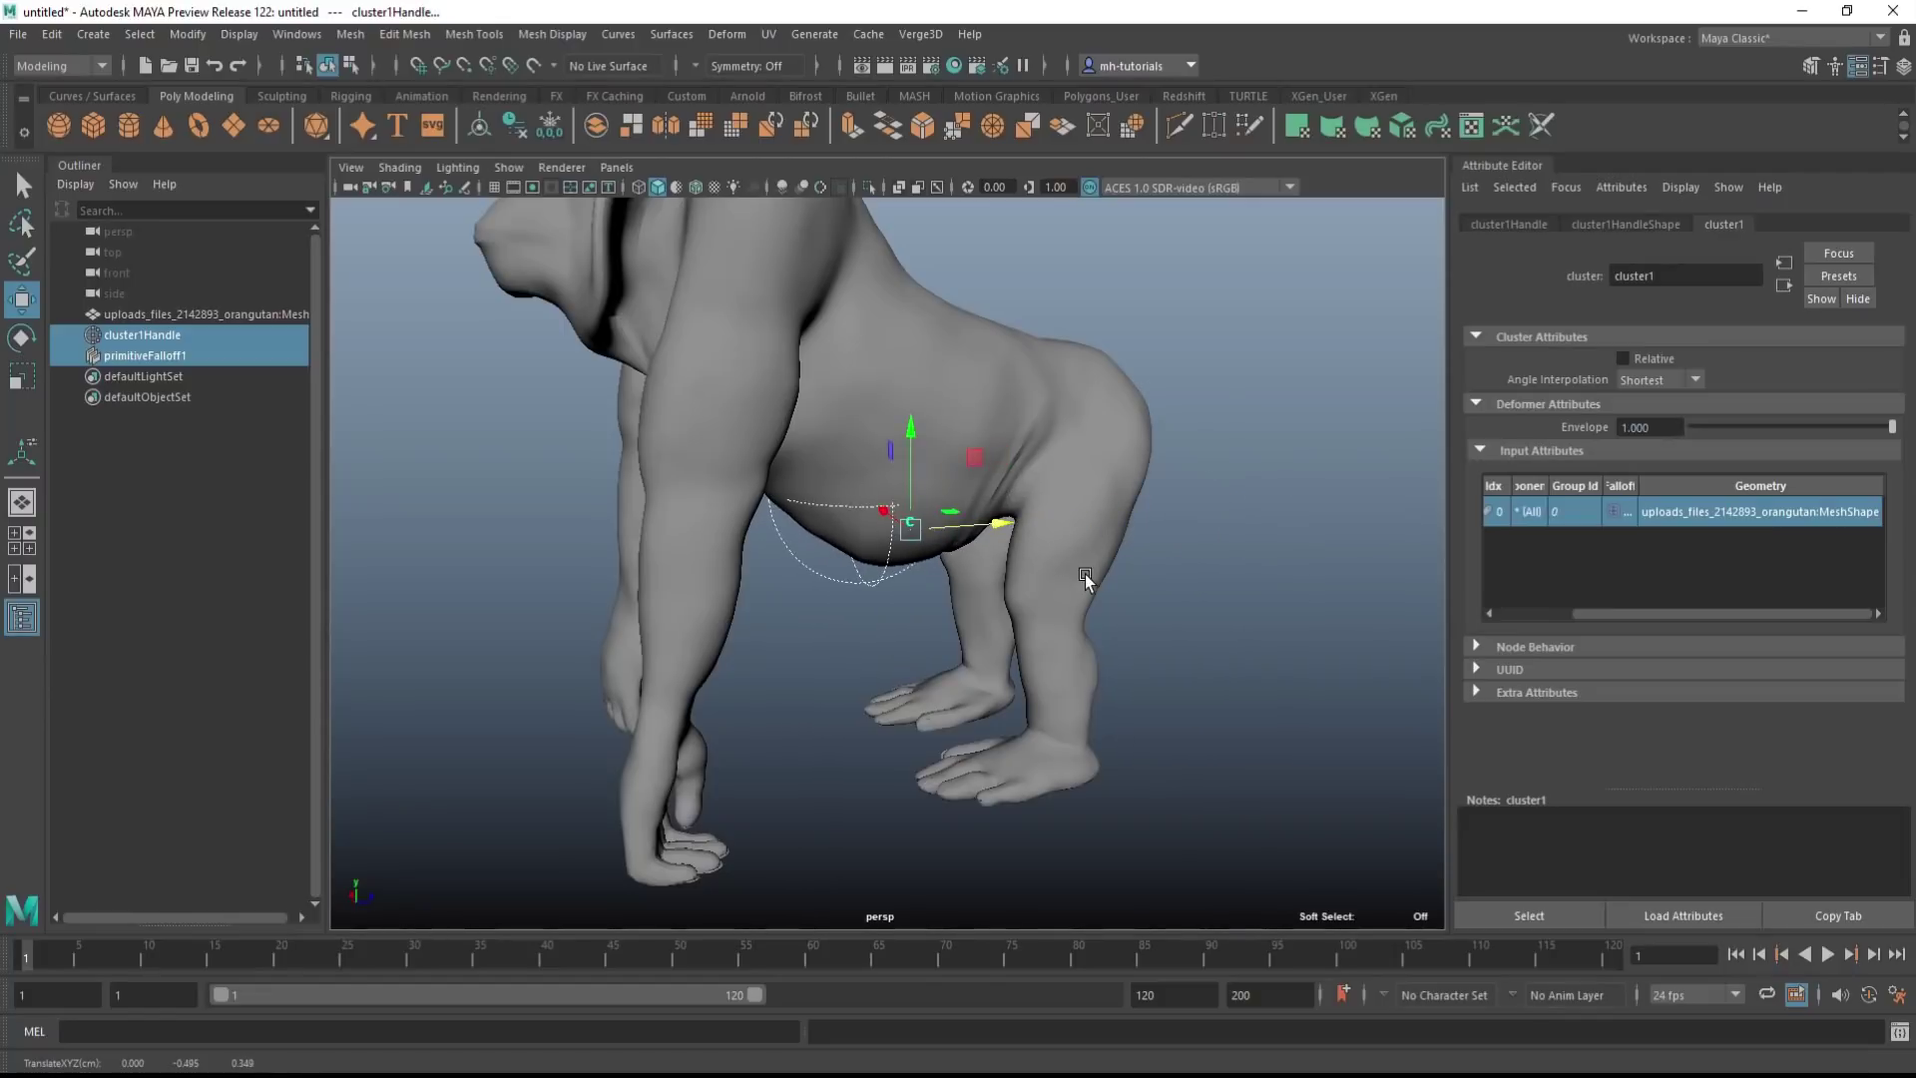
pyautogui.press('r')
pyautogui.moveTo(931, 529); pyautogui.dragTo(978, 533)
pyautogui.press('w')
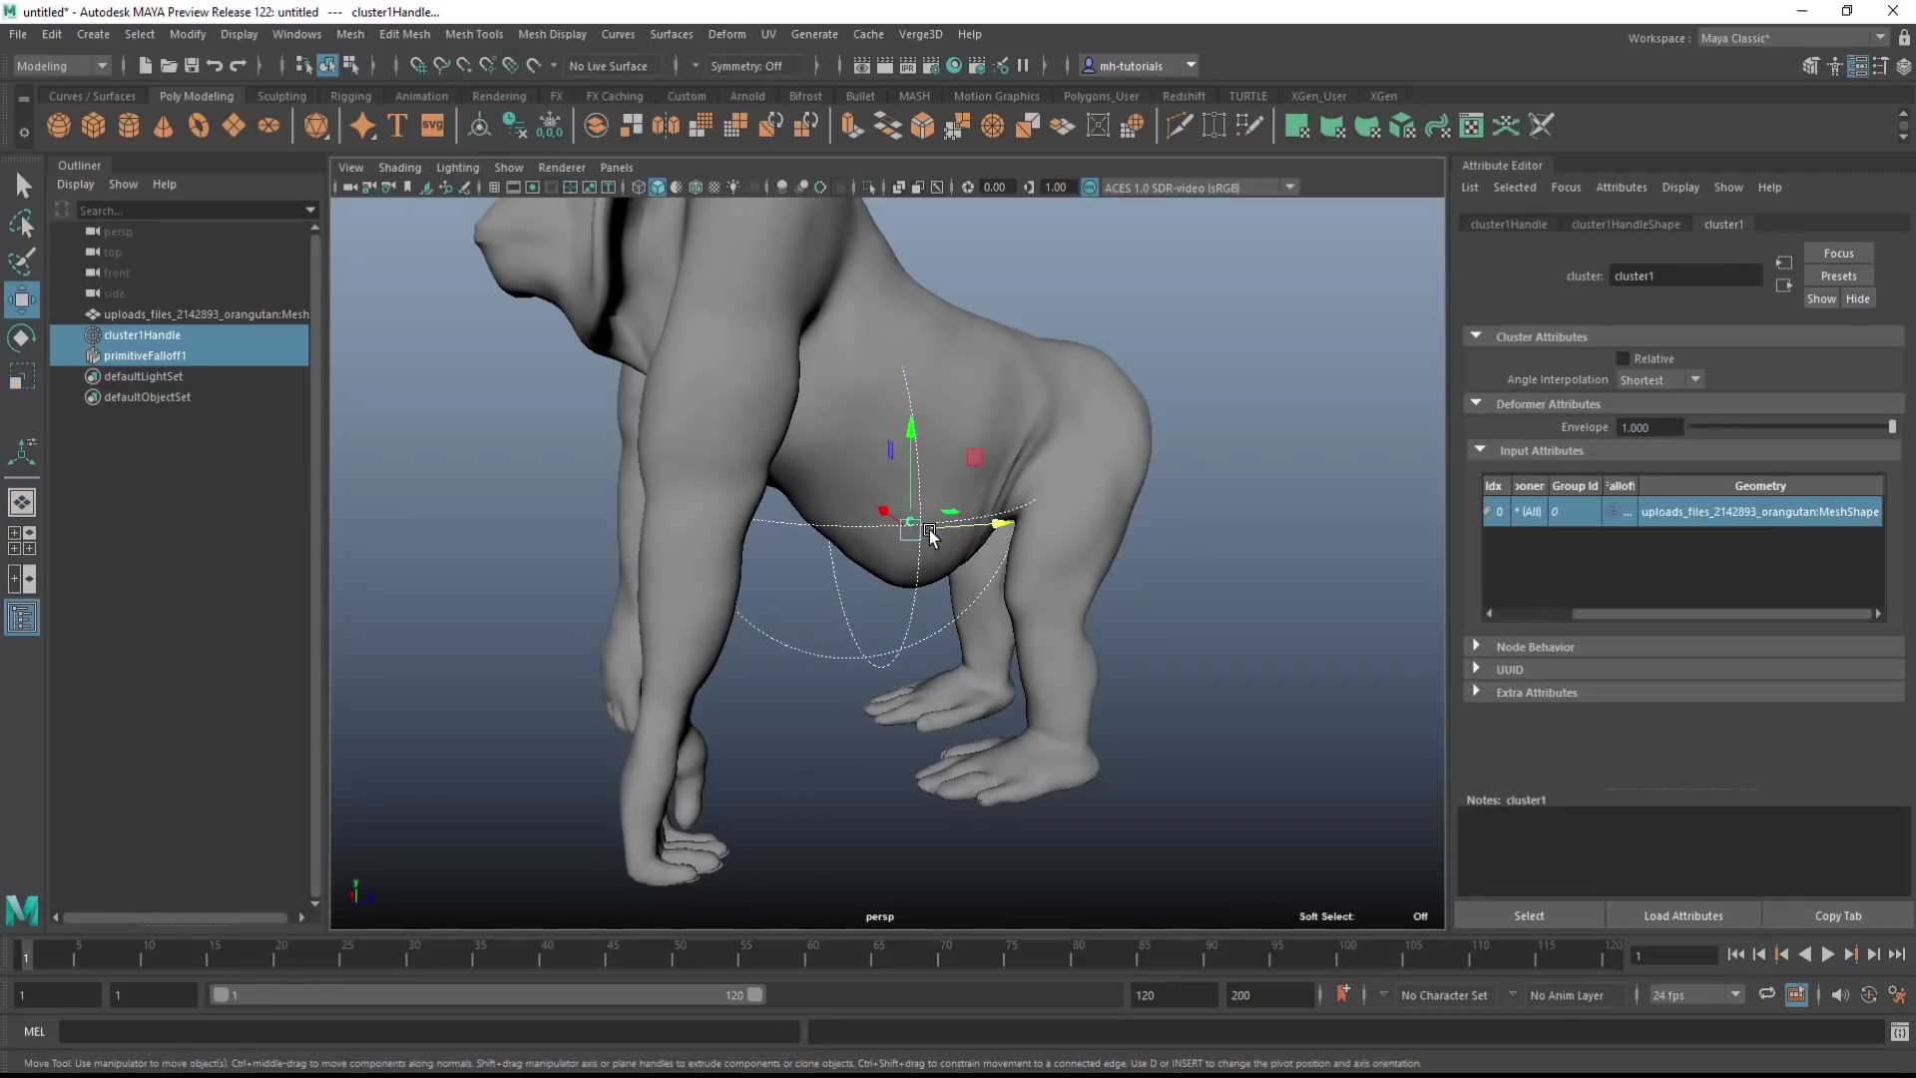
pyautogui.moveTo(909, 424); pyautogui.dragTo(931, 337)
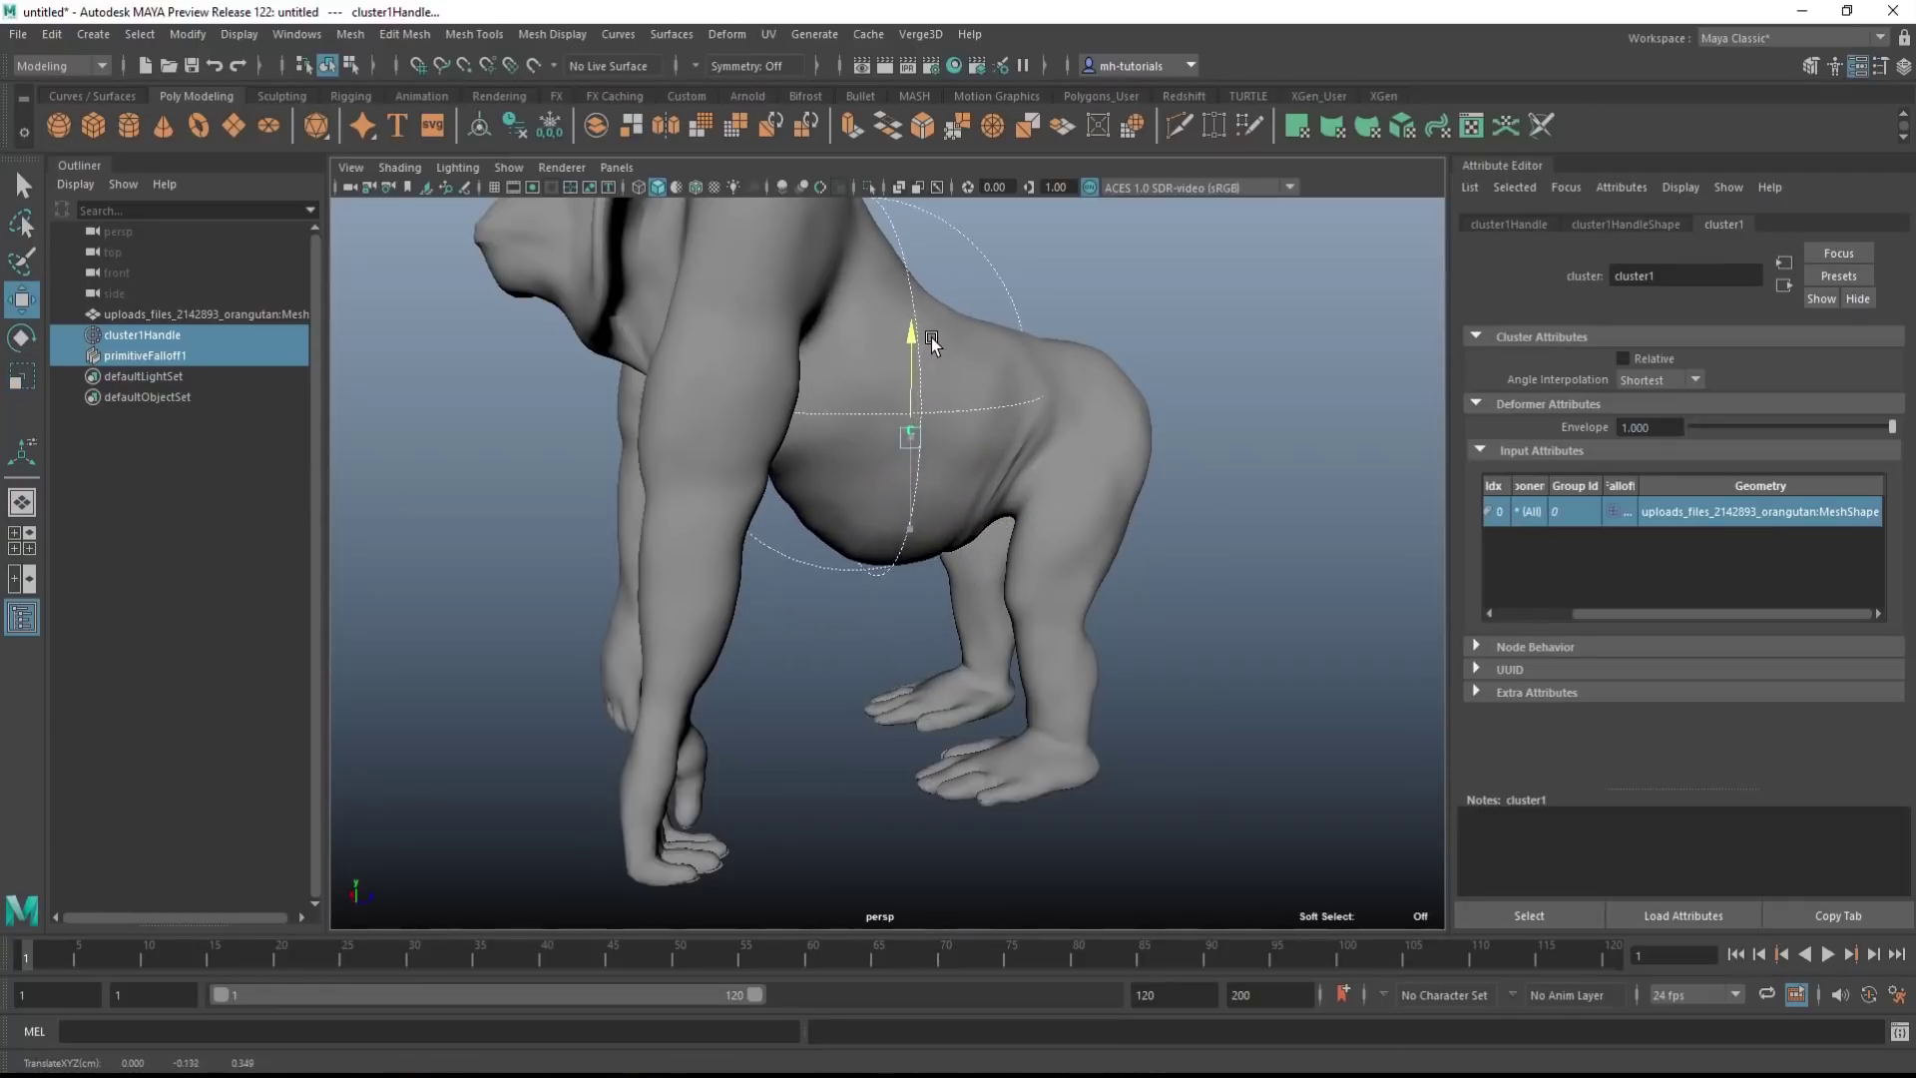
# Adjust the cluster and falloff height, and shift them back along the torso to deform the area near the hips
pyautogui.keyDown('alt'); pyautogui.moveTo(1094, 645); pyautogui.dragTo(1027, 637); pyautogui.keyUp('alt')
pyautogui.moveTo(927, 381); pyautogui.dragTo(961, 355)
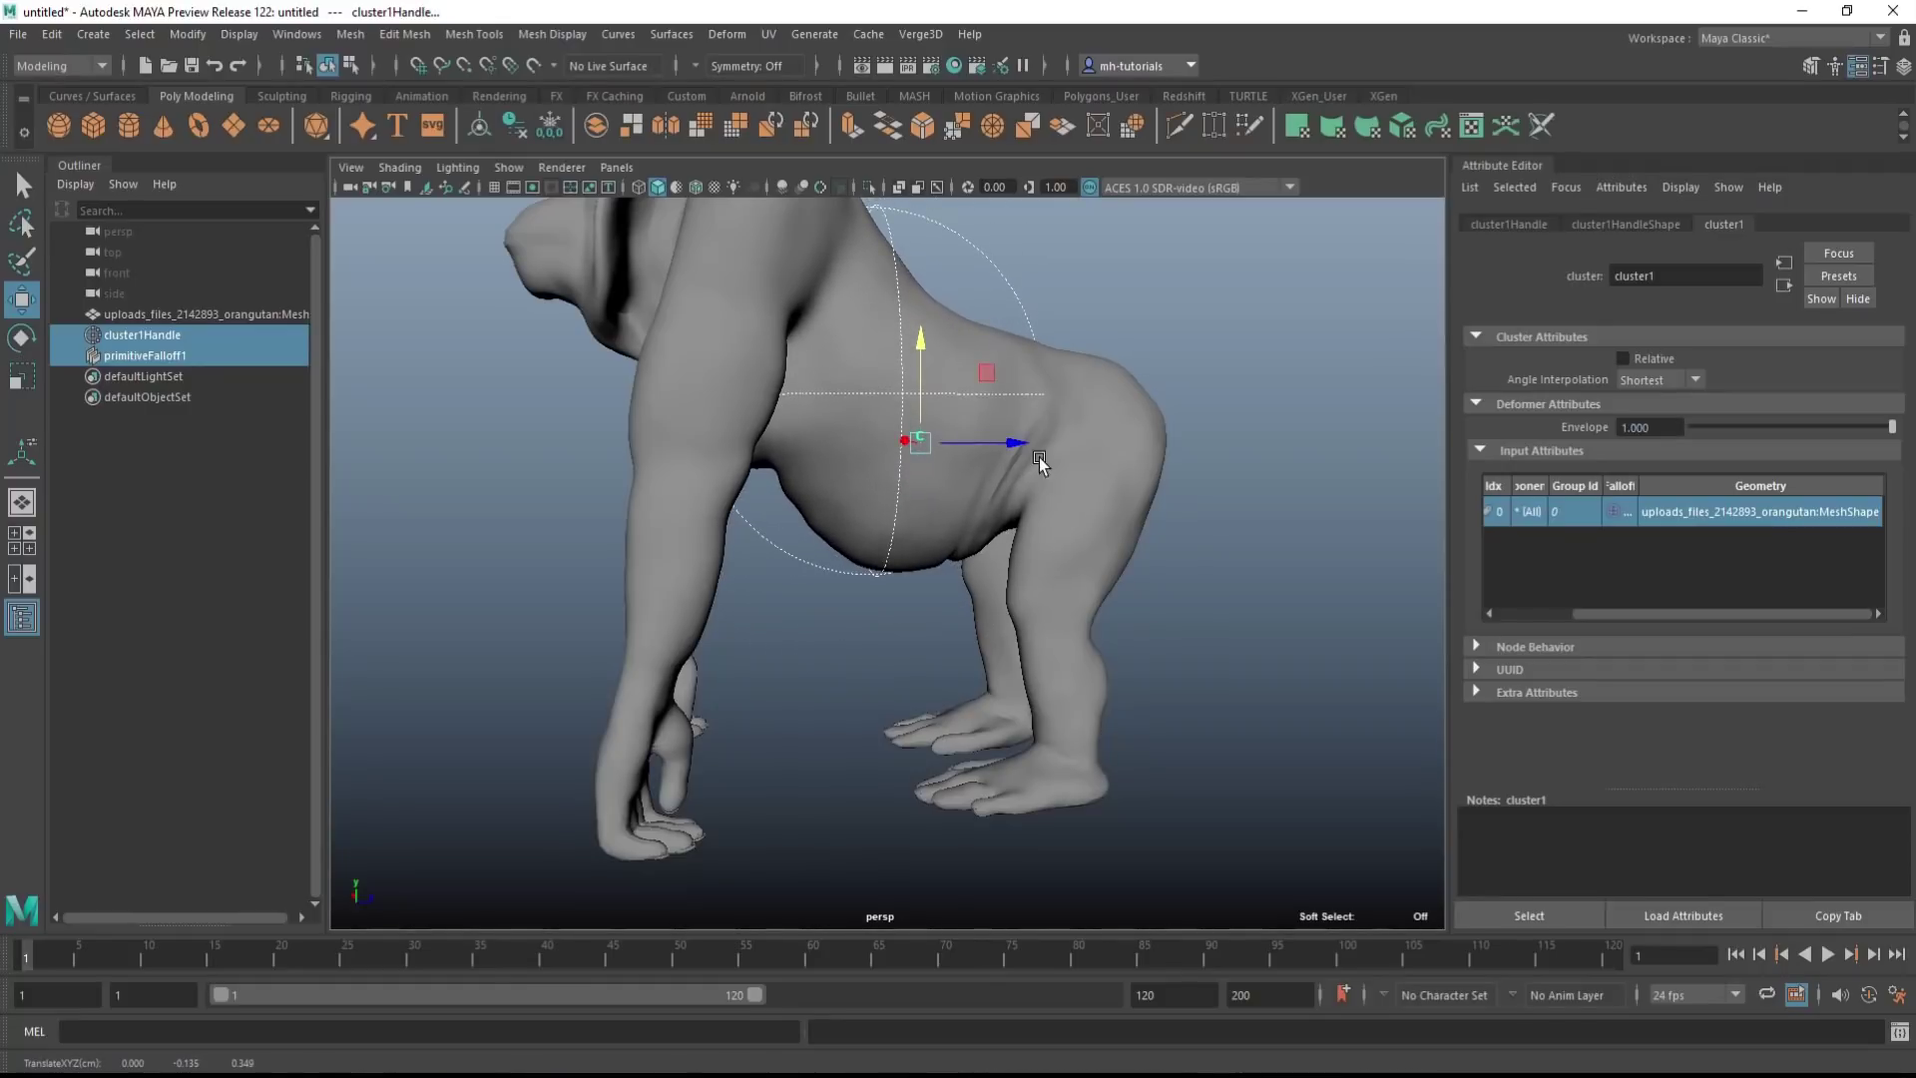
pyautogui.moveTo(1022, 446); pyautogui.dragTo(1098, 479)
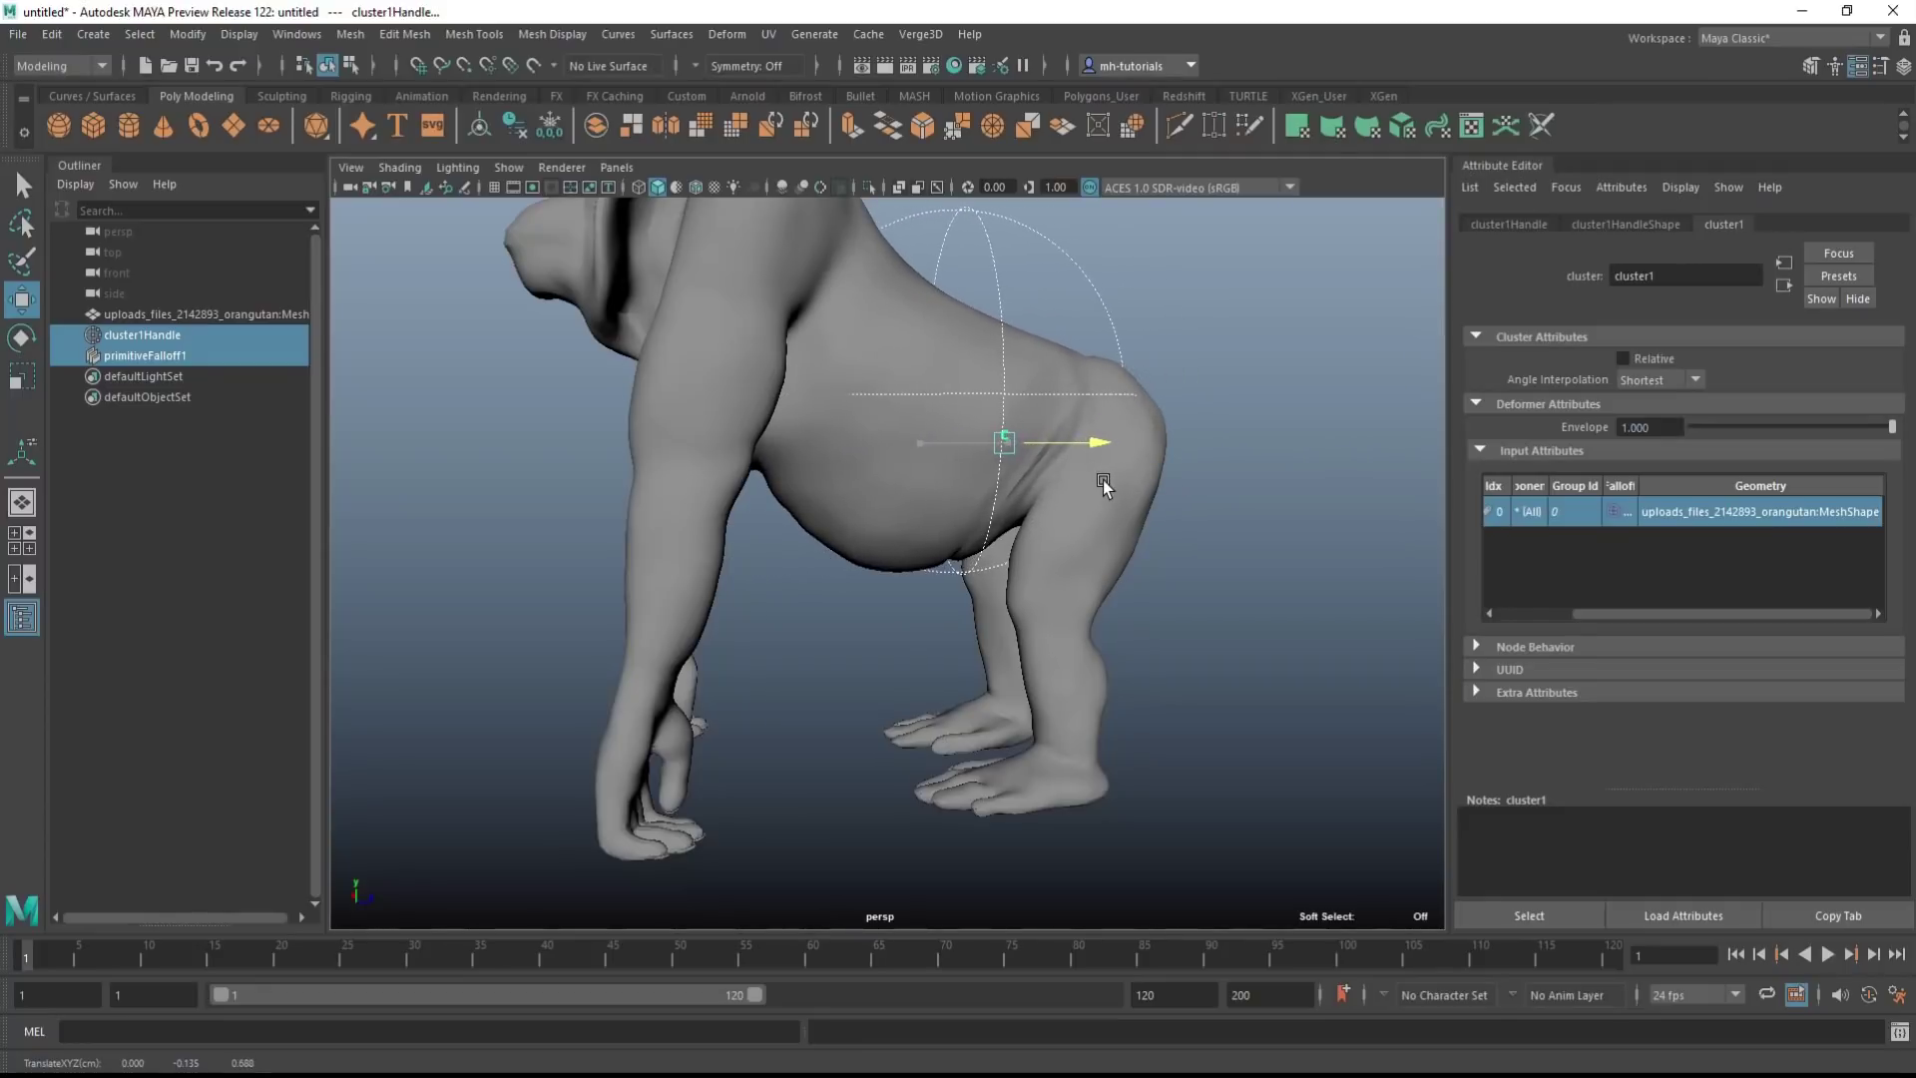
pyautogui.moveTo(1004, 344); pyautogui.dragTo(1006, 344)
# Examine the orangutan and its cluster falloff from the side and from the front
pyautogui.scroll(2, 509, 522)
pyautogui.scroll(-2, 506, 524)
pyautogui.scroll(-3, 507, 526)
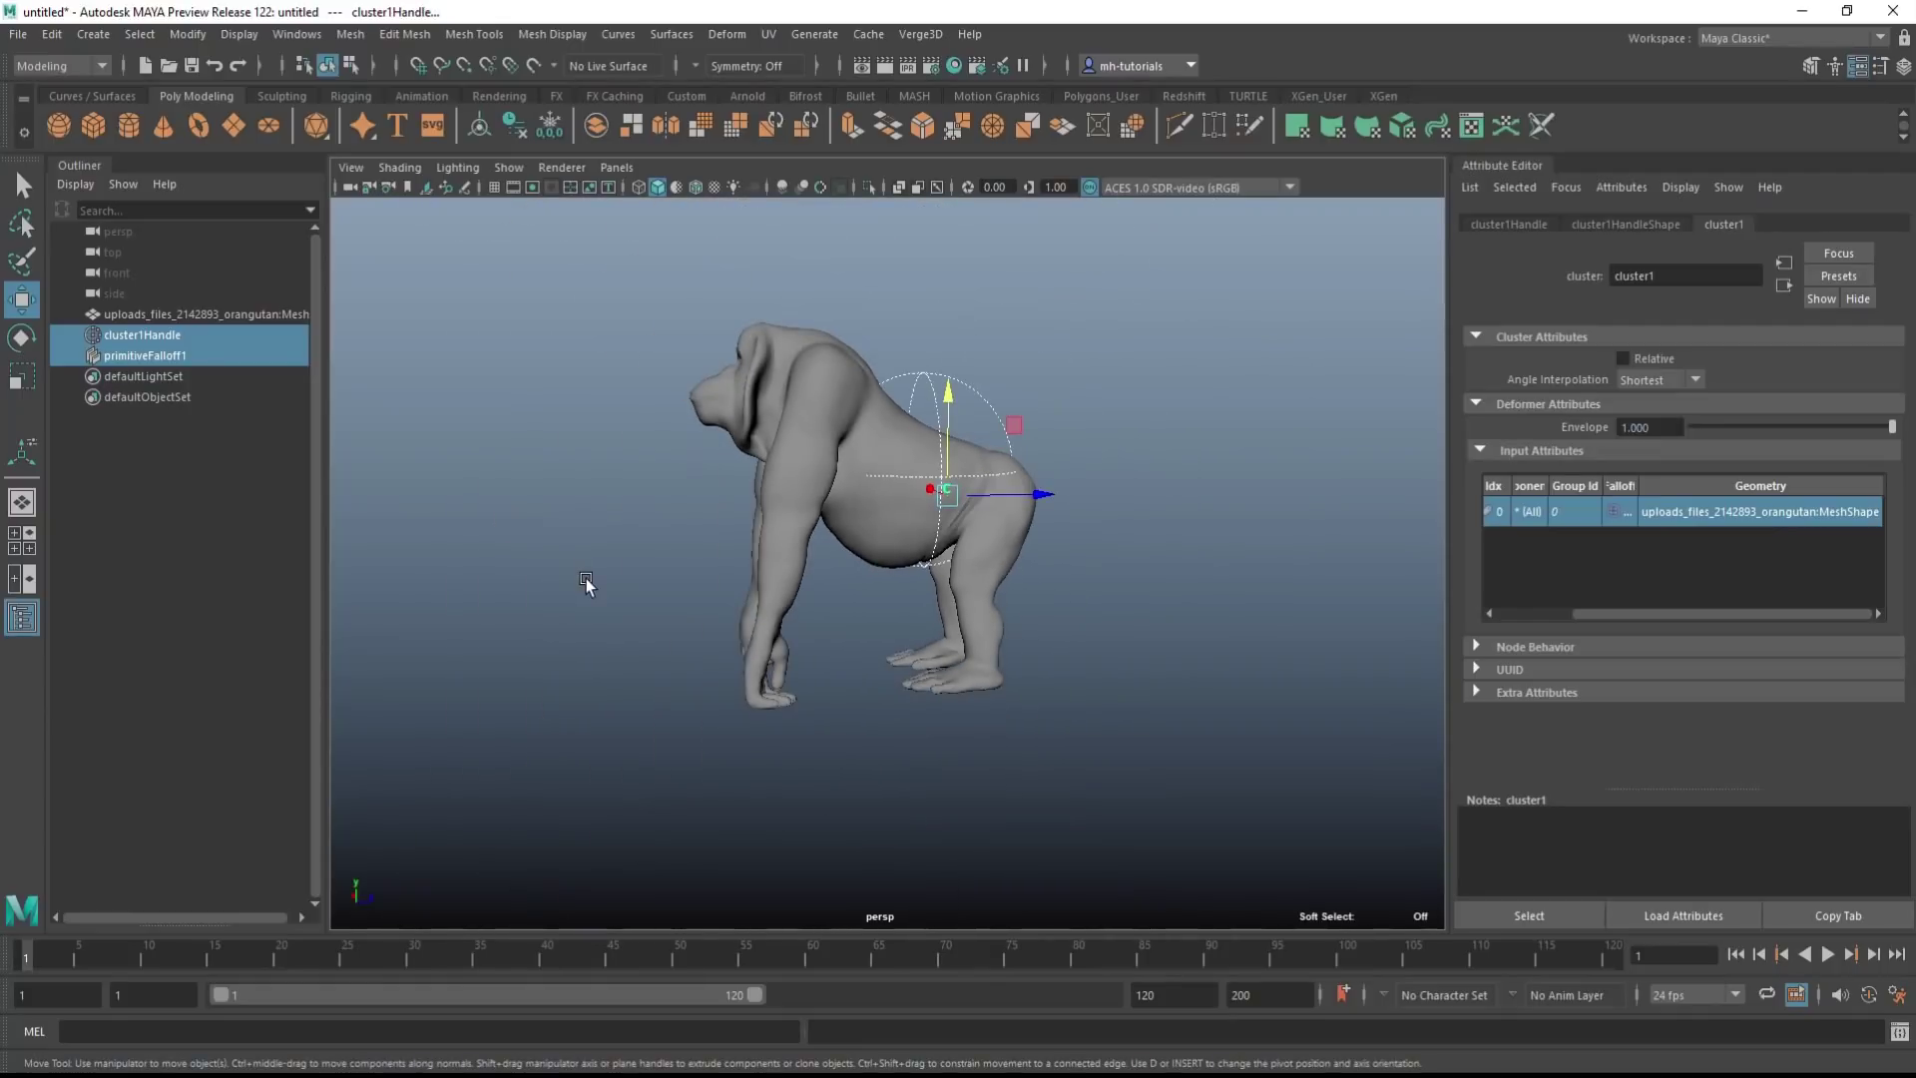
pyautogui.keyDown('alt'); pyautogui.moveTo(577, 573); pyautogui.dragTo(658, 583); pyautogui.keyUp('alt')
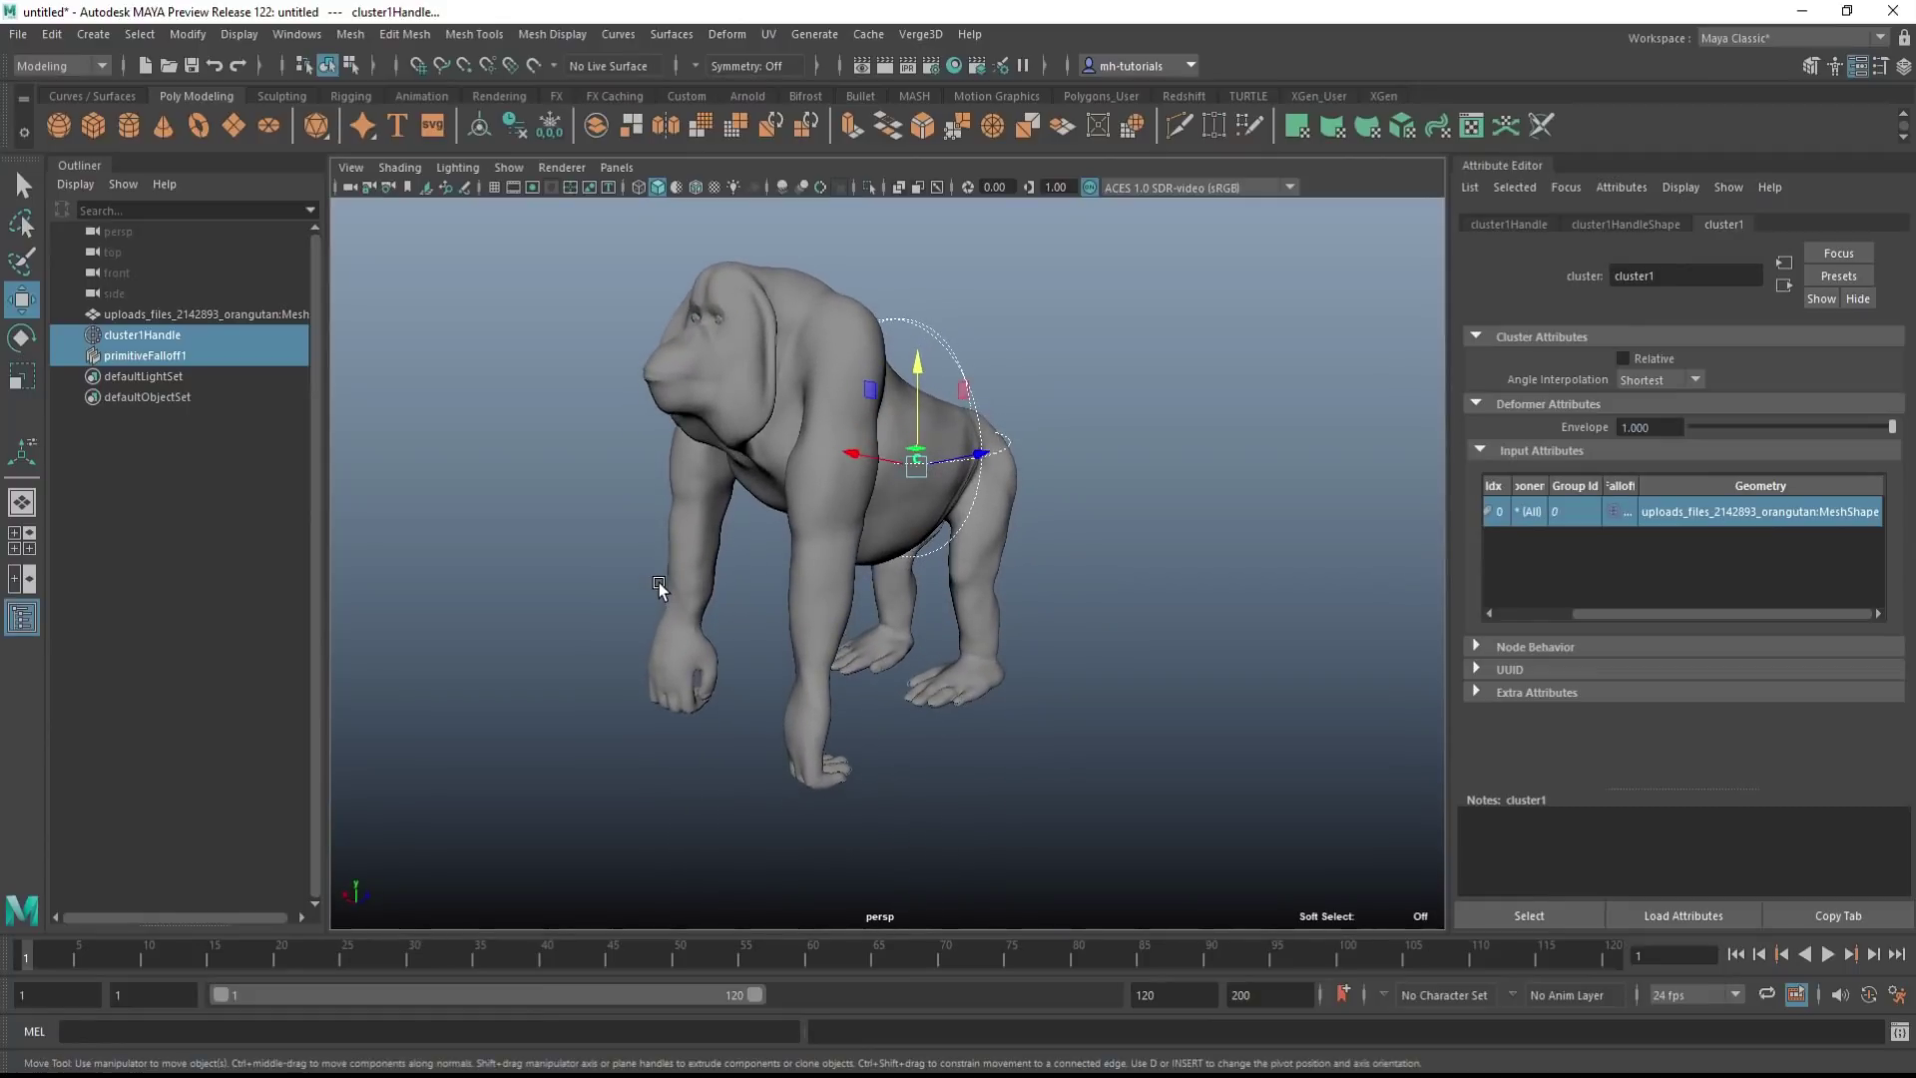
pyautogui.keyDown('alt'); pyautogui.moveTo(621, 527); pyautogui.dragTo(686, 589, button='middle'); pyautogui.keyUp('alt')
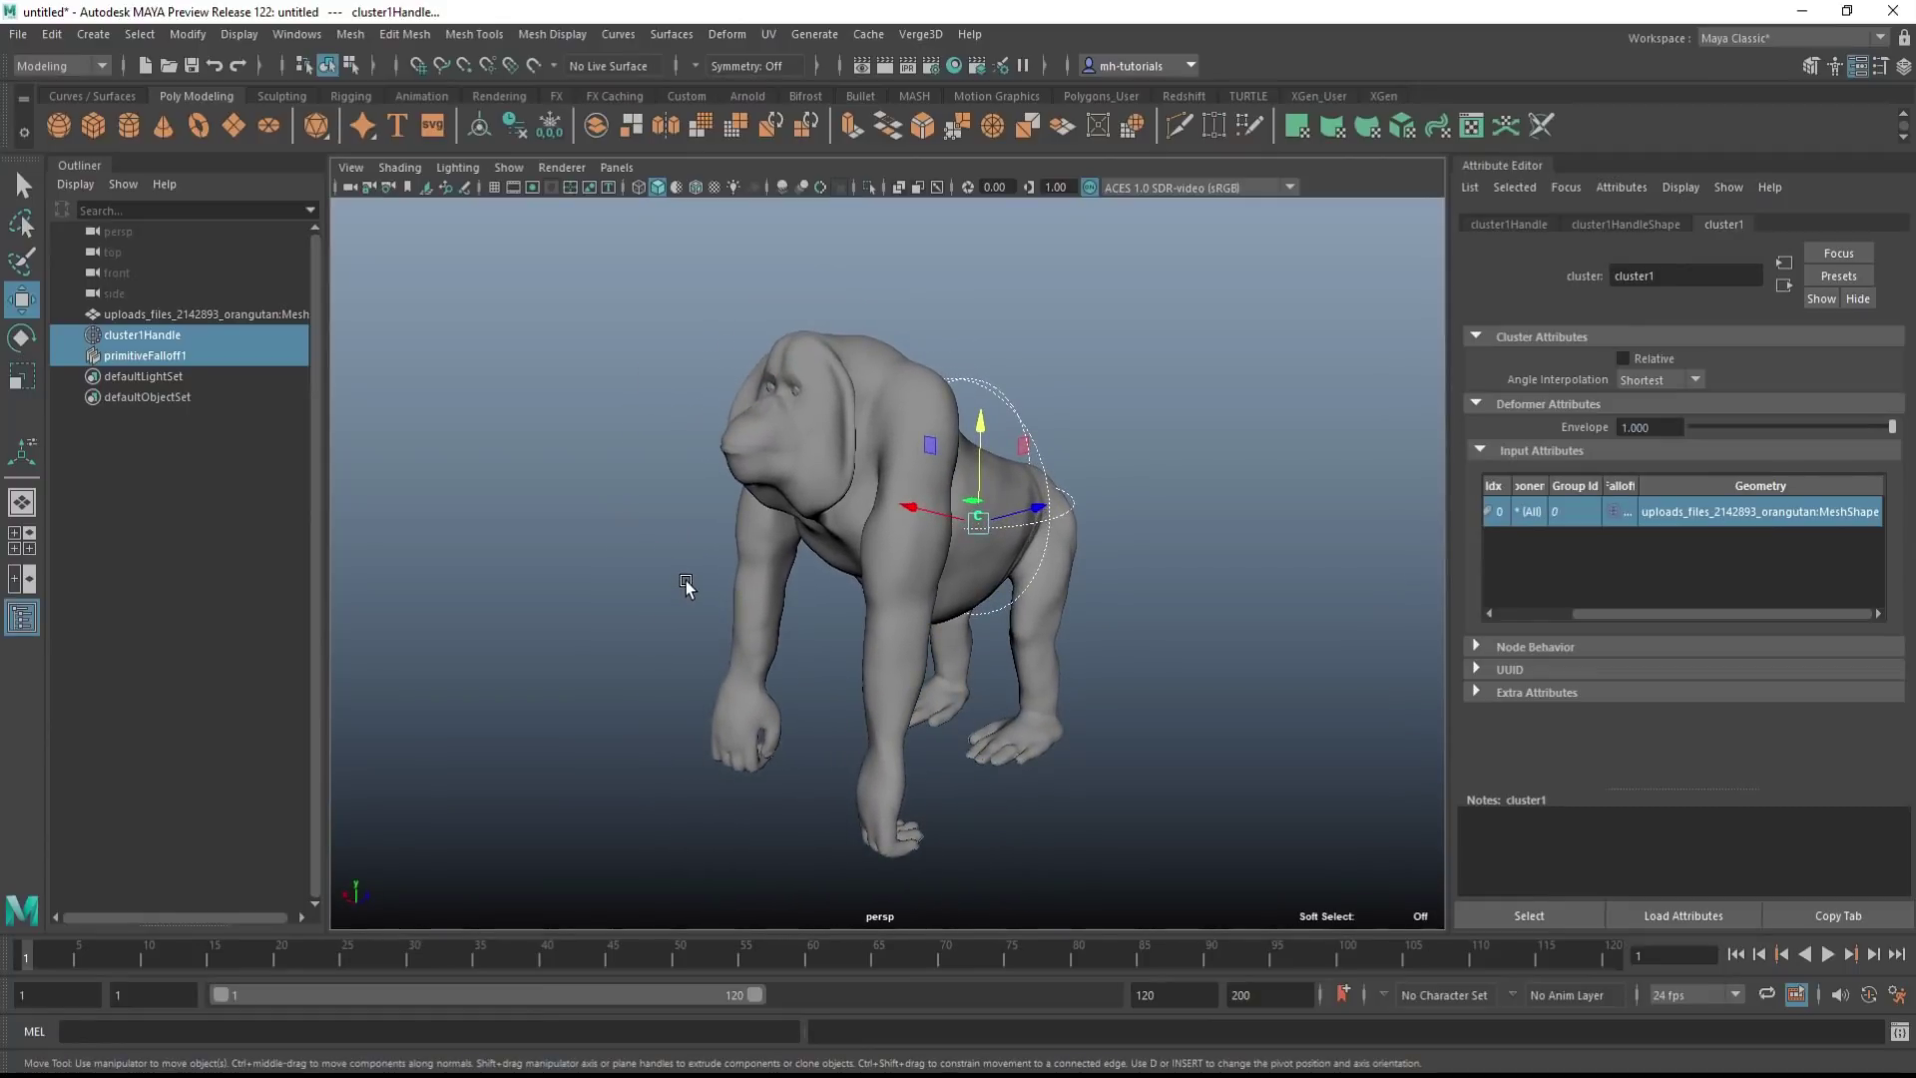
pyautogui.scroll(2, 689, 581)
pyautogui.scroll(-3, 691, 578)
pyautogui.scroll(2, 758, 596)
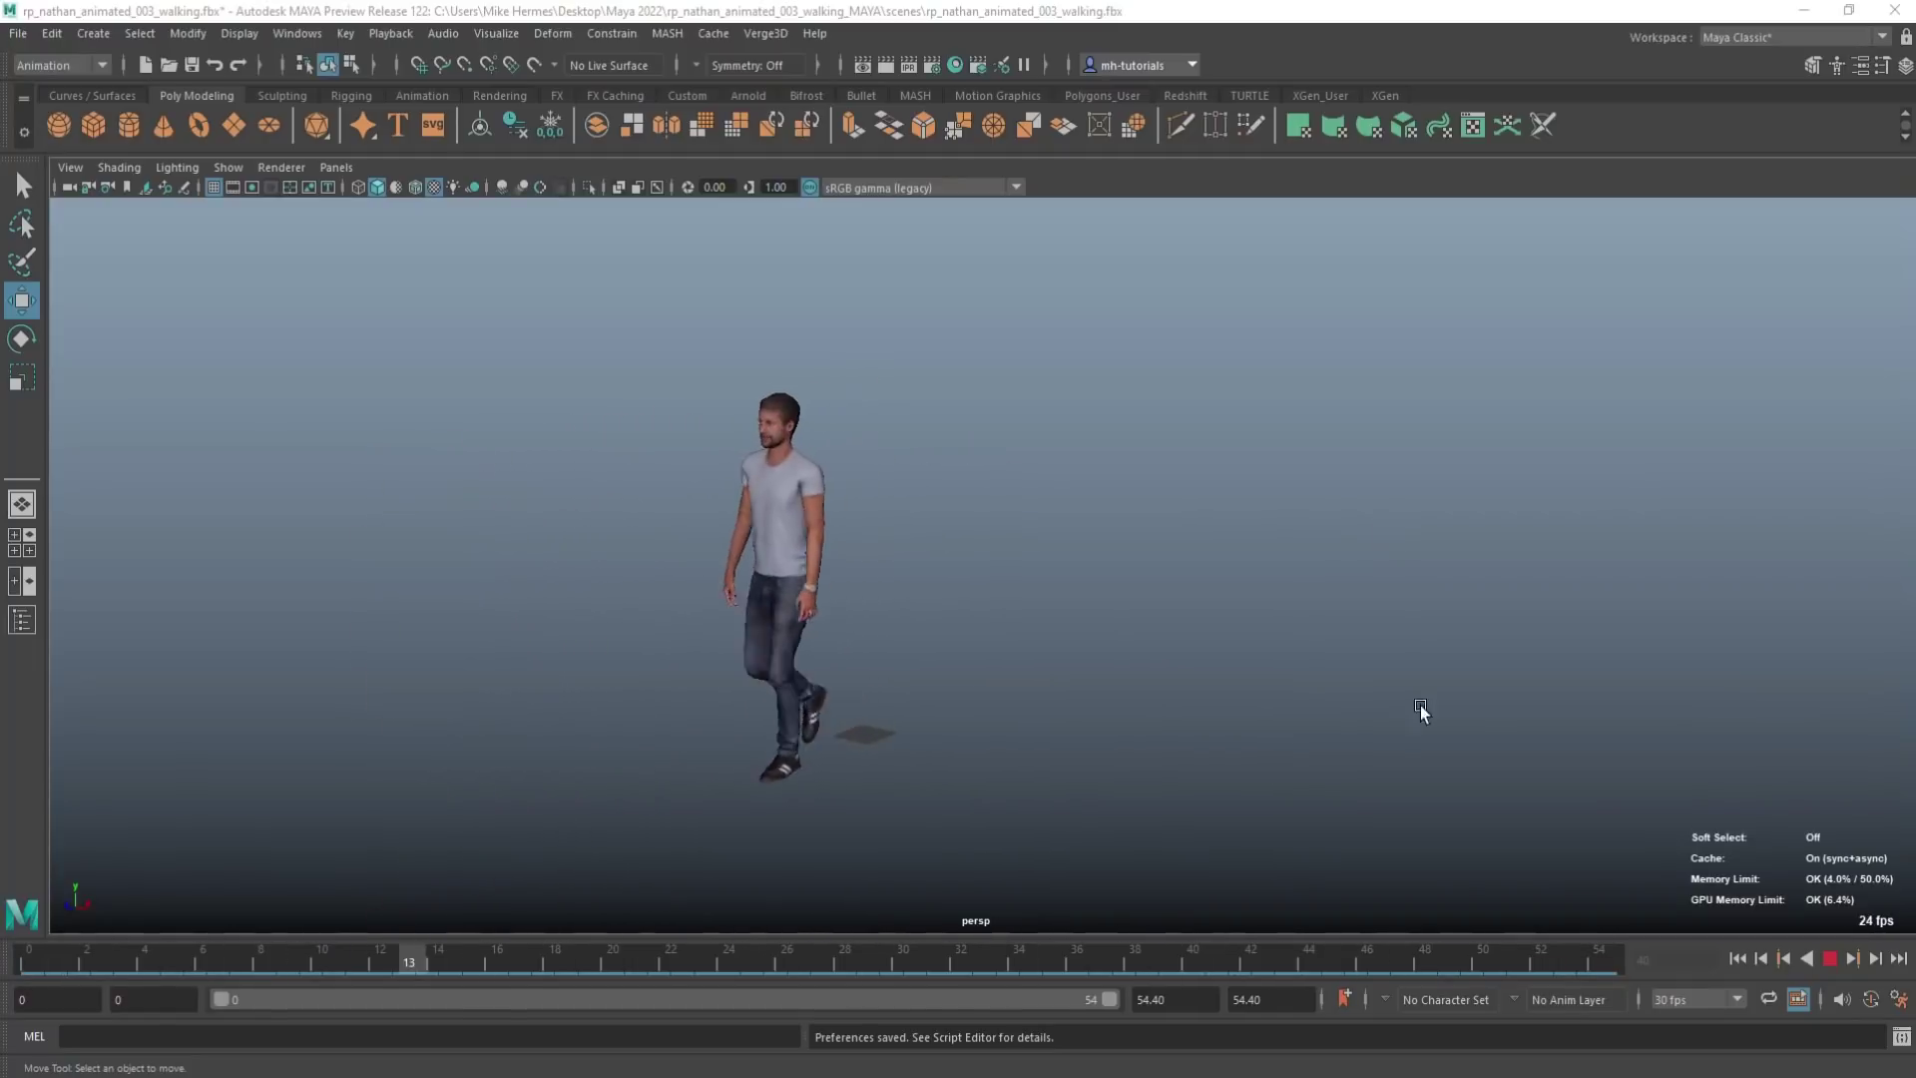
# Stop the walk animation at frame 0, and save the Time Slider preferences with the playback speed at 24 fps x 1
pyautogui.click(1829, 961)
pyautogui.click(1737, 960)
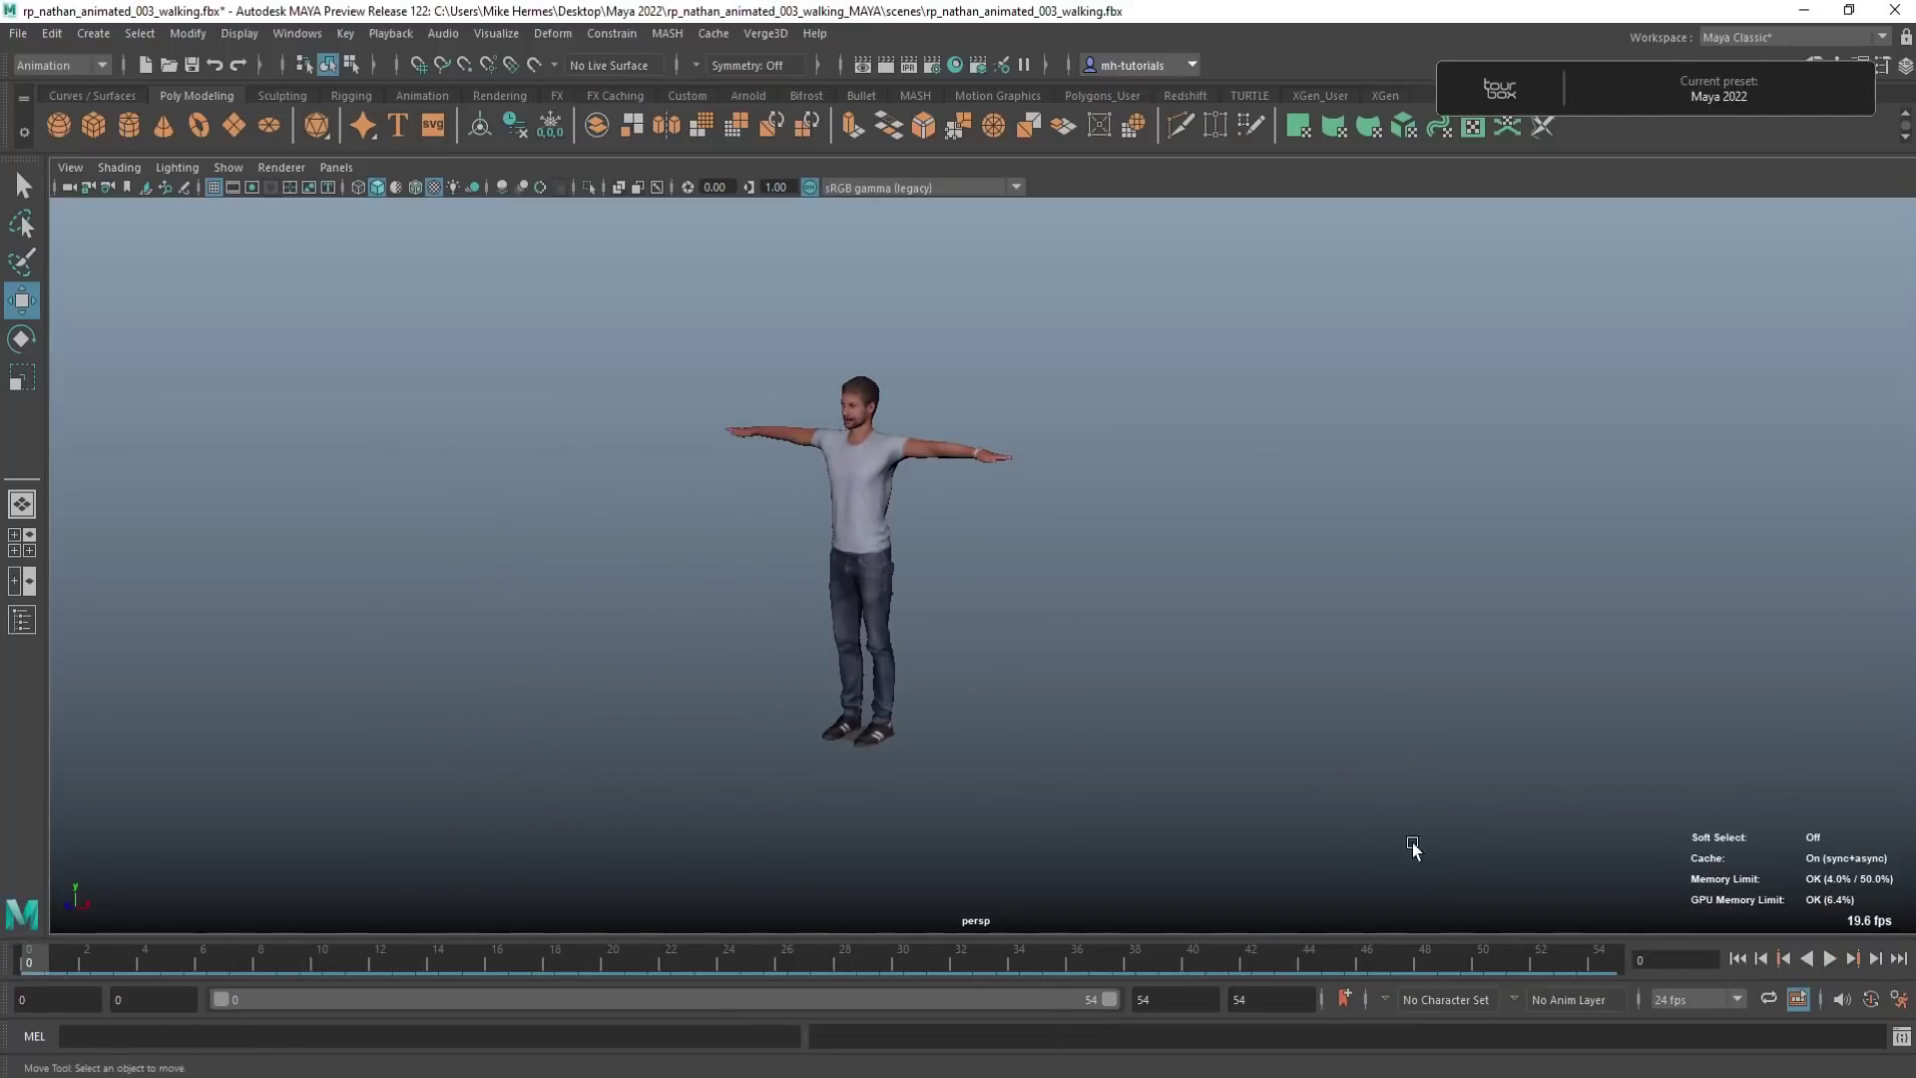
pyautogui.click(1899, 1000)
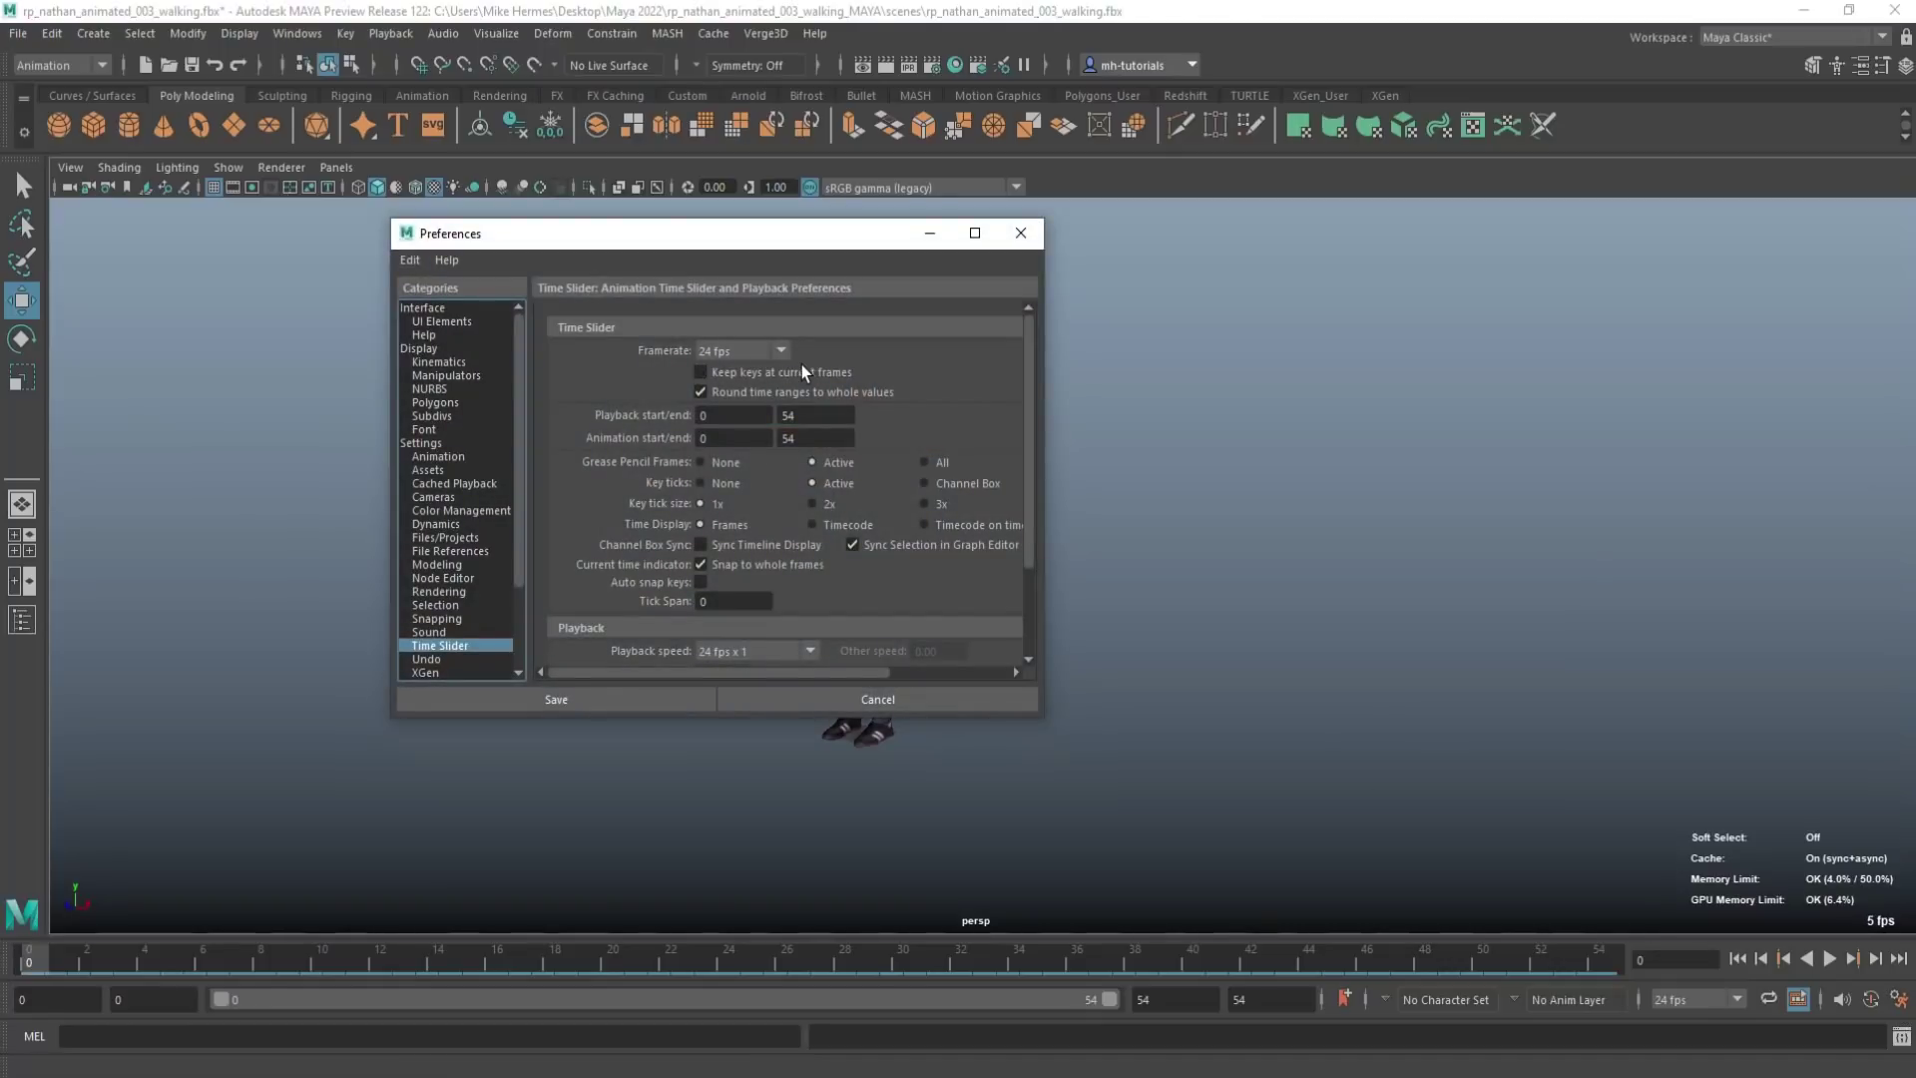
pyautogui.scroll(-3, 823, 466)
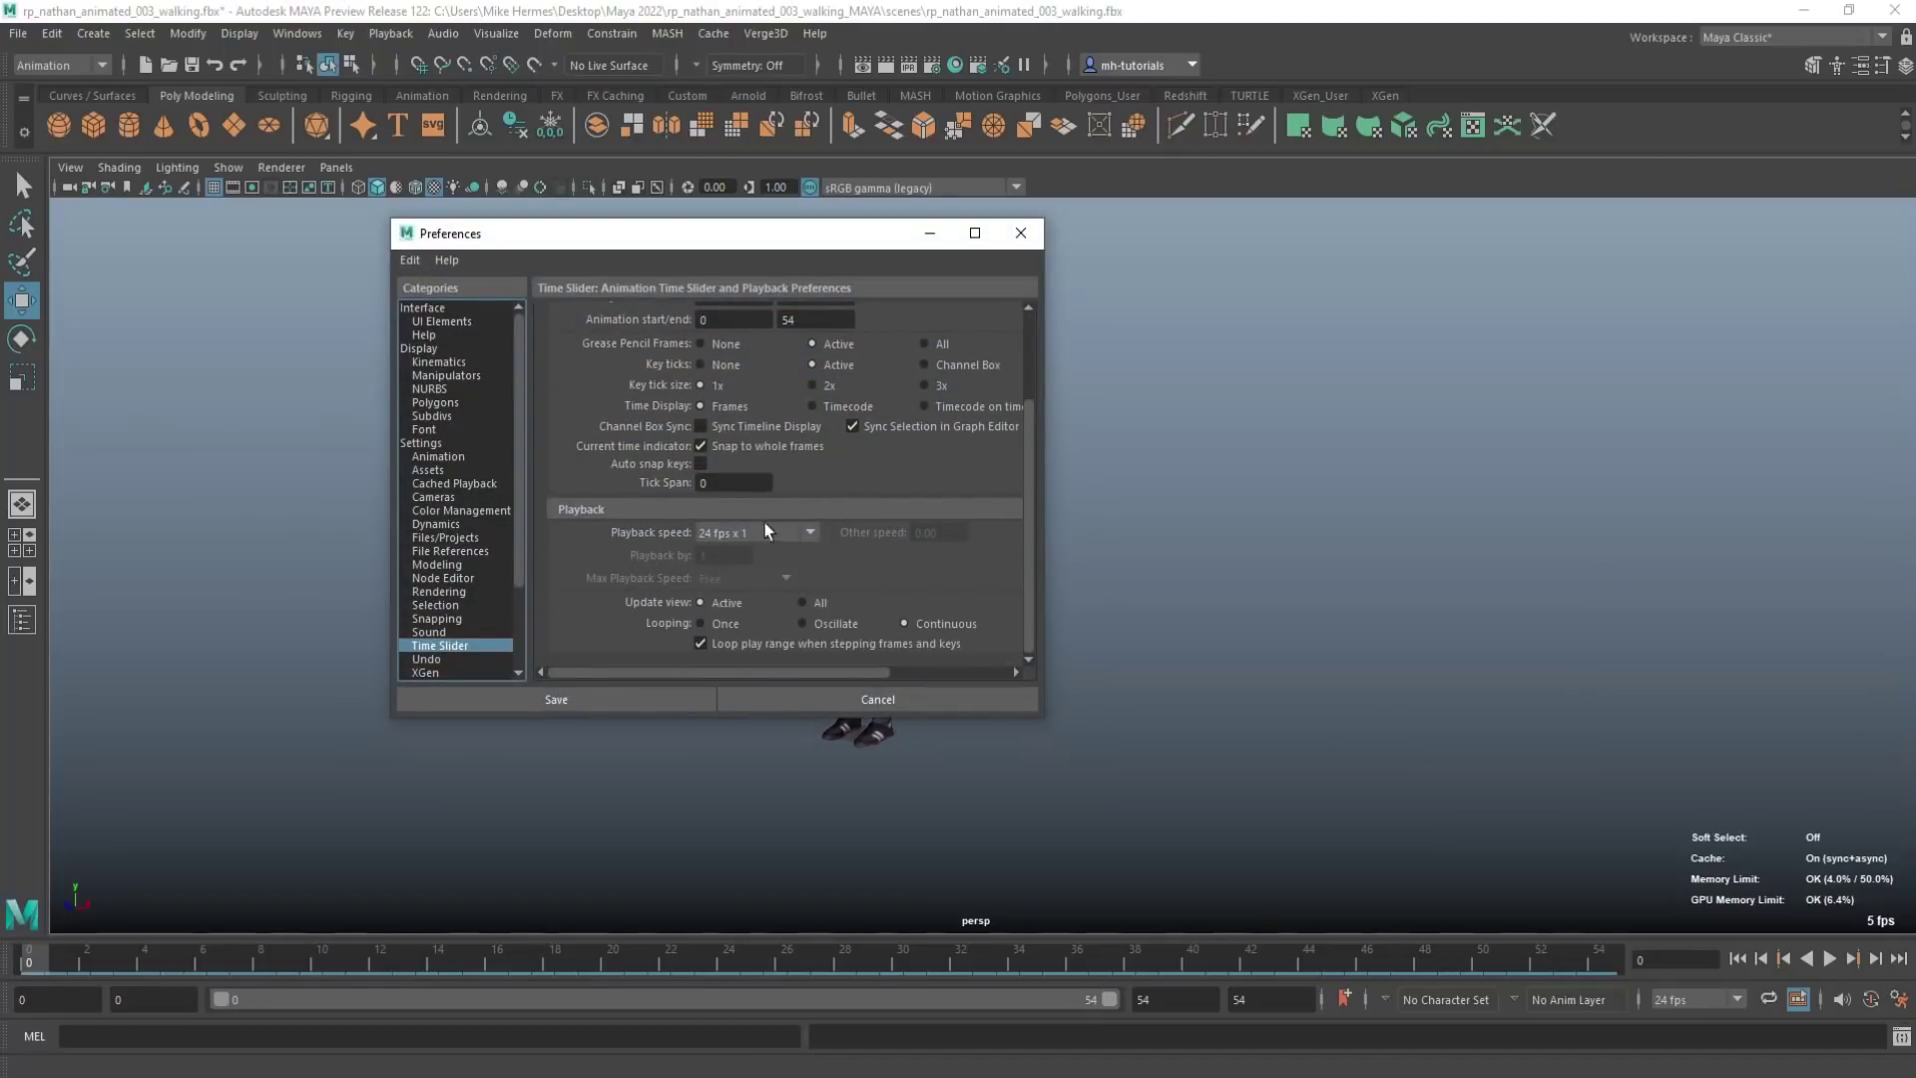
pyautogui.click(588, 704)
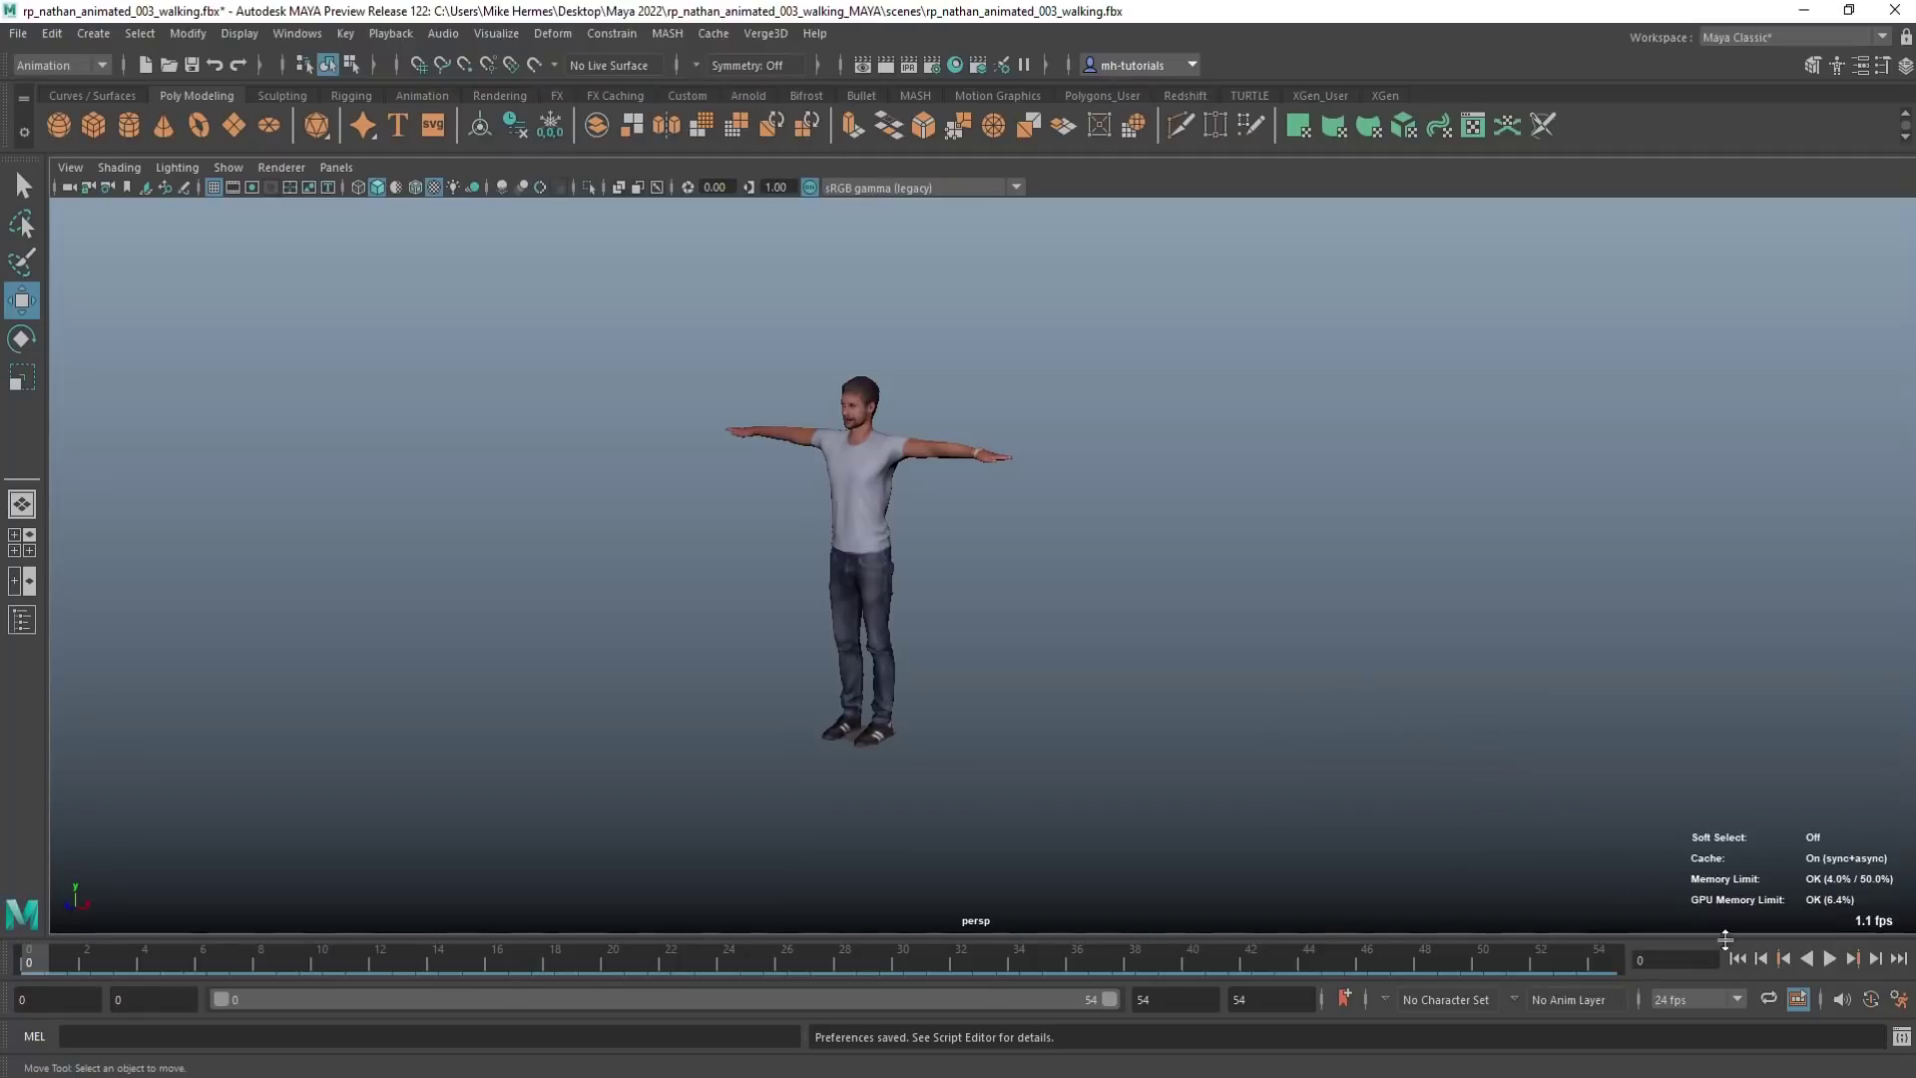
# Play the walk animation with Cached Playback disabled, and re-enable Cached Playback while it runs
pyautogui.click(1795, 1001)
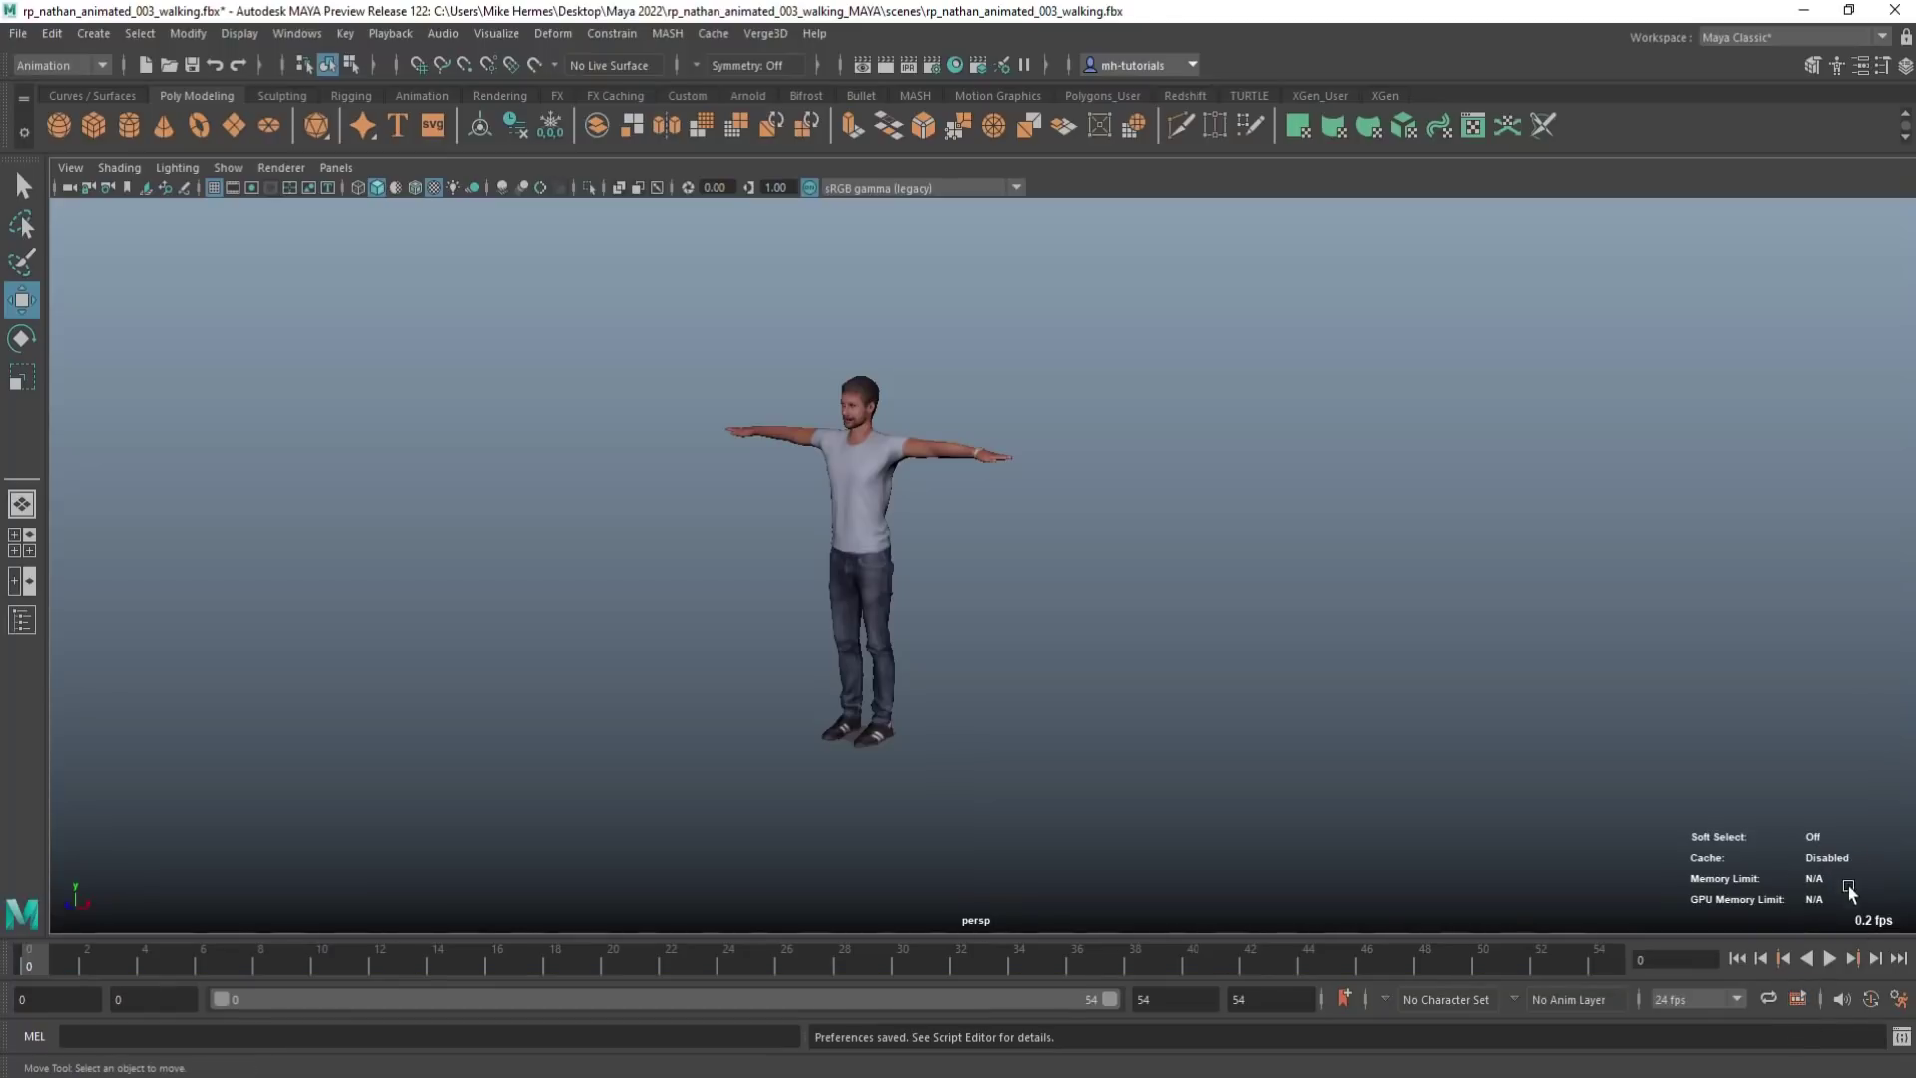
pyautogui.click(1829, 964)
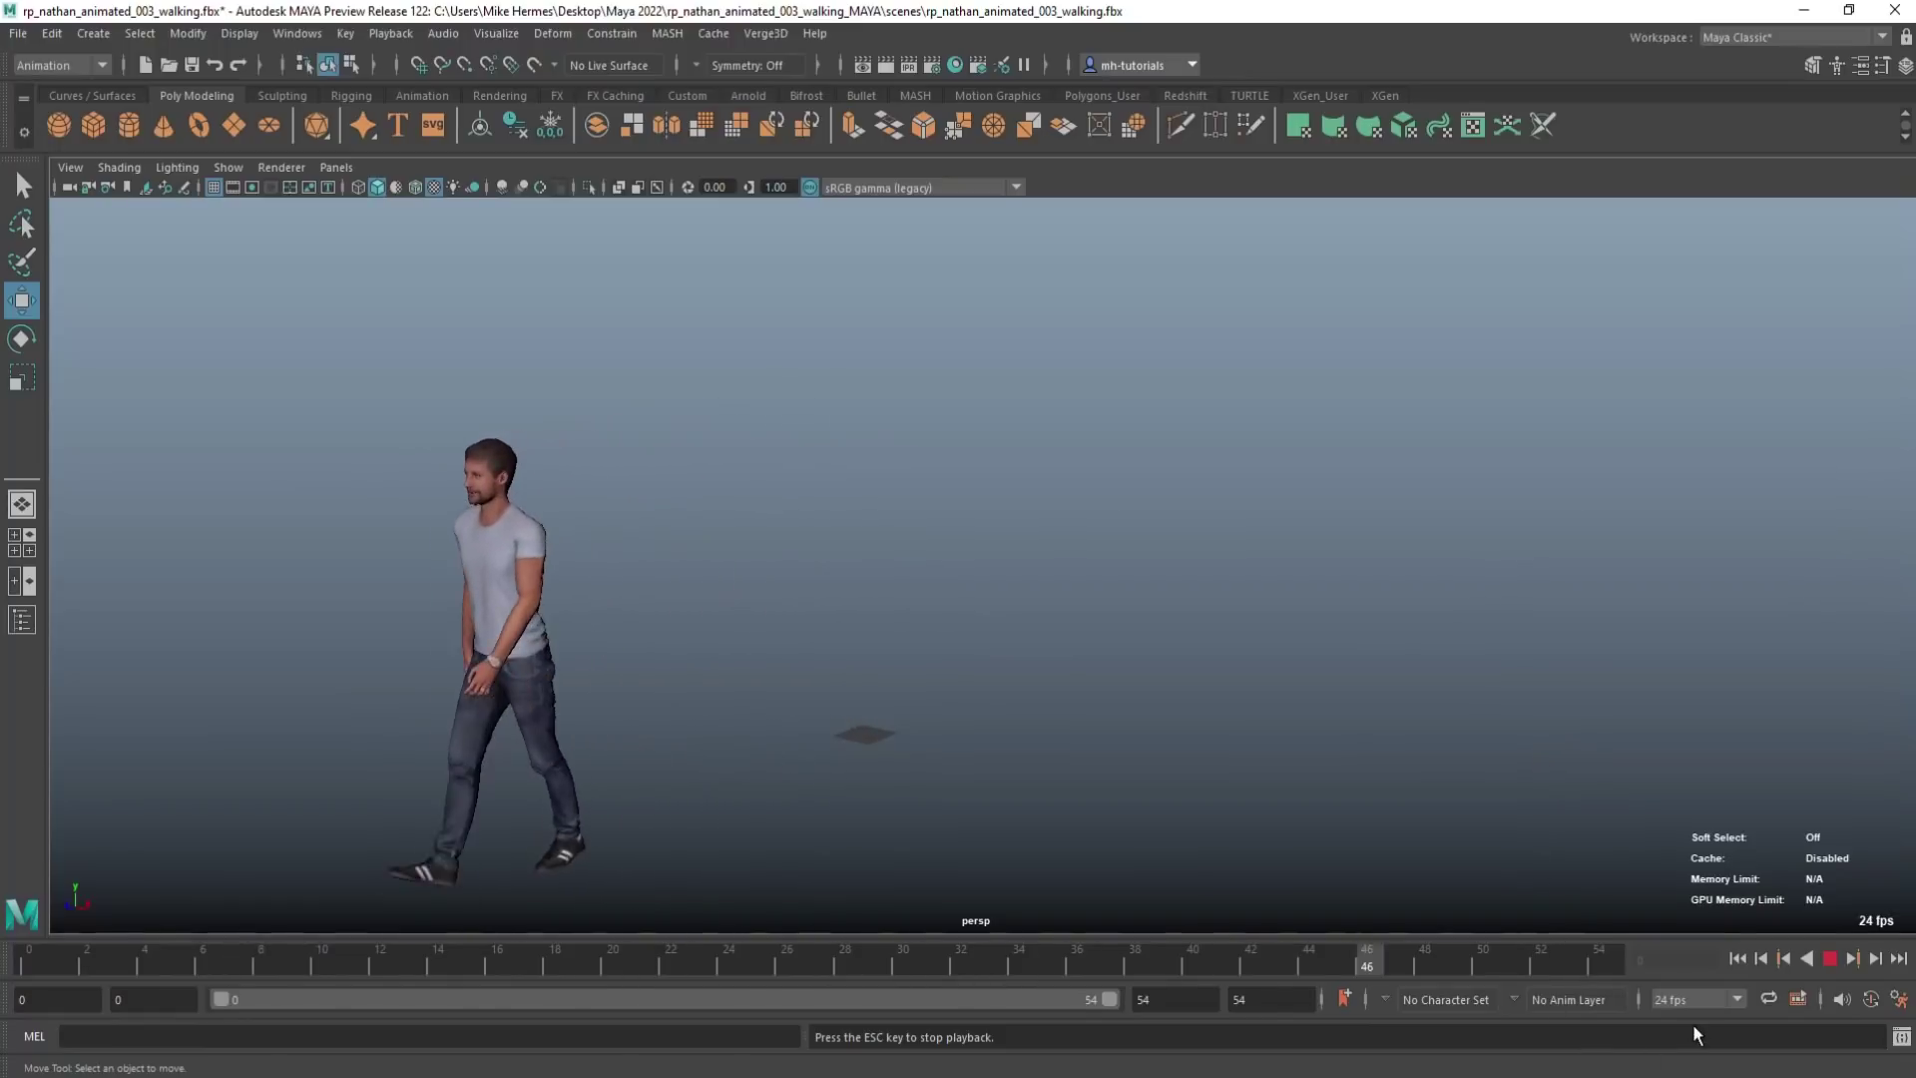
pyautogui.click(1797, 999)
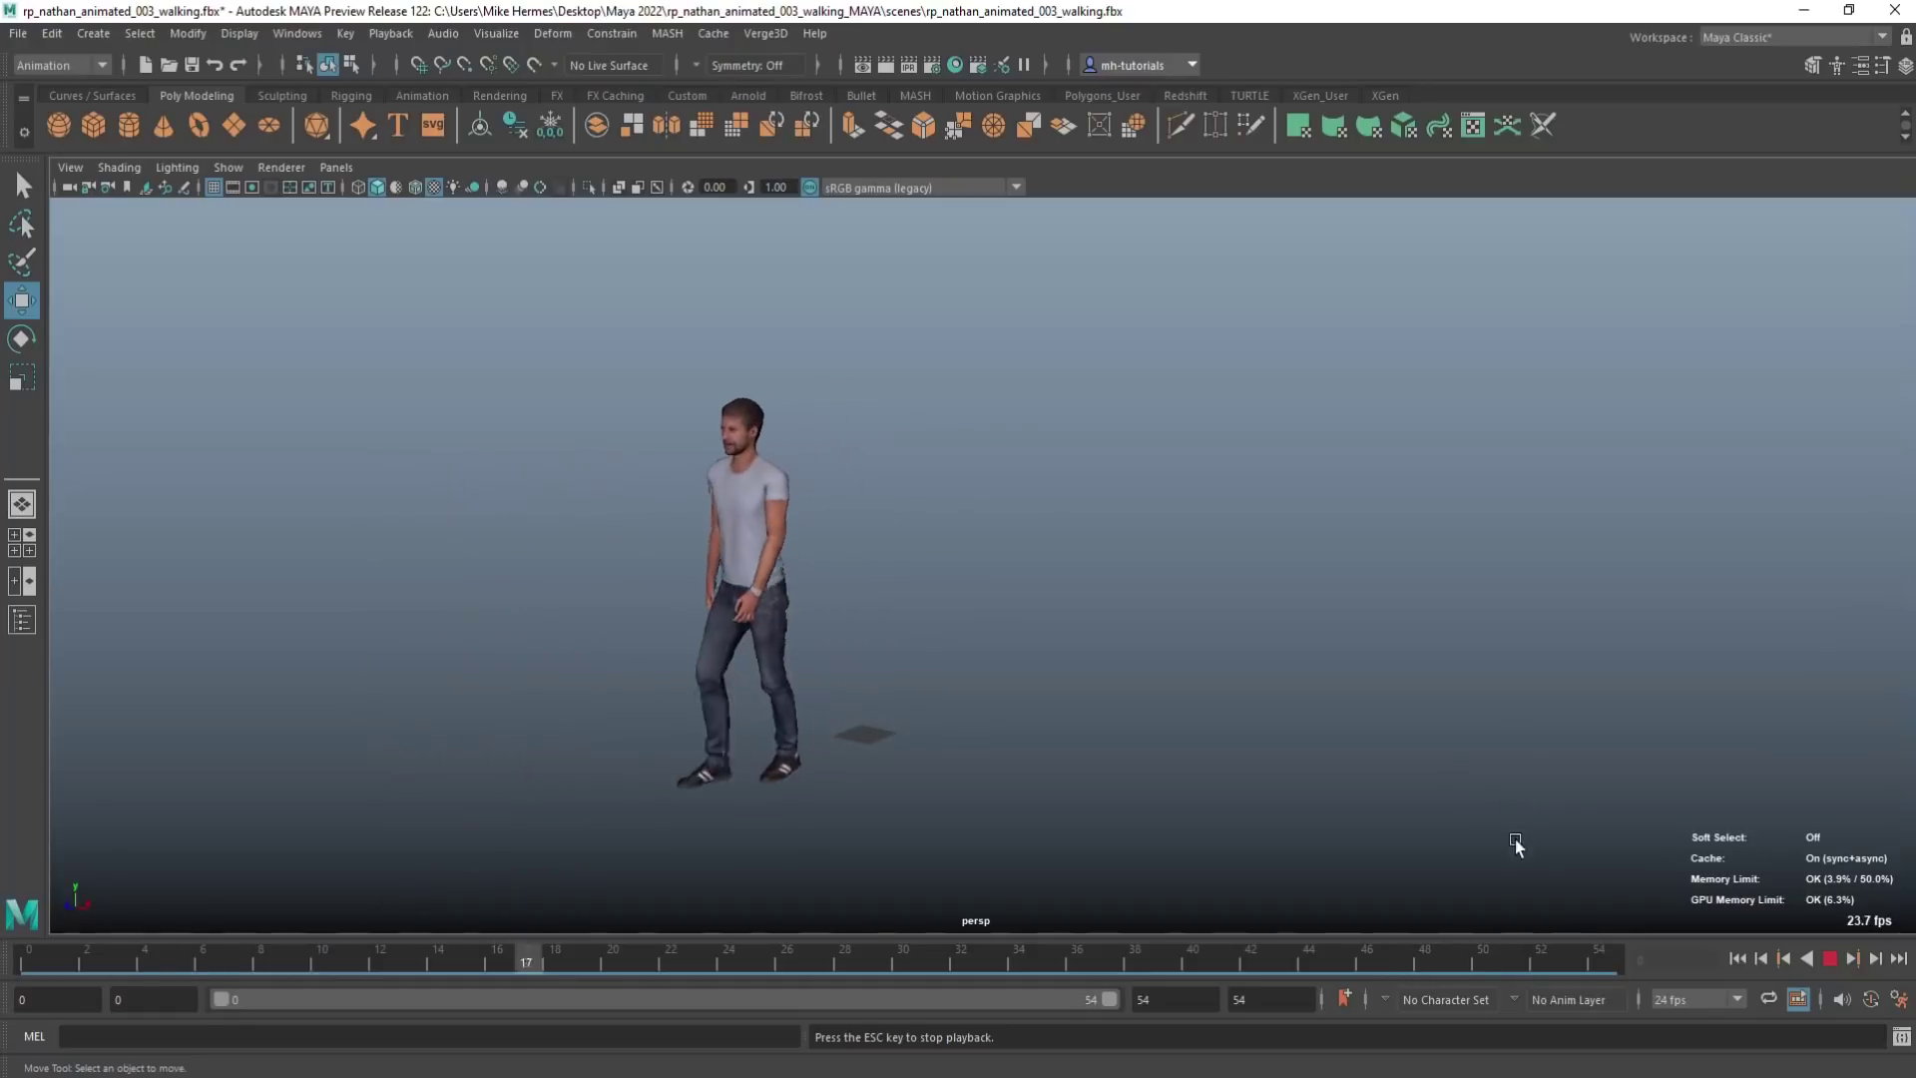
# Switch the playback caching mode to Evaluation Cache and back to Viewport Software Cache
pyautogui.rightClick(1795, 1001)
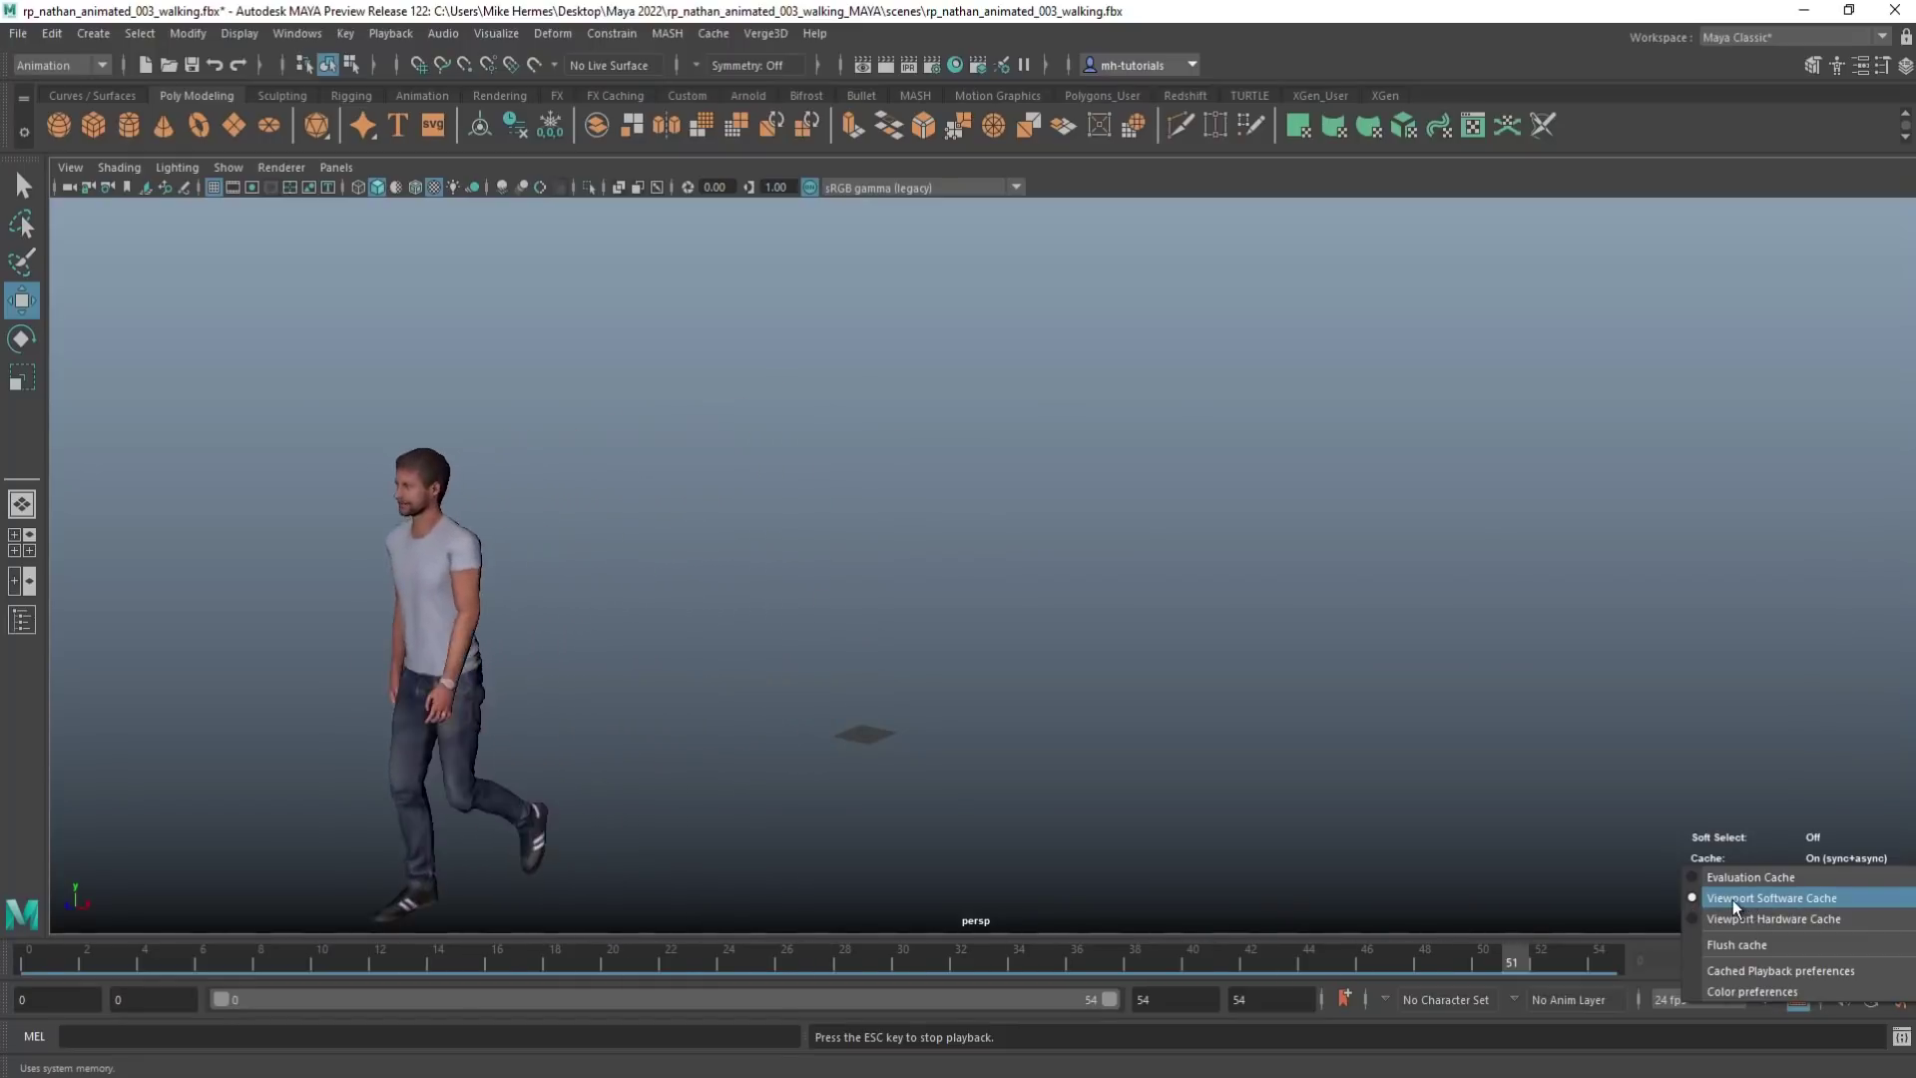
pyautogui.click(1694, 883)
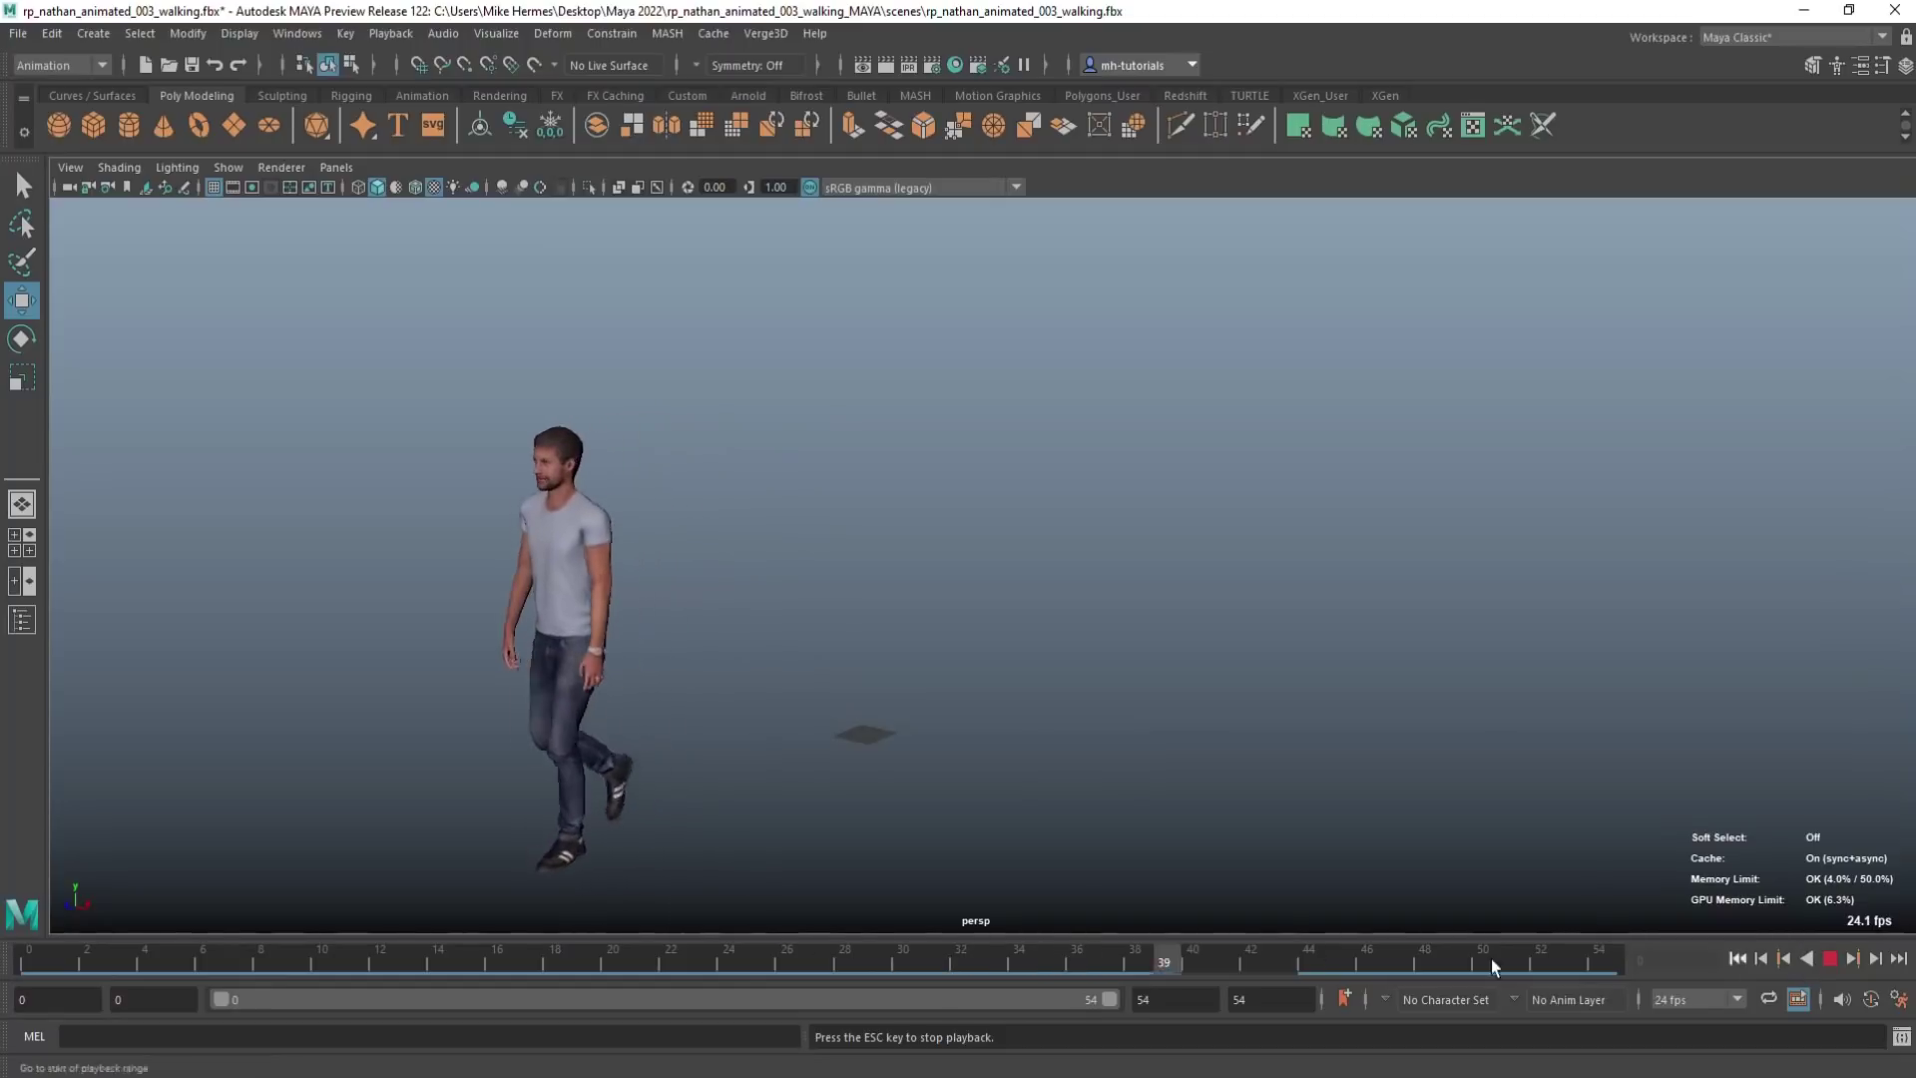
pyautogui.rightClick(1794, 1008)
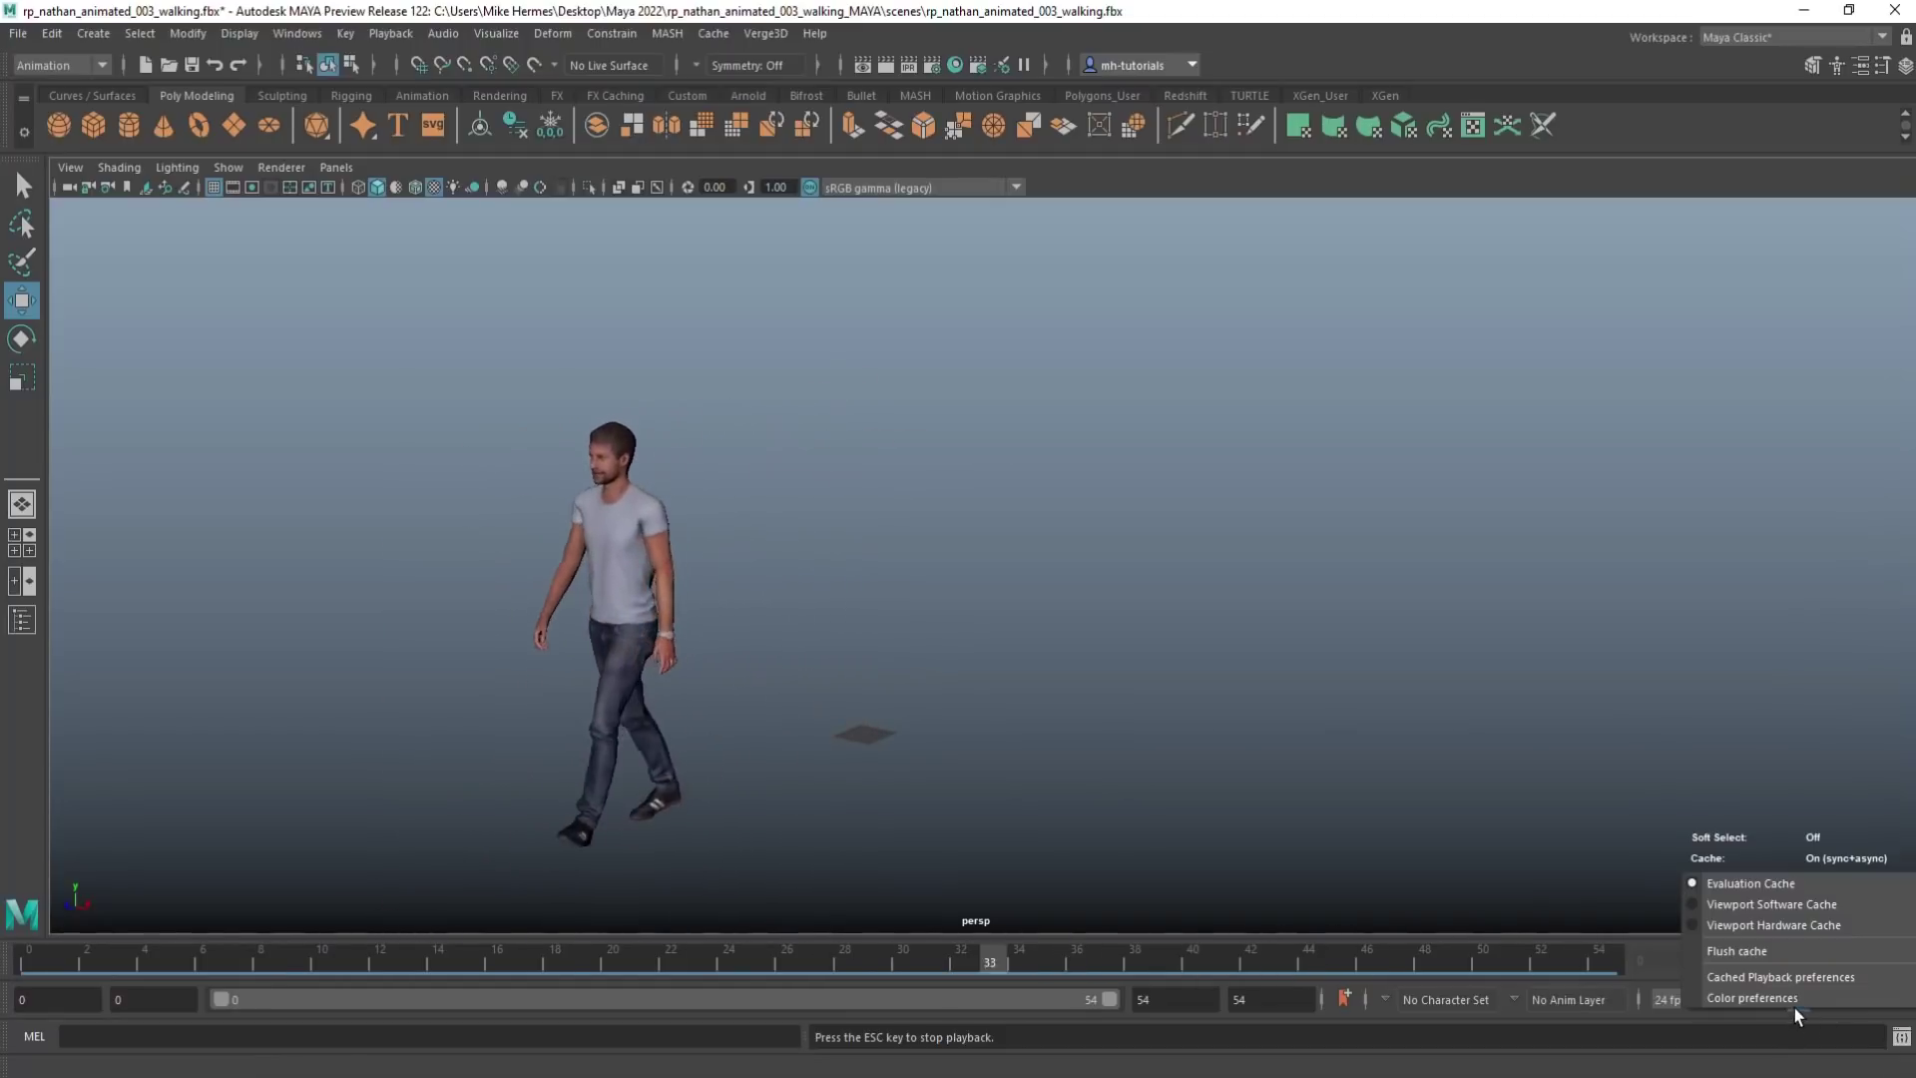
pyautogui.click(1694, 904)
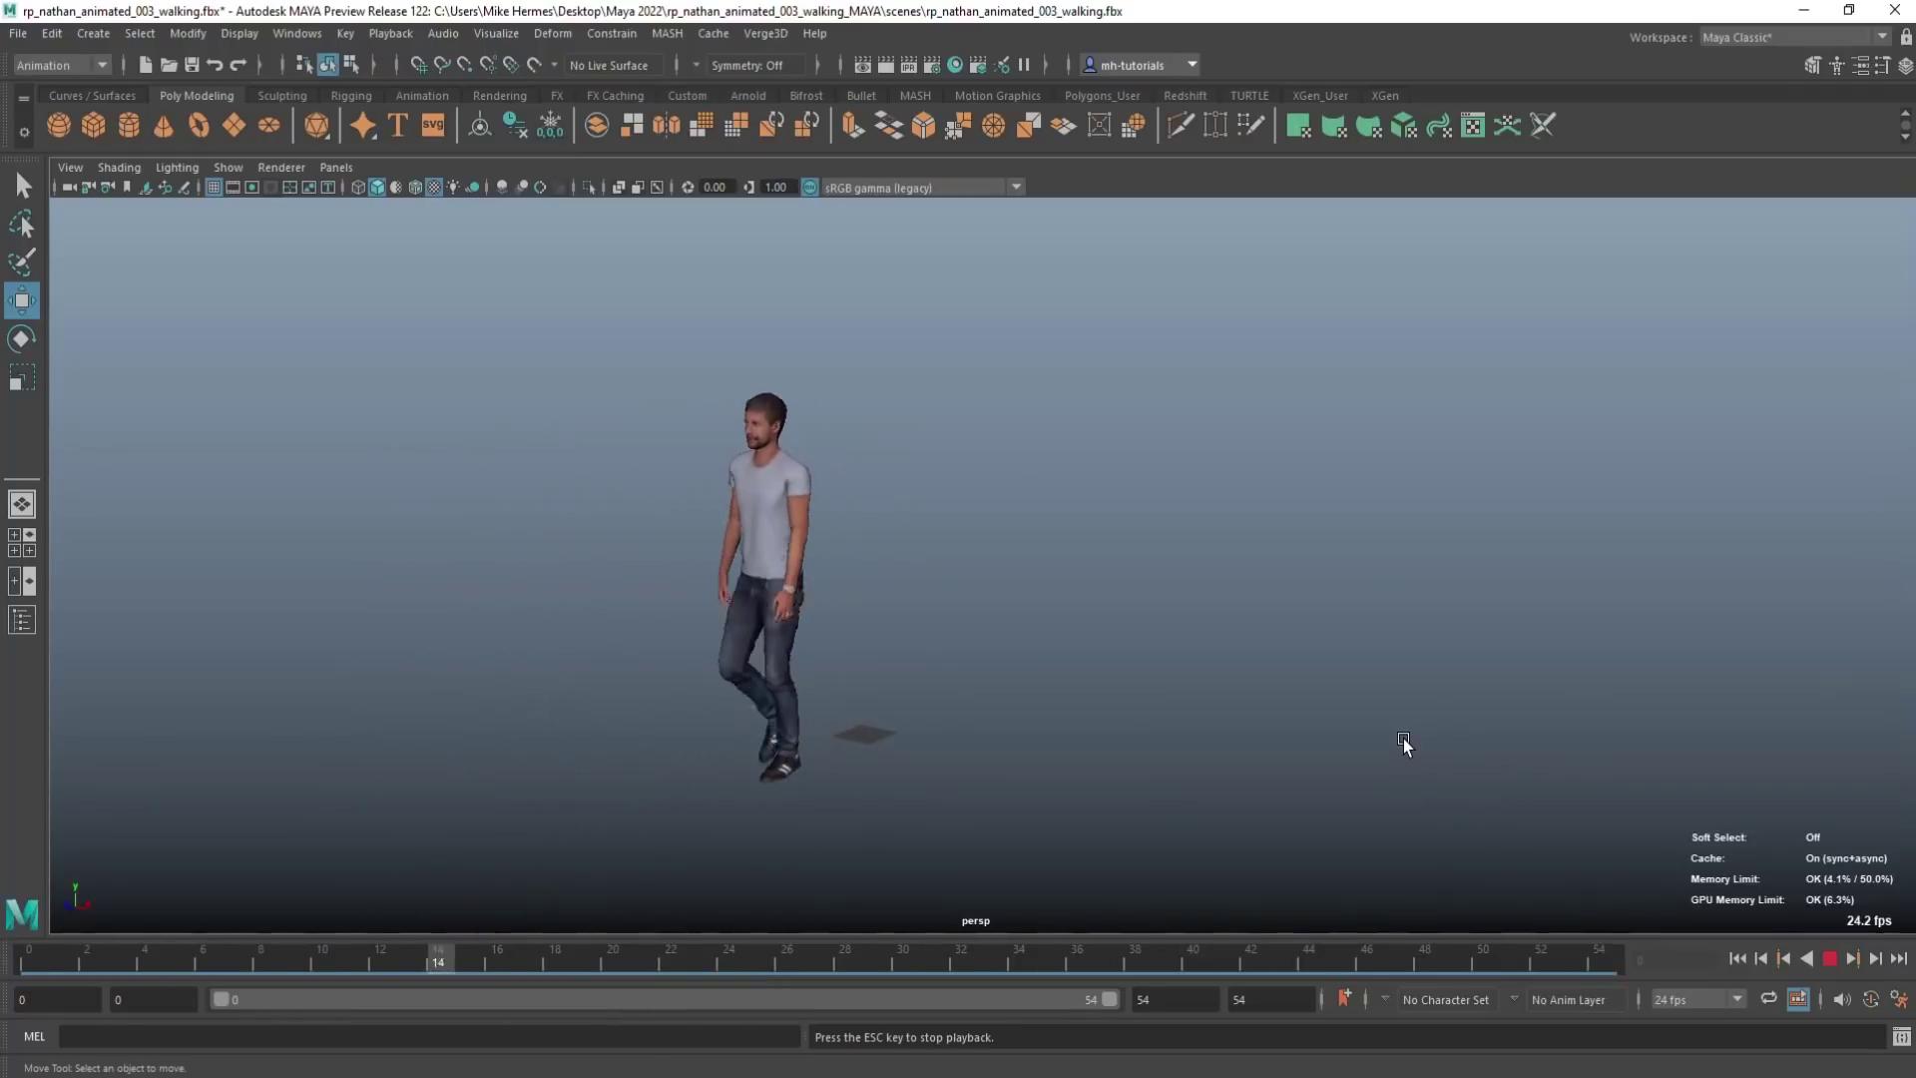
# Flush the playback cache while the walk animation is playing
pyautogui.rightClick(1799, 999)
pyautogui.click(1751, 943)
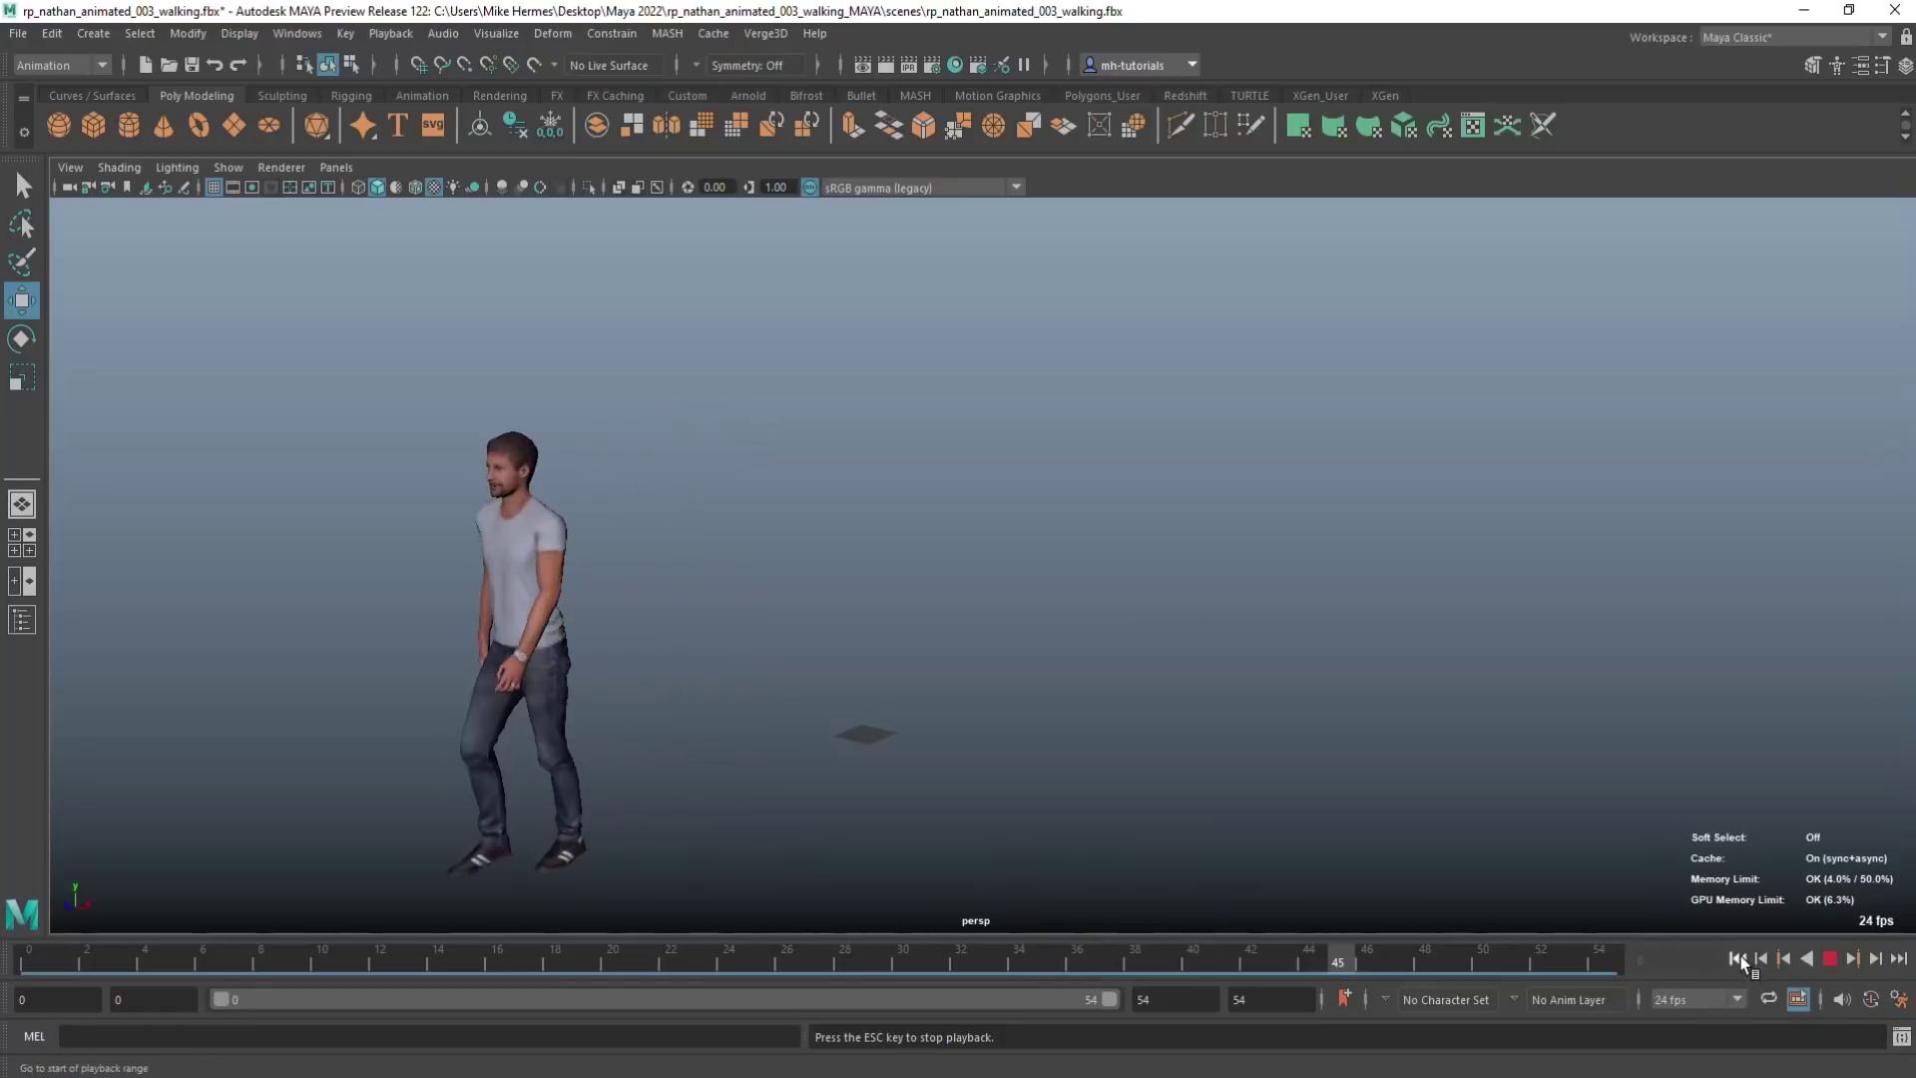
# Turn off Cache smooth meshes in the Cached Playback preferences, save them, and disable Cached Playback
pyautogui.rightClick(1798, 1000)
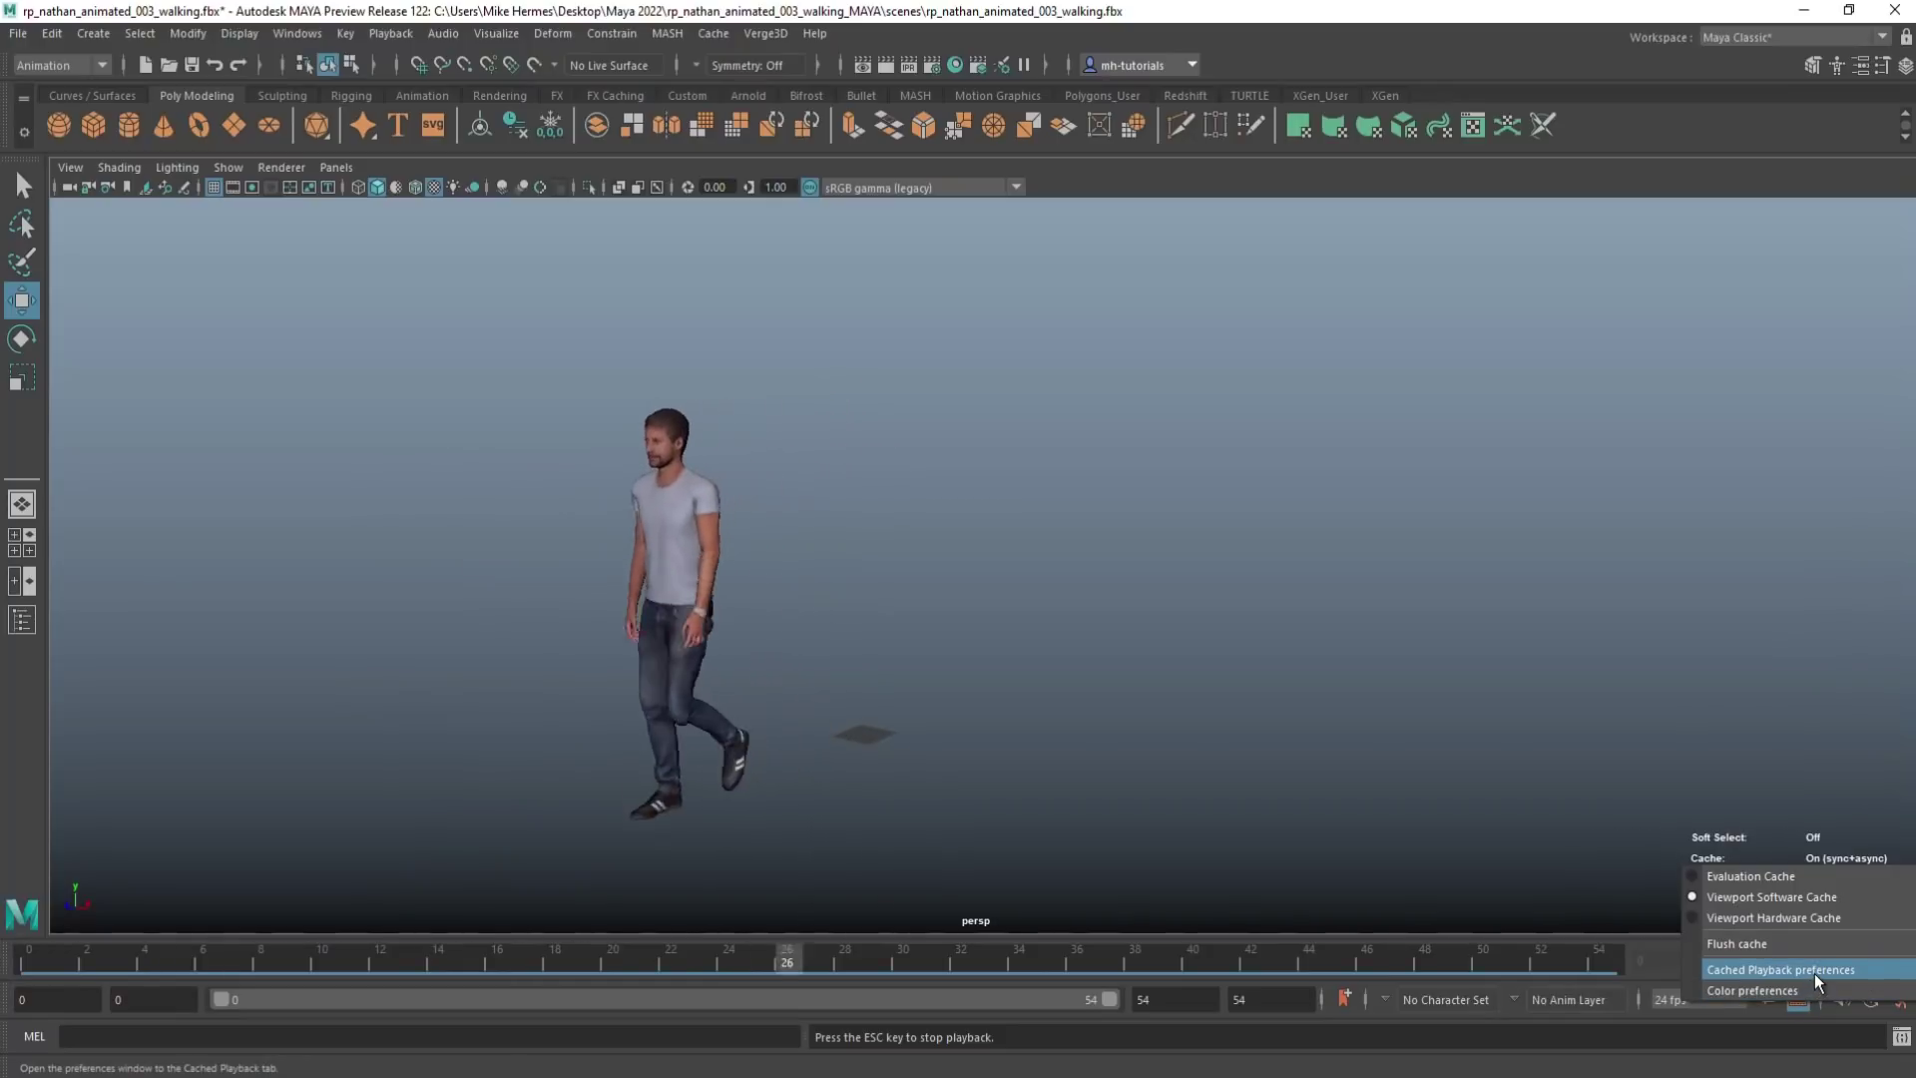
pyautogui.click(1825, 968)
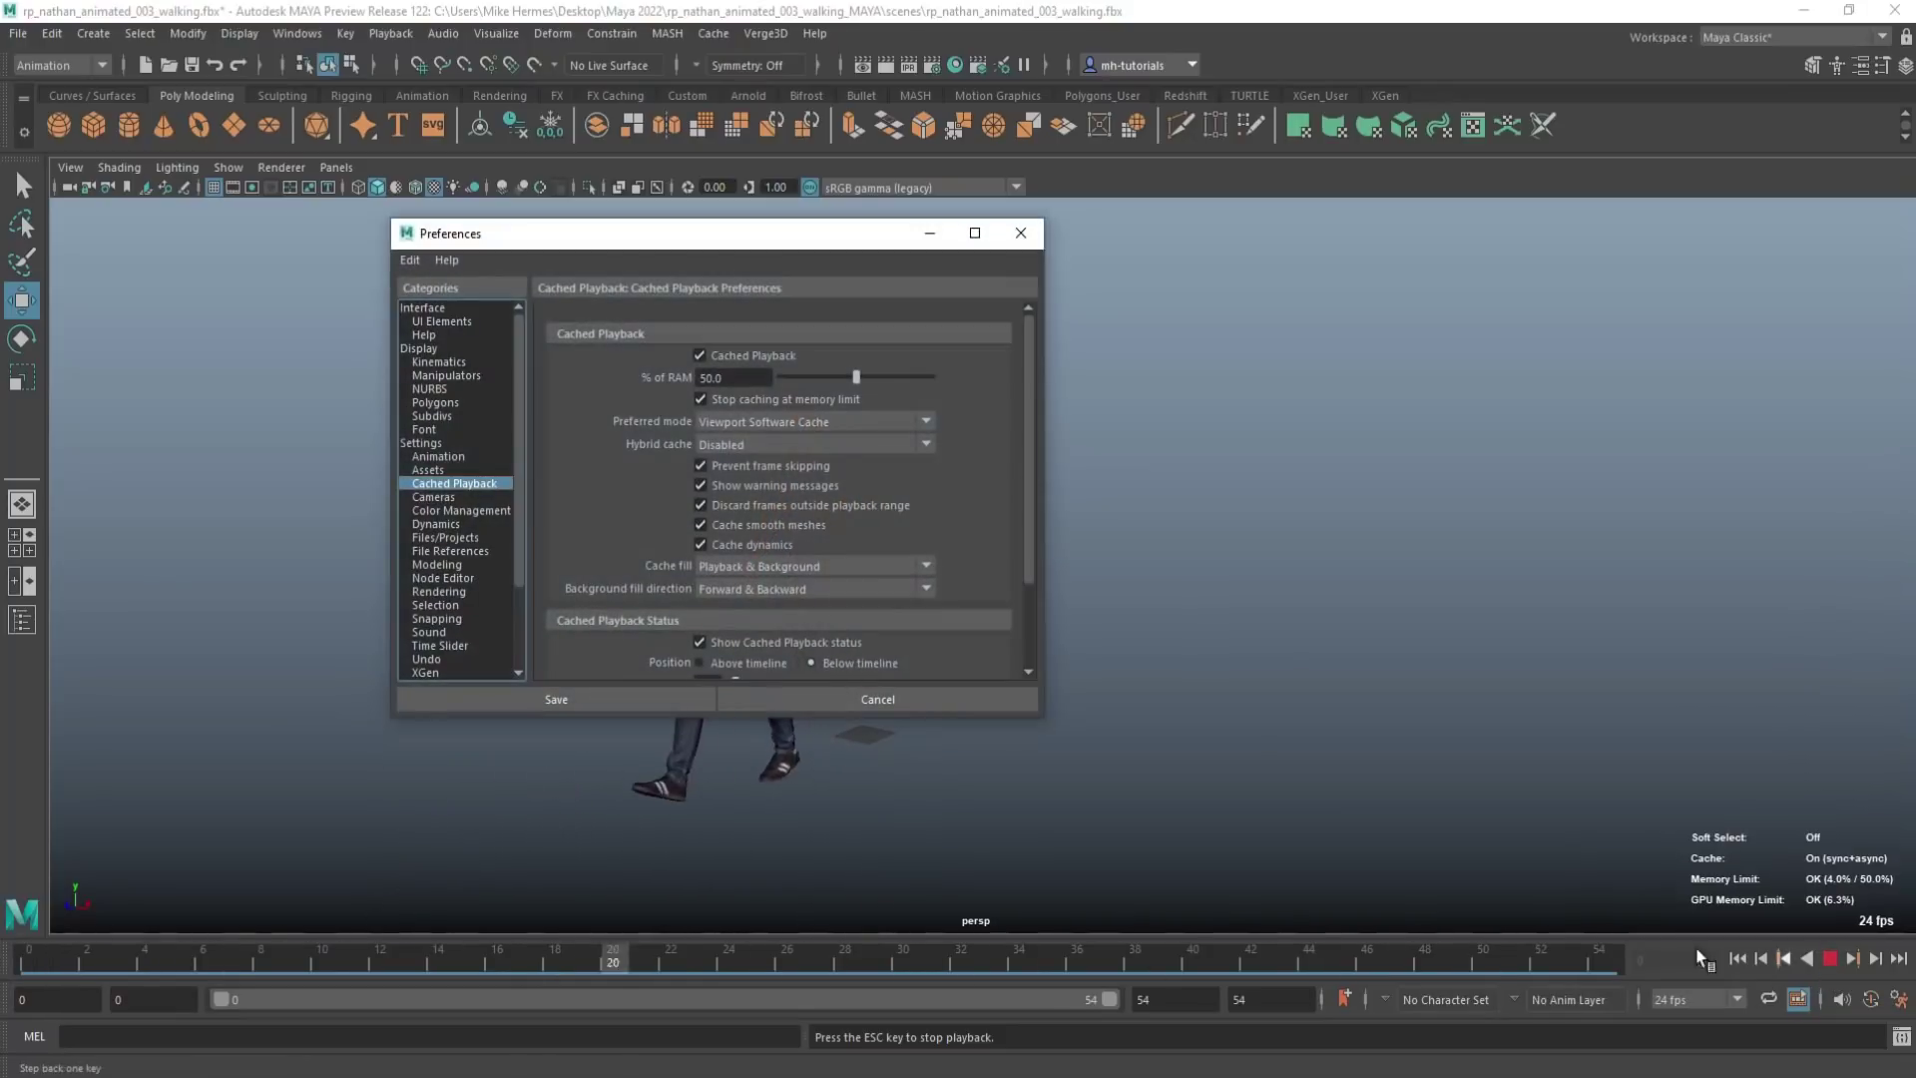
pyautogui.scroll(-2, 936, 493)
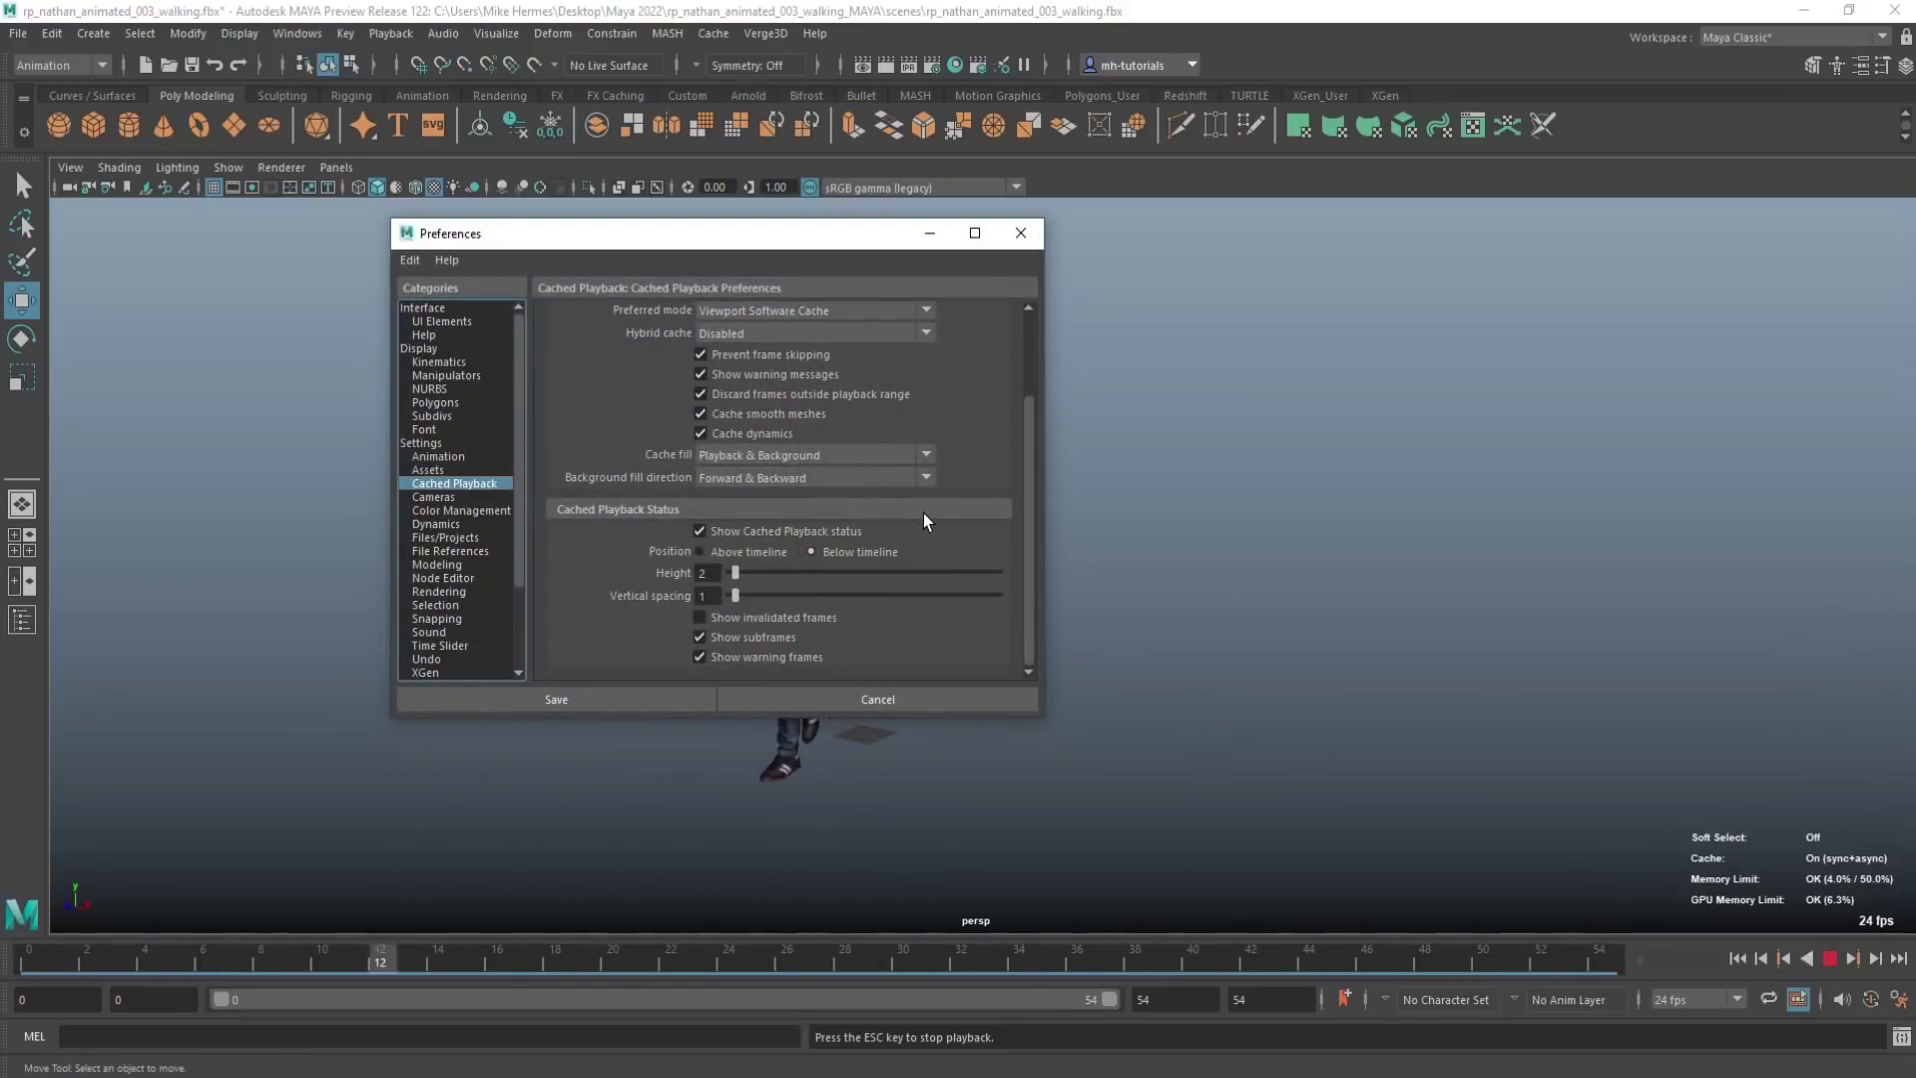
pyautogui.scroll(2, 921, 601)
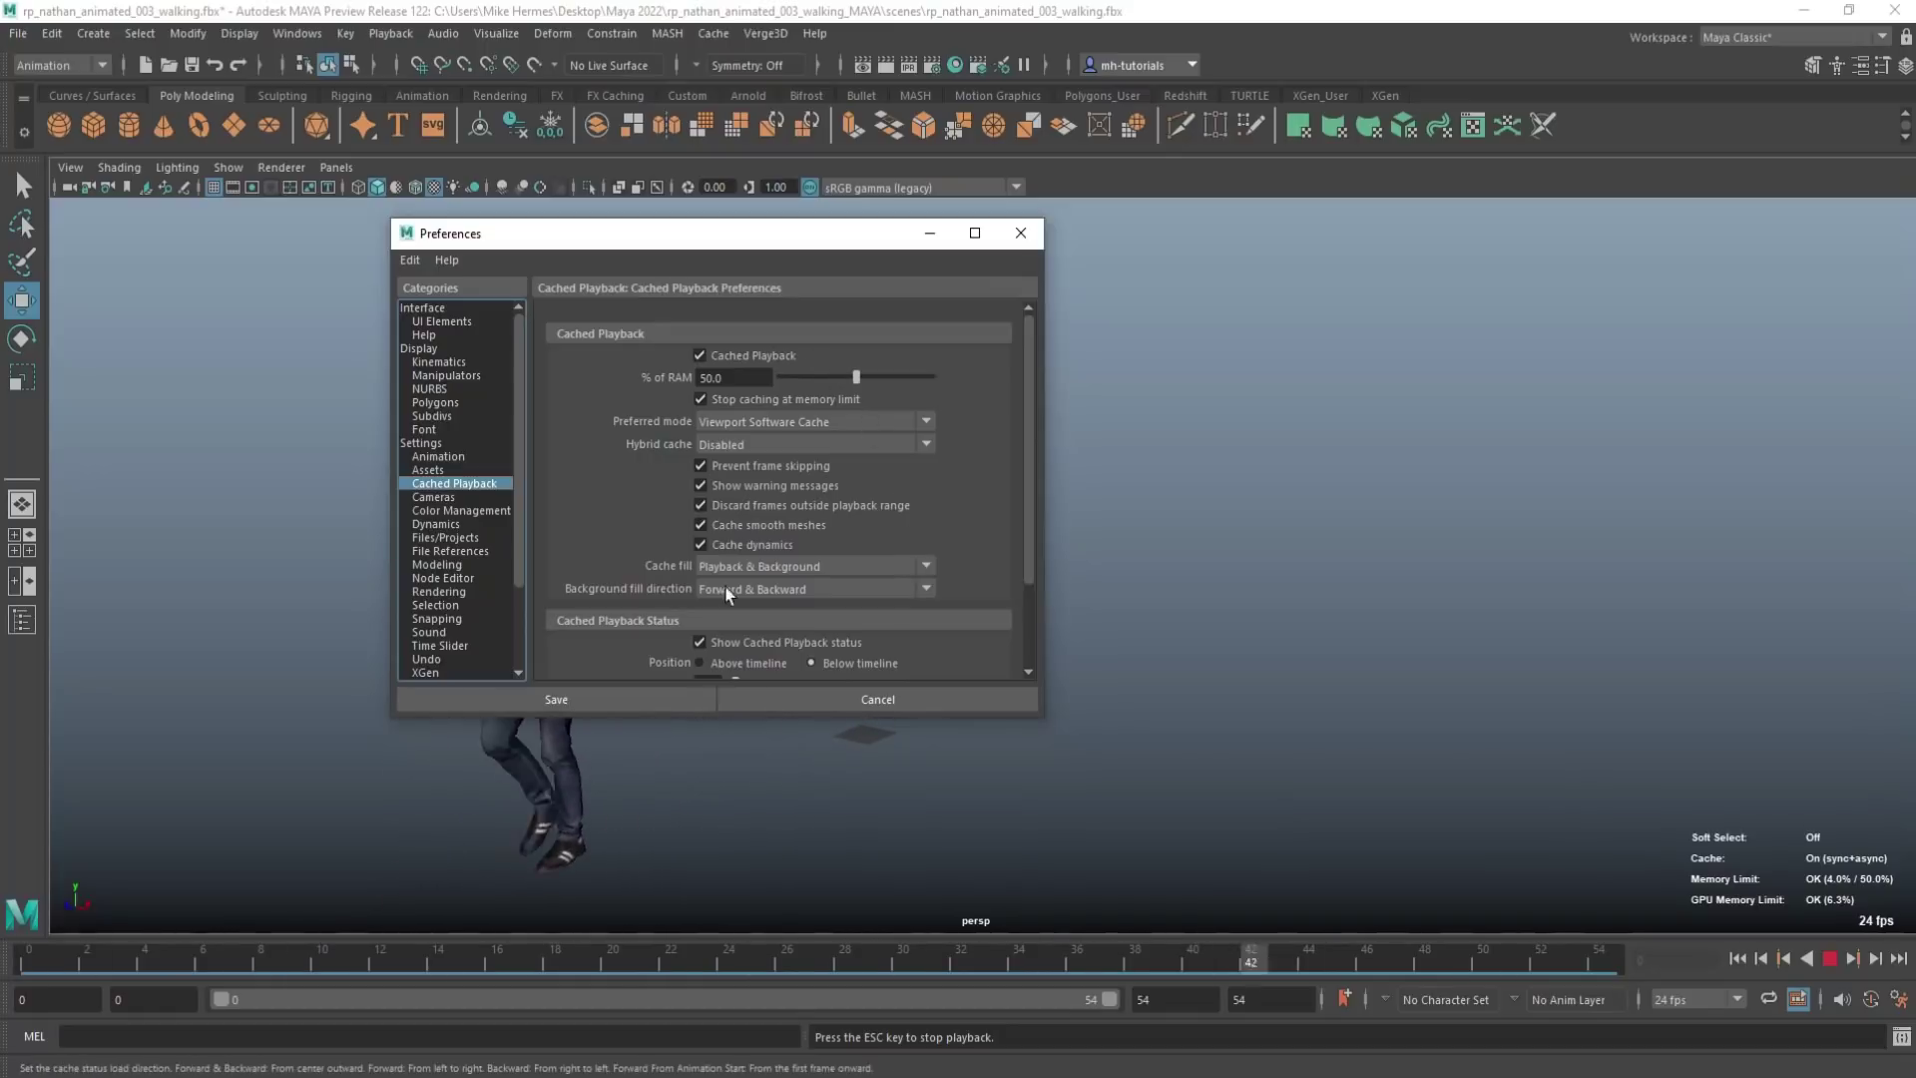
pyautogui.click(700, 528)
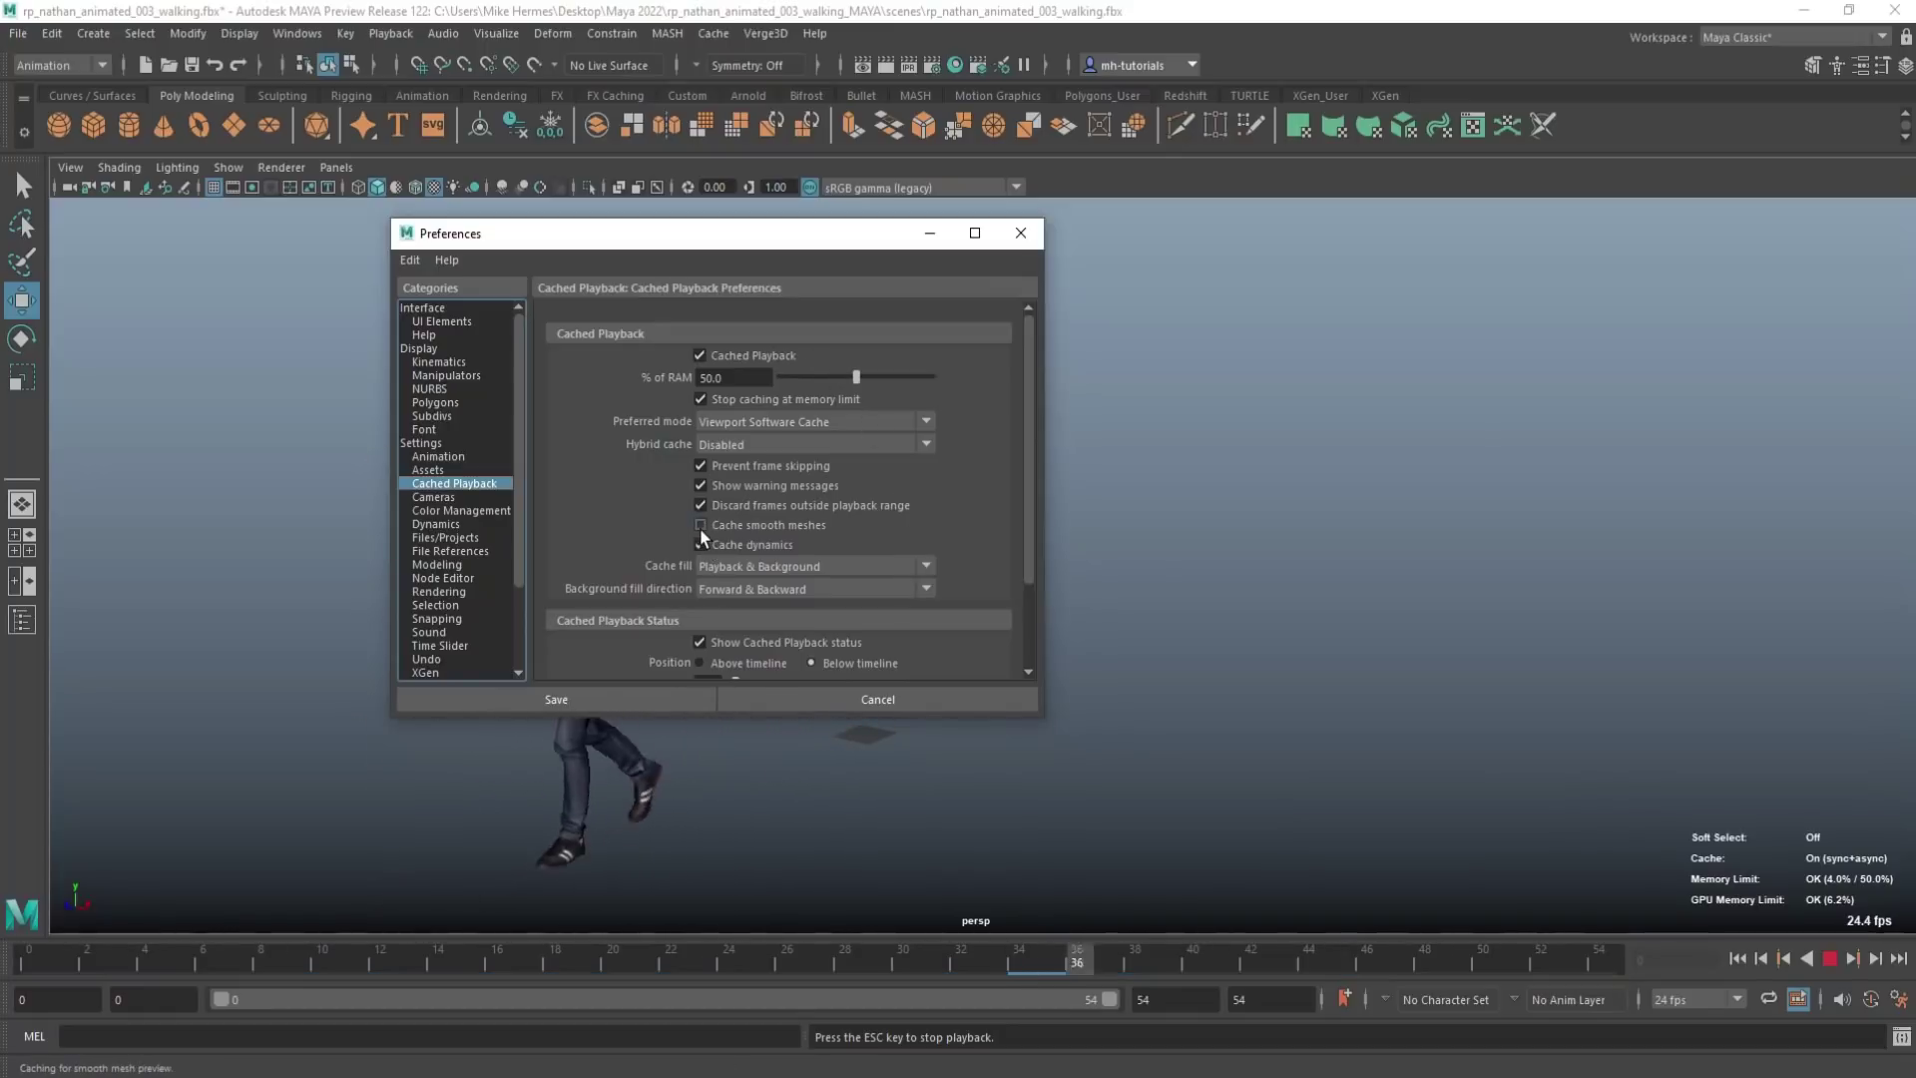
pyautogui.click(637, 697)
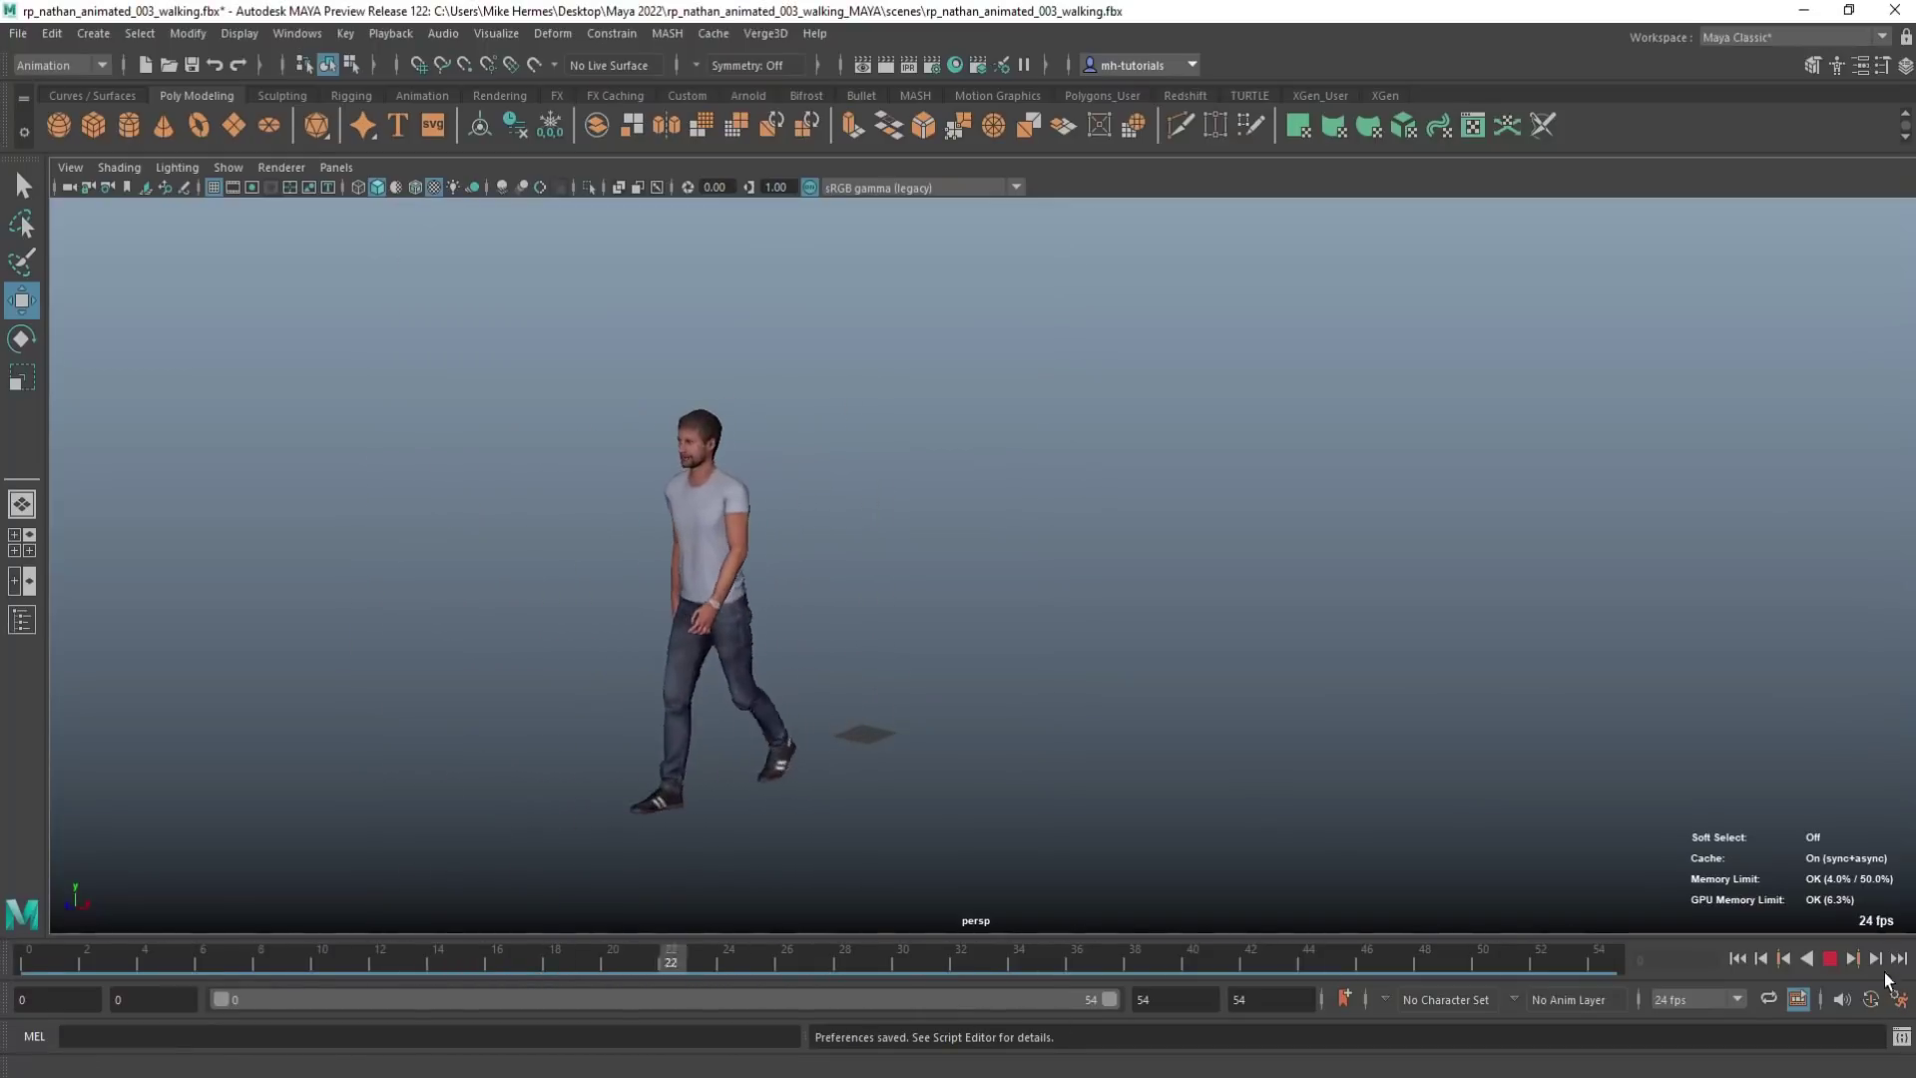
pyautogui.click(1796, 1004)
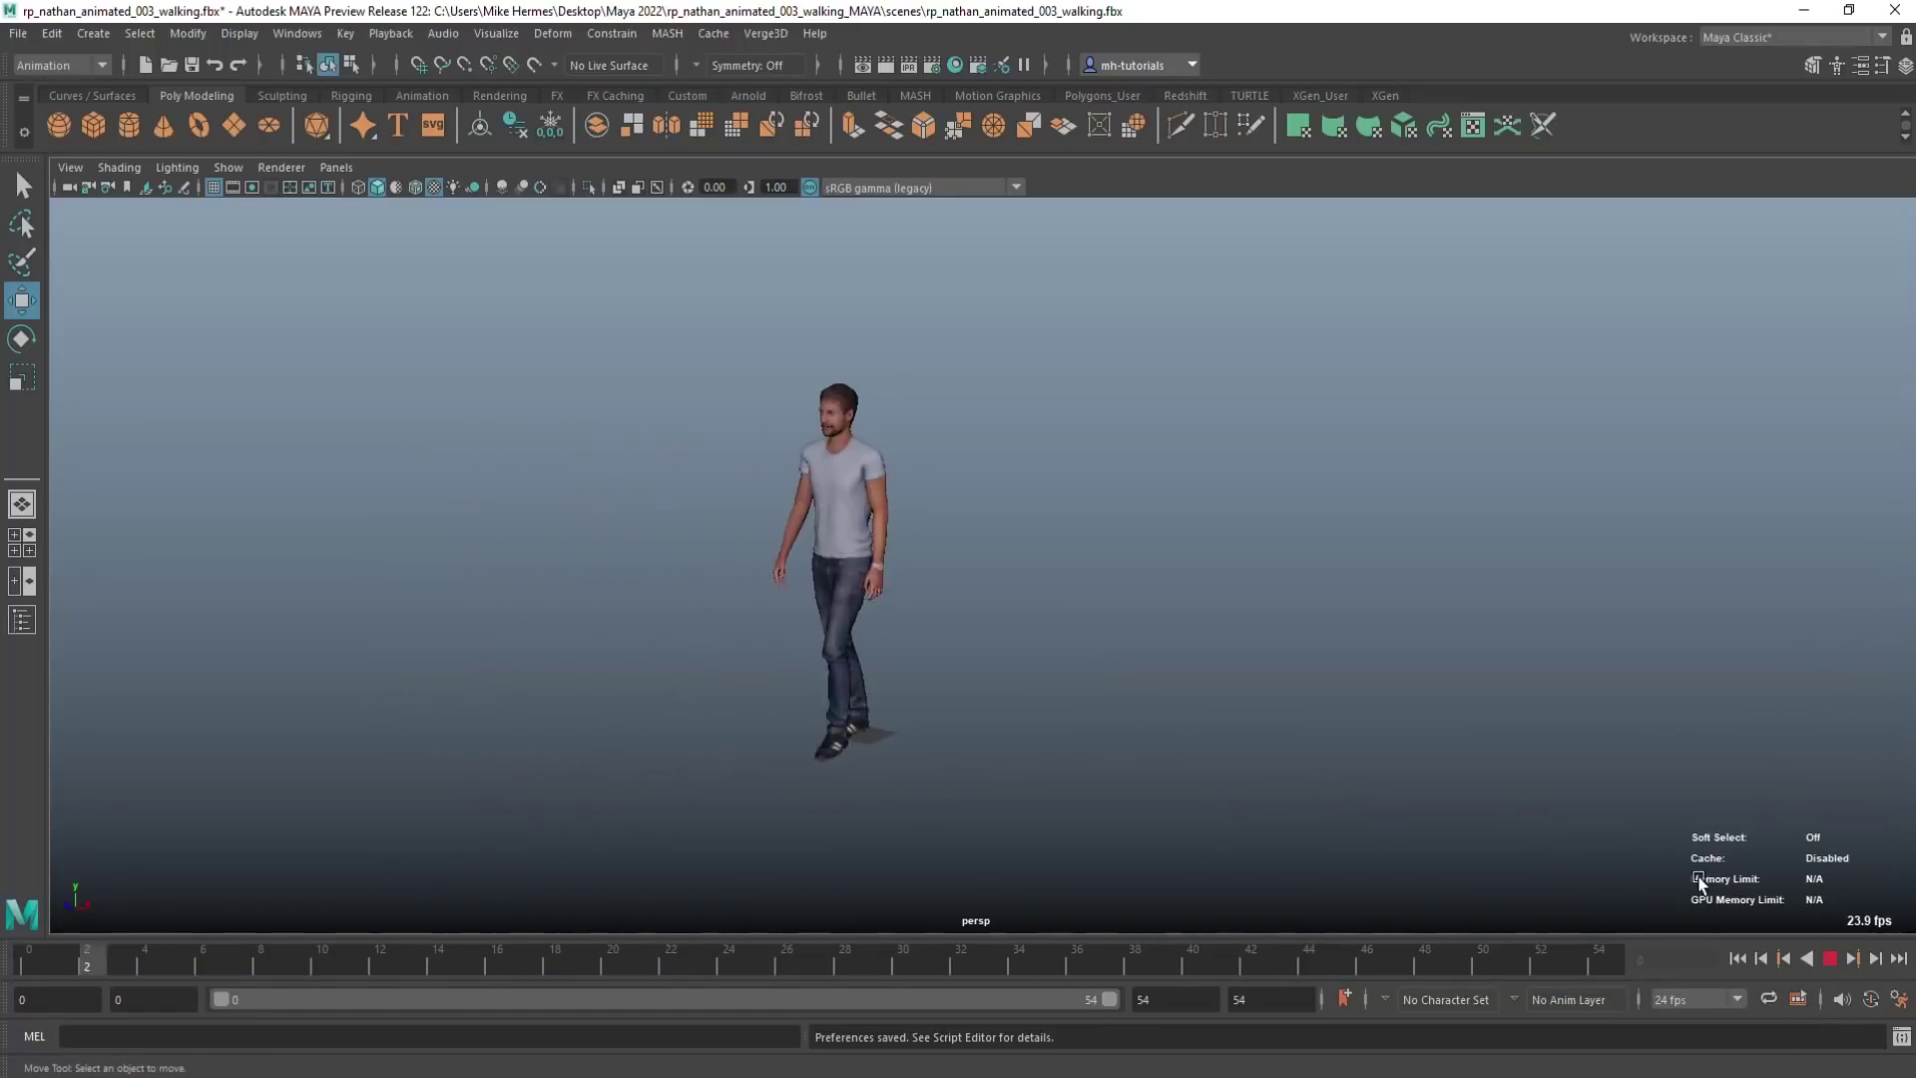
# Re-enable Cached Playback during the walk animation and turn Cache smooth meshes back on in the Cached Playback preferences
pyautogui.click(1799, 998)
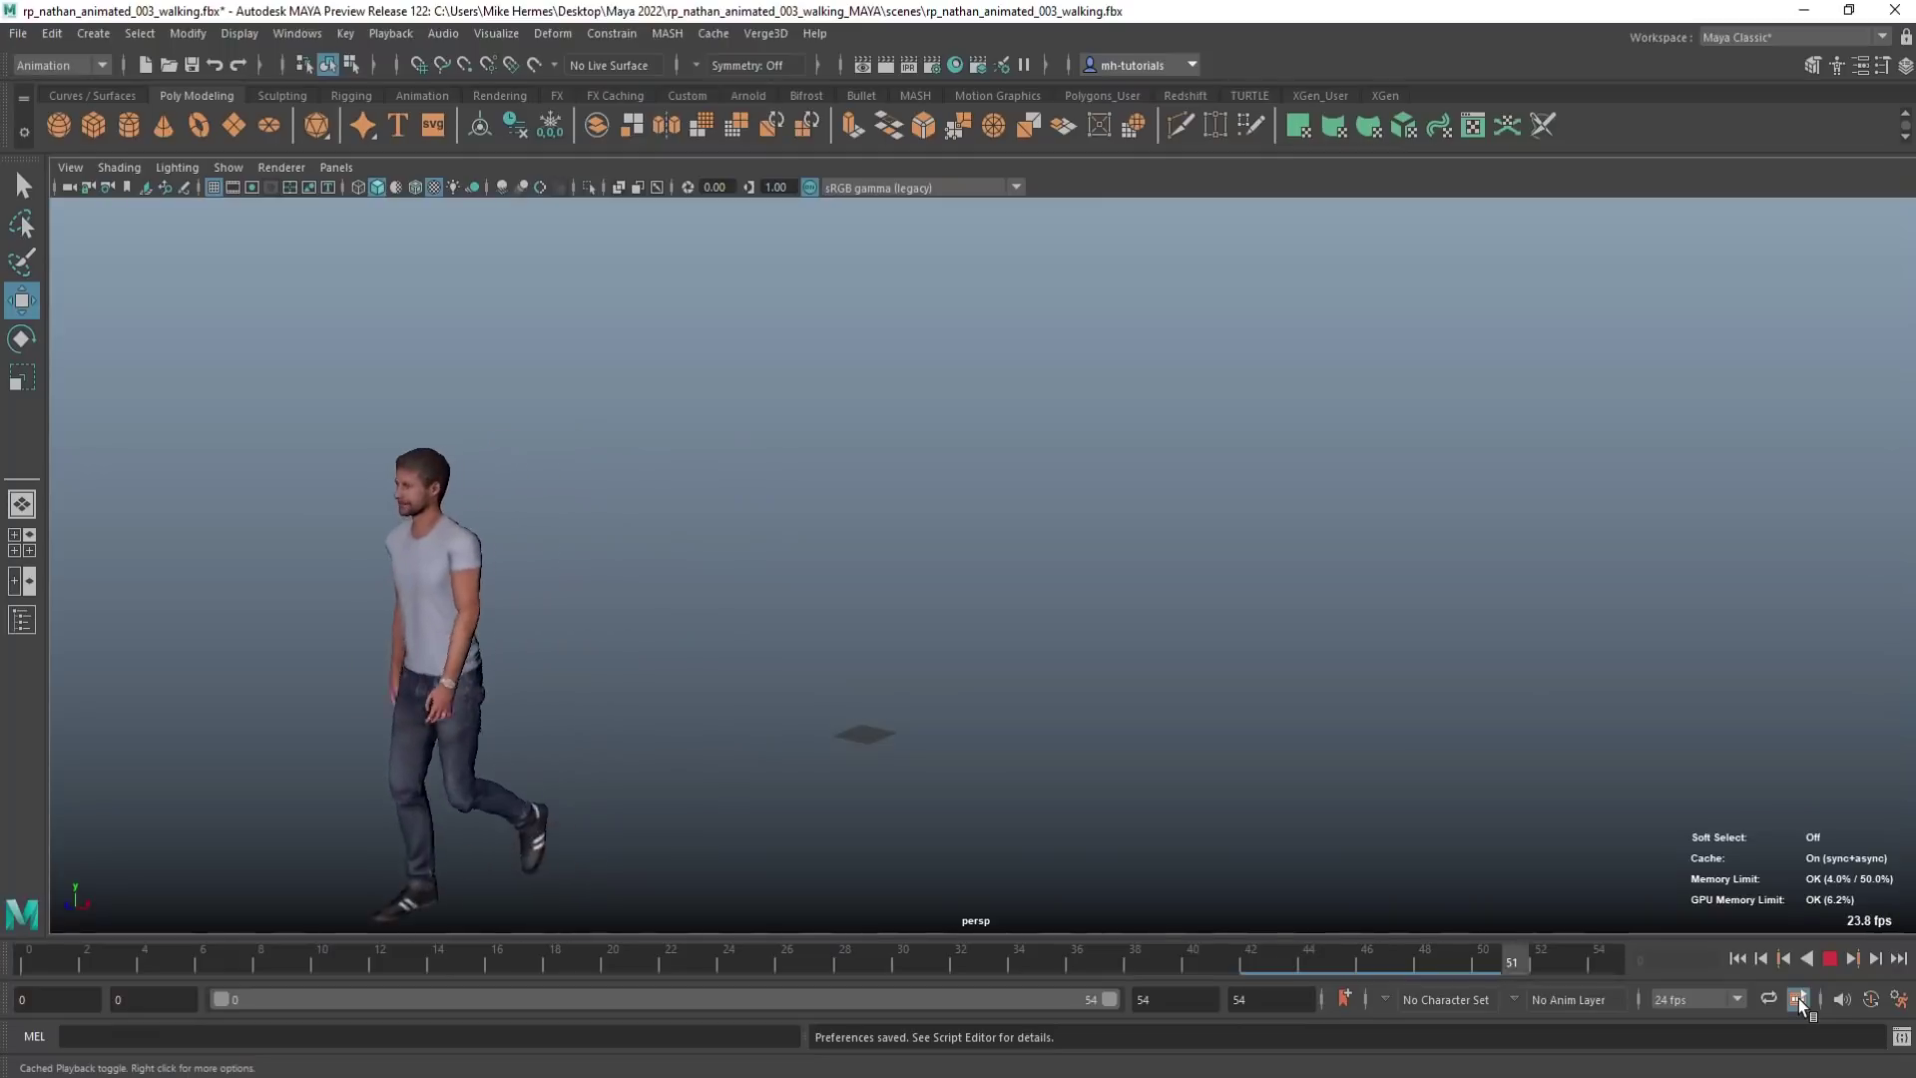
pyautogui.rightClick(1798, 998)
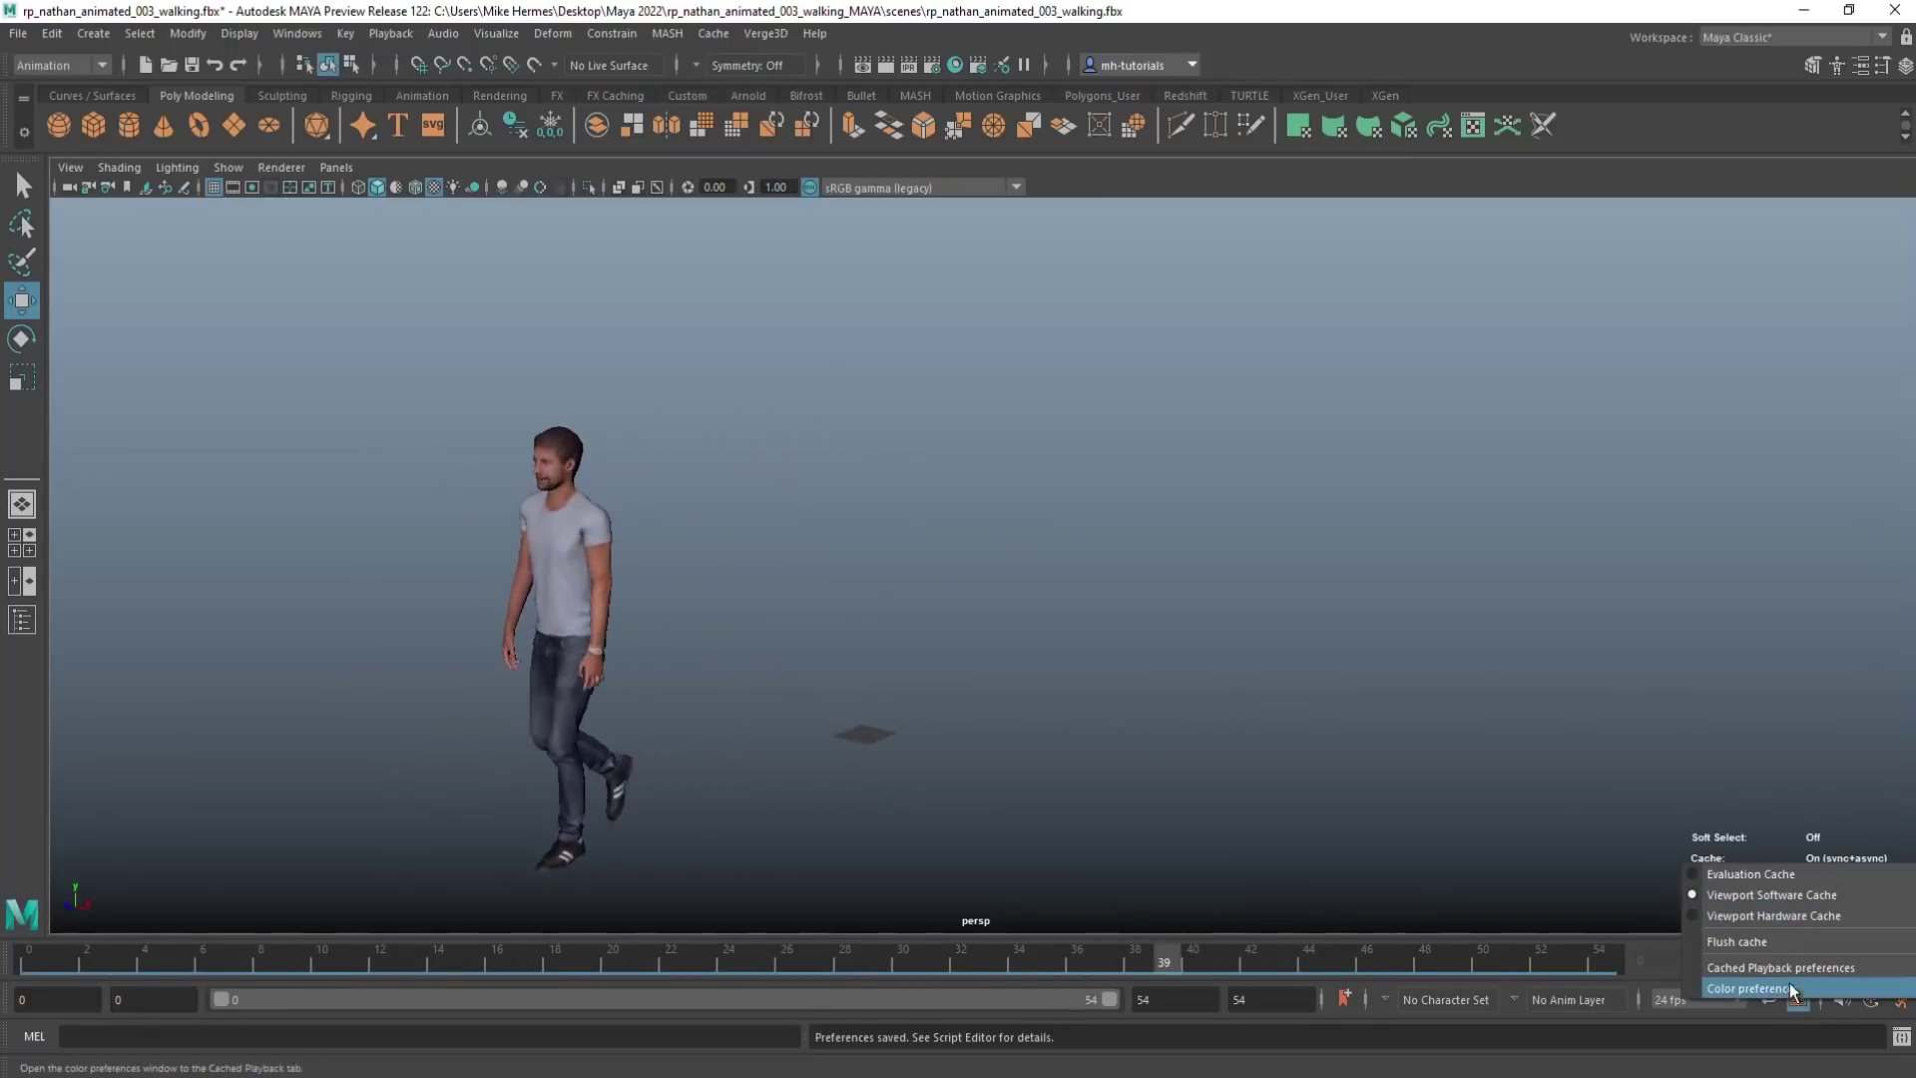
pyautogui.click(1849, 969)
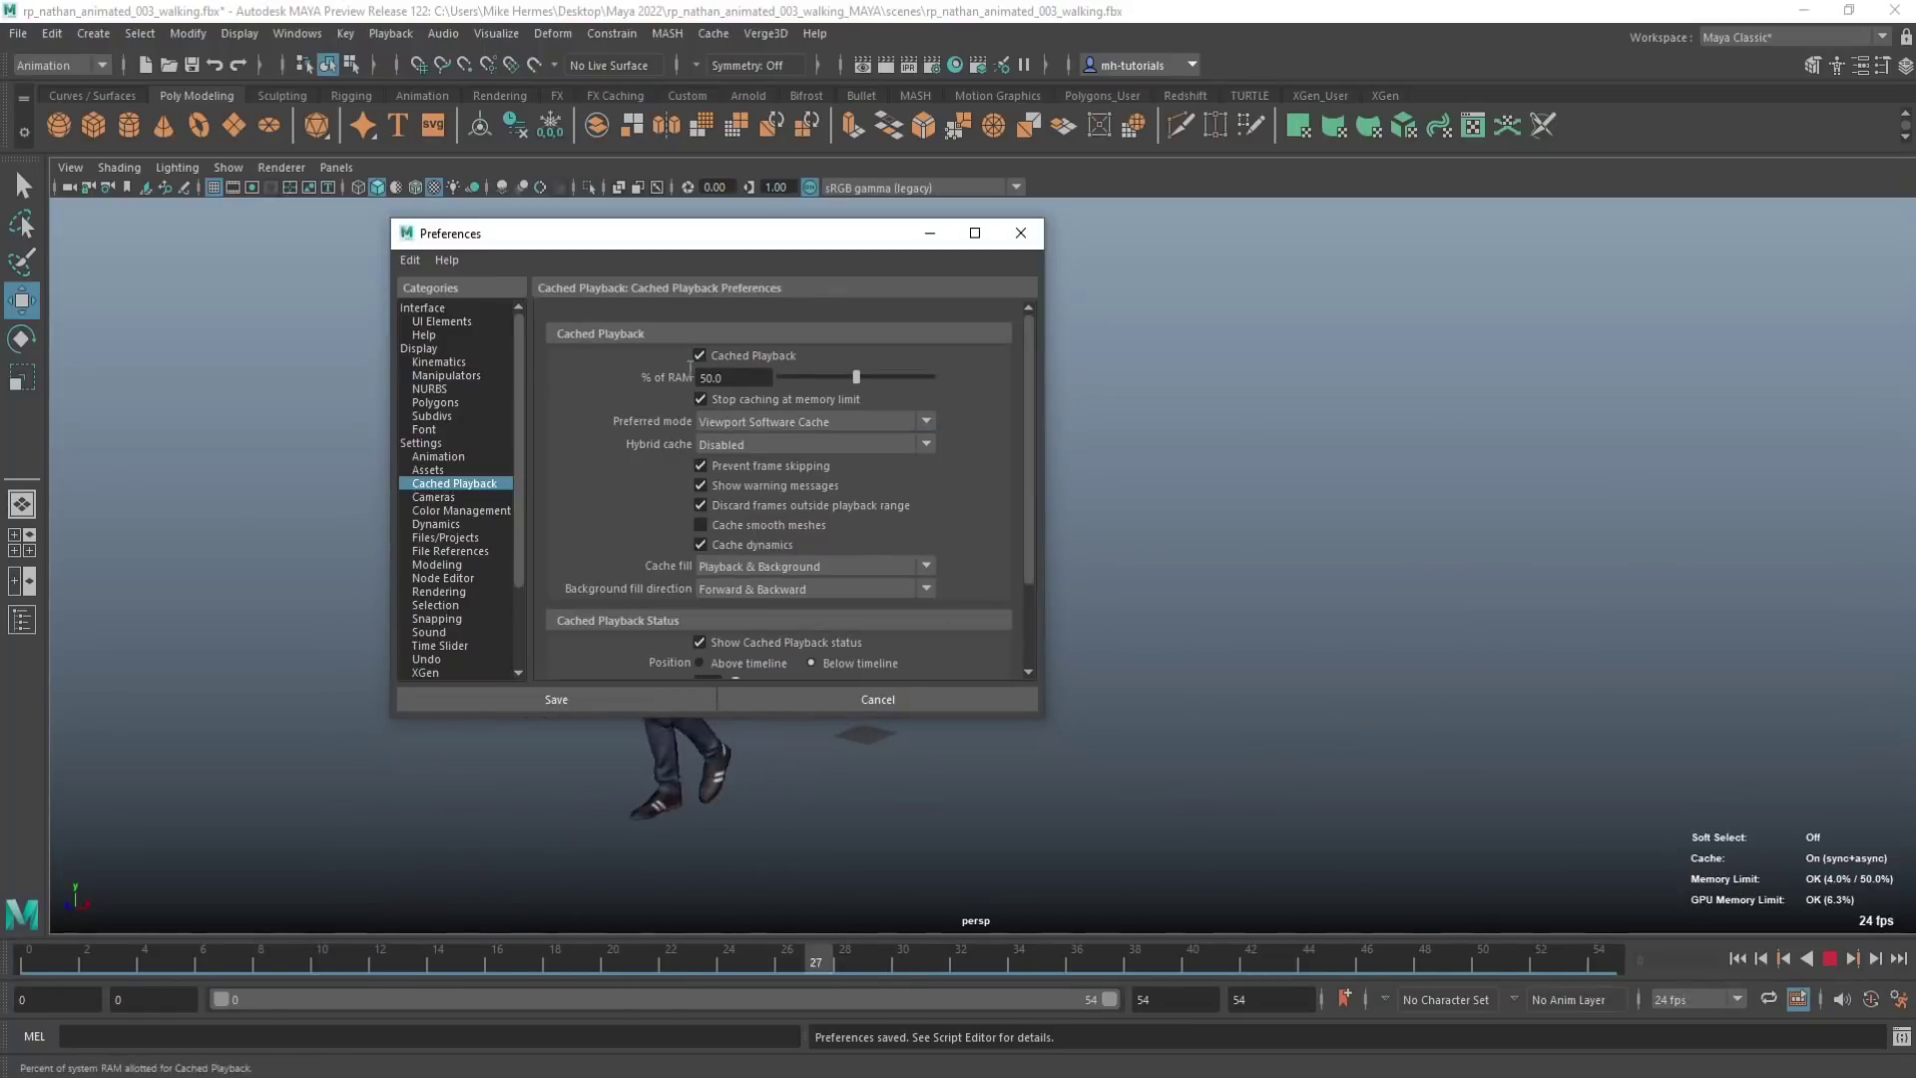
pyautogui.click(701, 525)
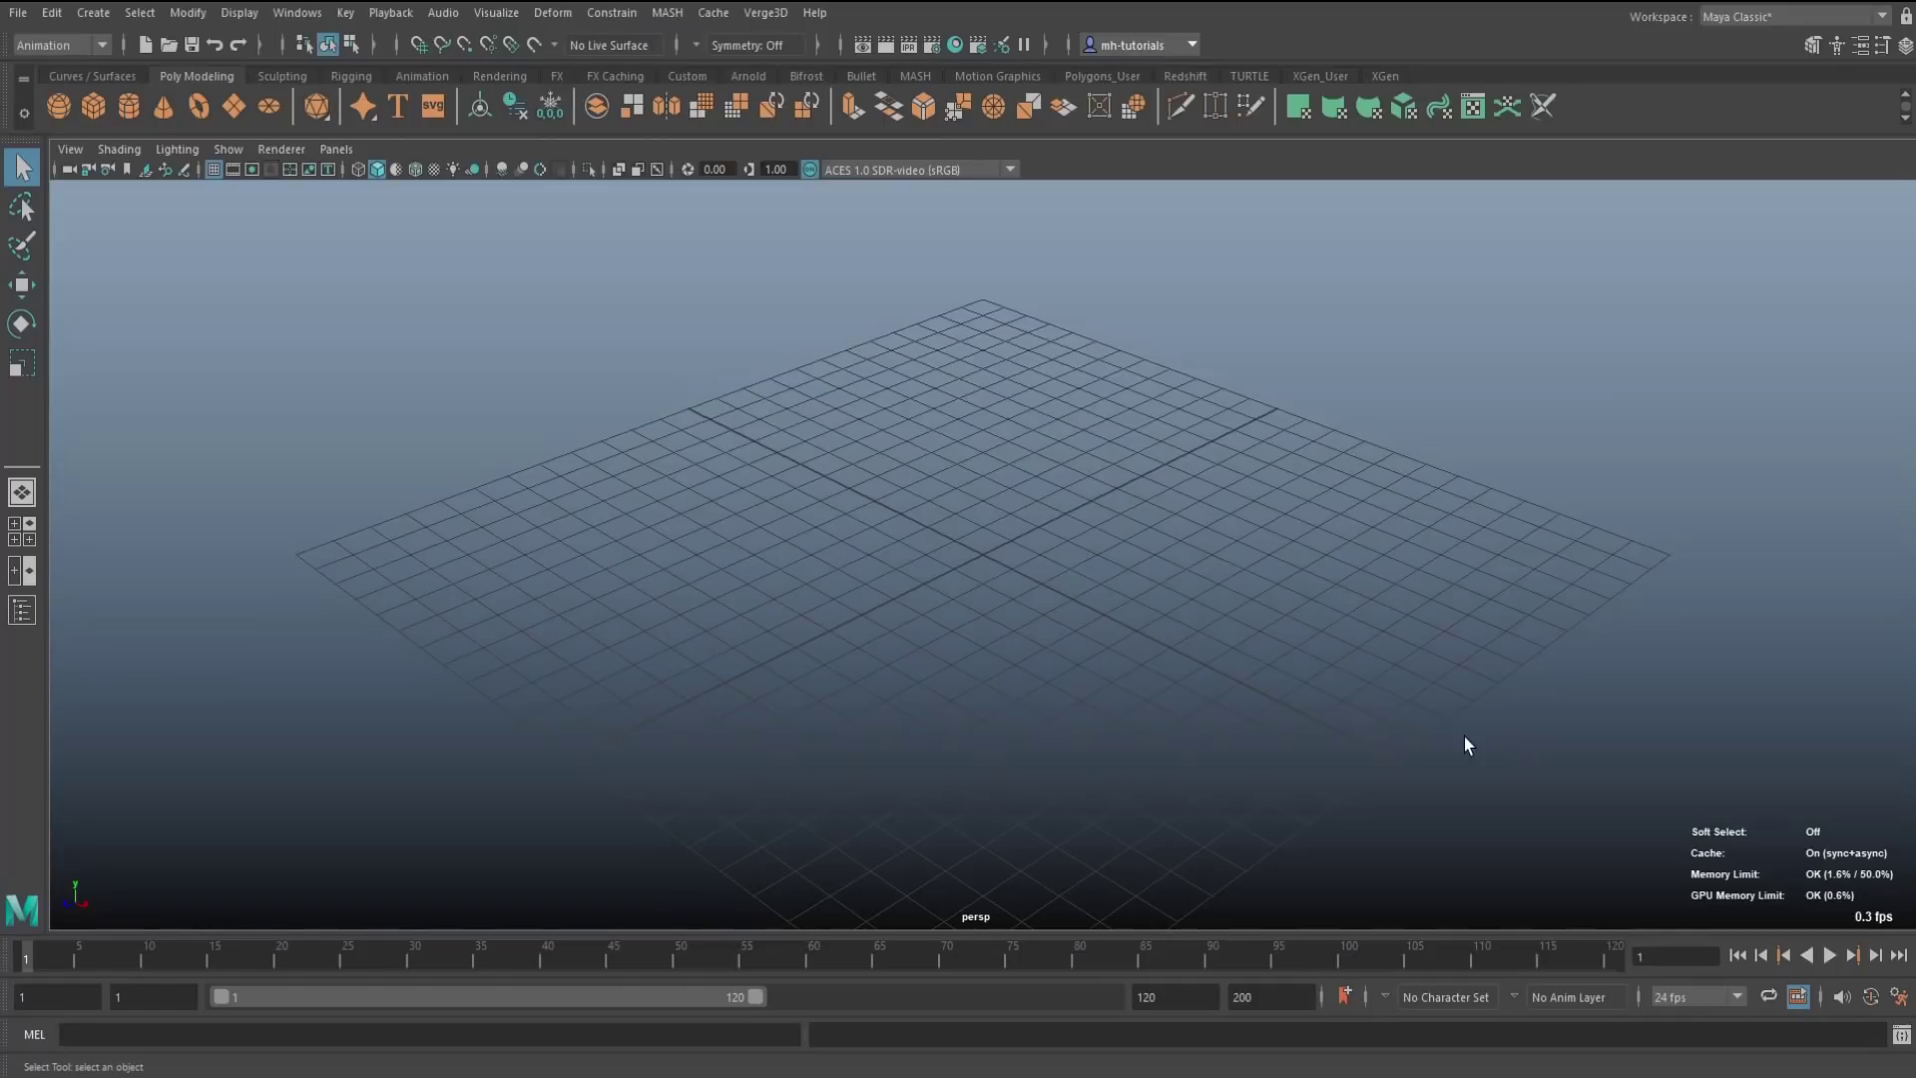
# Create a polygon sphere at the grid's origin and set a keyframe for it at frame 1
pyautogui.click(52, 104)
pyautogui.scroll(5, 859, 621)
pyautogui.keyDown('alt'); pyautogui.moveTo(859, 621); pyautogui.dragTo(955, 589); pyautogui.keyUp('alt')
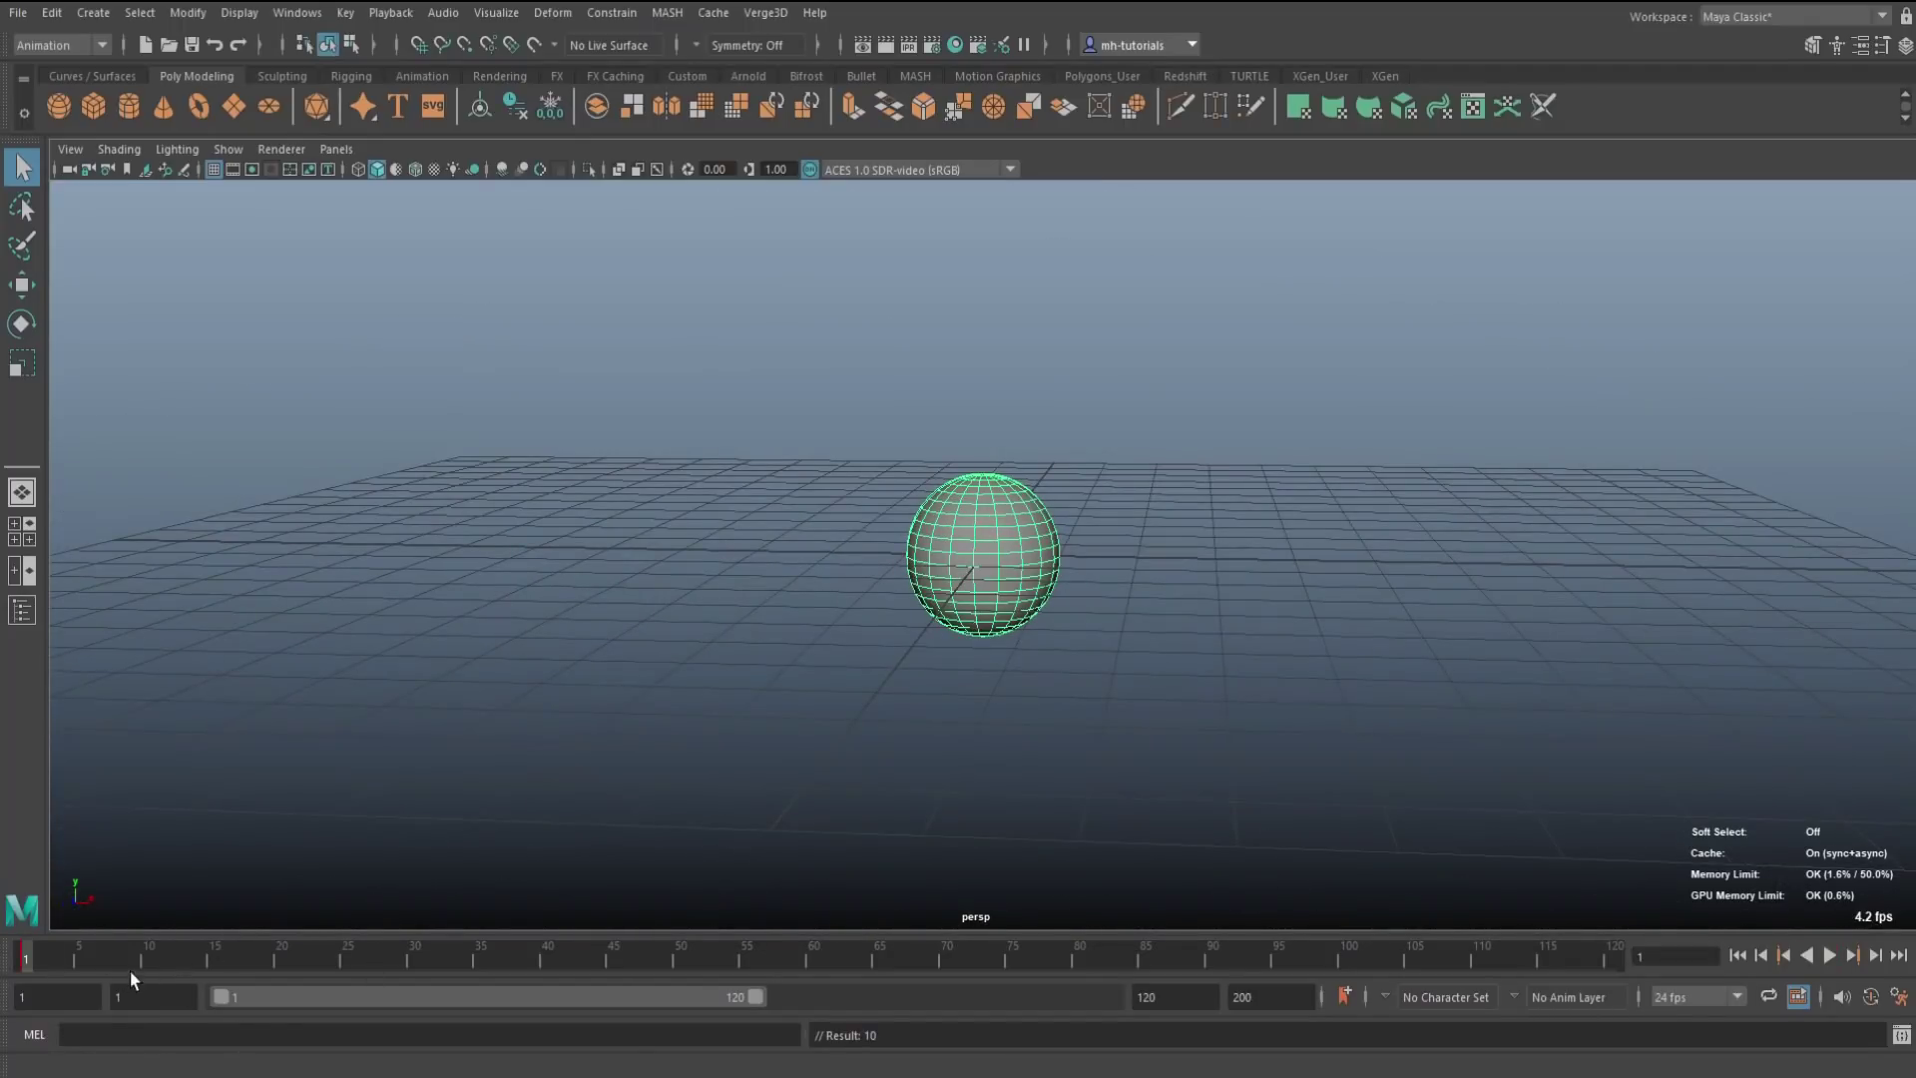
# At frame 30, move the sphere about 5.9 cm along X and 2.45 cm up in Y, and key it
pyautogui.hotkey('alt', 'v')
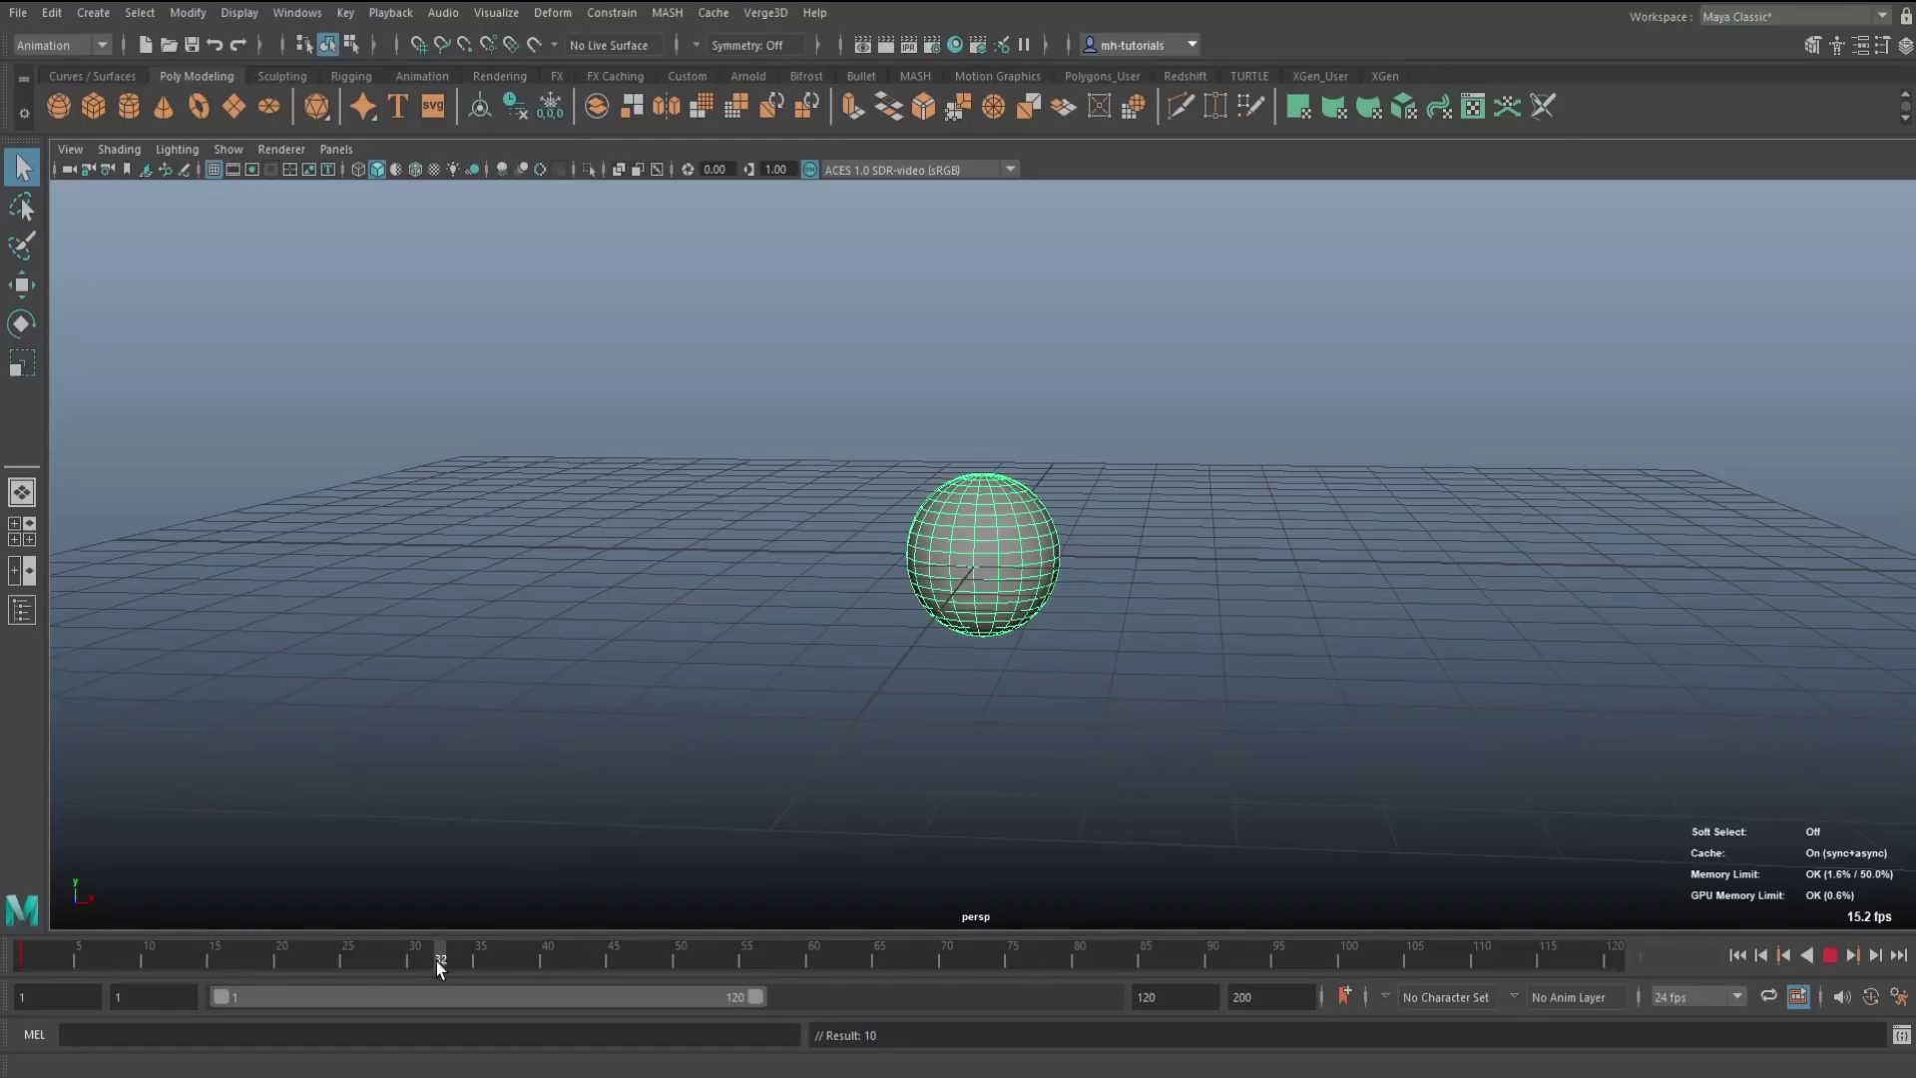
pyautogui.click(413, 964)
pyautogui.press('w')
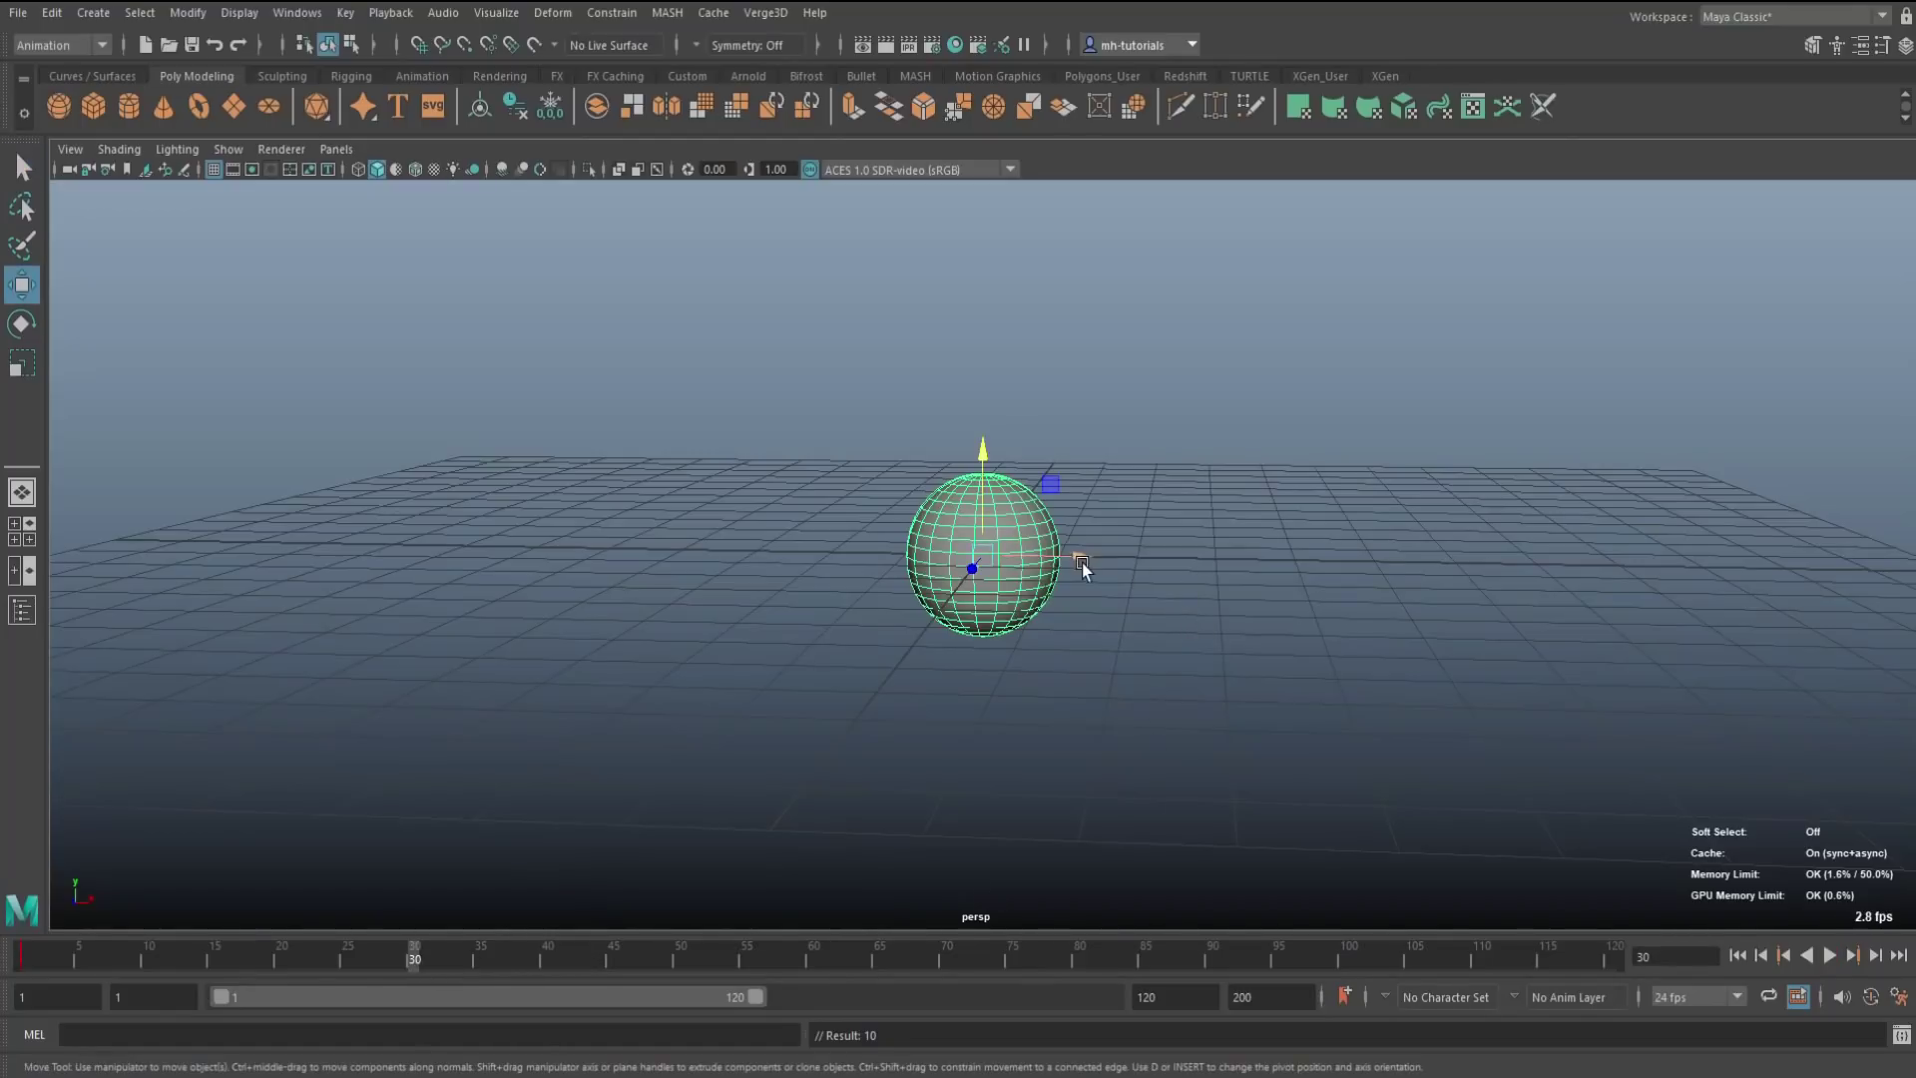
pyautogui.moveTo(1084, 555); pyautogui.dragTo(1552, 626)
pyautogui.moveTo(1447, 474); pyautogui.dragTo(1461, 268)
pyautogui.press('s')
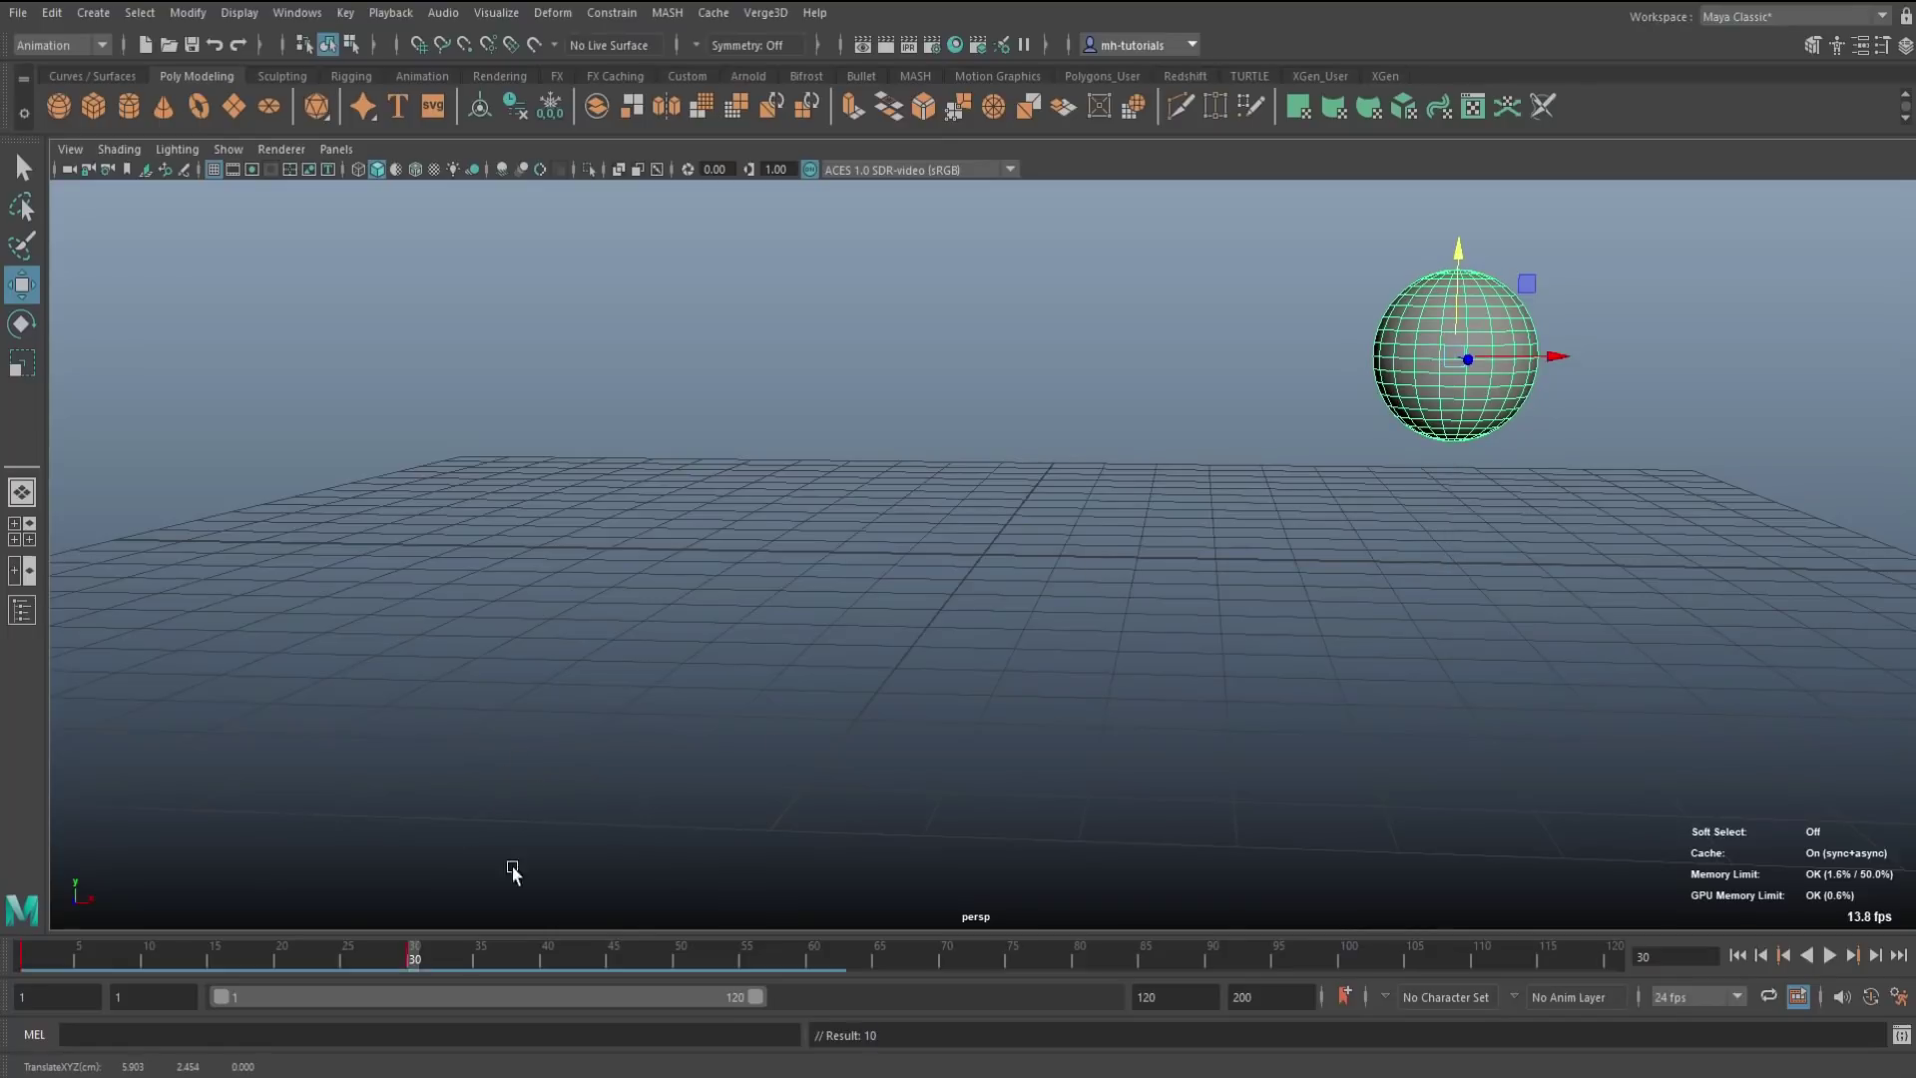
# At frame 60, move the sphere along X to the opposite side of the grid and key it
pyautogui.moveTo(421, 964); pyautogui.dragTo(566, 960)
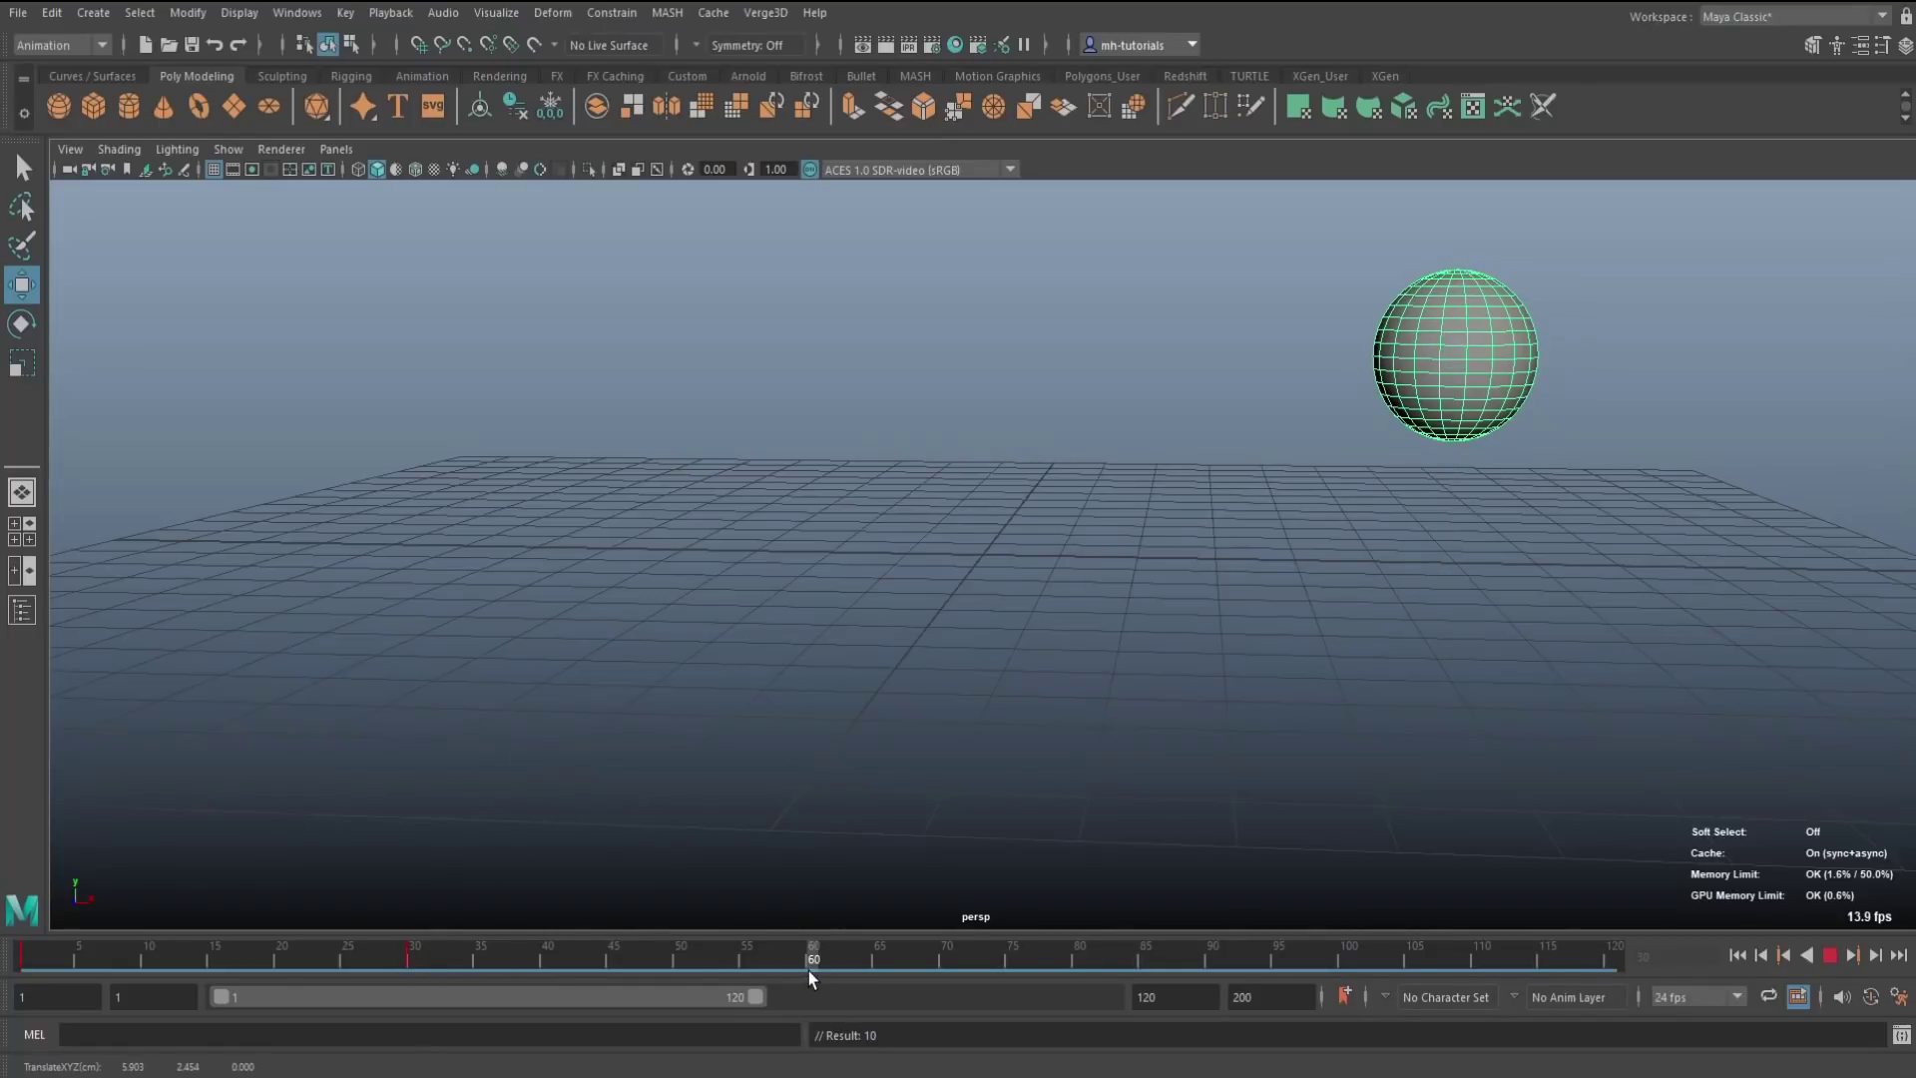
pyautogui.moveTo(811, 976); pyautogui.dragTo(813, 974)
pyautogui.moveTo(1548, 357); pyautogui.dragTo(818, 414)
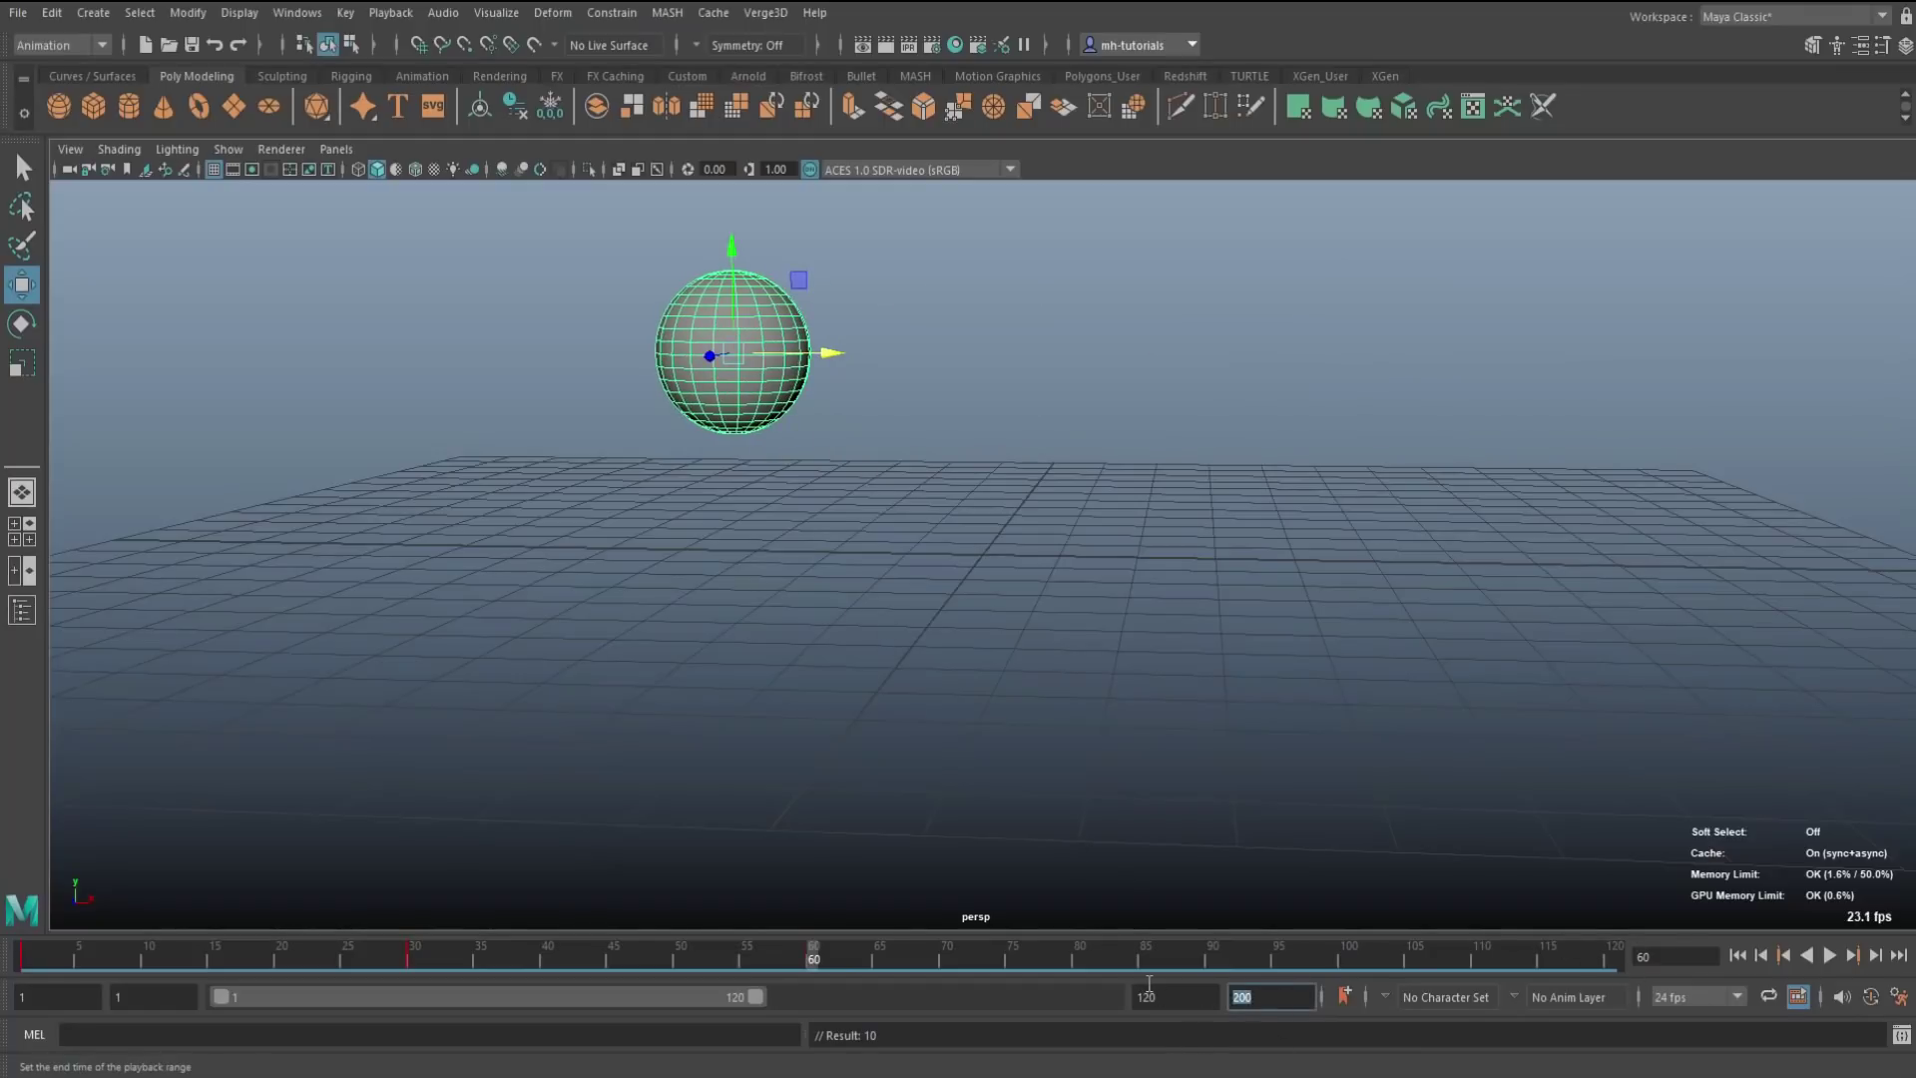
# Set the animation range to end at frame 60, play the sphere's motion, and return to the first frame
pyautogui.write('60')
pyautogui.press('Return')
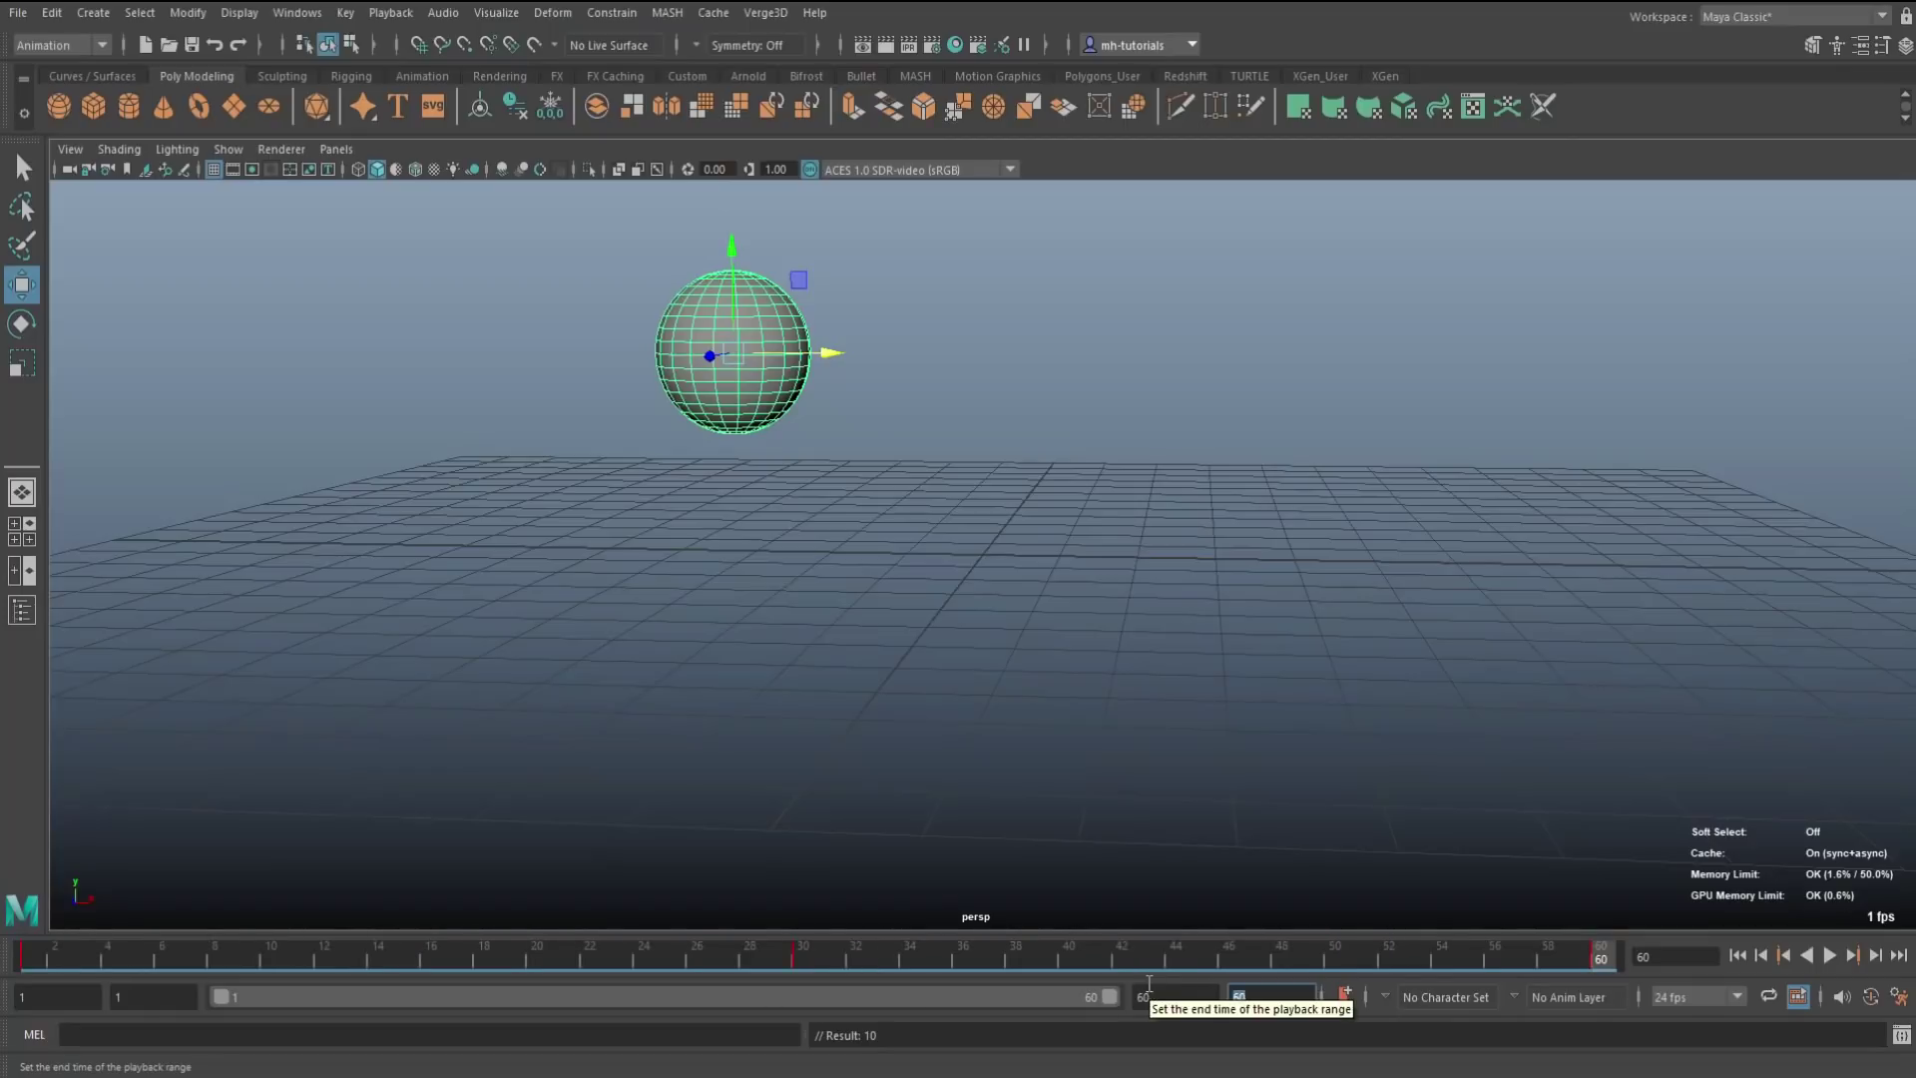
pyautogui.click(1830, 956)
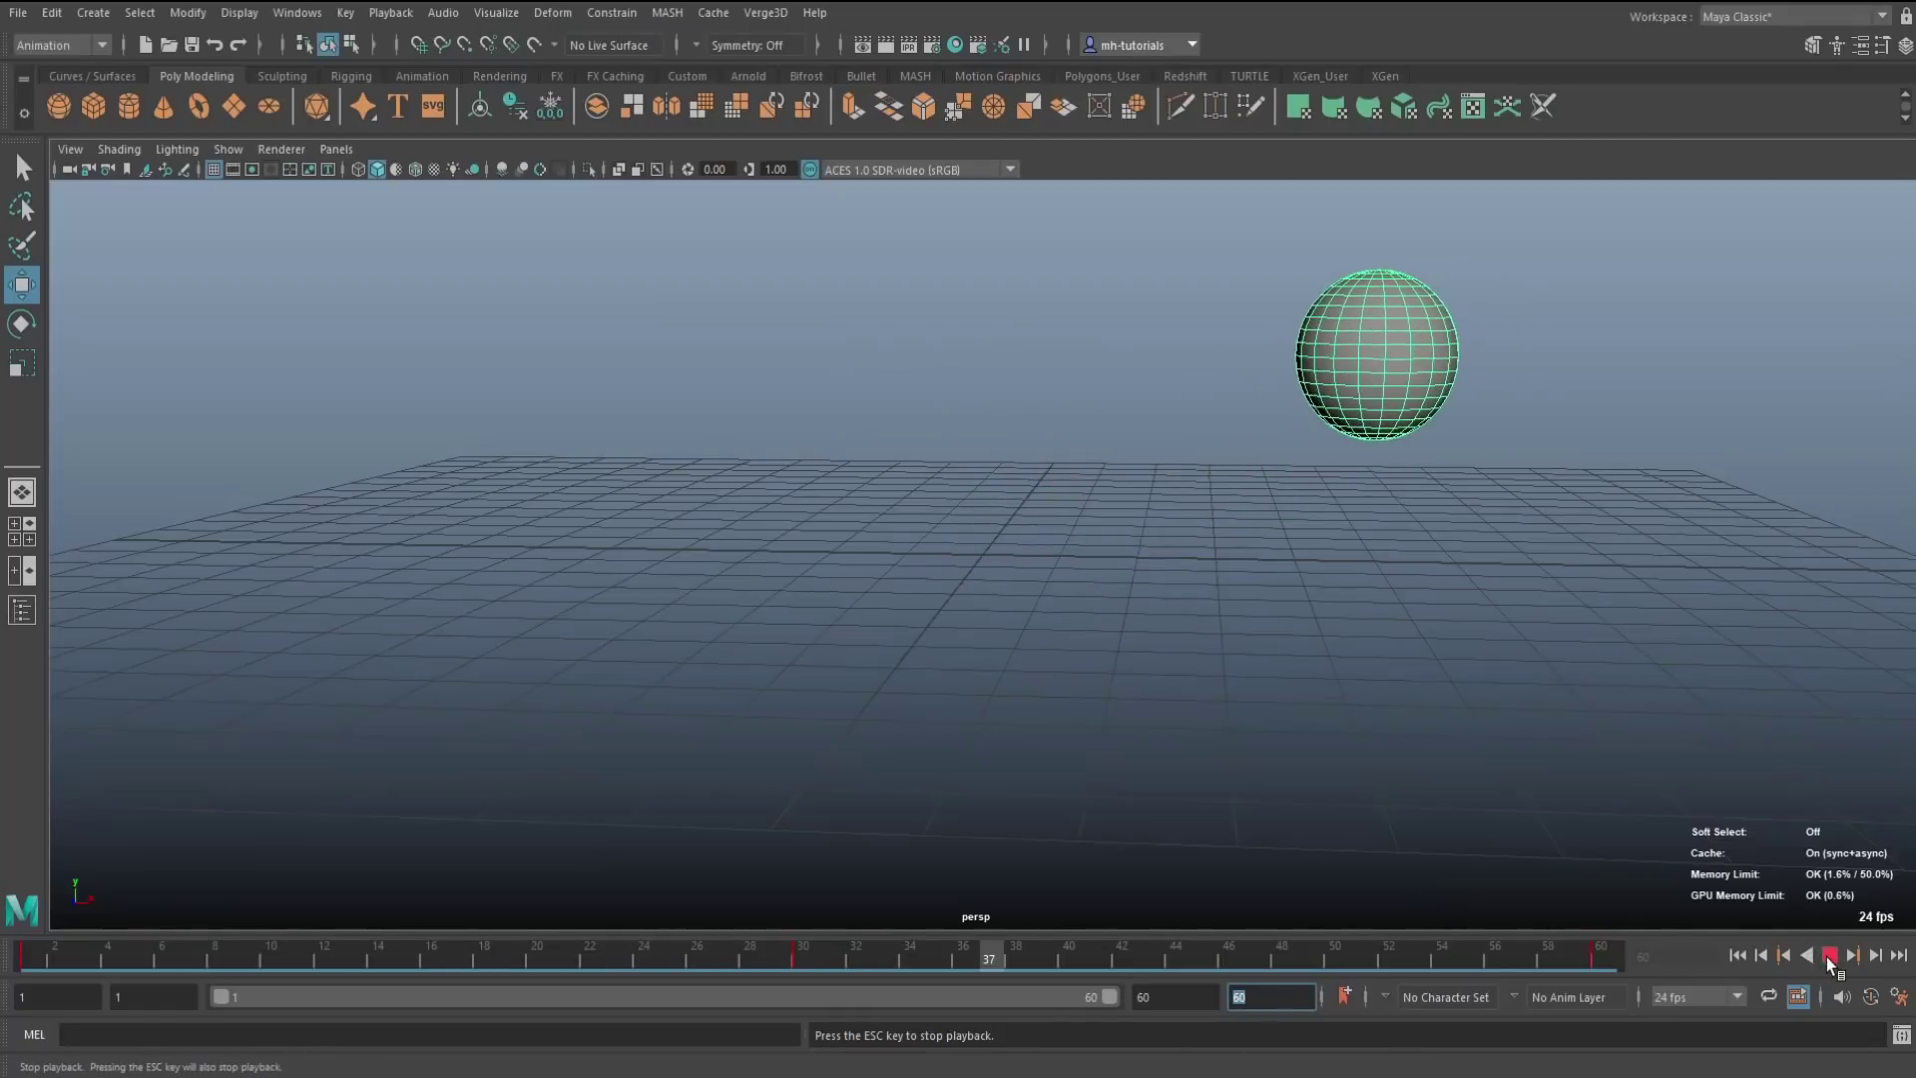
pyautogui.click(1830, 955)
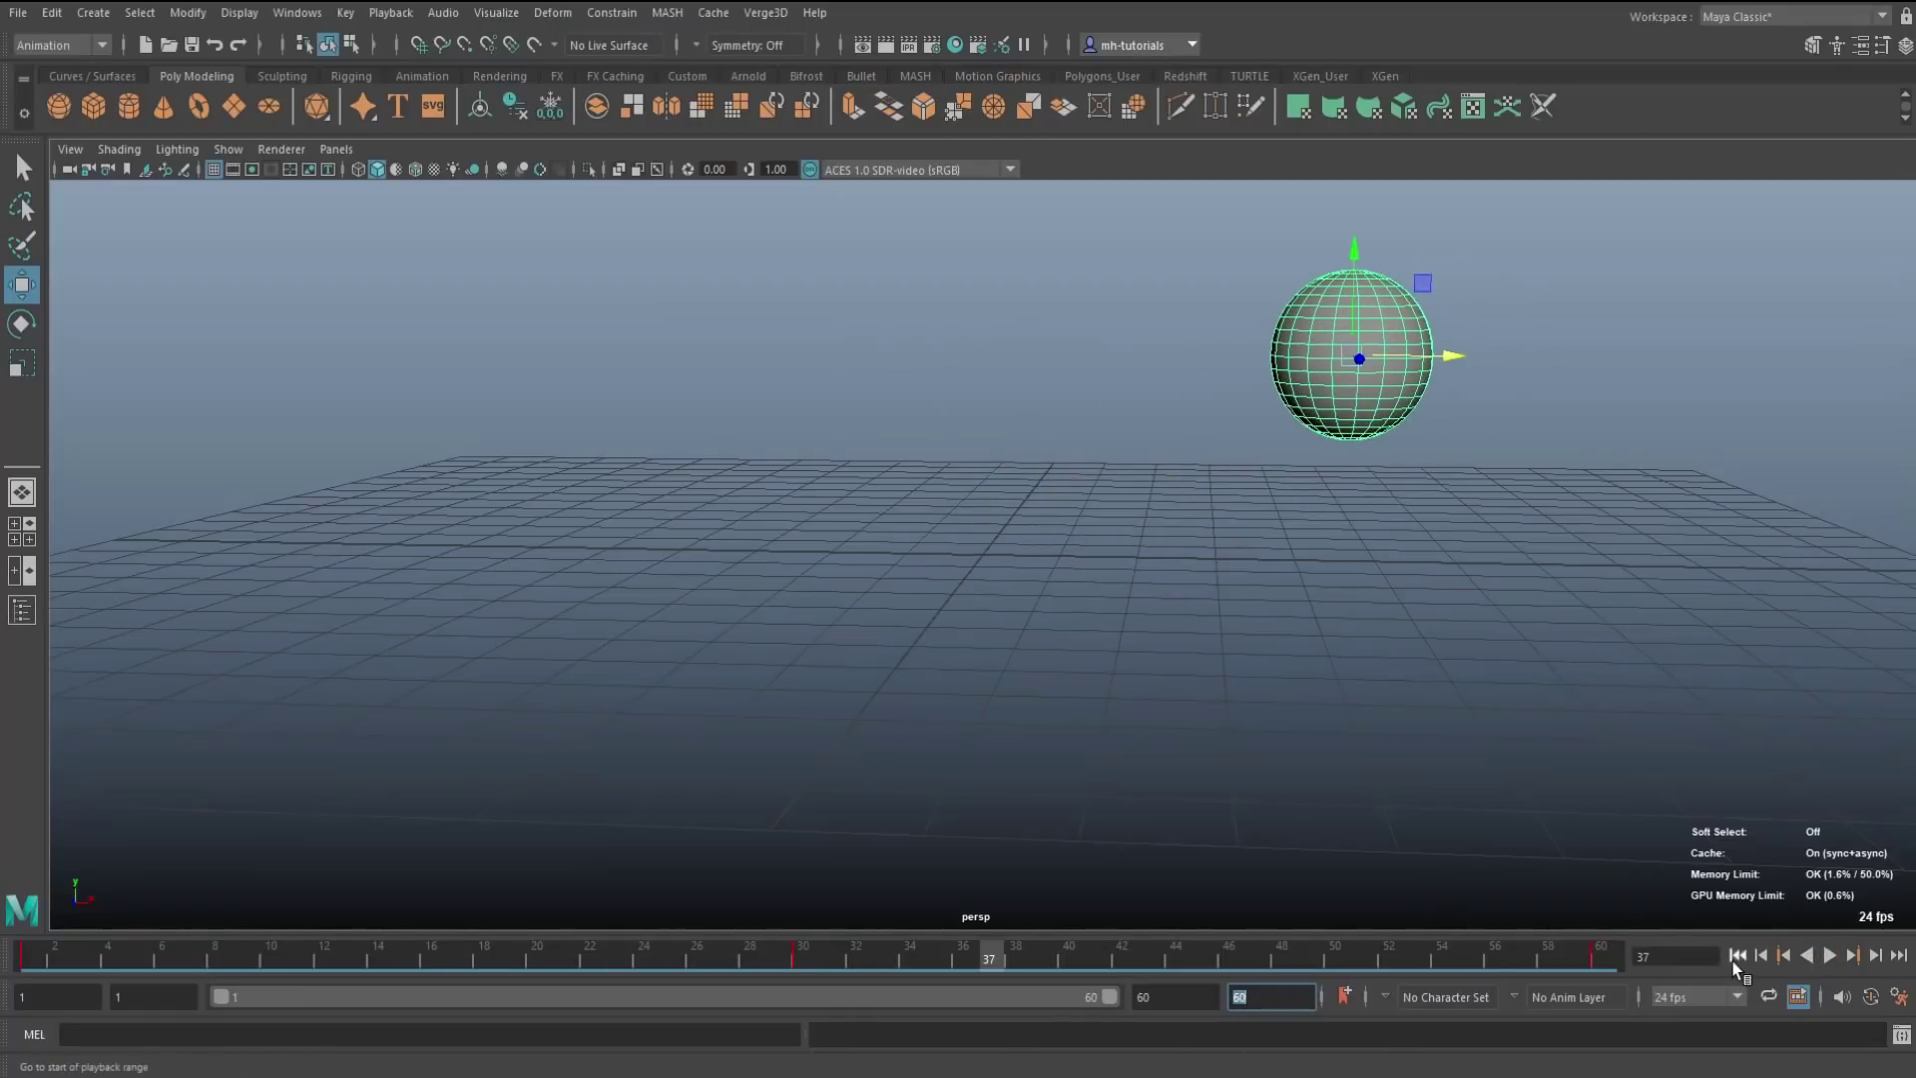
pyautogui.click(1738, 955)
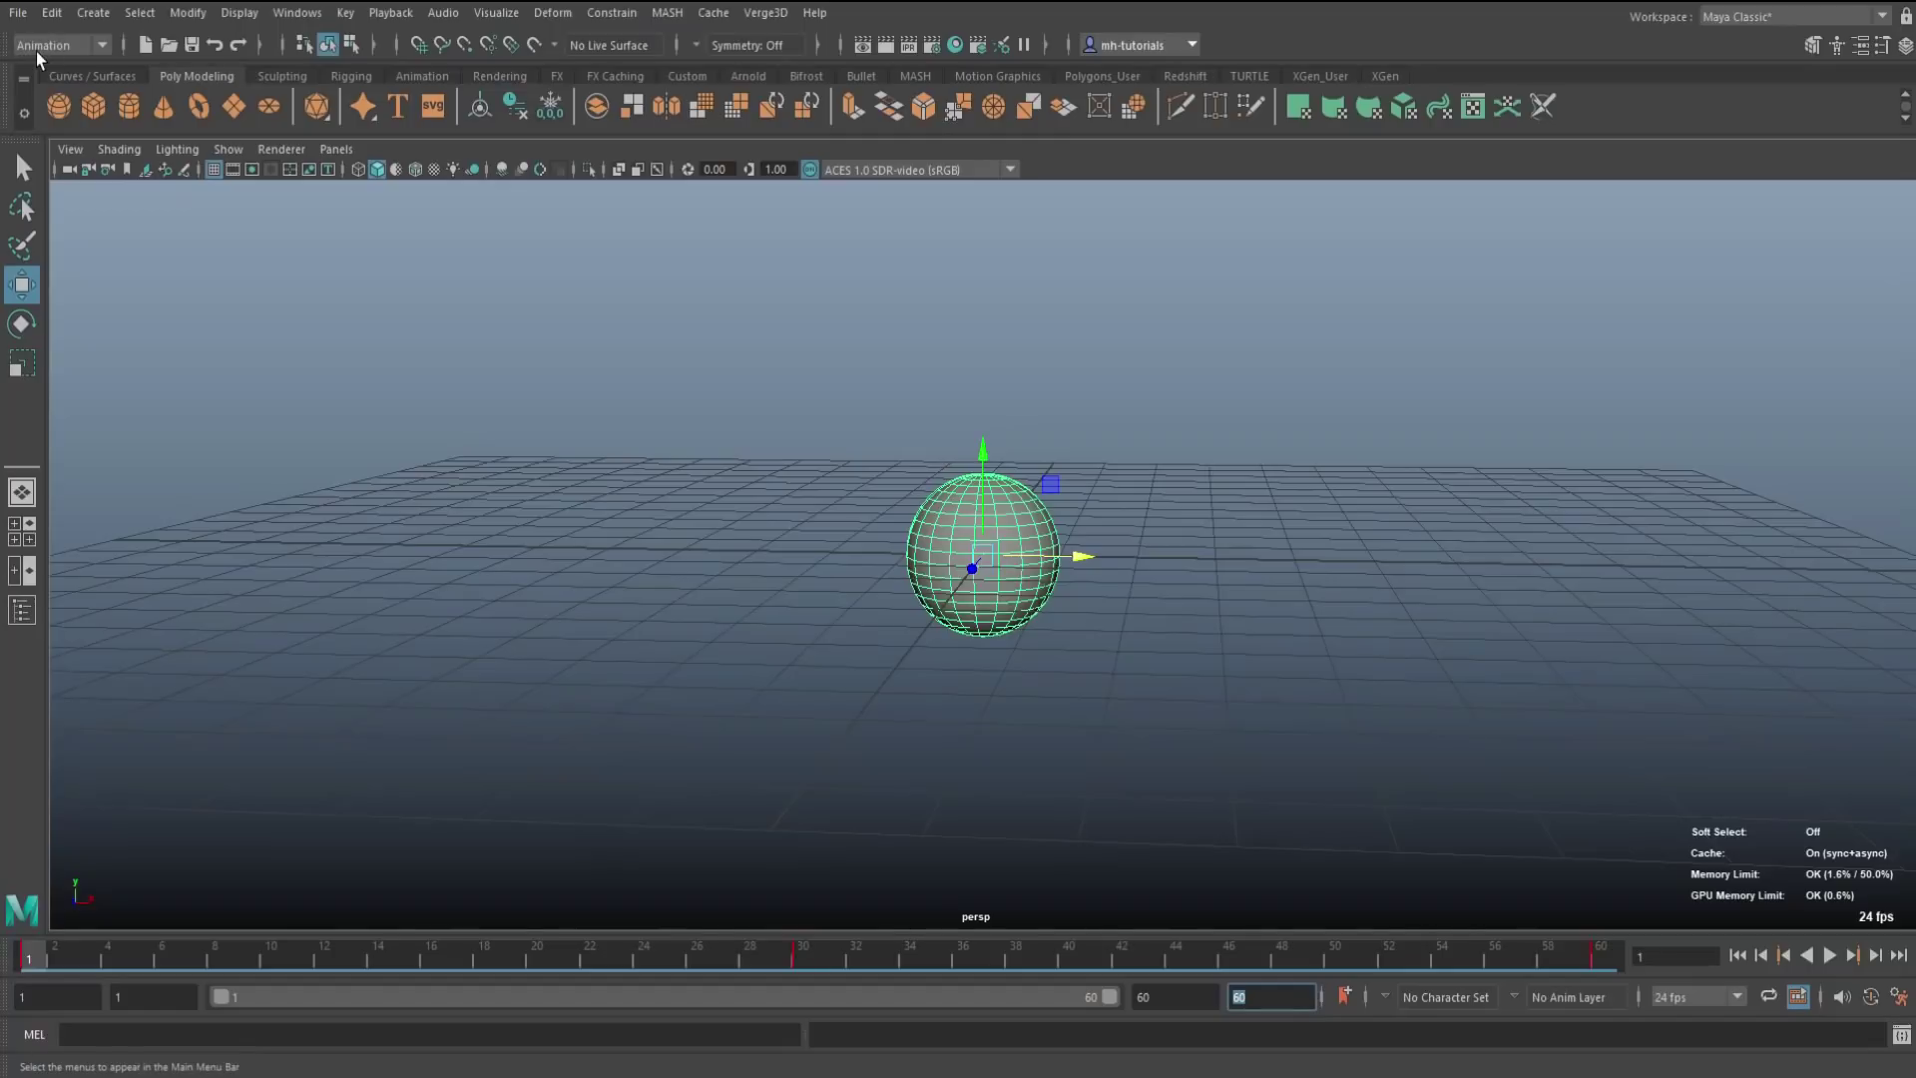
# Open the Ghosting Editor and create a ghost from the selected sphere
pyautogui.click(499, 14)
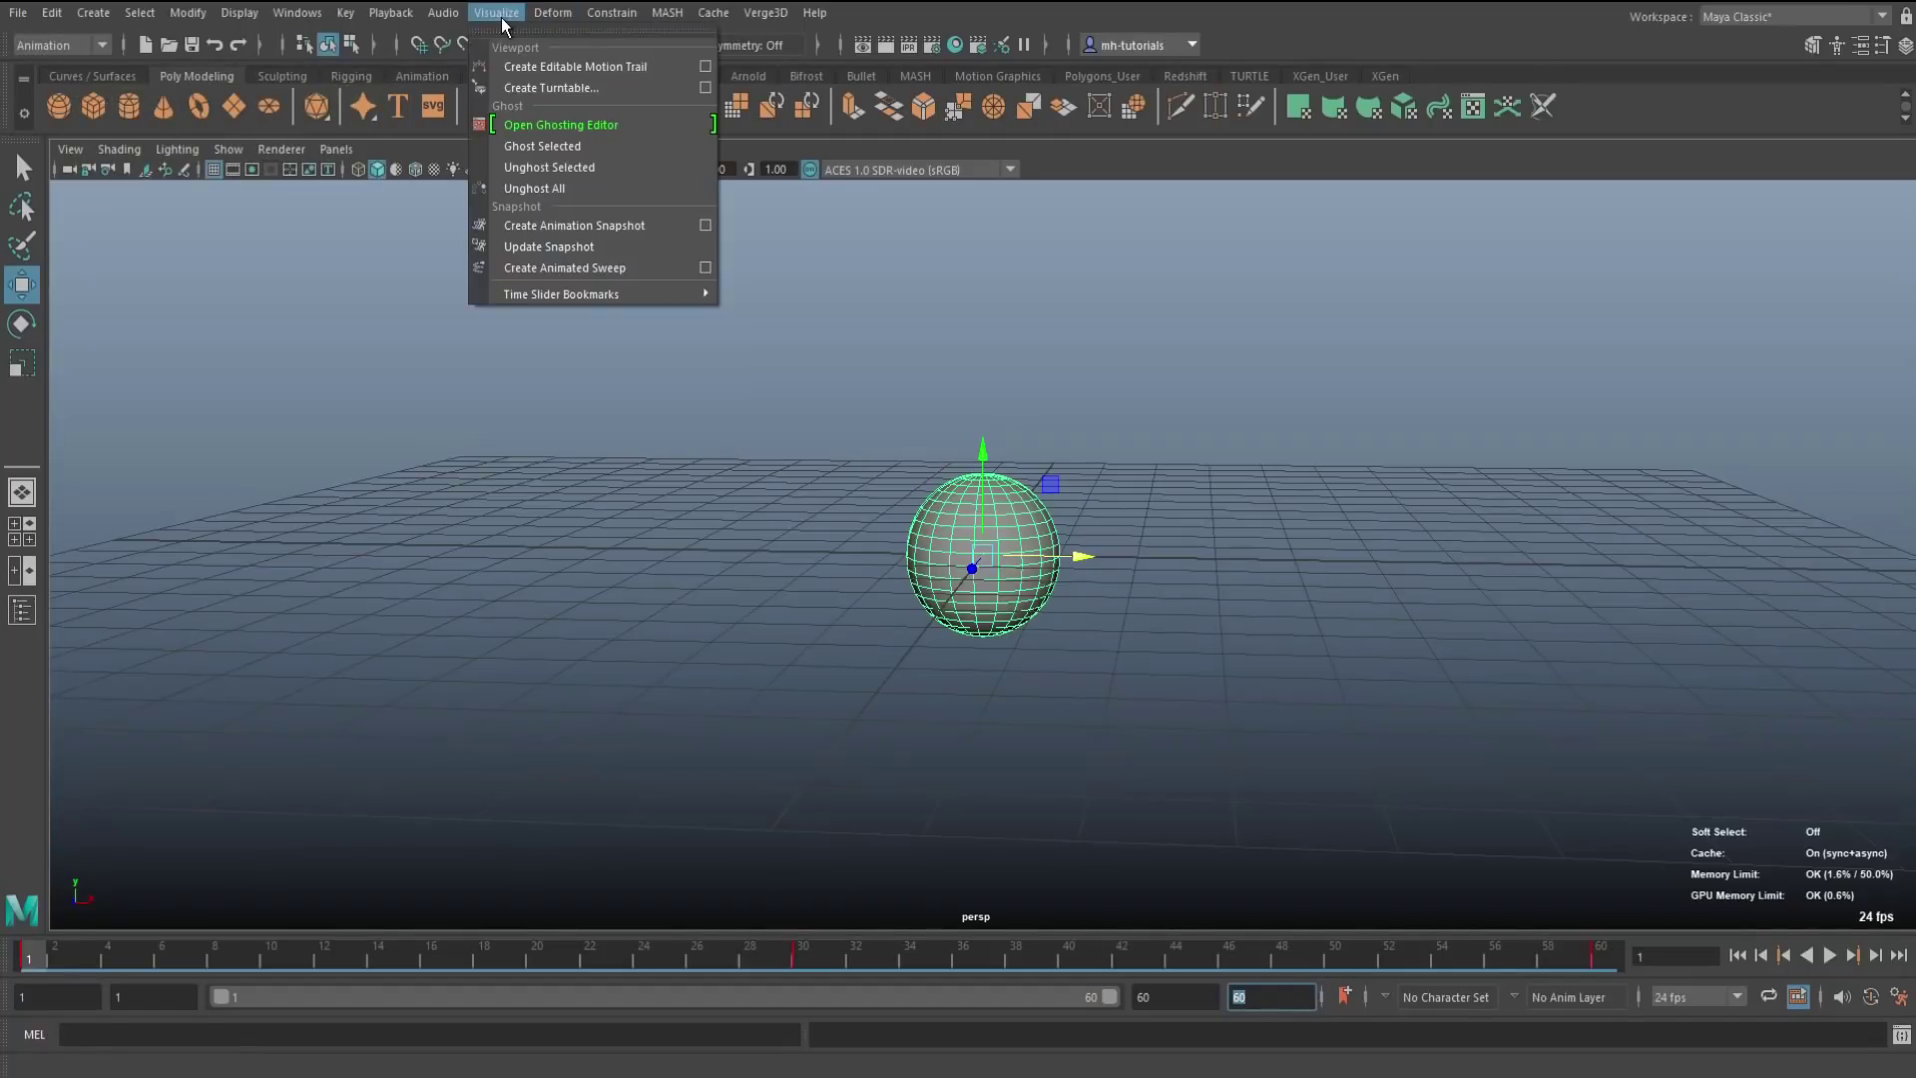
pyautogui.click(629, 128)
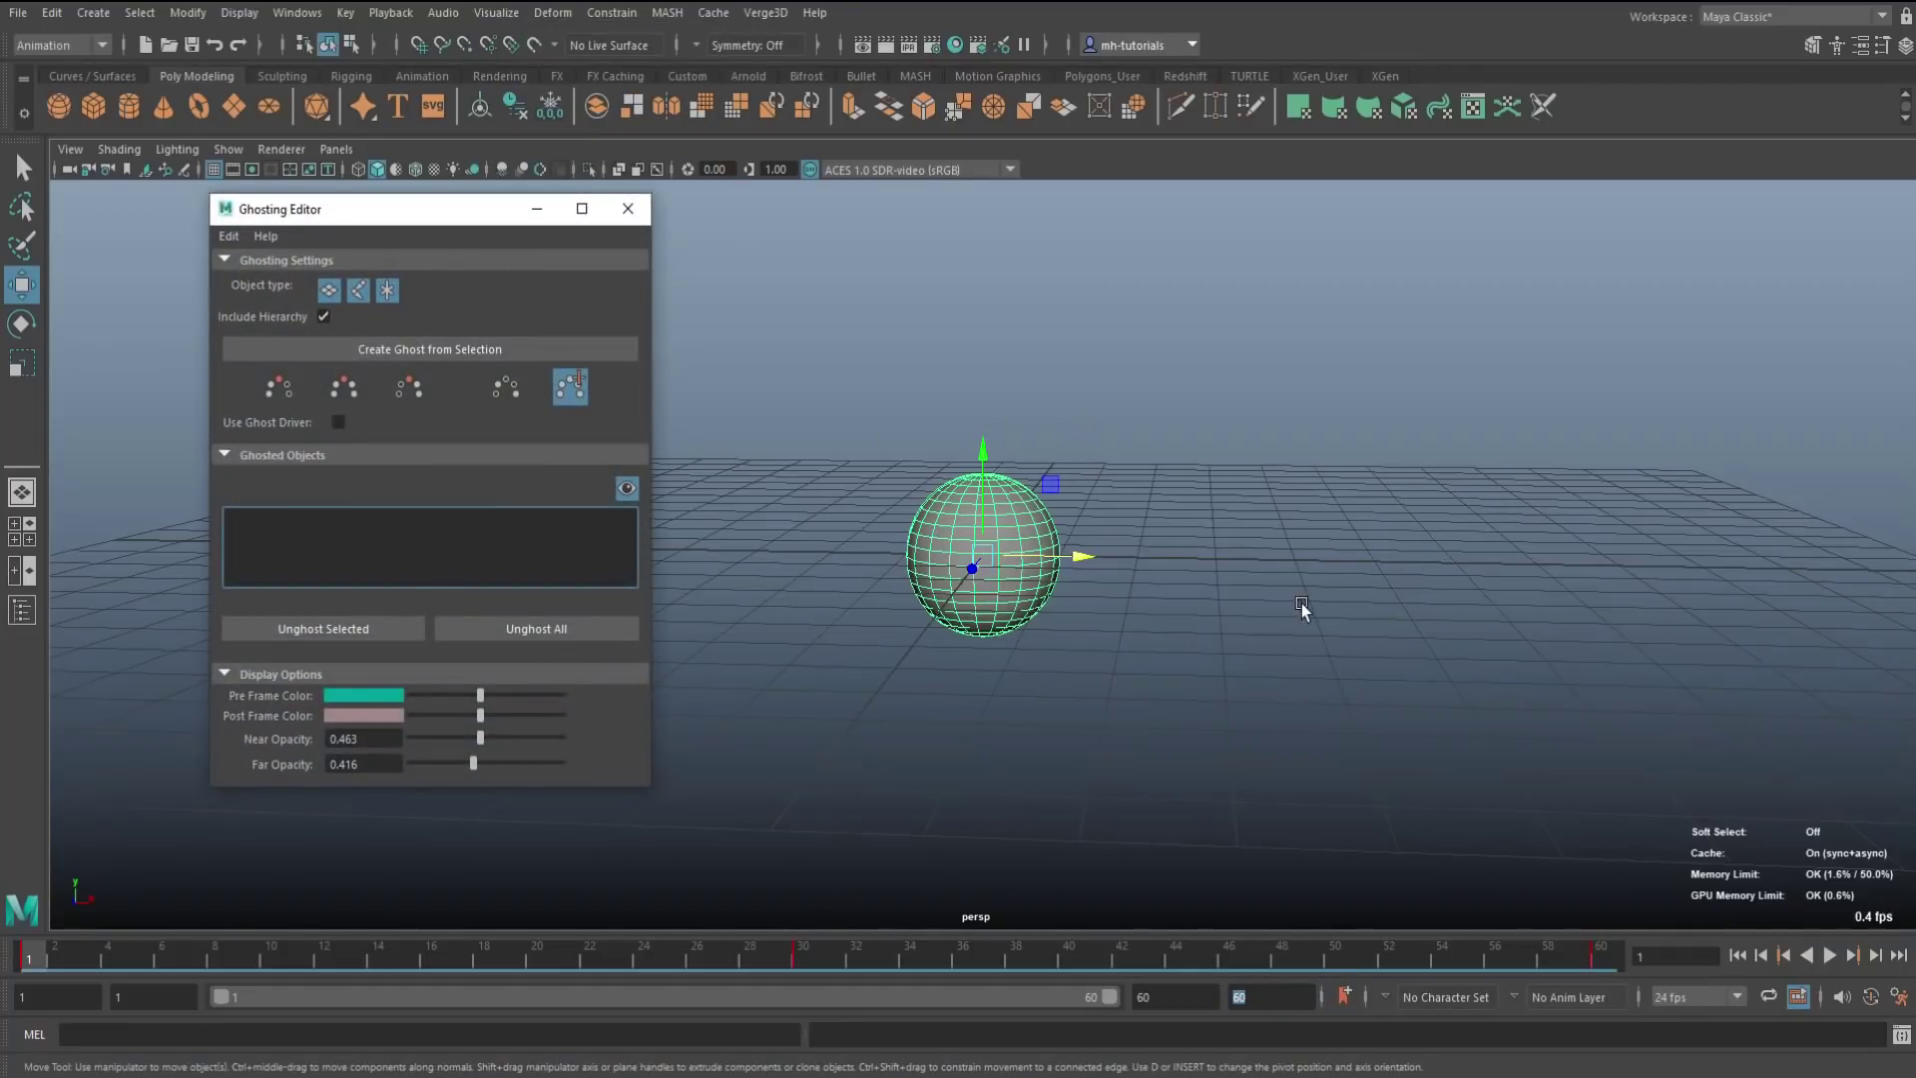
pyautogui.click(486, 357)
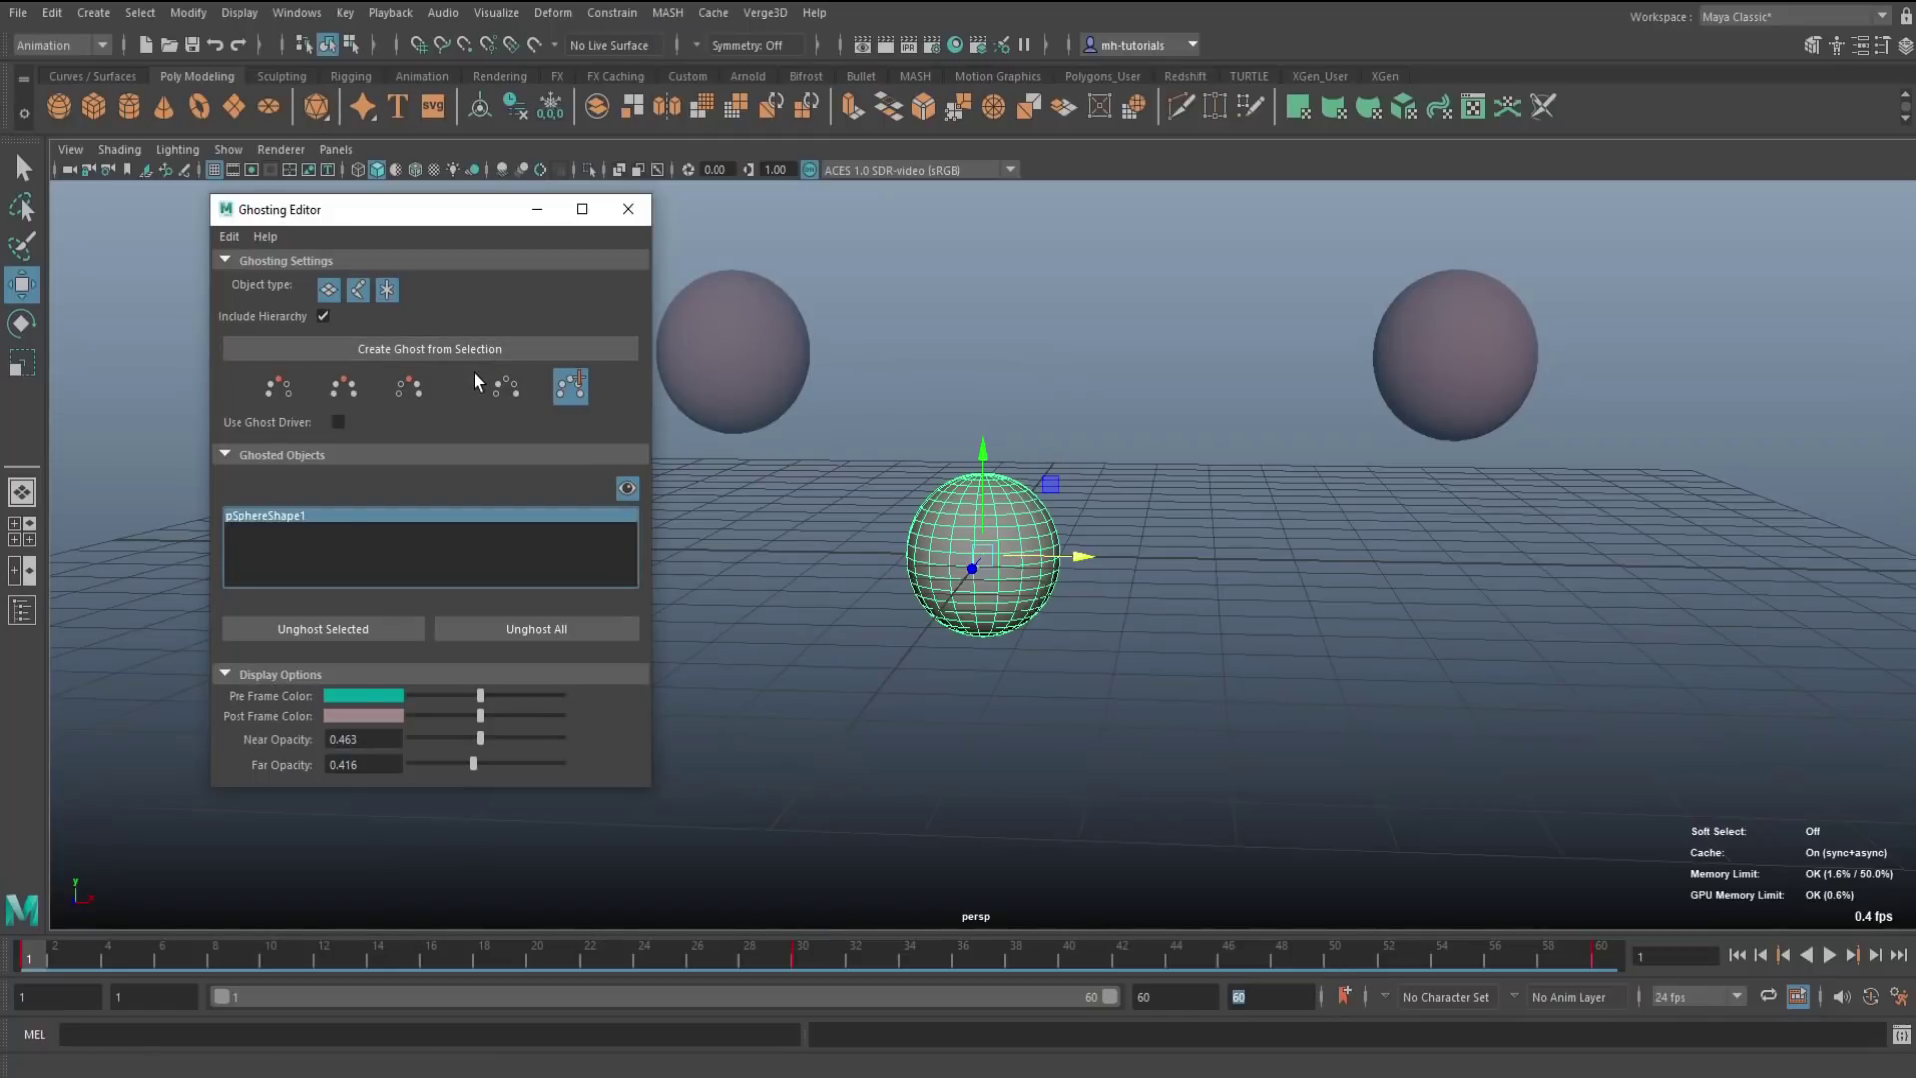
# Ghost only the sphere's preceding frames, play the animation to compare the spacing presets, and stop it with the sphere deselected
pyautogui.click(279, 388)
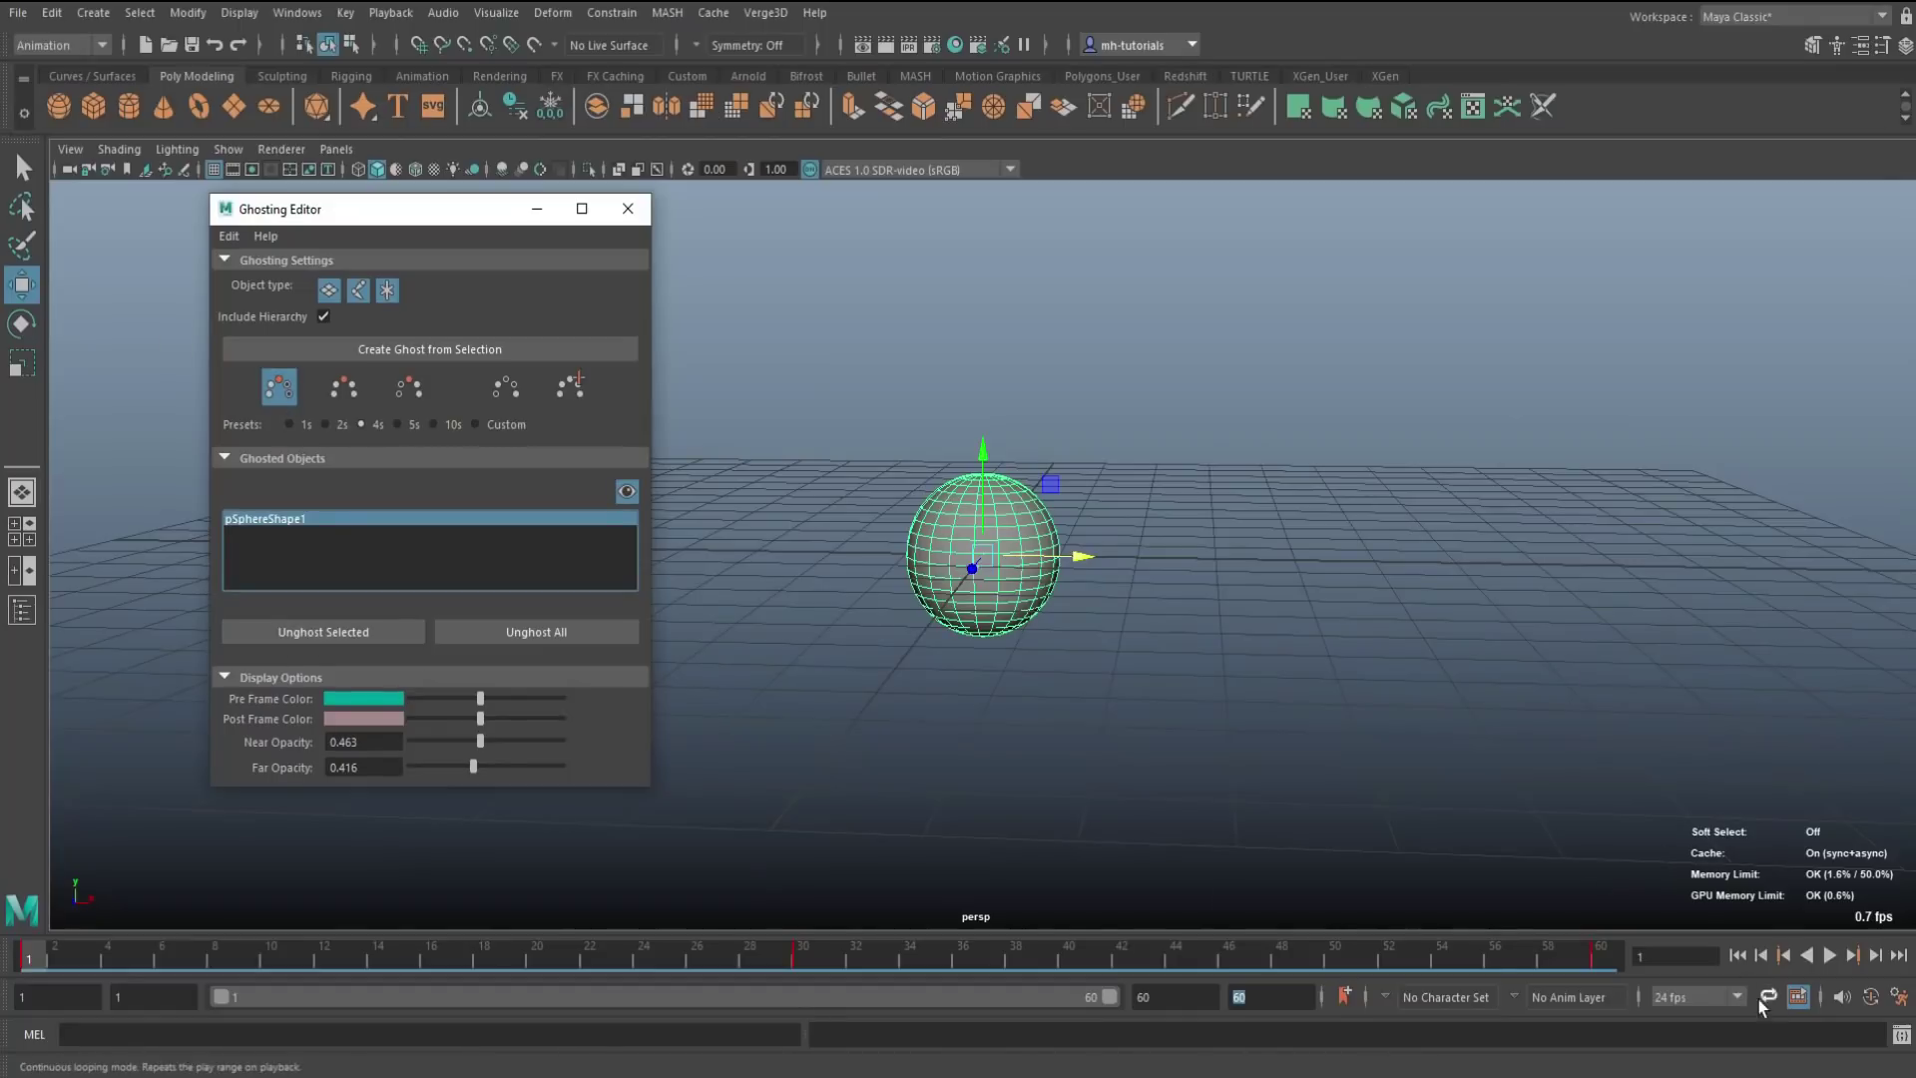
pyautogui.click(1828, 958)
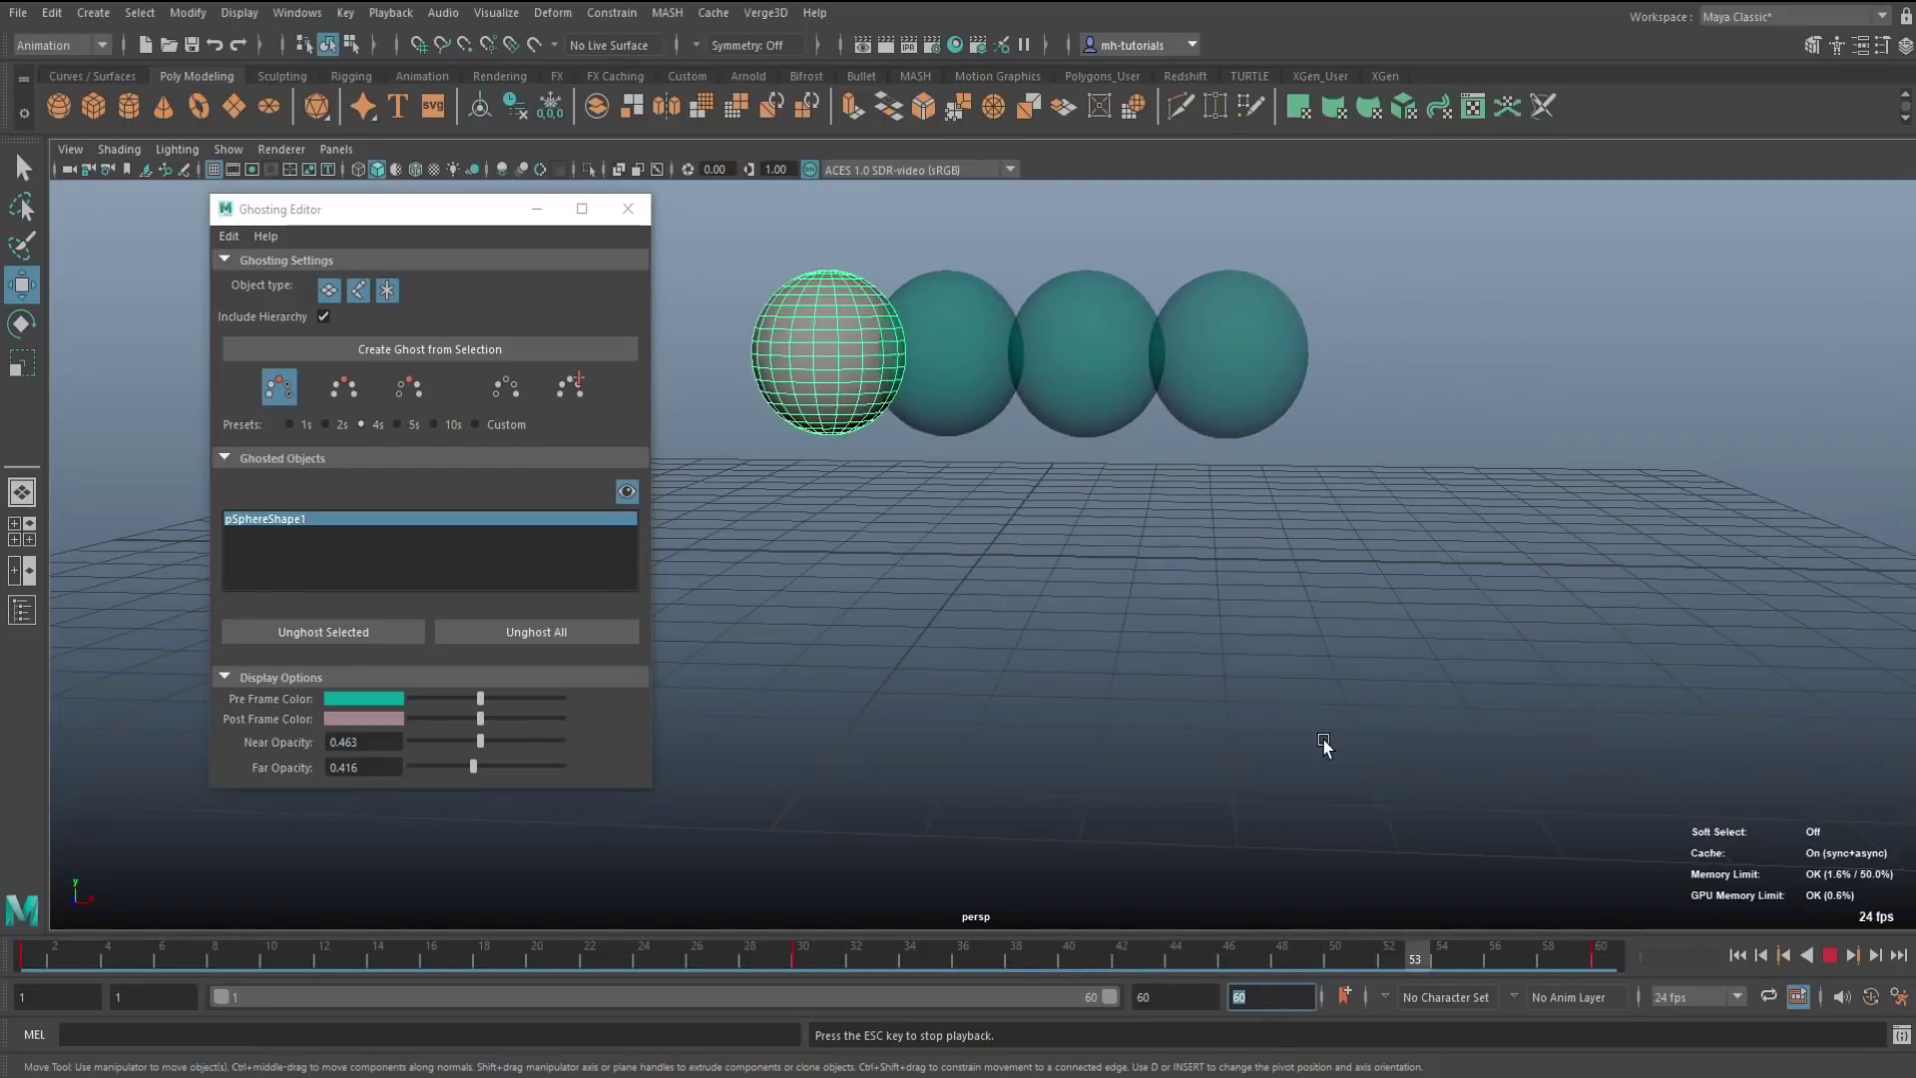
pyautogui.click(288, 424)
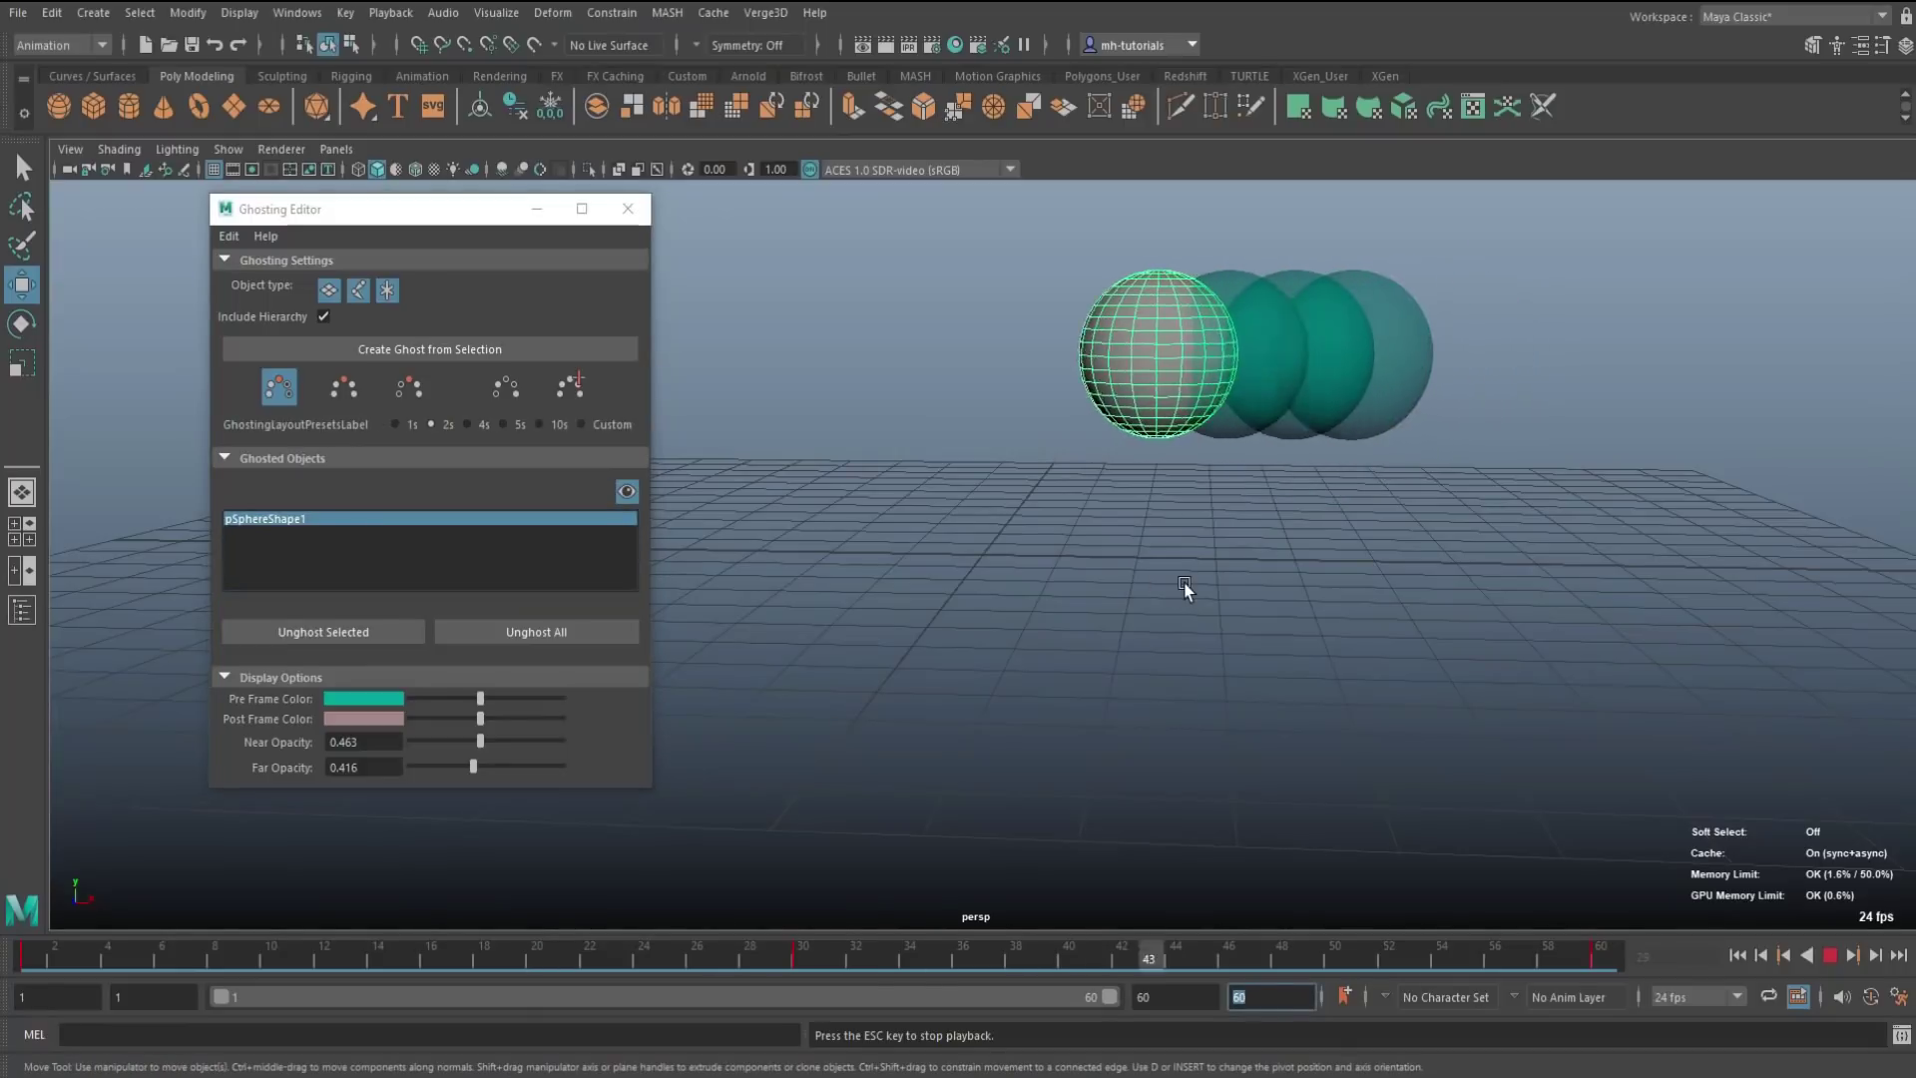
pyautogui.click(1377, 651)
pyautogui.press('Escape')
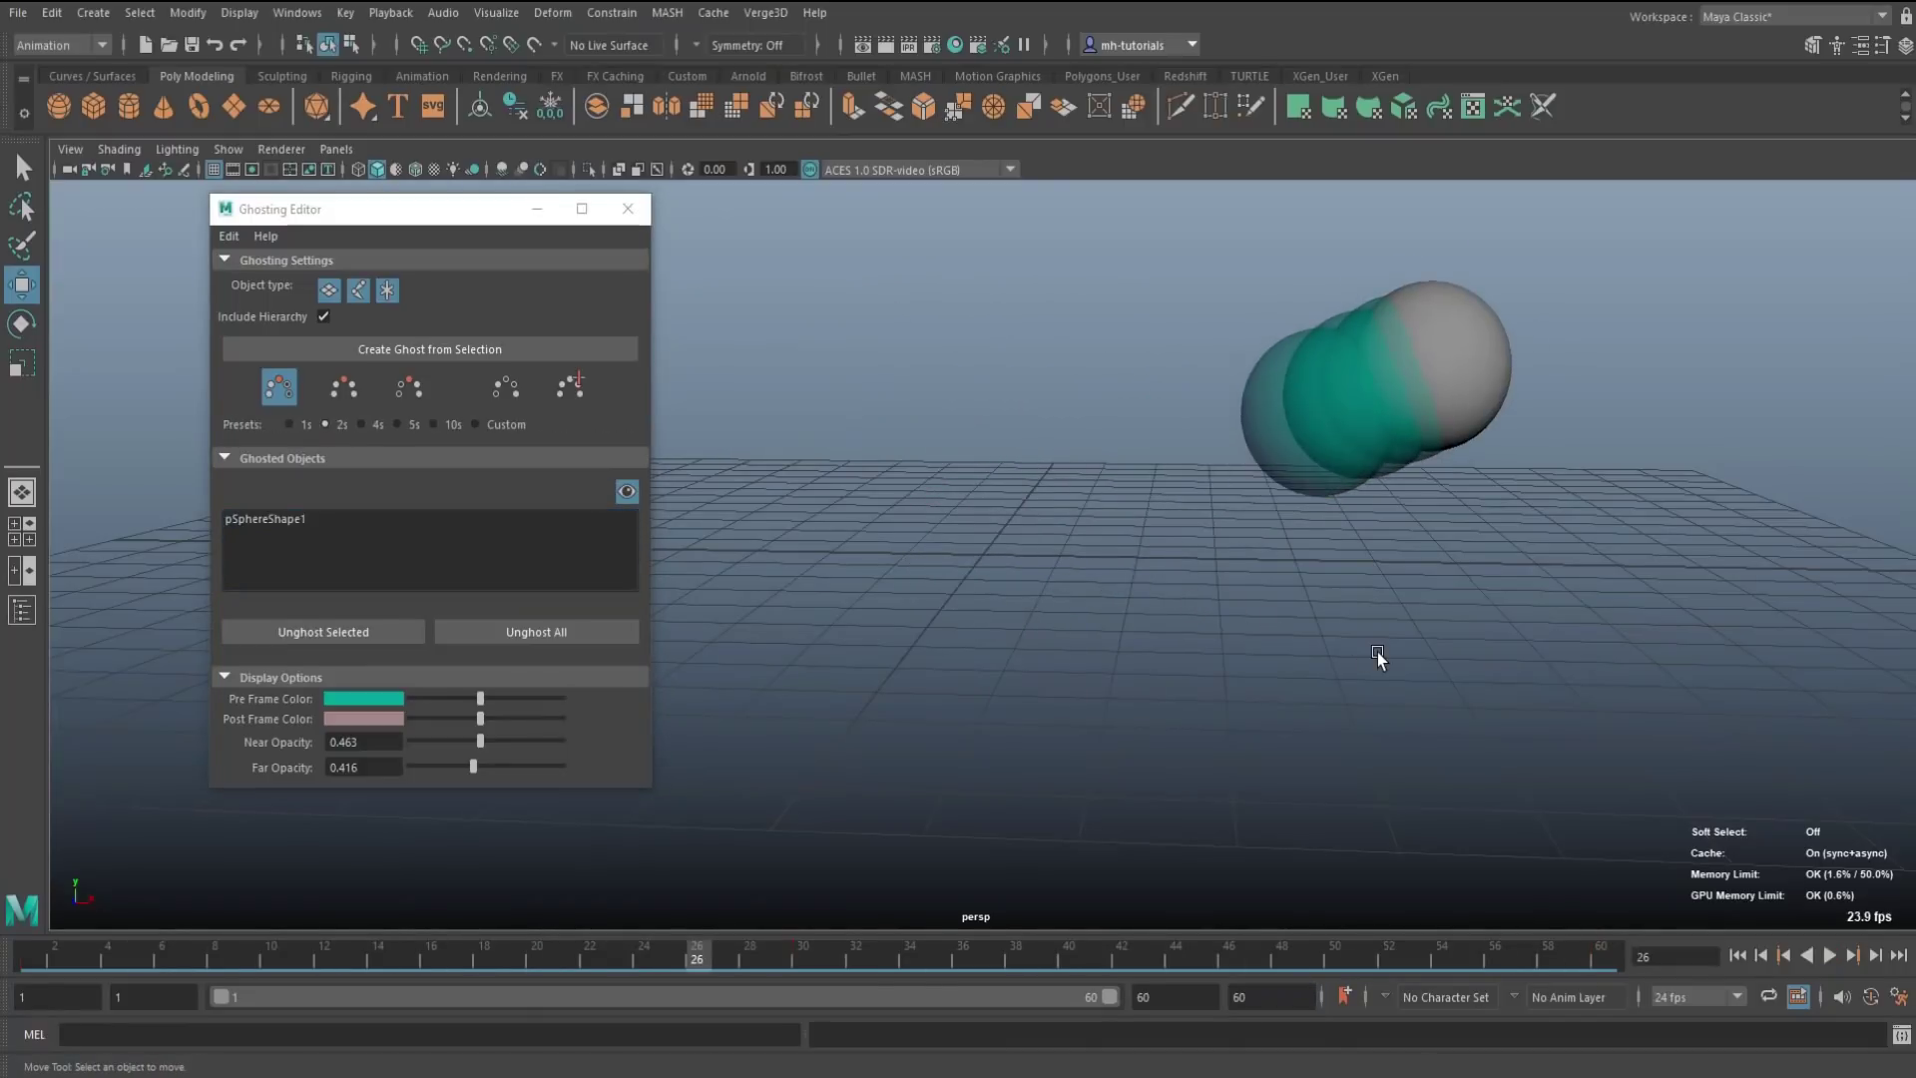
# Compare the 1s, 2s, 4s, 5s, 10s and Custom ghost spacing presets, and set the spacing to 1s
pyautogui.click(289, 425)
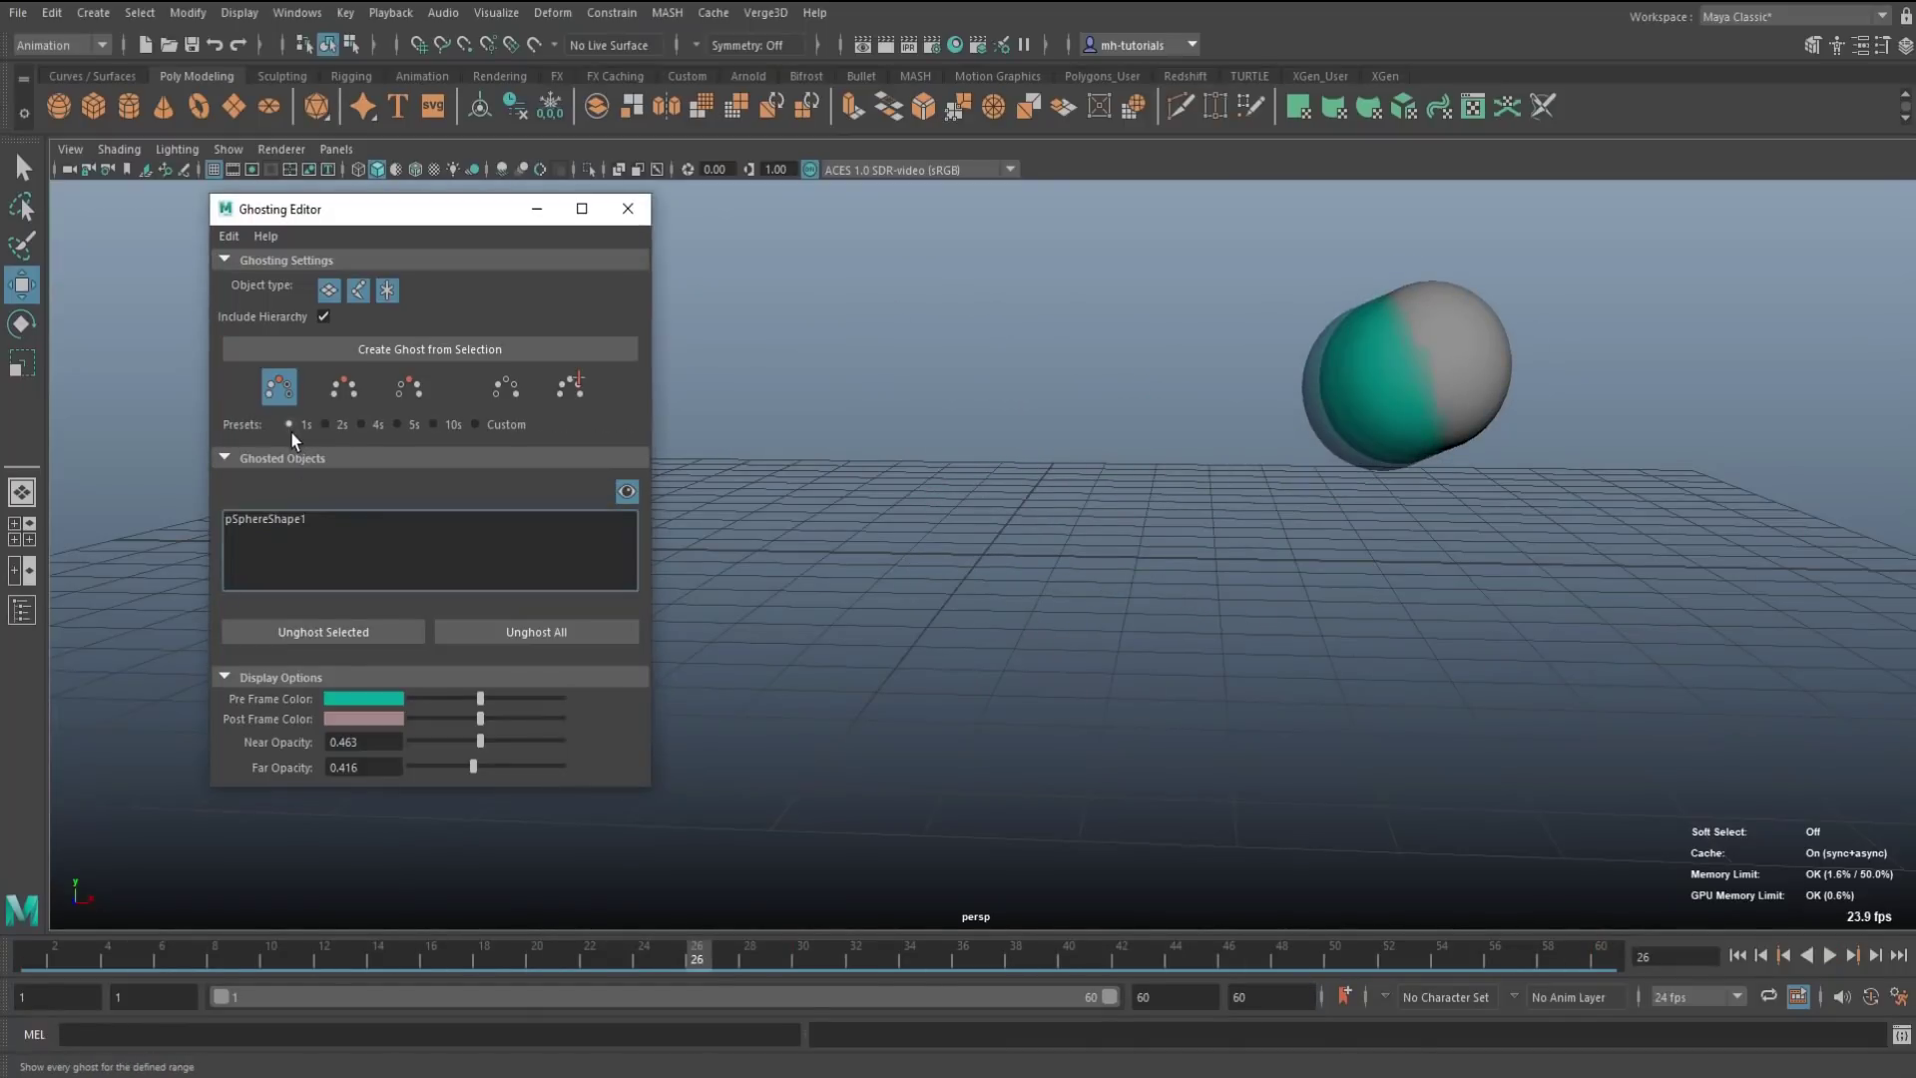
pyautogui.click(326, 427)
pyautogui.click(362, 425)
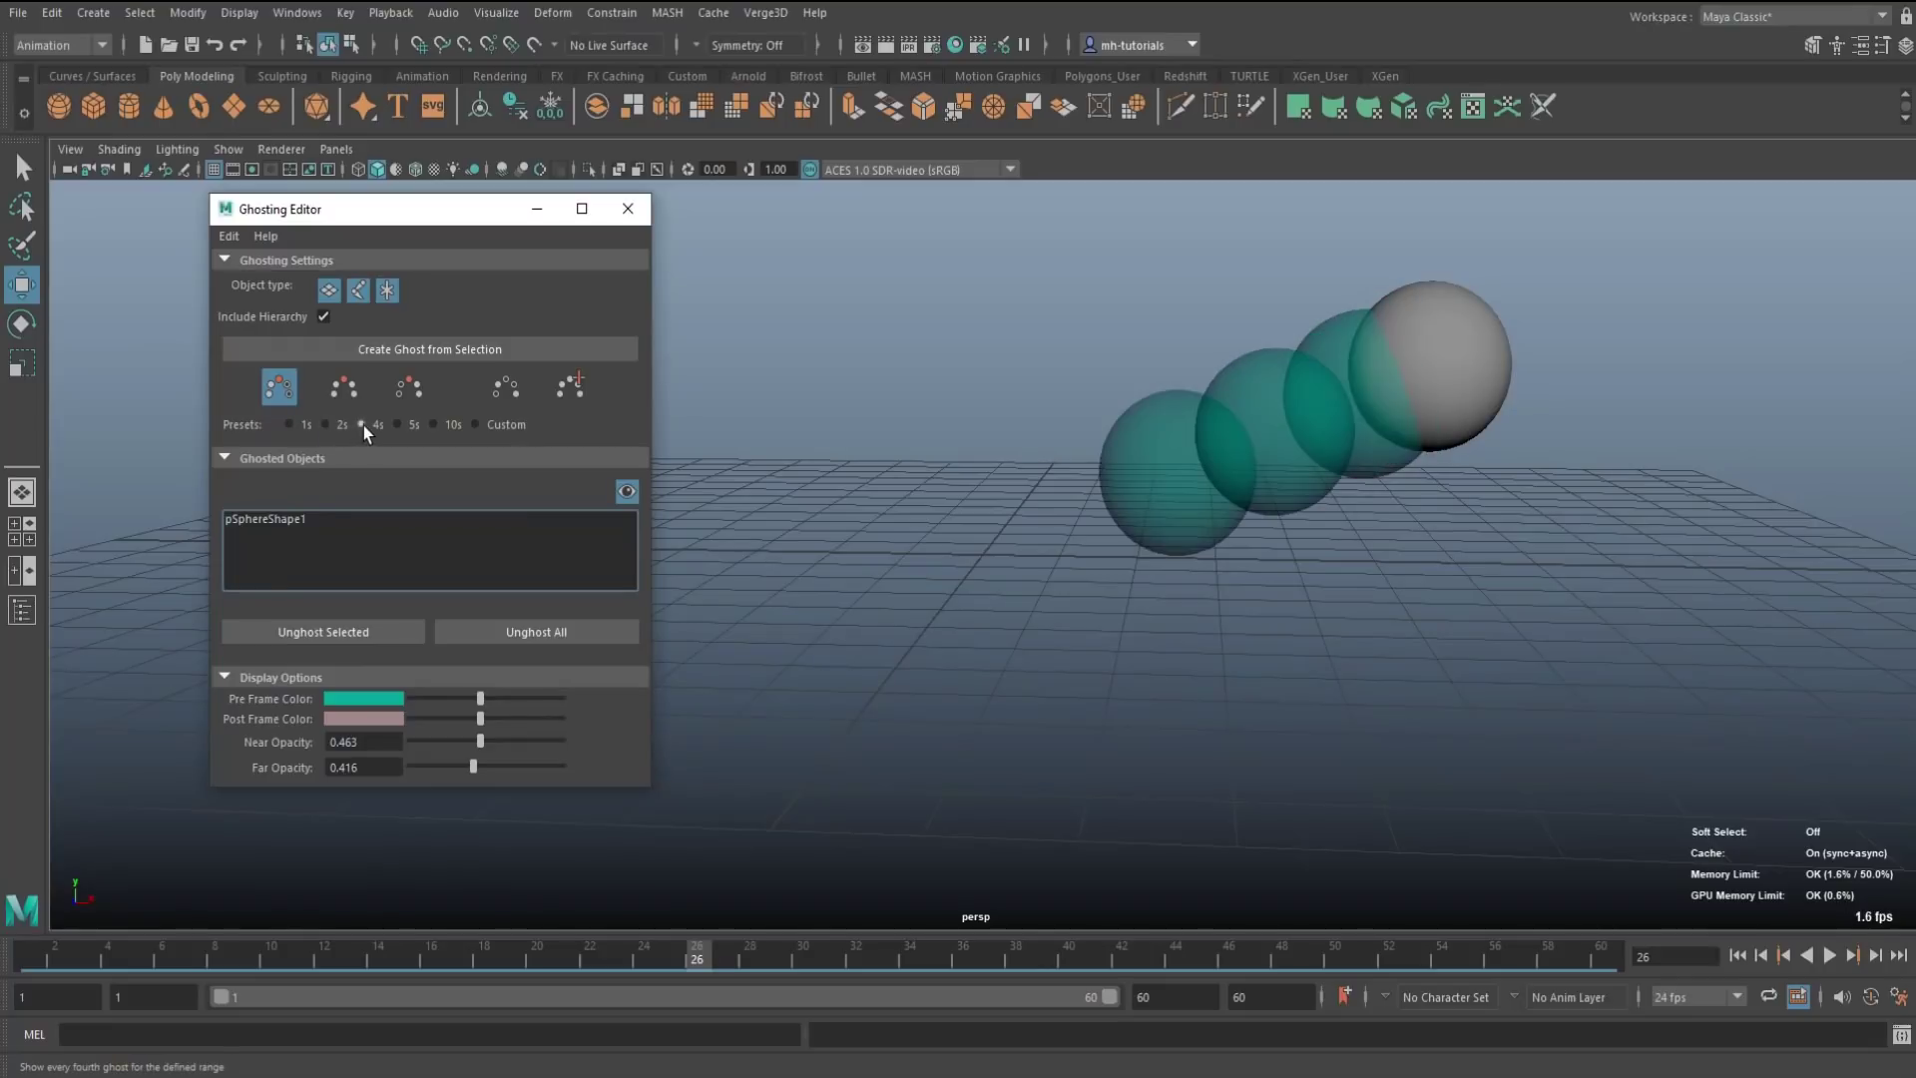
pyautogui.click(397, 425)
pyautogui.click(434, 423)
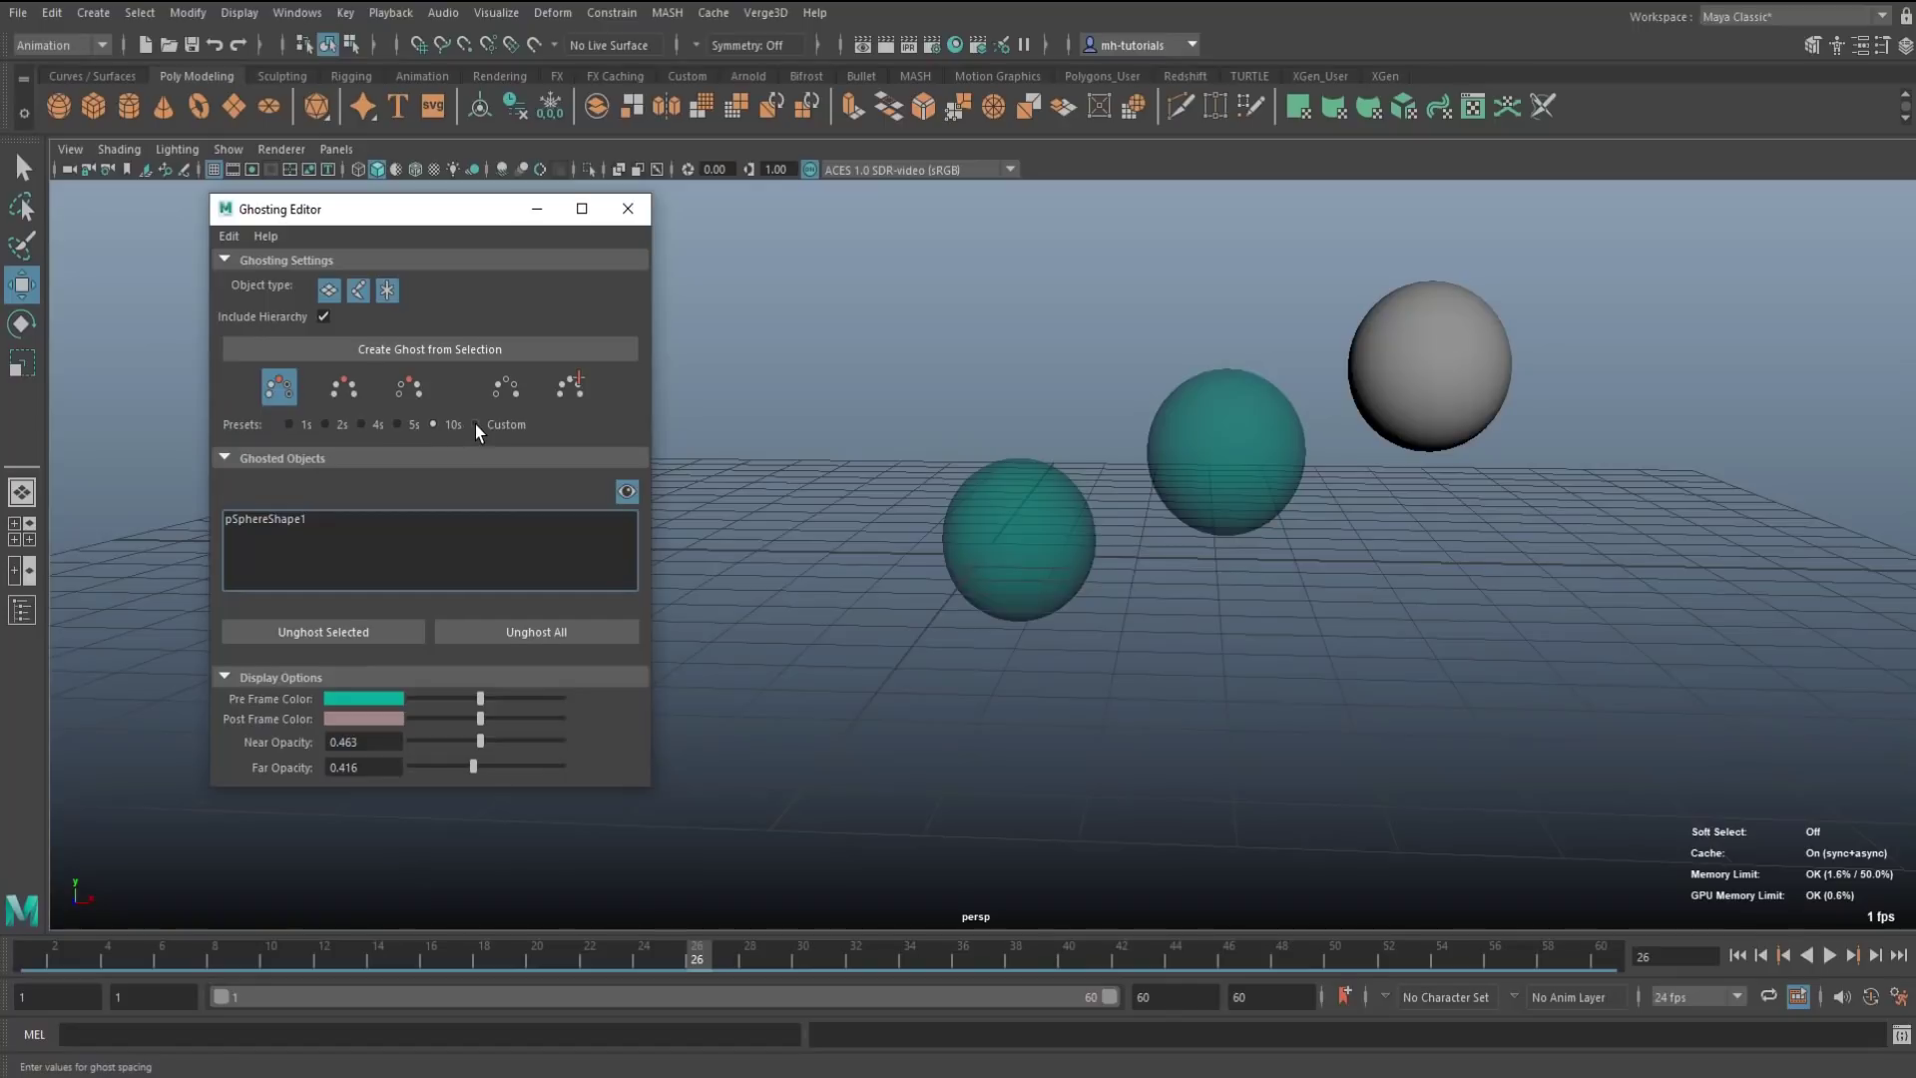
pyautogui.click(473, 423)
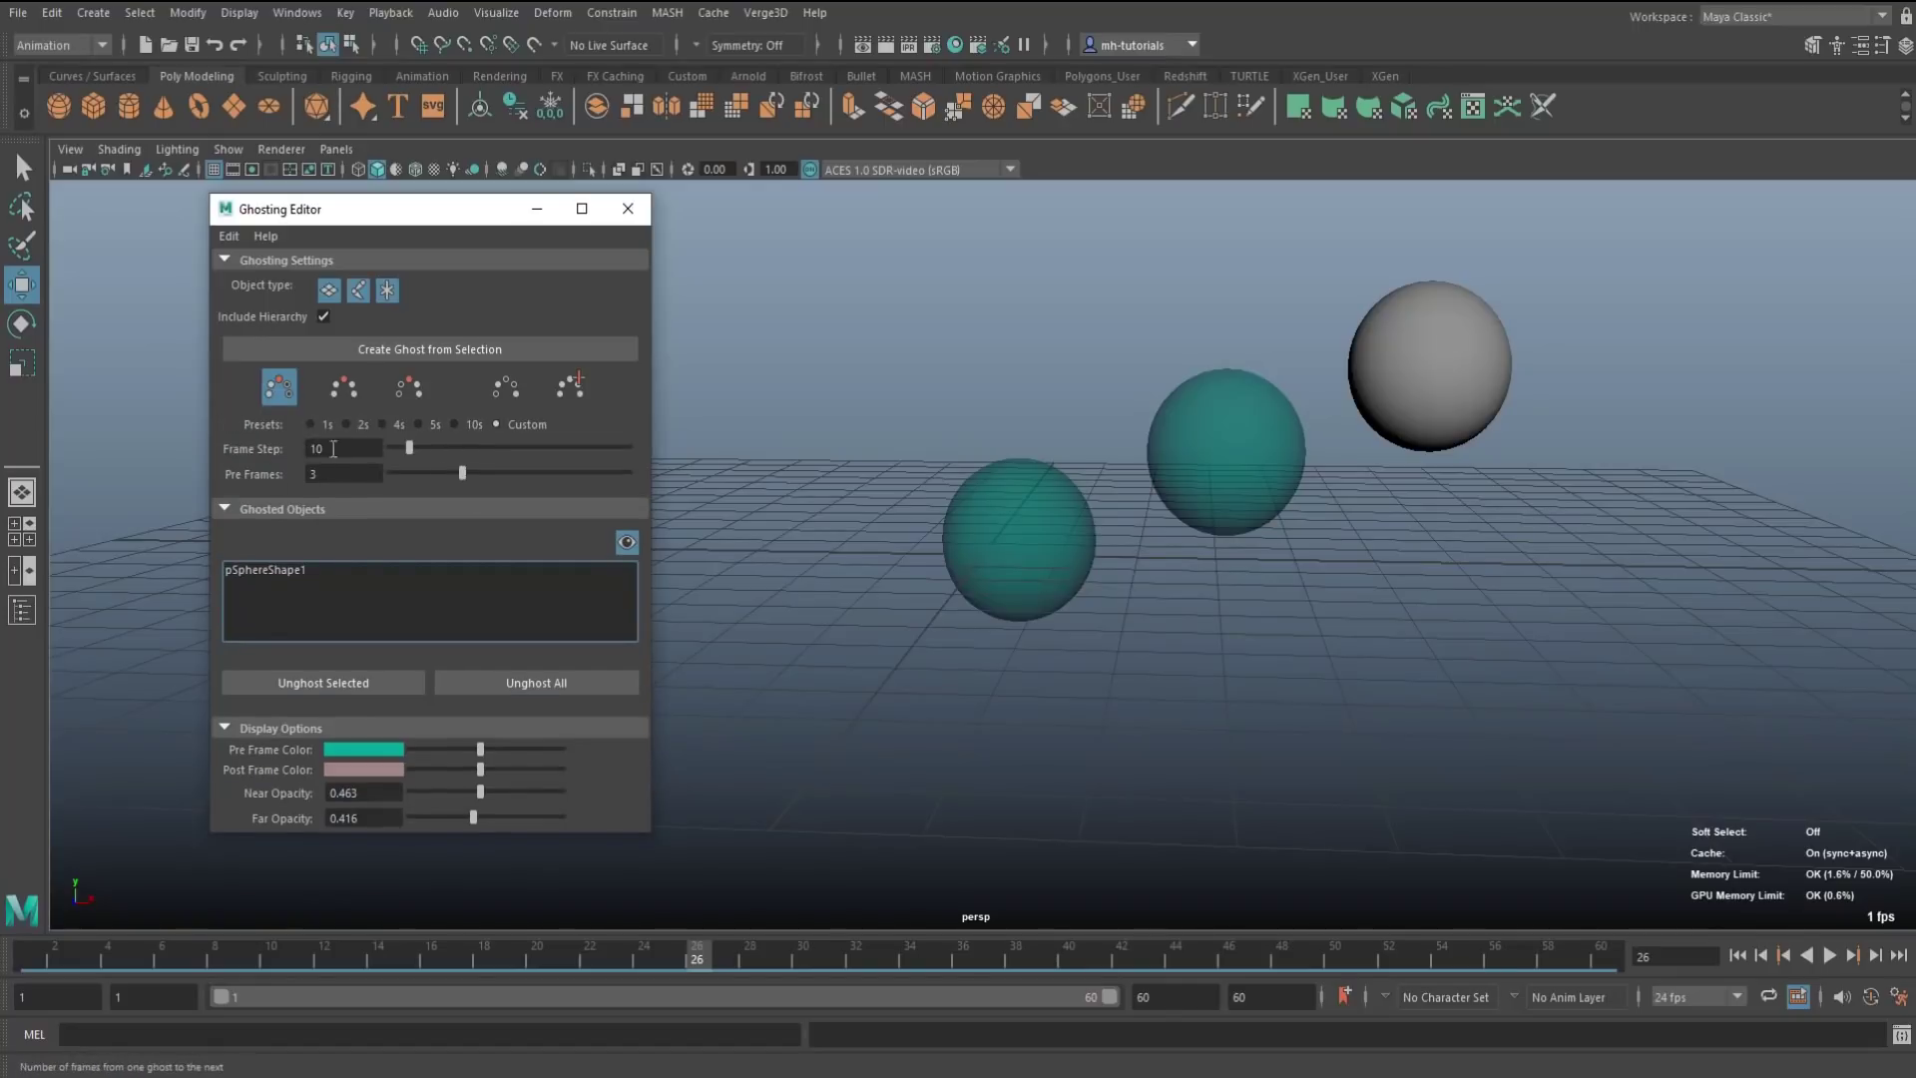
pyautogui.click(316, 426)
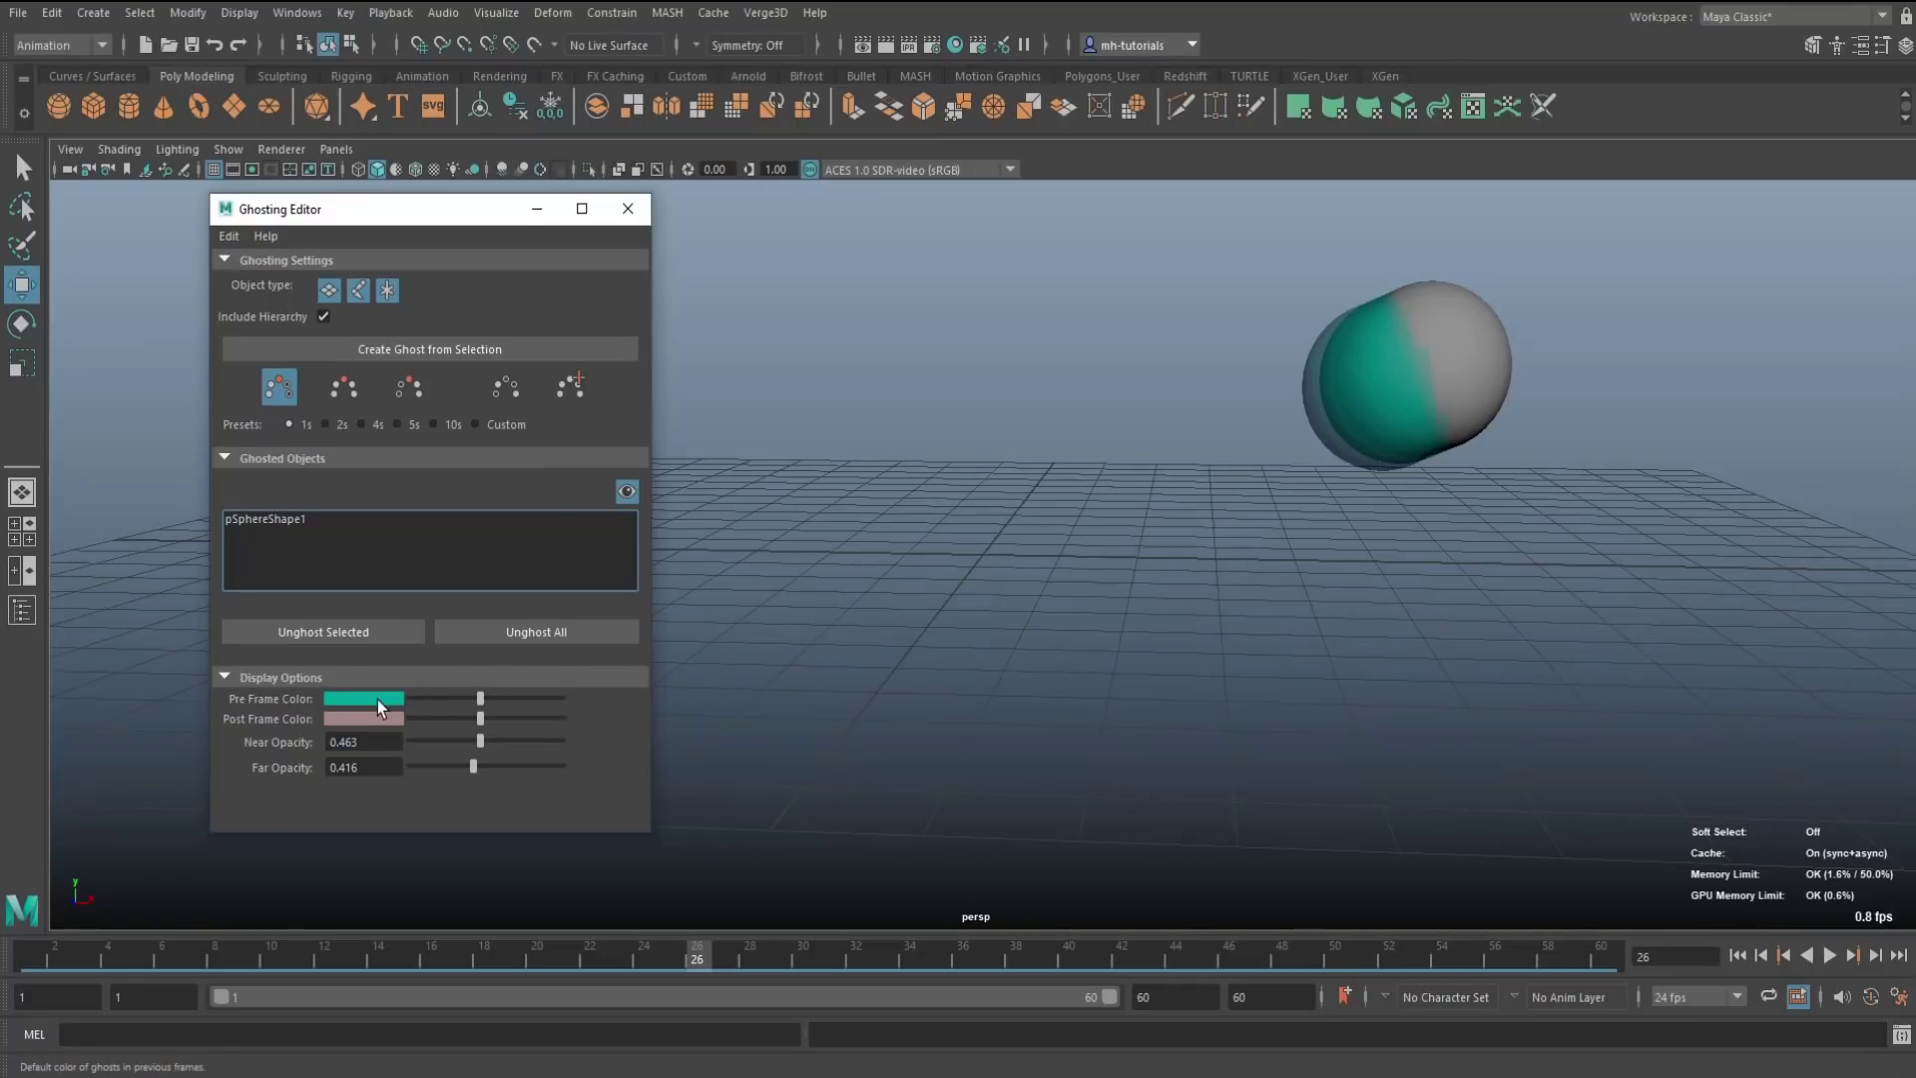
# Set the ghosts' Pre Frame Color to yellow and the Post Frame Color to magenta
pyautogui.click(381, 698)
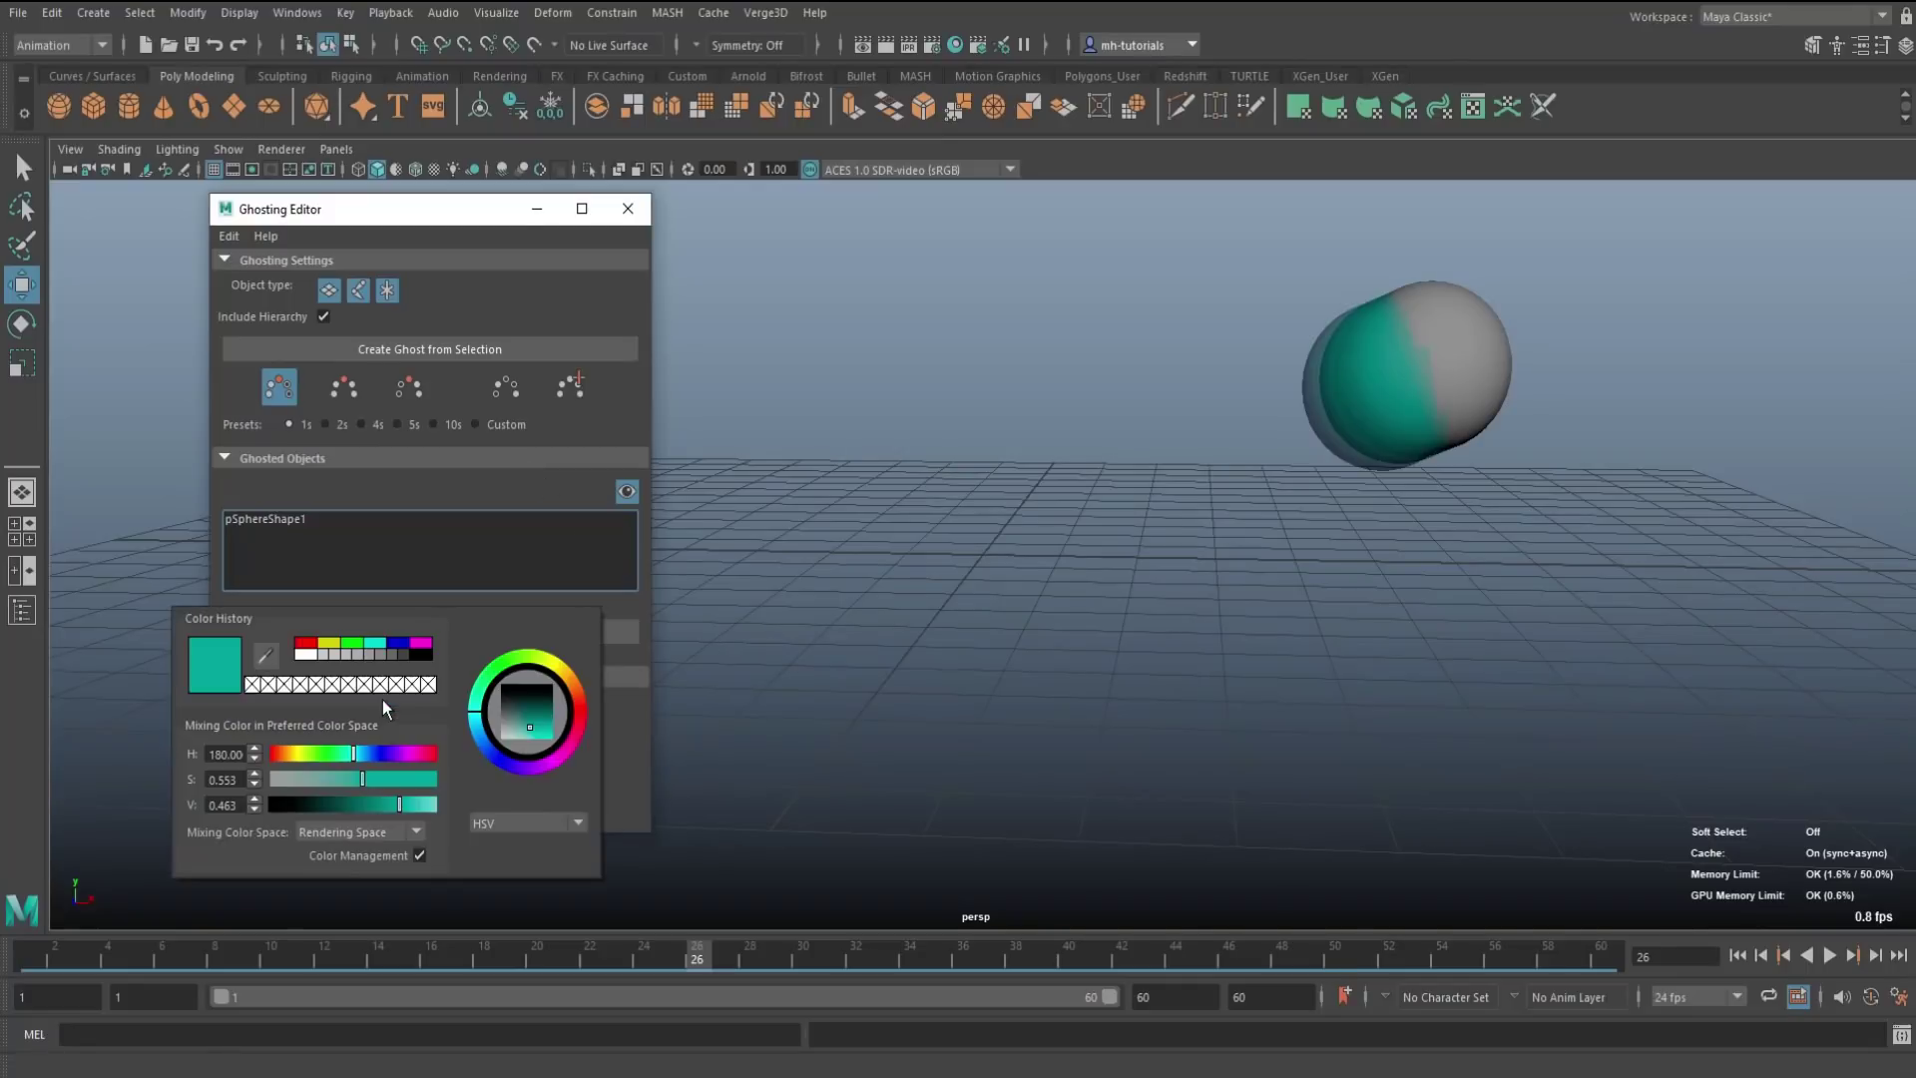
pyautogui.click(333, 645)
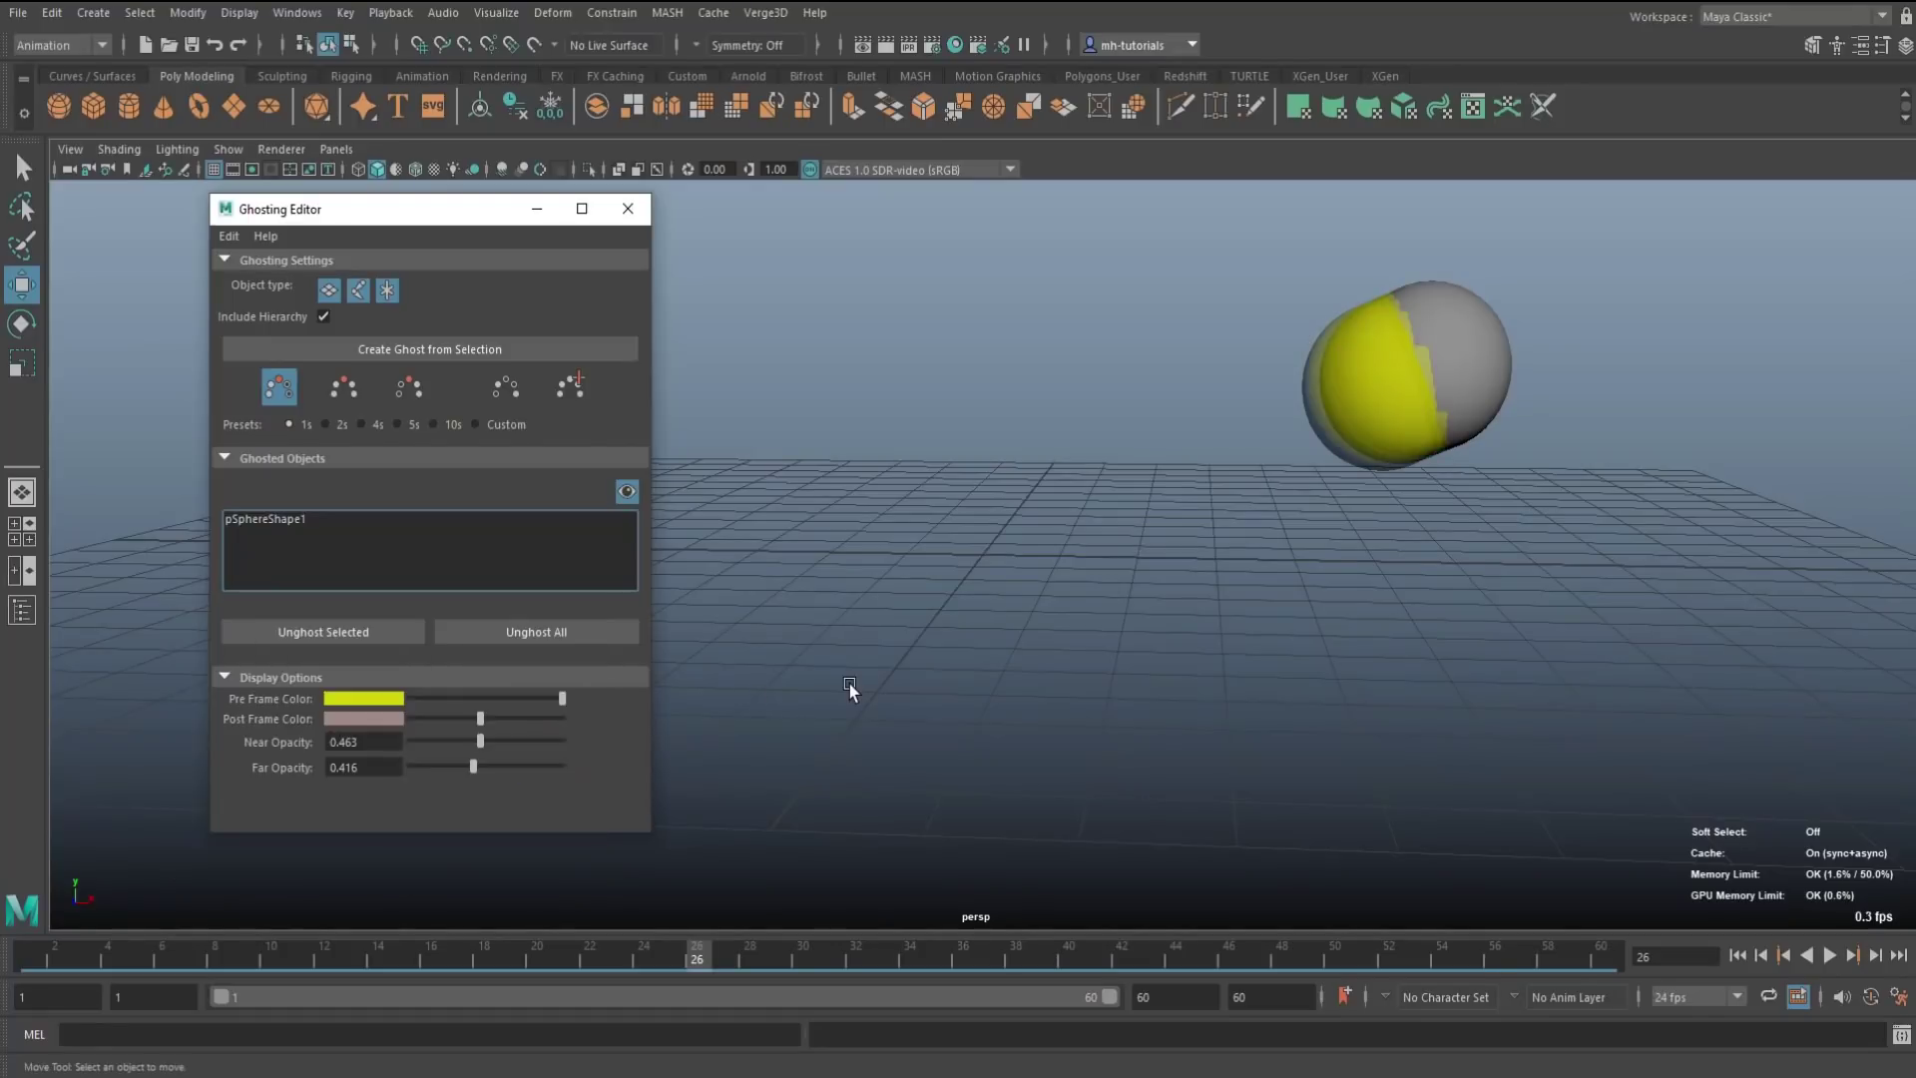
pyautogui.click(366, 719)
pyautogui.click(403, 667)
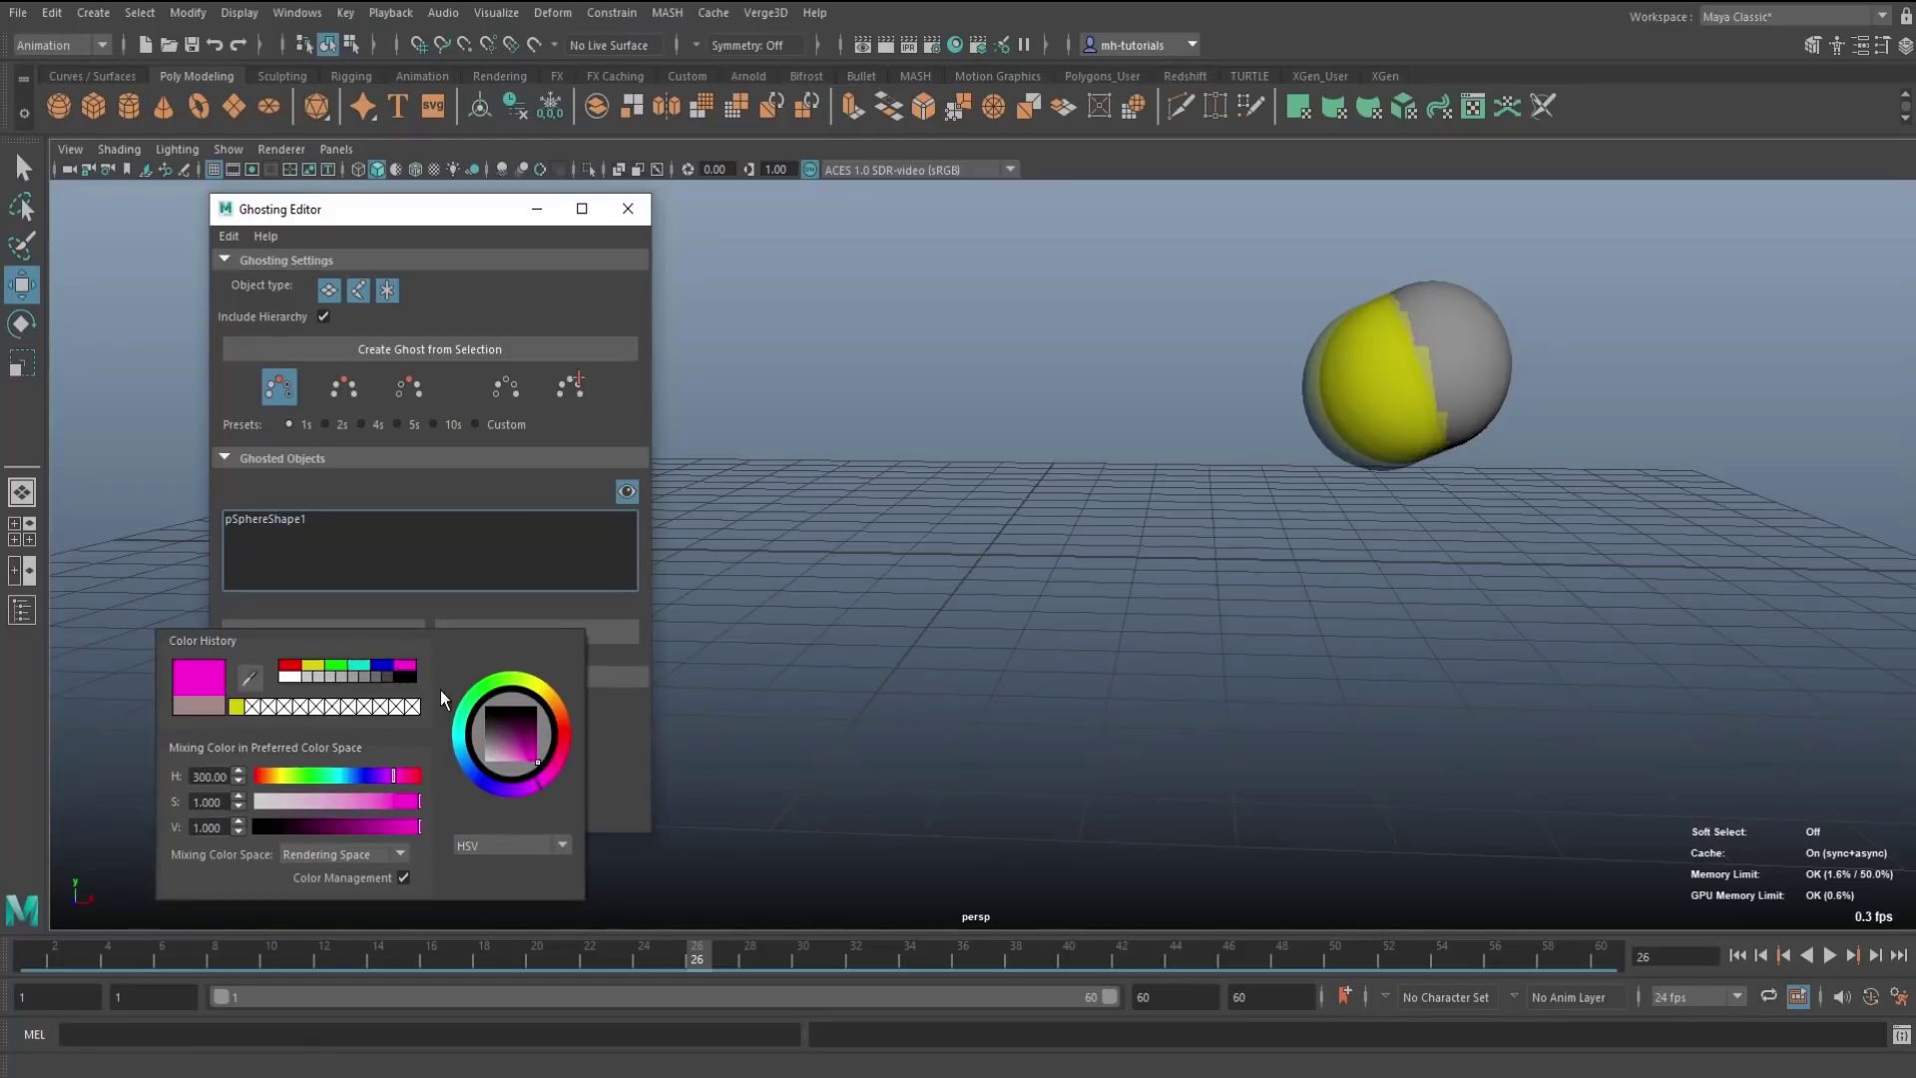
# While the animation plays, ghost both preceding and following frames with the 2s preset and lower Near Opacity to 0.040
pyautogui.click(1829, 956)
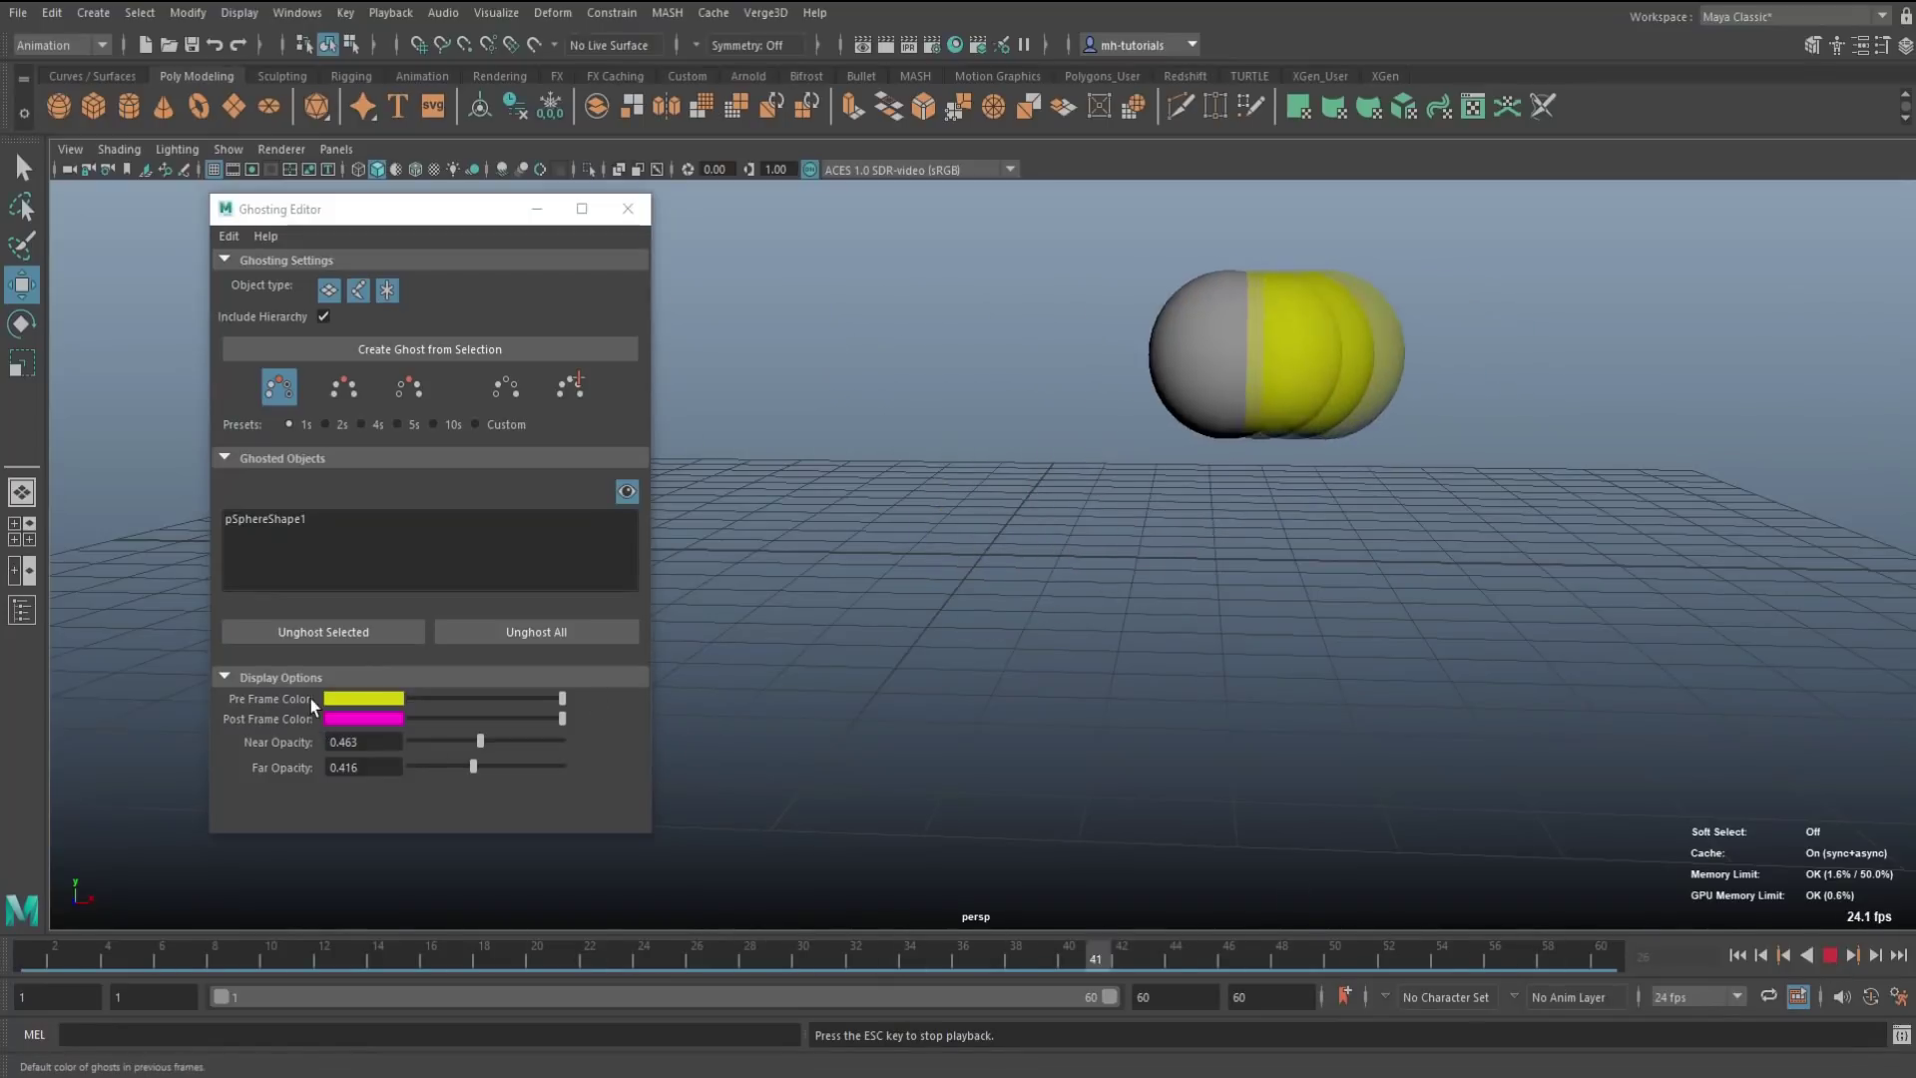
pyautogui.click(344, 391)
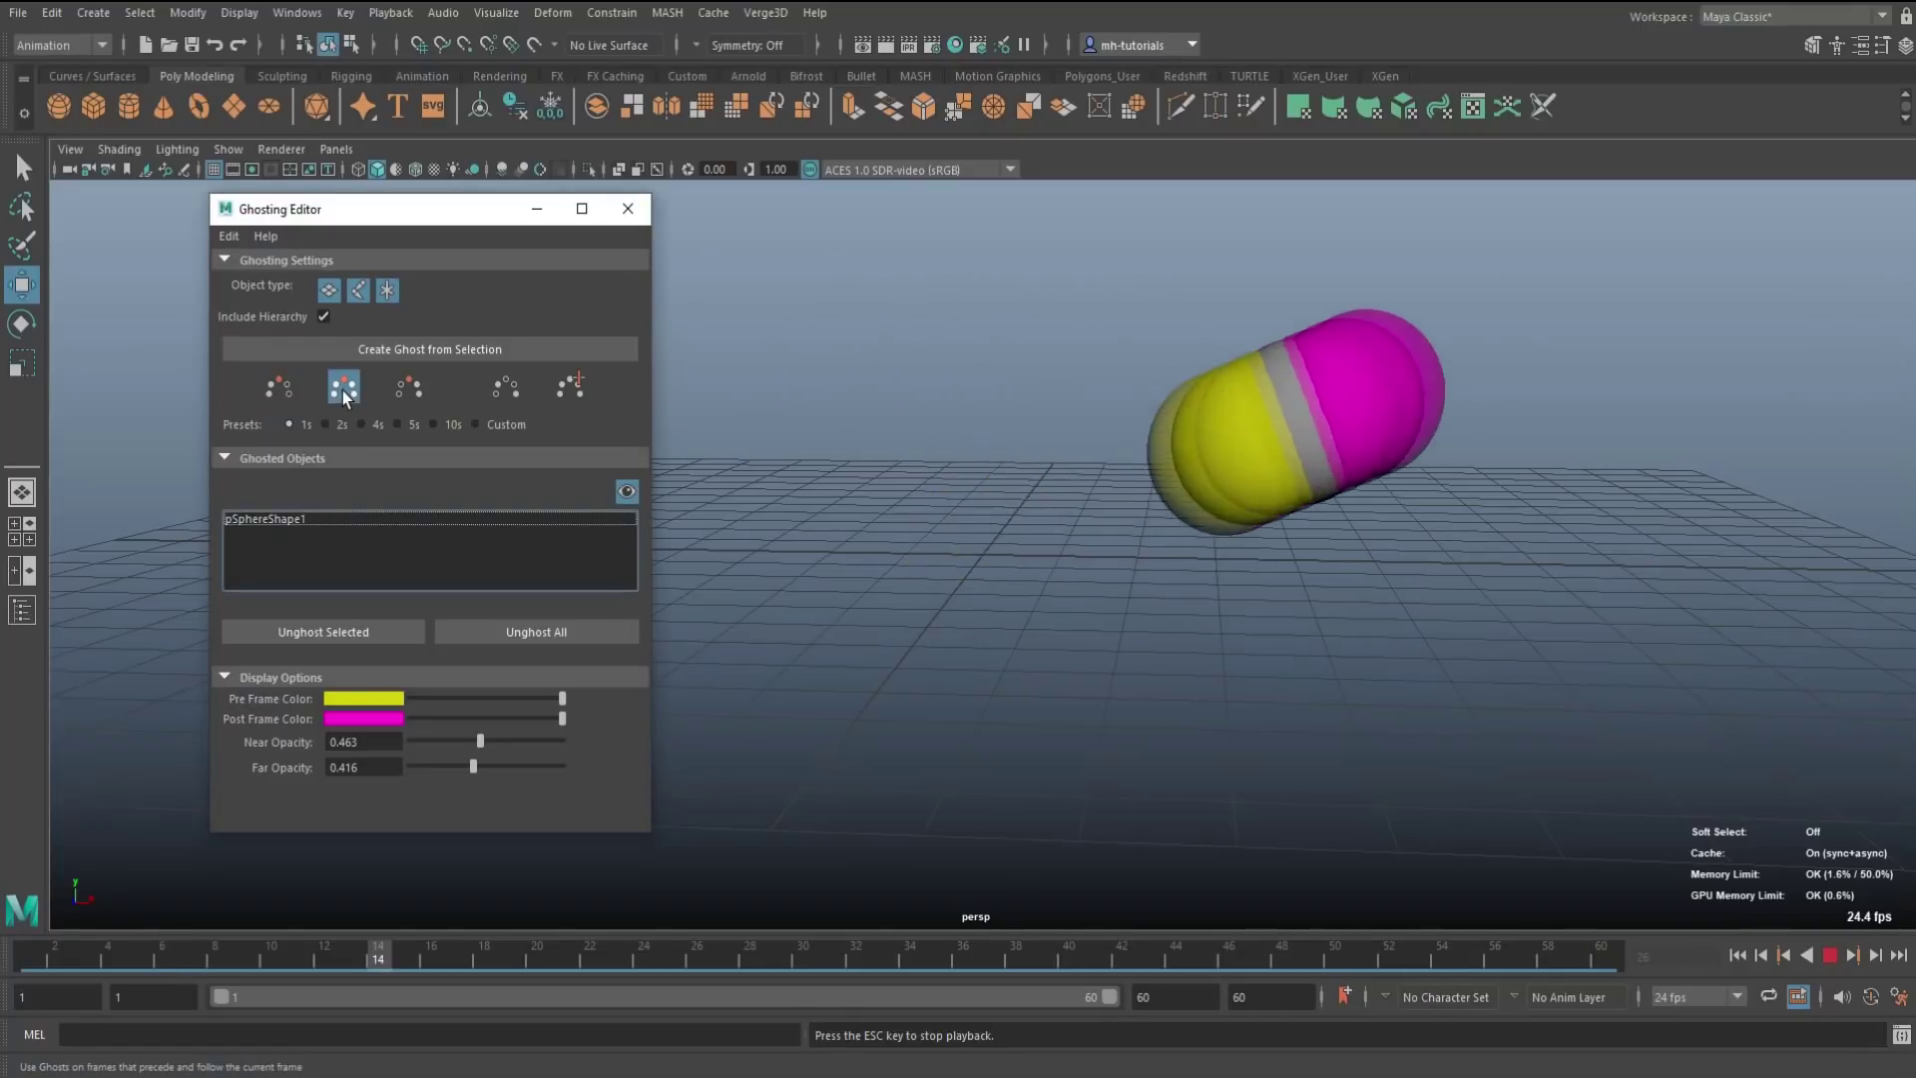
pyautogui.click(342, 423)
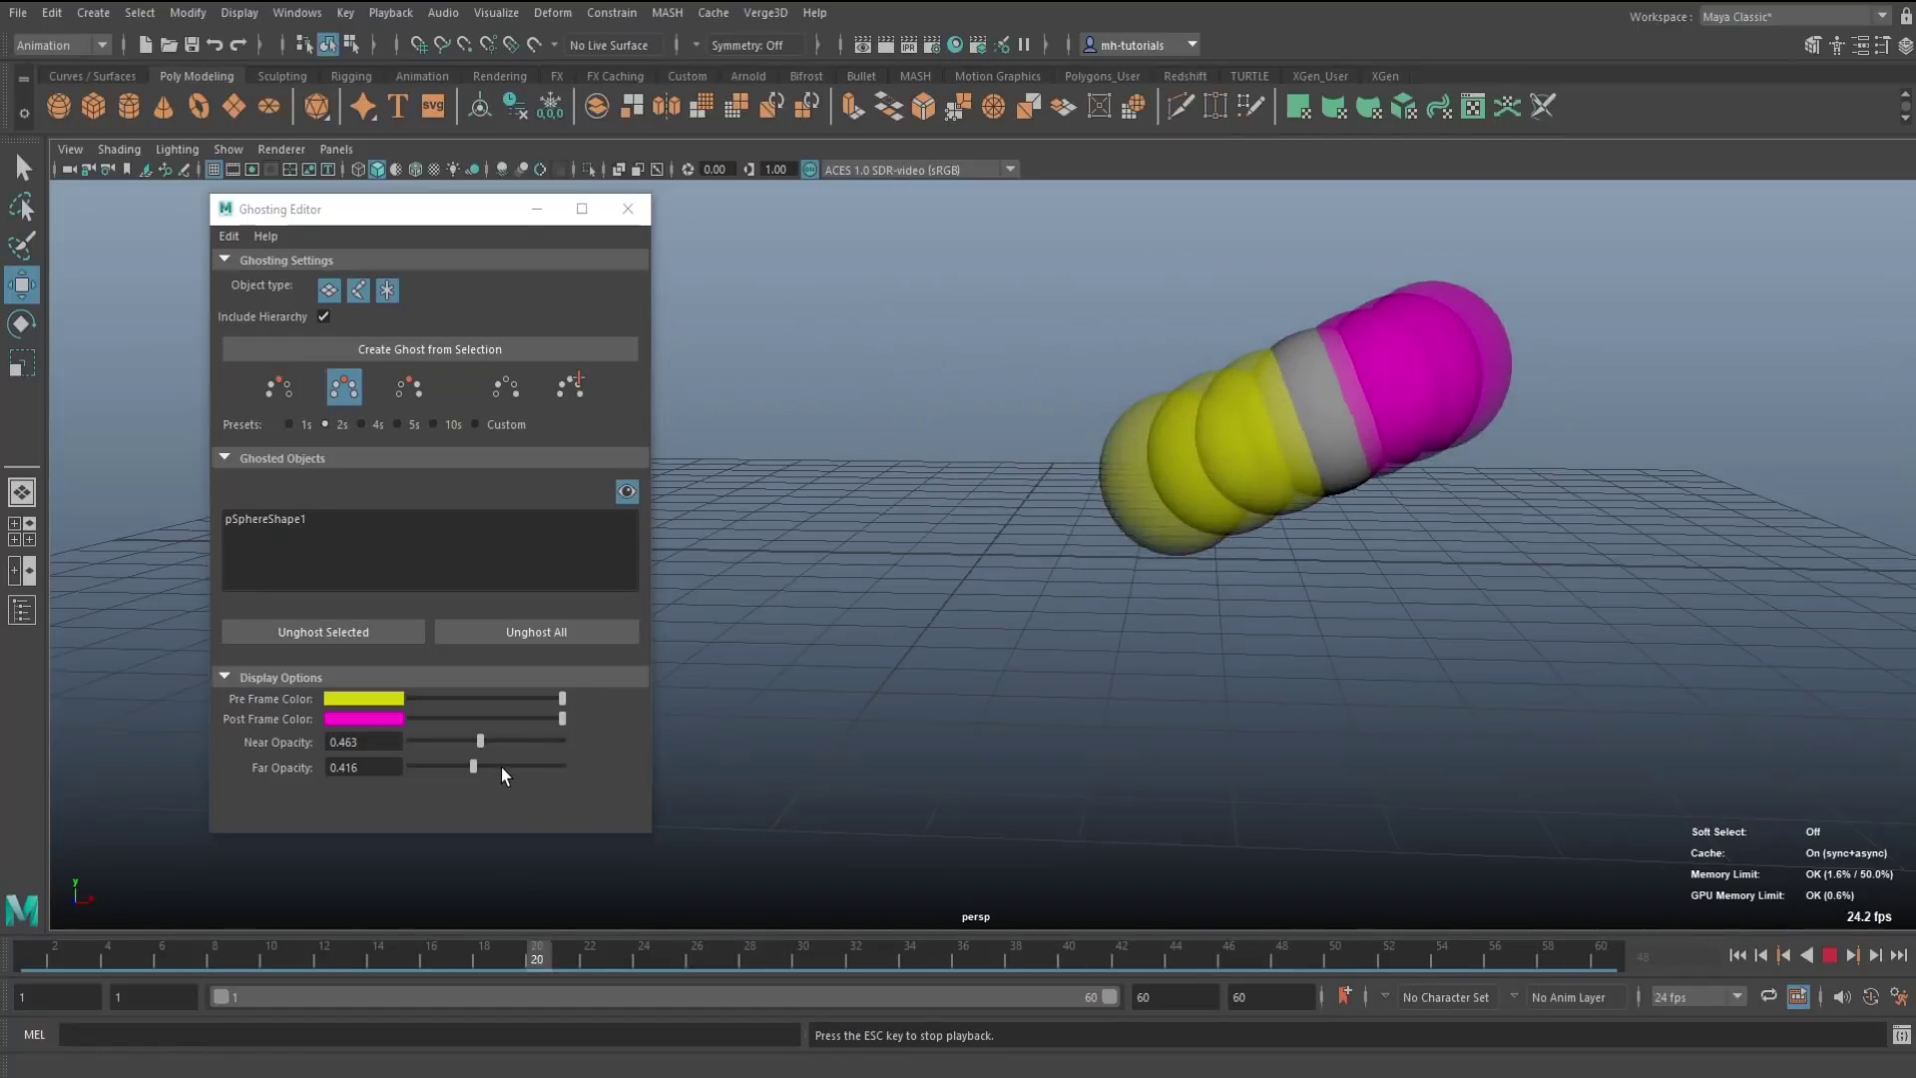
pyautogui.moveTo(483, 745); pyautogui.dragTo(416, 746)
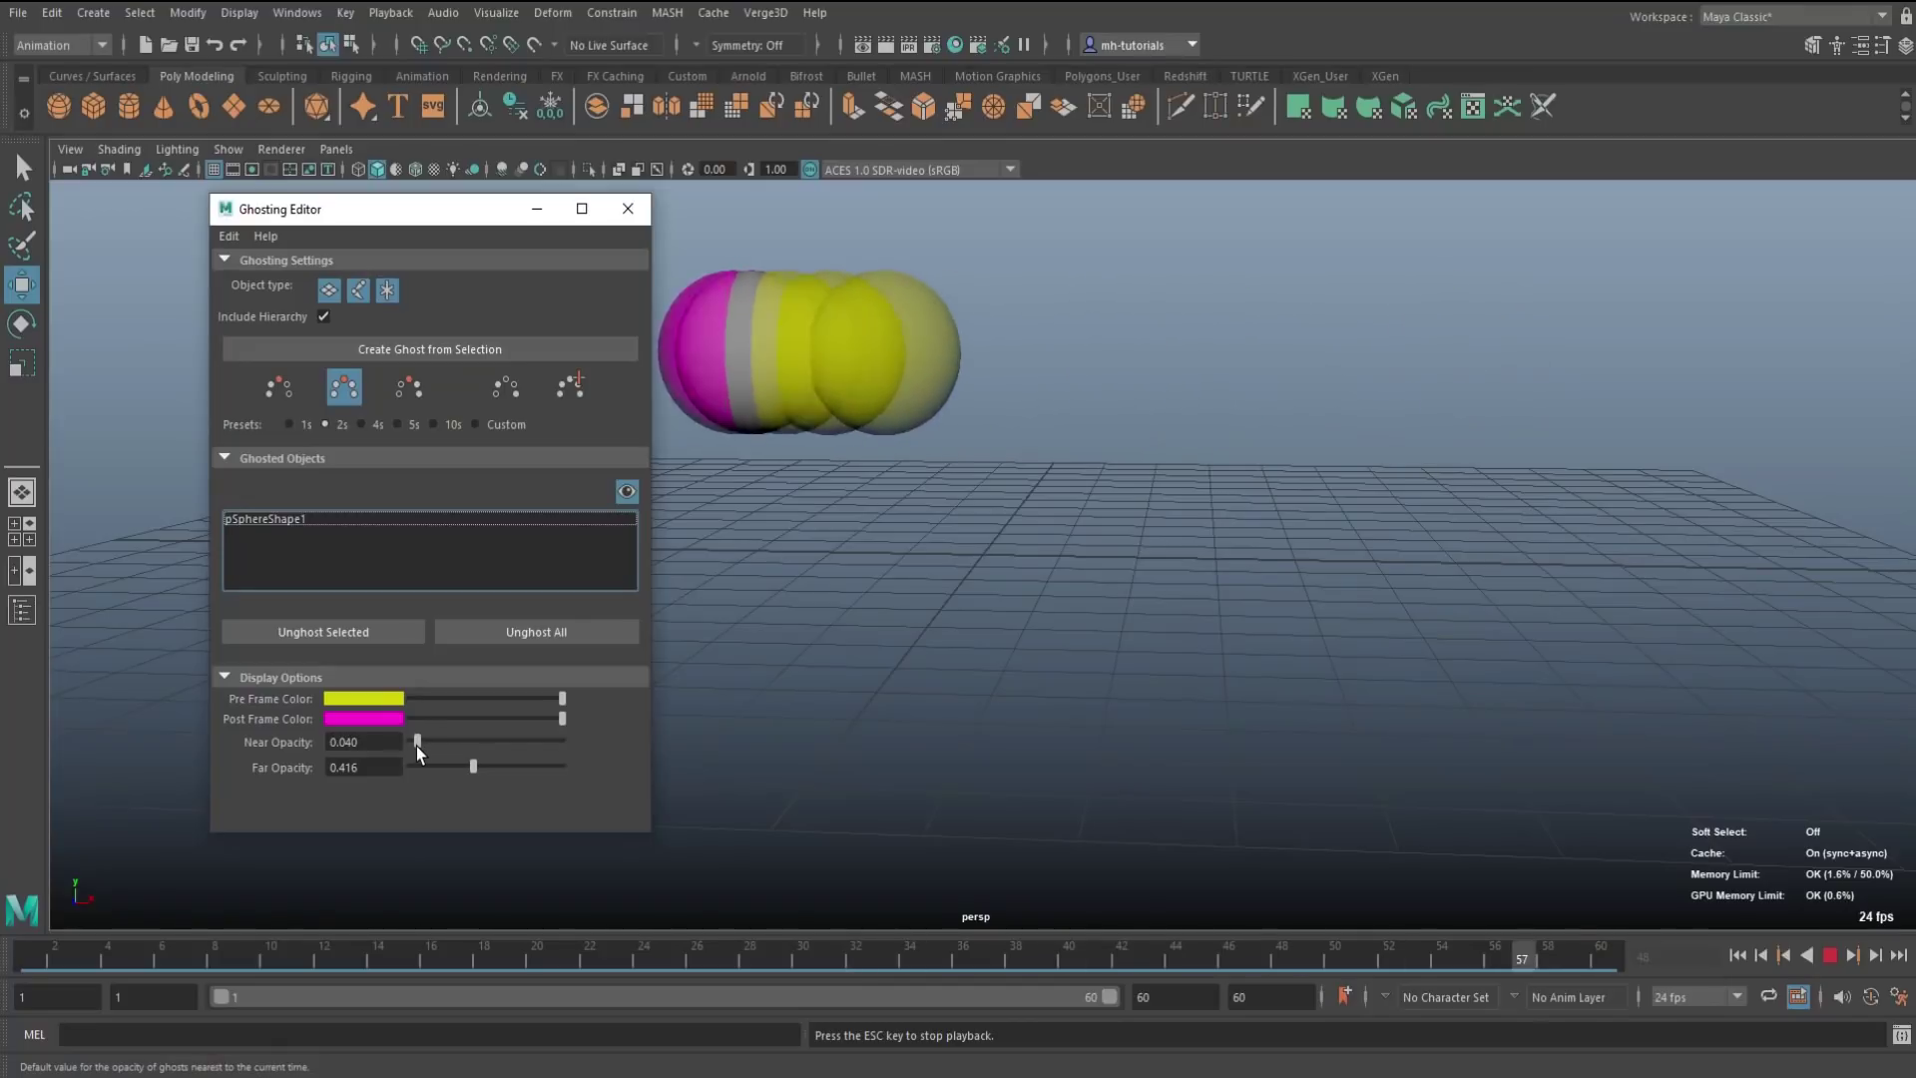